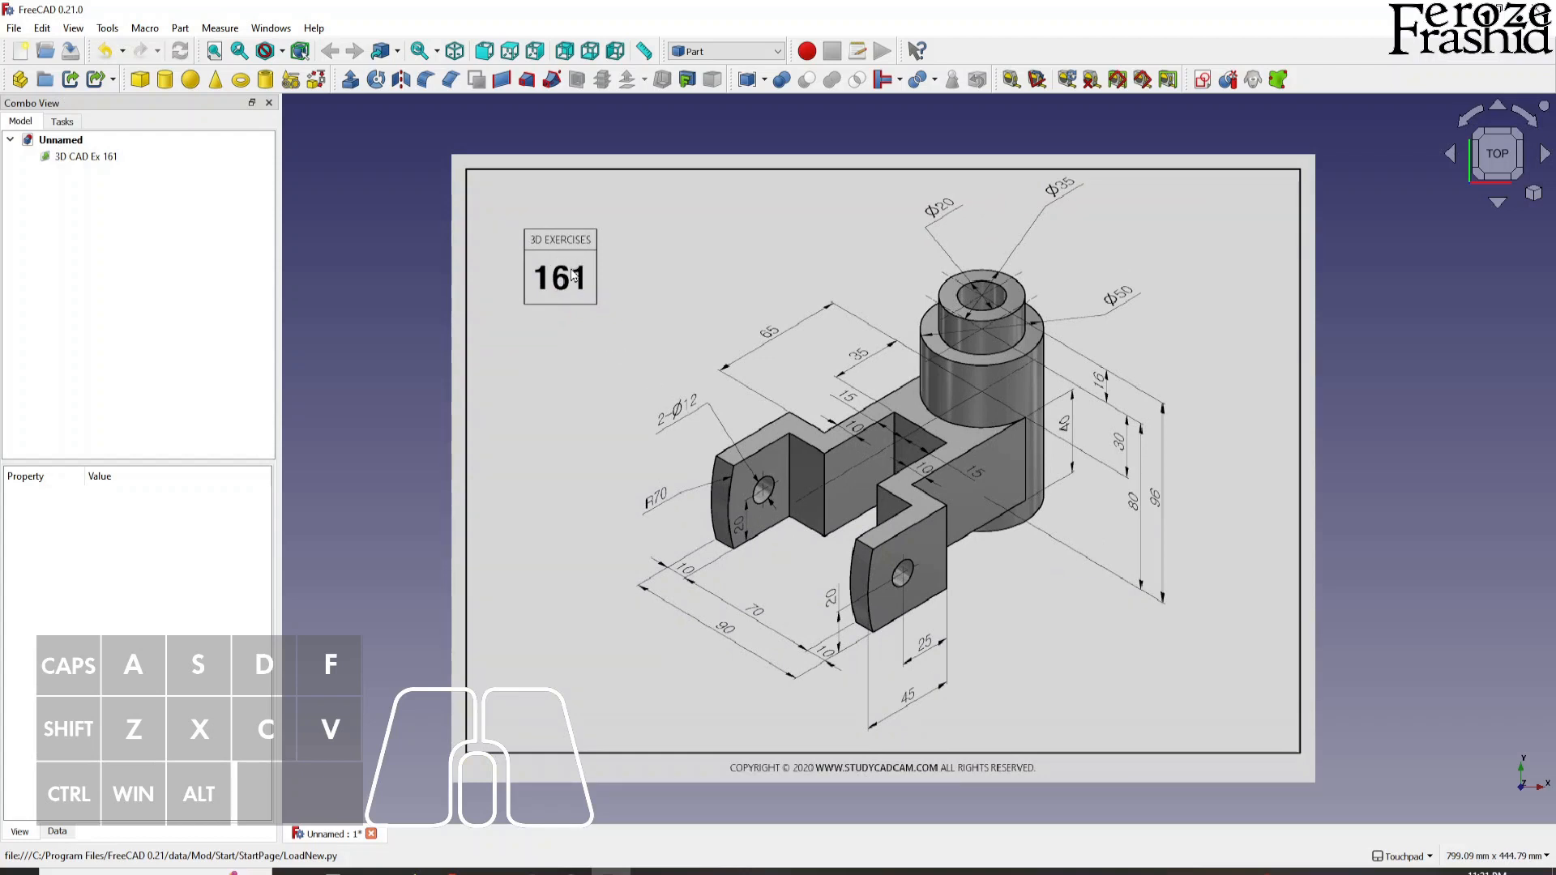
- Import the TechDraw drawing image into the document and hide the 3D CAD Ex 161 reference image
scroll(986, 487, up, 2)
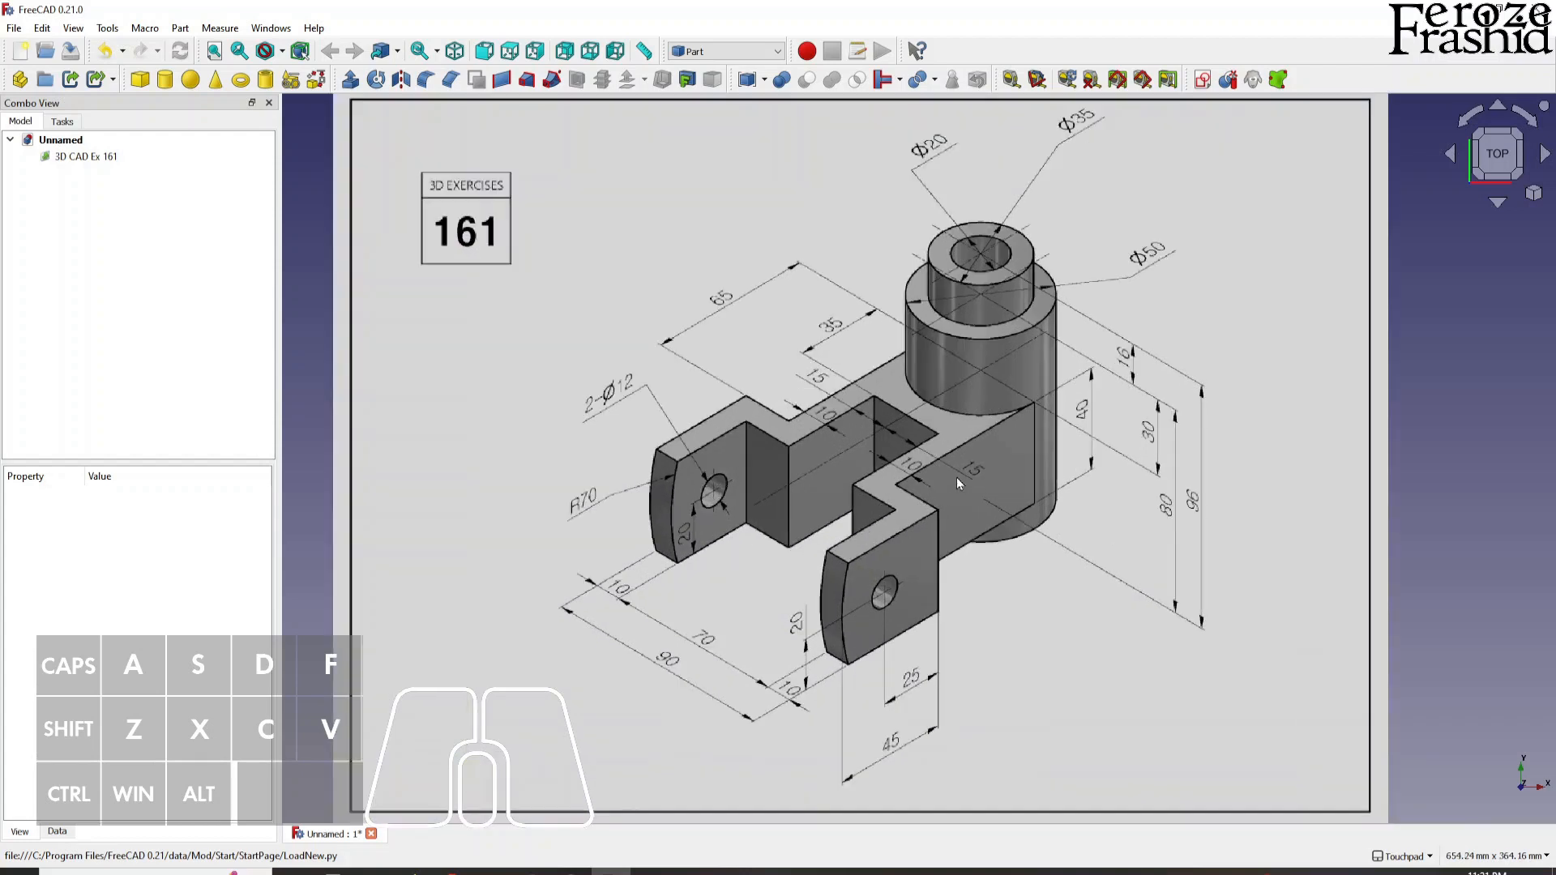
scroll(997, 400, down, 2)
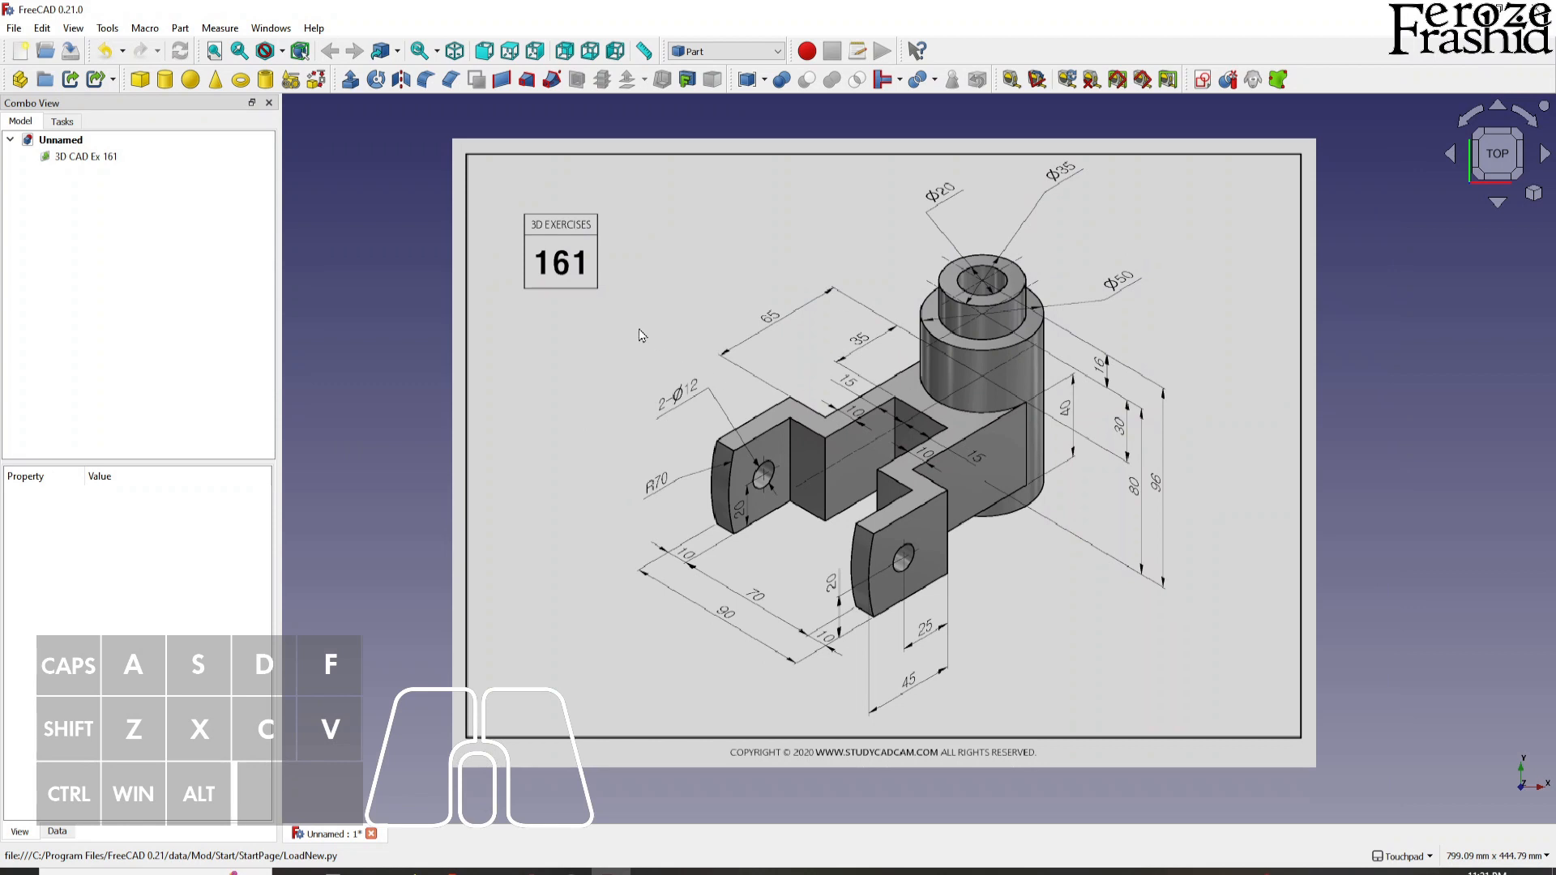
drag(16, 365, 928, 445)
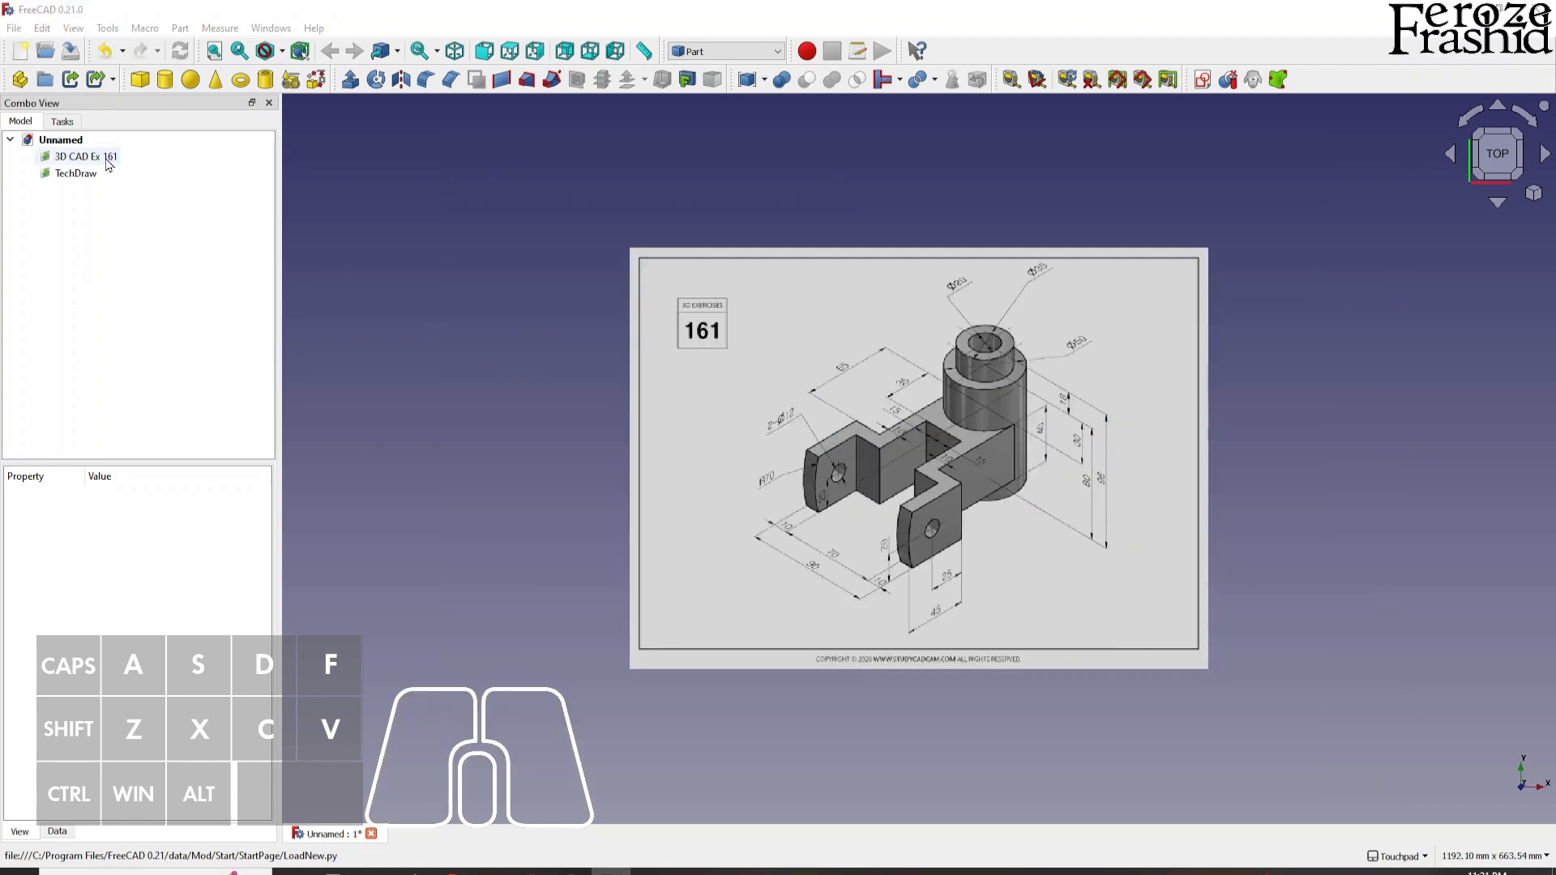
click(101, 159)
key(space)
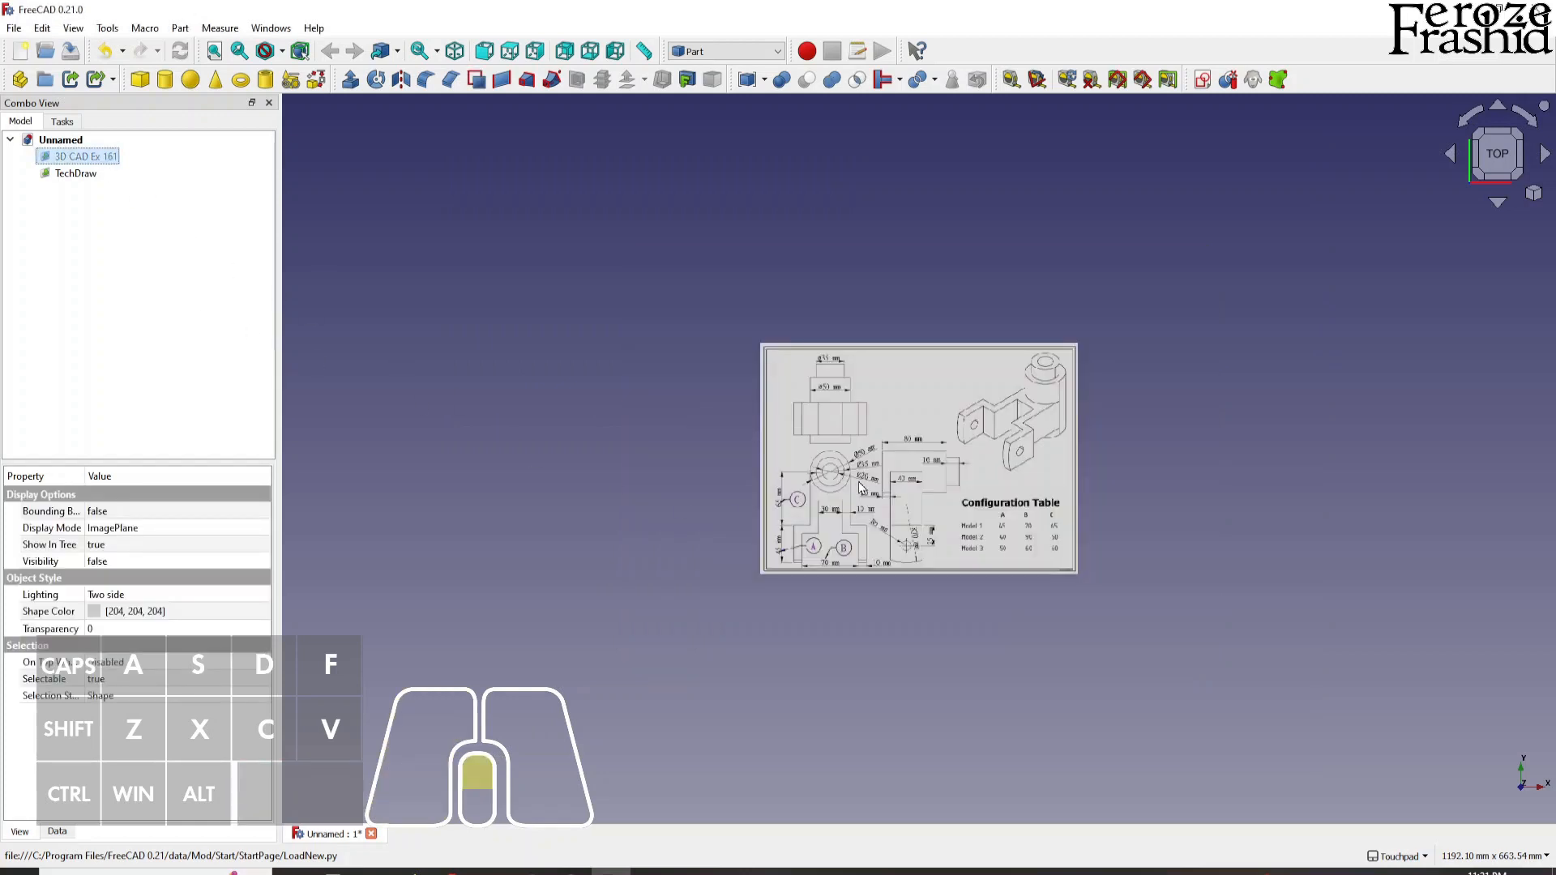
scroll(954, 453, up, 6)
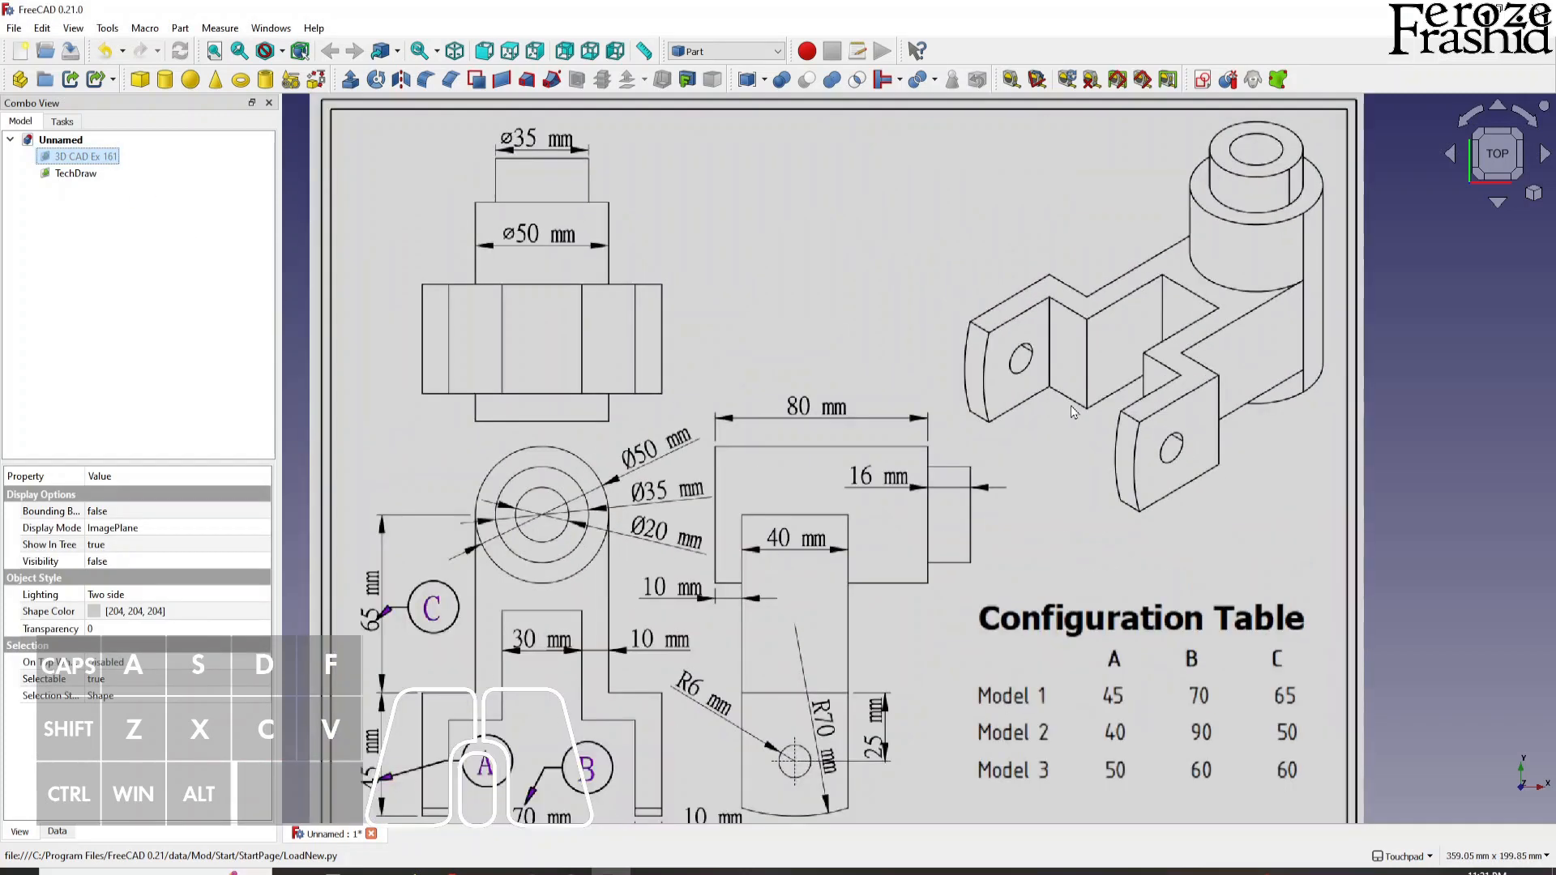
scroll(1073, 413, down, 1)
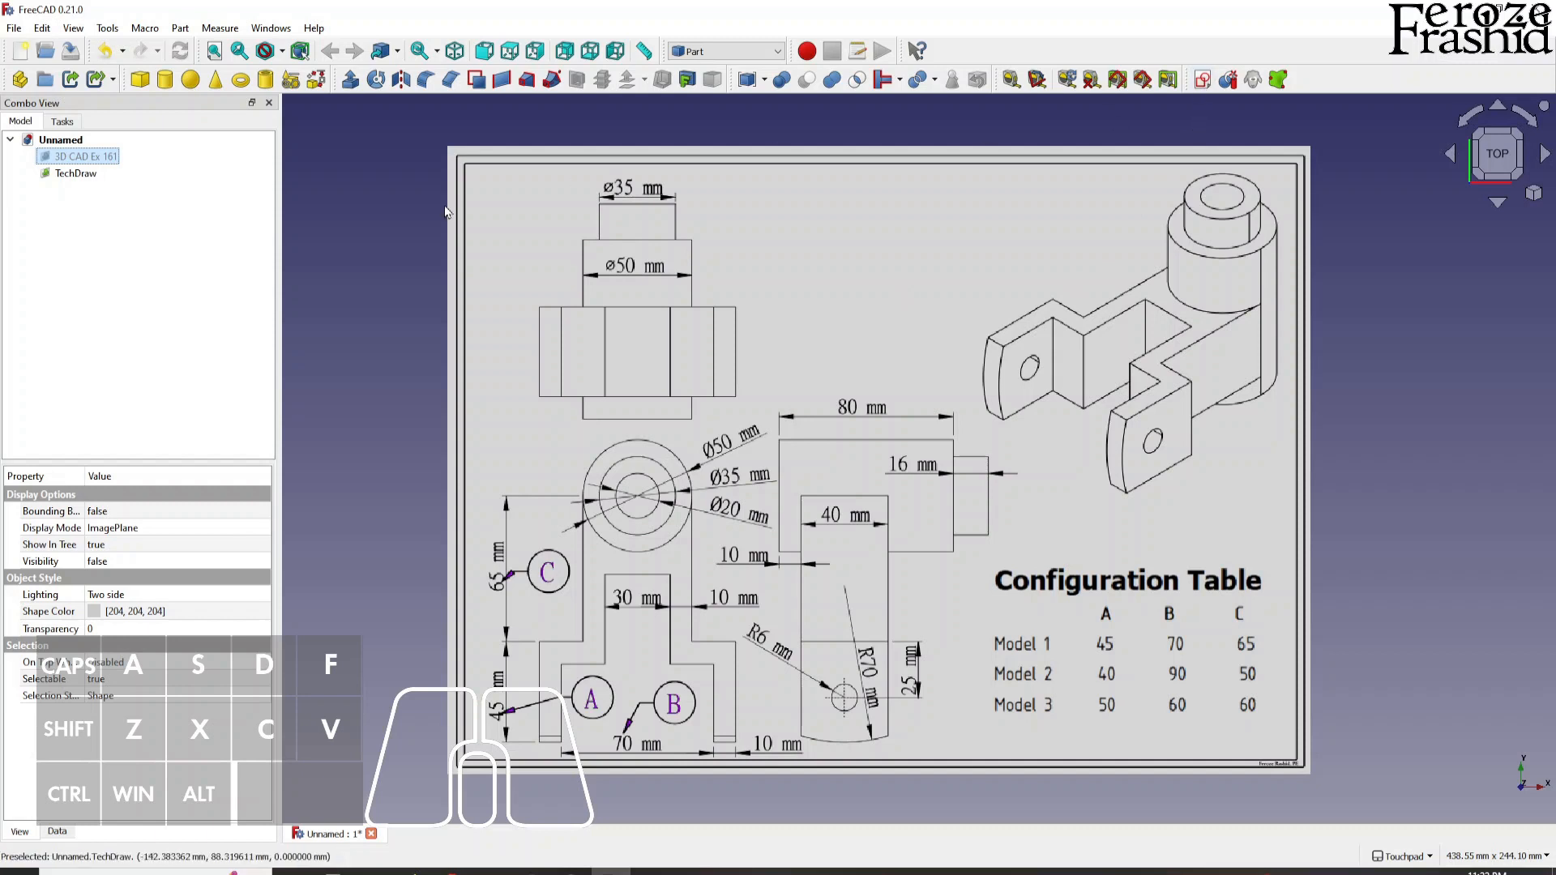
- Calibrate the TechDraw image scale by spanning the side view's 80 mm dimension line and setting its length to 80 mm
click(368, 244)
double_click(83, 174)
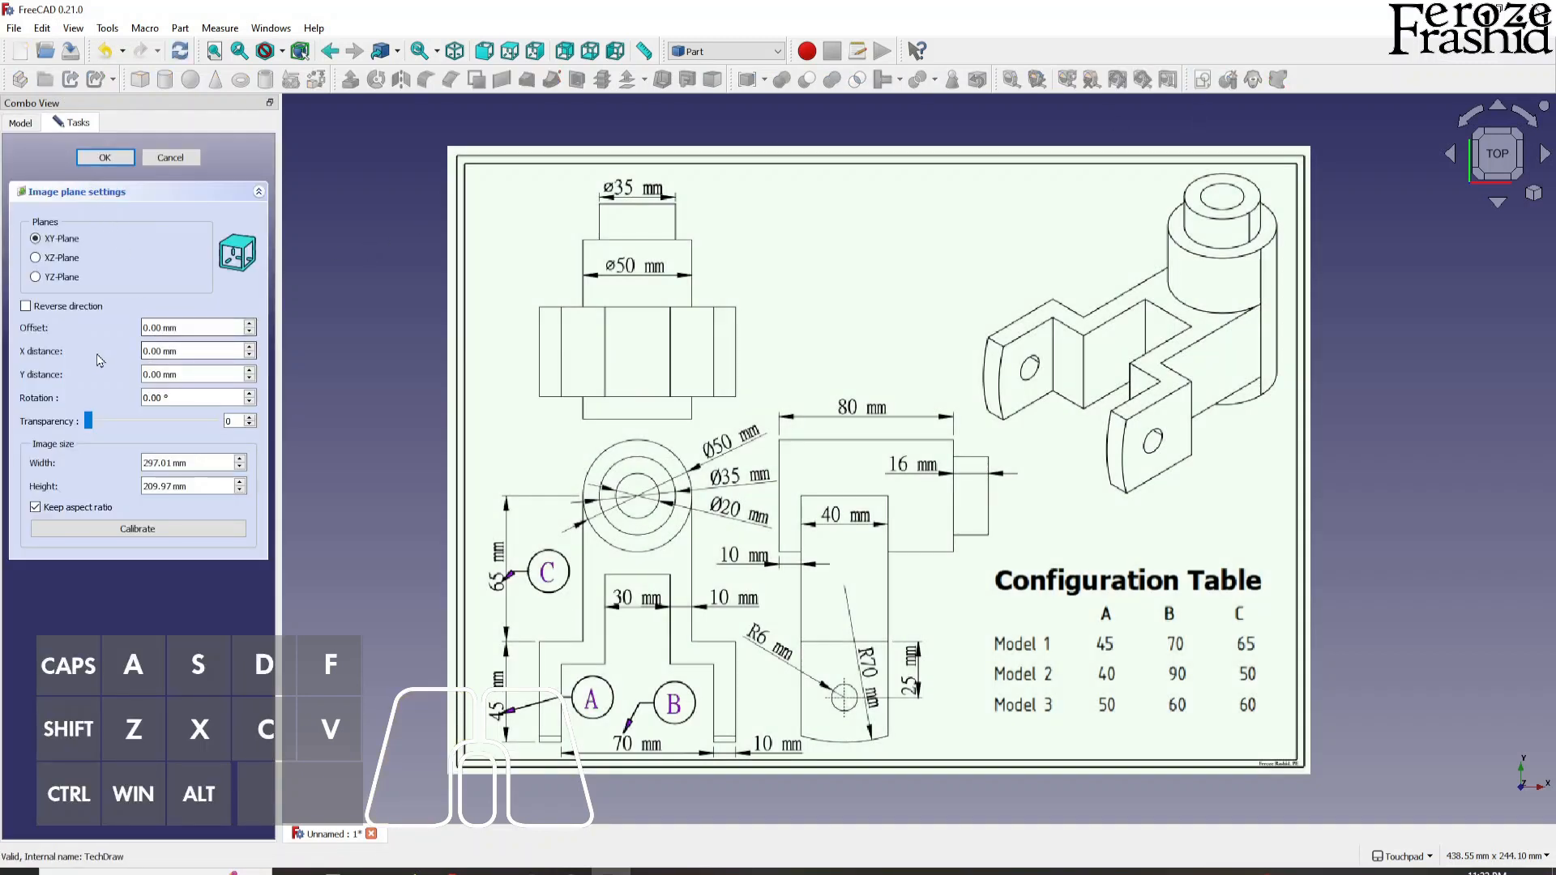
click(131, 529)
scroll(729, 389, up, 5)
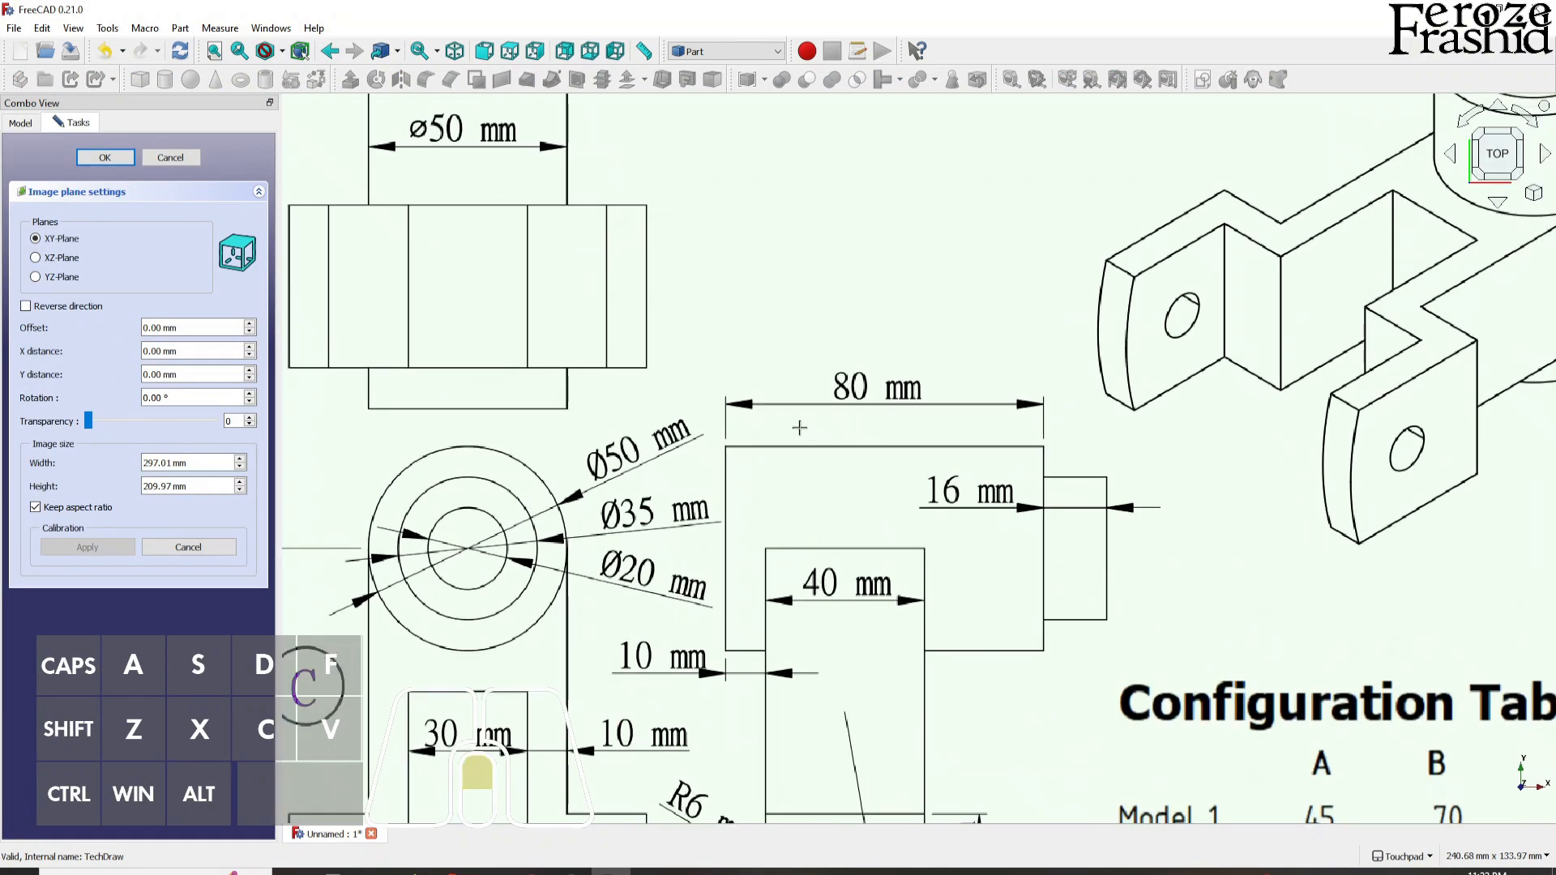
scroll(636, 375, up, 3)
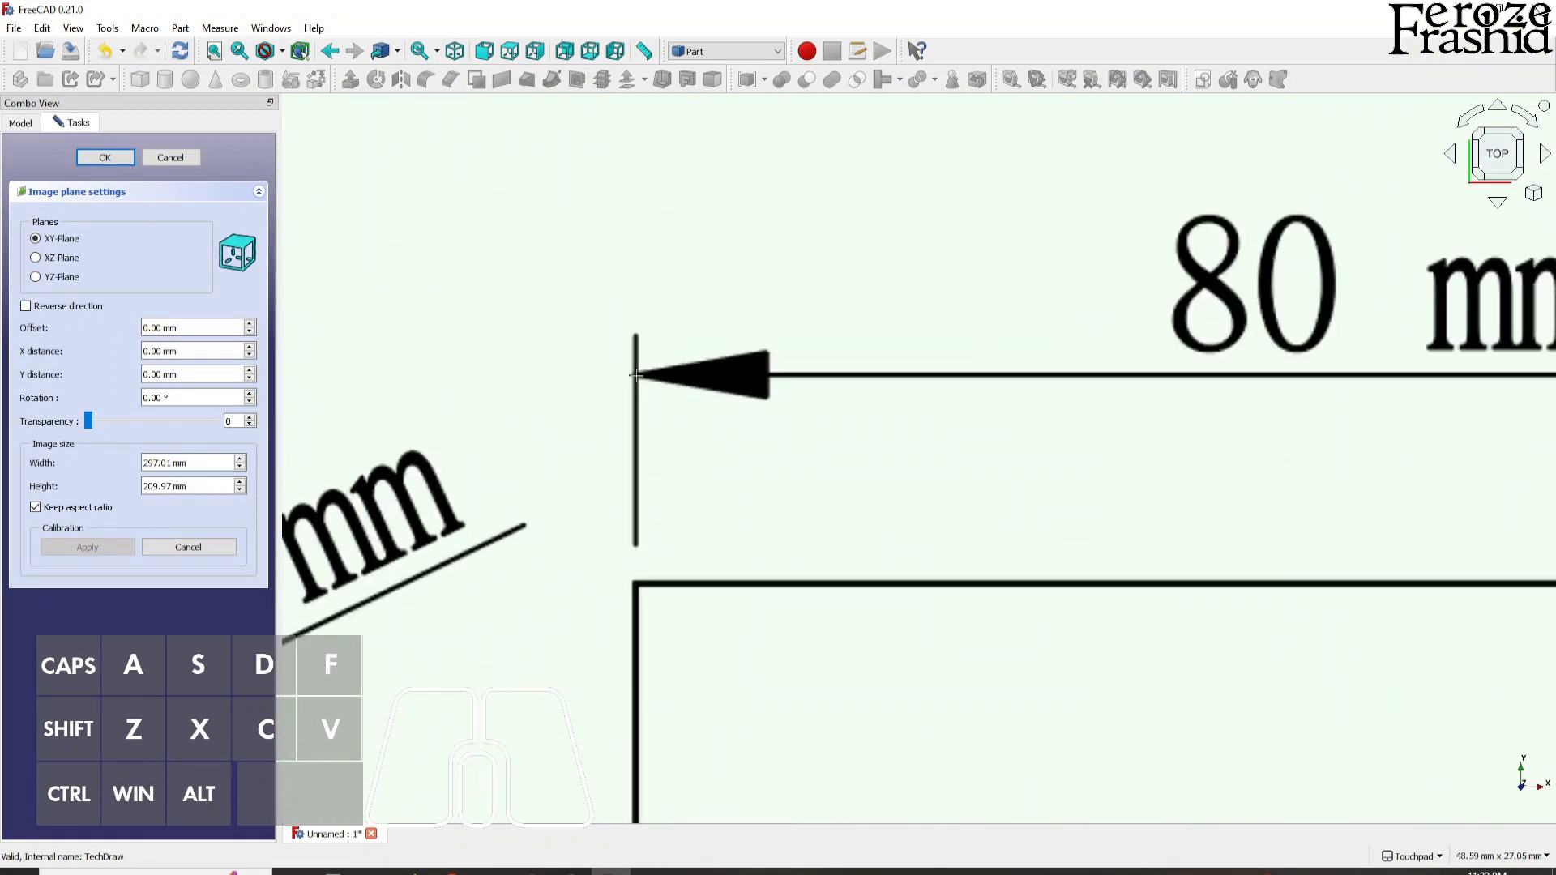
click(636, 375)
scroll(636, 375, down, 4)
scroll(1261, 443, up, 5)
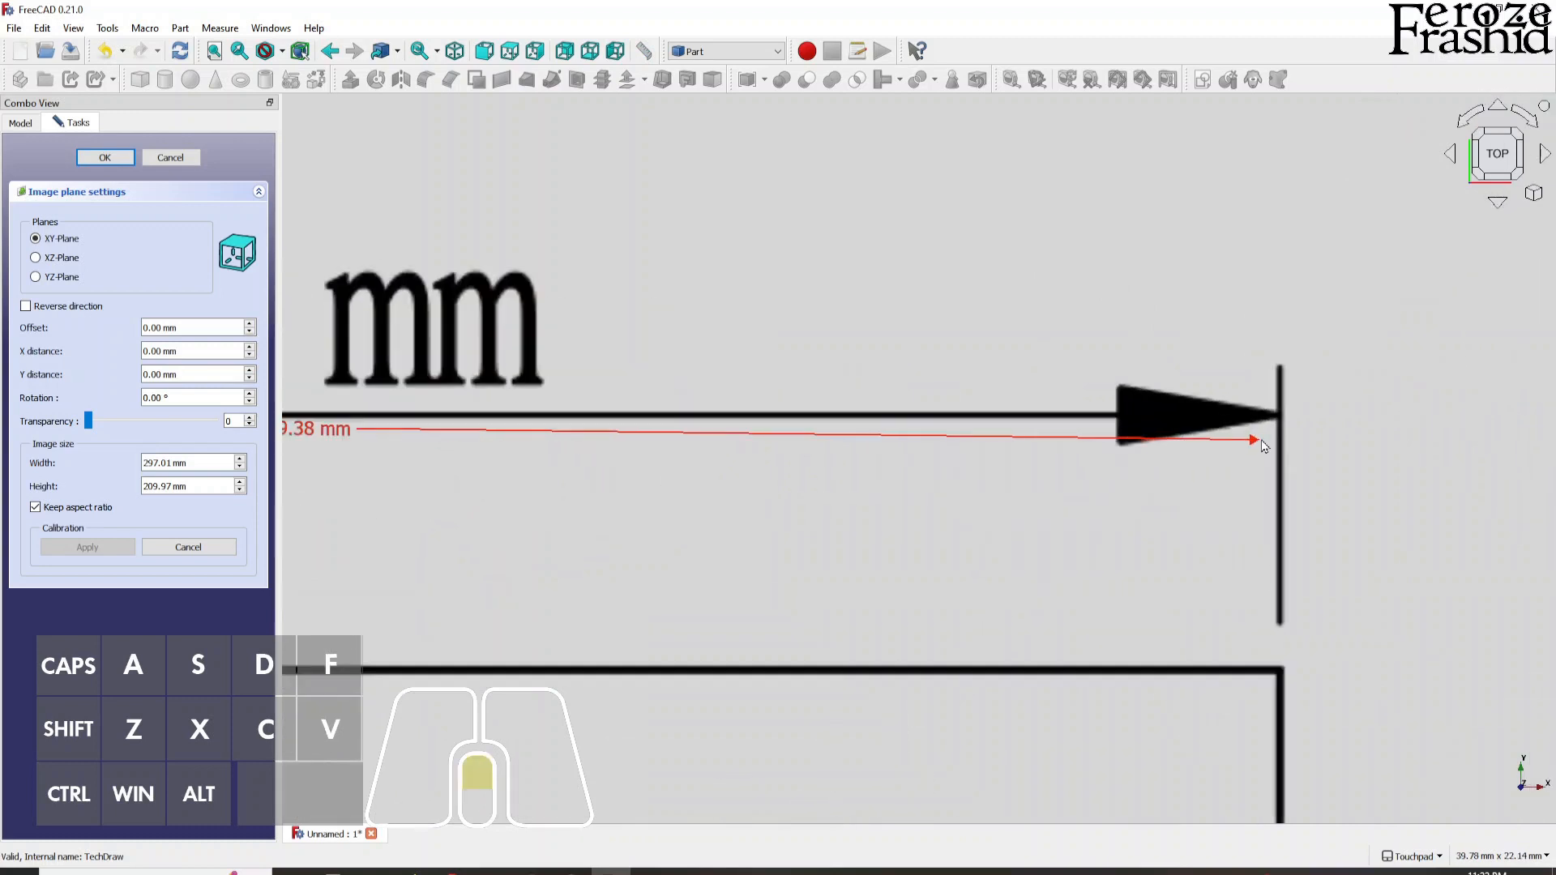
click(1282, 411)
scroll(1189, 472, down, 5)
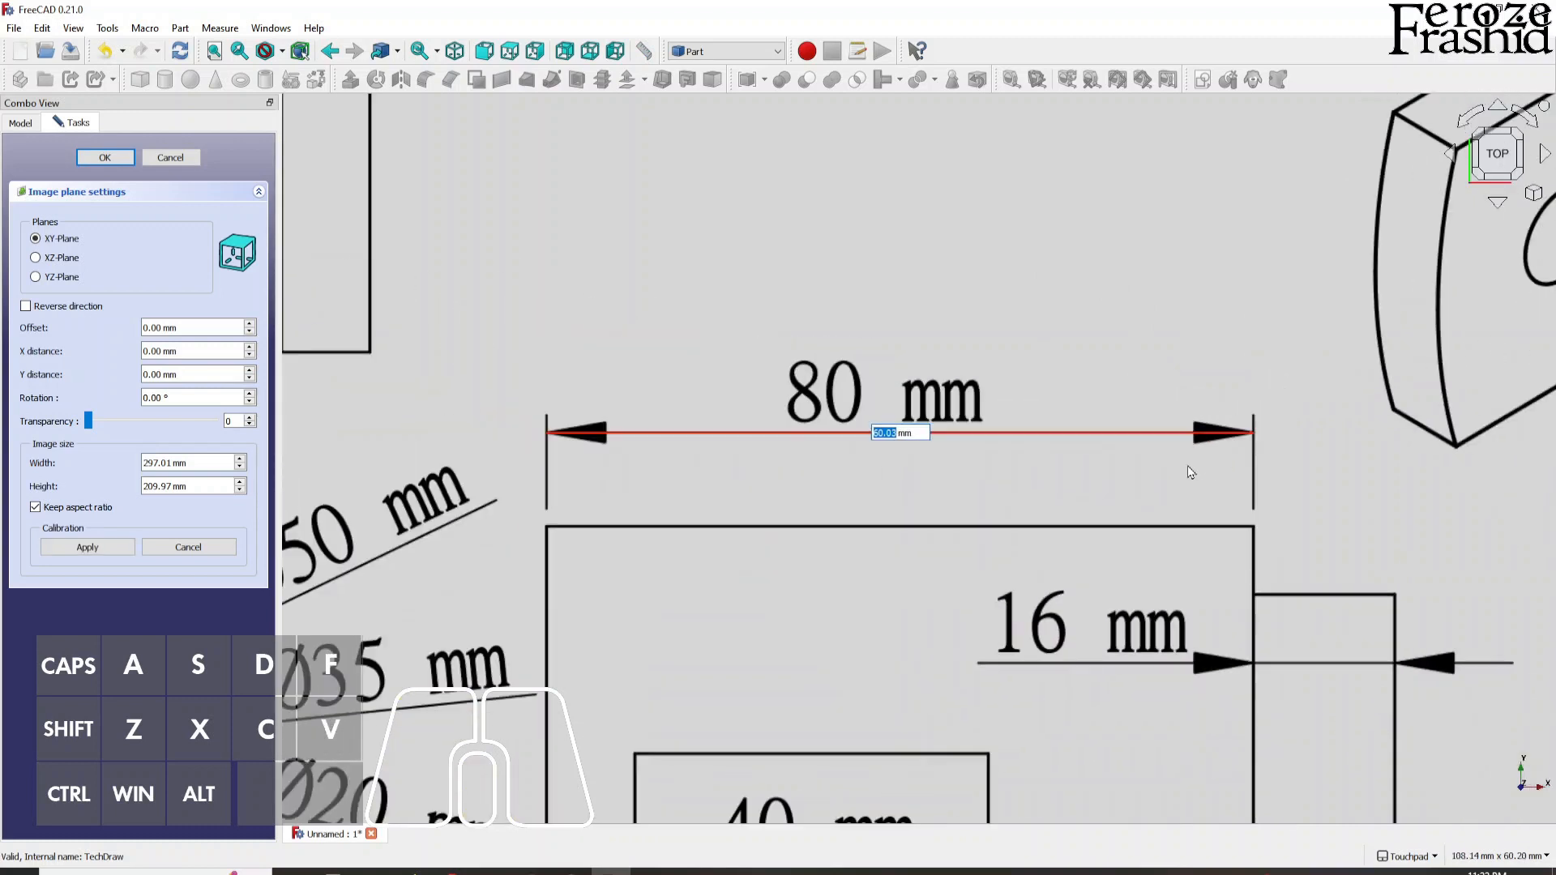
text(80)
key(Return)
scroll(1188, 375, down, 6)
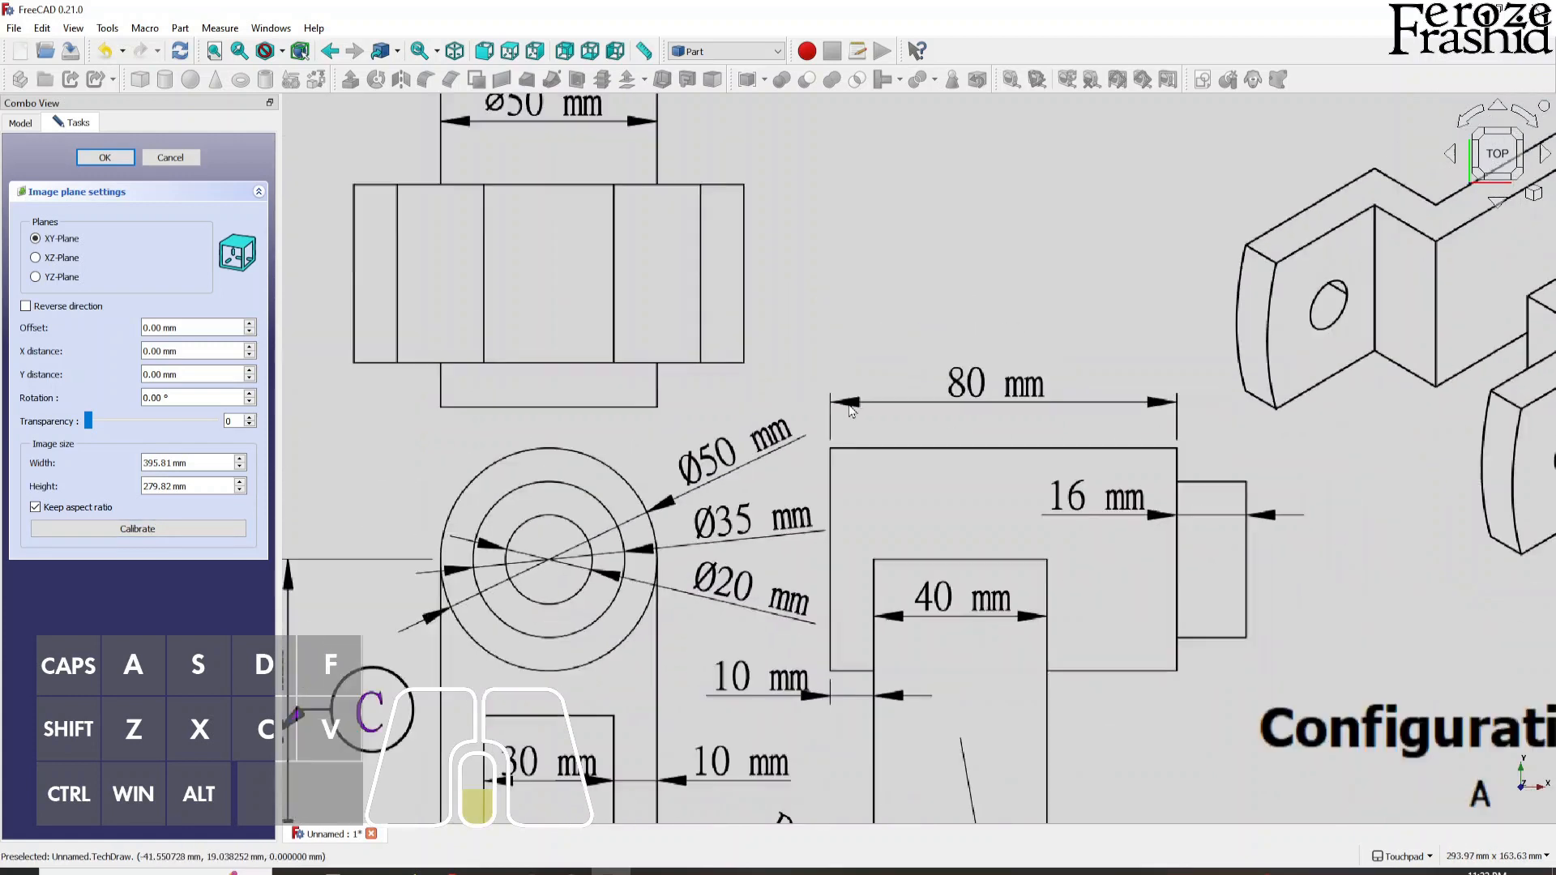
- Set the TechDraw image transparency to 50 and accept the image plane settings
click(234, 420)
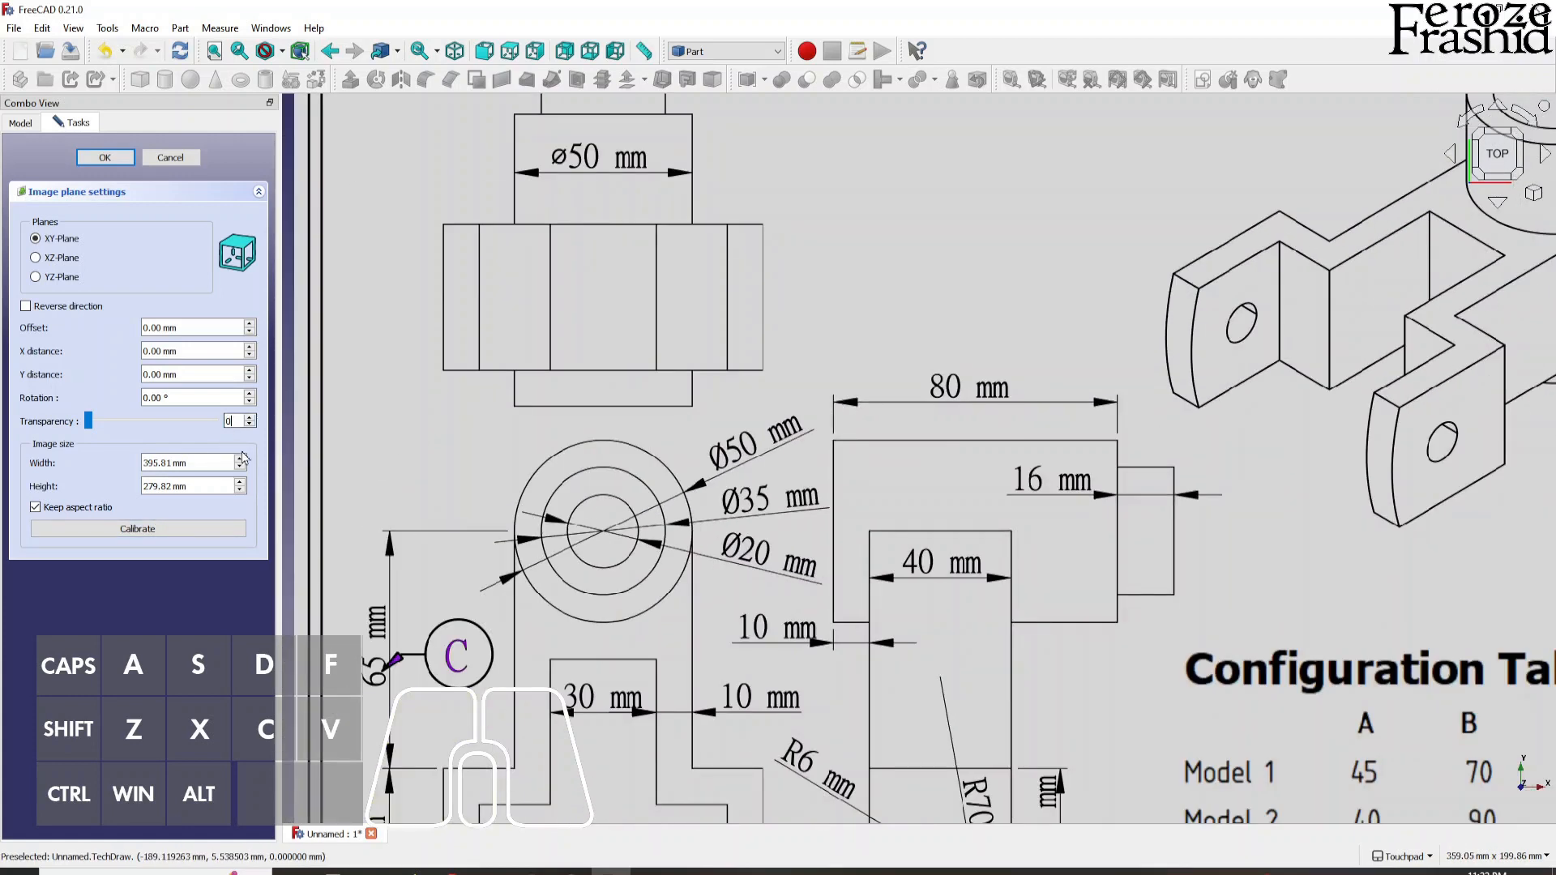
text(5)
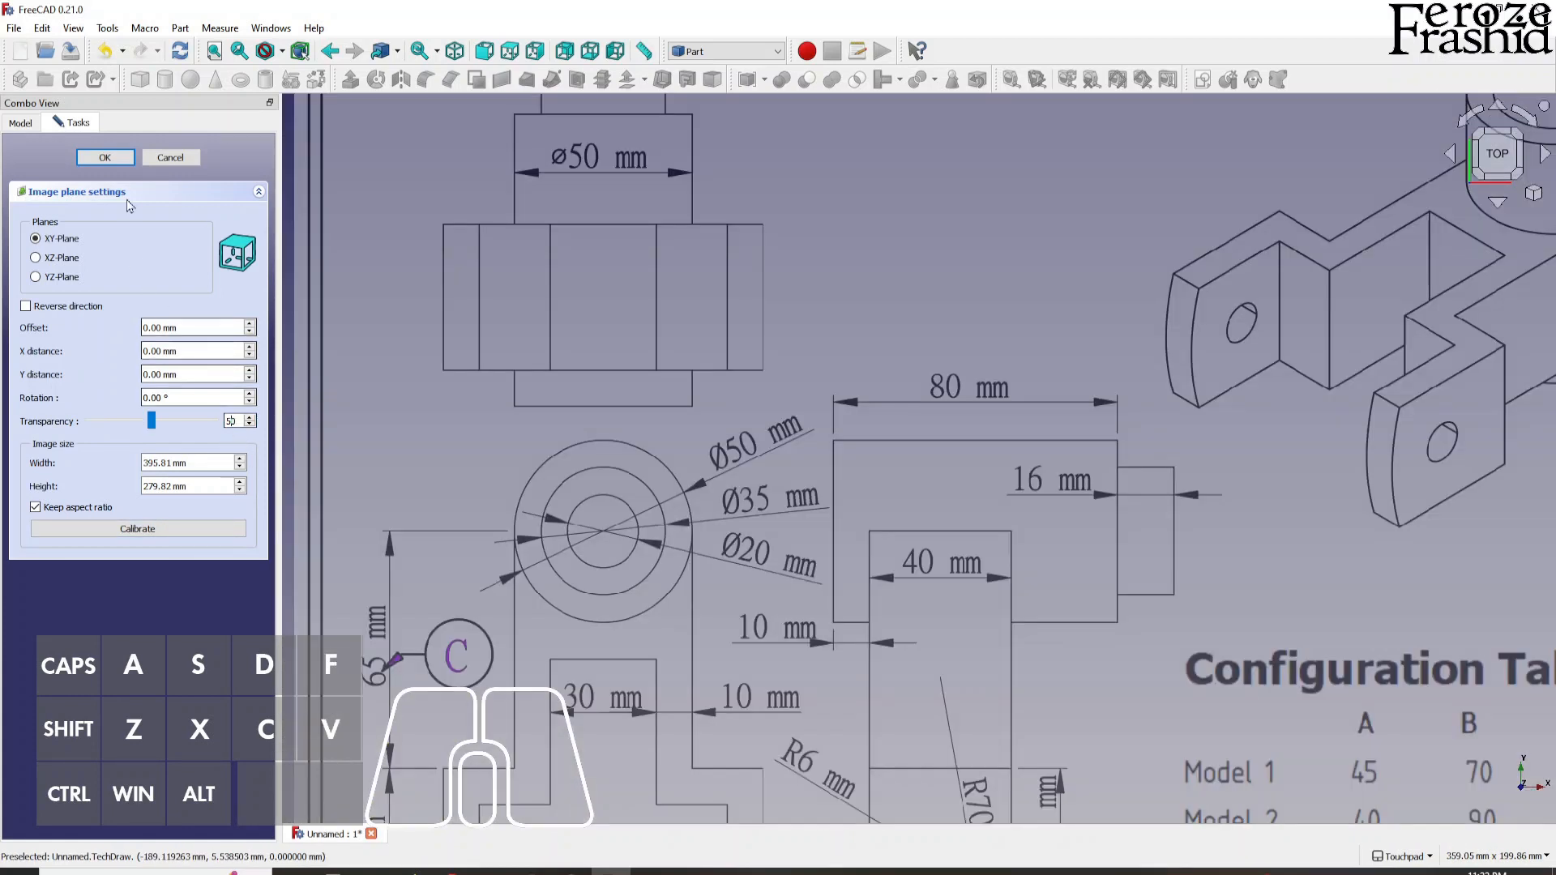
click(105, 158)
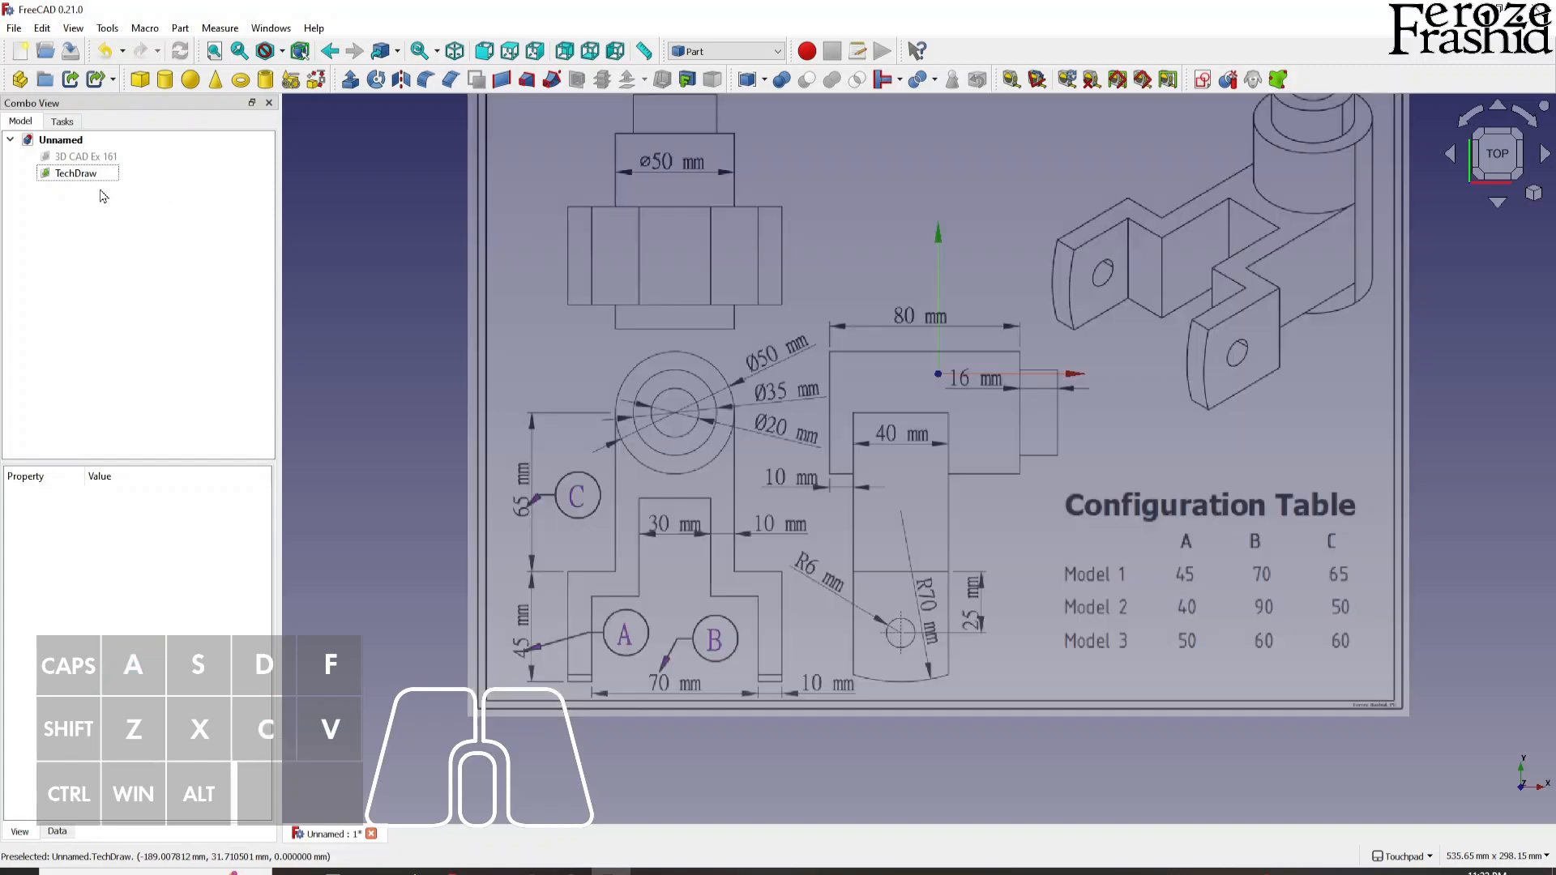
- Transform the TechDraw image 110 mm along positive X and shift it up in Y to bring the concentric circles onto the origin
click(81, 174)
right_click(89, 179)
click(121, 202)
drag(1130, 374, 1390, 373)
scroll(971, 368, up, 2)
scroll(972, 371, up, 1)
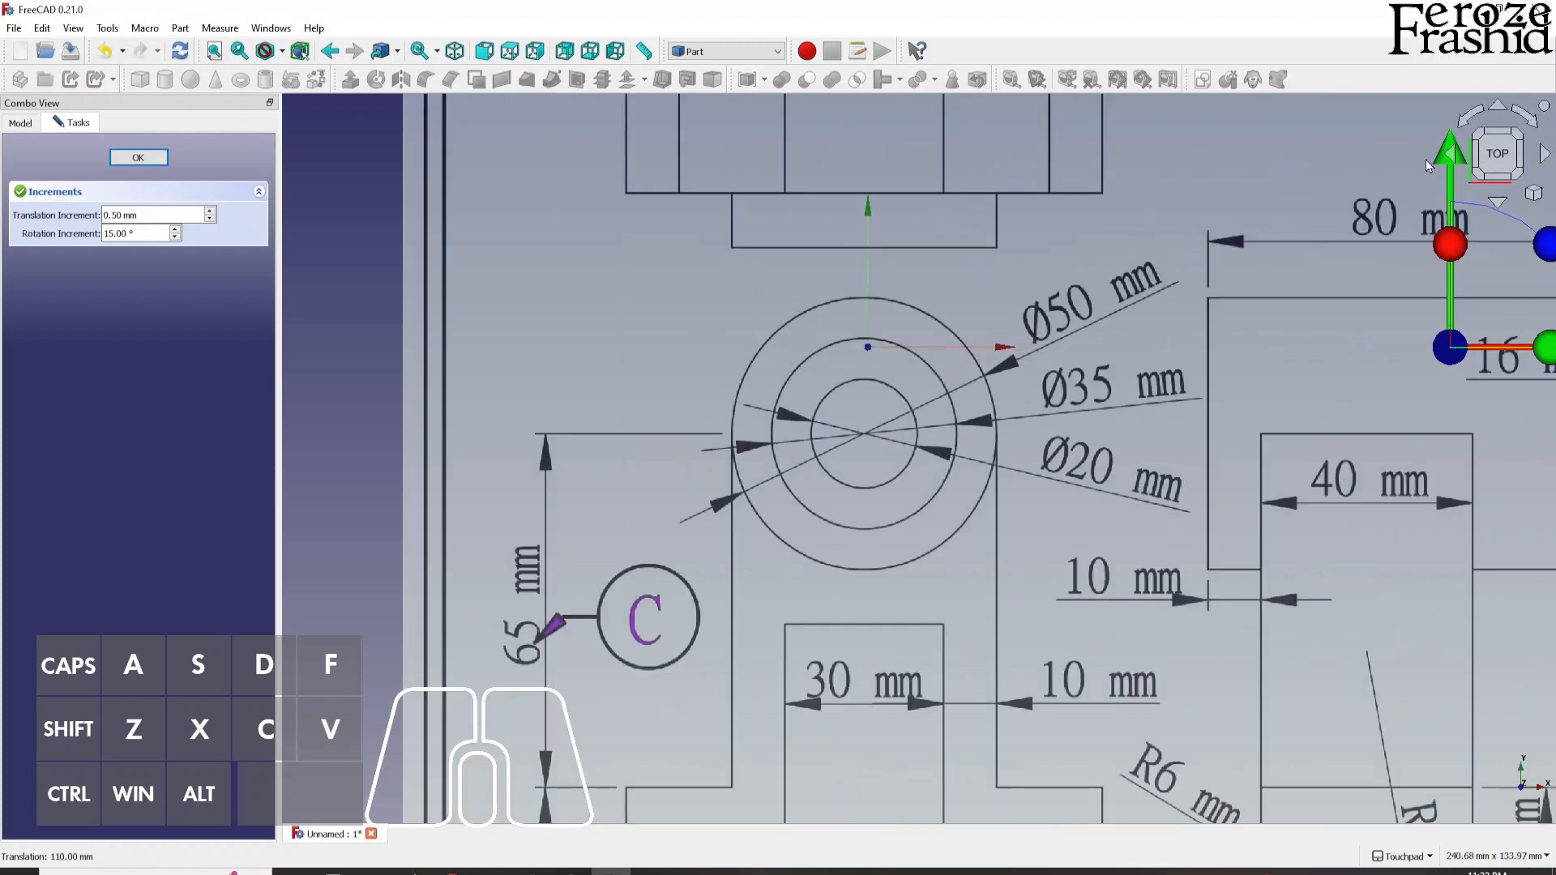
drag(1443, 168, 1419, 83)
scroll(478, 489, down, 2)
drag(1457, 312, 1459, 313)
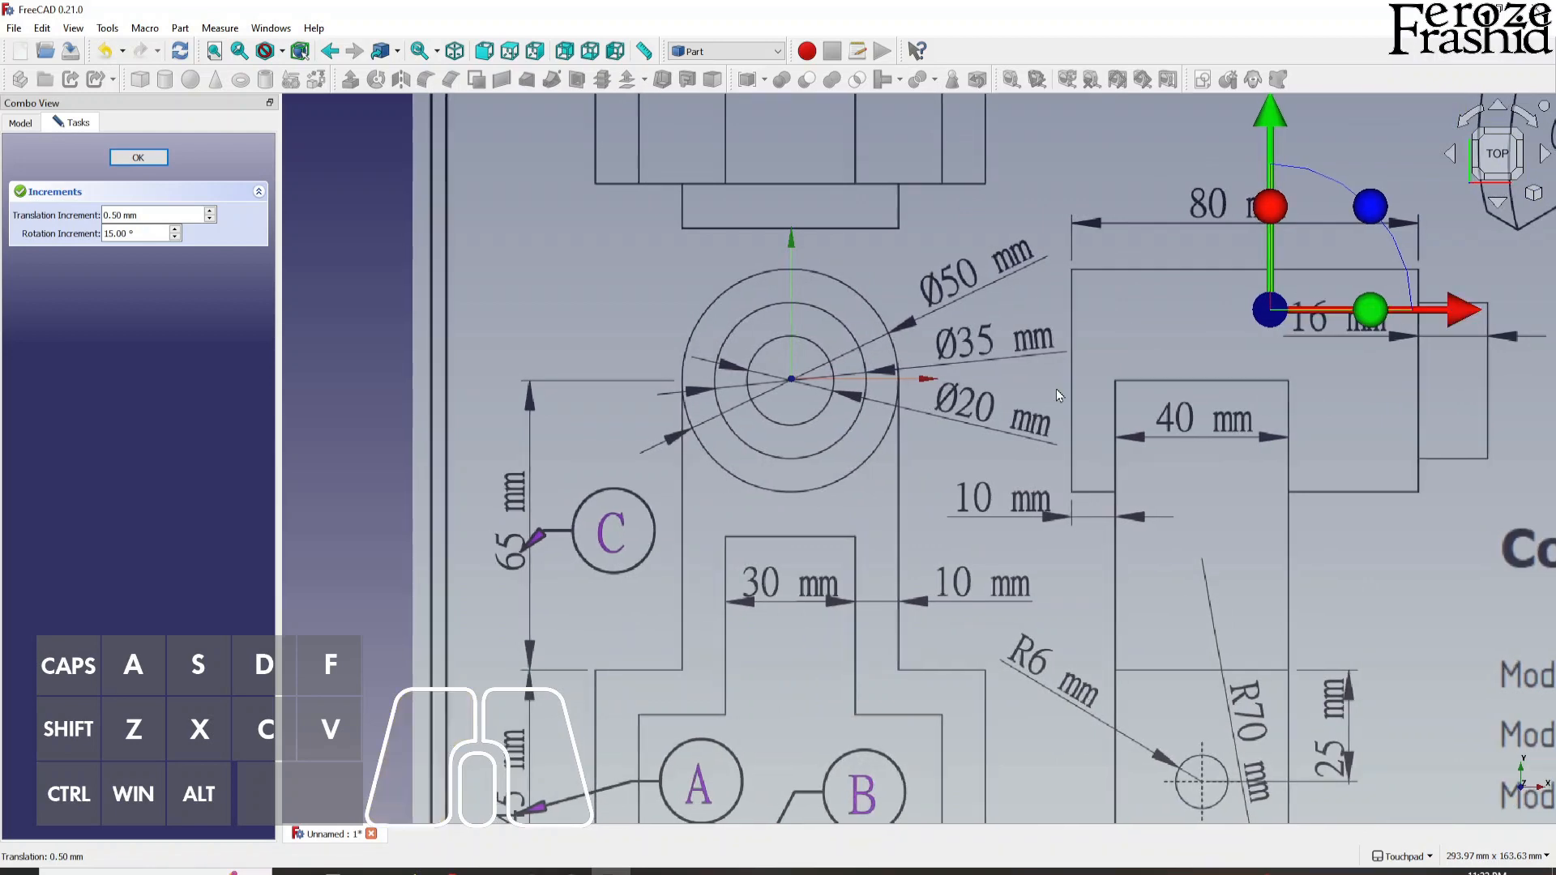
- Nudge the TechDraw image 0.5 mm further along positive Y to centre the circles on the origin, and finish the transform
scroll(822, 356, up, 4)
scroll(1045, 497, down, 1)
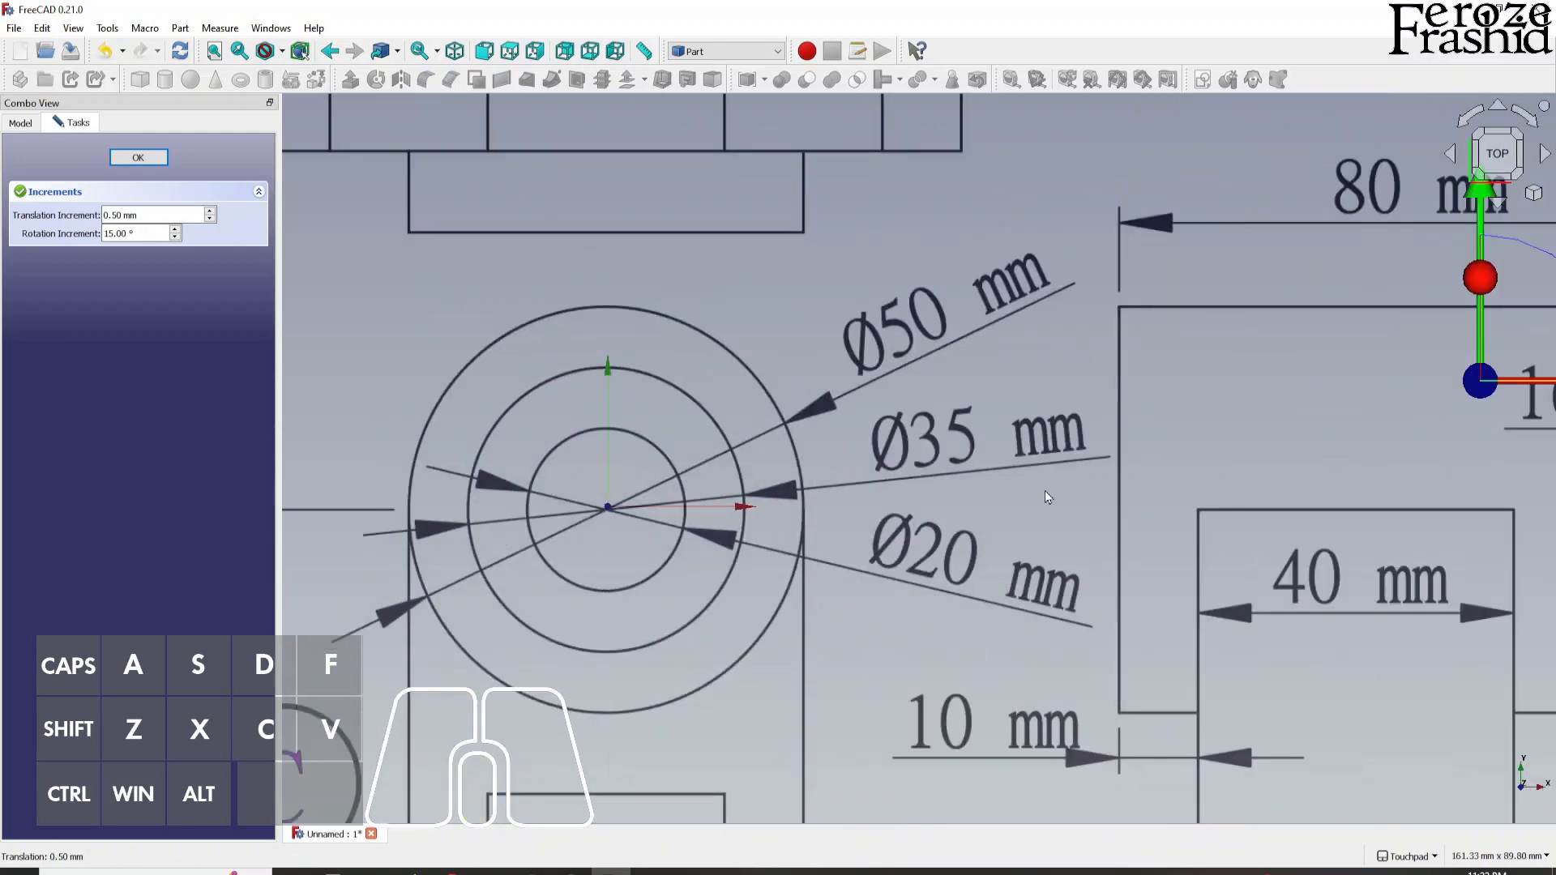
scroll(1045, 497, down, 2)
click(1393, 225)
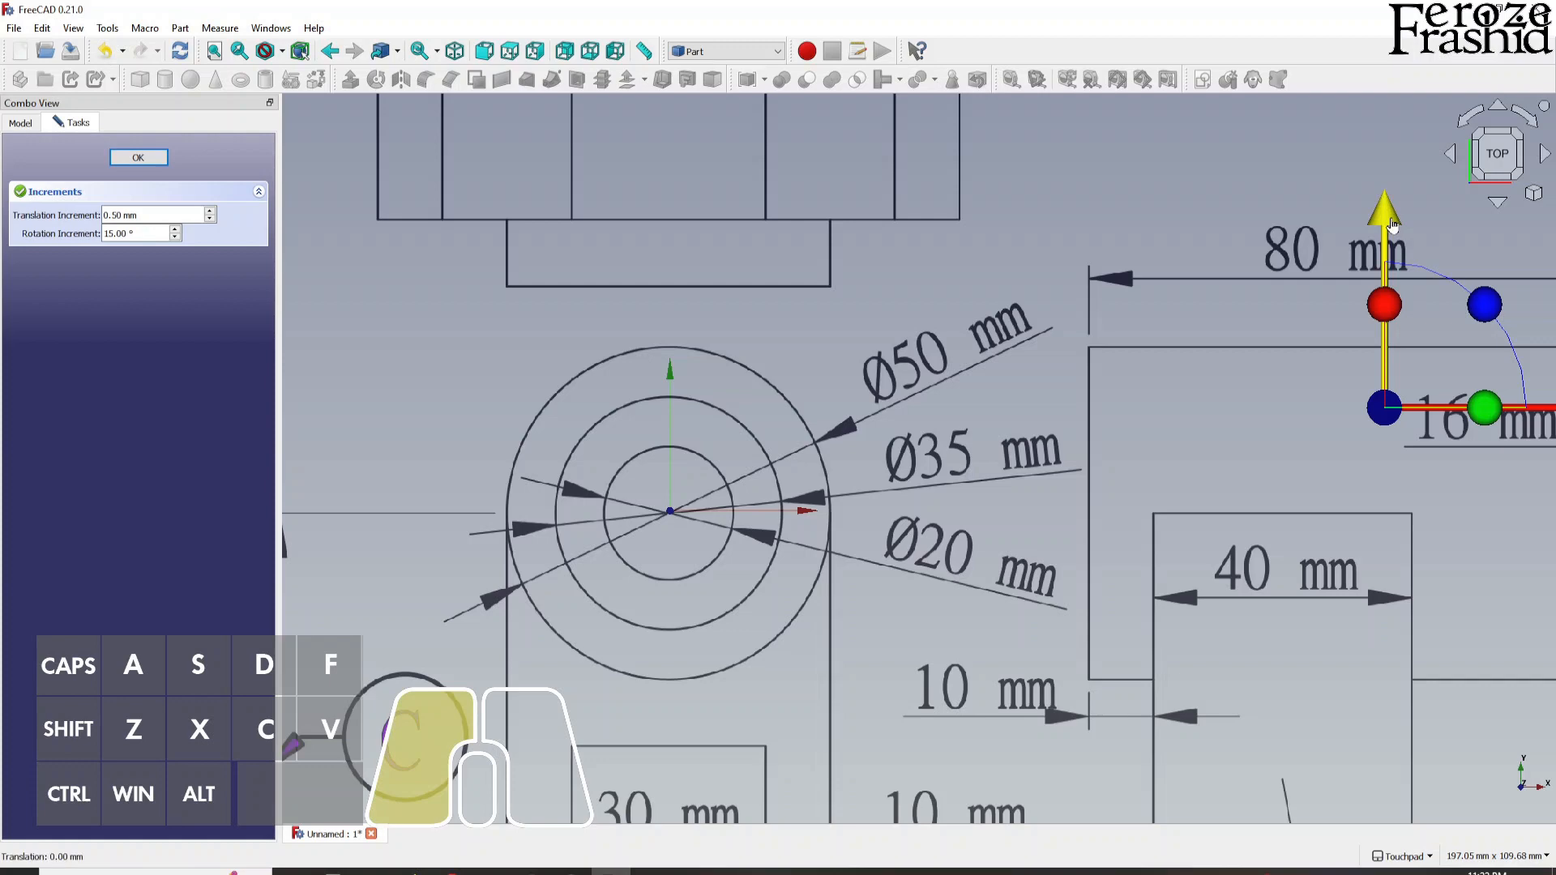
drag(1391, 222, 1391, 219)
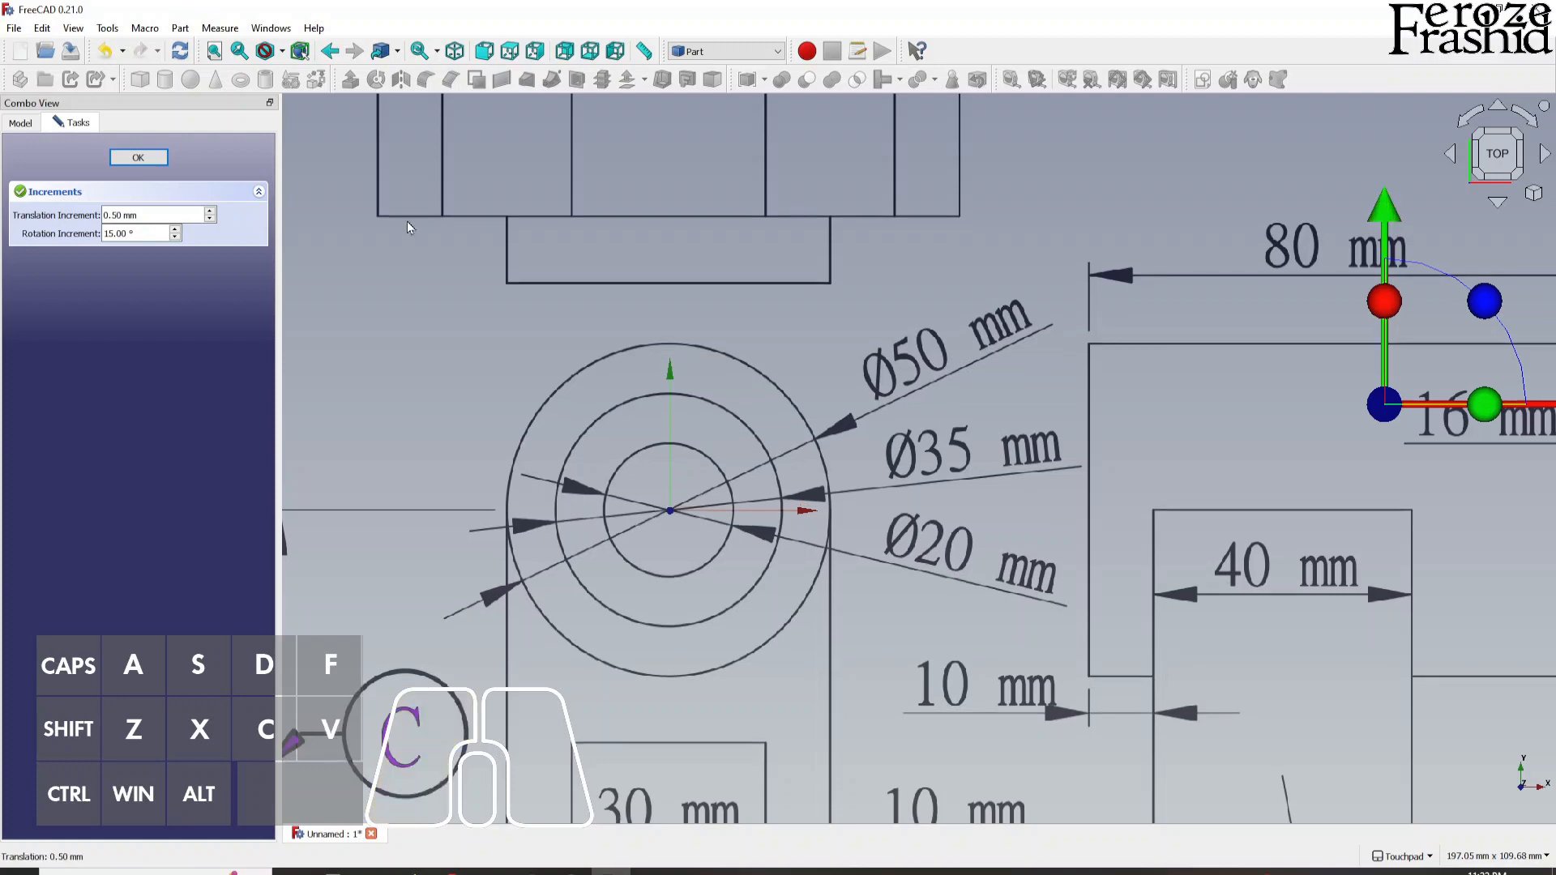
click(140, 158)
scroll(1022, 408, down, 1)
scroll(1022, 408, down, 3)
click(519, 417)
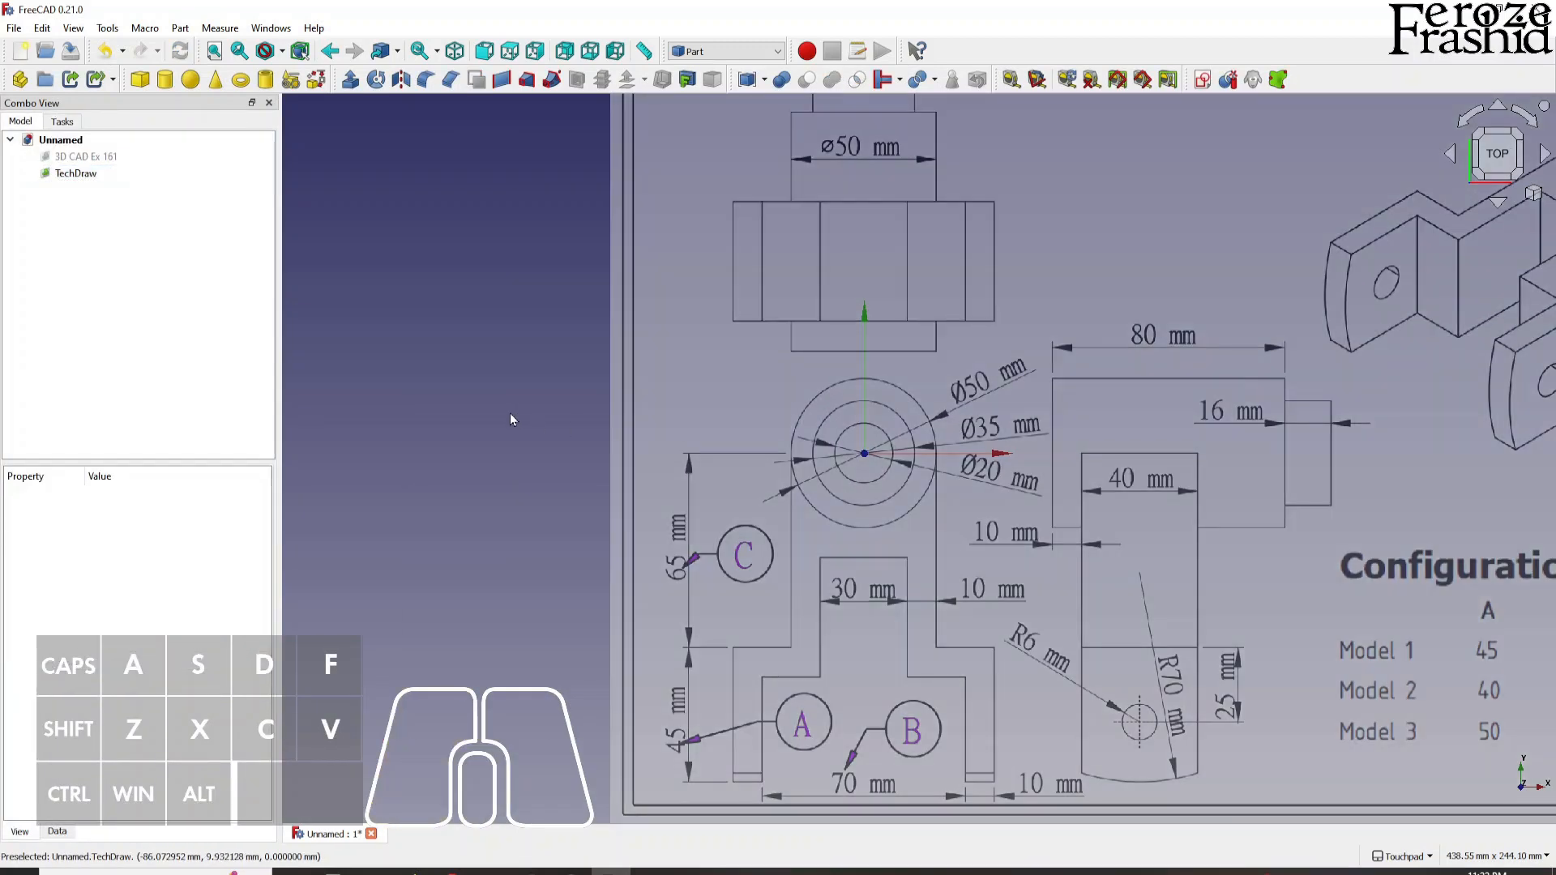
scroll(520, 454, down, 2)
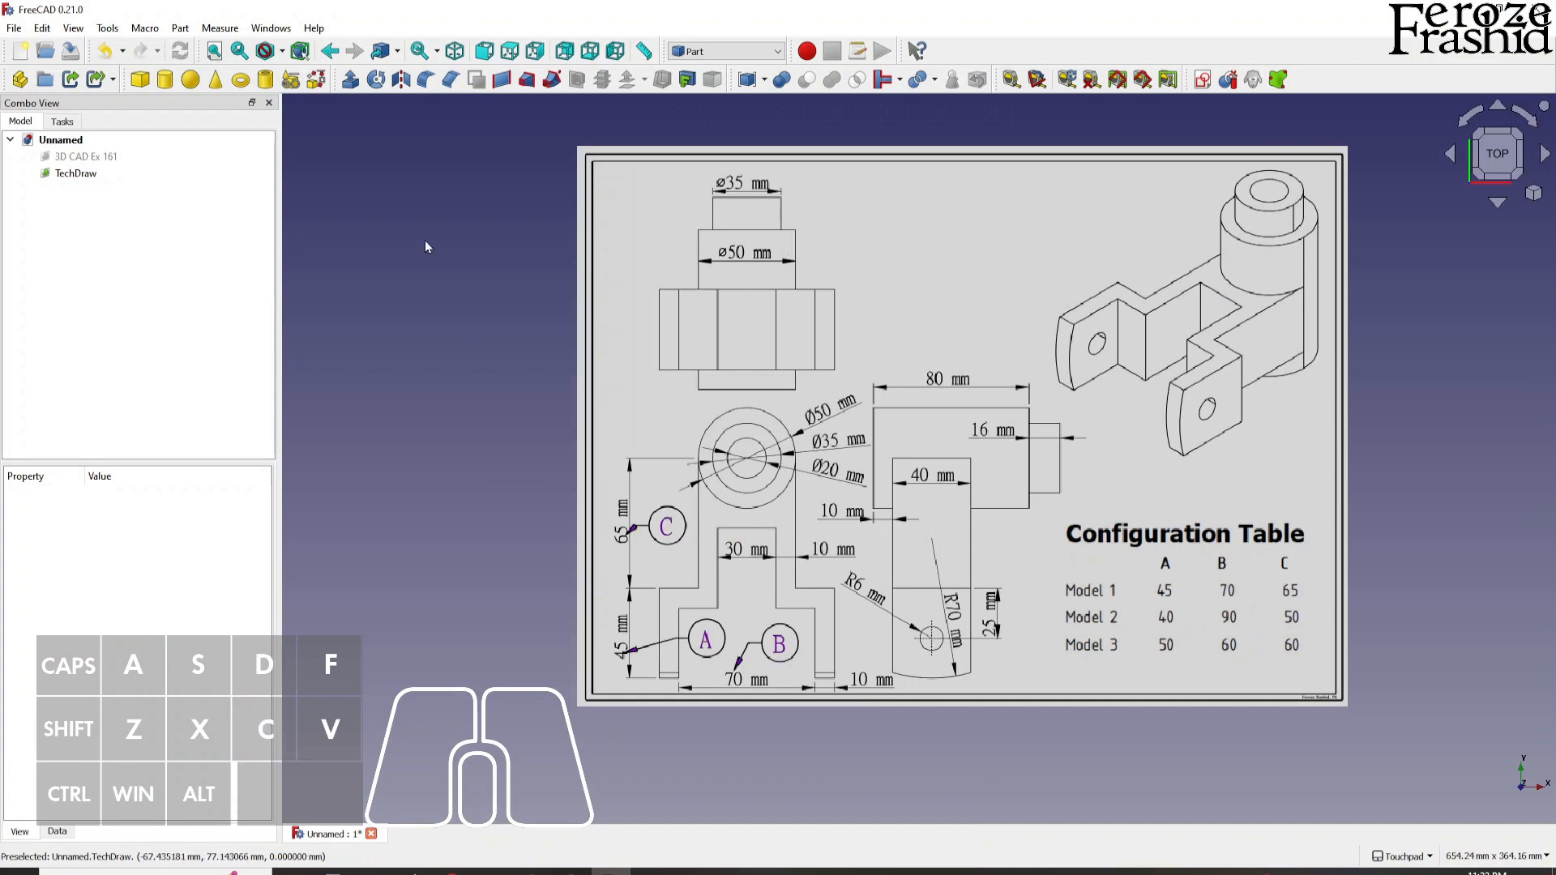
- Create a tube at the origin with outer radius 35/2, inner radius 20/2 and height 80+16 mm
click(265, 78)
click(182, 242)
drag(182, 242, 91, 243)
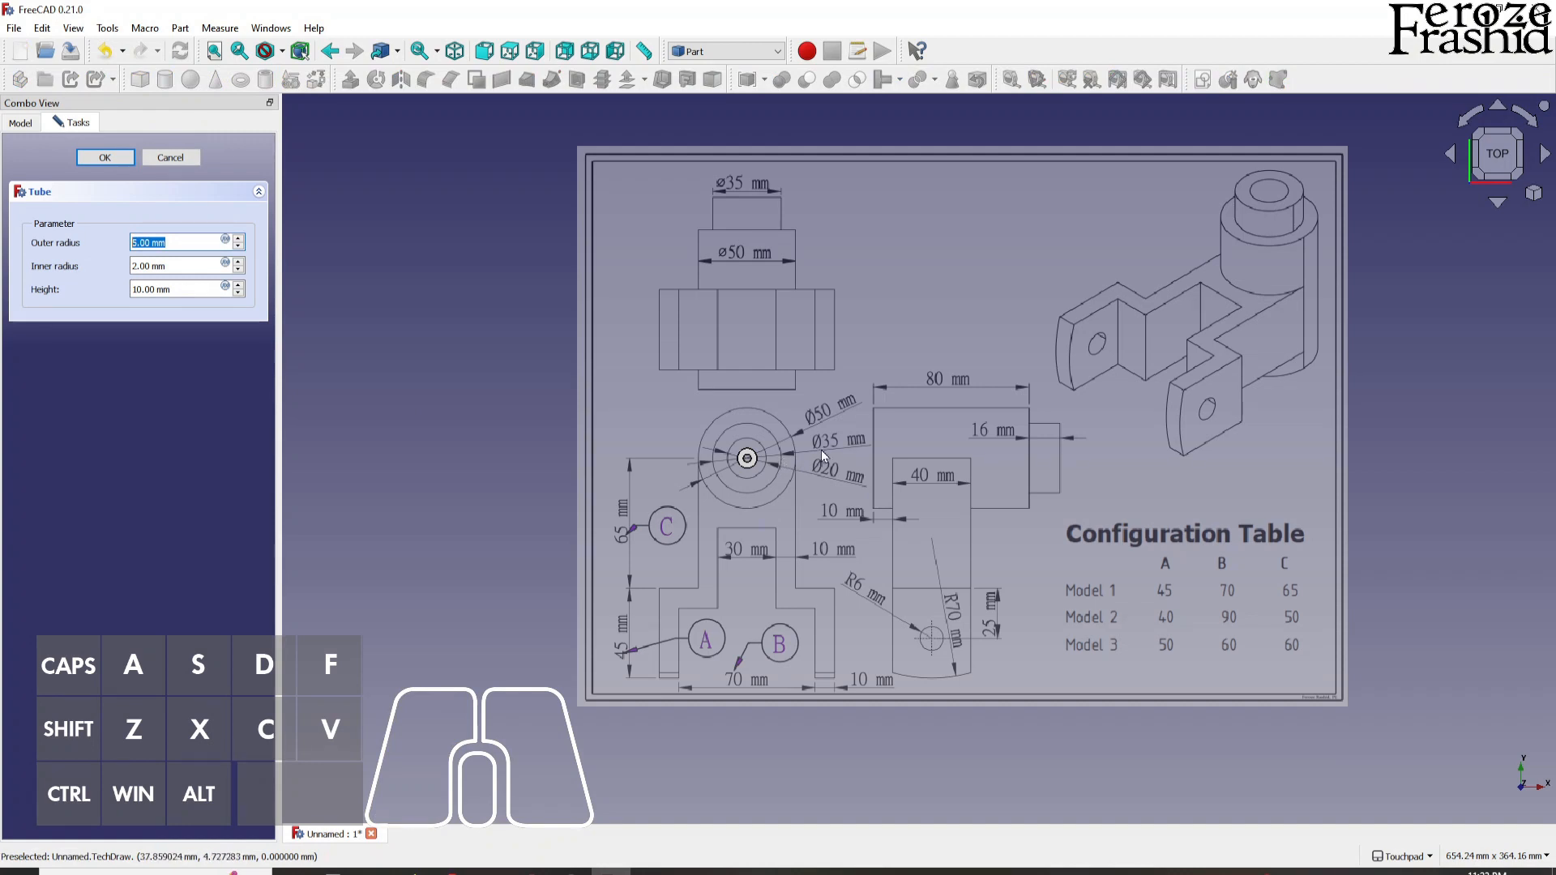
text(35/2)
key(Tab)
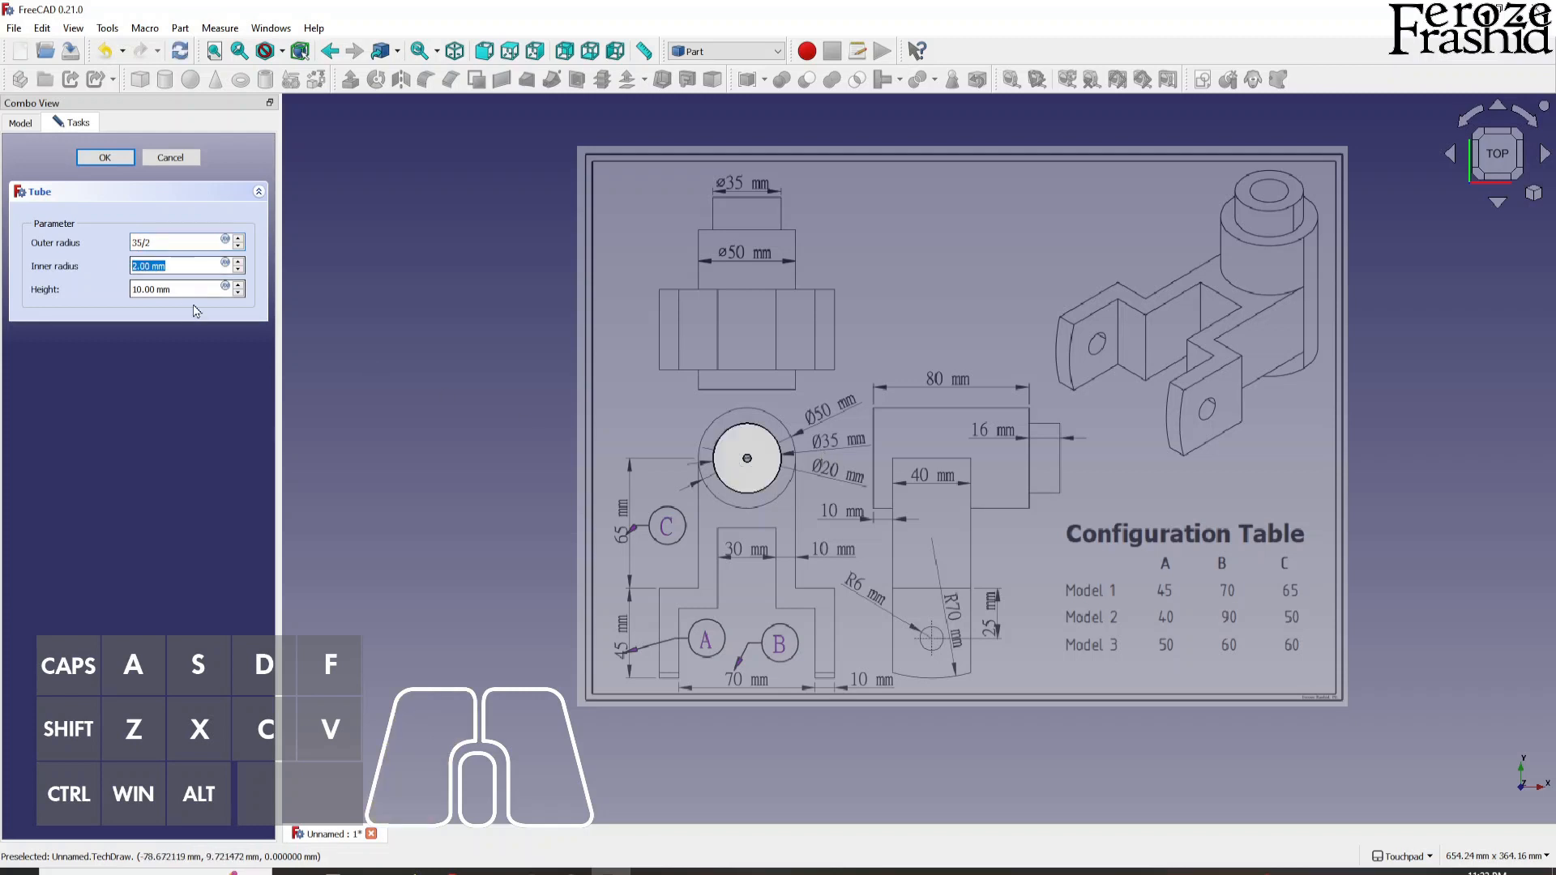
text(20/2)
click(168, 290)
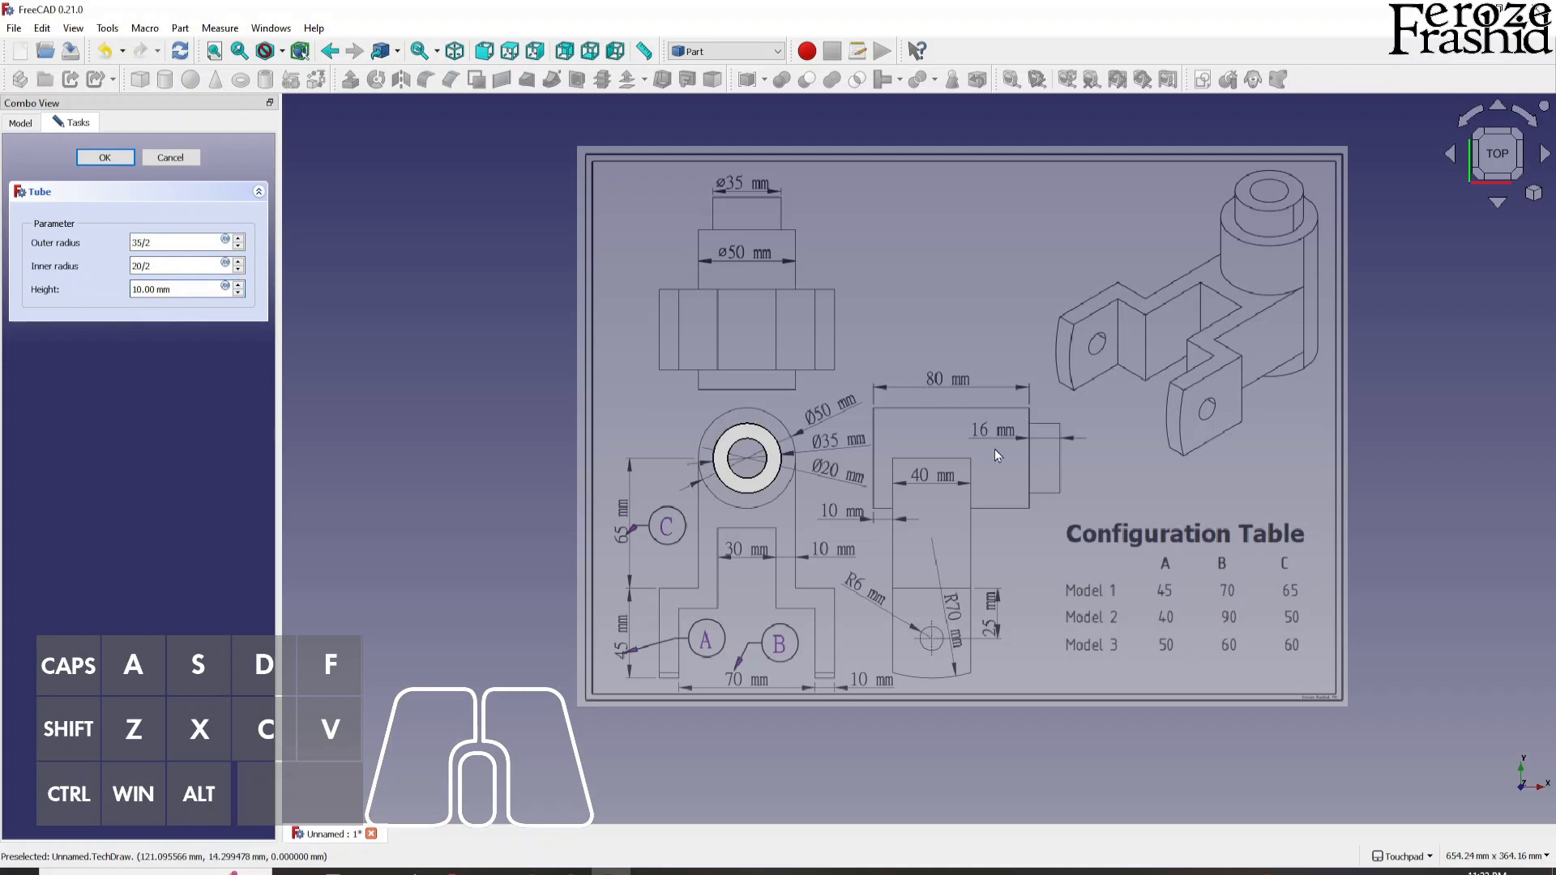
key(shift)
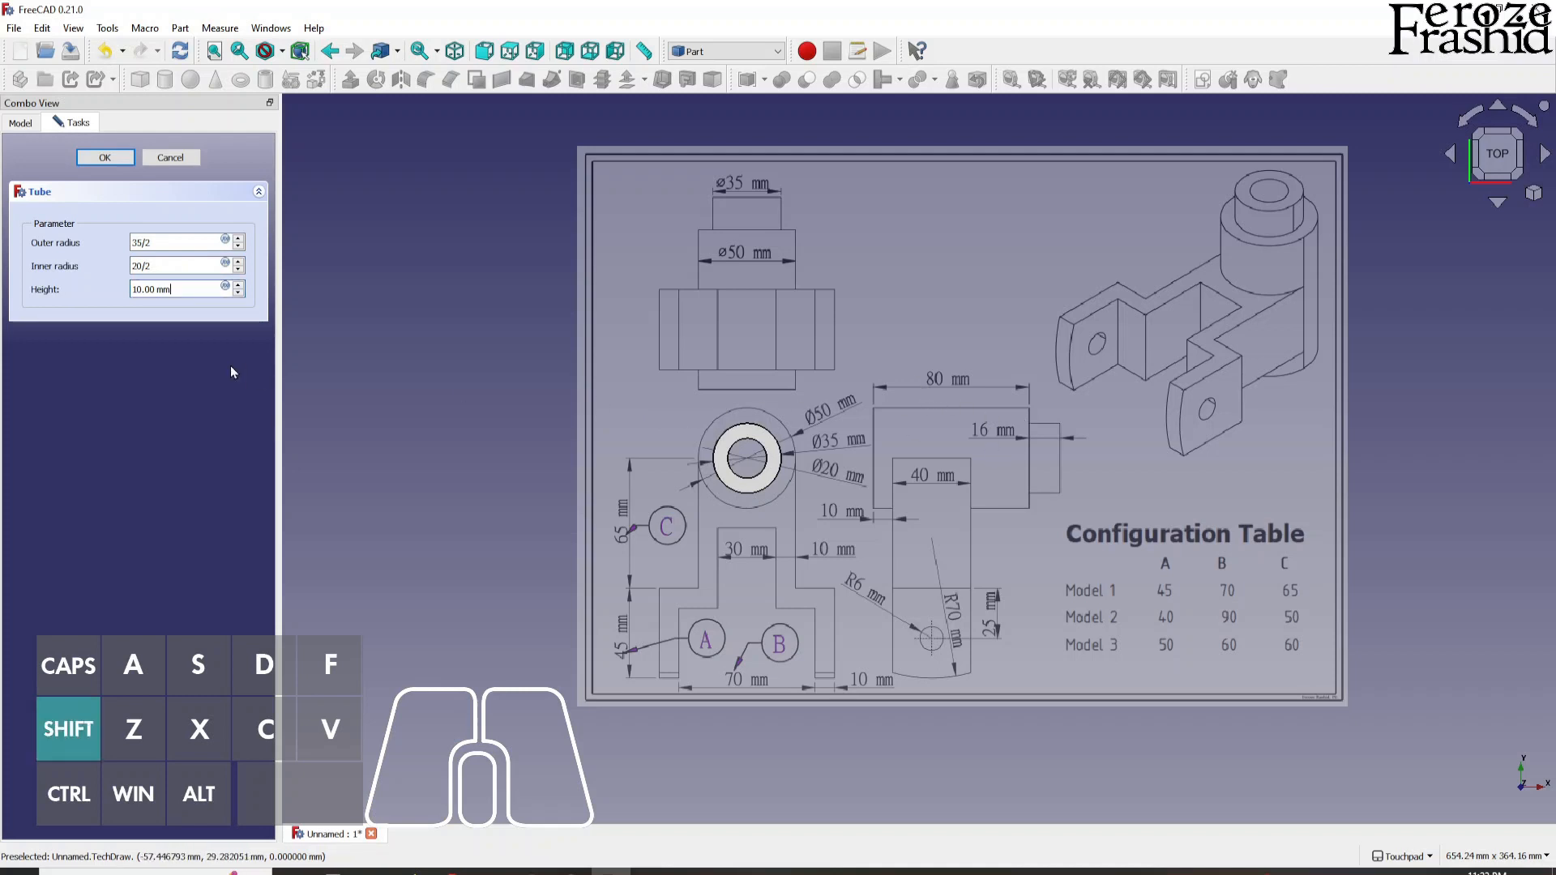
key(shift+Home)
text(80+1)
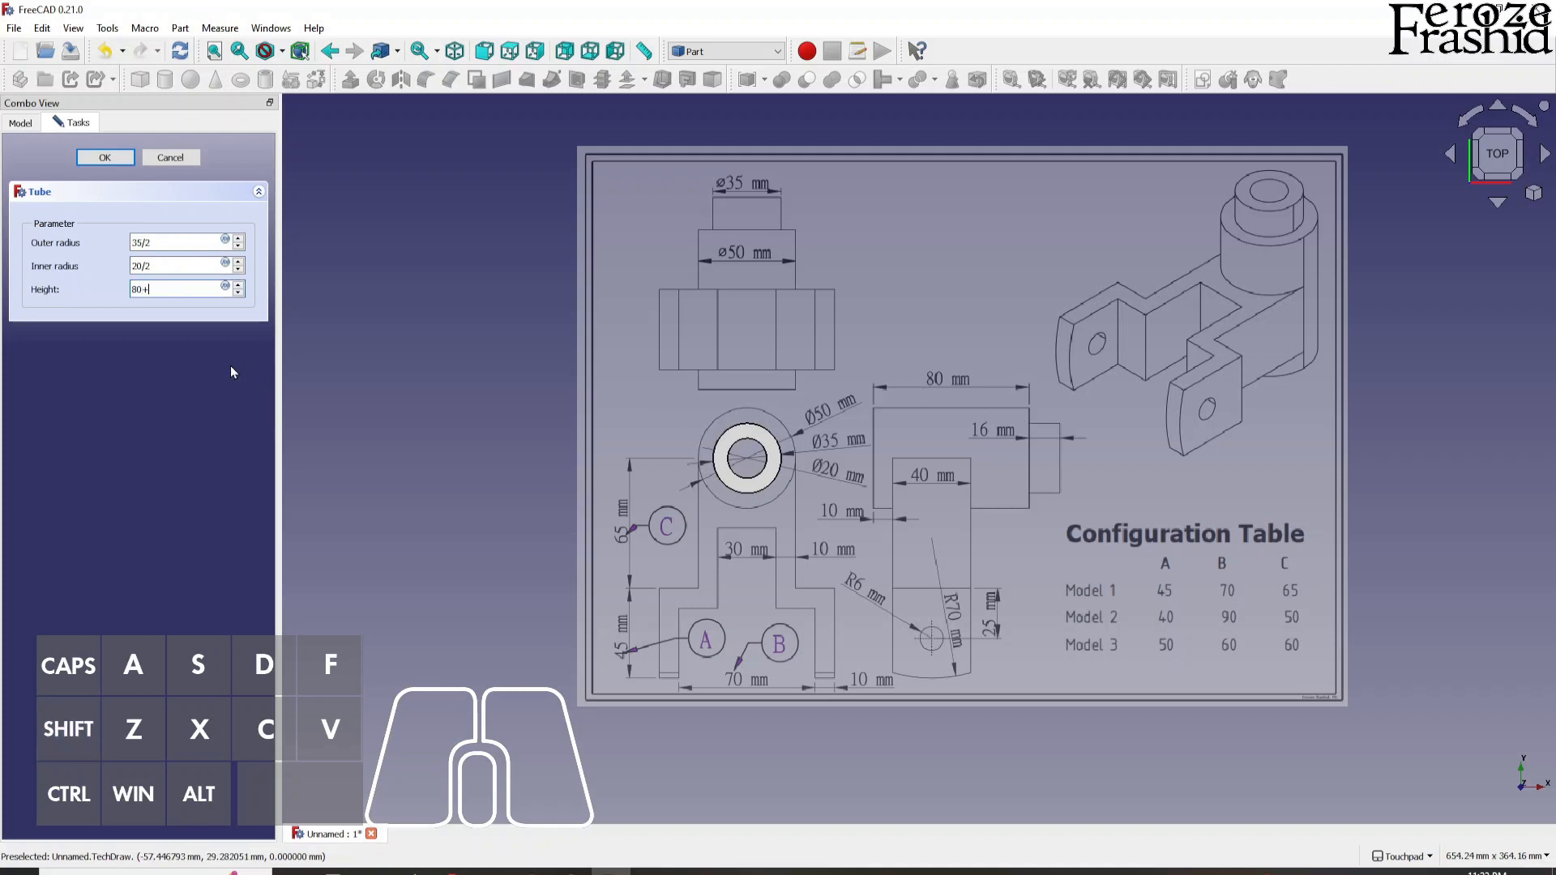
key(Return)
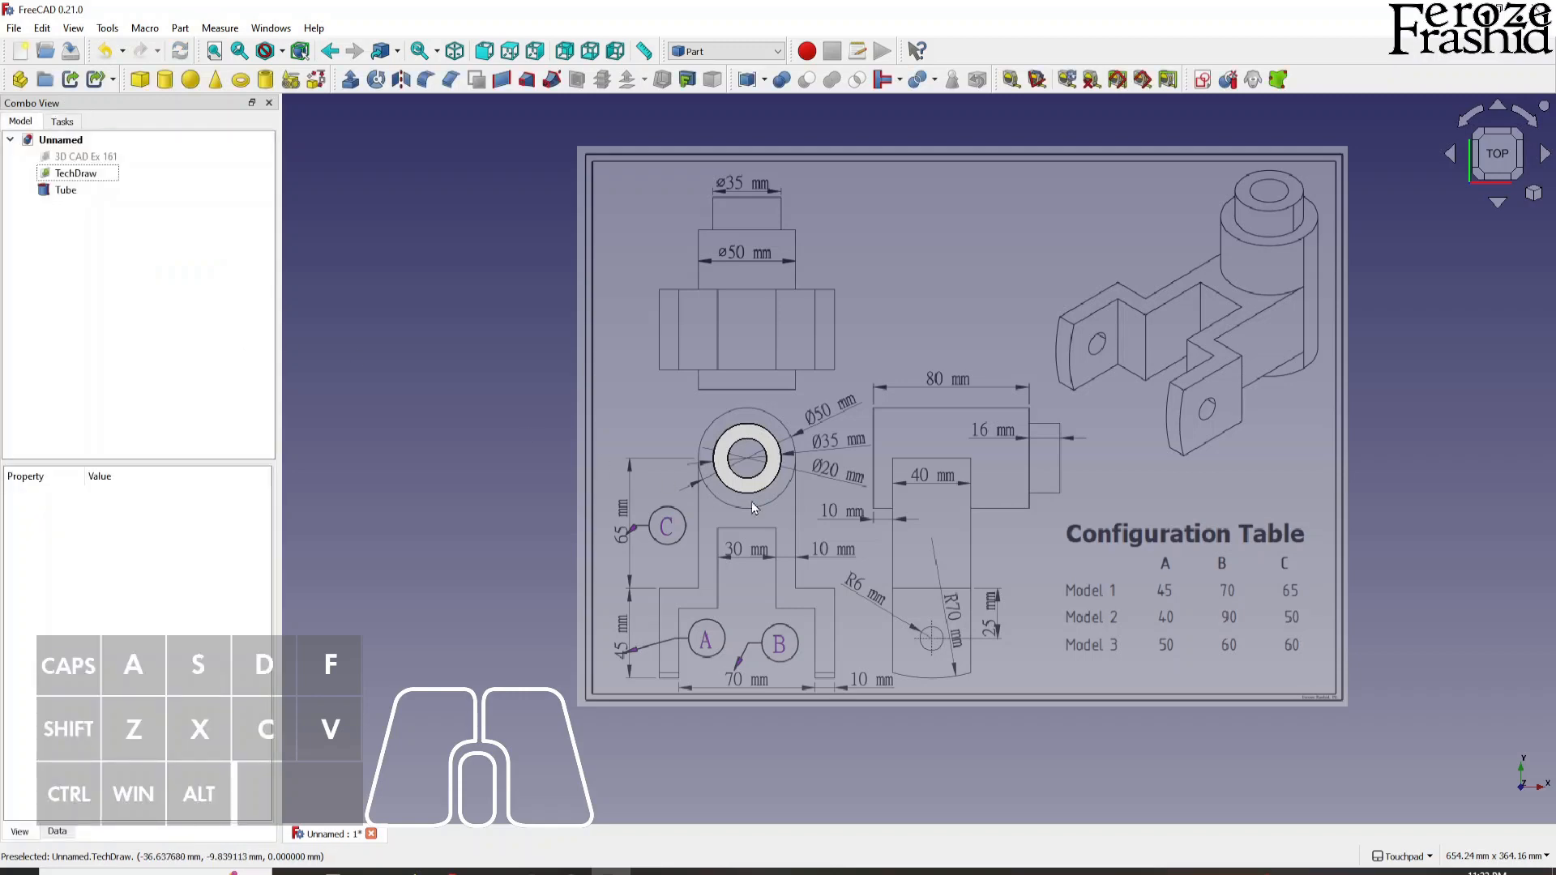
- Create a second tube around the first with outer radius 25 mm, inner radius 17.5 mm and height 80 mm
key(alt)
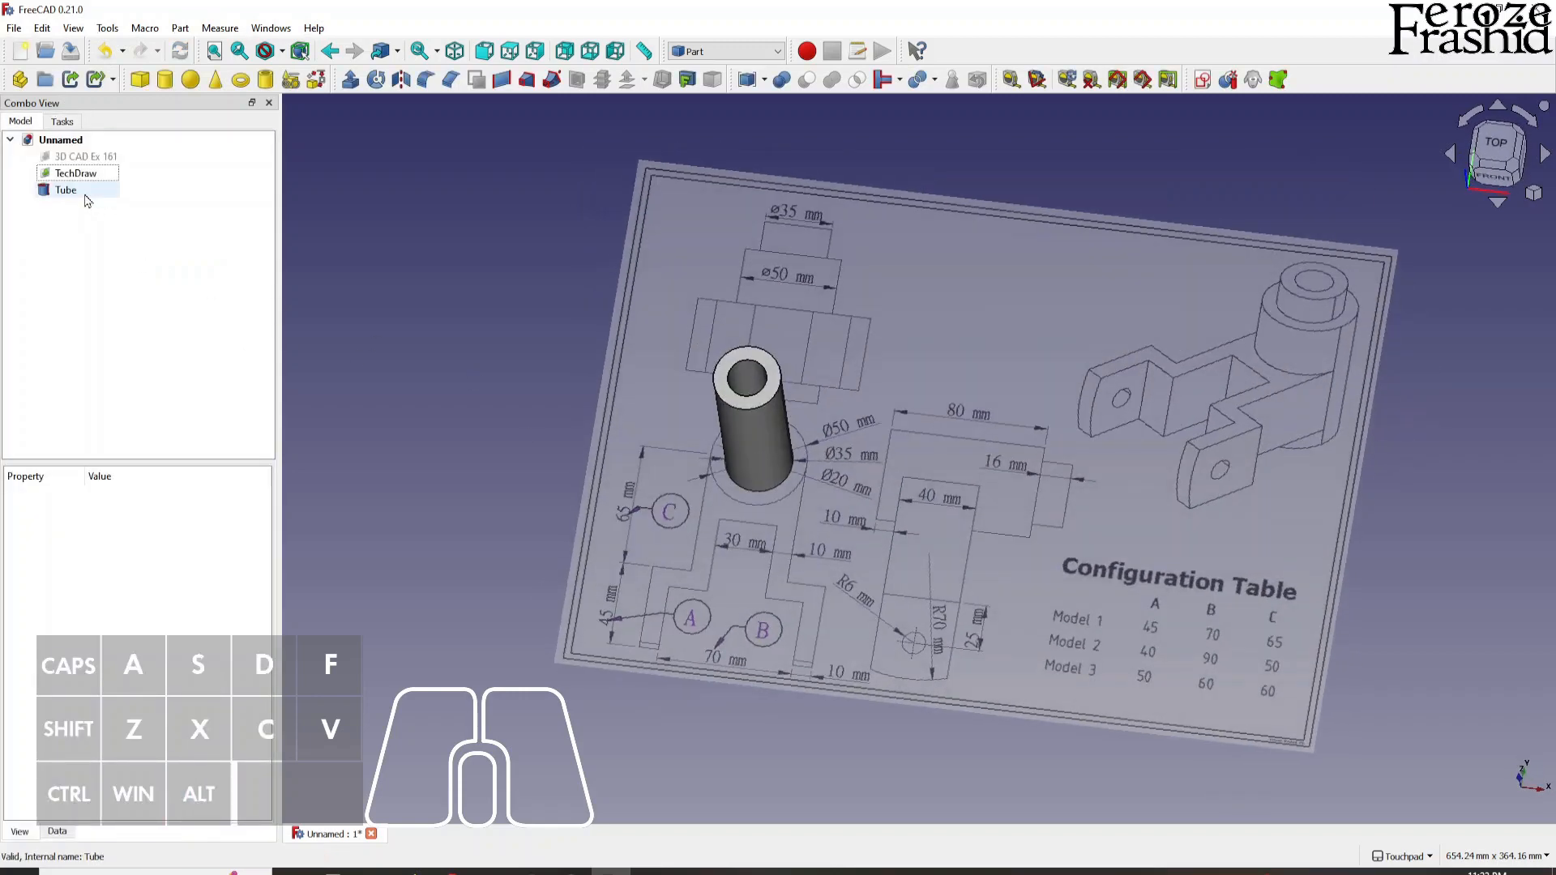
click(265, 79)
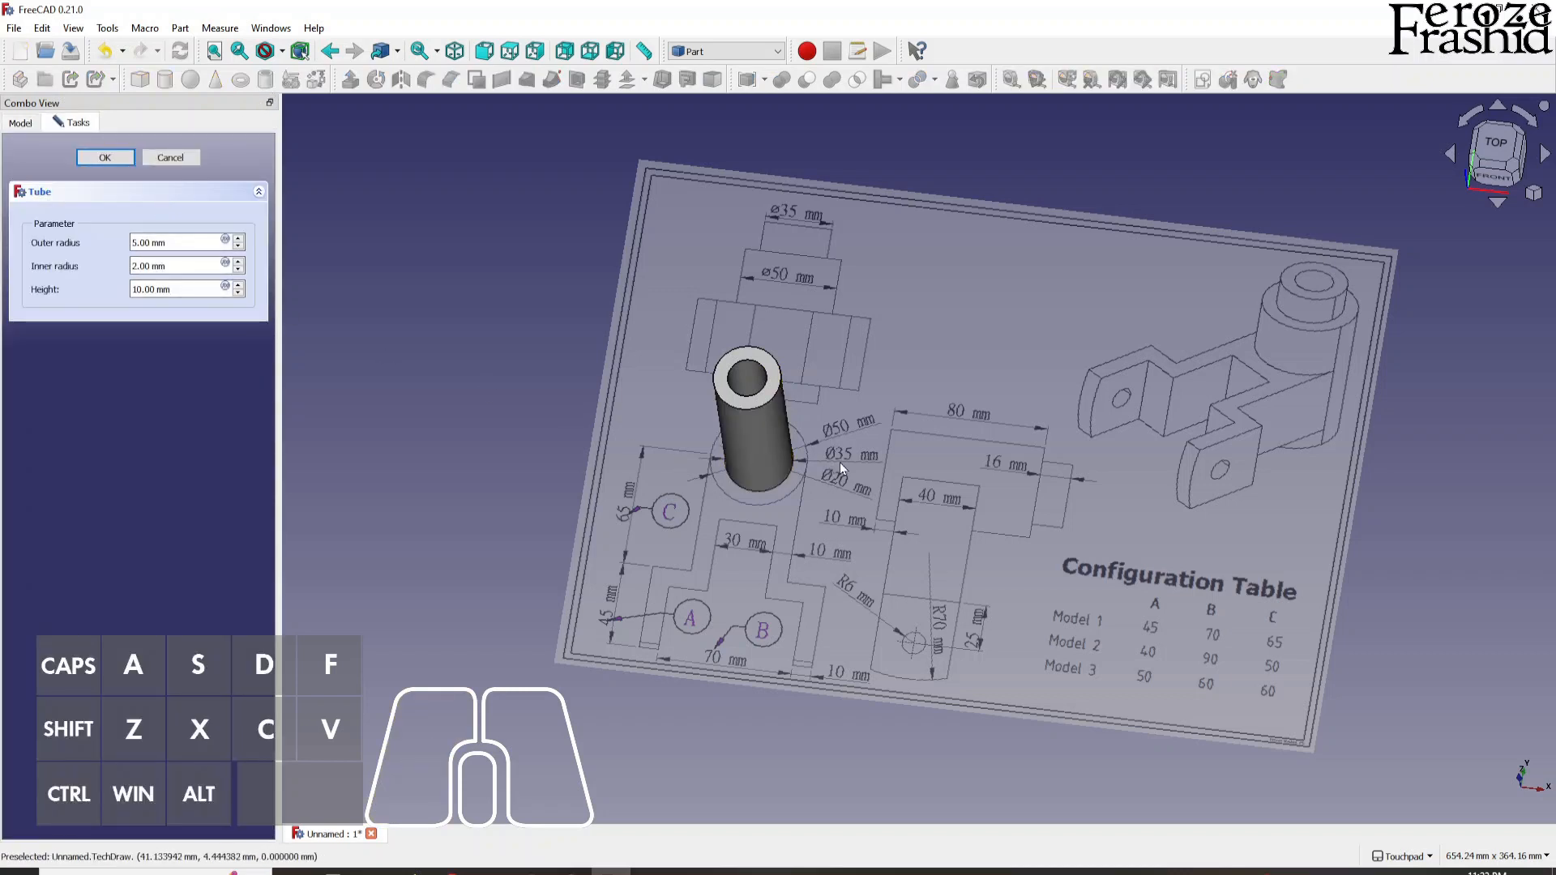
drag(180, 246, 97, 251)
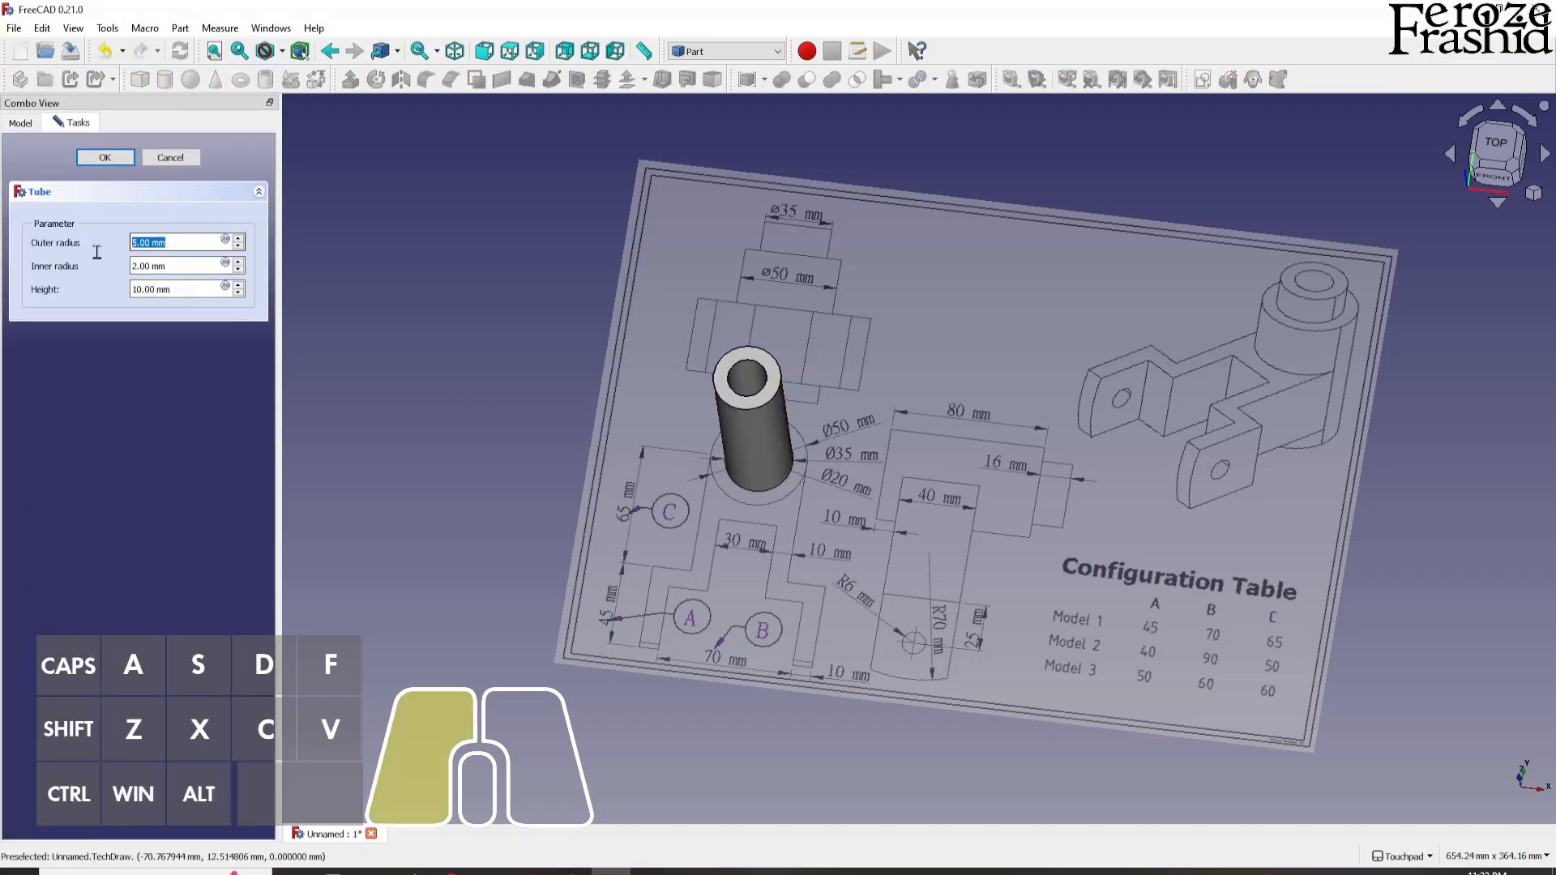
text(25)
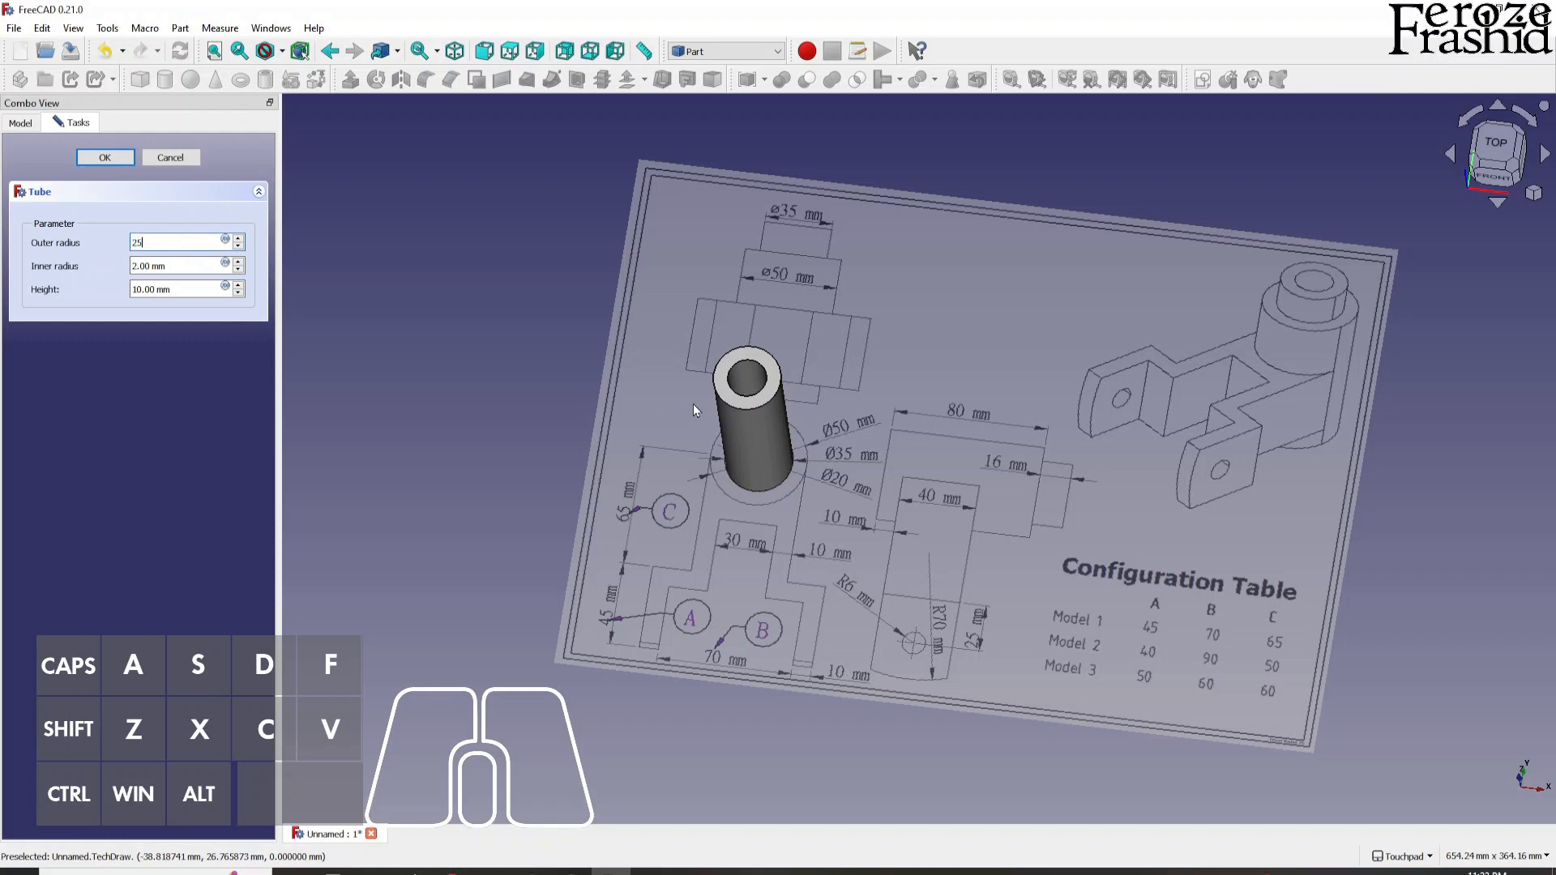
key(Tab)
text(1)
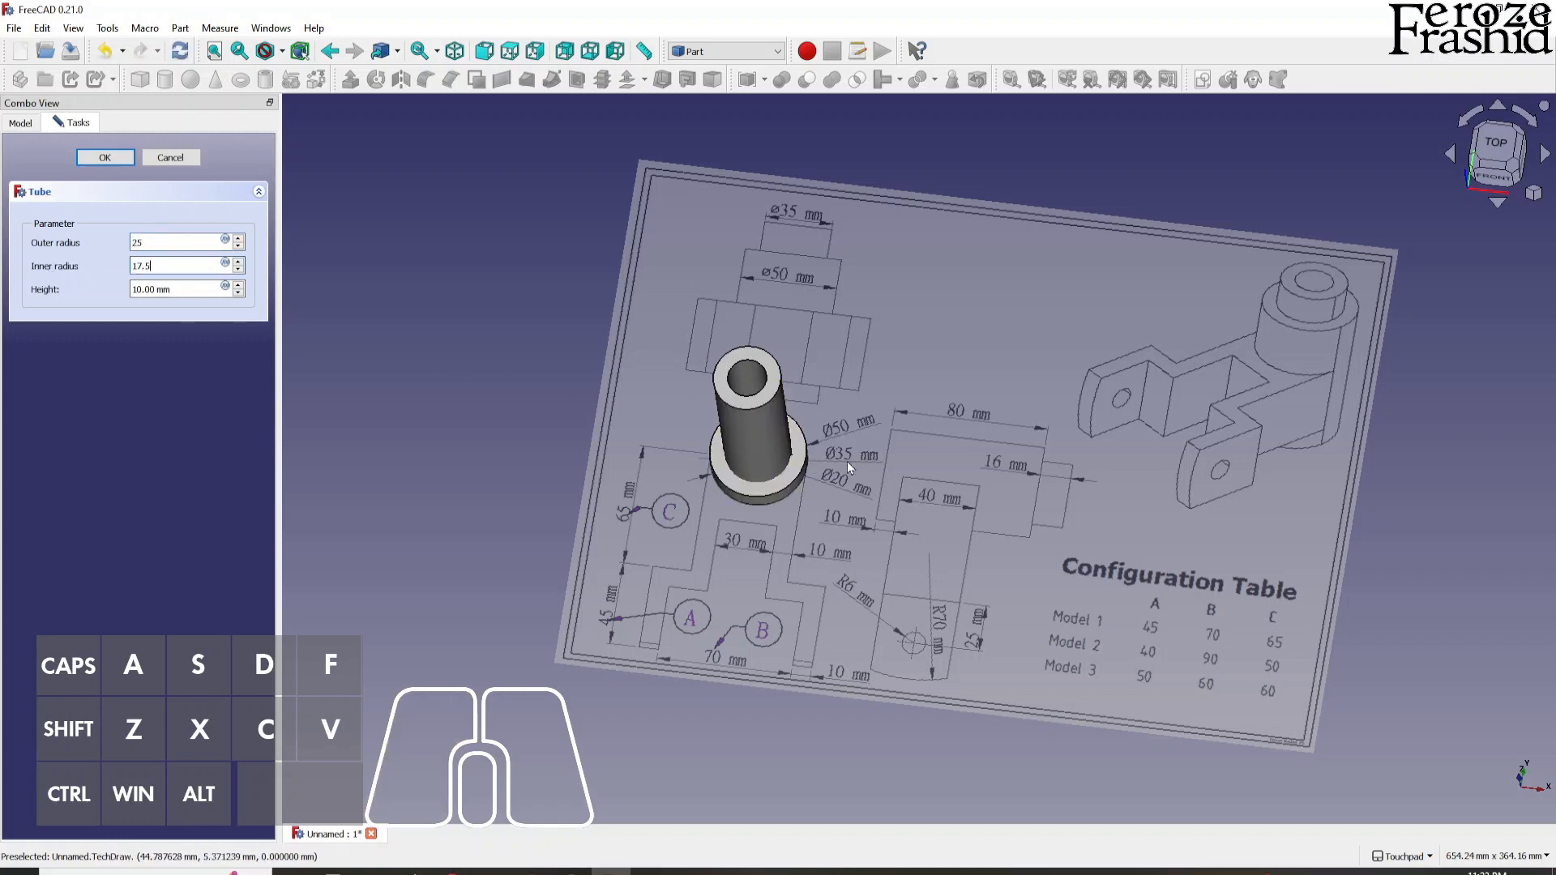
click(193, 298)
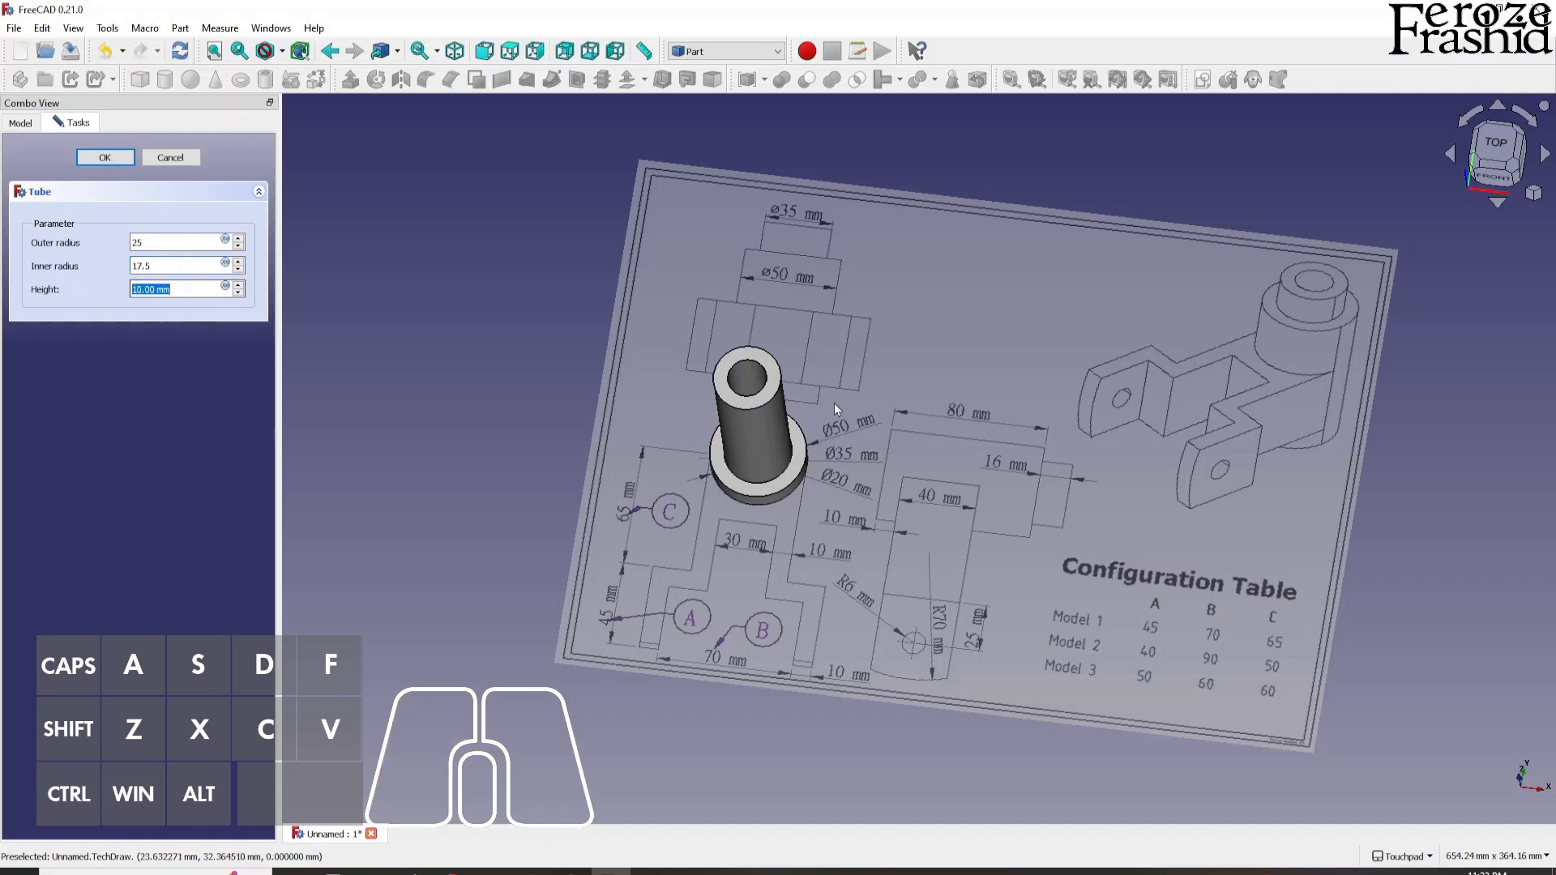
text(80)
key(Return)
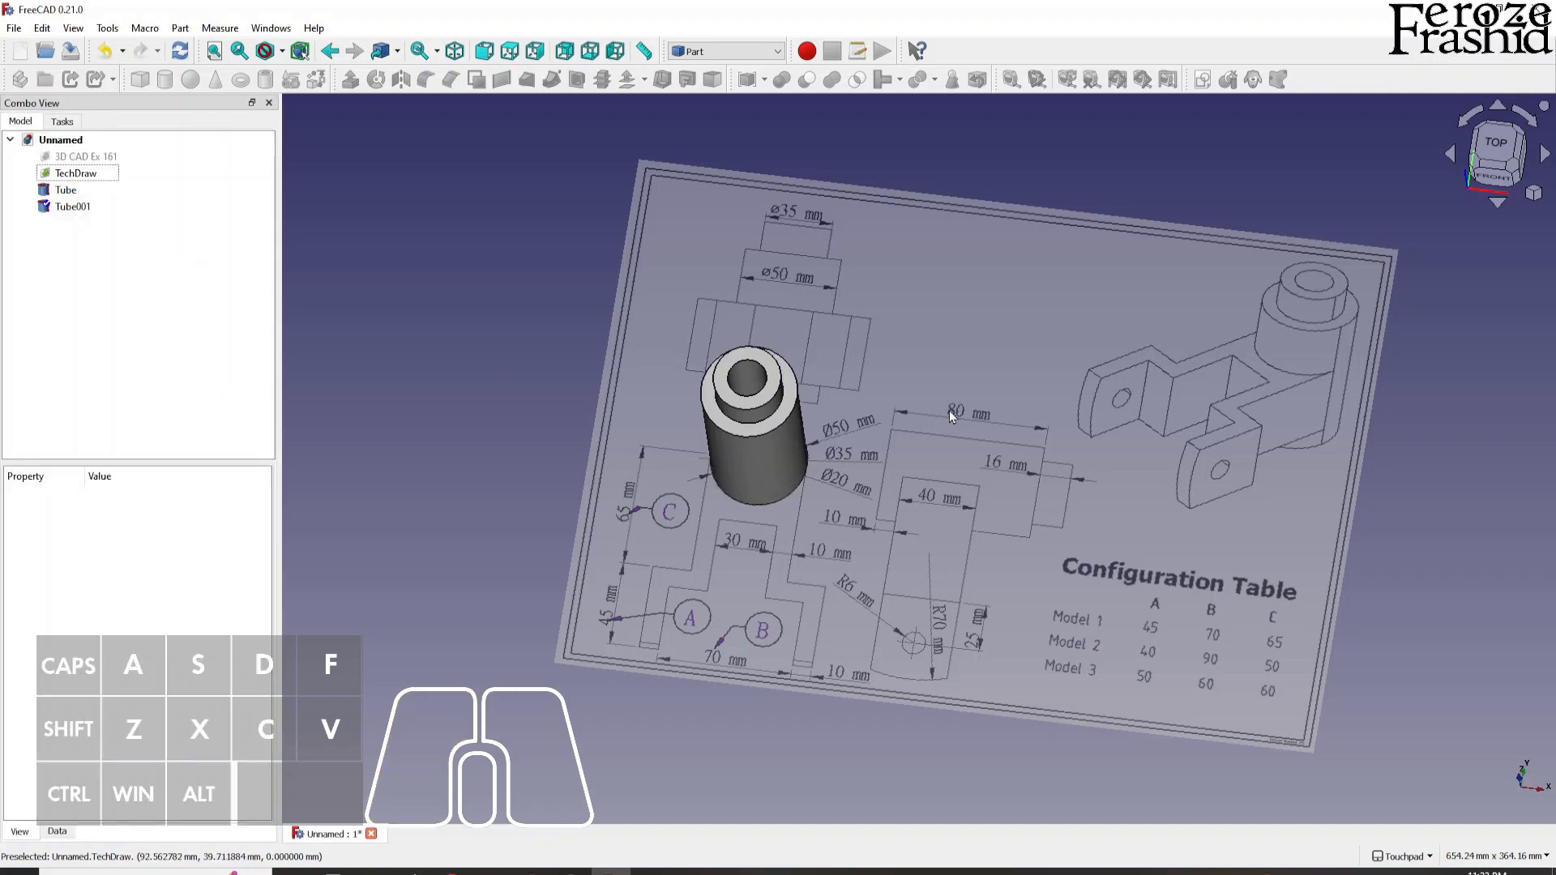
- Create a sketch on the XY plane with a 10 mm offset
key(alt)
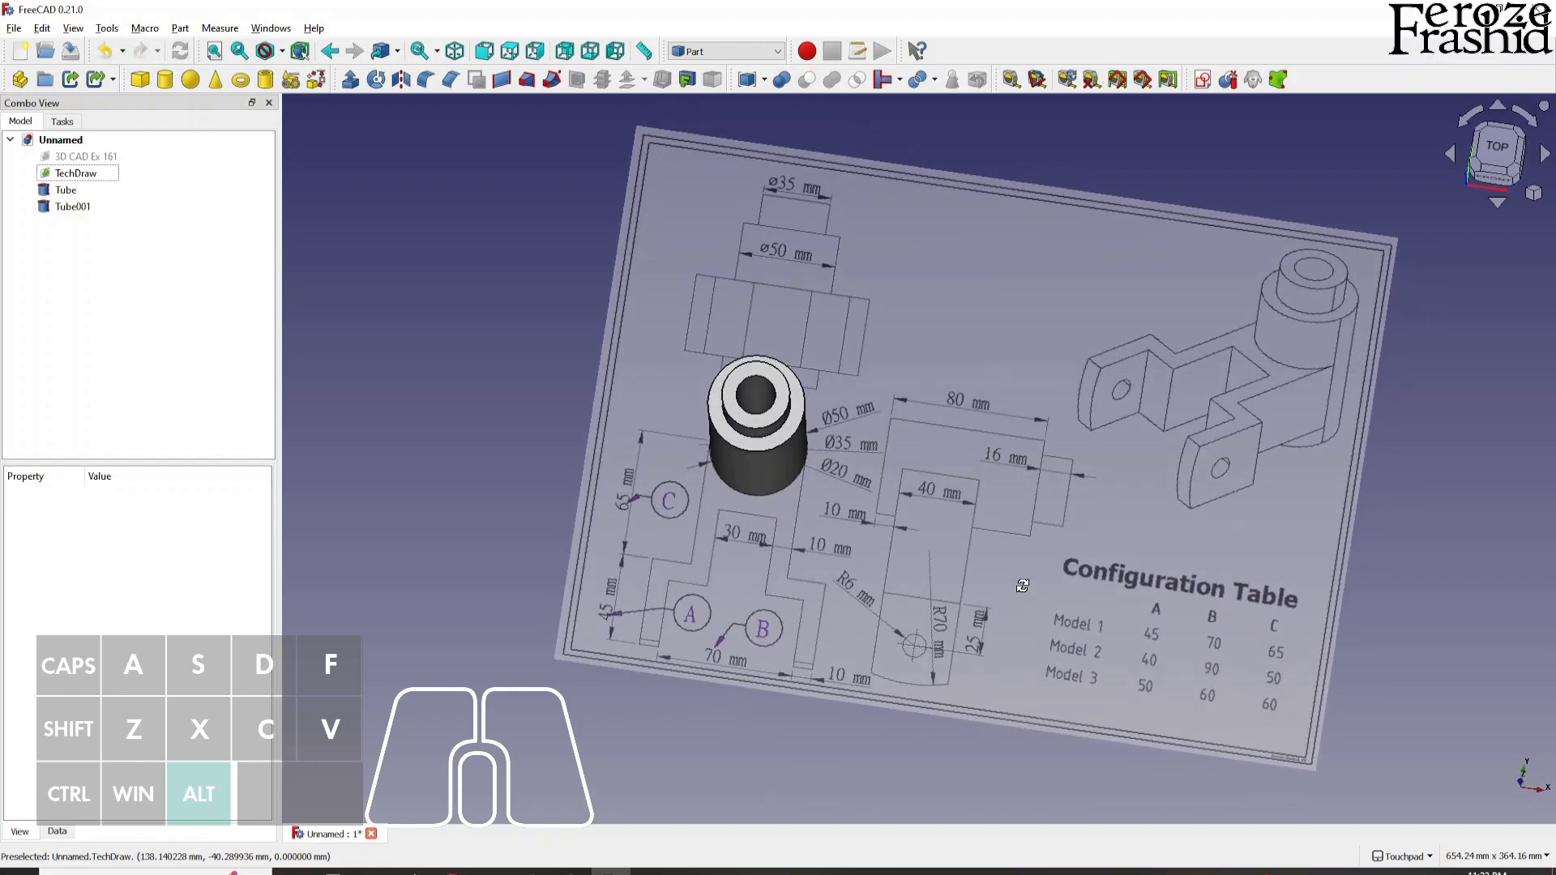
scroll(1271, 321, up, 2)
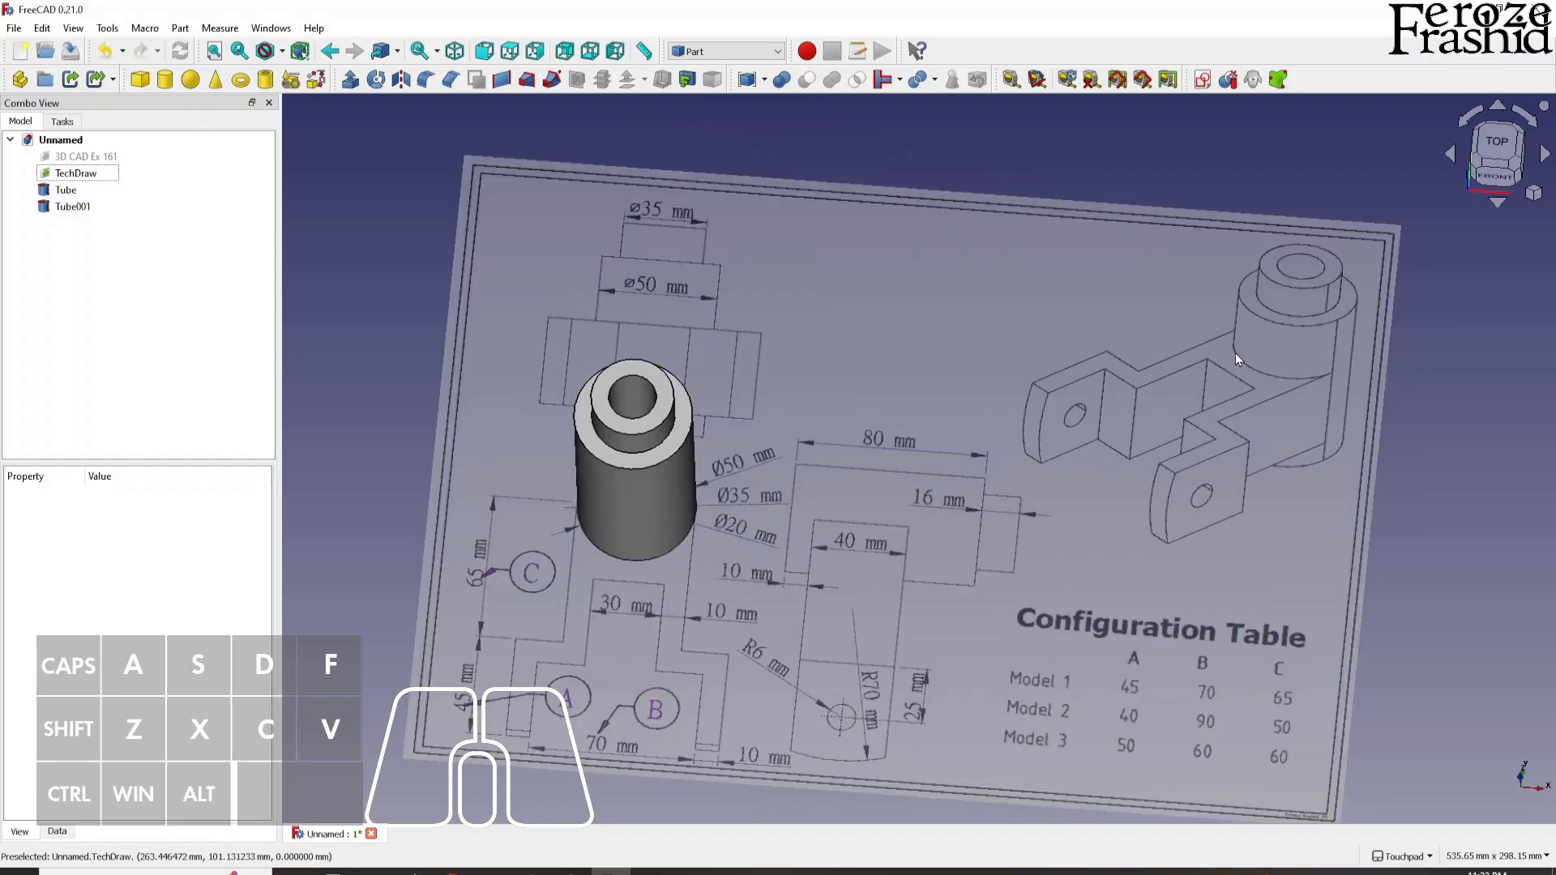
key(alt)
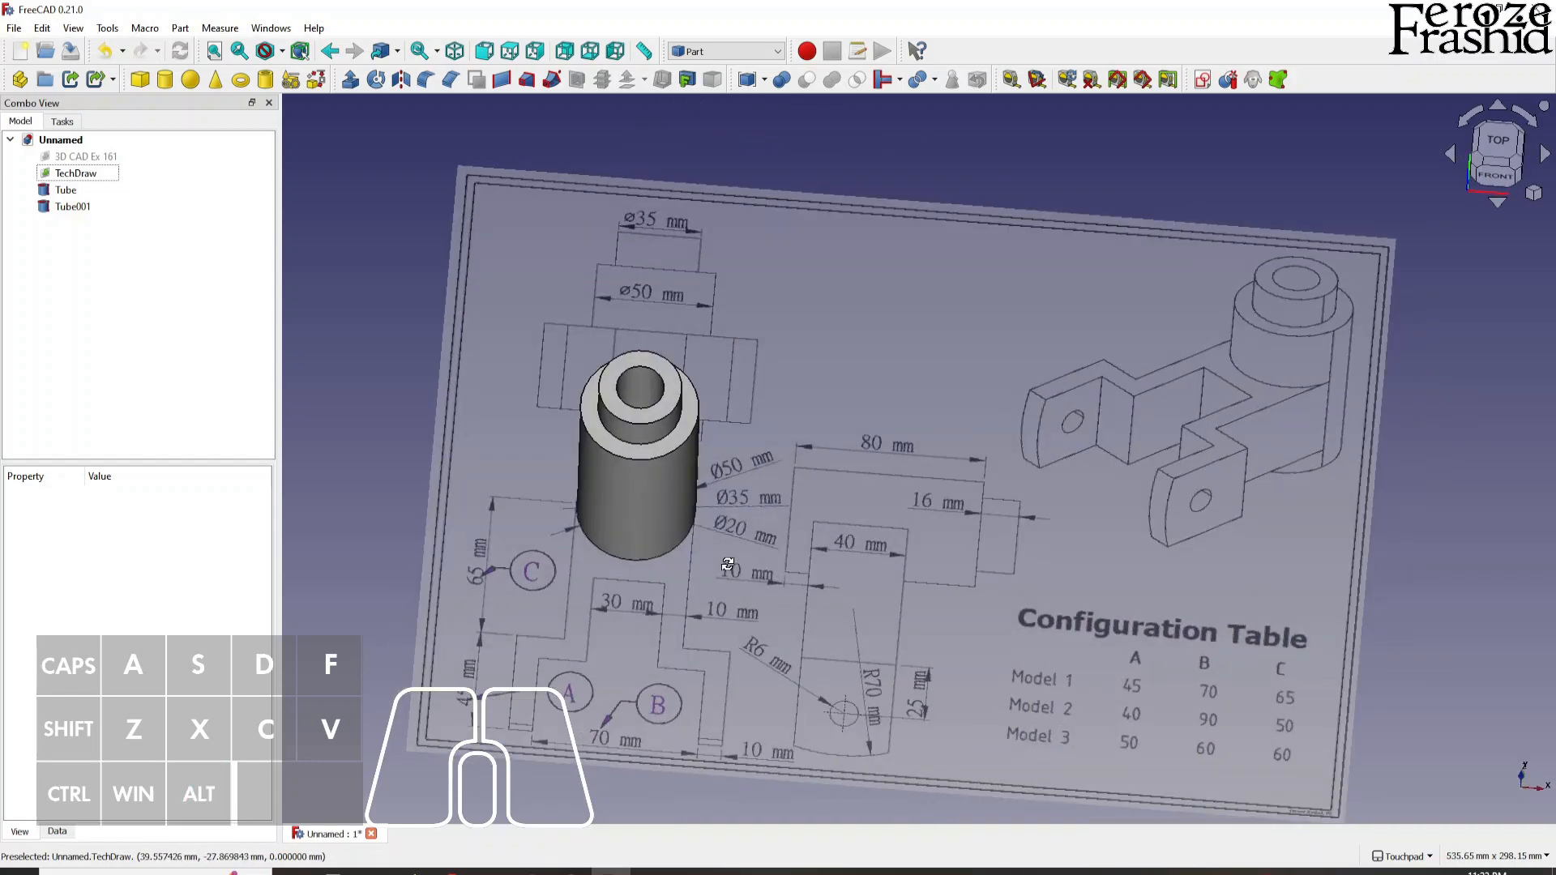
key(alt)
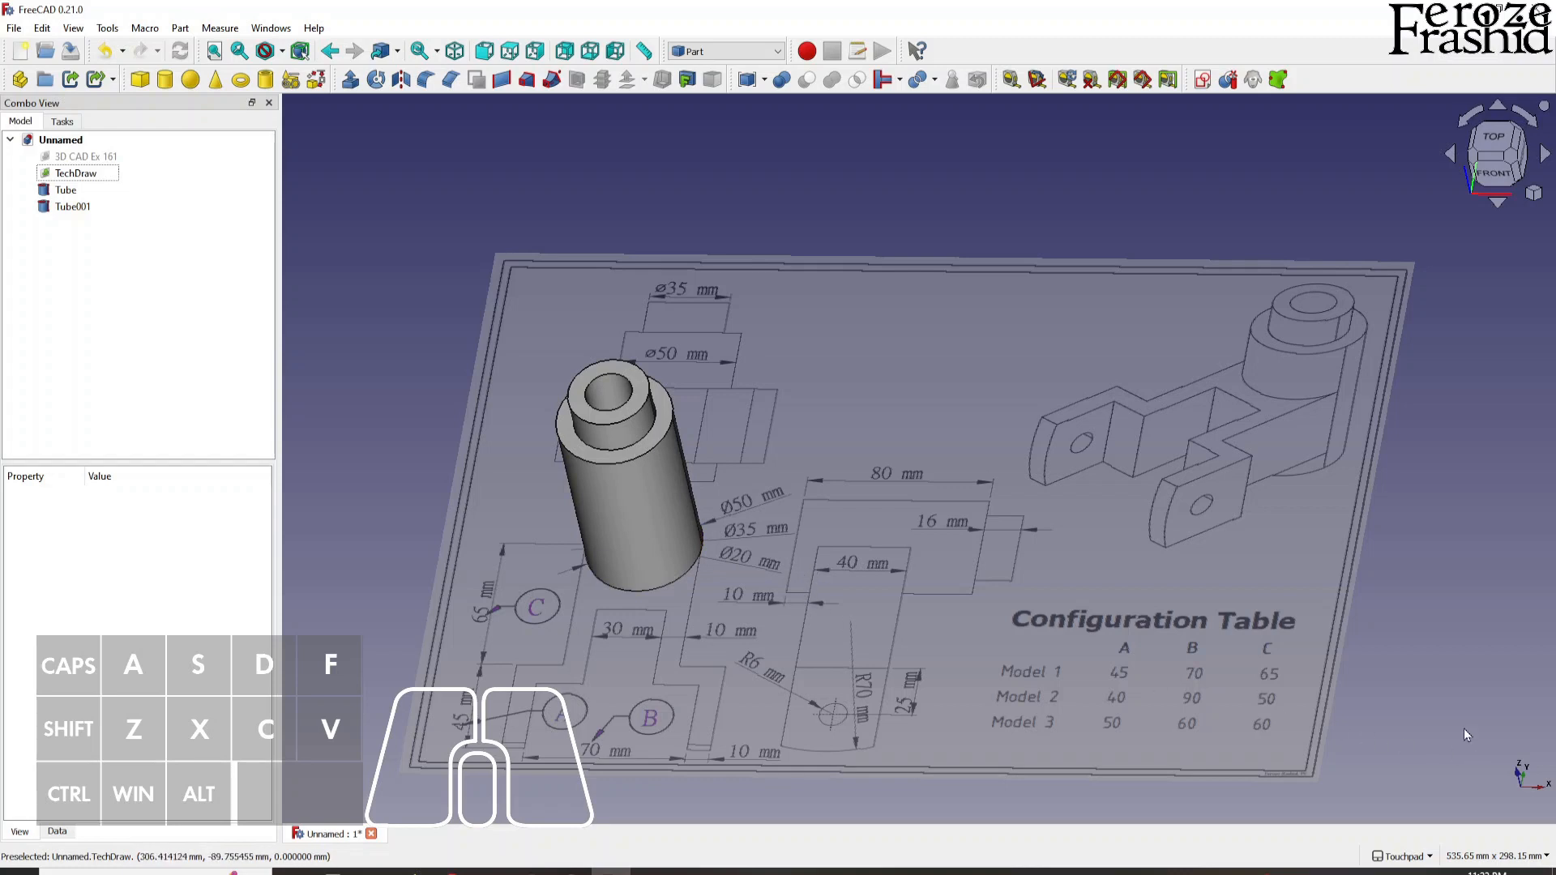
click(1202, 79)
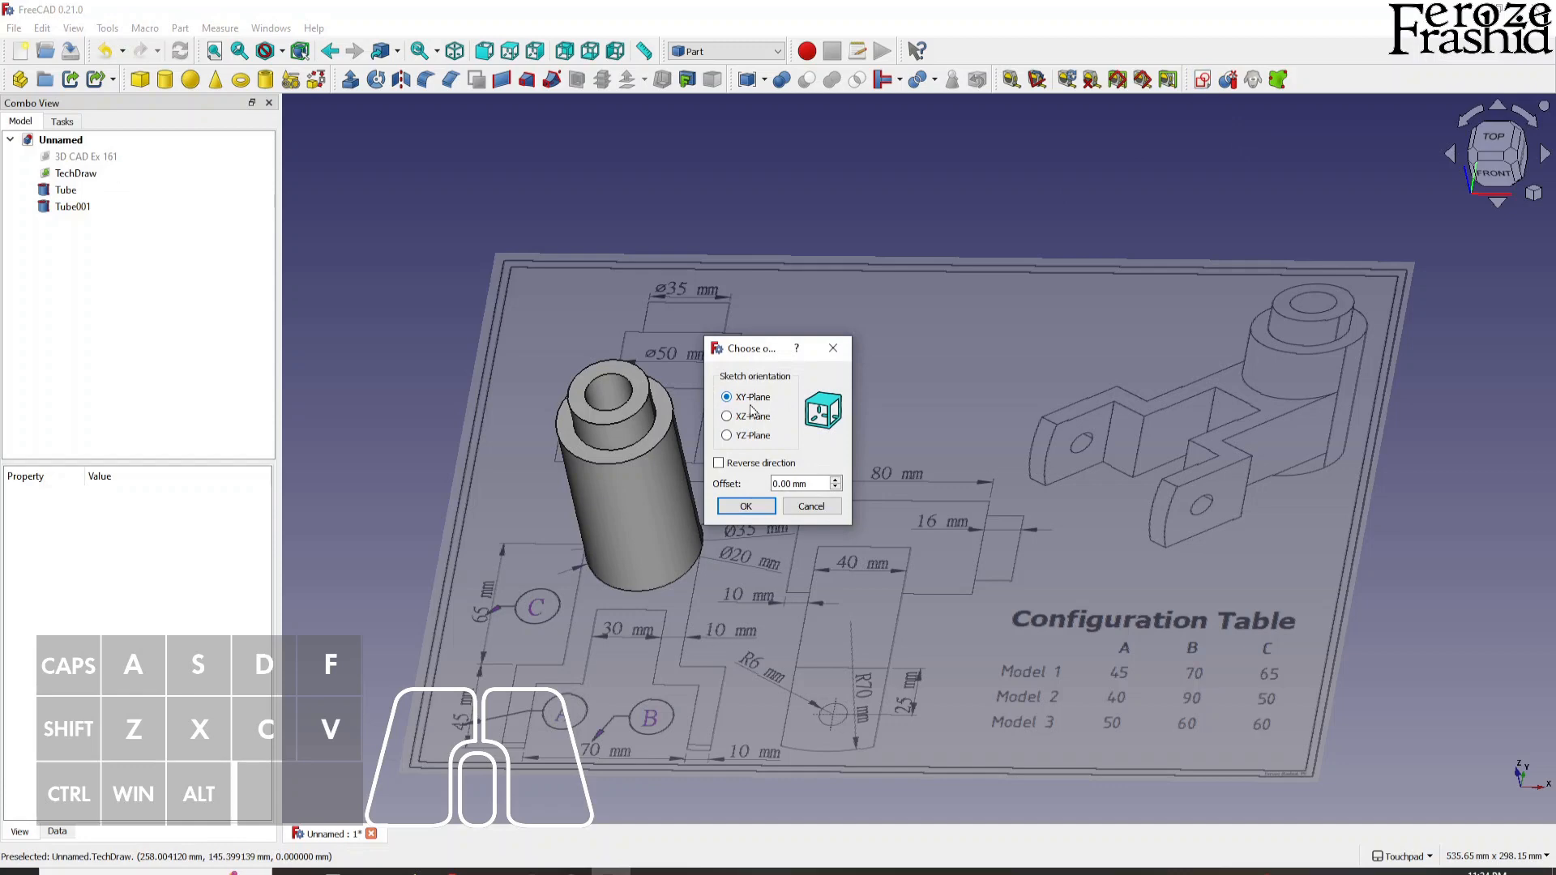
click(770, 484)
click(745, 505)
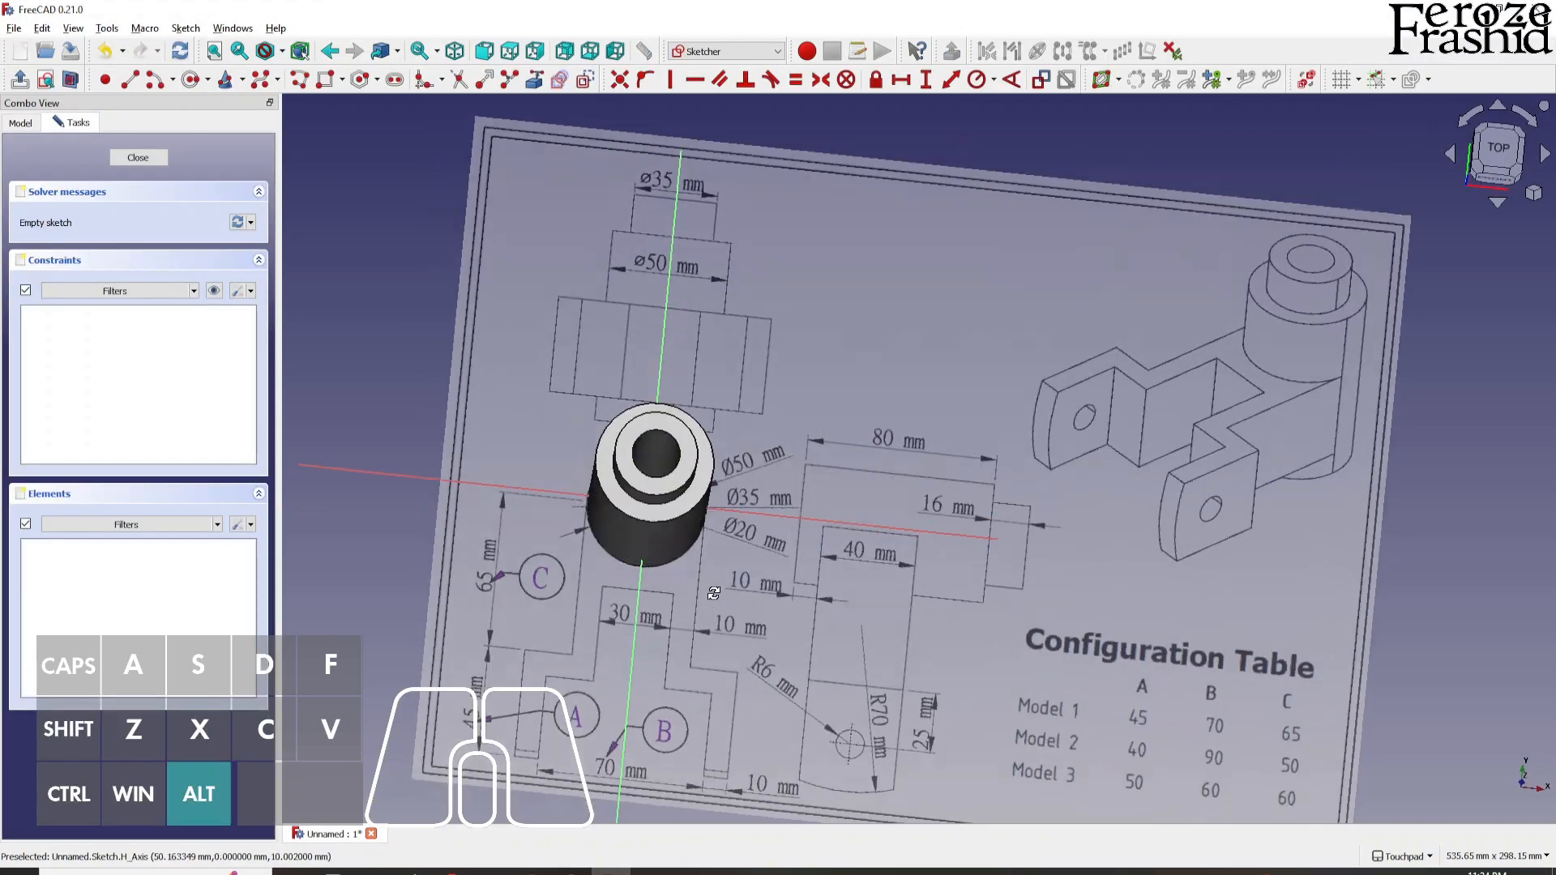
alt+middle_drag(717, 603, 697, 527)
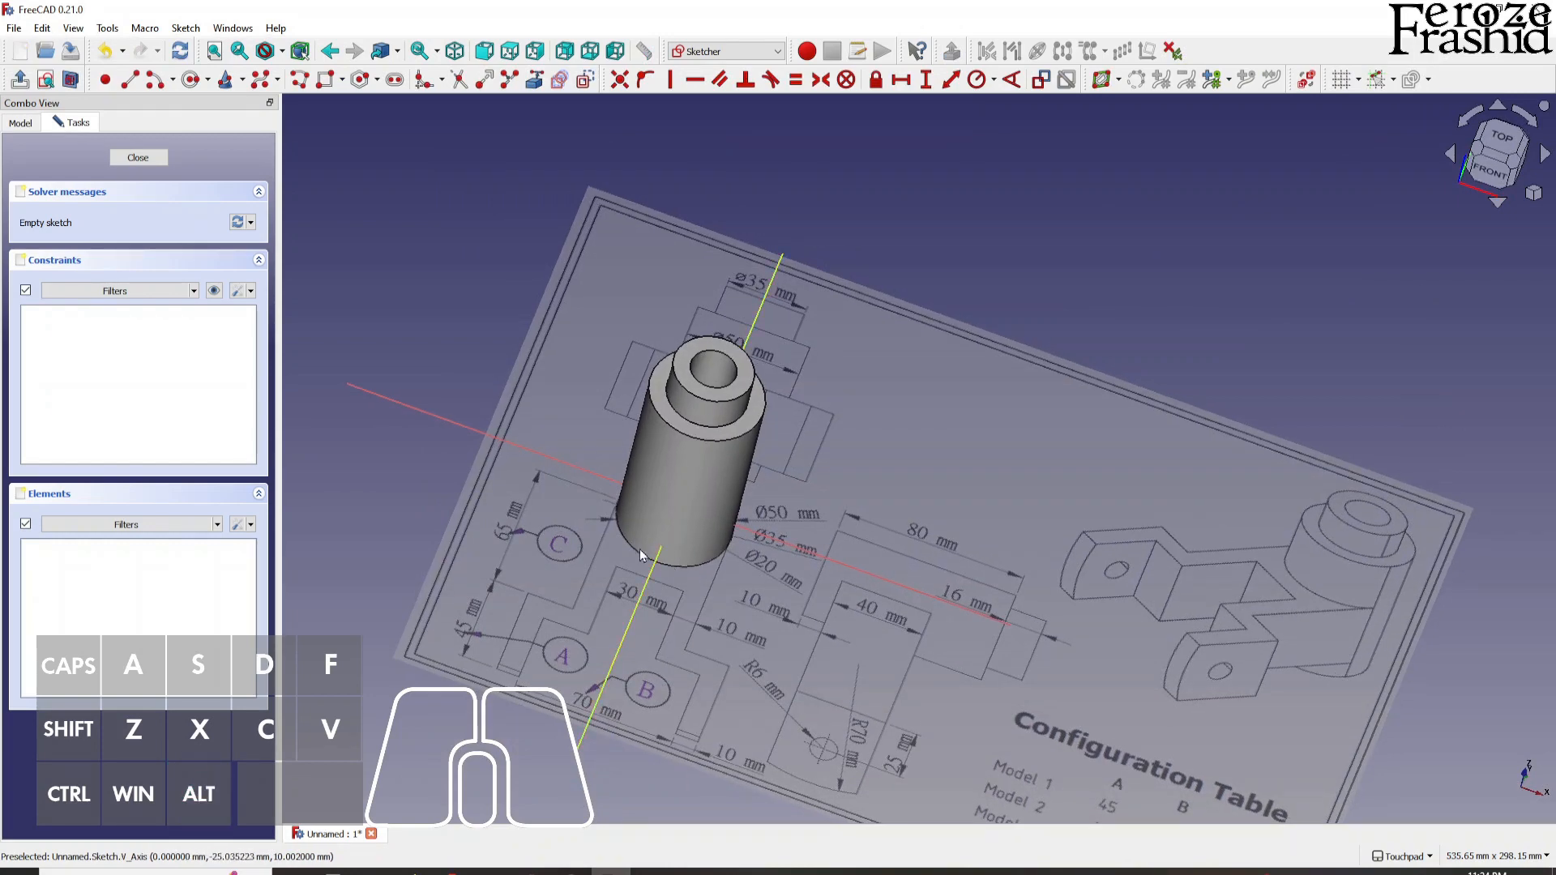
click(1501, 136)
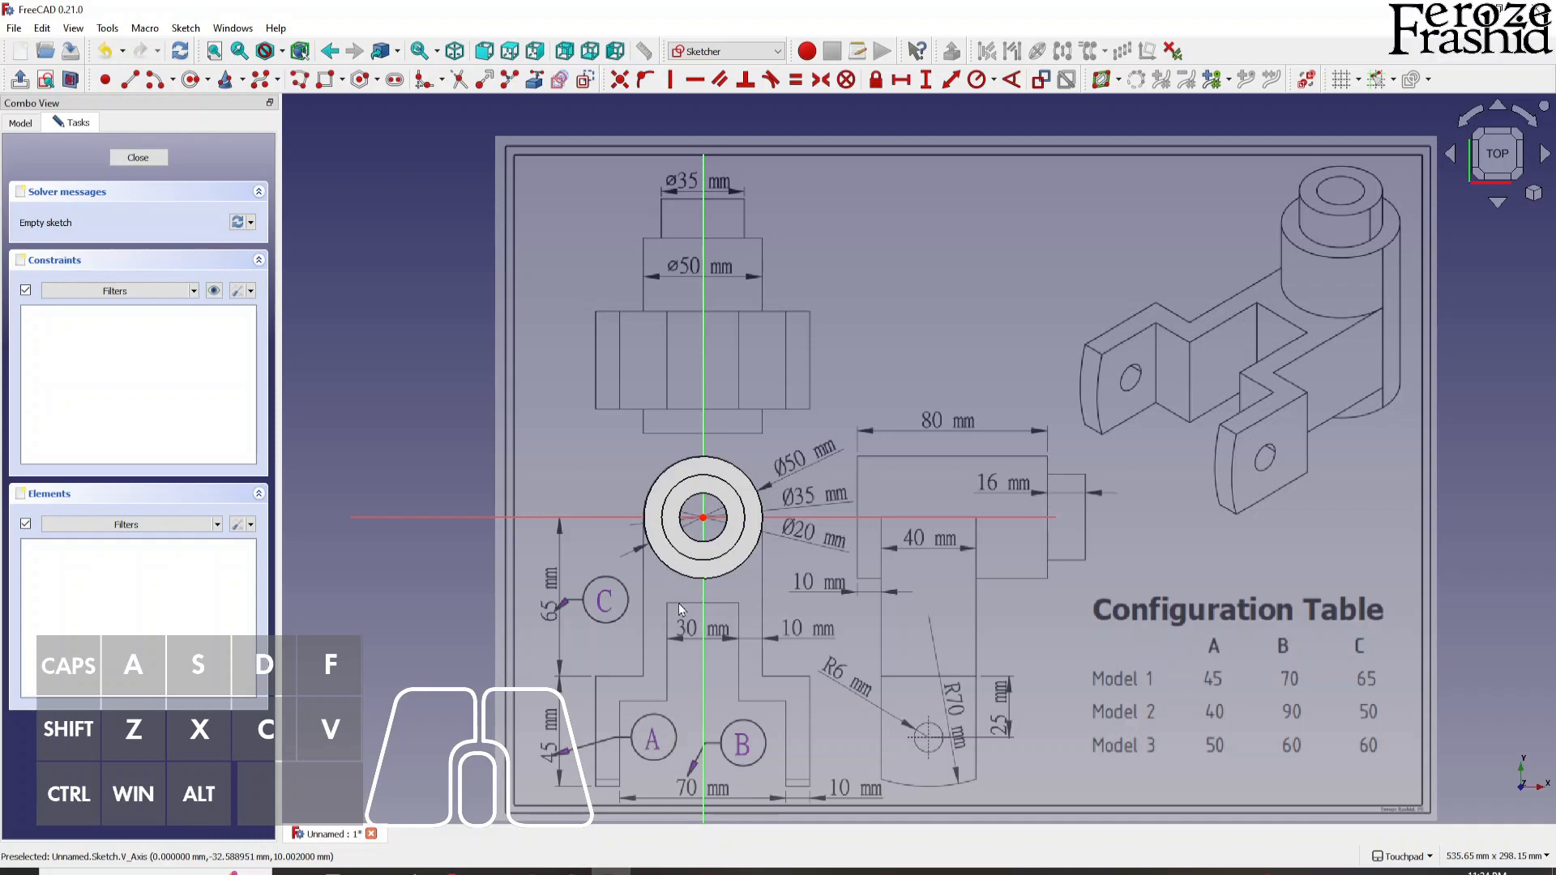
scroll(681, 602, up, 2)
alt+drag(716, 557, 630, 555)
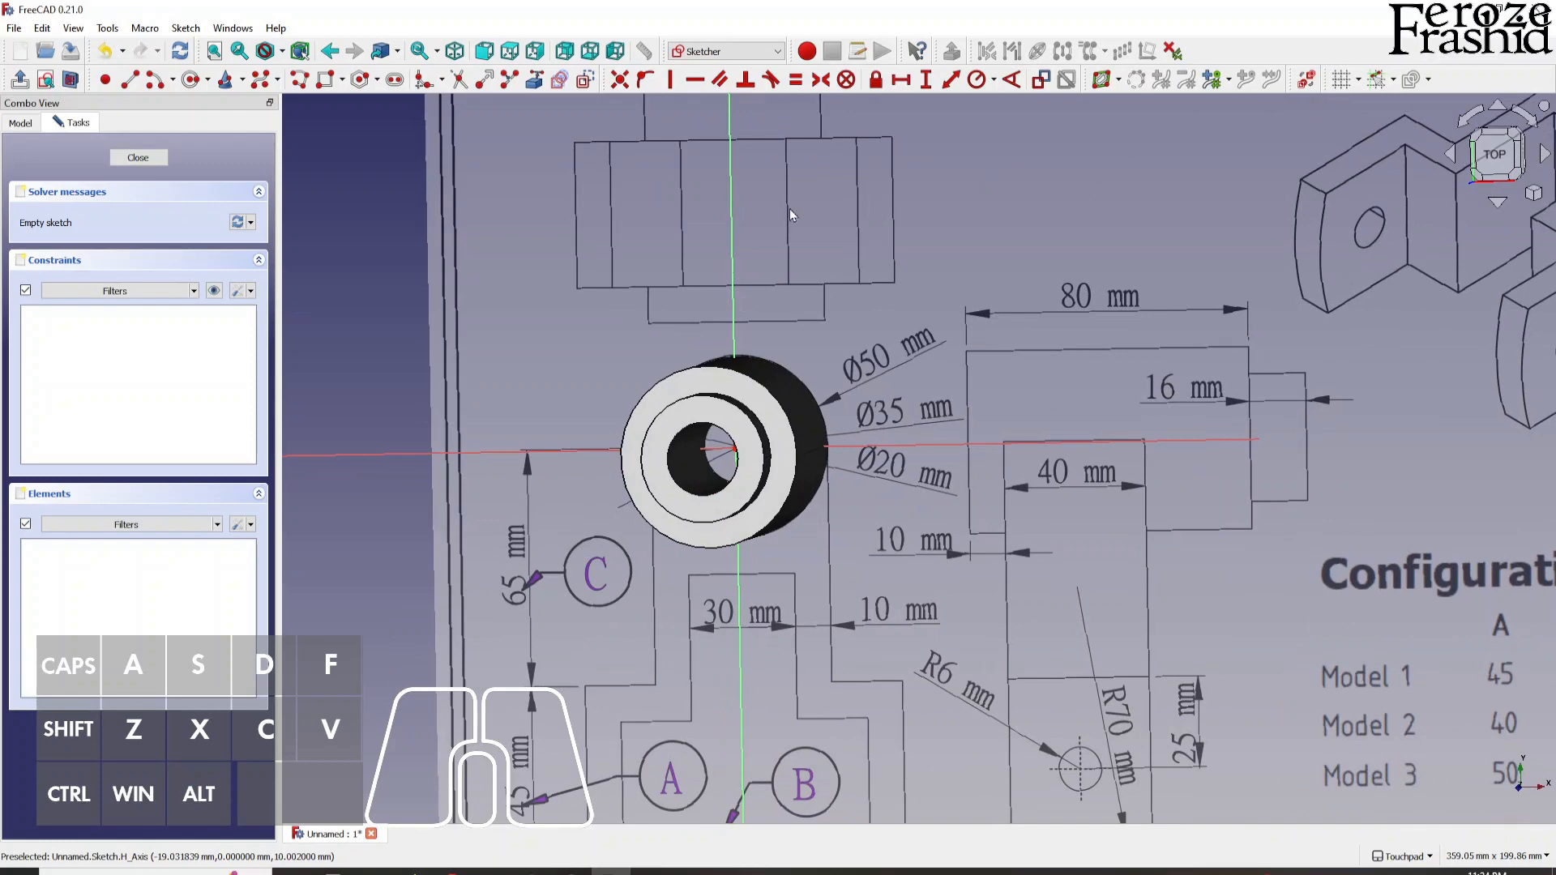
click(1512, 158)
scroll(802, 337, down, 2)
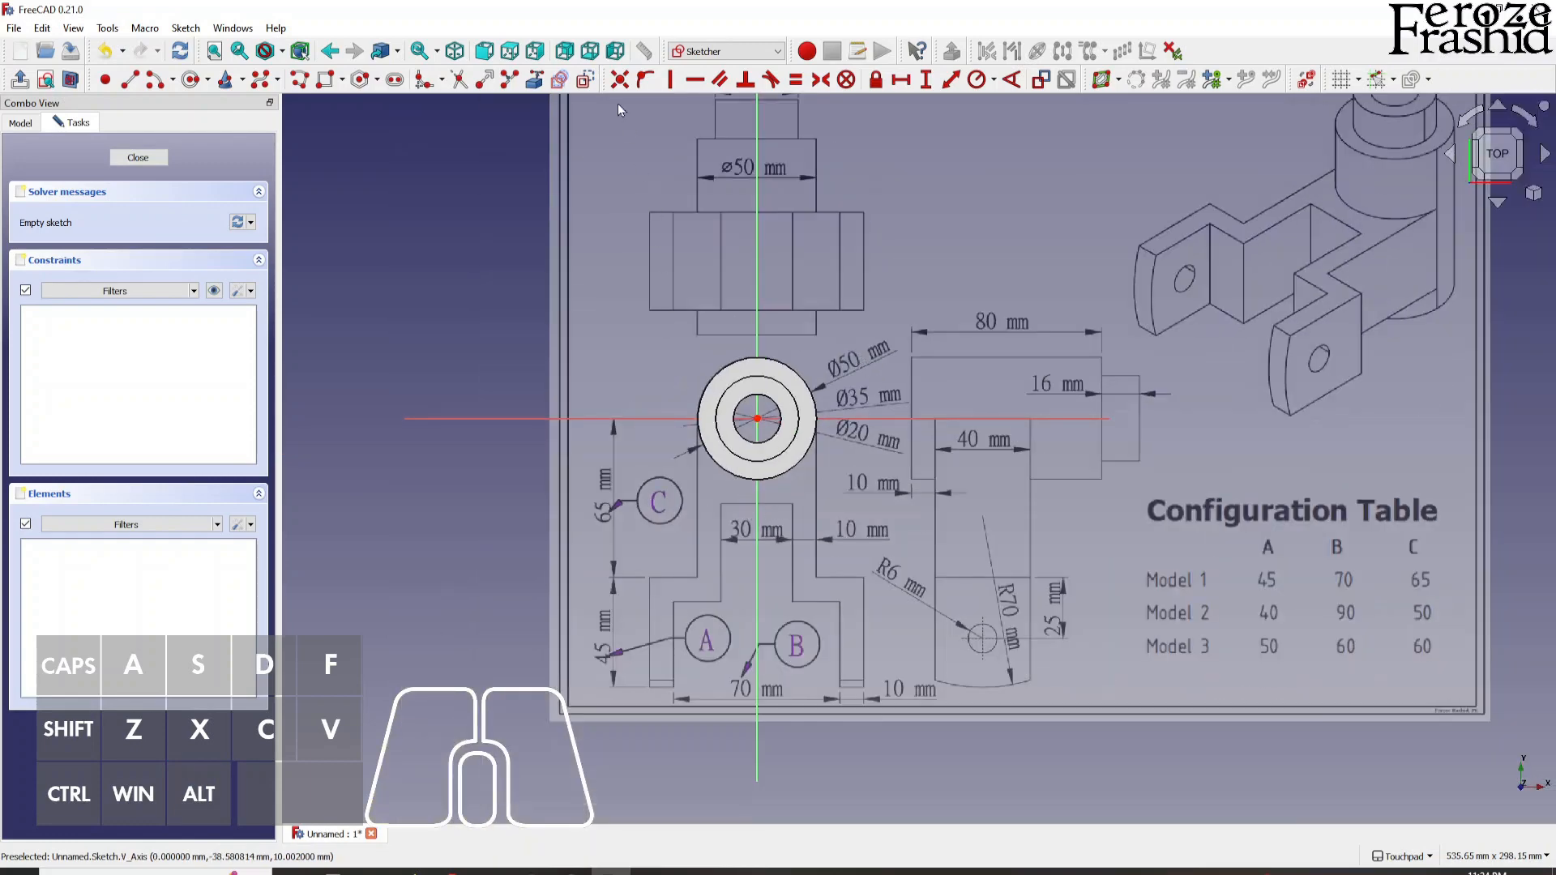
- Draw an origin-centred quarter arc of about 35 mm radius from the negative horizontal axis, and constrain its lower end to the vertical axis
click(534, 79)
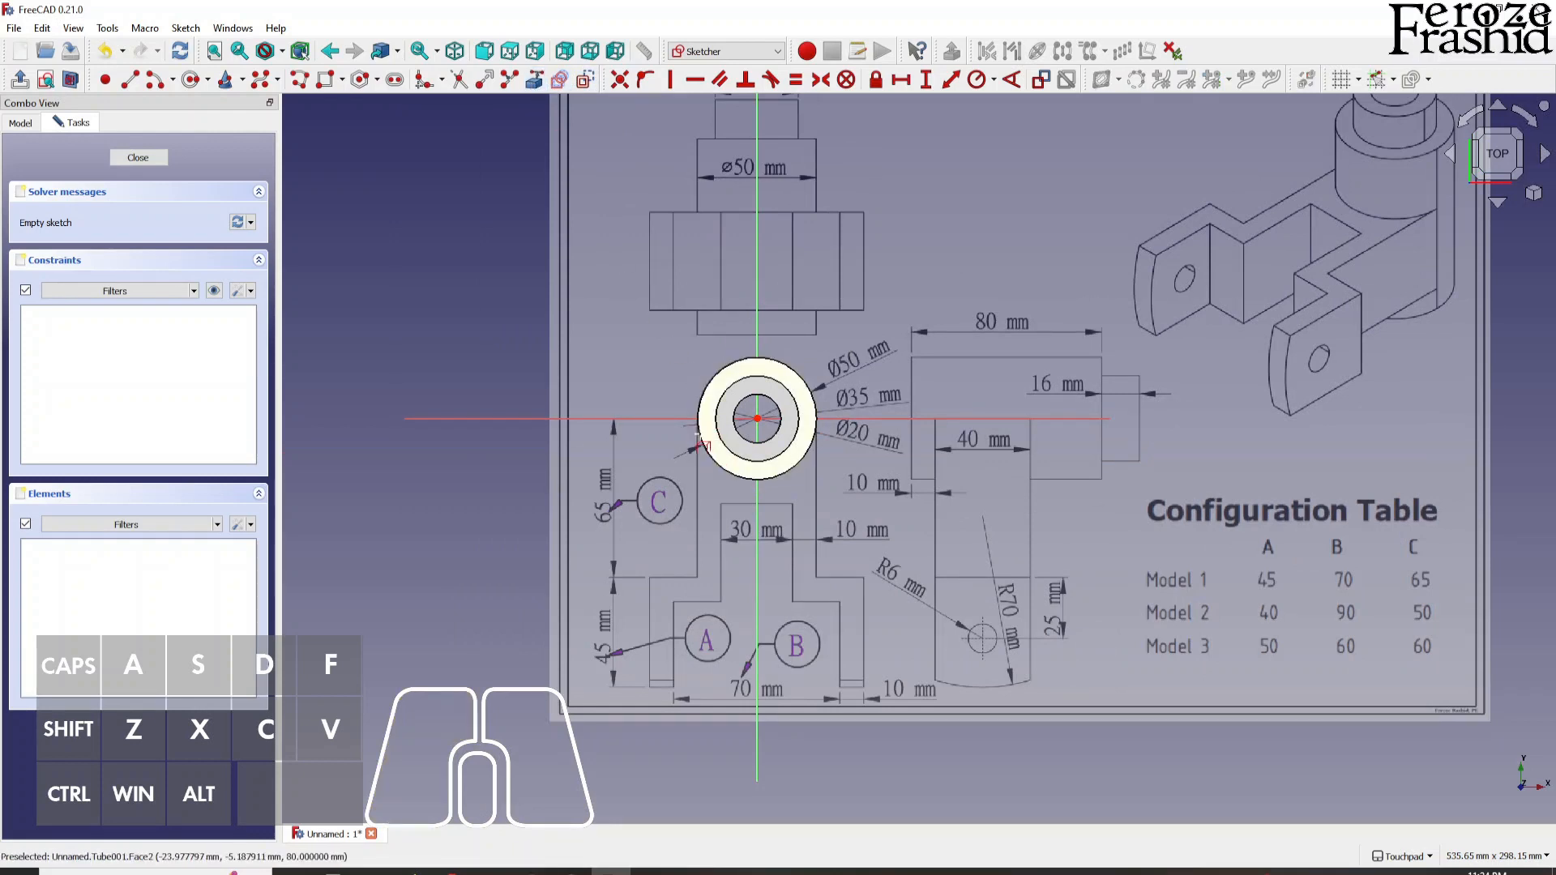
right_click(710, 478)
click(154, 80)
click(757, 419)
click(674, 419)
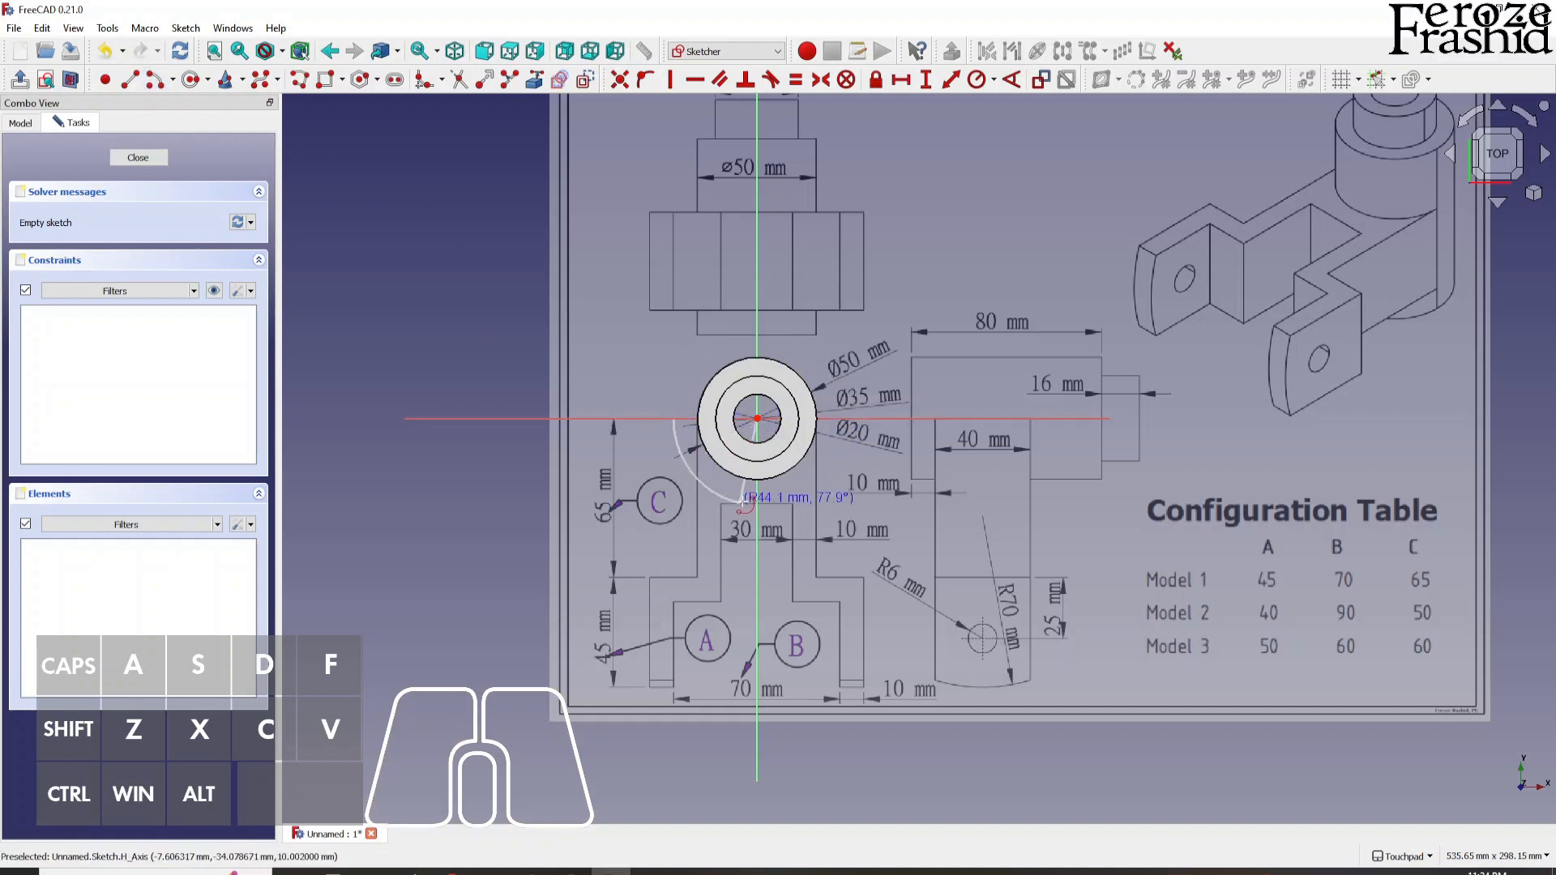
click(755, 505)
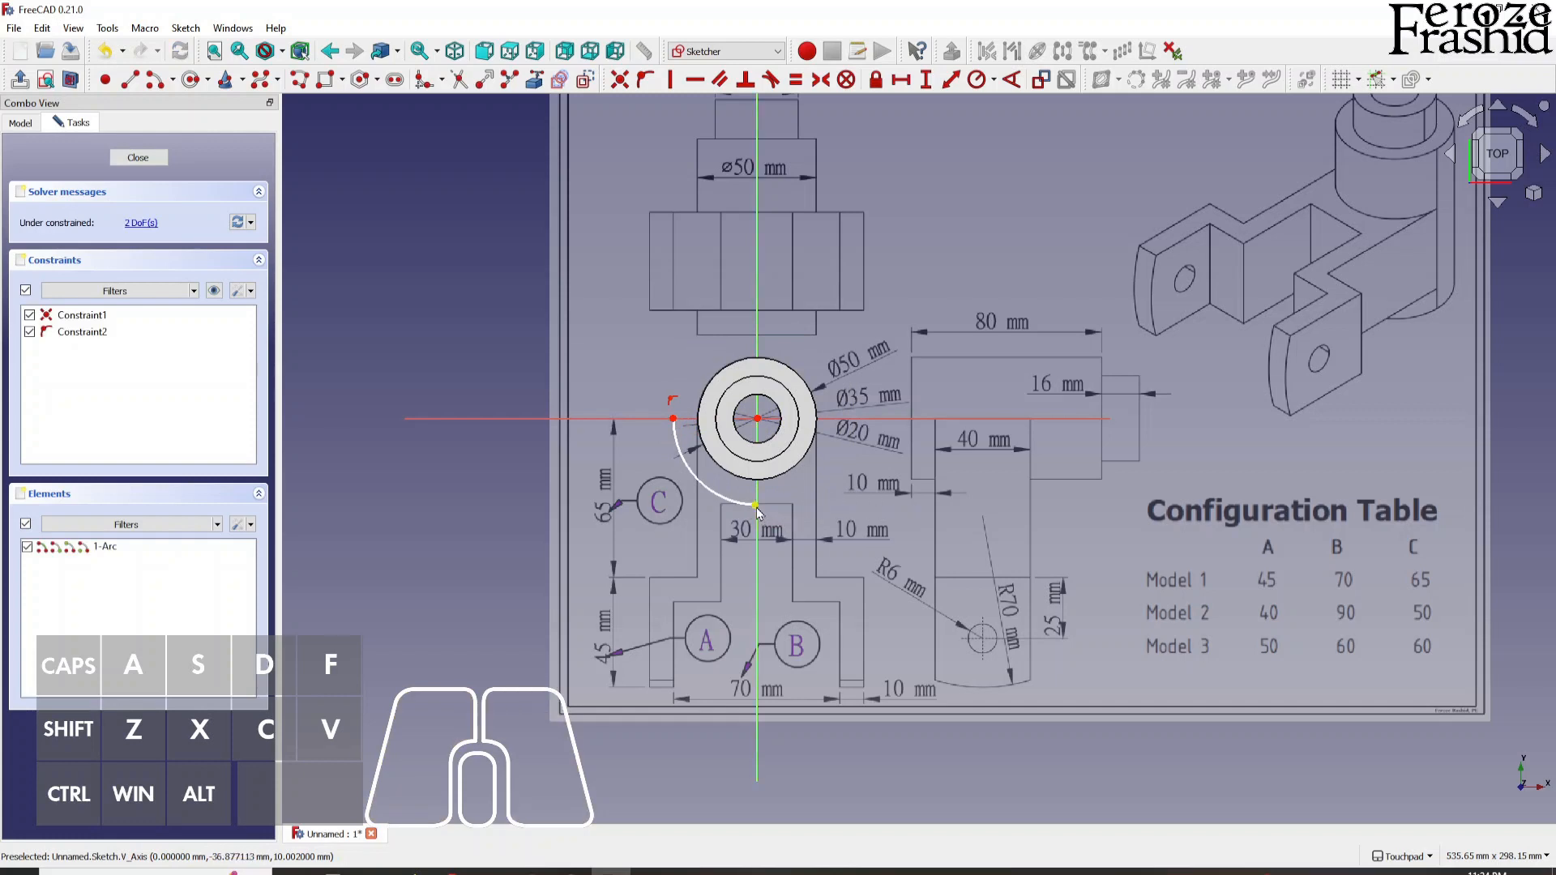
click(756, 507)
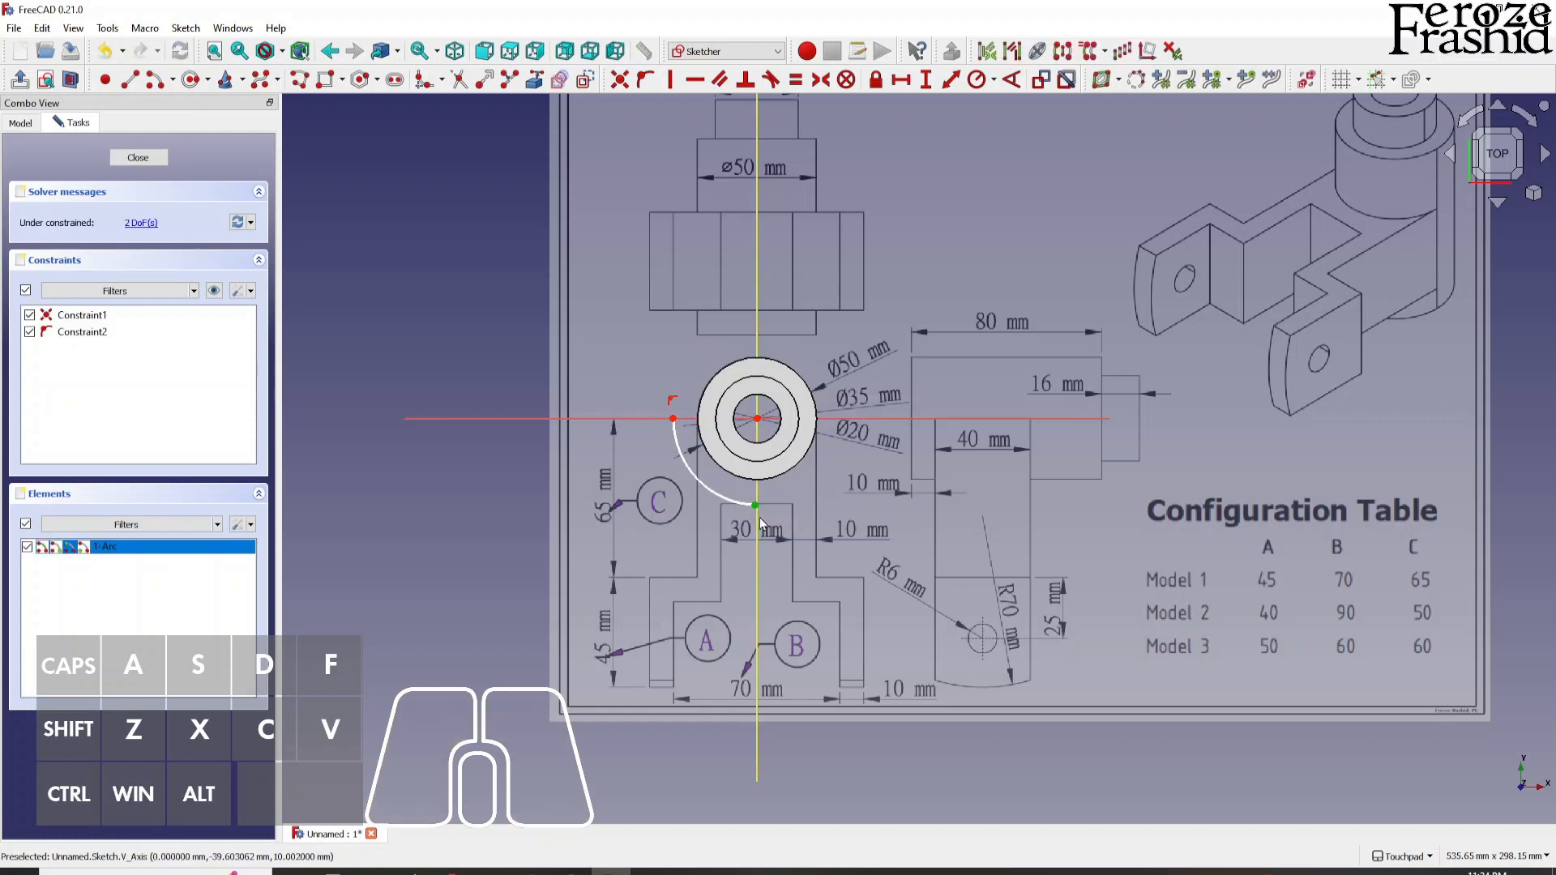
click(645, 79)
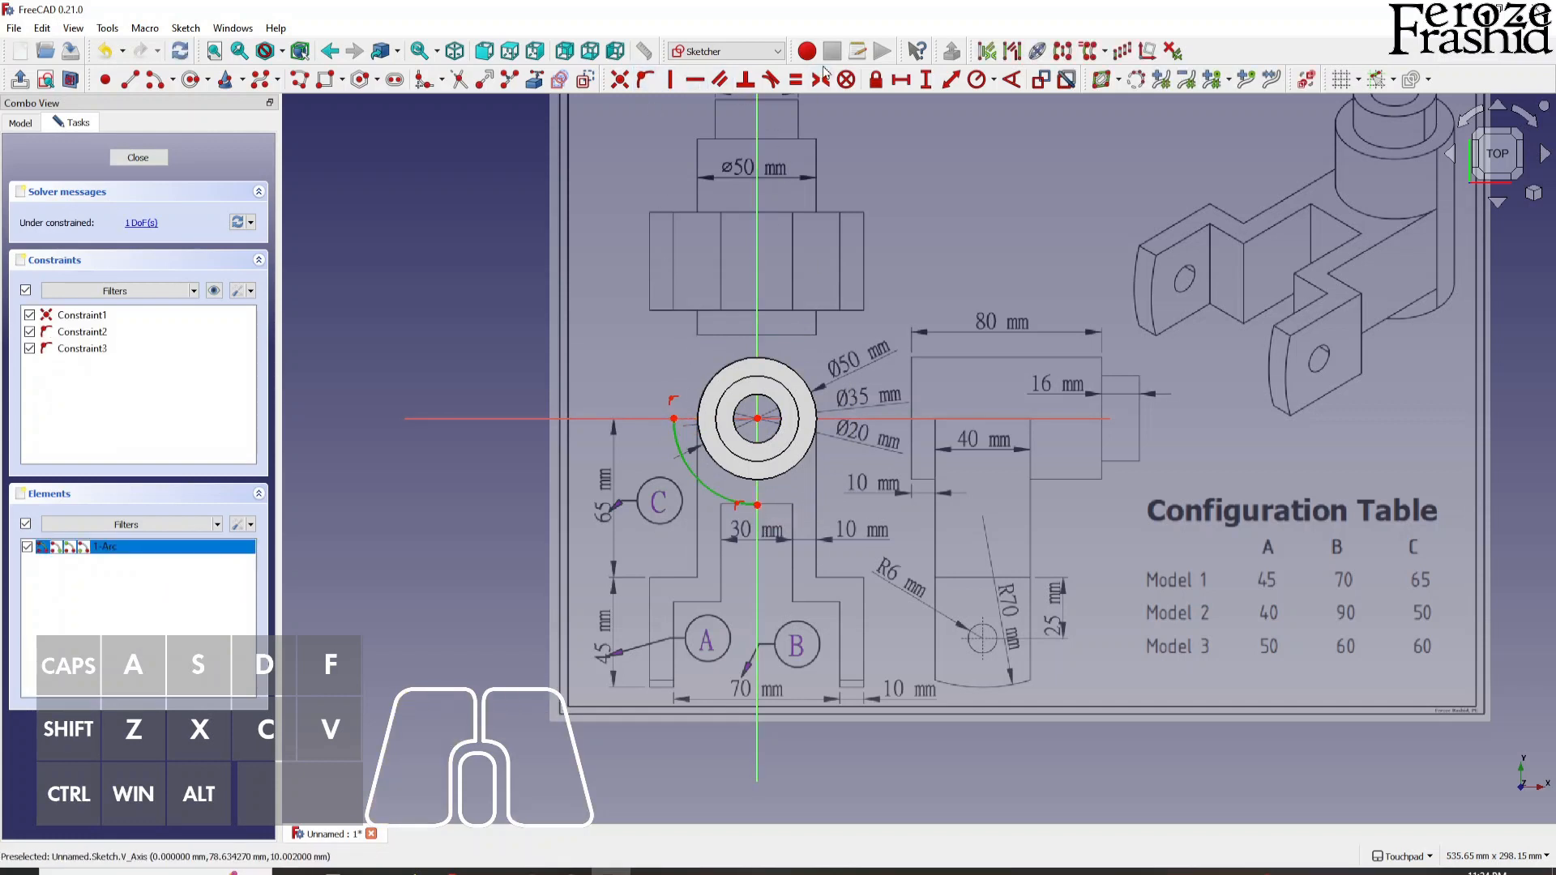
- Constrain the arc's radius to 25 mm and move its dimension label inside the circle
click(977, 80)
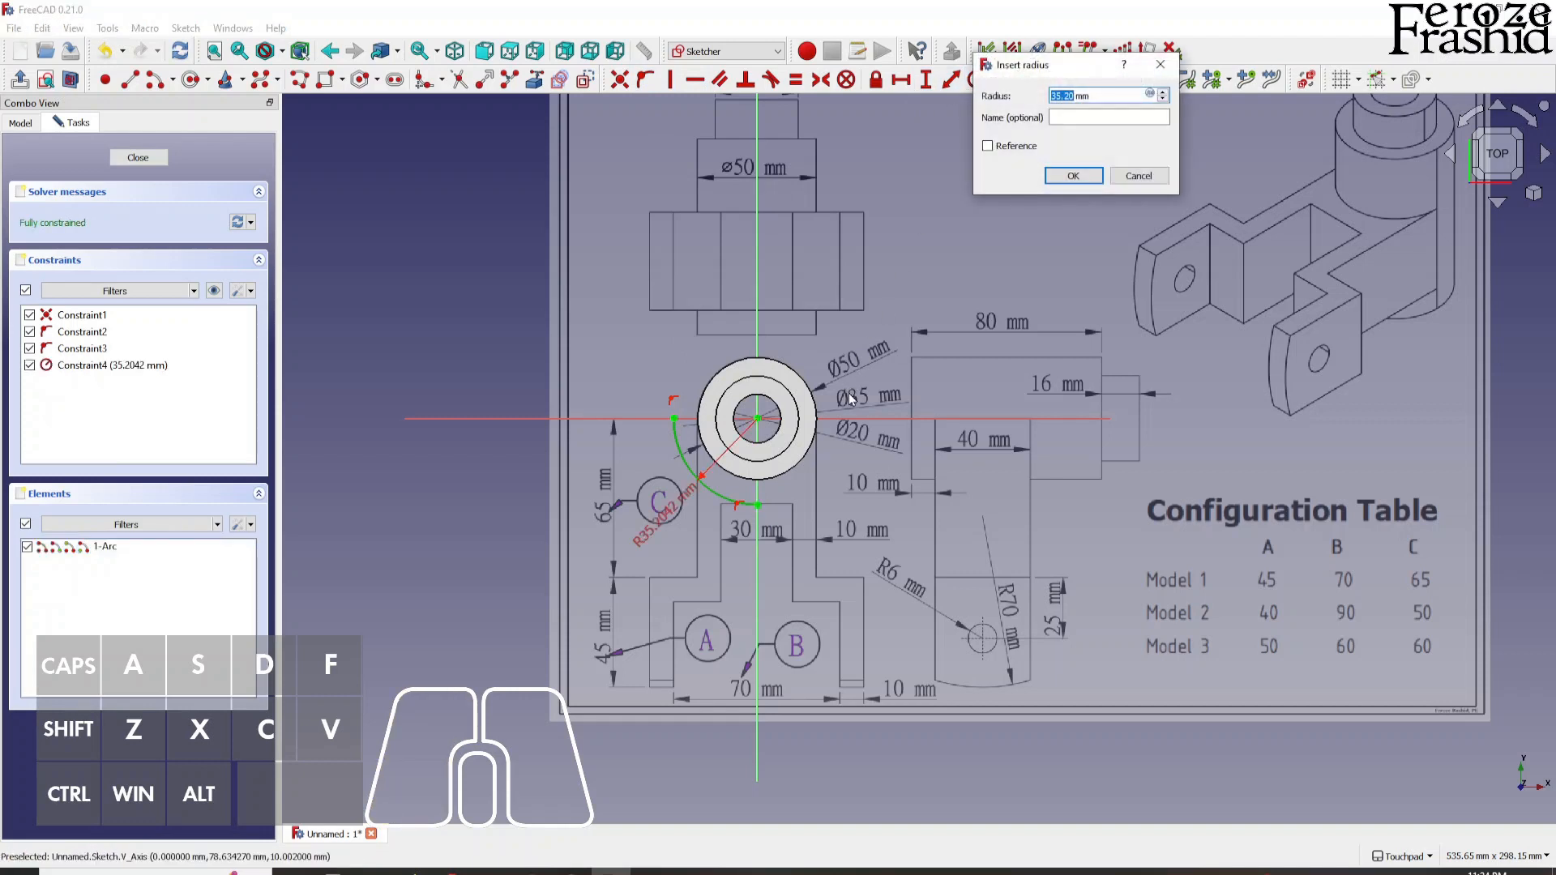
text(25)
key(Return)
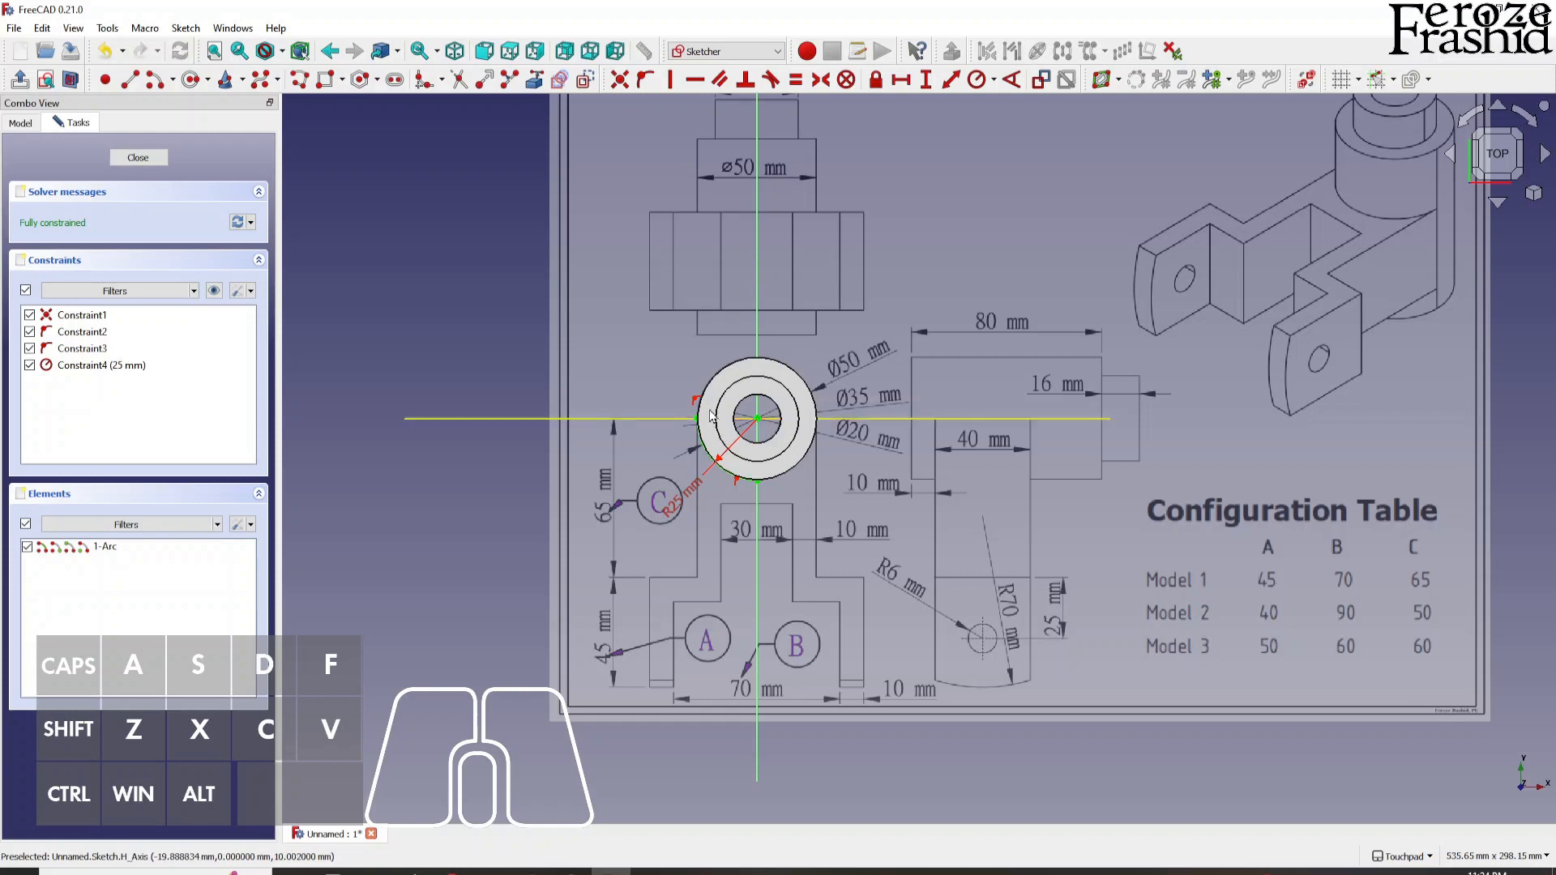
drag(672, 518, 739, 439)
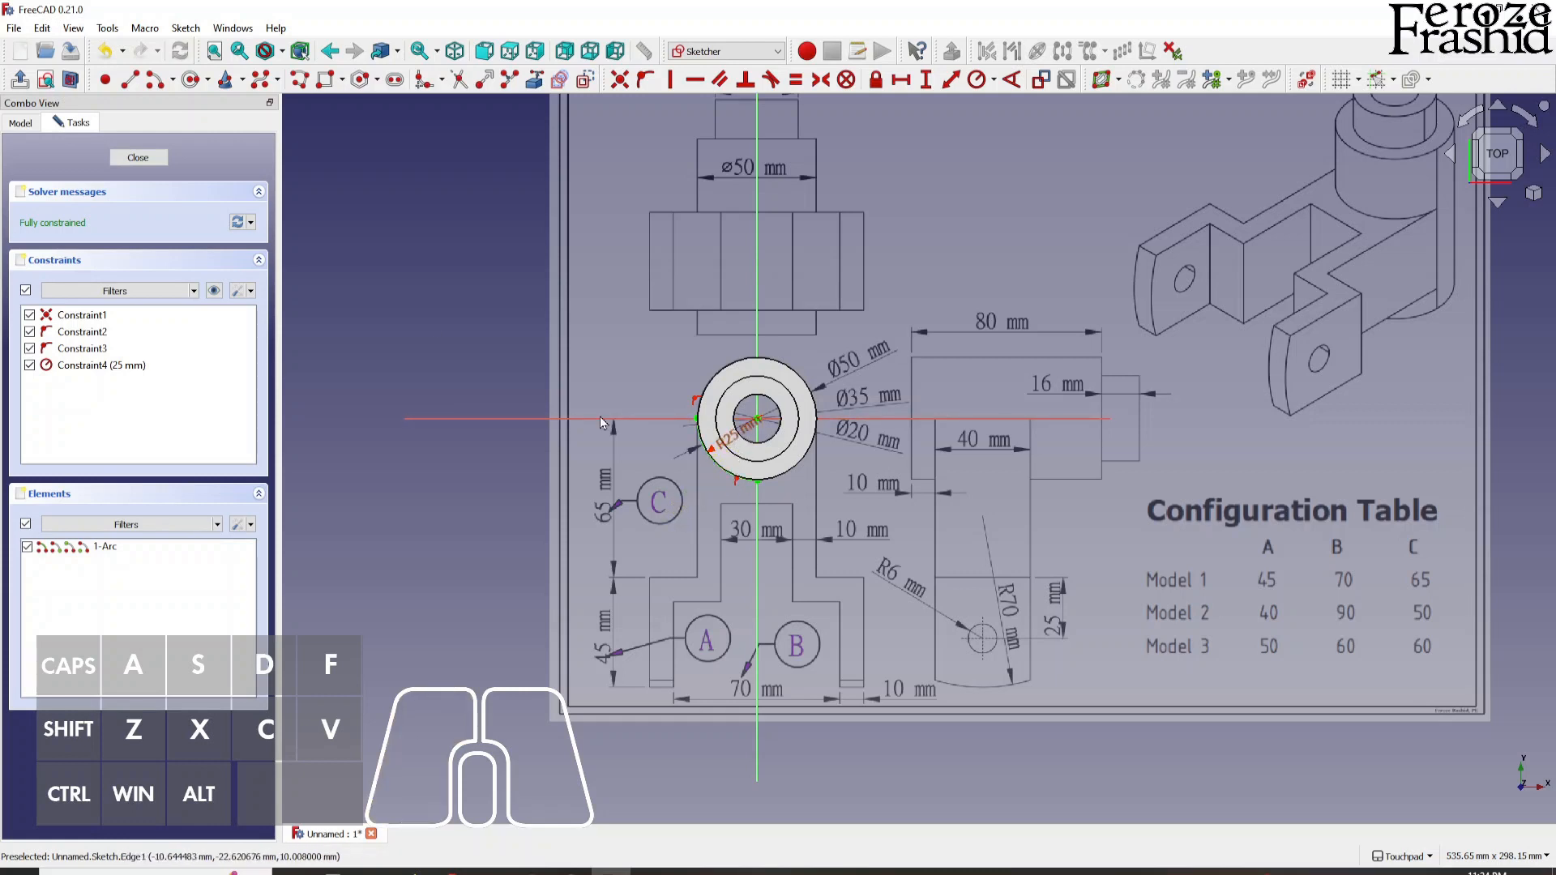
- Switch to section view and trace the bracket's left outer outline as a polyline from the arc's start through (-25, -65) and (-45, -65) to (-45, -110)
click(713, 462)
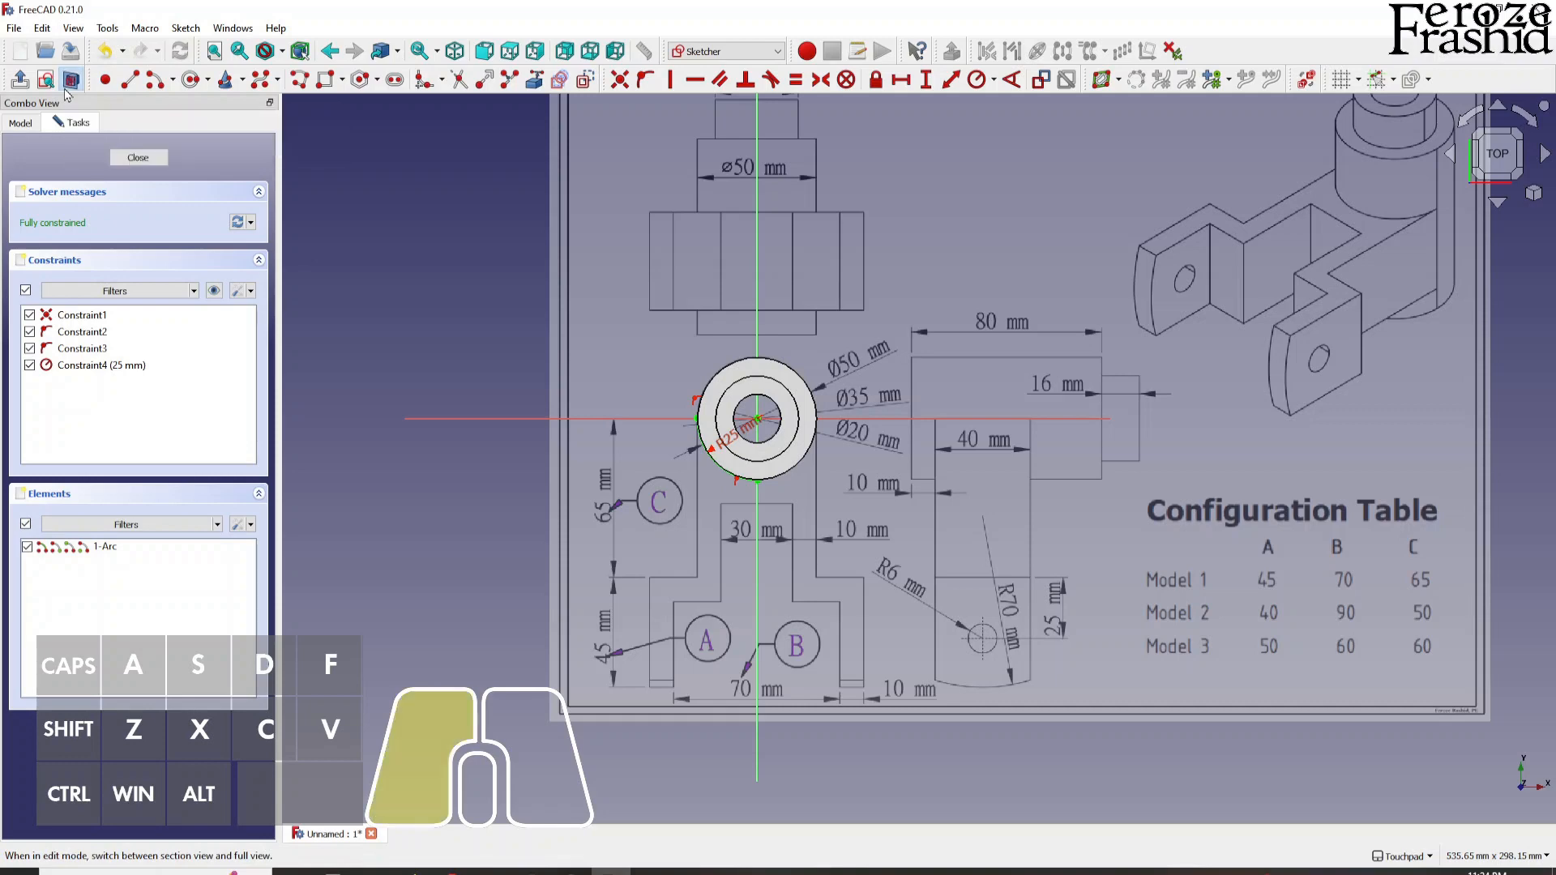
scroll(717, 485, up, 2)
scroll(665, 393, up, 1)
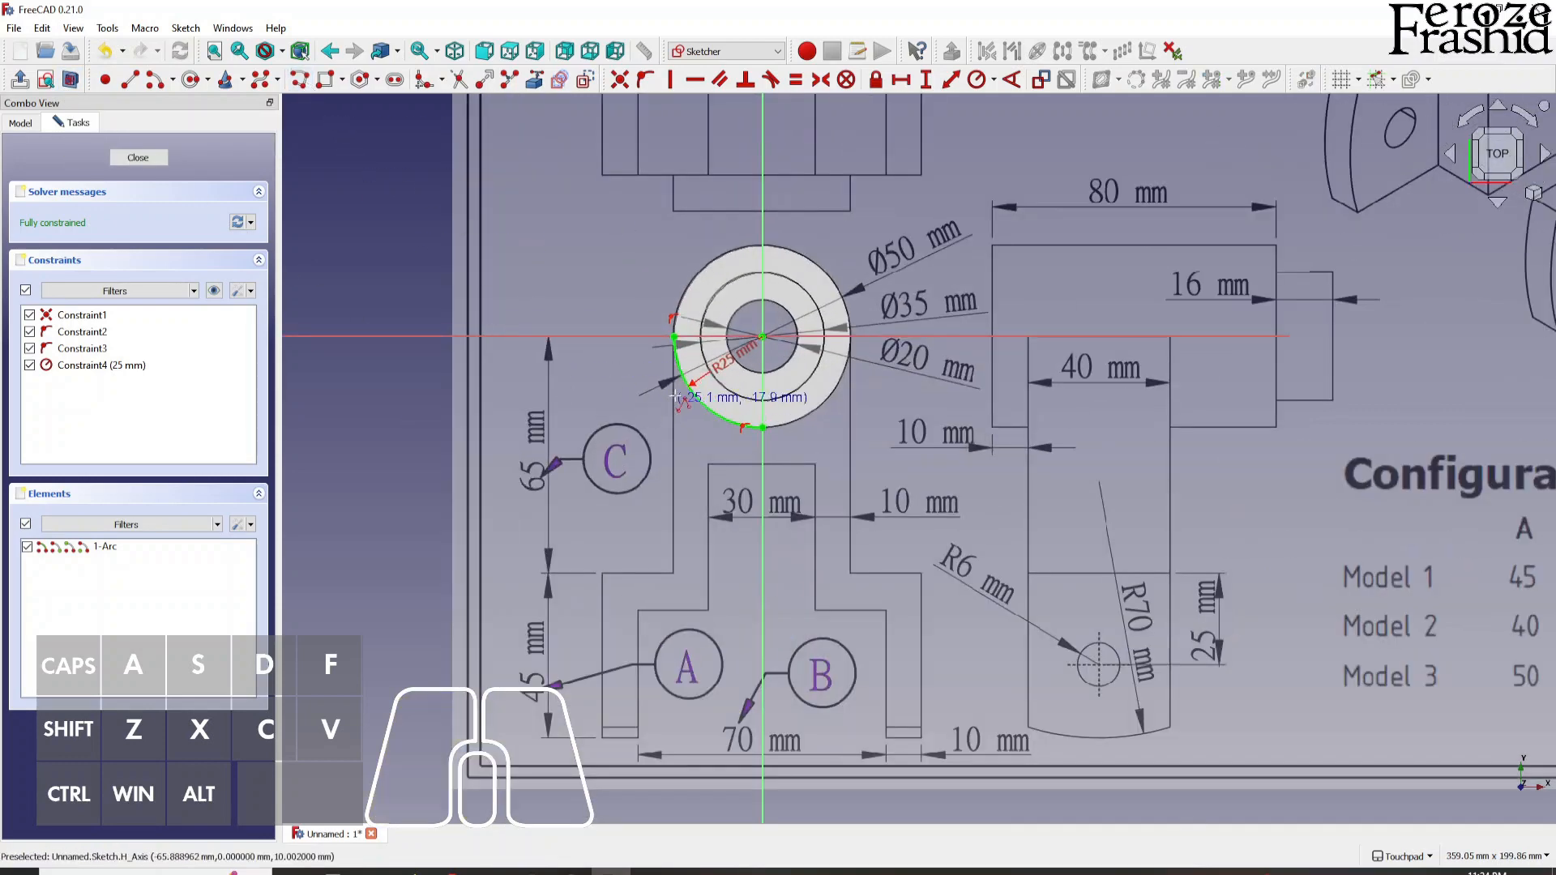
click(674, 343)
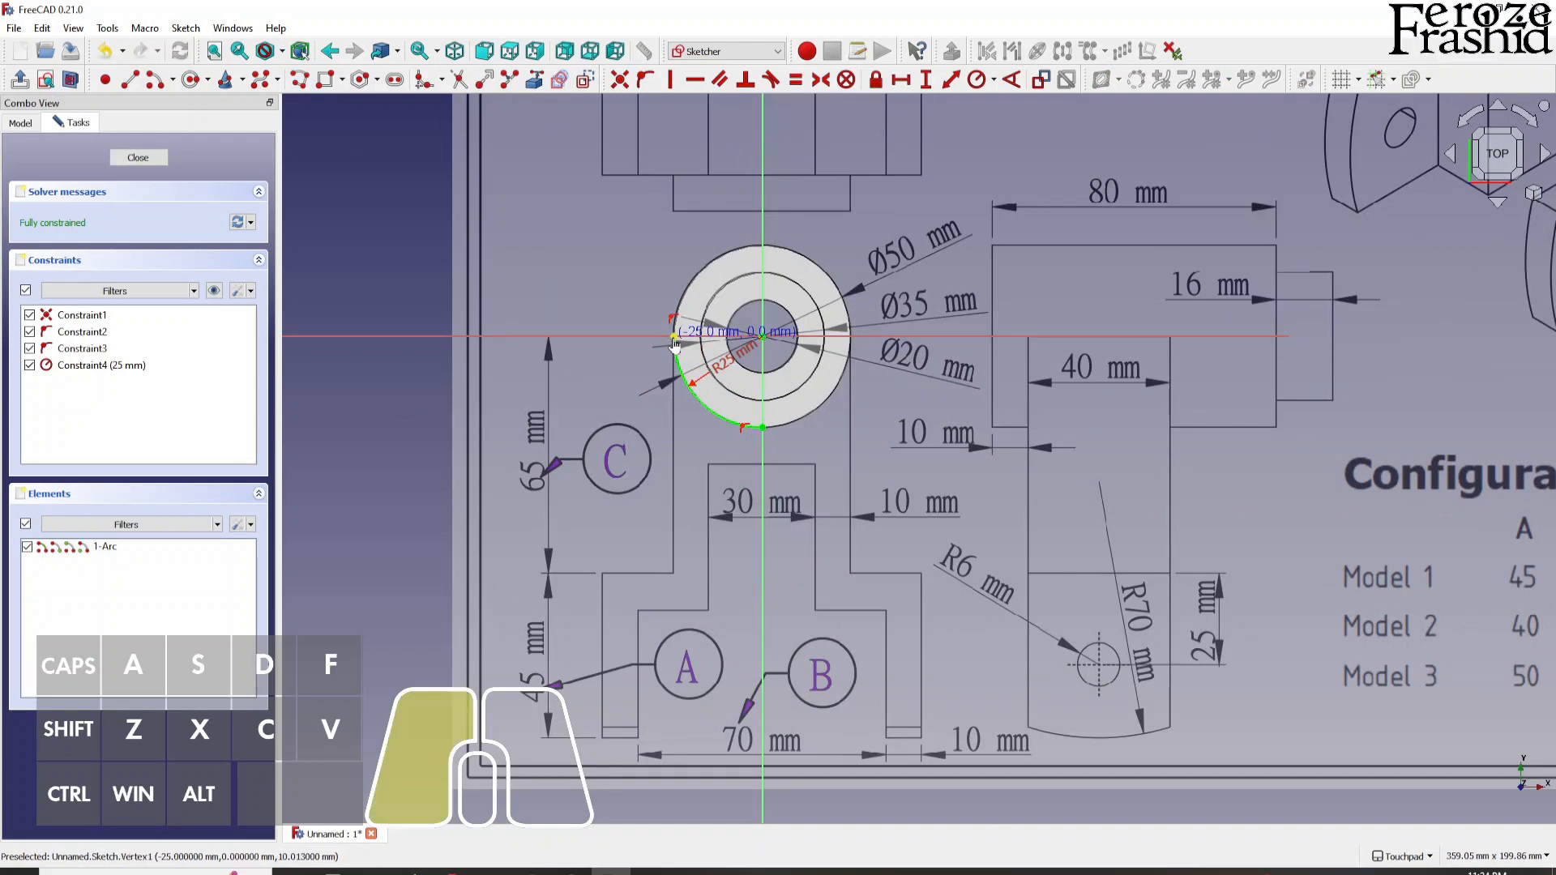
click(674, 573)
click(602, 574)
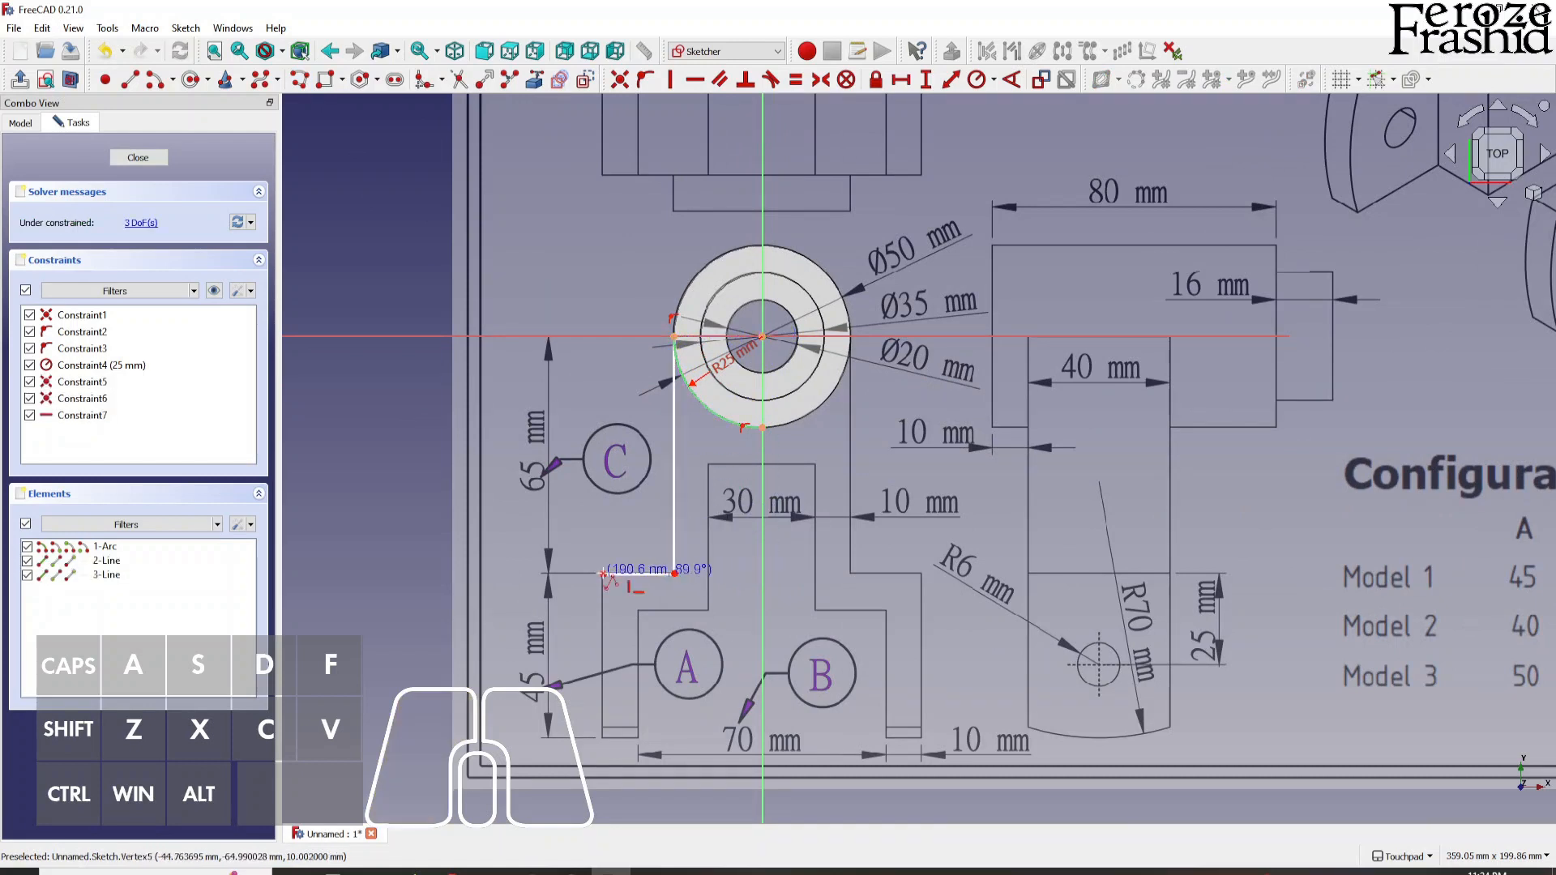
click(603, 738)
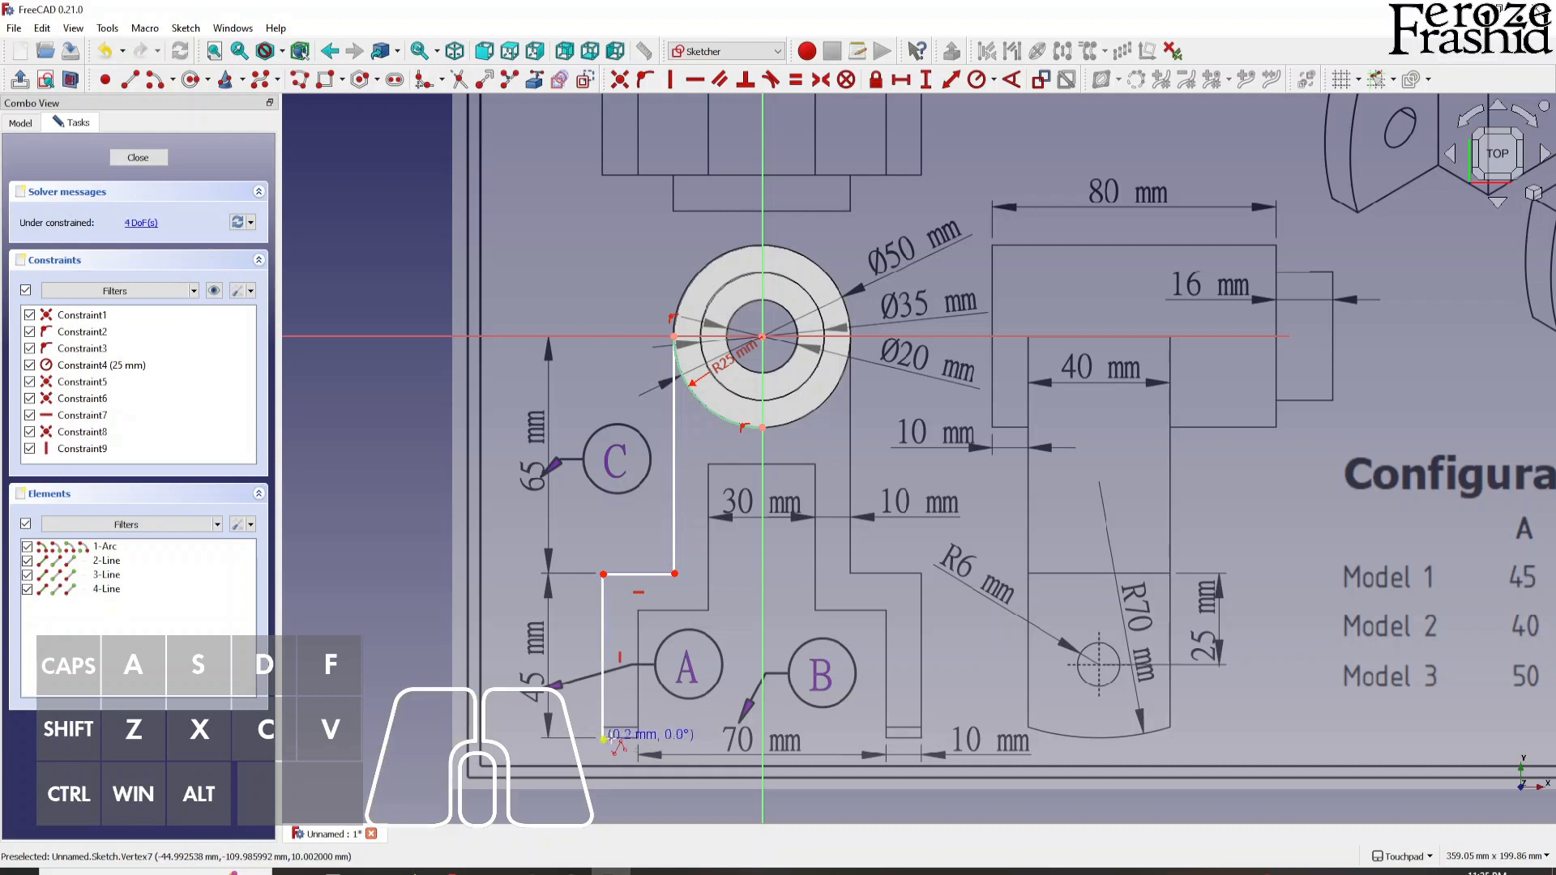
- Continue the polyline across the left fork tip and up the stepped inner outline to the vertical axis, closing it at the arc's lower end
click(640, 739)
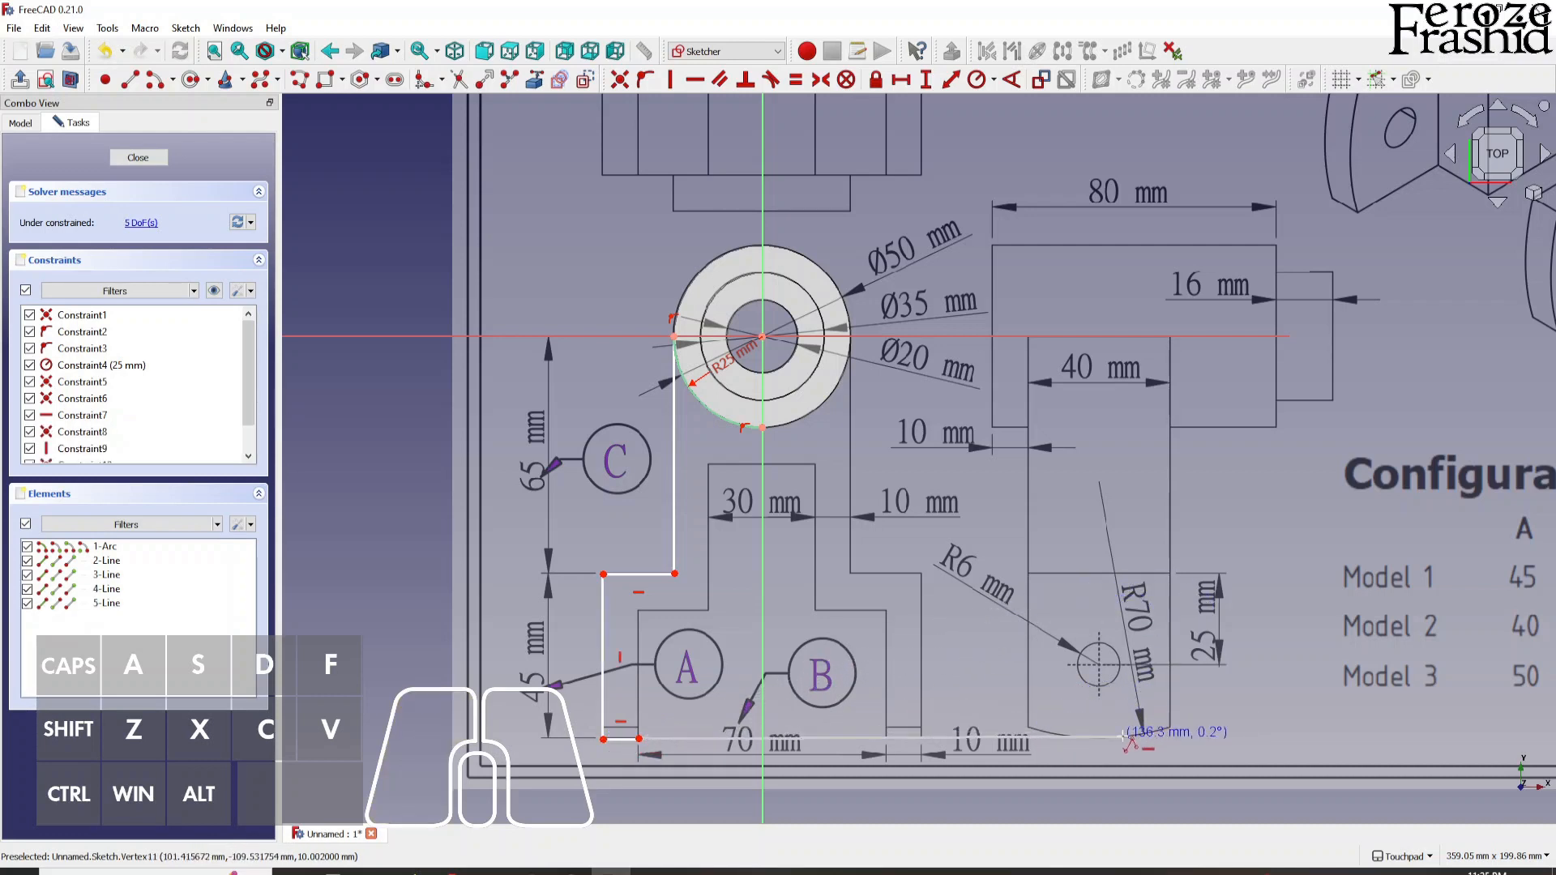
click(639, 609)
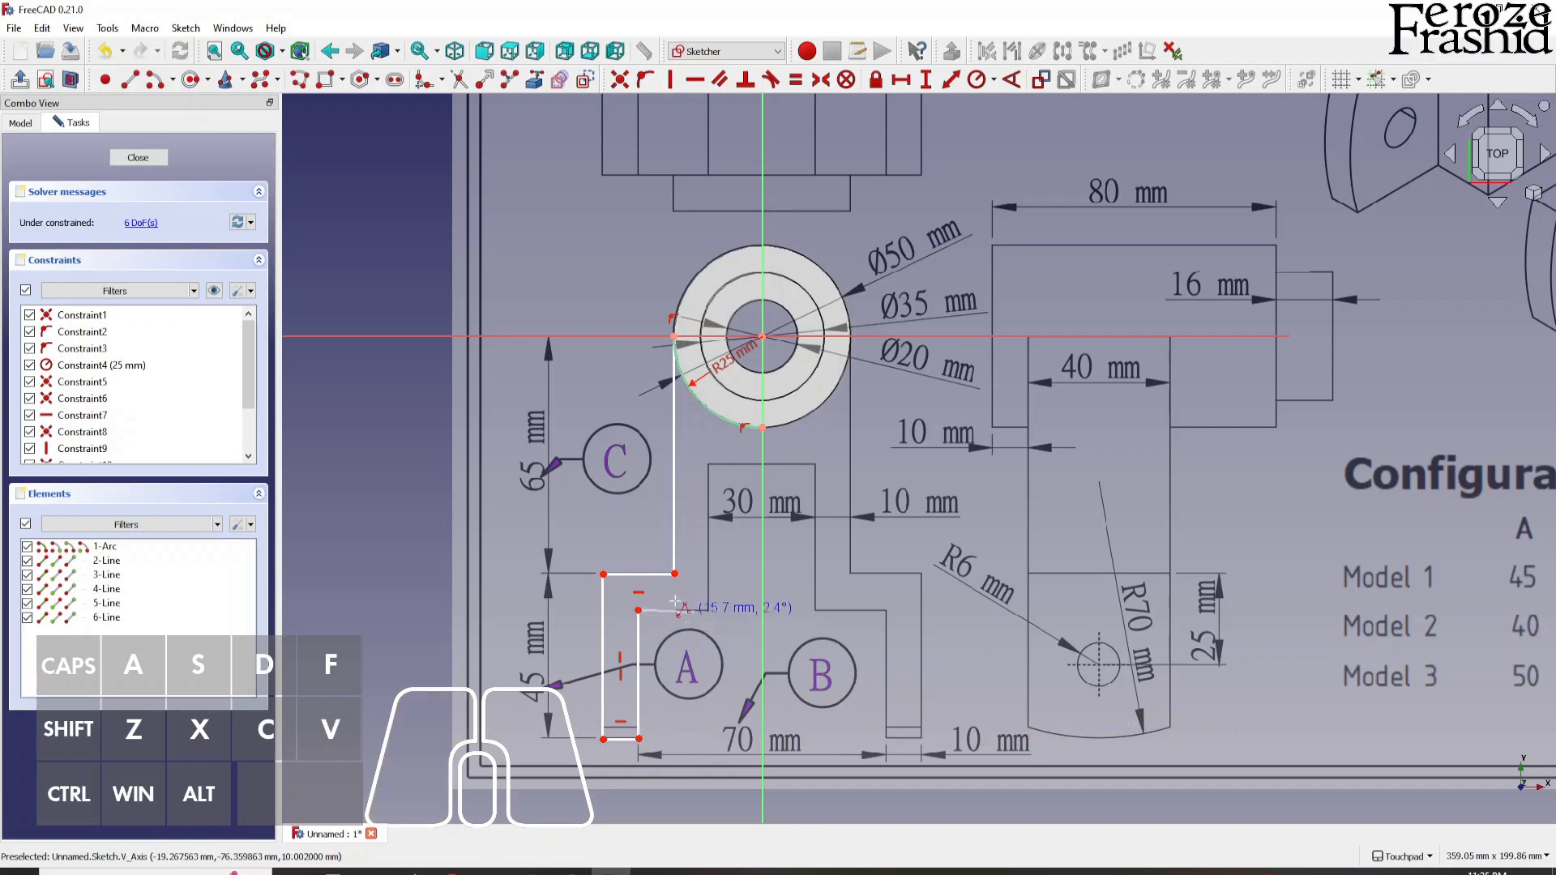
click(709, 610)
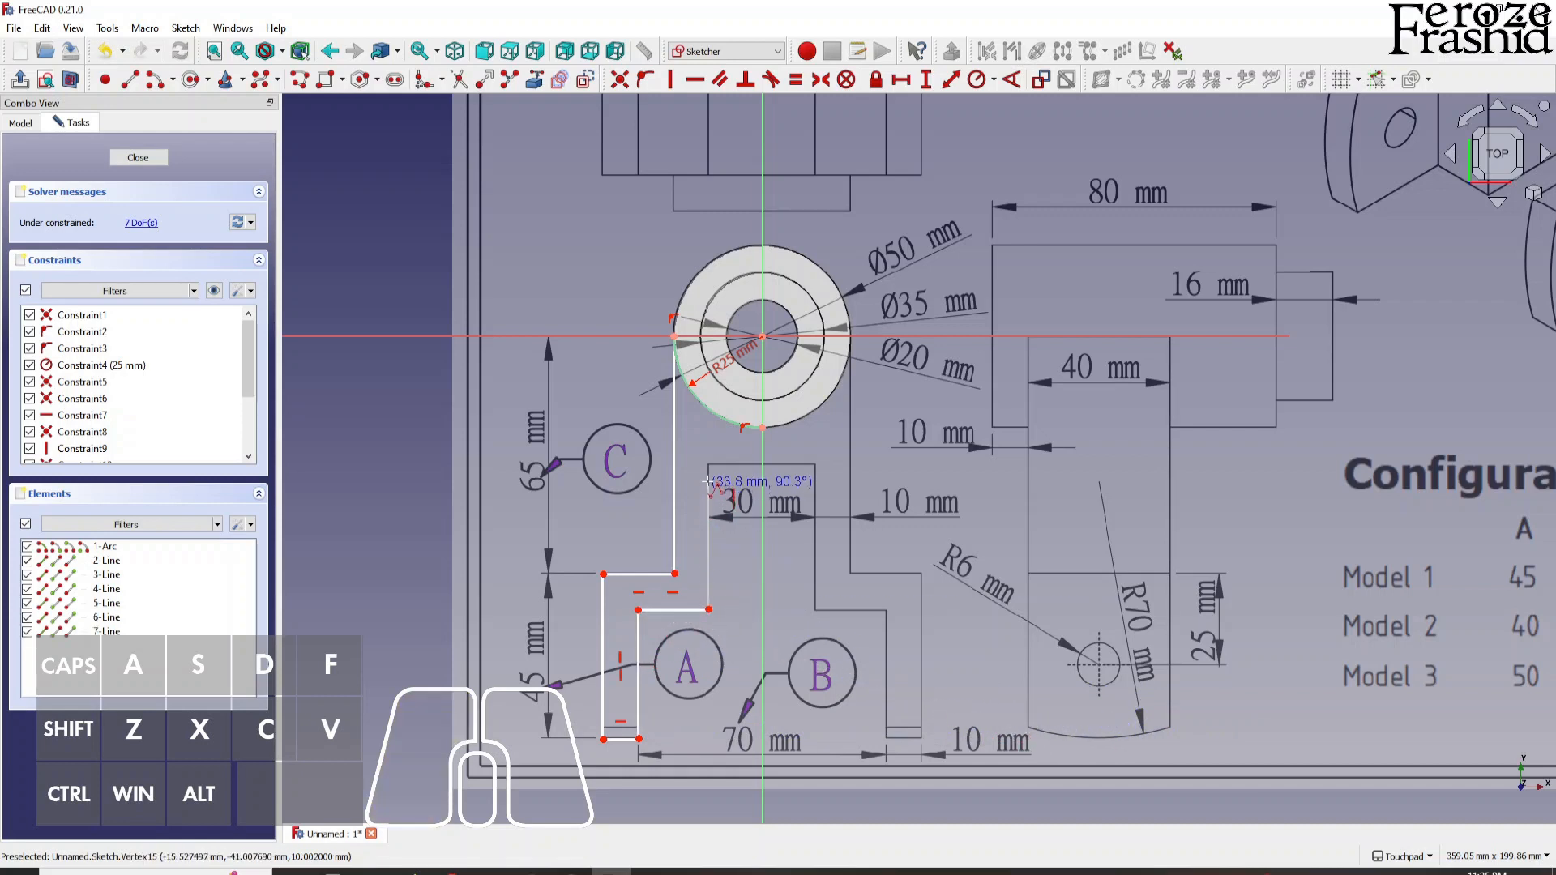
click(708, 463)
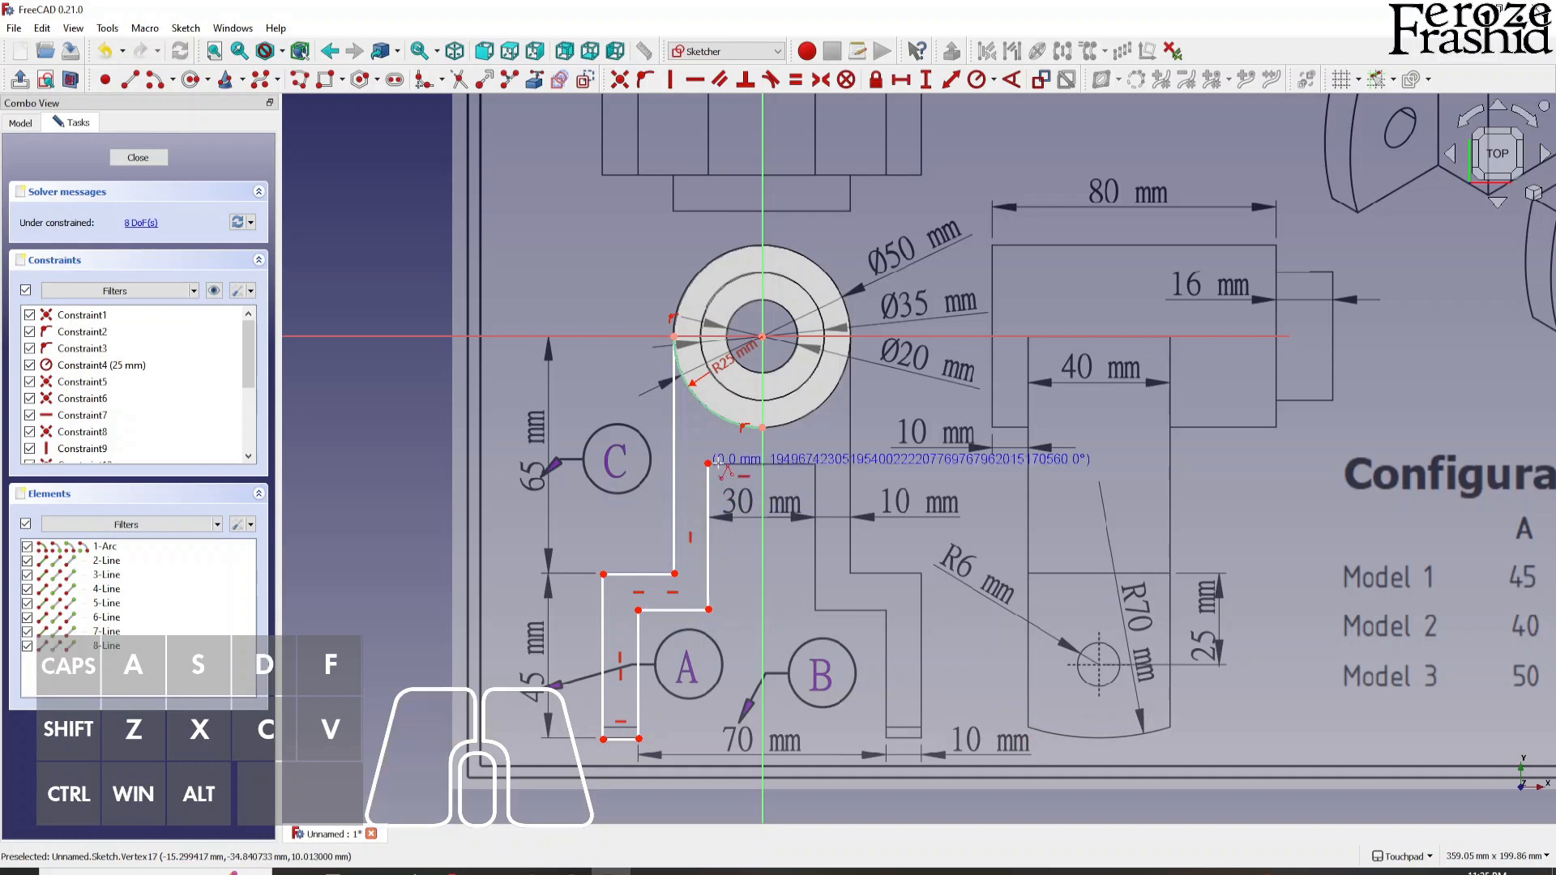
click(764, 464)
click(762, 427)
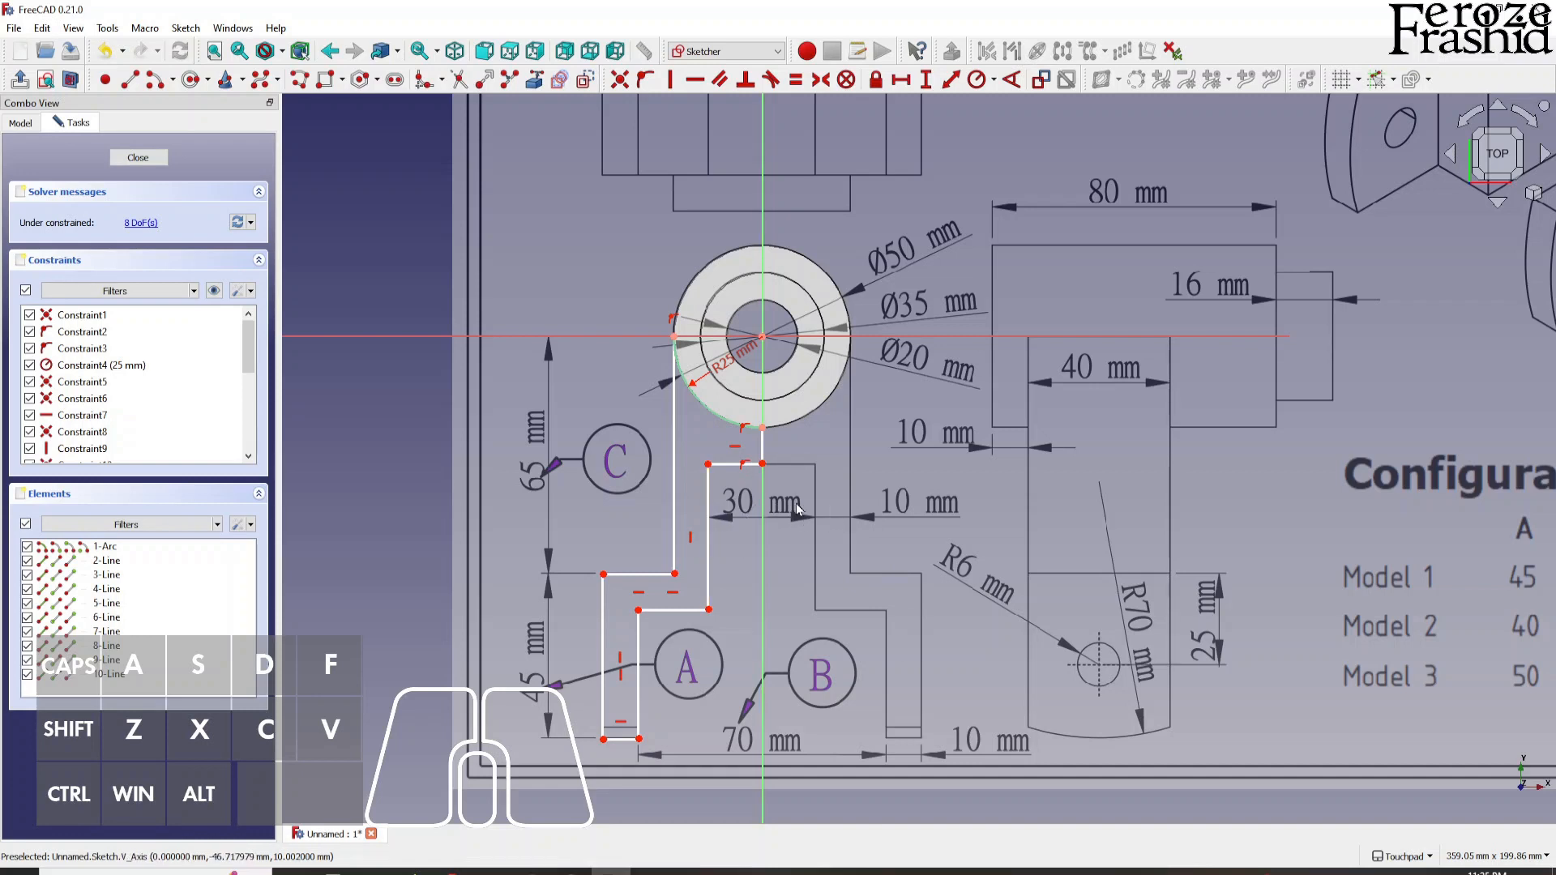
- Constrain the short line below the arc on the vertical axis to 10 mm, and move its dimension clear of the profile
click(763, 448)
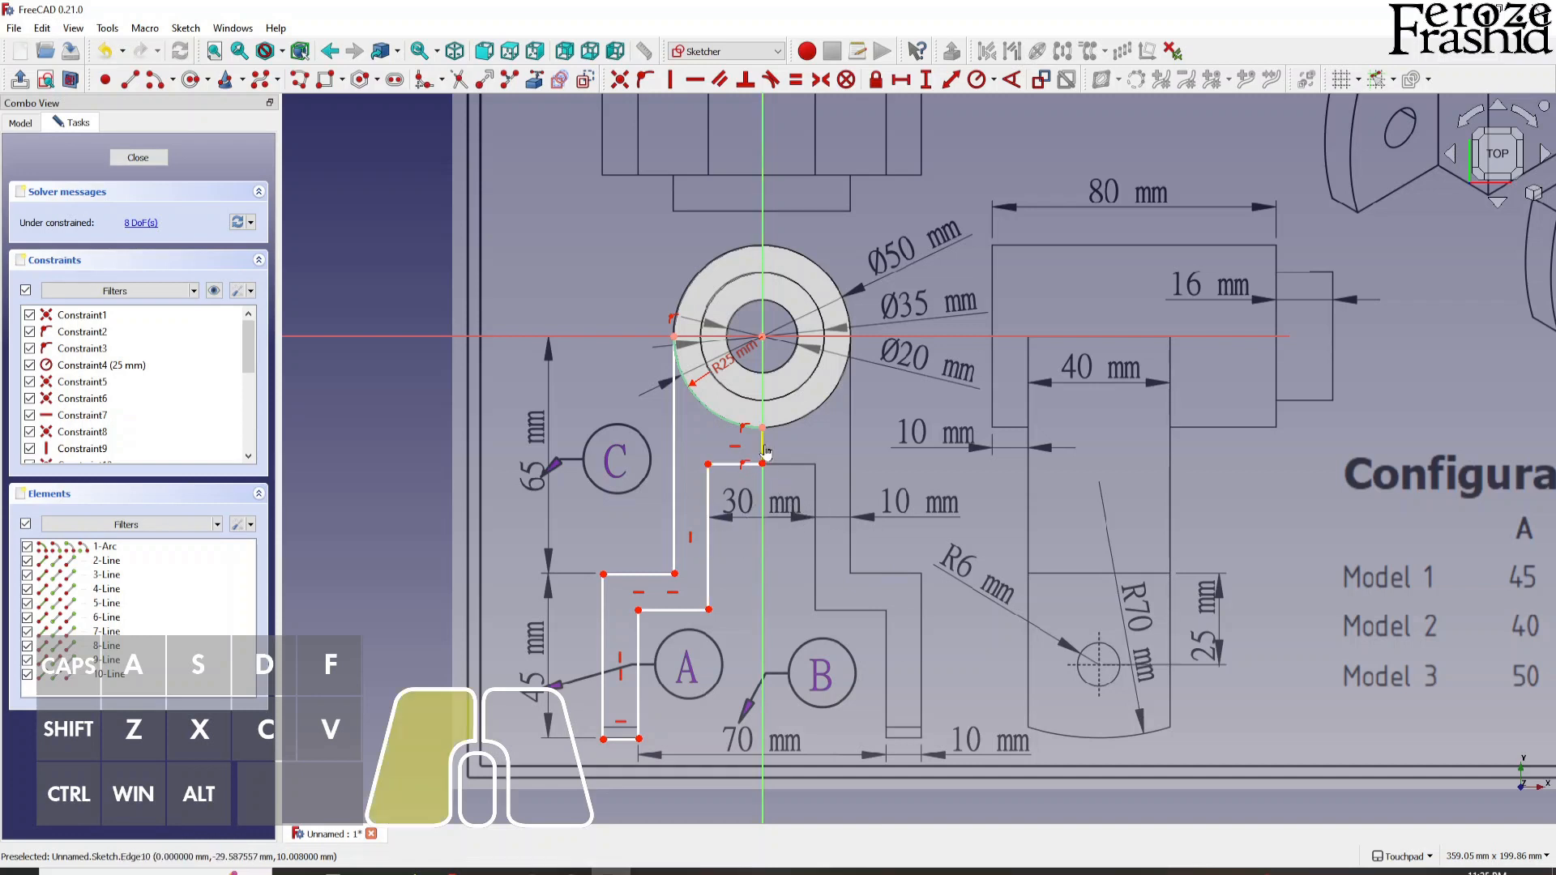
click(924, 81)
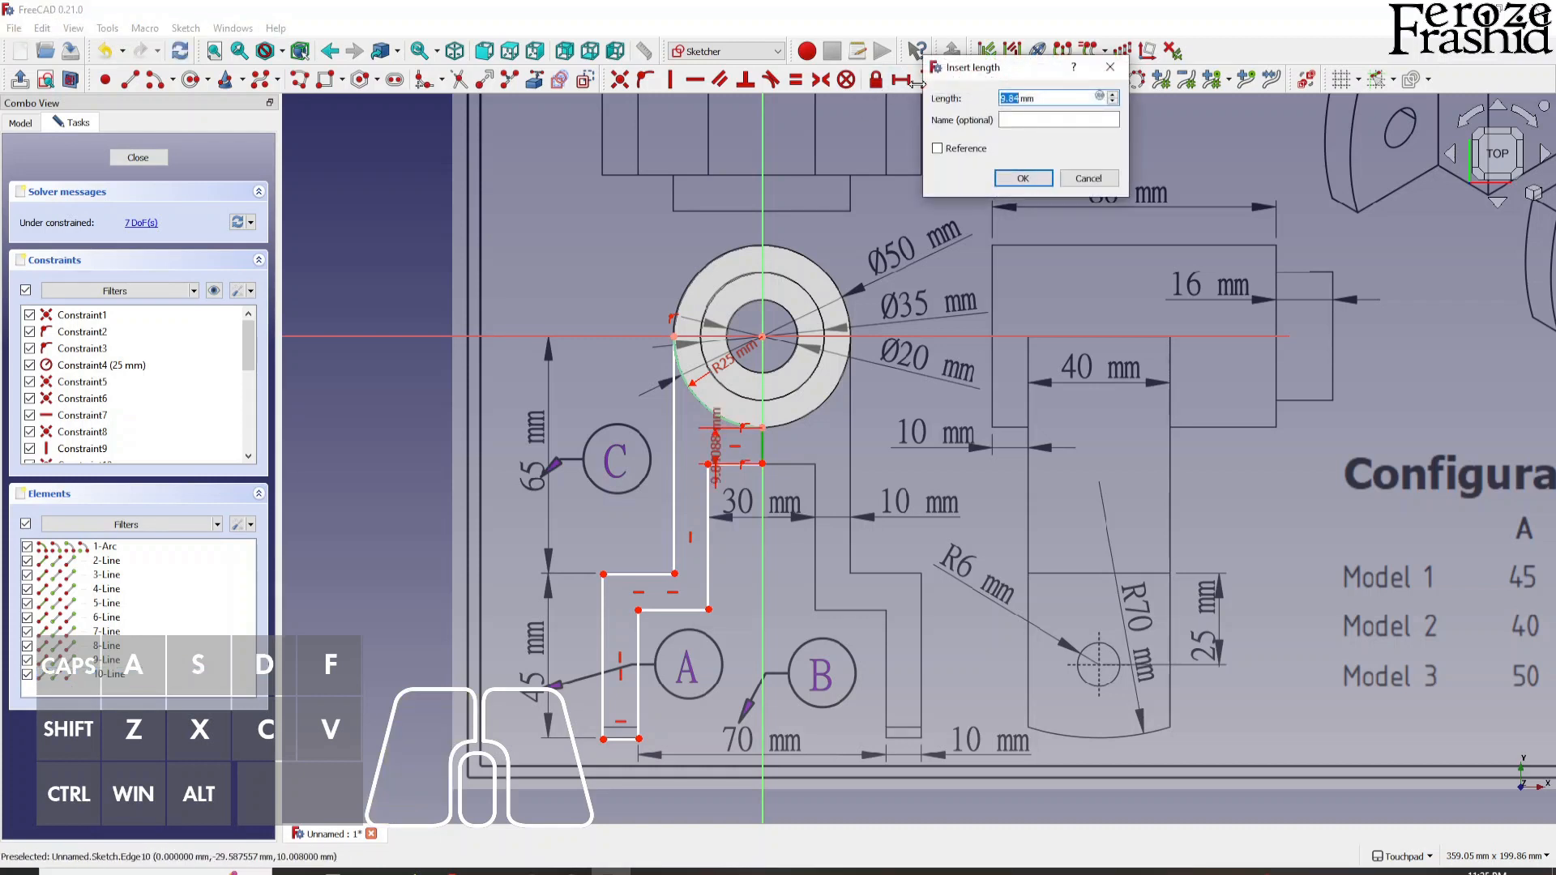
key(Return)
drag(717, 447, 865, 448)
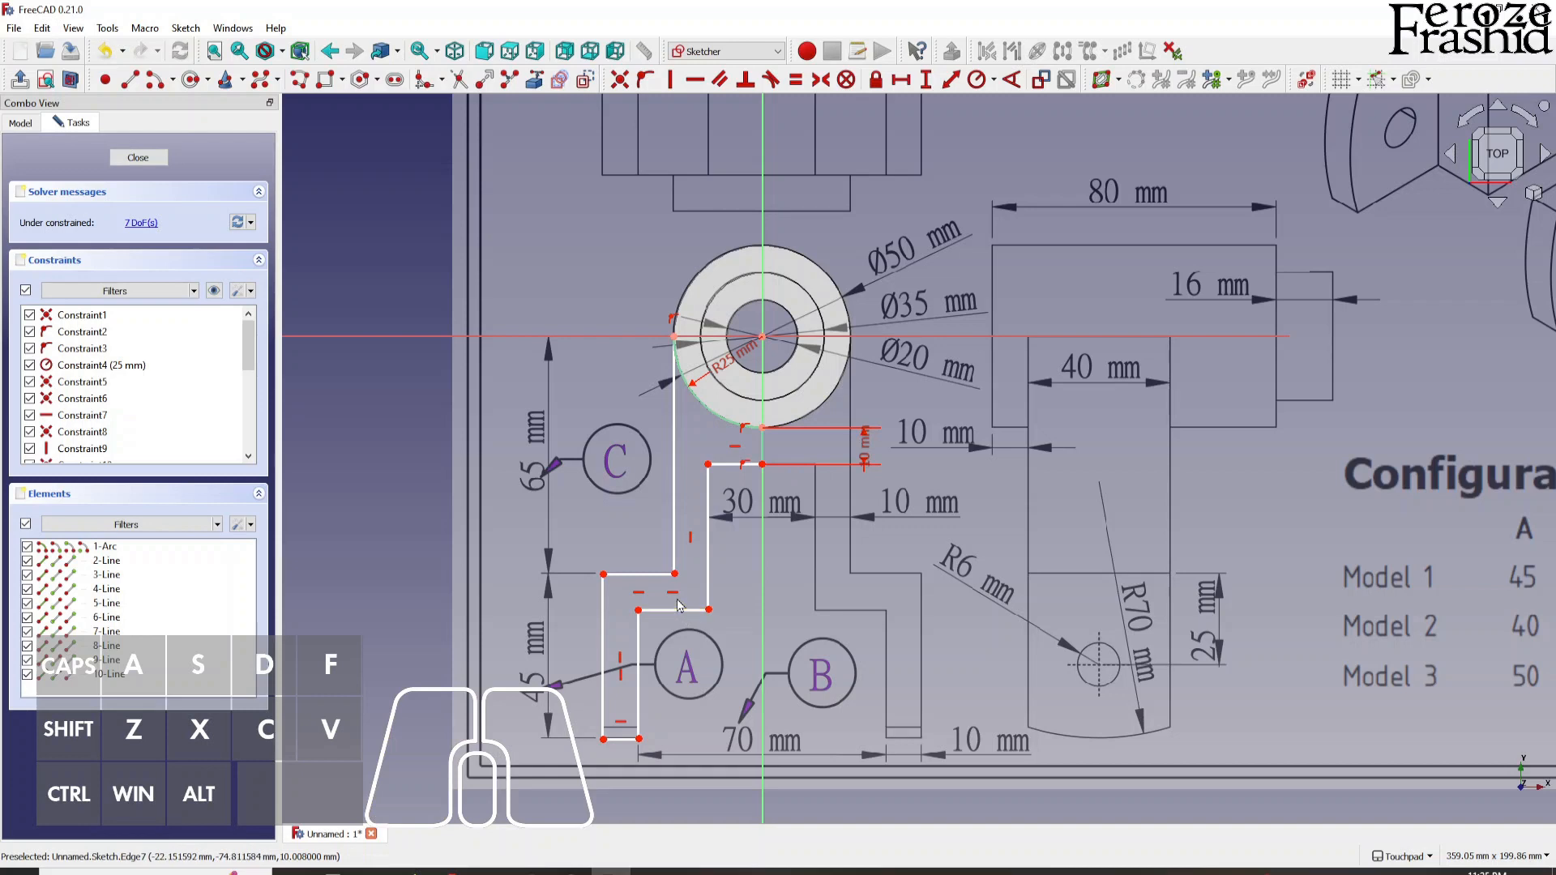
- Set a 10 mm distance between the outer step's inside corner and the horizontal inner edge below it
click(676, 573)
click(684, 609)
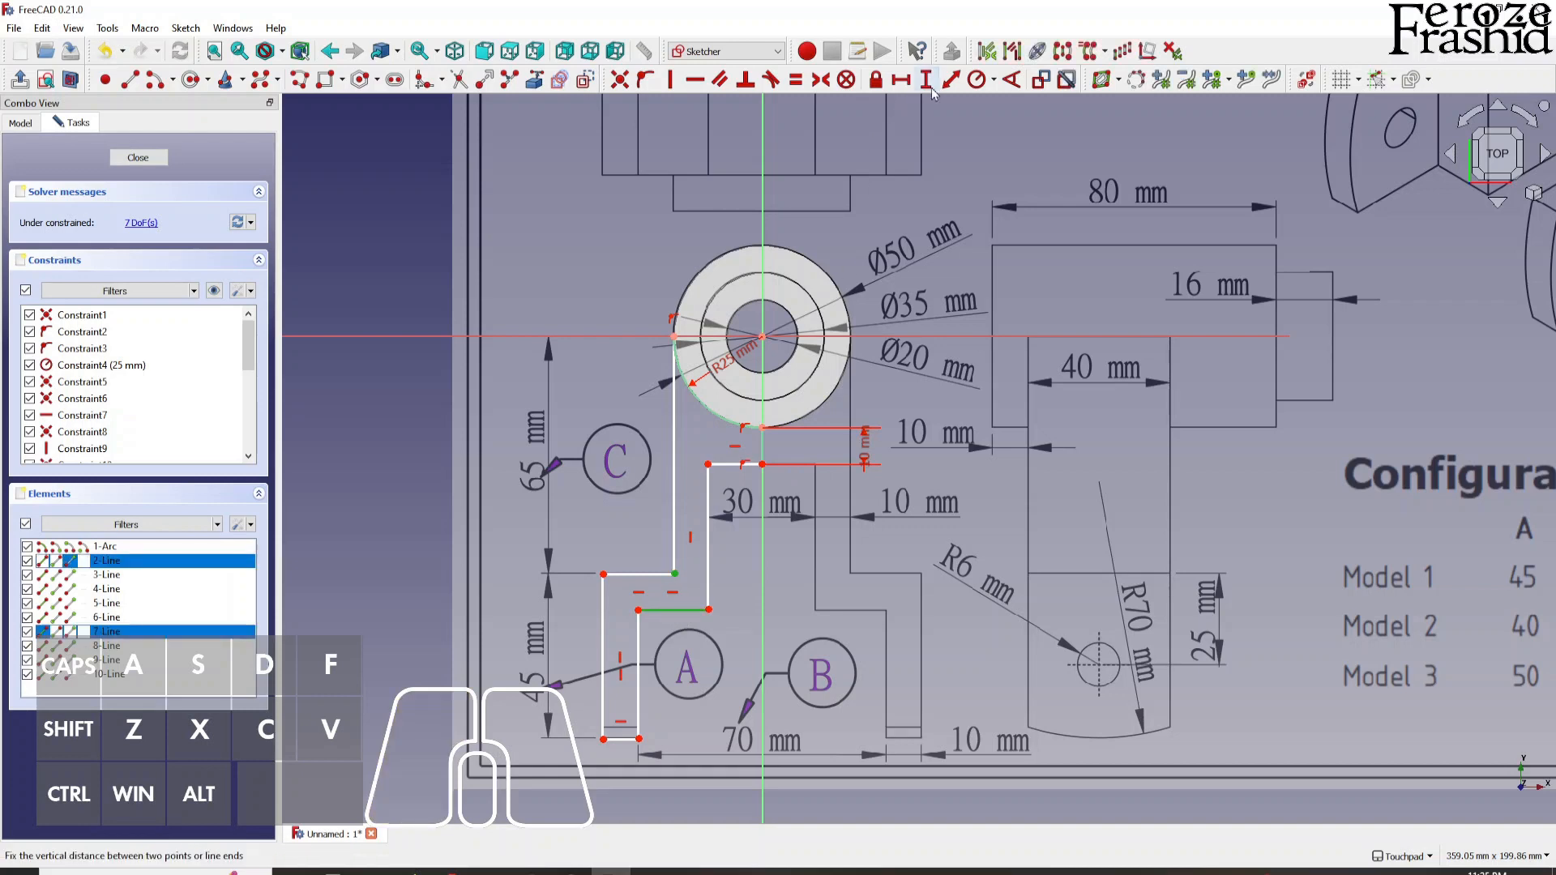
click(955, 83)
text(10)
key(Return)
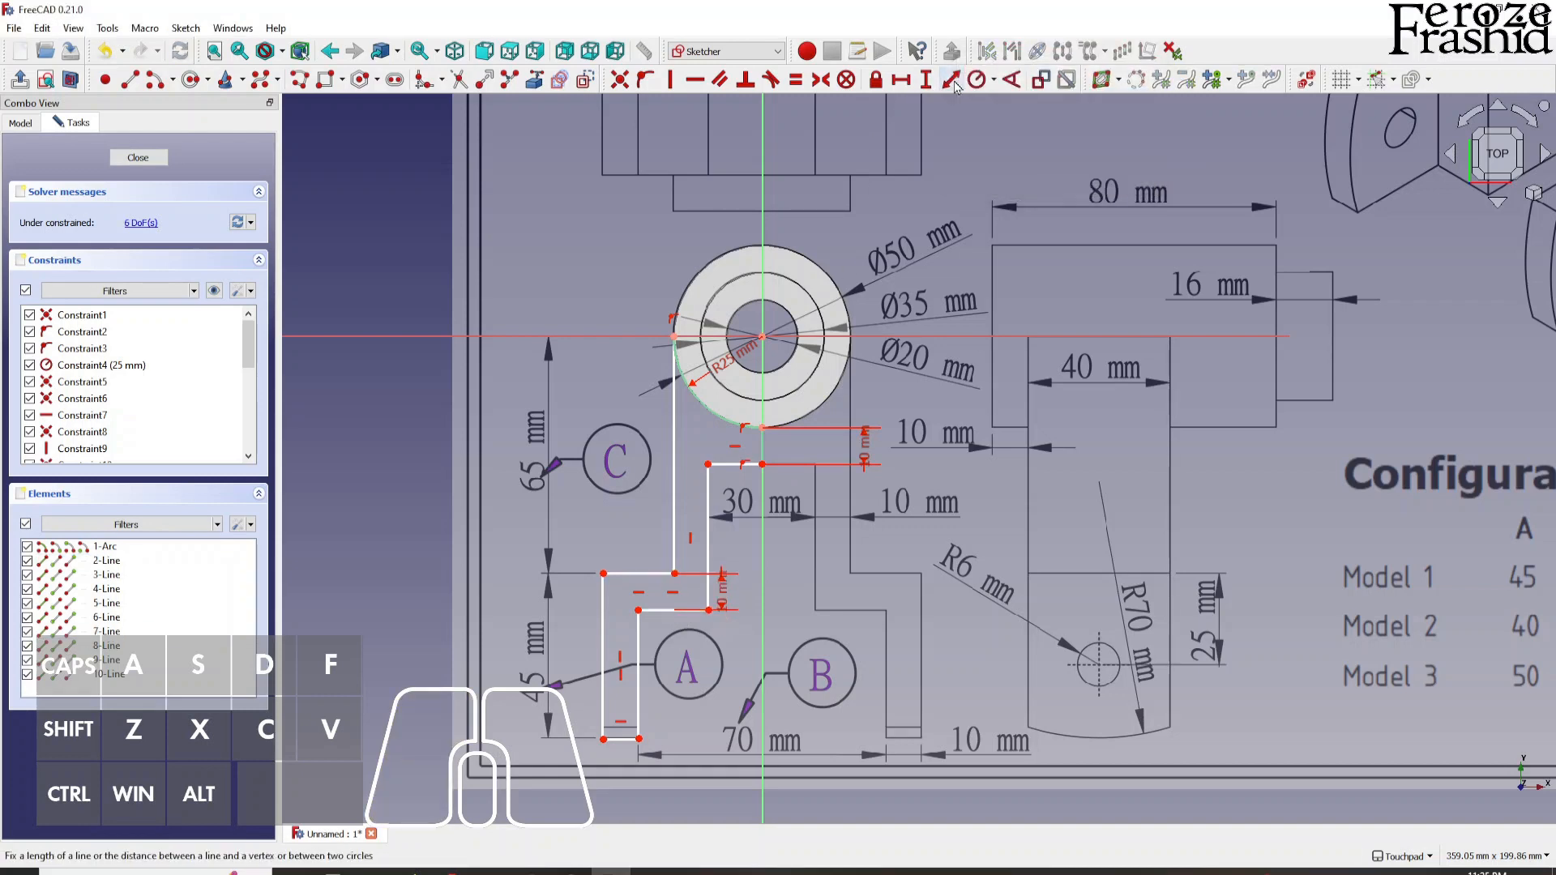
- Set a 10 mm distance between the outer step's inside corner and the vertical inner edge beside it
click(675, 574)
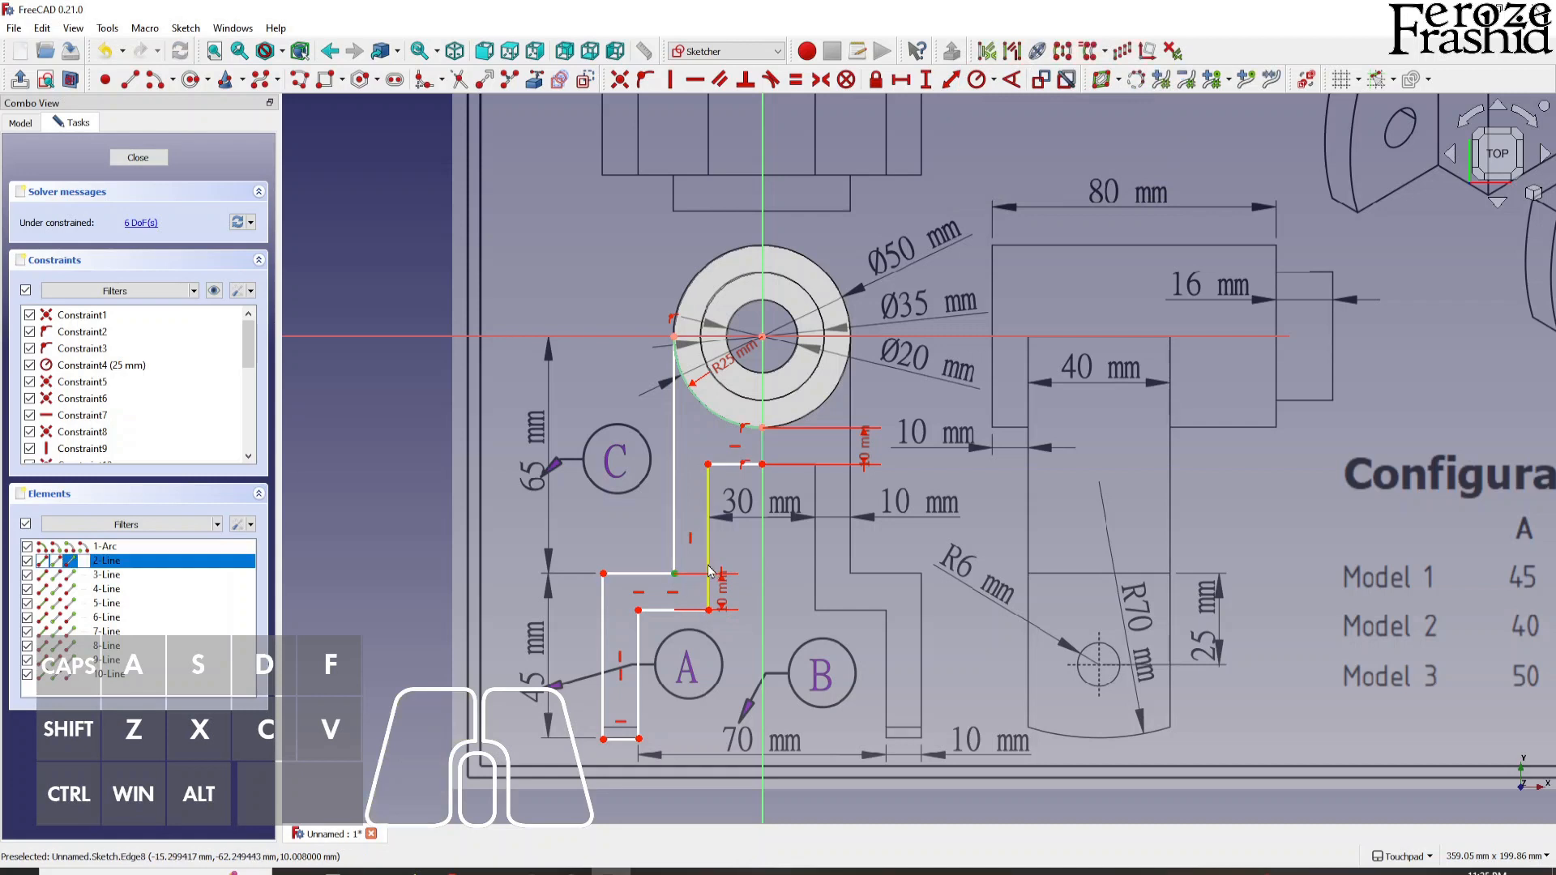
click(708, 556)
click(950, 79)
text(10)
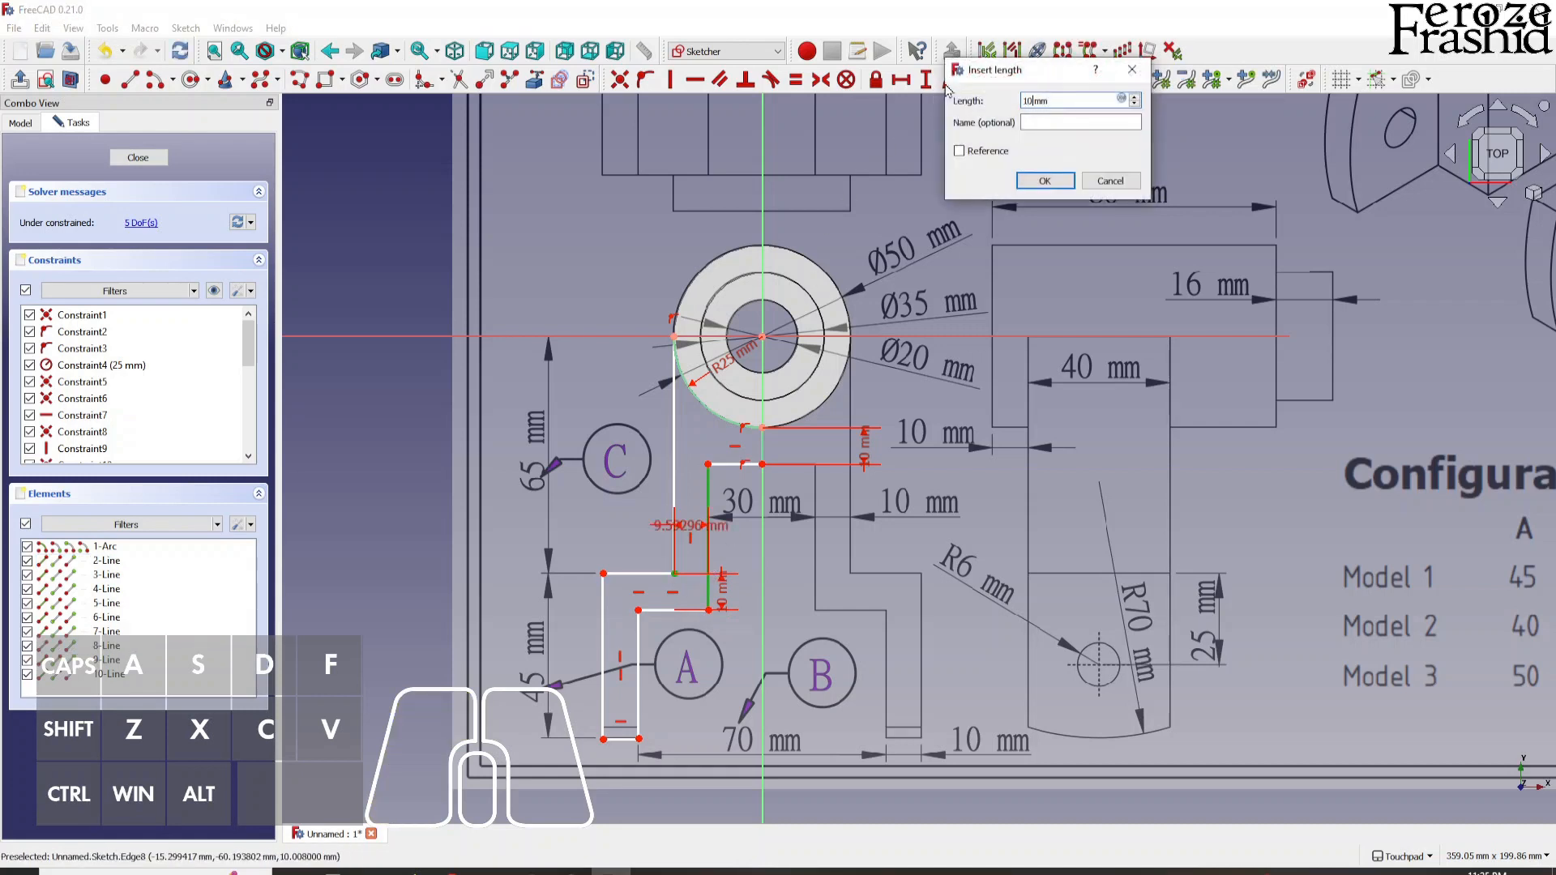
key(Return)
- Make the fork tip's end line equal to the inner horizontal line at the axis, and constrain the outer line below the arc as vertical
click(620, 739)
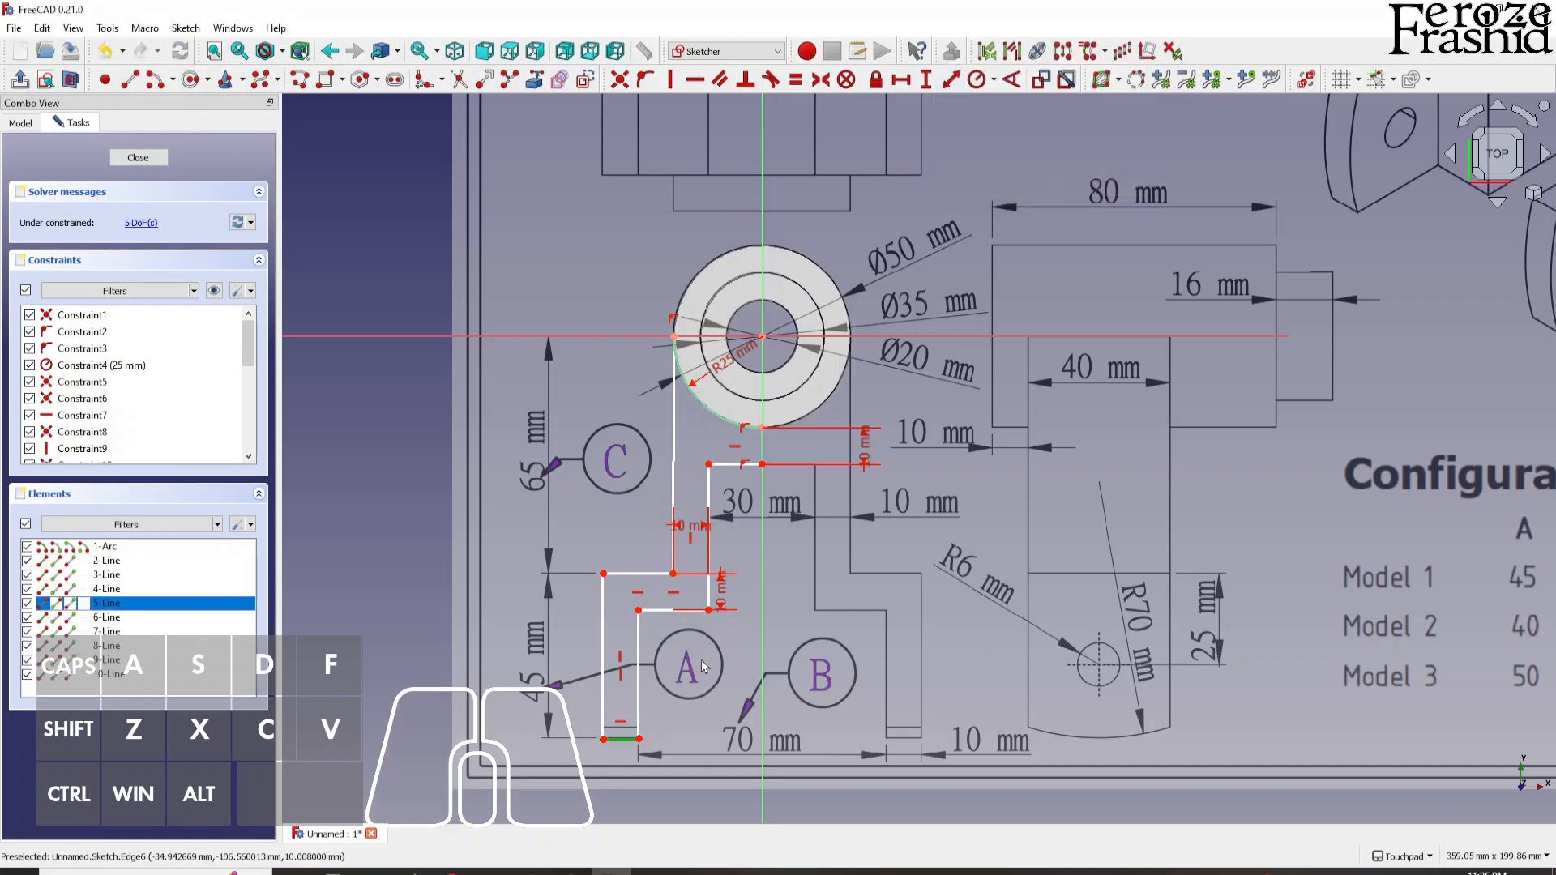
click(749, 464)
click(795, 79)
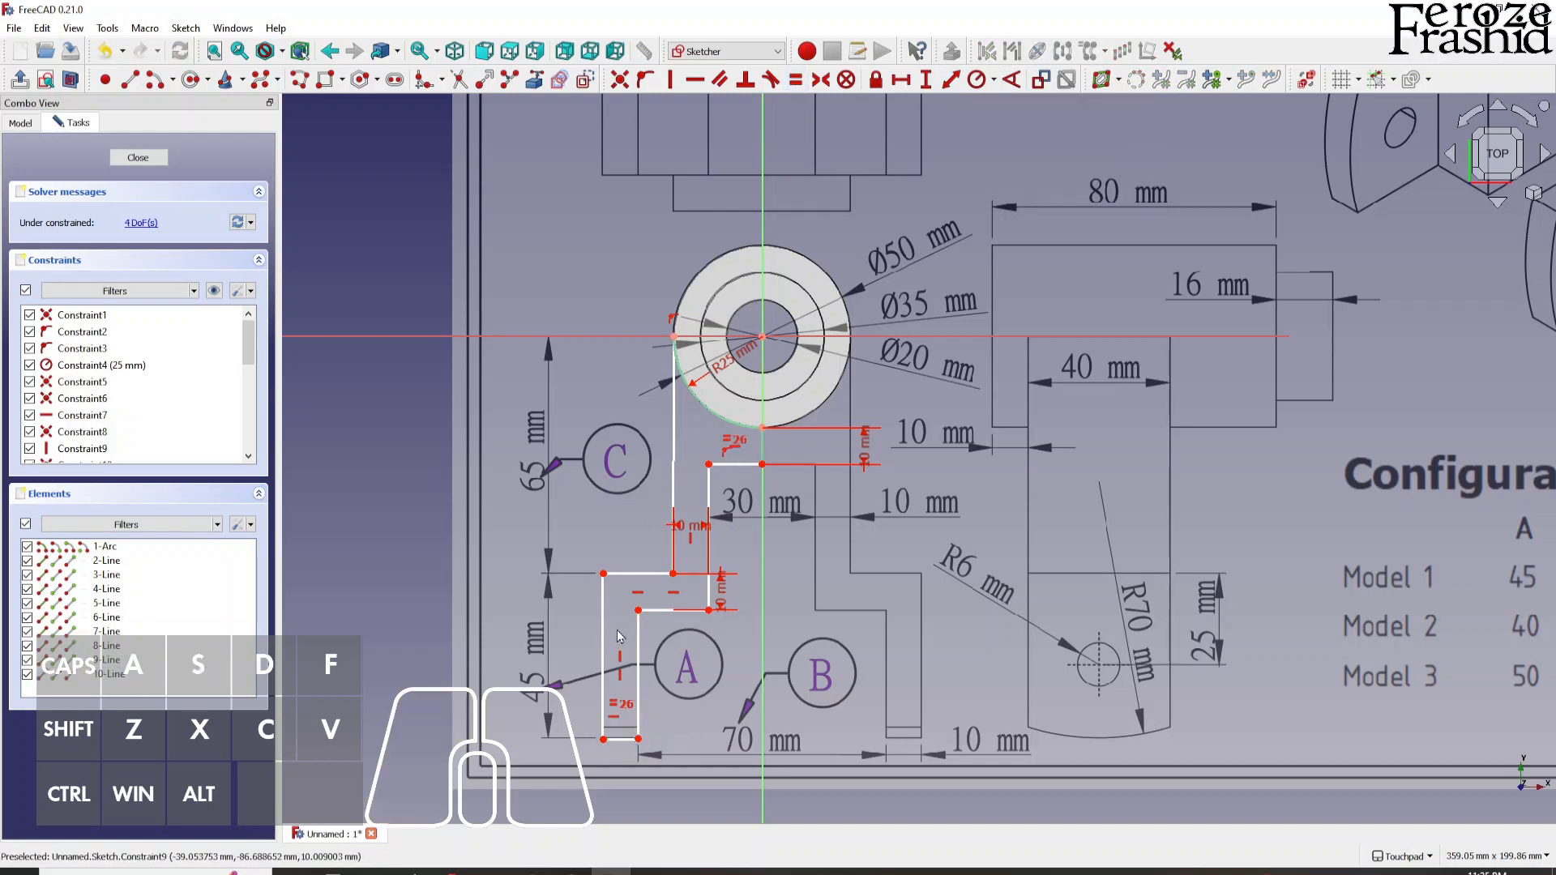
click(674, 488)
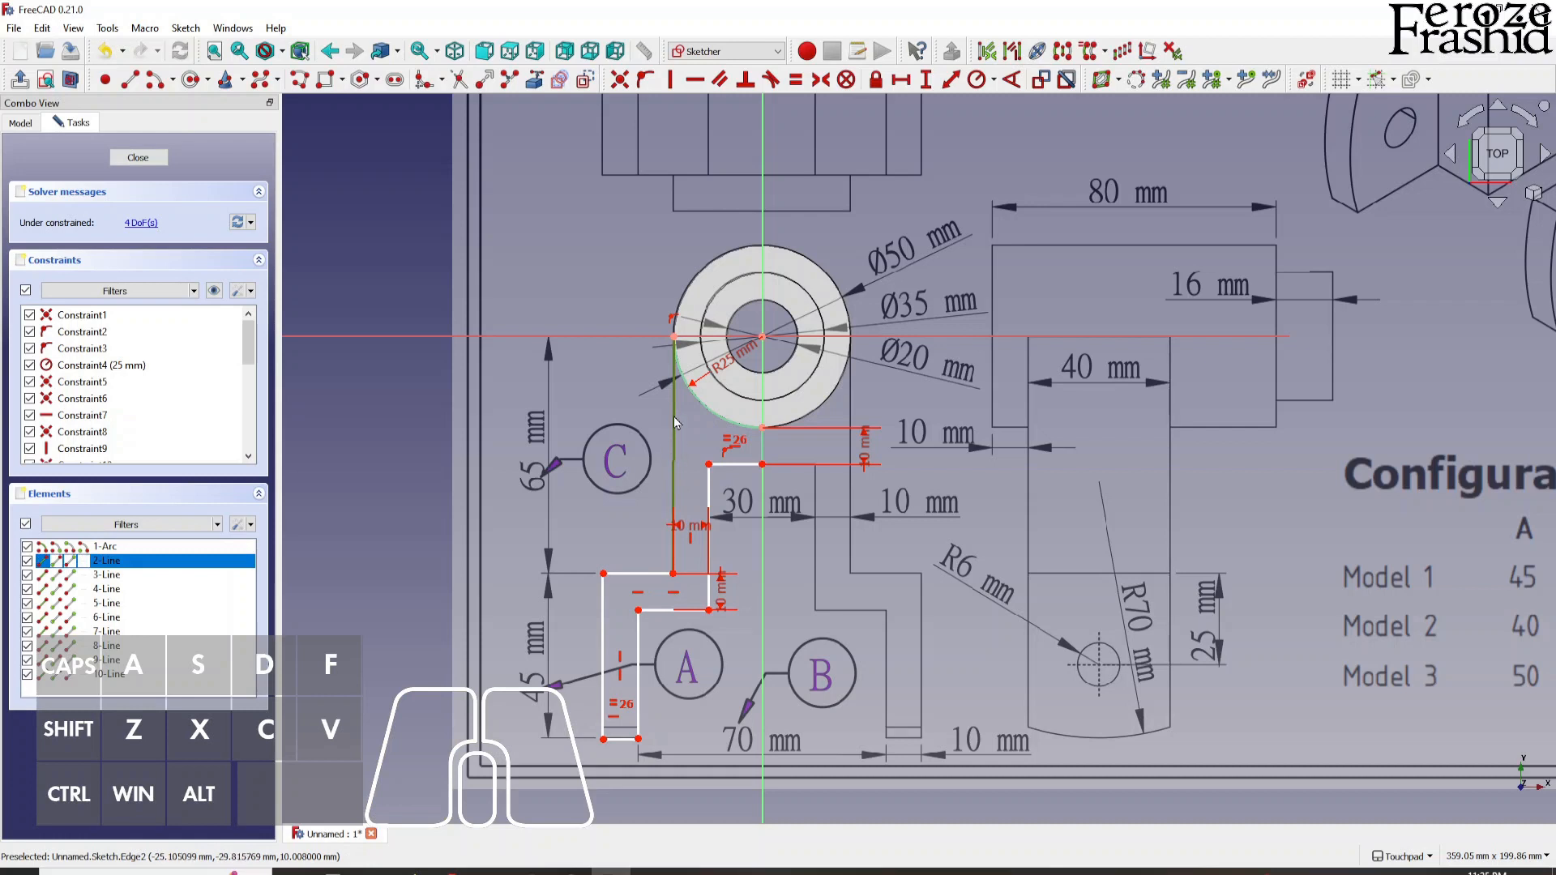
click(670, 79)
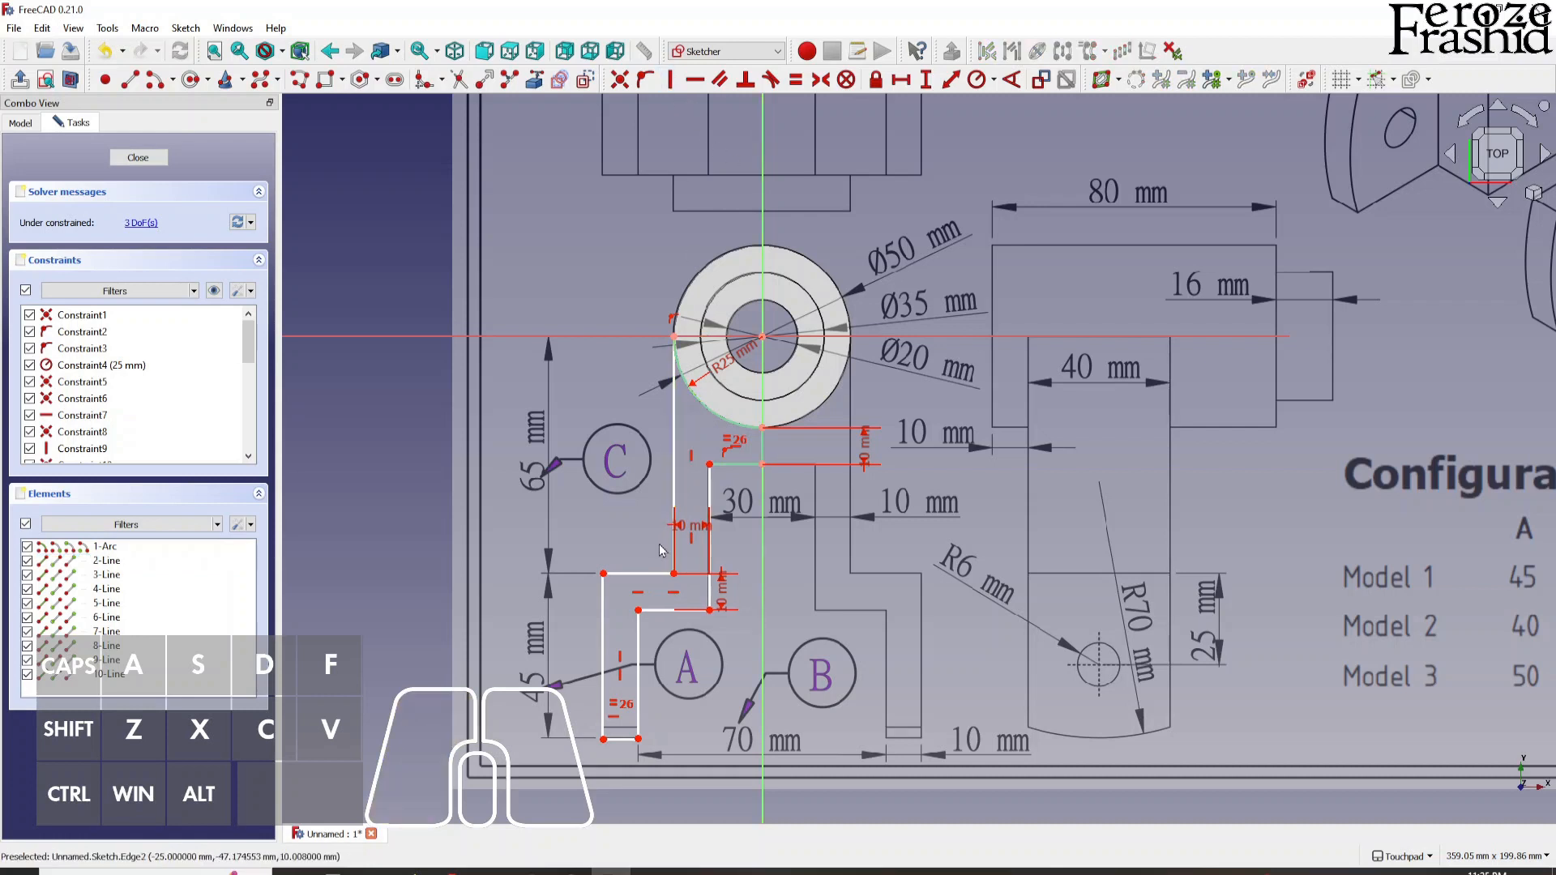
click(674, 462)
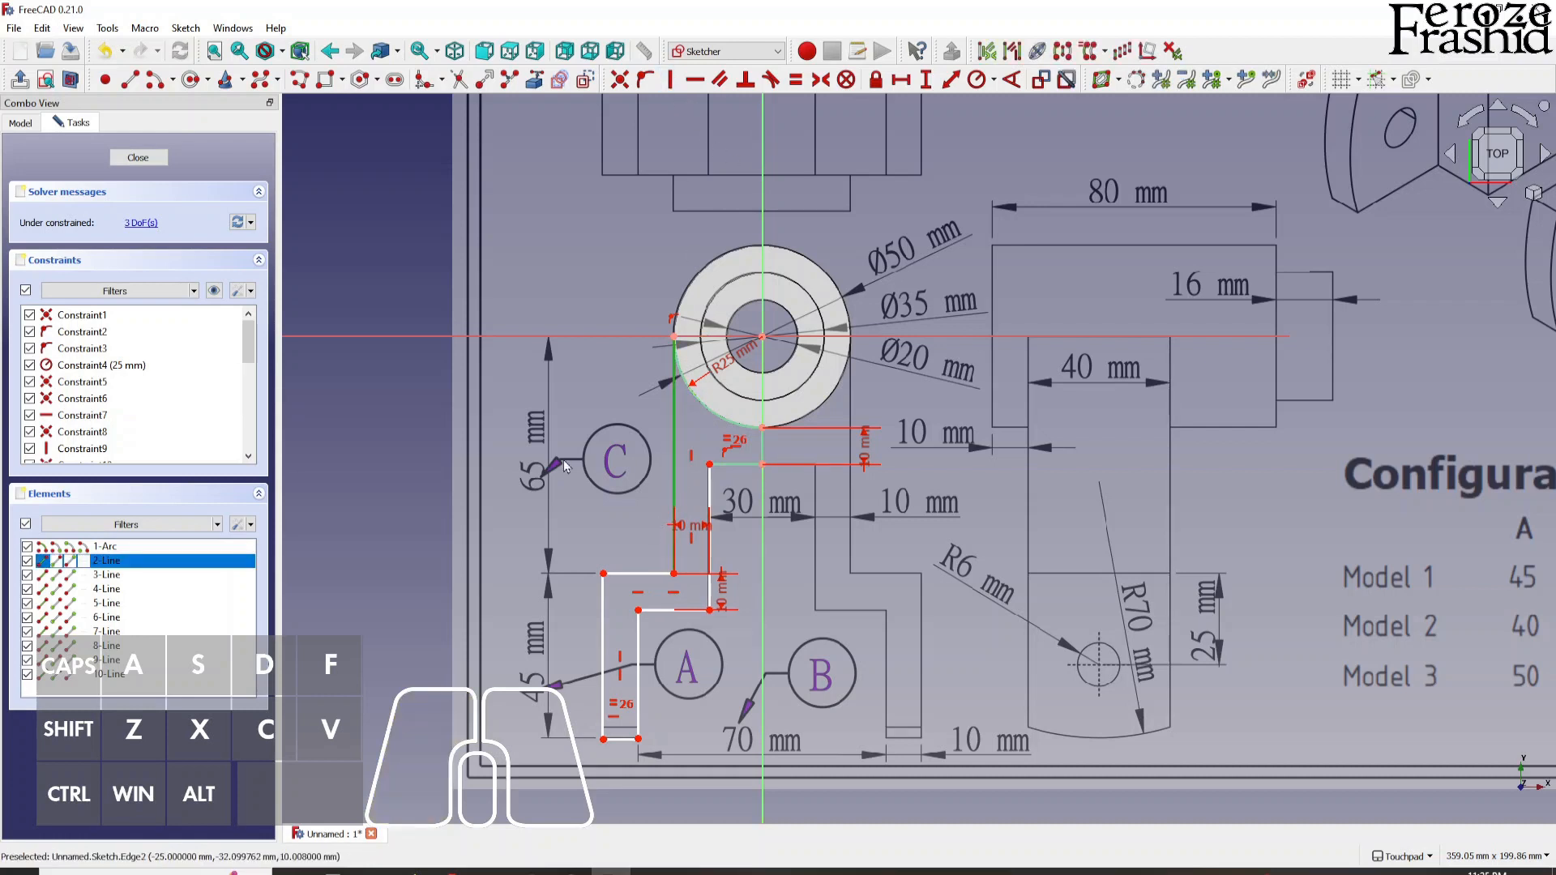
click(602, 652)
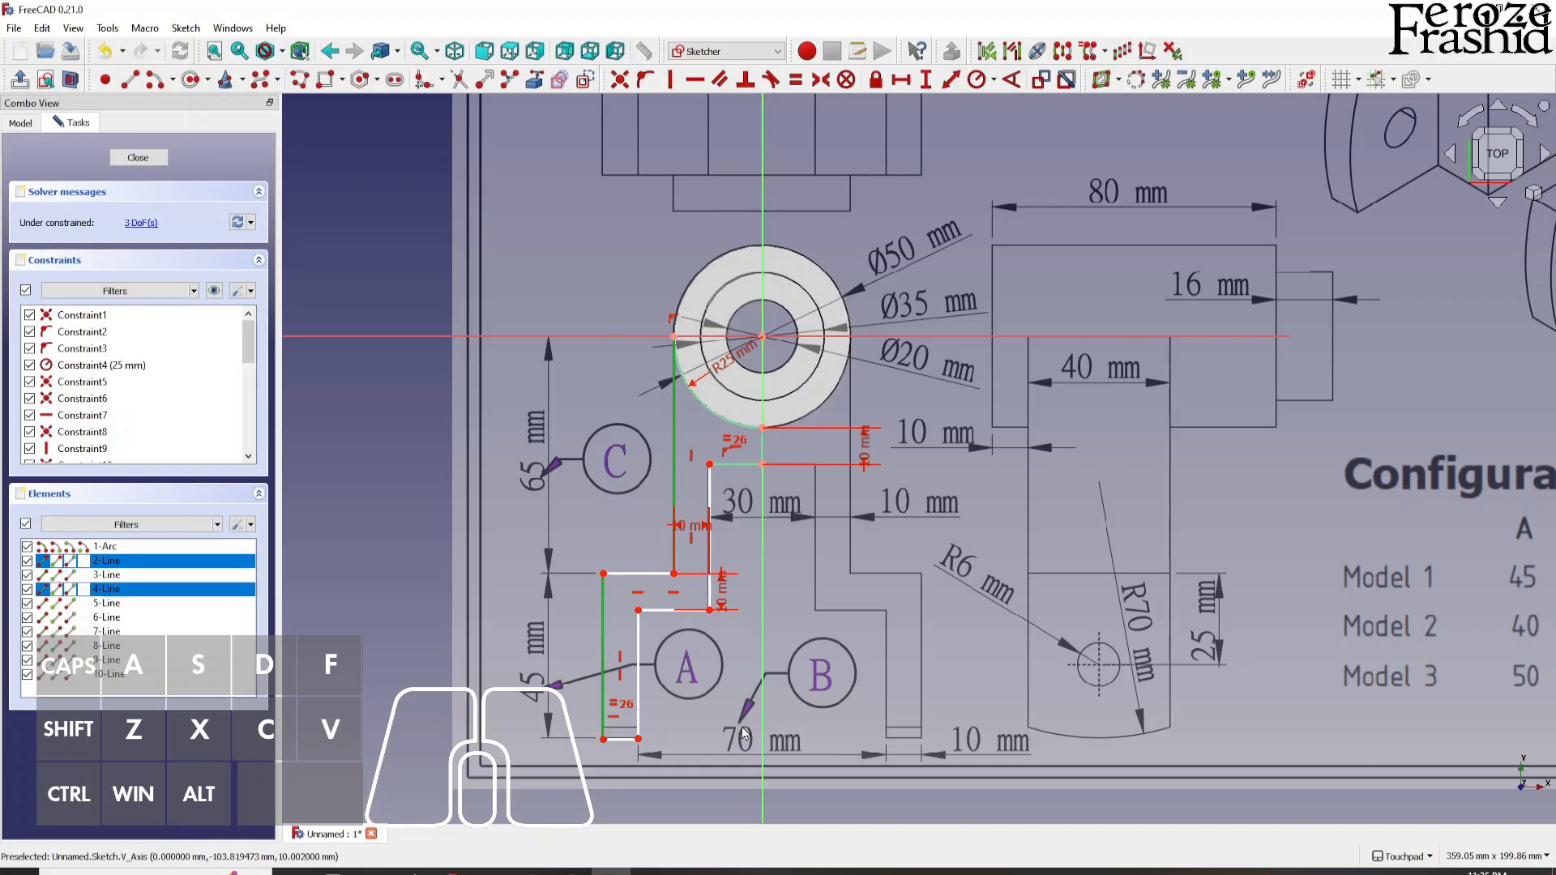
click(792, 577)
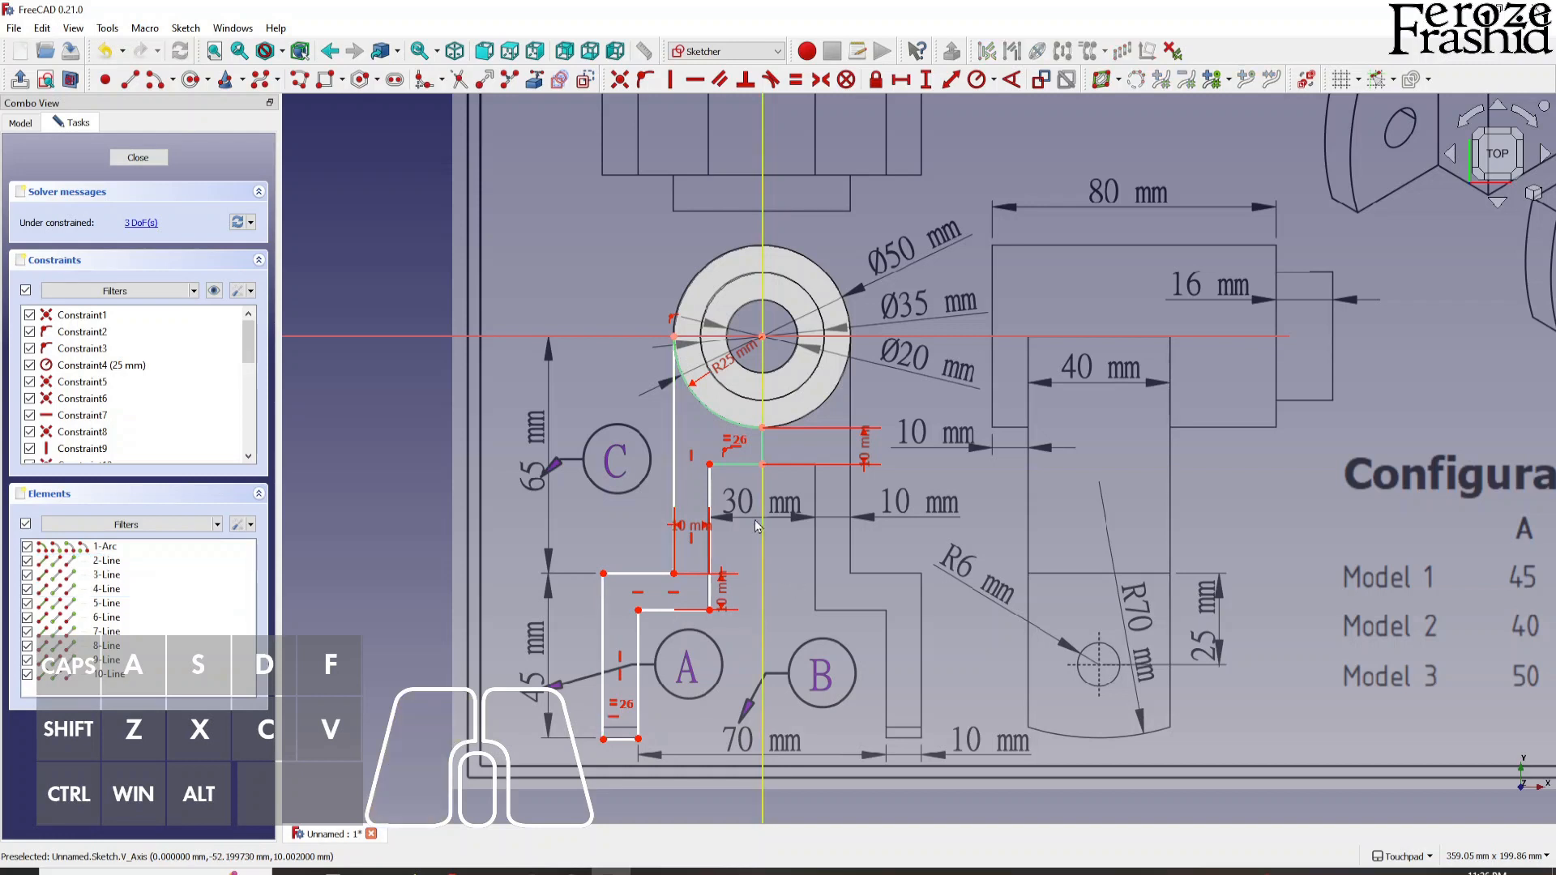
click(733, 467)
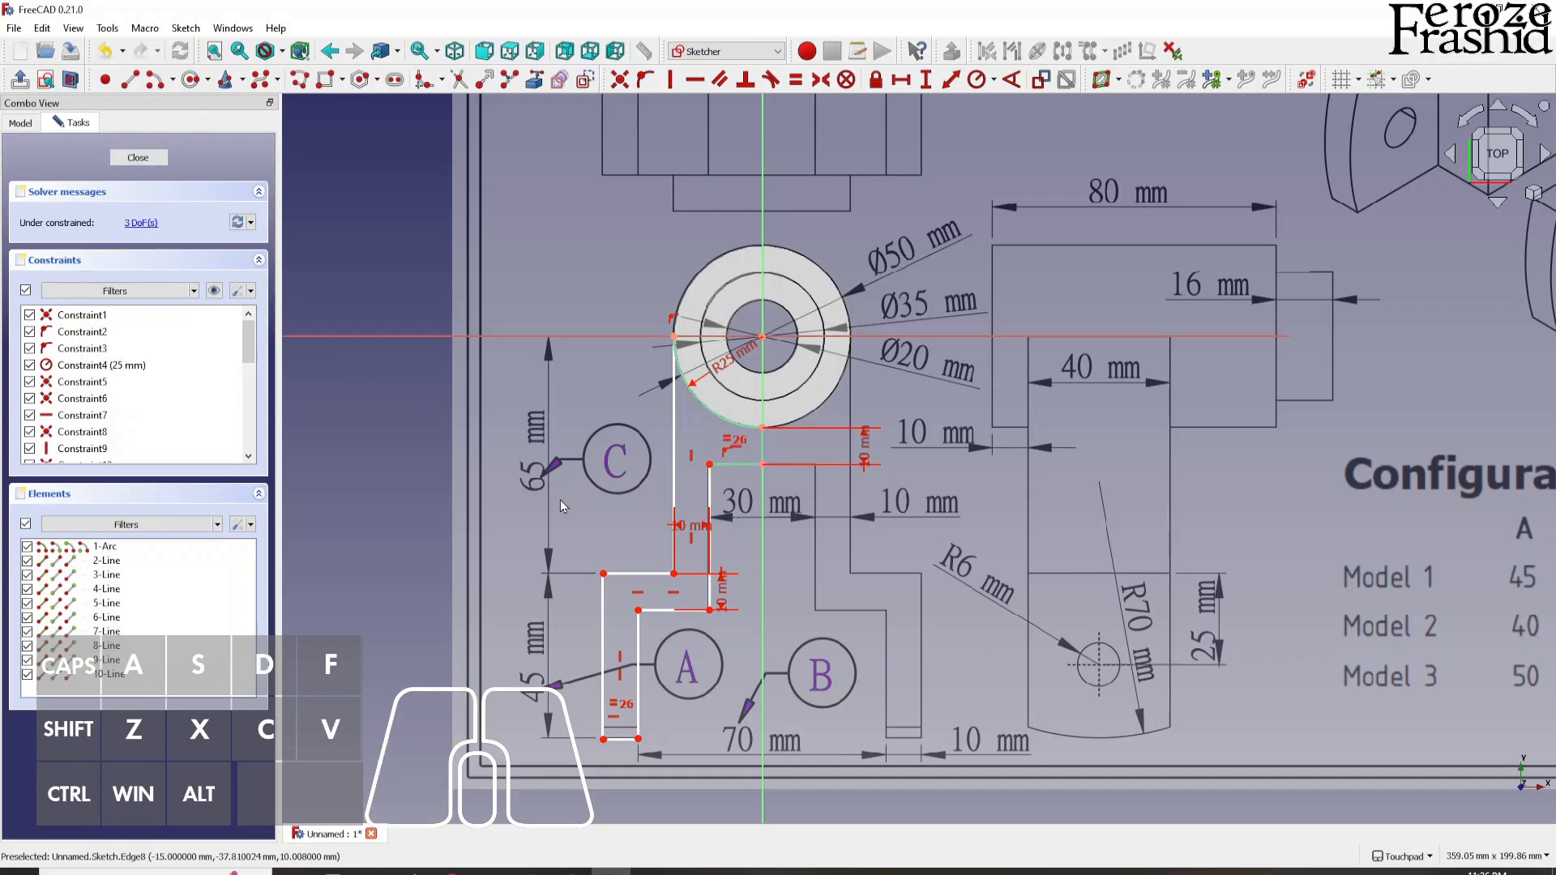
- Close the fork profile sketch and rename it sksHalfArm
click(138, 159)
click(77, 227)
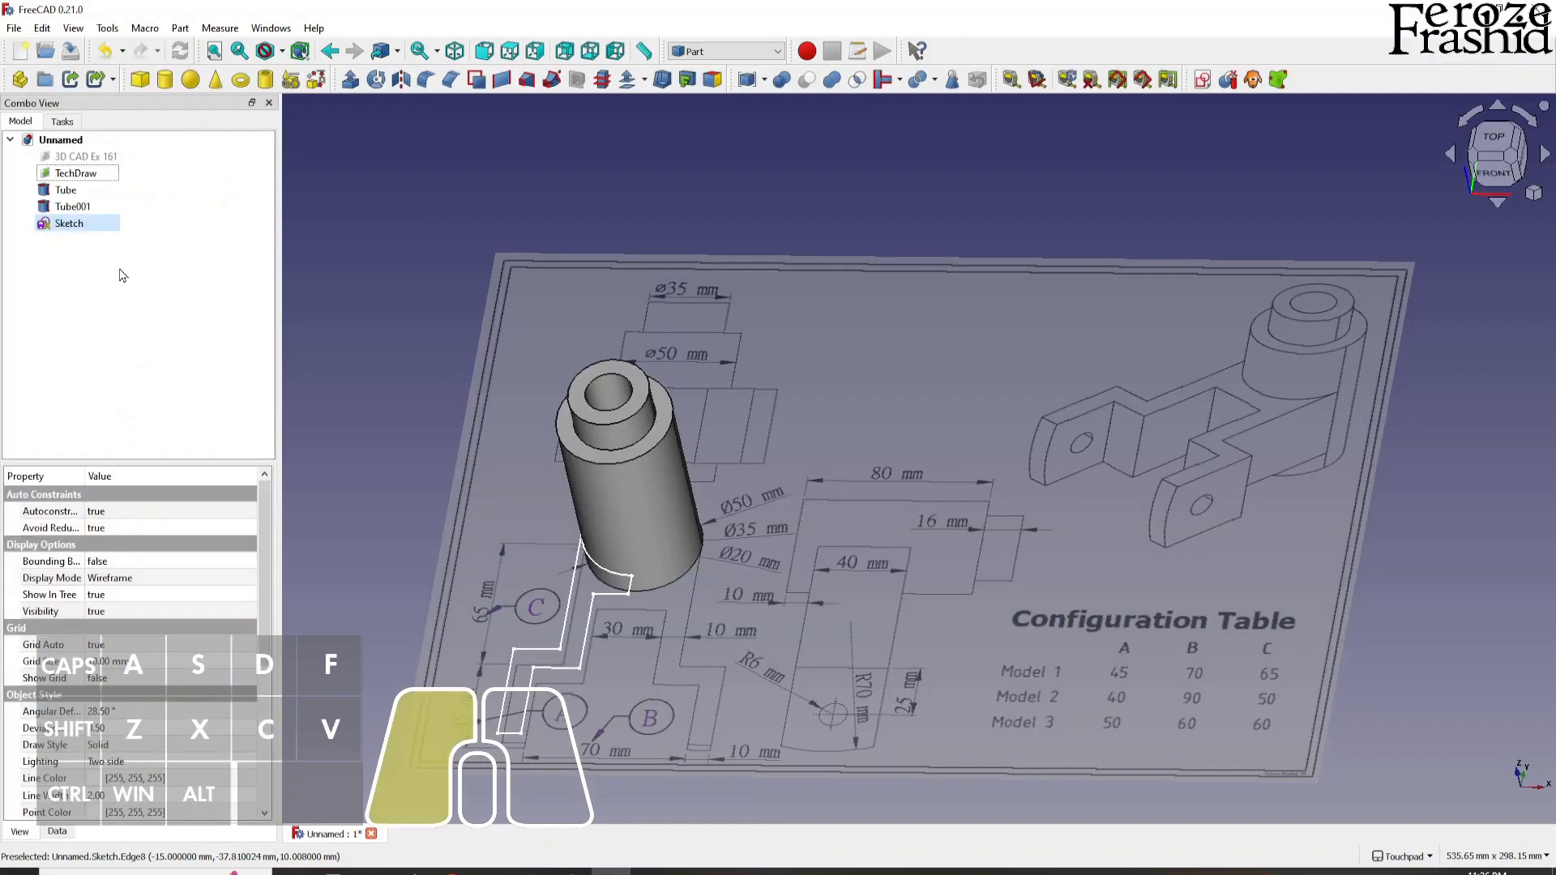
click(81, 228)
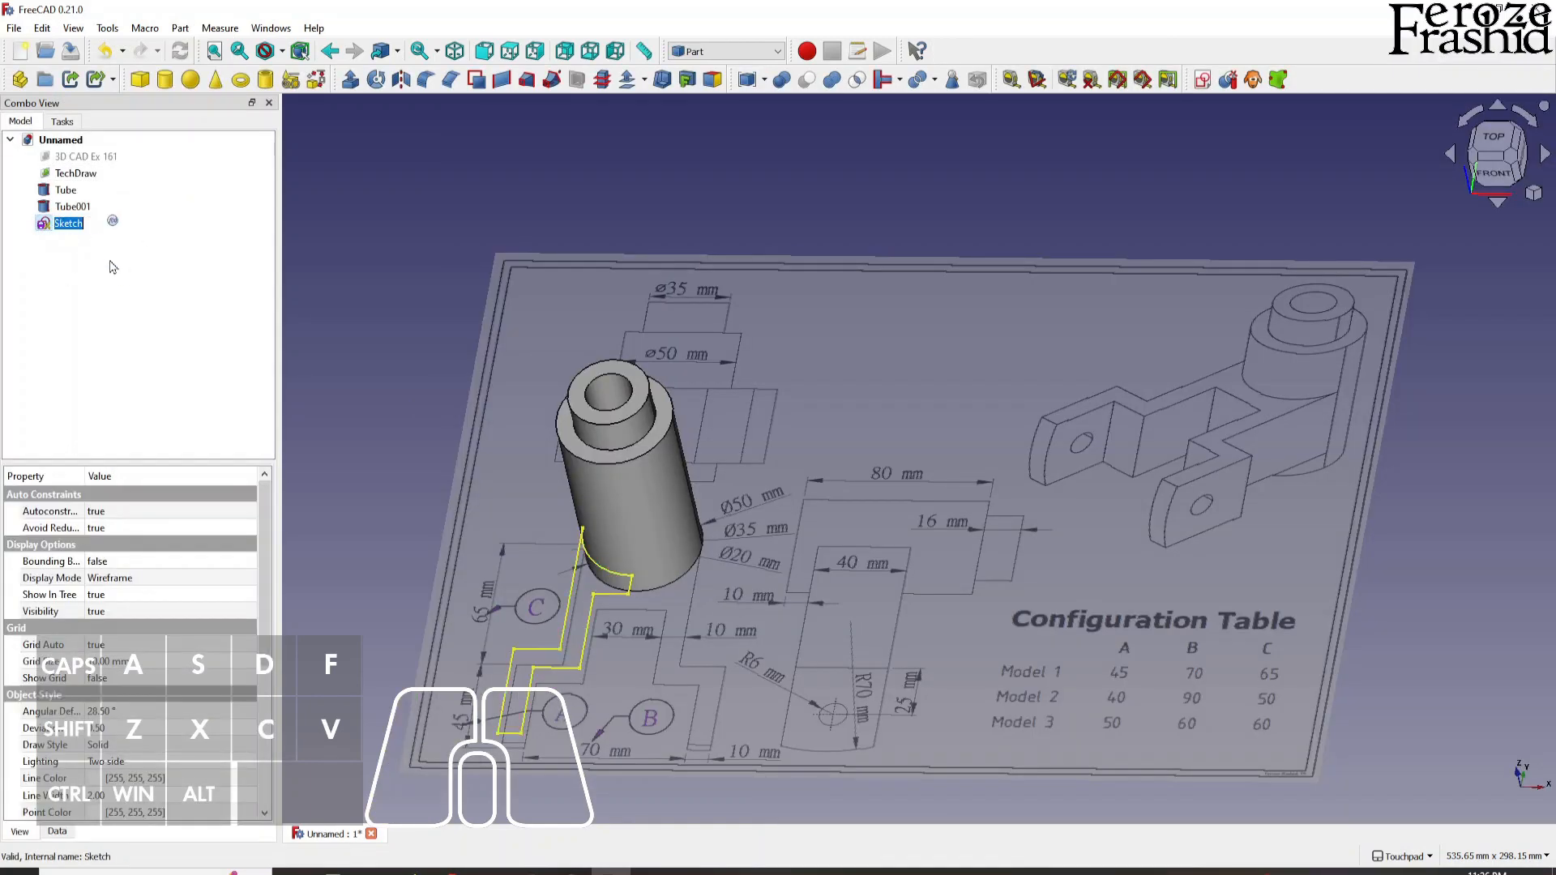
text(sksHalfArm)
key(Return)
- Rename the Tube001 object as TubeOuter
click(72, 206)
key(F2)
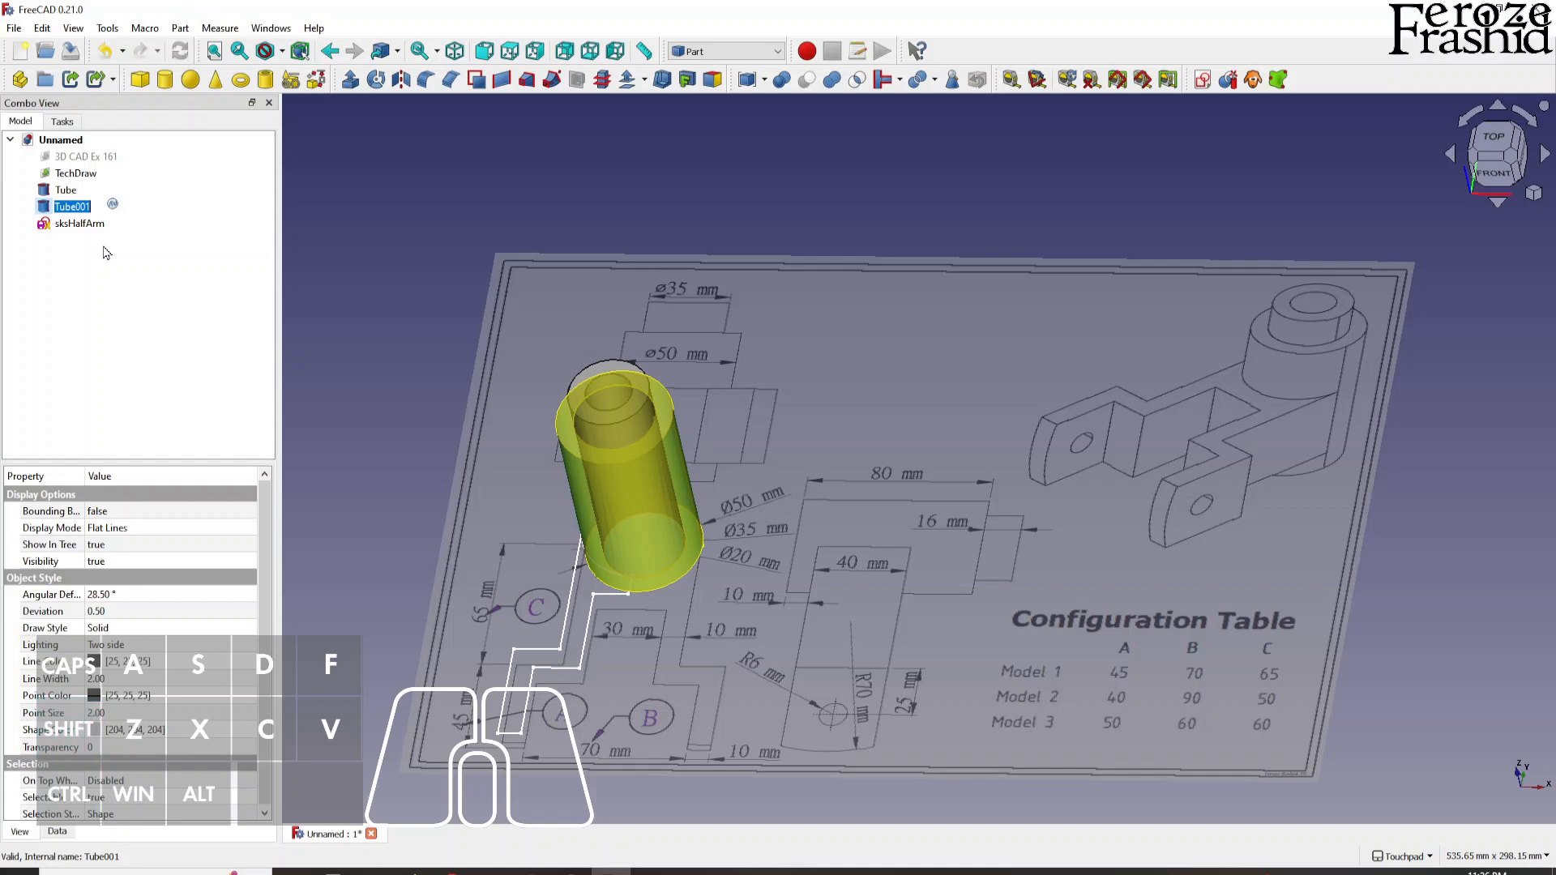
key(End)
key(BackSpace)
key(BackSpace)
text(Outer)
key(Return)
click(256, 245)
- Switch to the Spreadsheet workbench and create a new spreadsheet
click(726, 51)
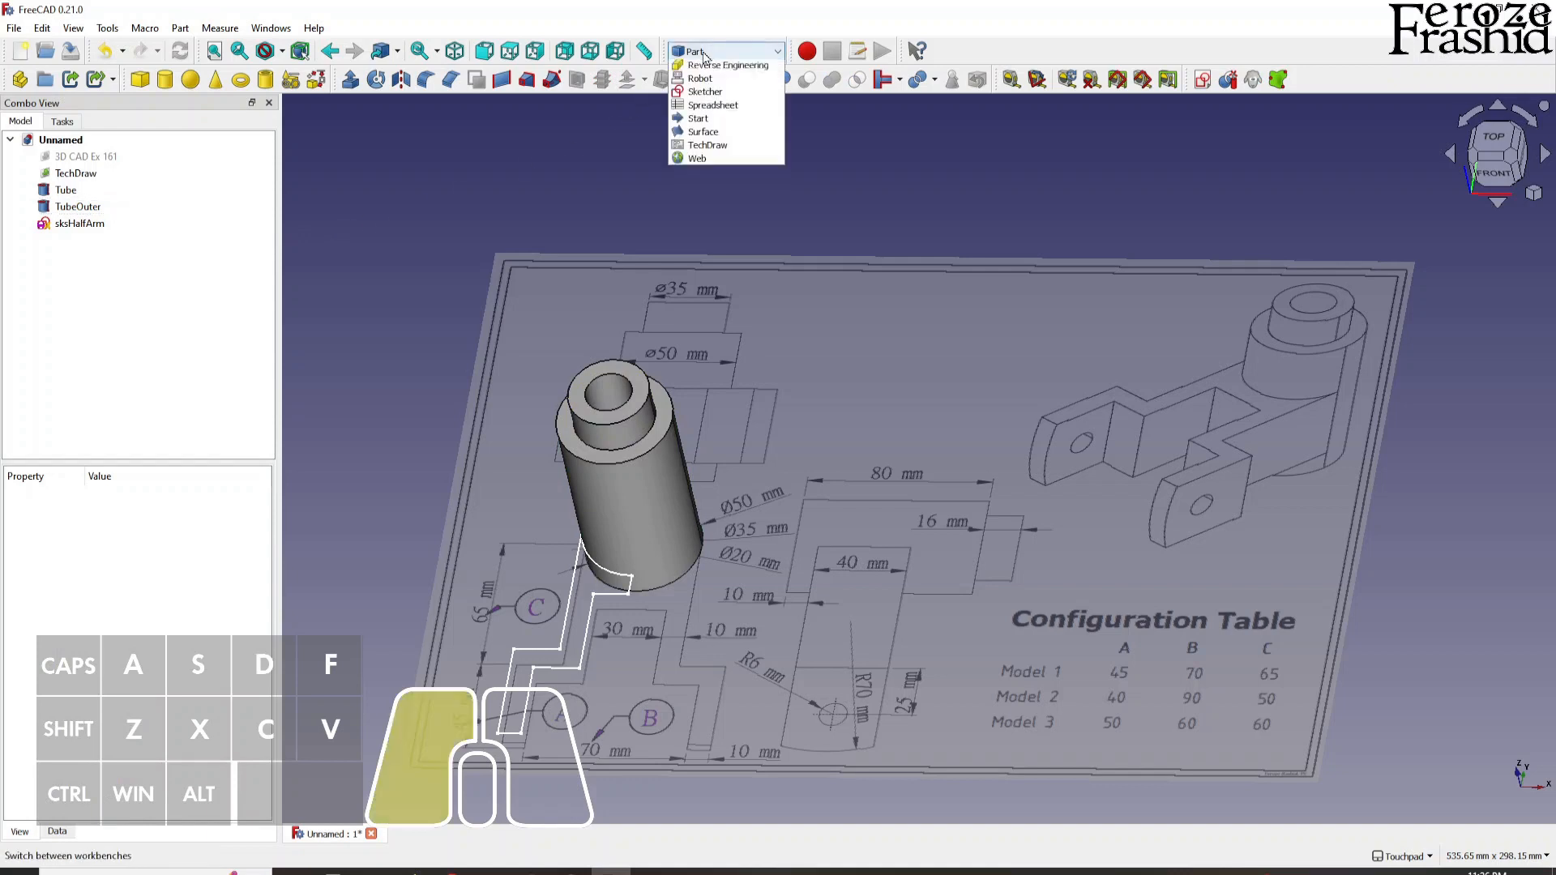
click(705, 367)
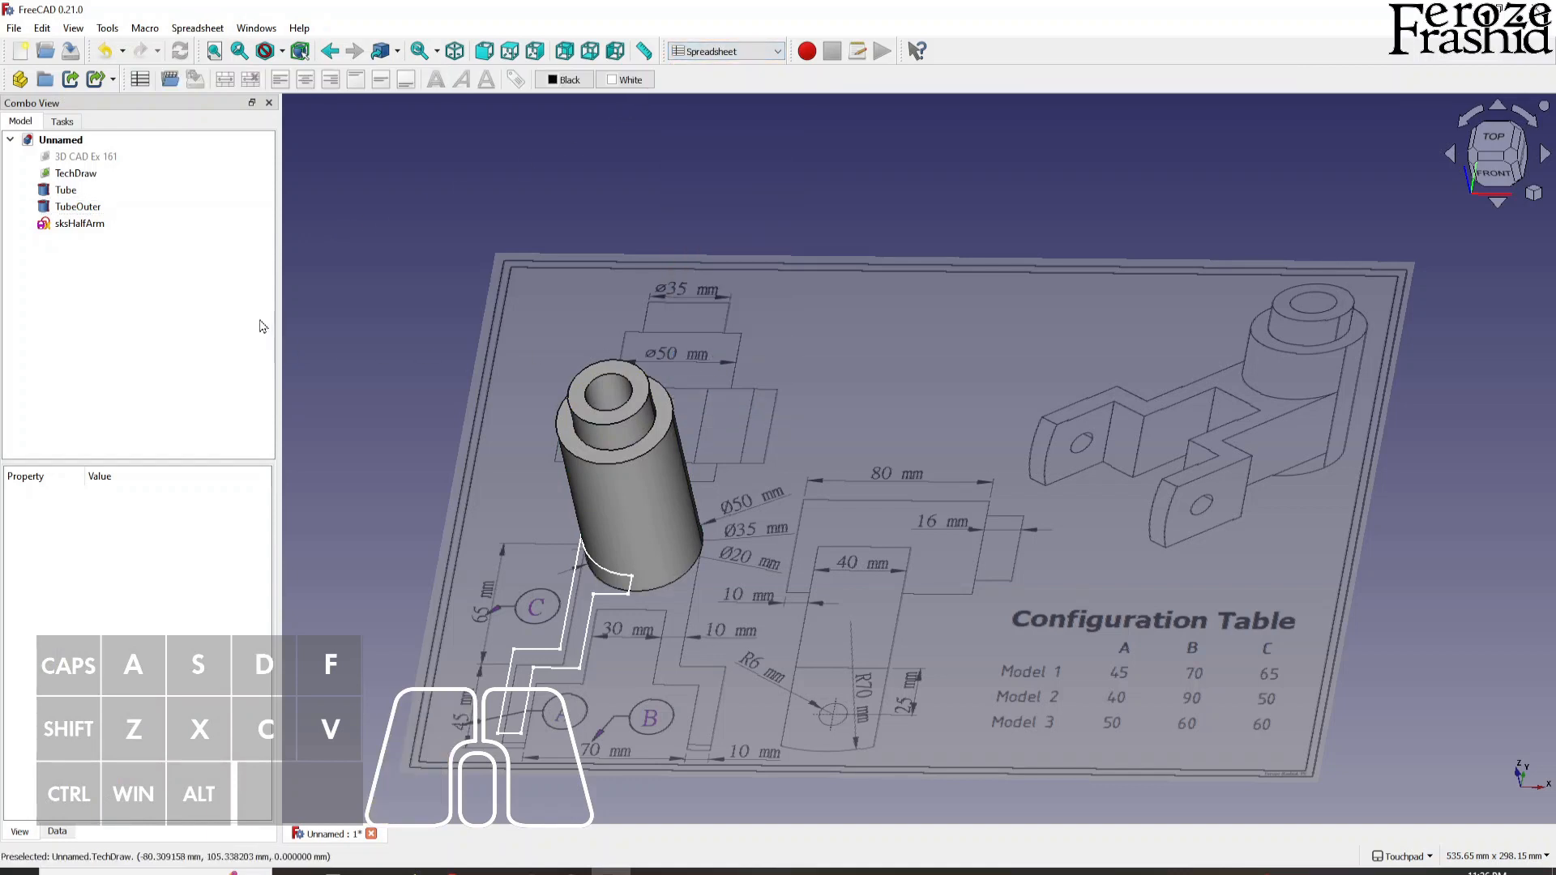
click(140, 79)
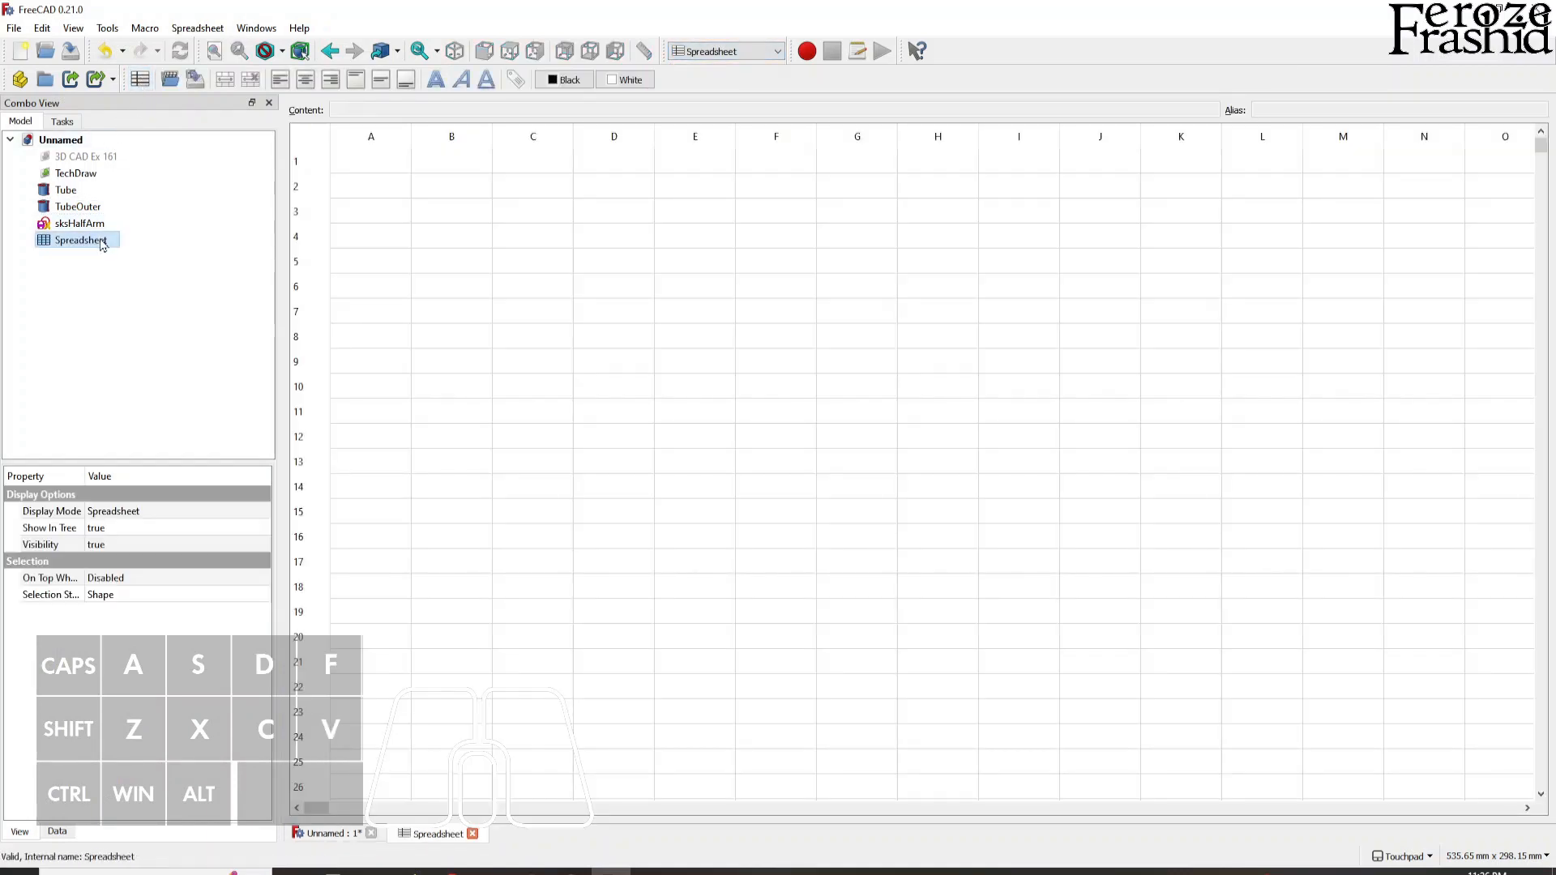
- Tile the spreadsheet and the 3D view side by side so the drawing's Configuration Table can be read
click(256, 28)
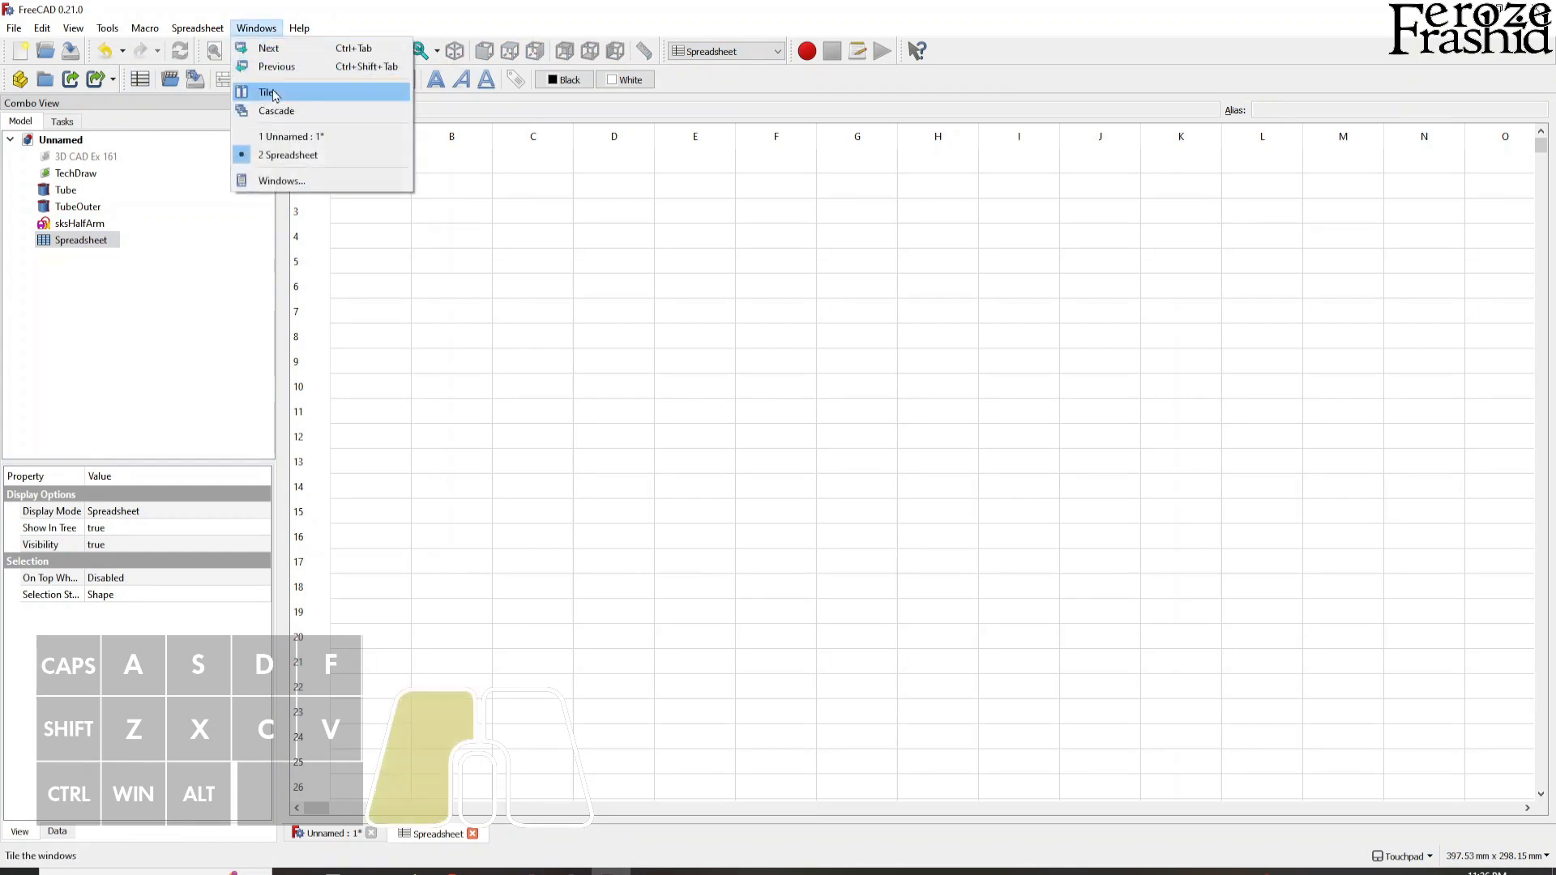
click(275, 92)
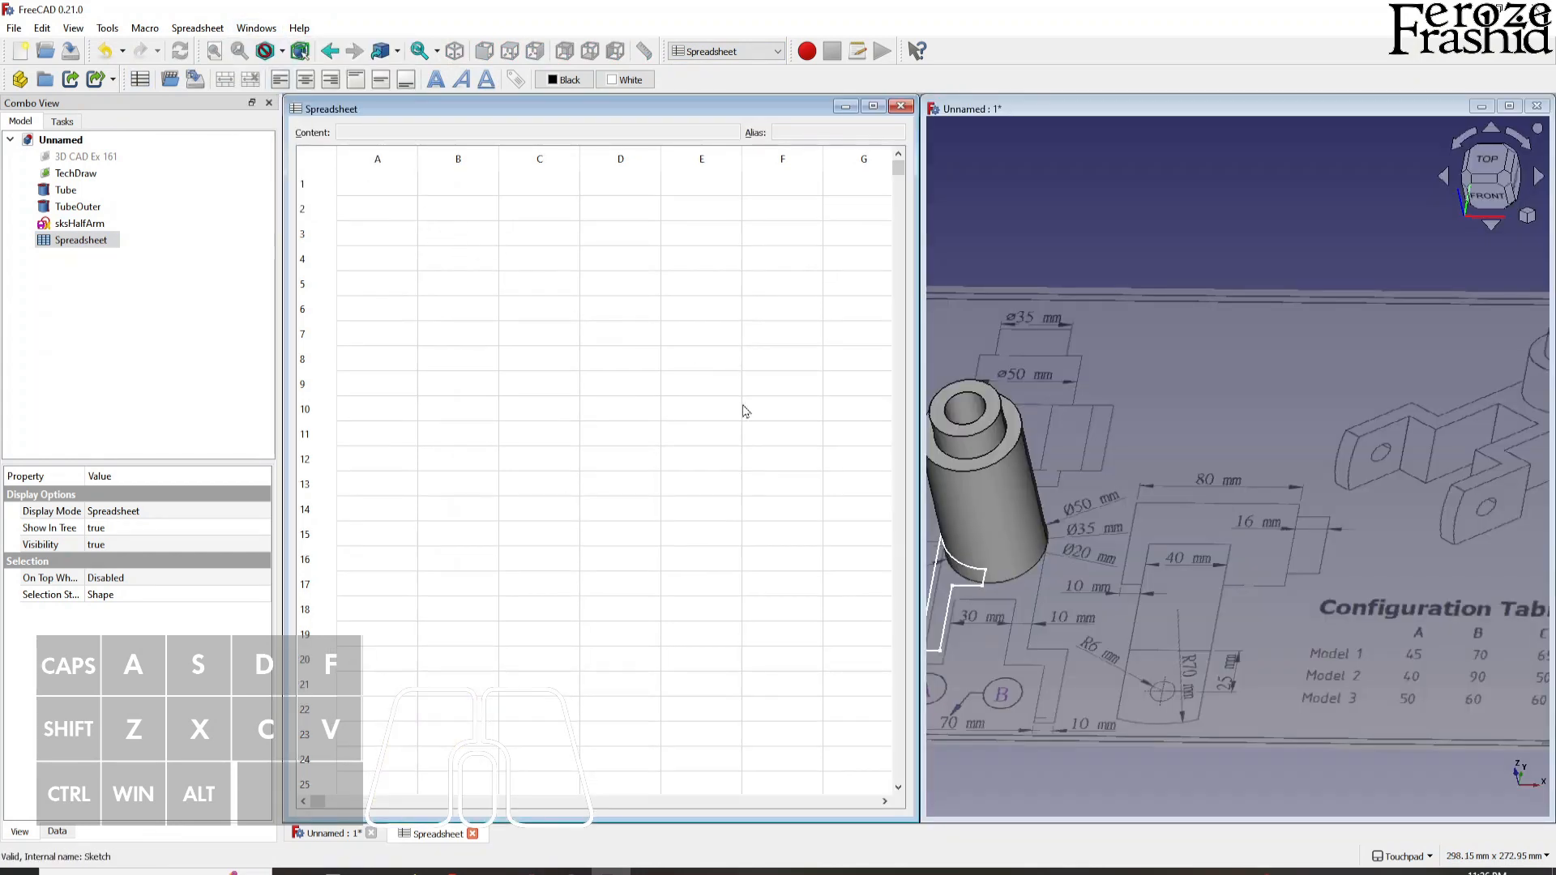
shift+middle_drag(1472, 634, 1360, 585)
scroll(1310, 609, up, 2)
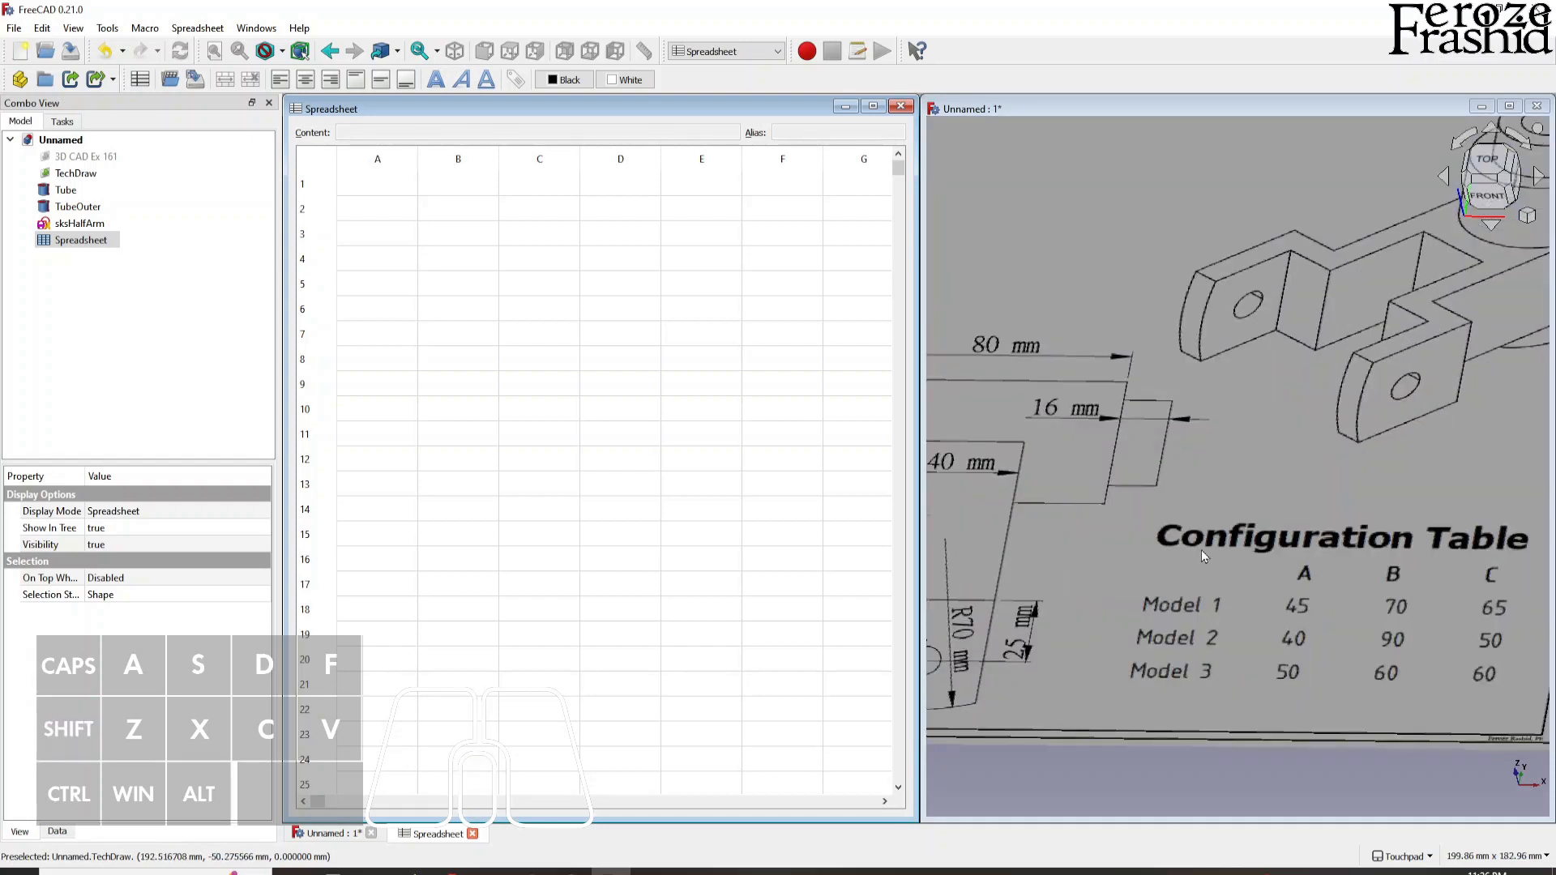
click(435, 238)
text(A)
key(Return)
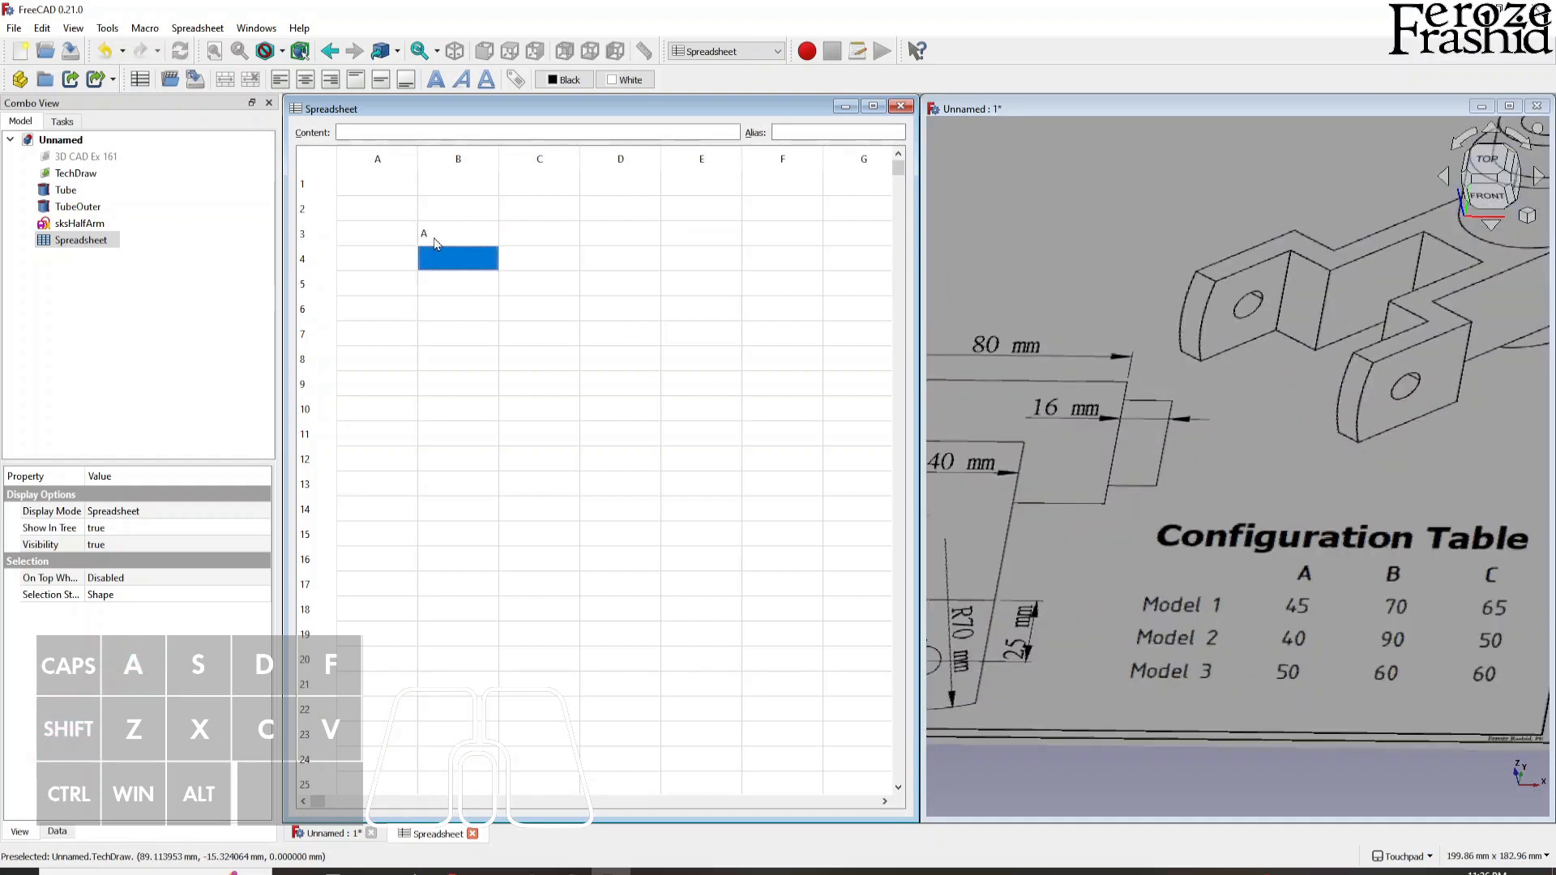
text(B)
key(Return)
text(V)
key(Return)
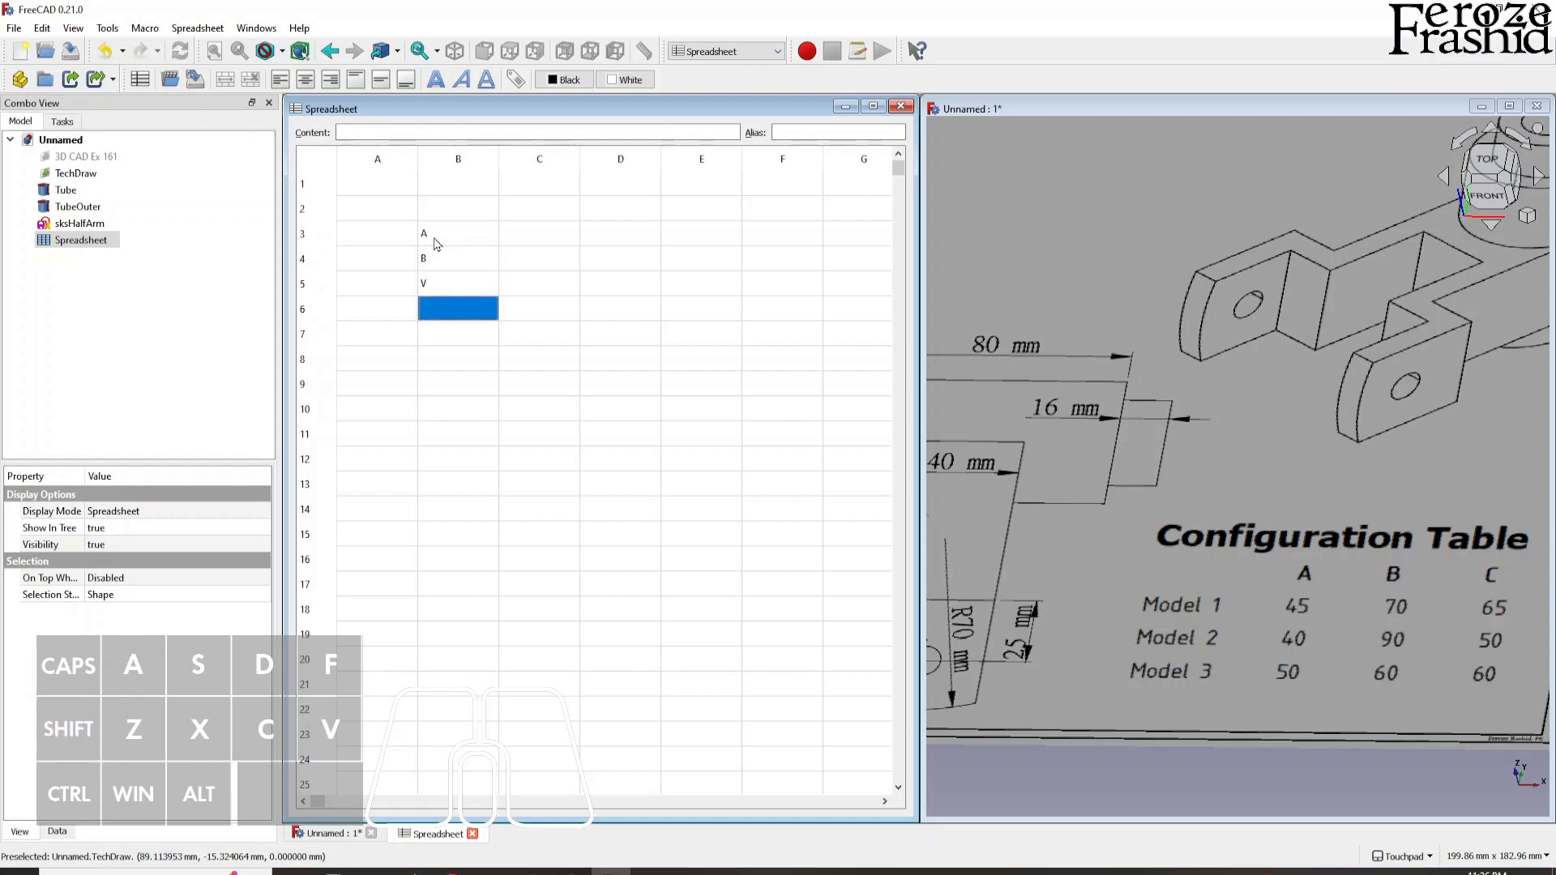
key(shift+Return)
text(C)
key(Return)
drag(535, 237, 533, 287)
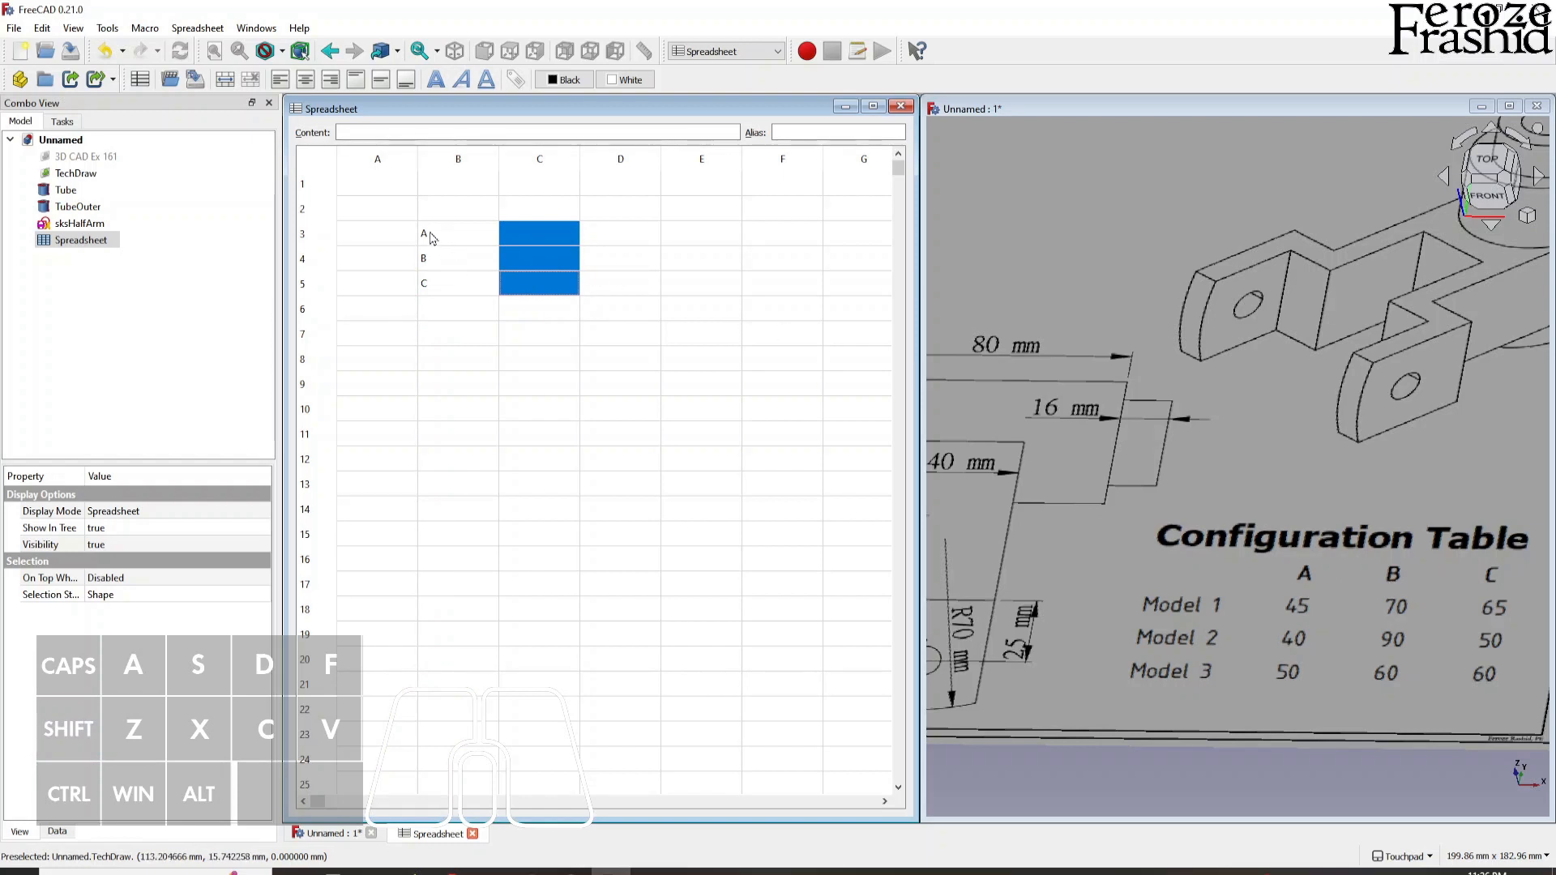
drag(430, 237, 519, 297)
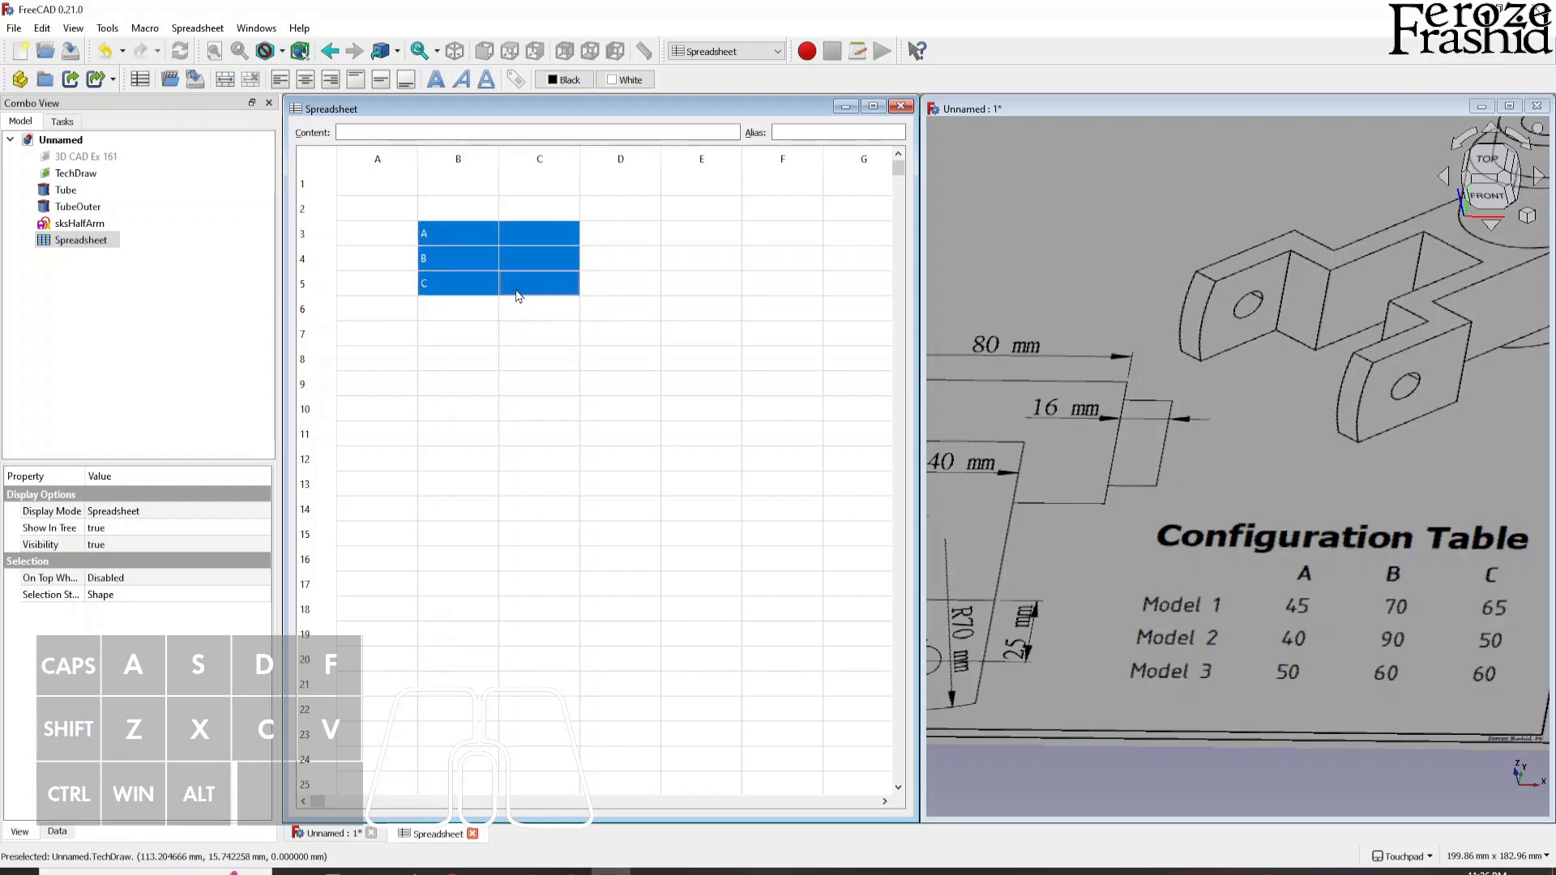
click(587, 346)
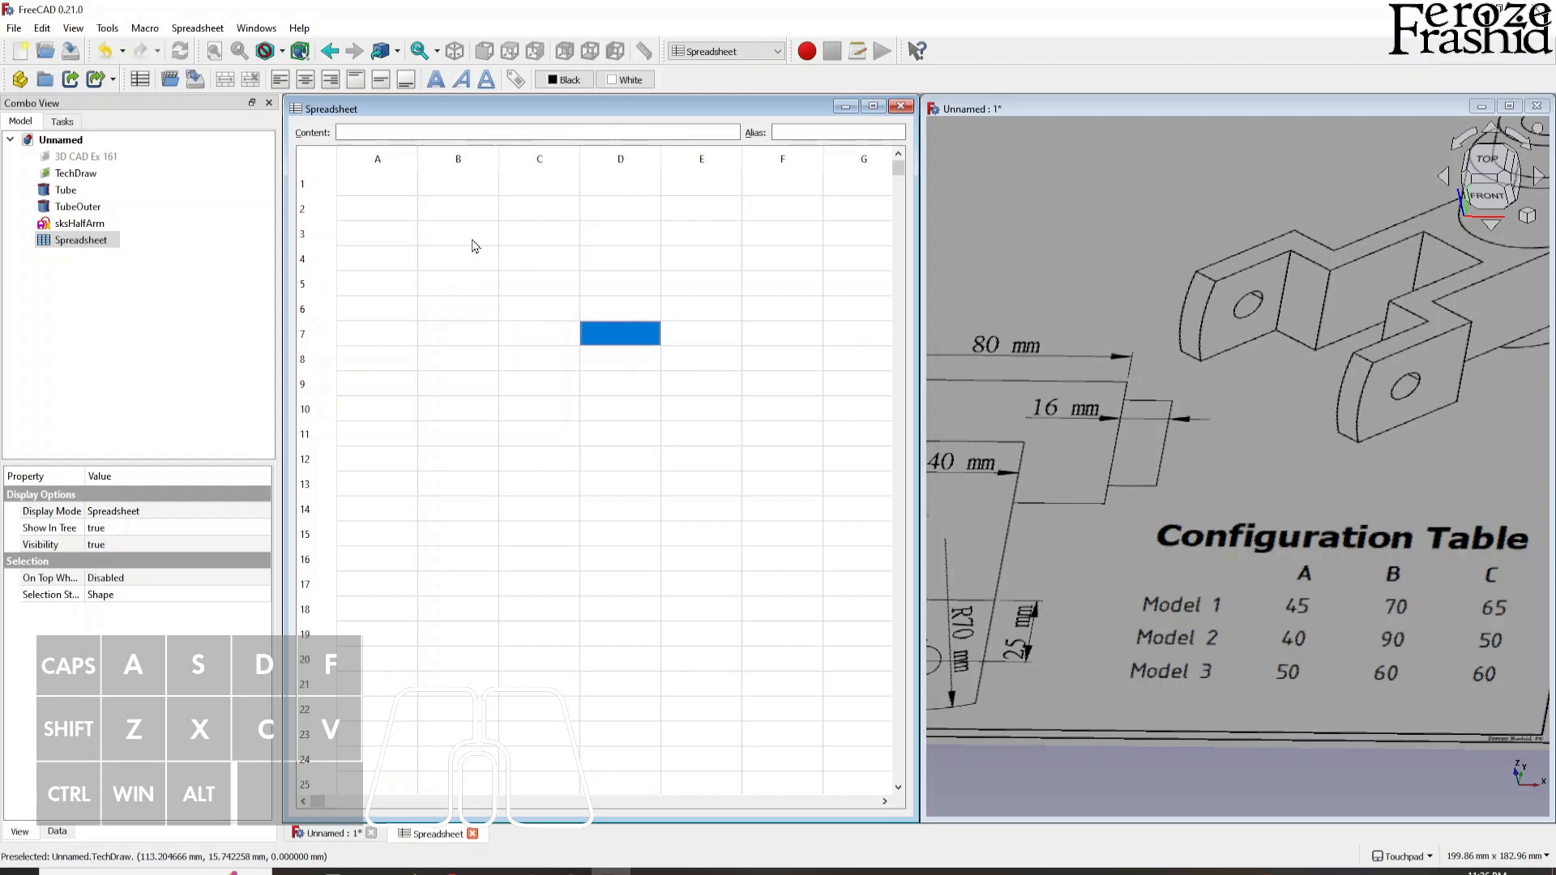
- Enter the column headings A, B and C in cells B3, C3 and D3
click(472, 240)
text(A)
key(Return)
key(Up)
key(Right)
text(B)
key(Return)
key(Up)
key(Right)
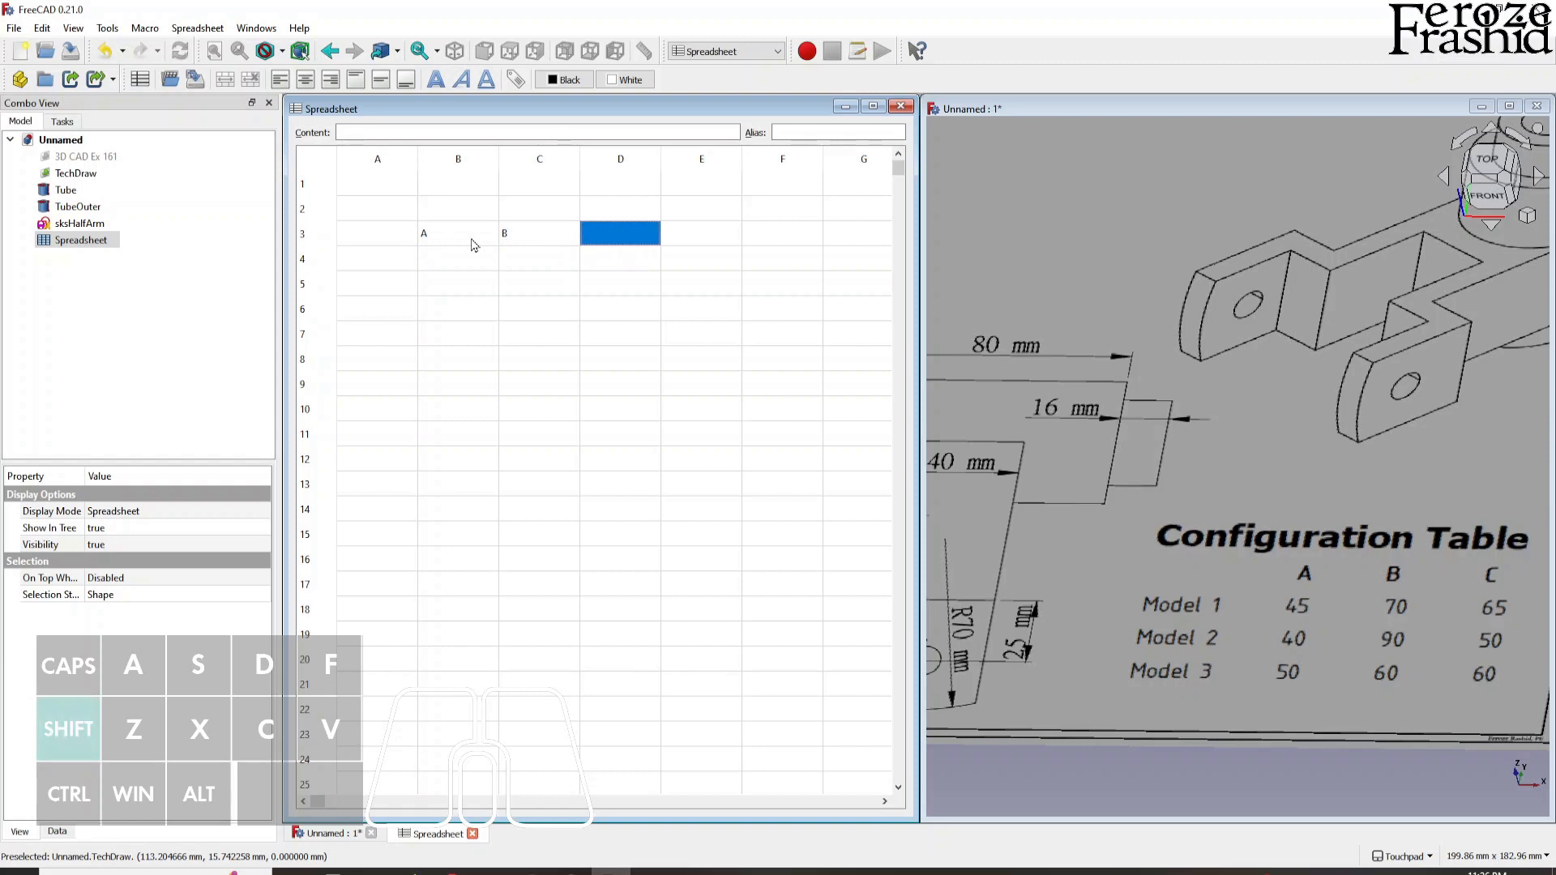
text(C)
key(Return)
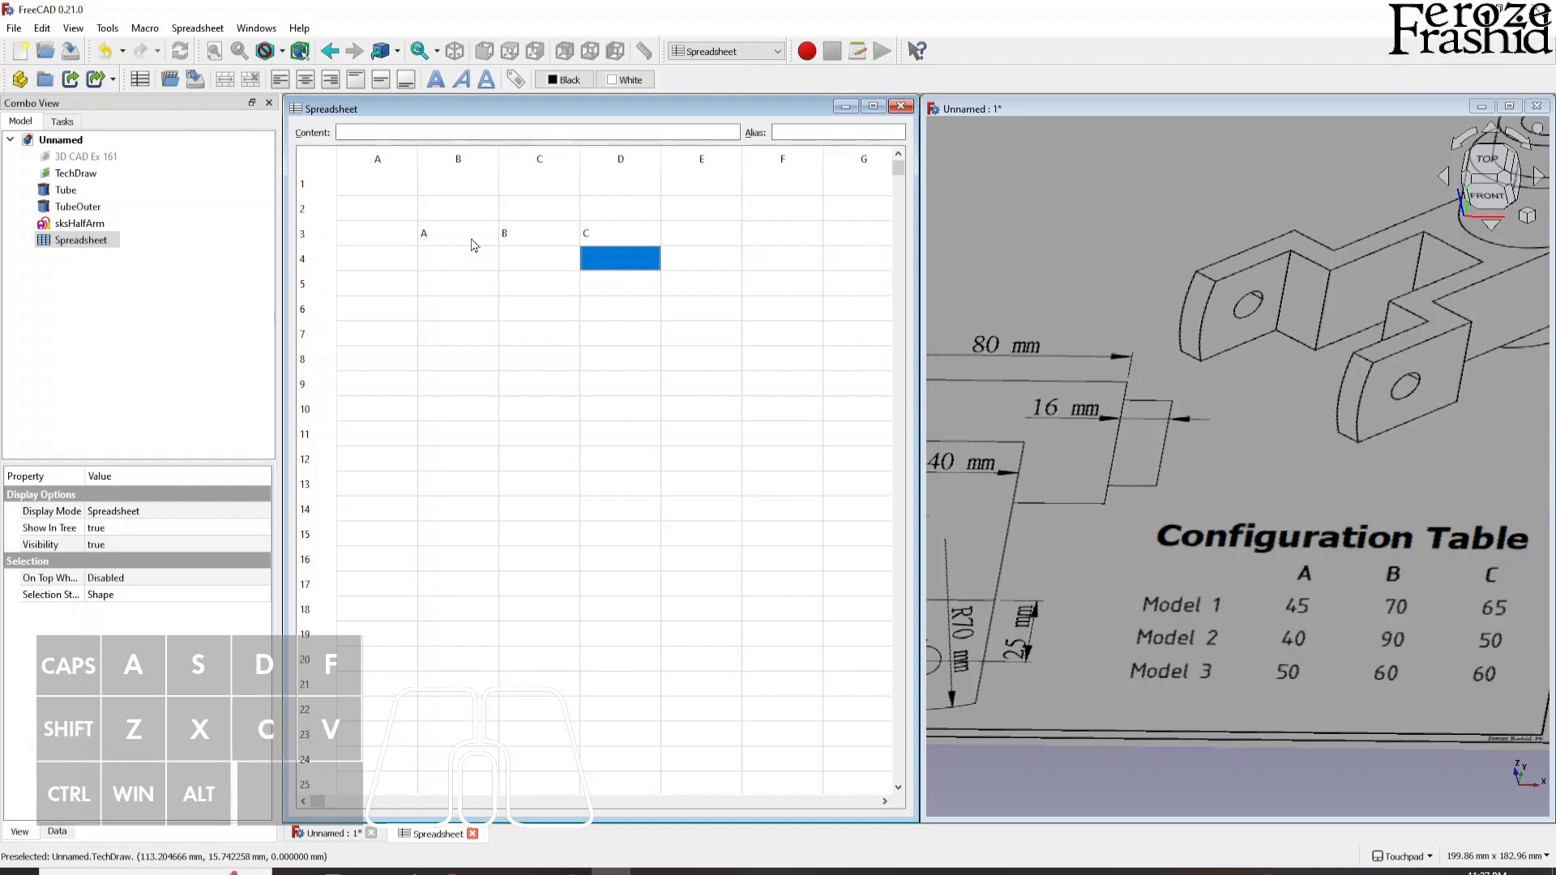
- Label the row below the headings as Default in cell A4
click(468, 263)
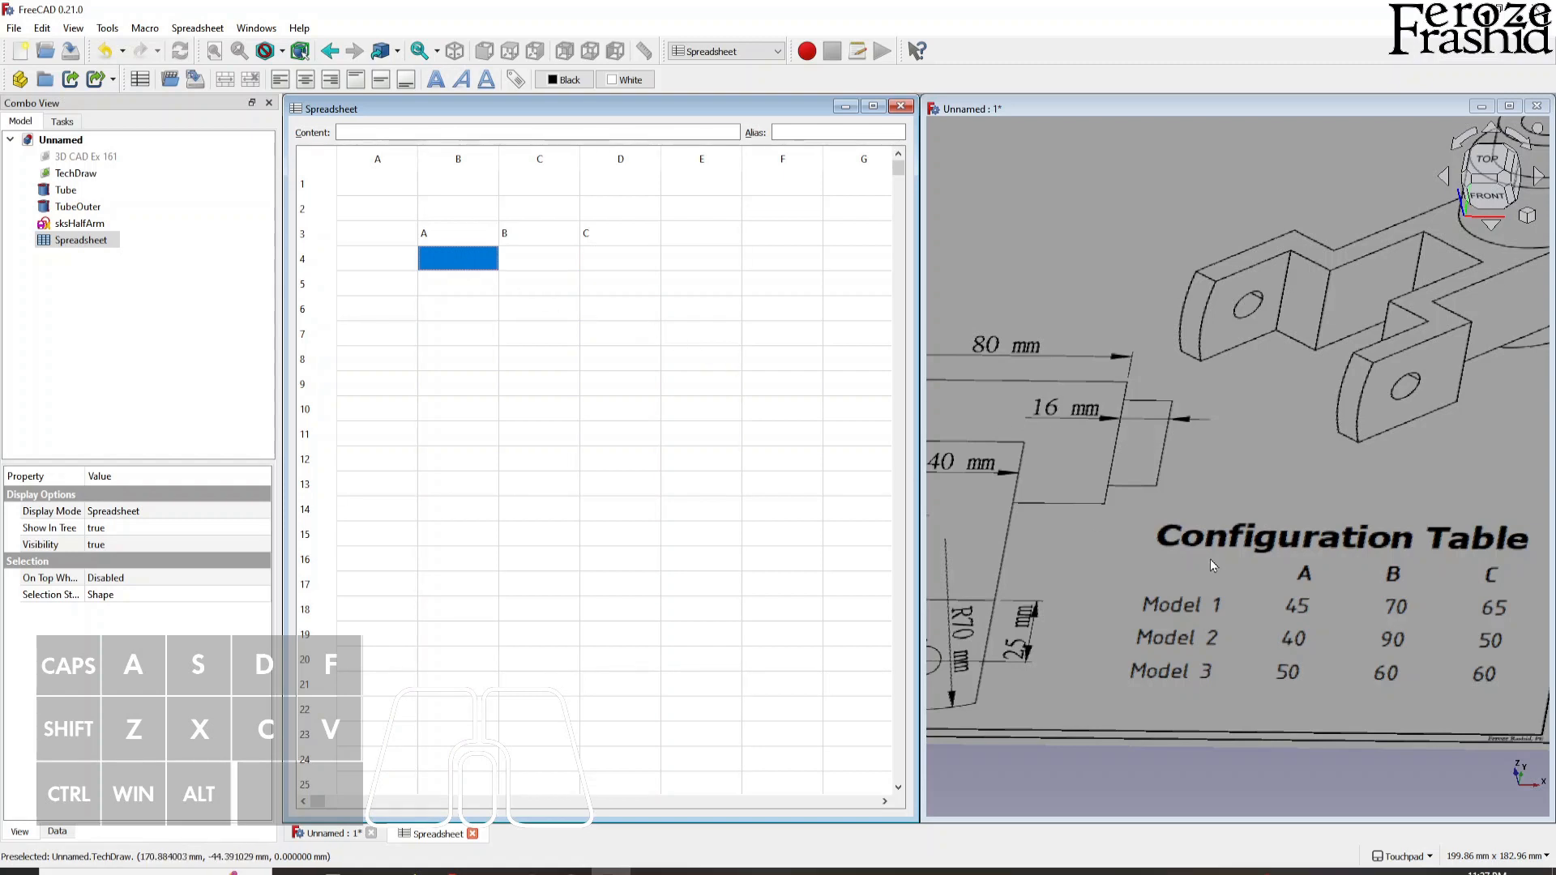
click(377, 270)
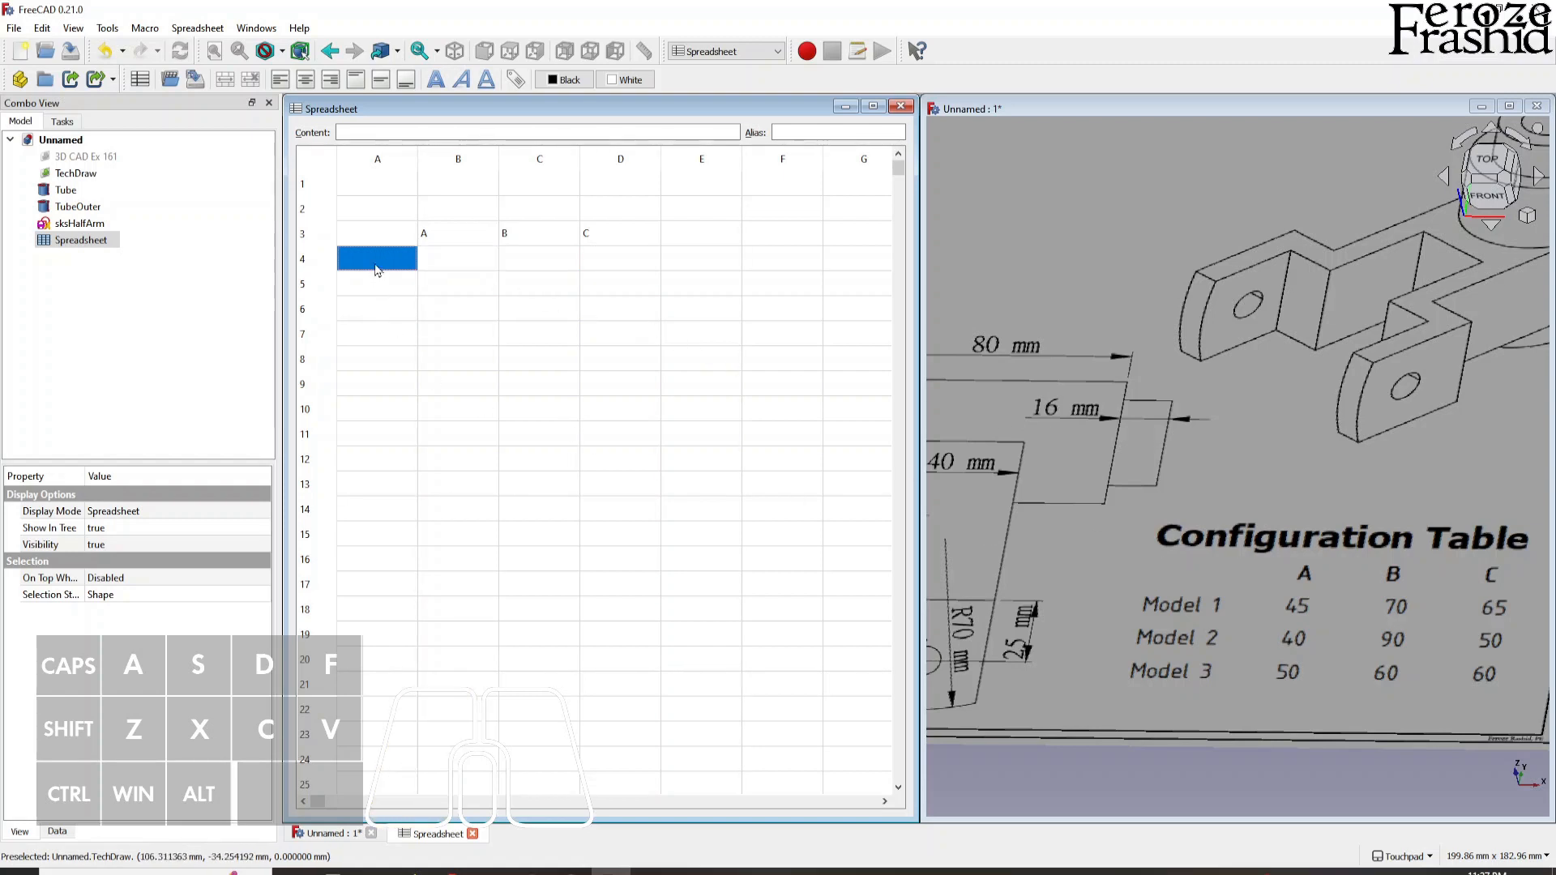
text(Def)
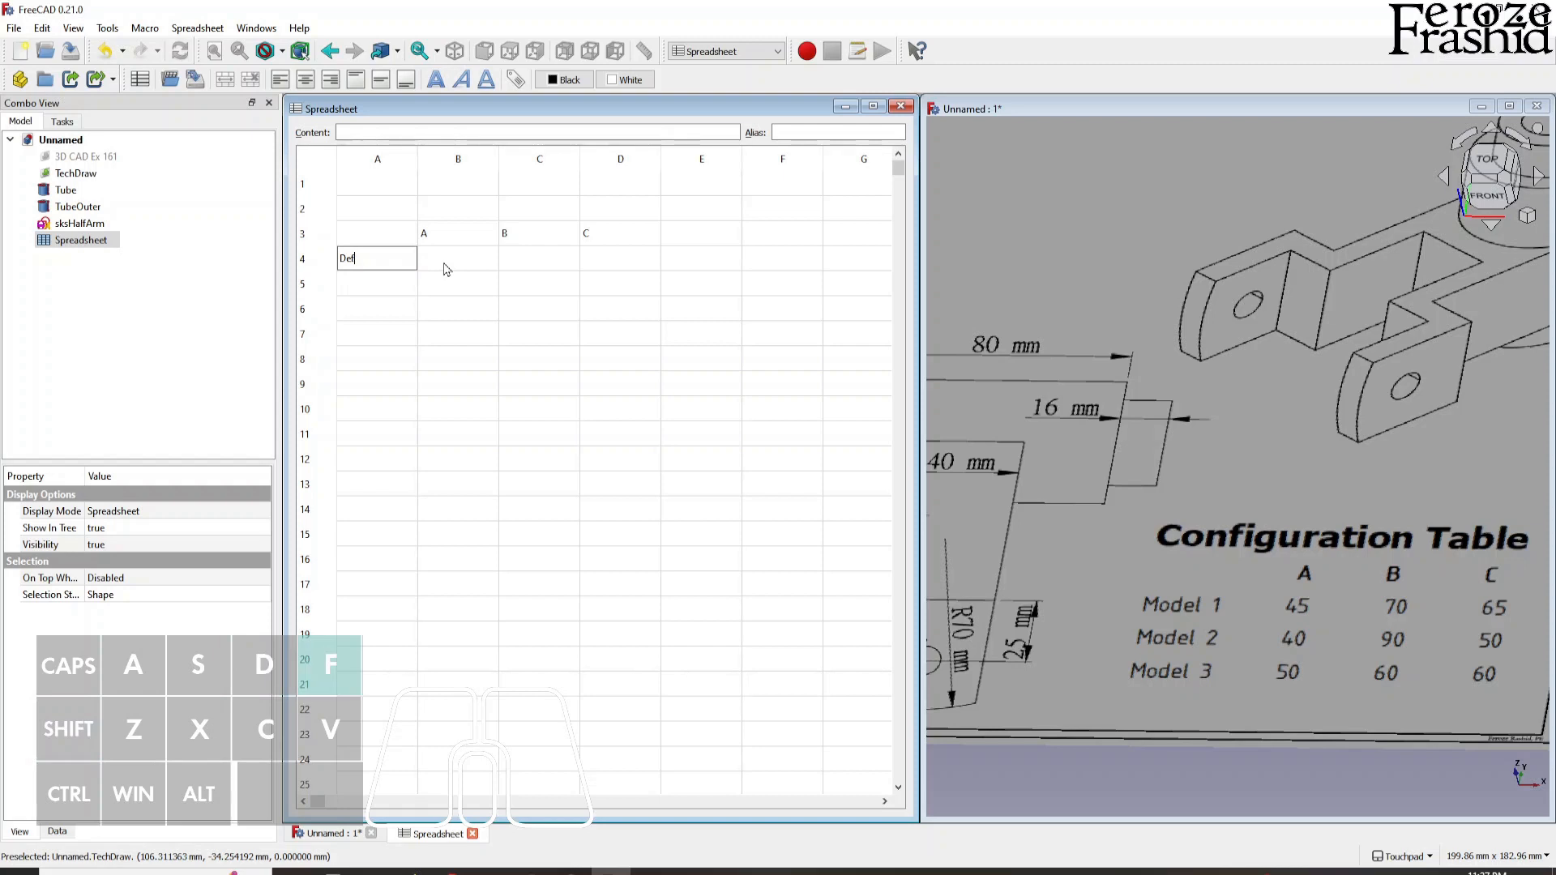
text(ault)
key(Return)
- Fill the Default row with 45 under A, 70 under B and 65 under C
click(444, 270)
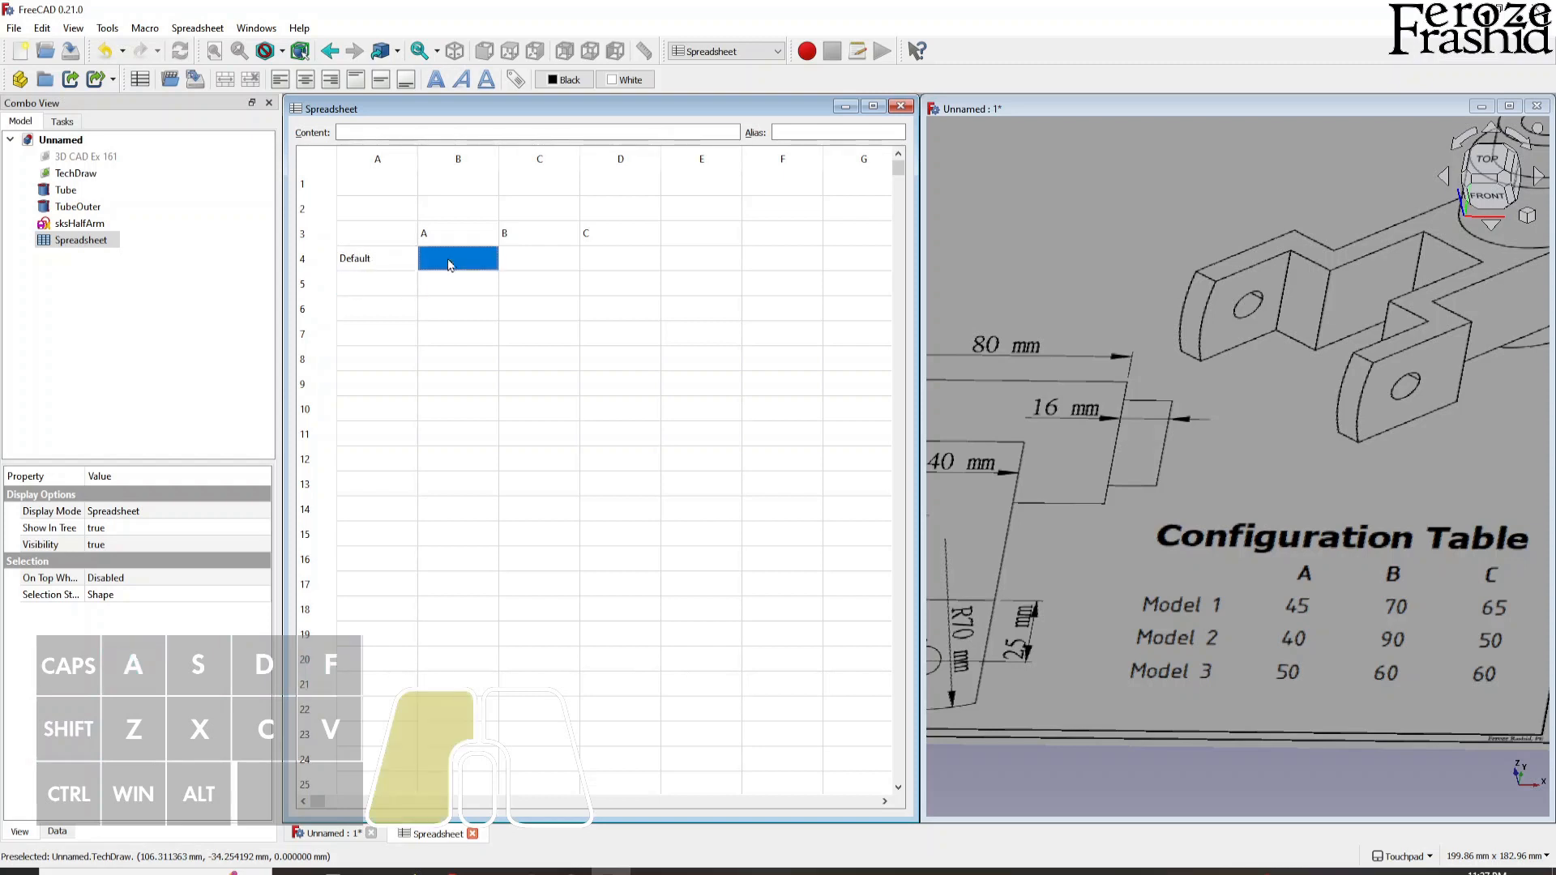
text(45)
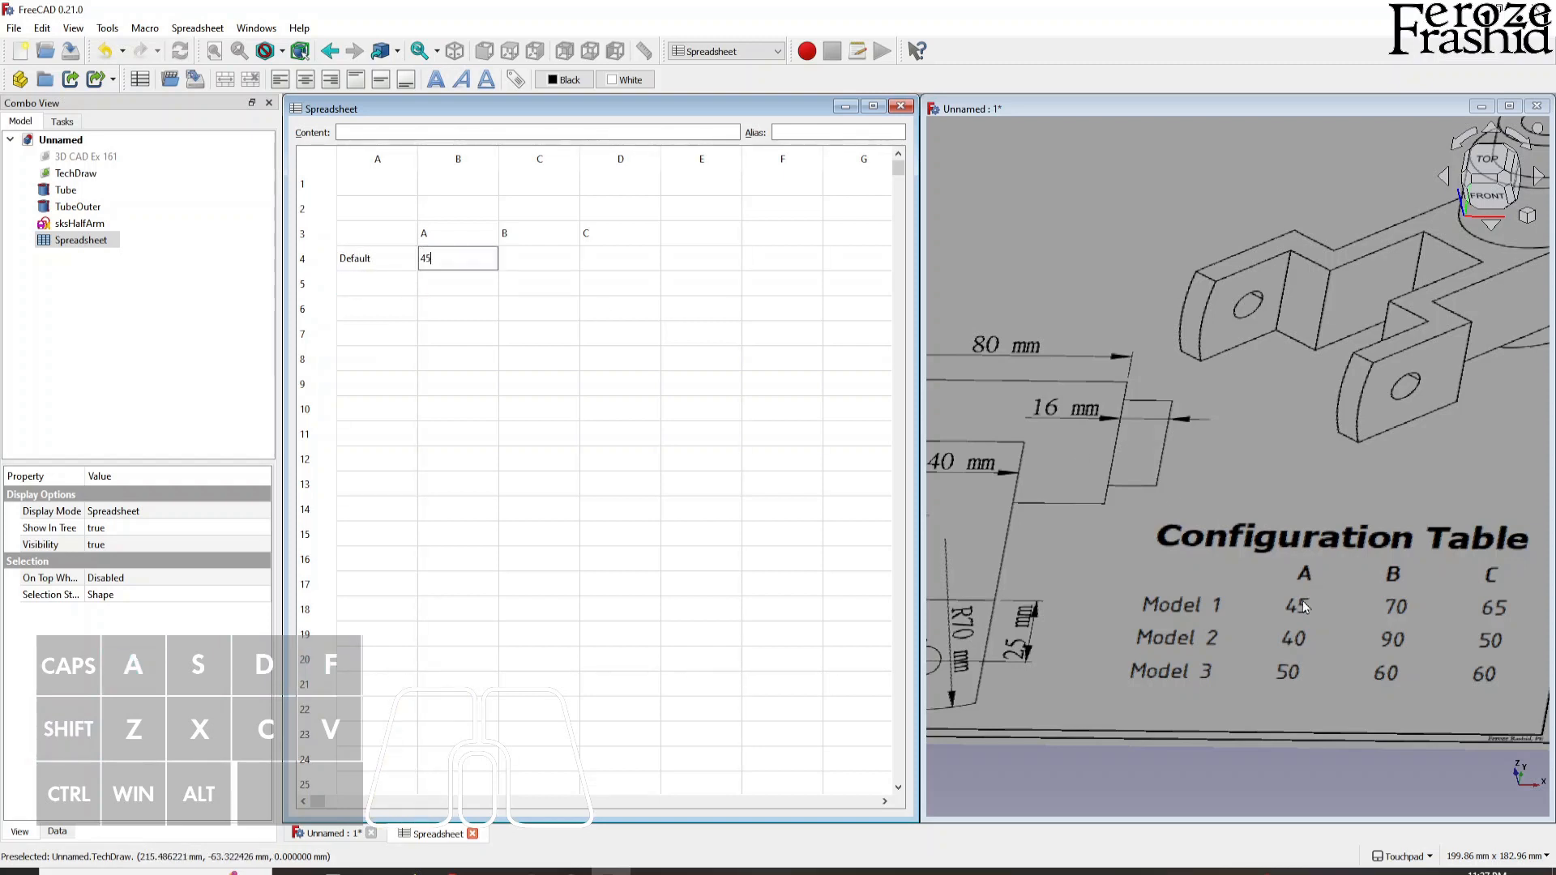
key(Tab)
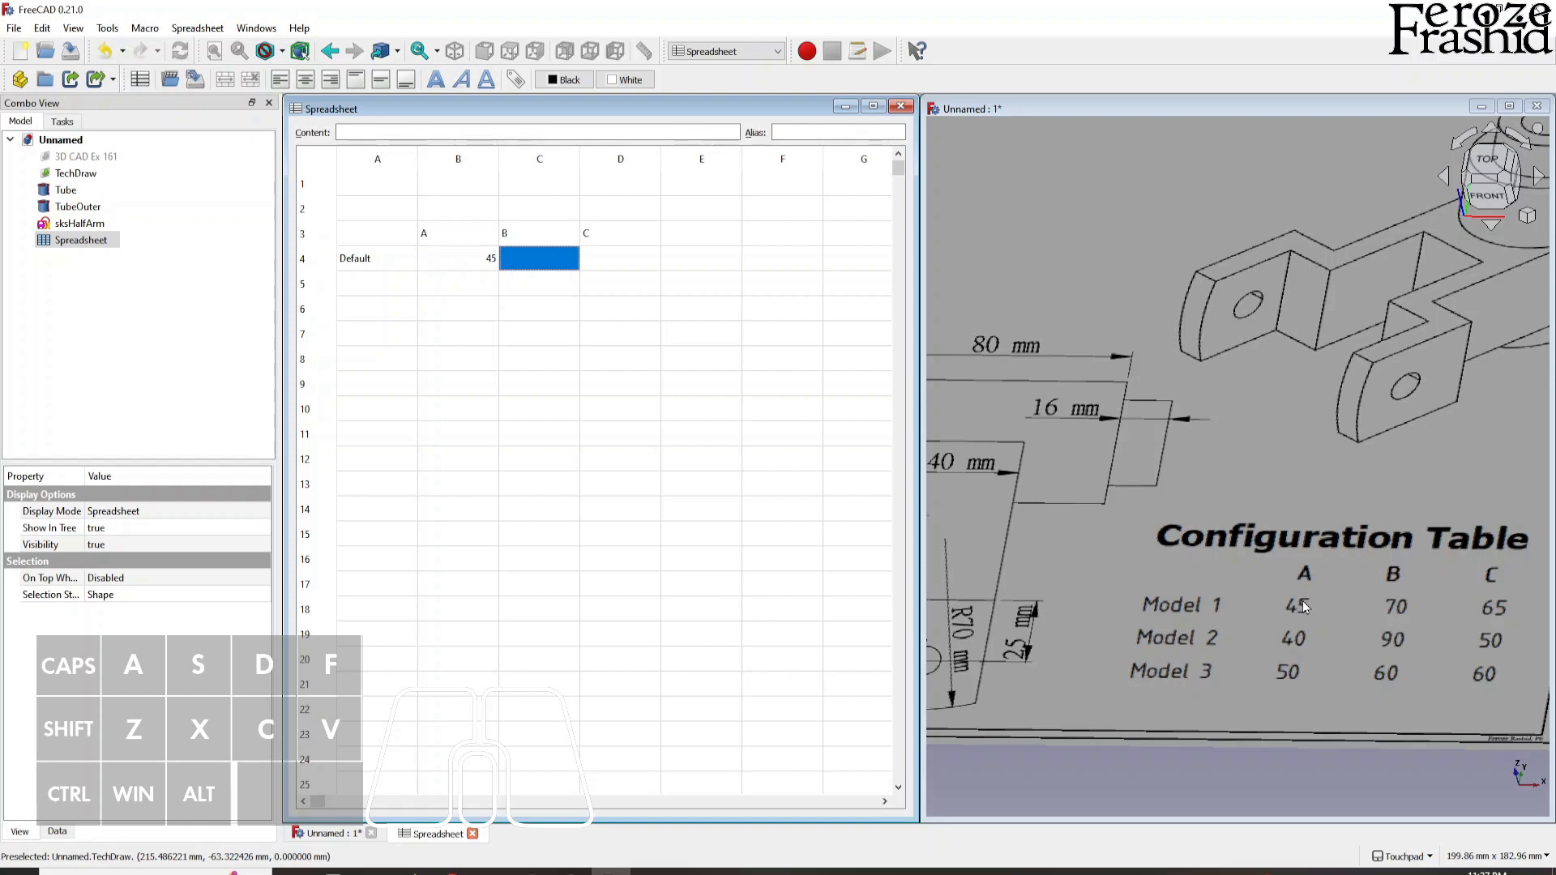
text(70)
key(Return)
key(Up)
key(Right)
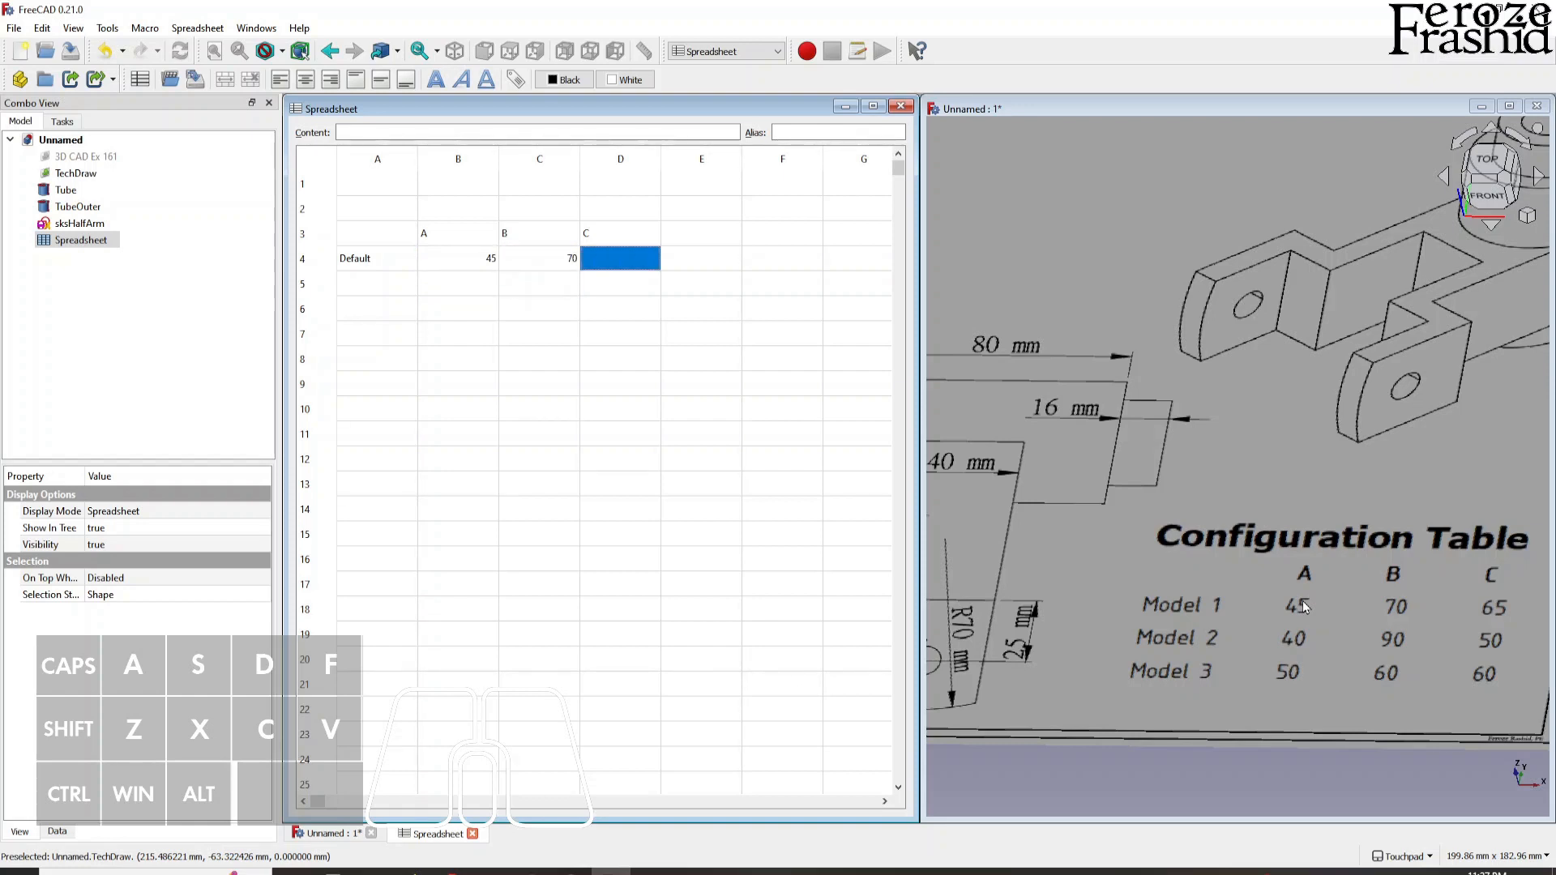
text(65)
key(Return)
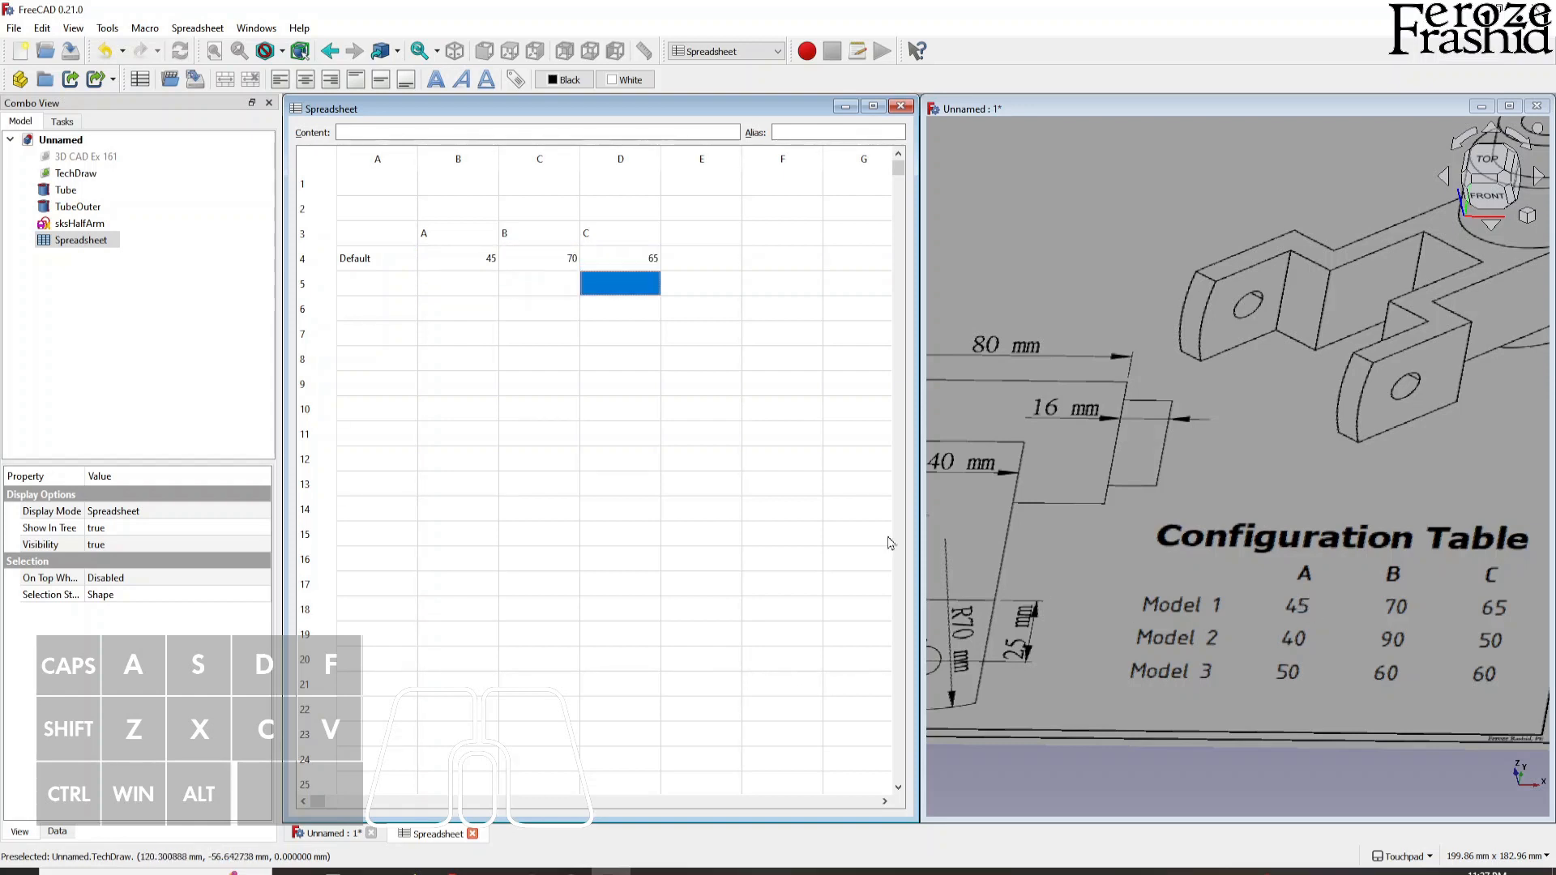
- Give the Default value under A, cell B4, the alias Aa
click(466, 261)
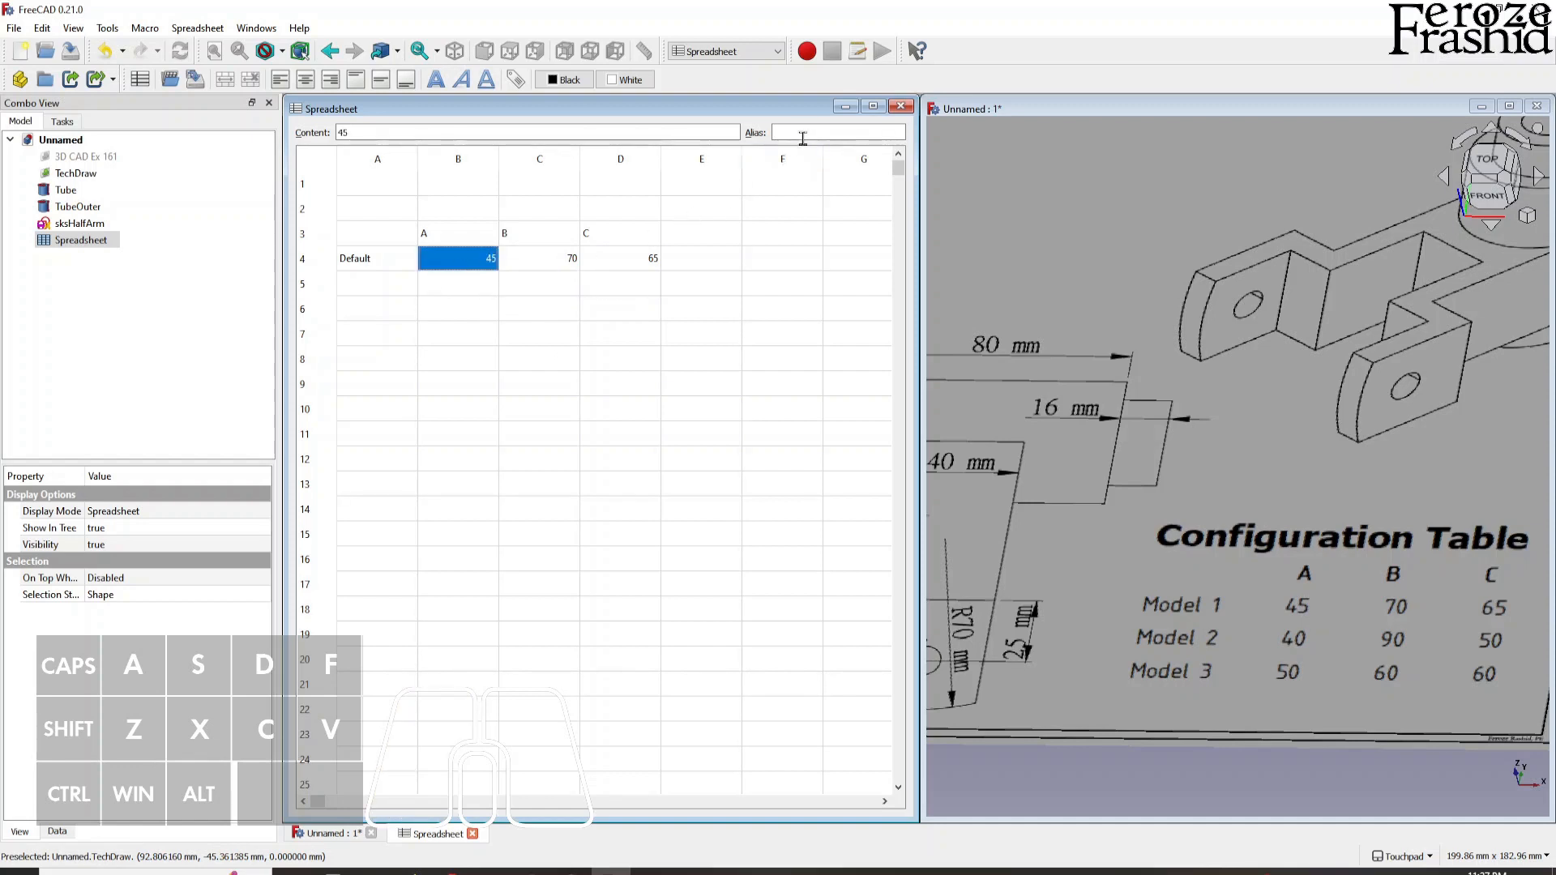
click(803, 135)
text(A)
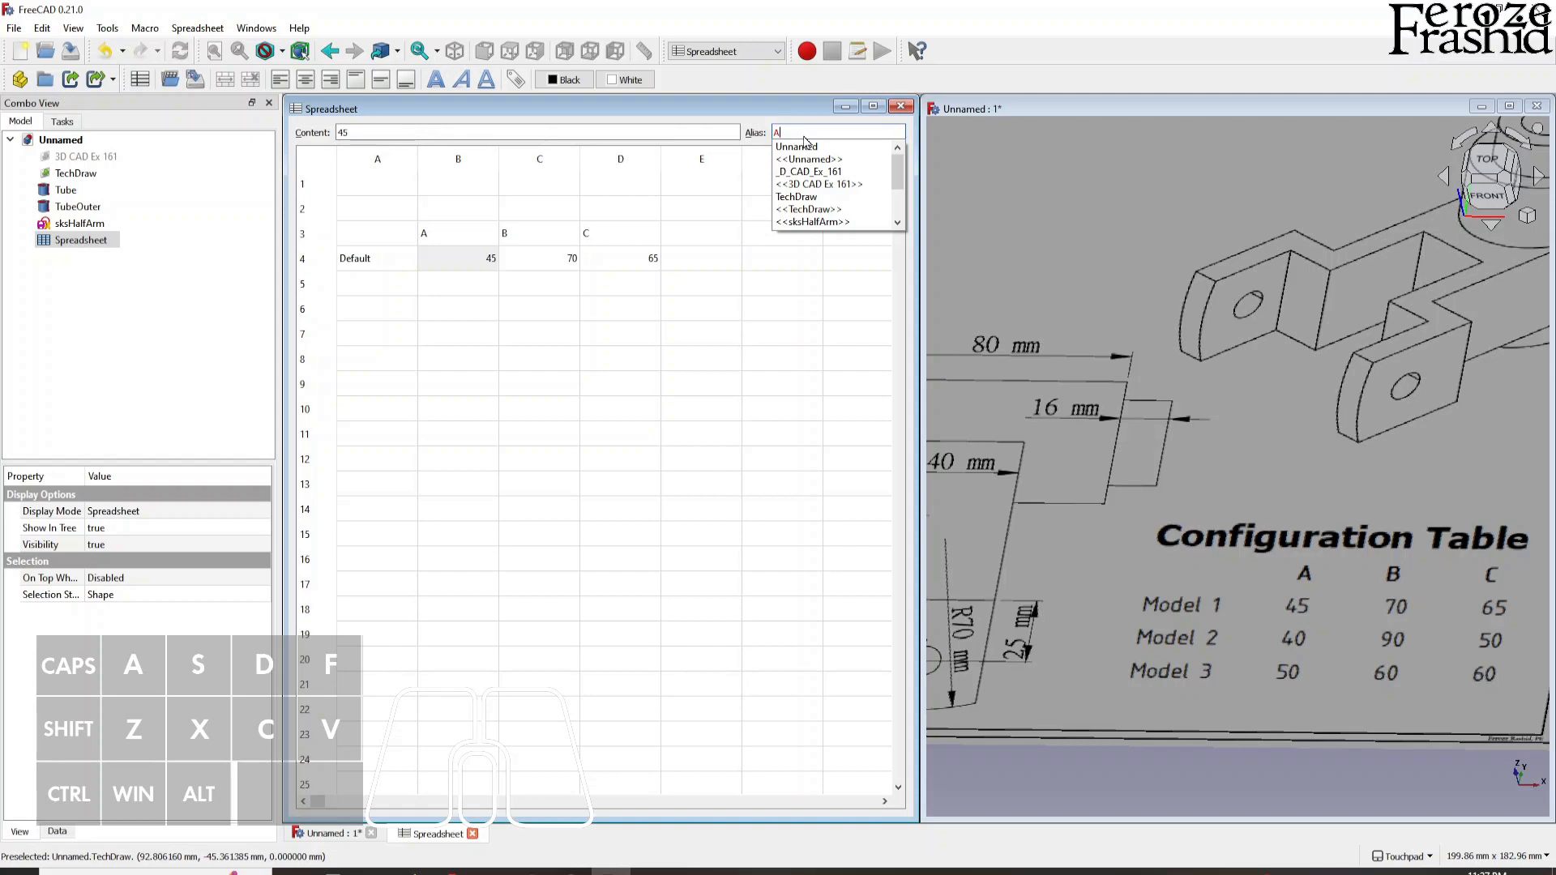
text(a)
key(Return)
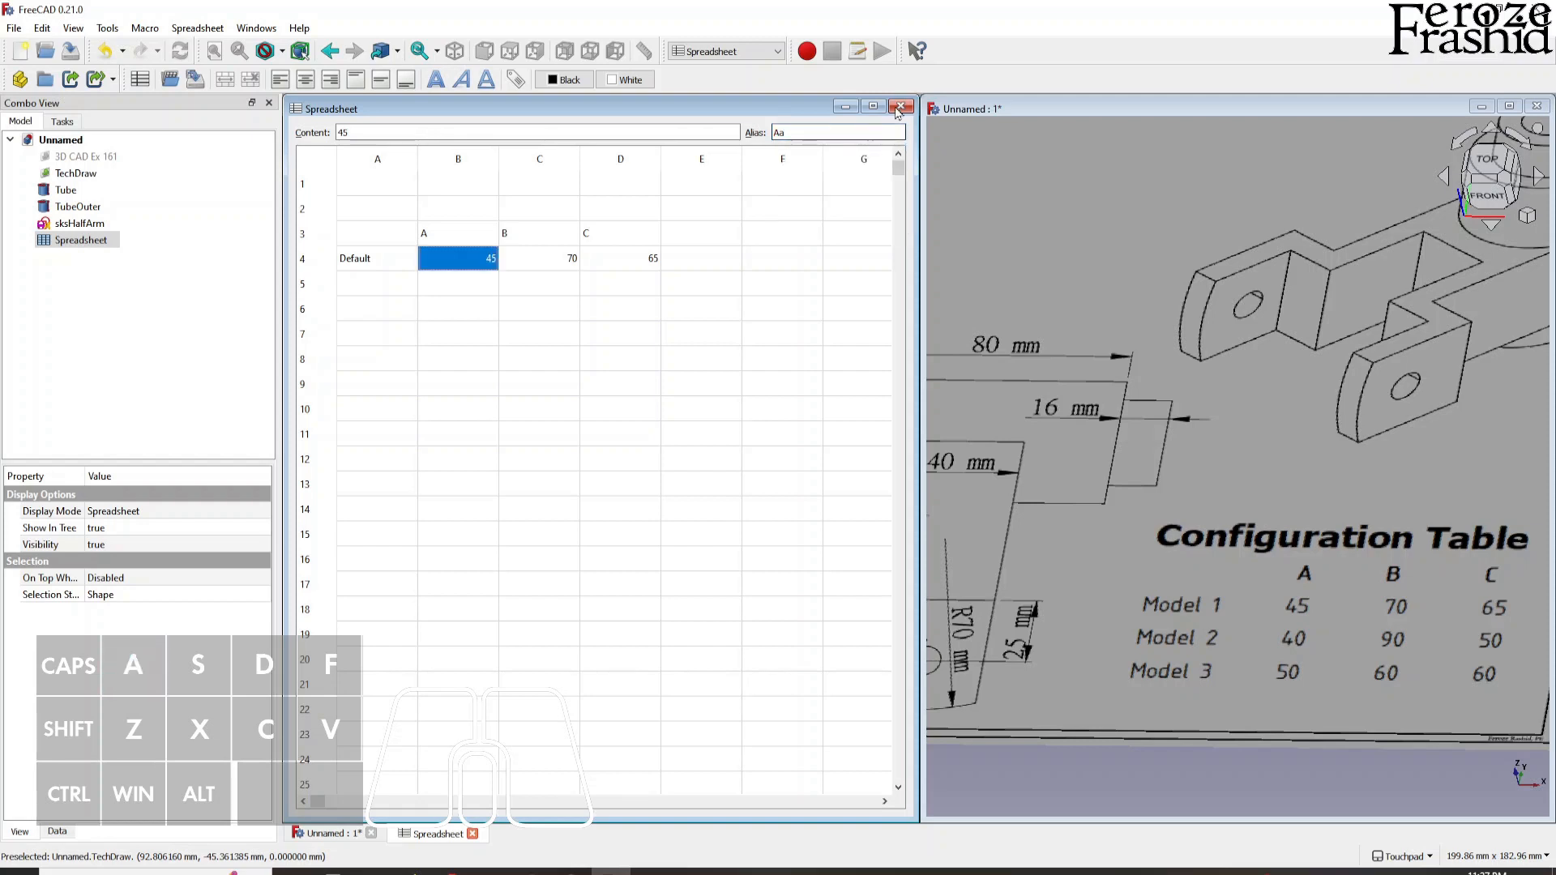
- Assign the alias Bb to the Default value in cell C4 and the alias Cc to the one in D4
click(559, 260)
click(806, 129)
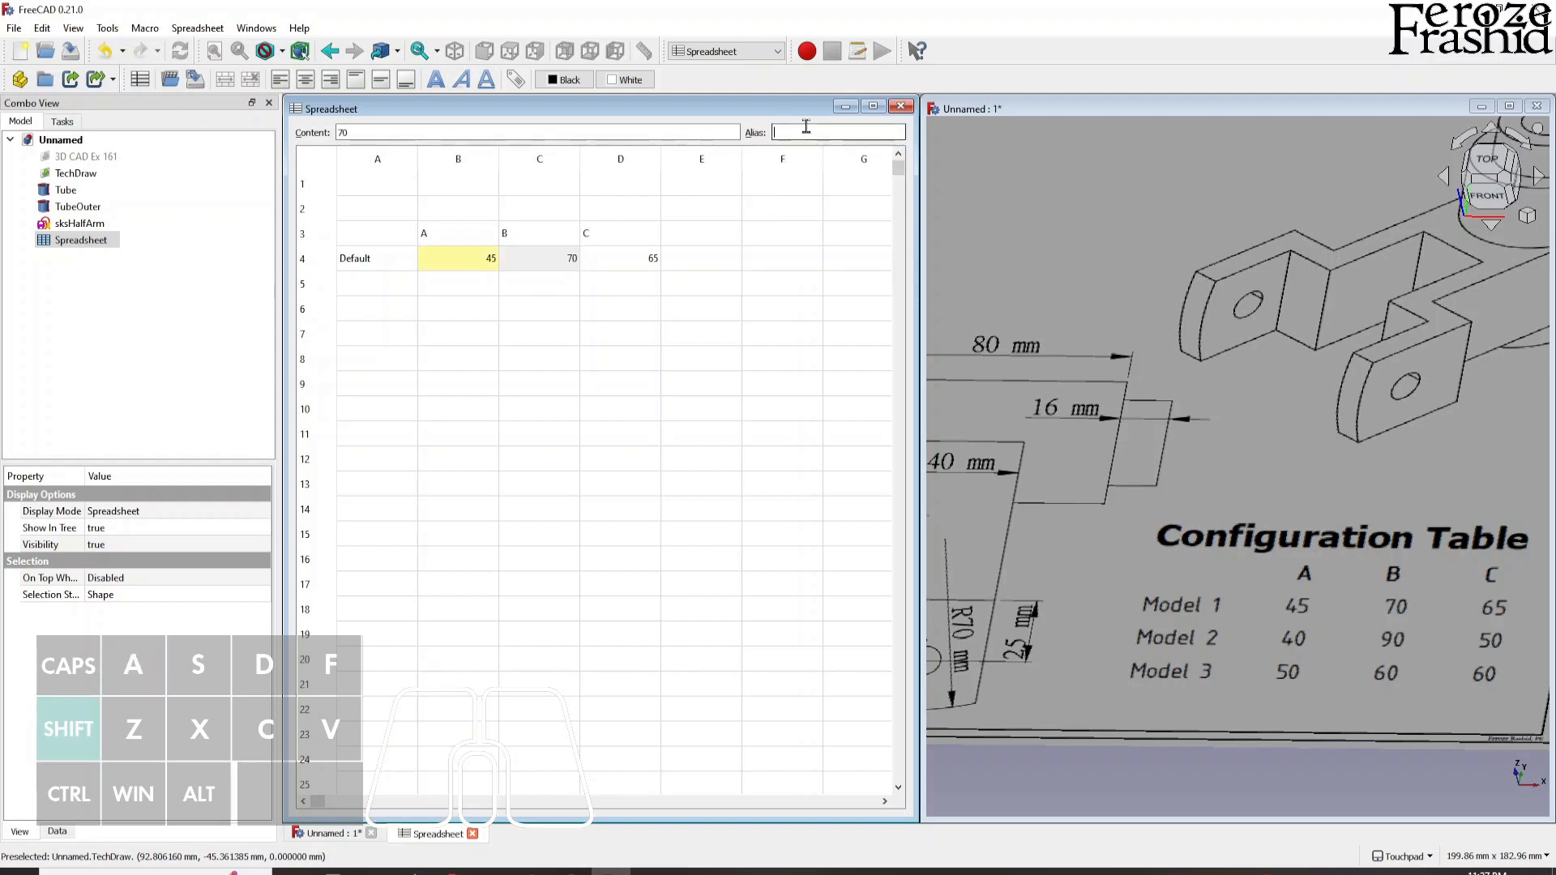
text(Bb)
key(Return)
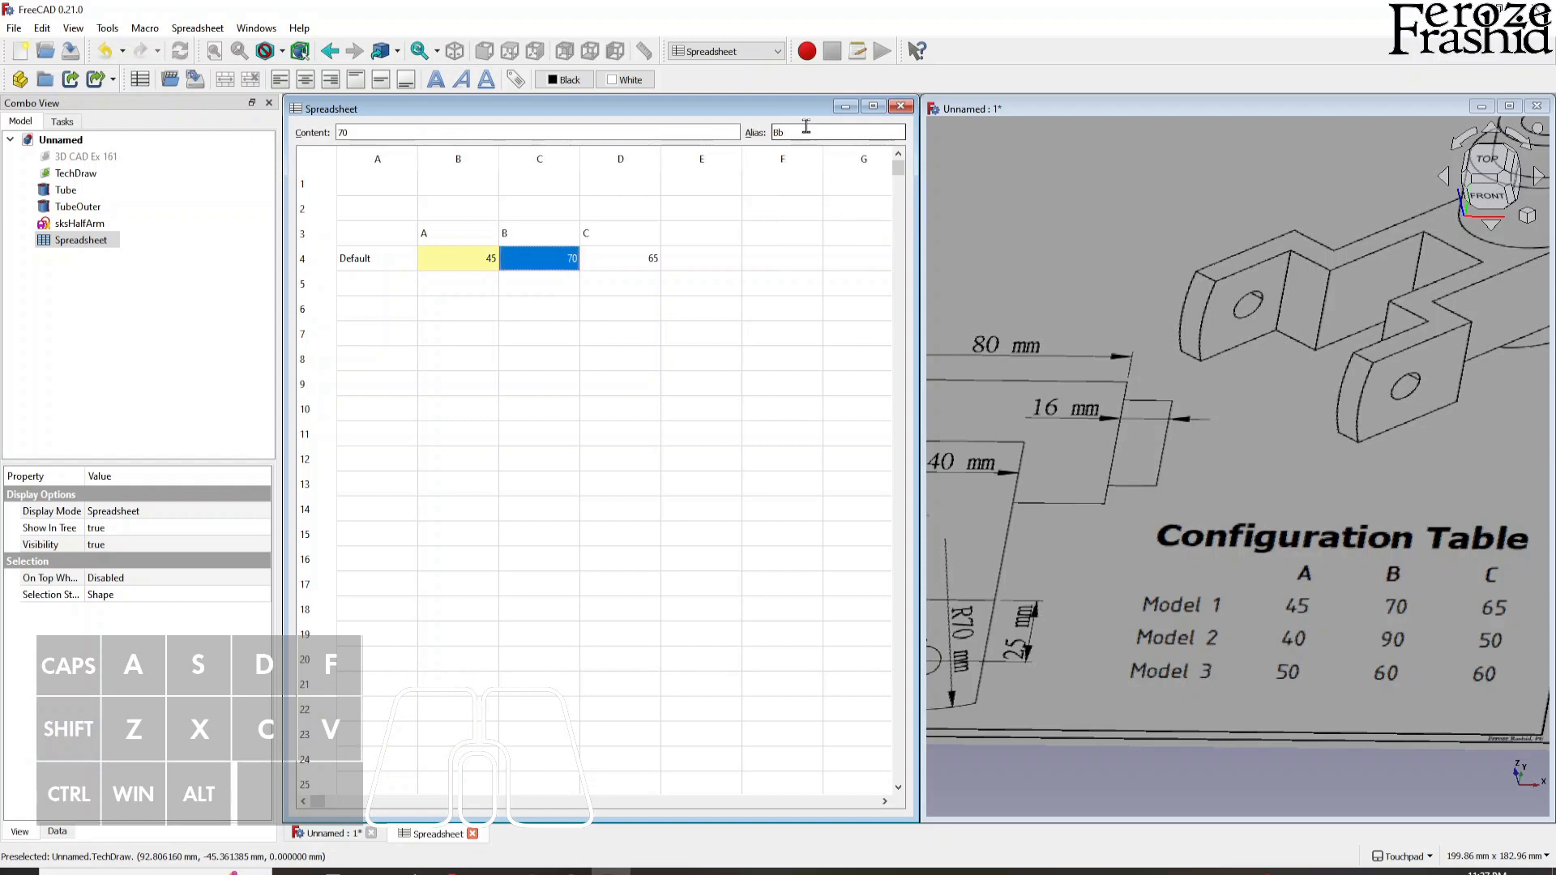
key(Tab)
click(806, 130)
text(Cc)
key(Return)
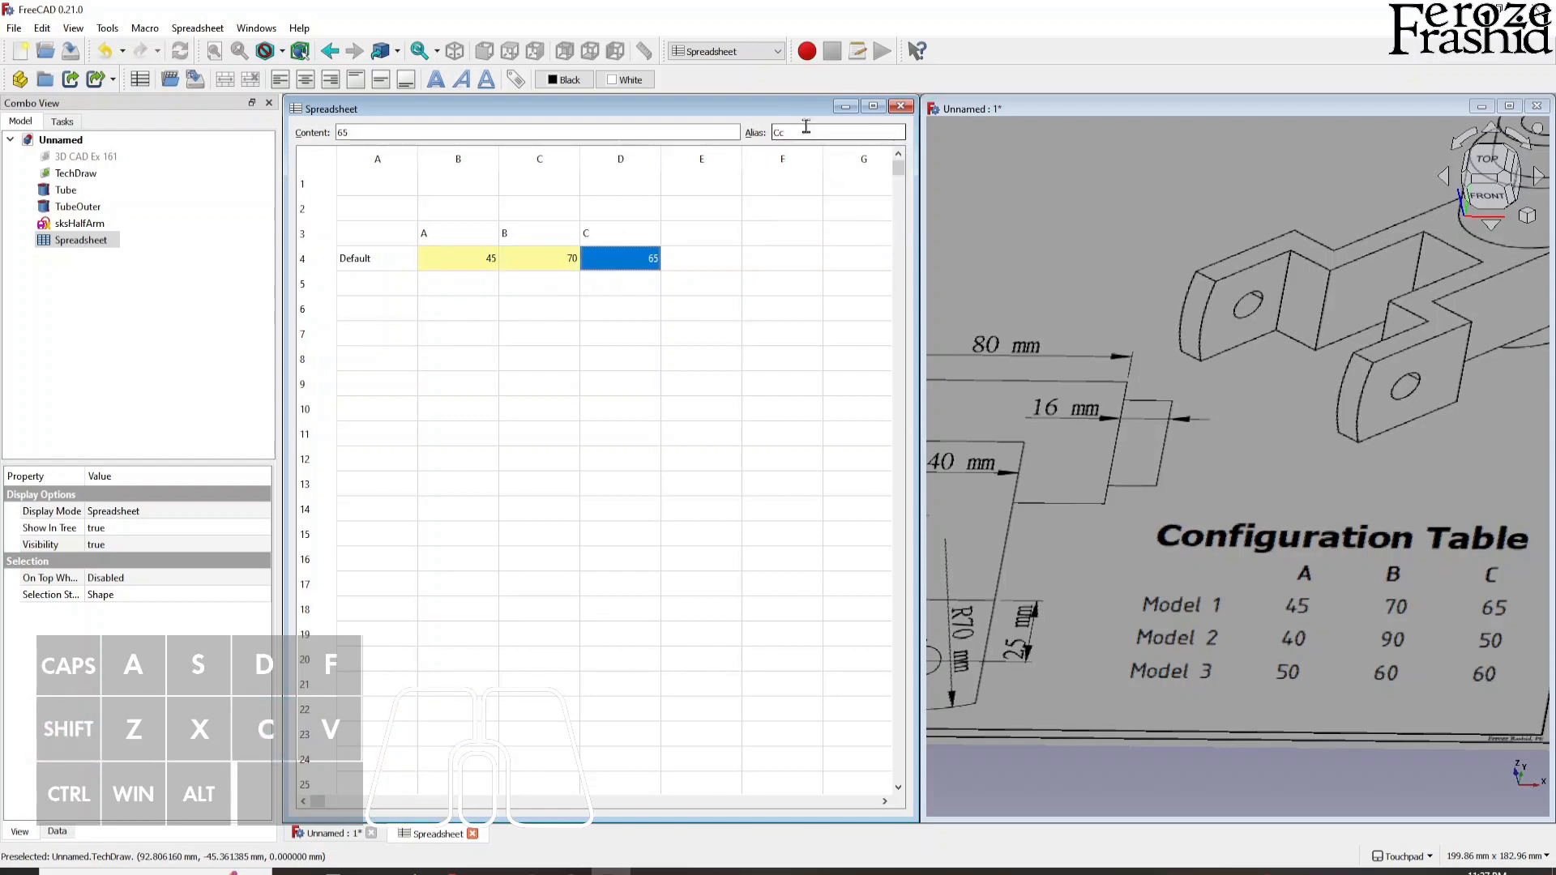
- Check the alias assigned to the Default value in cell B4
click(734, 290)
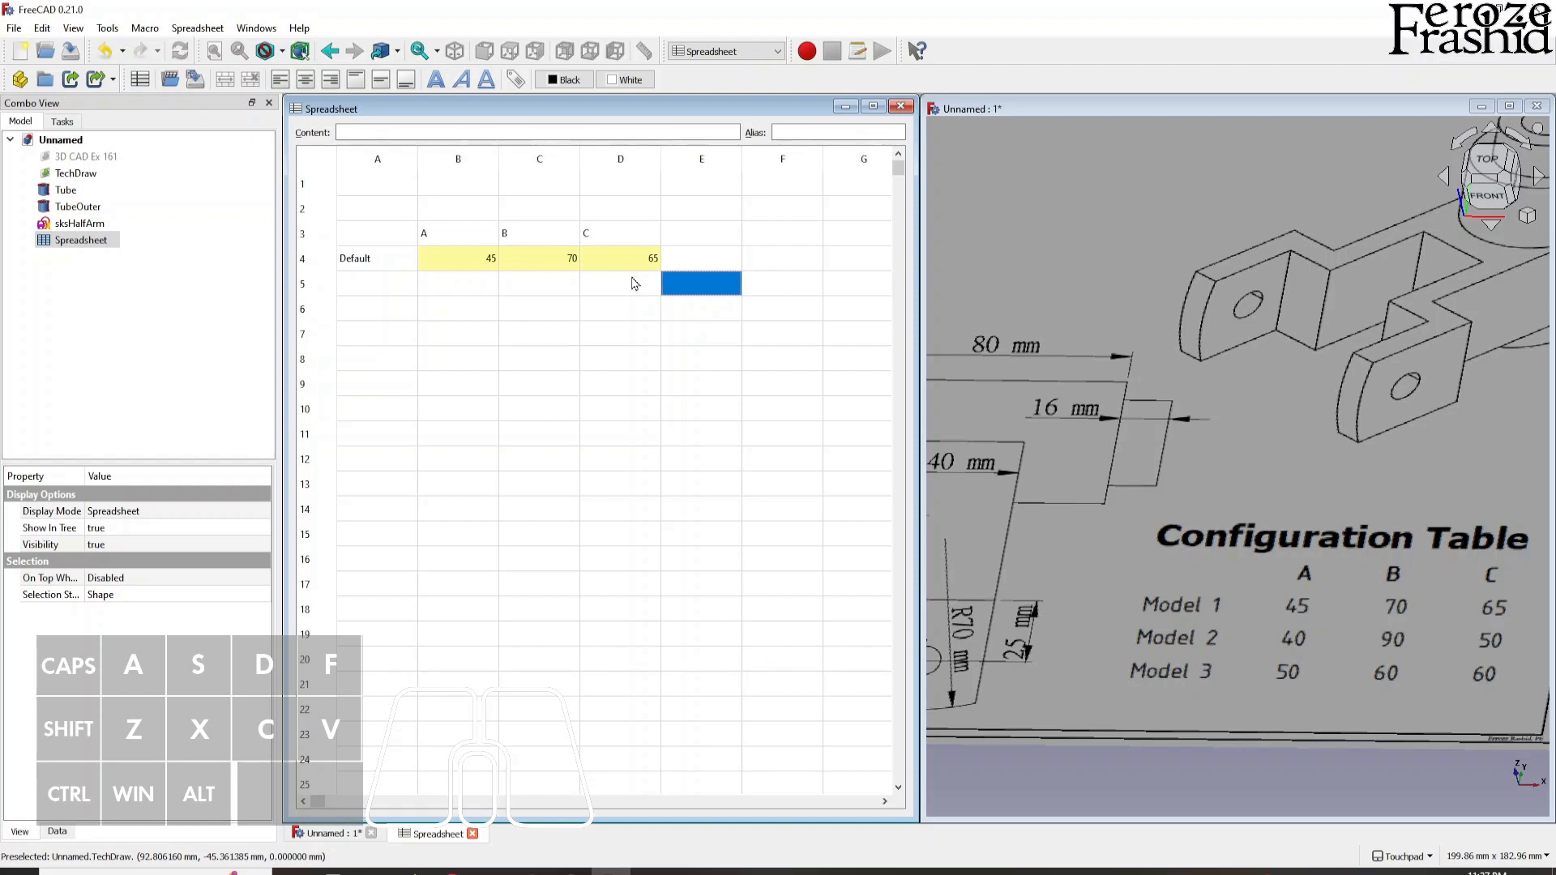
click(484, 270)
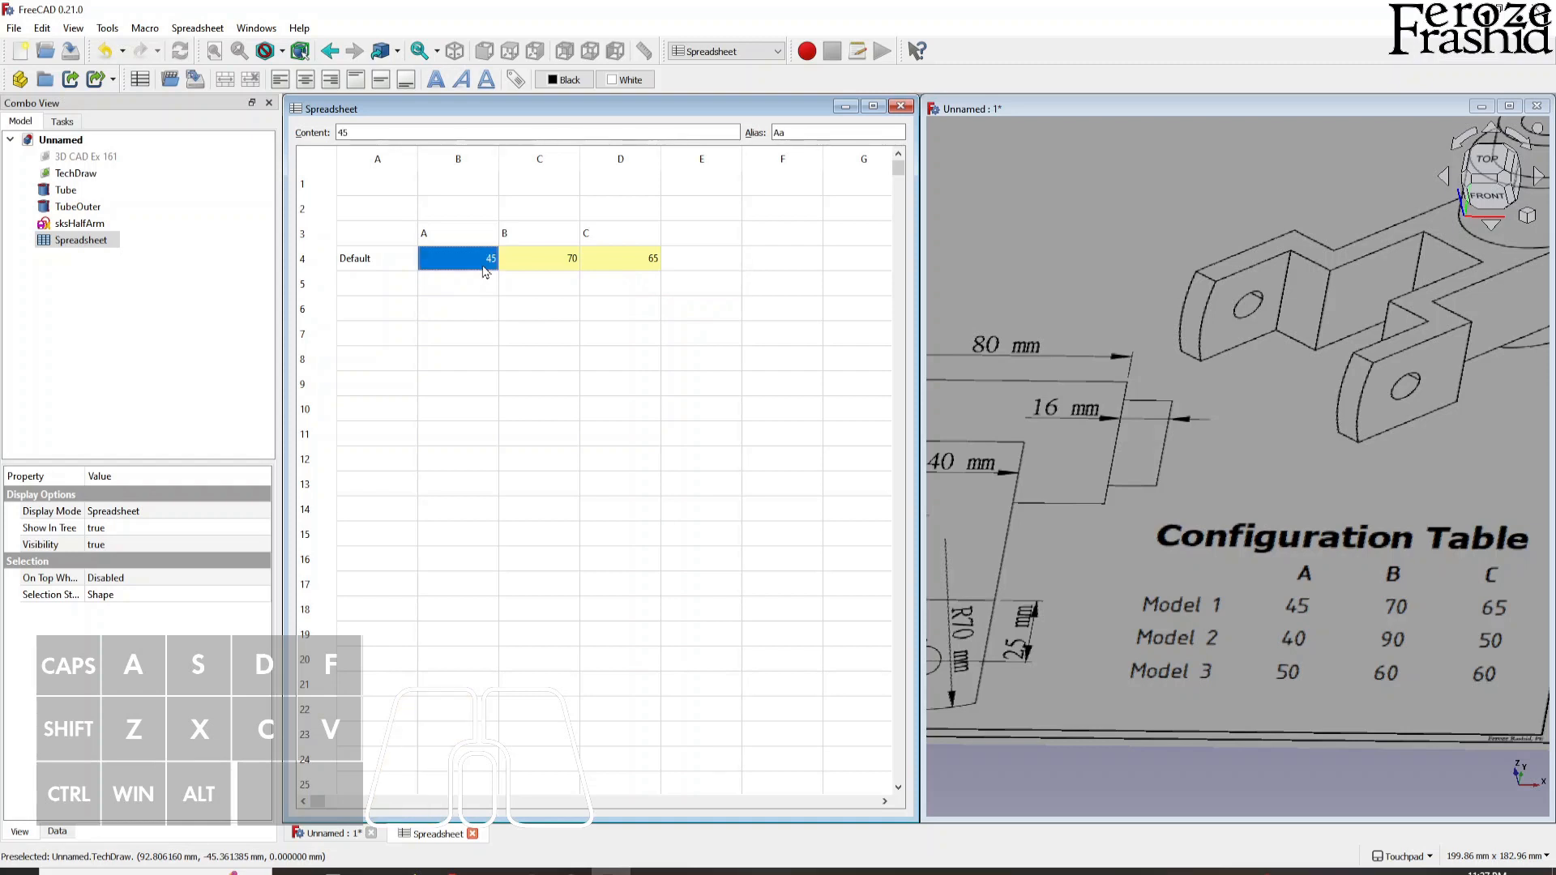
drag(460, 241, 466, 258)
click(473, 263)
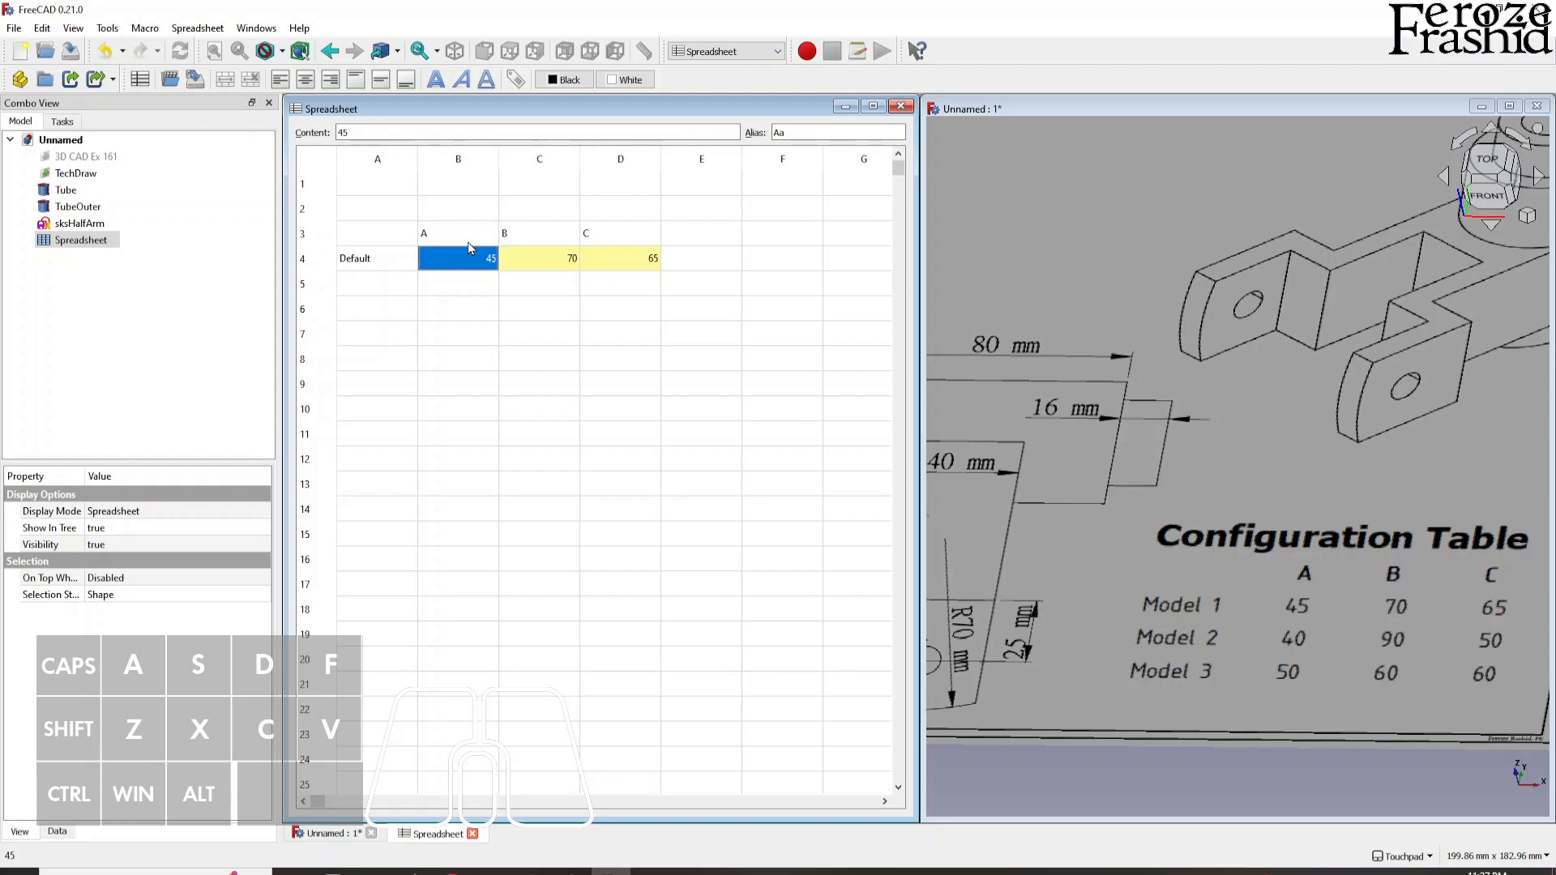
click(474, 296)
click(496, 263)
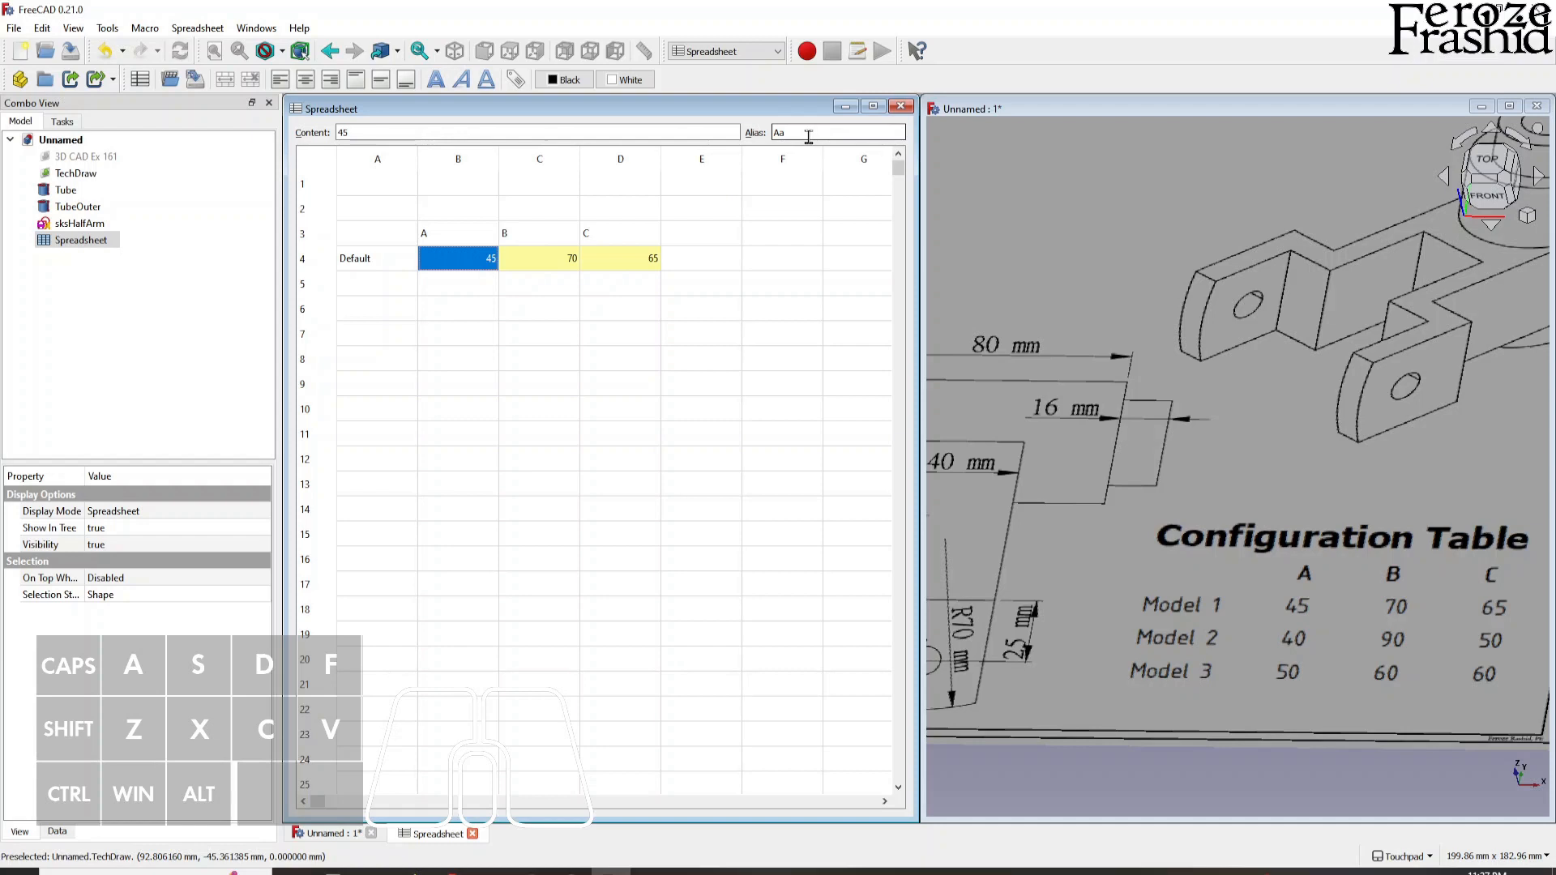
click(653, 316)
- Enlarge the 3D view to fill the work area and open the sksHalfArm sketch for editing
drag(912, 332, 724, 318)
drag(922, 357, 727, 357)
click(774, 112)
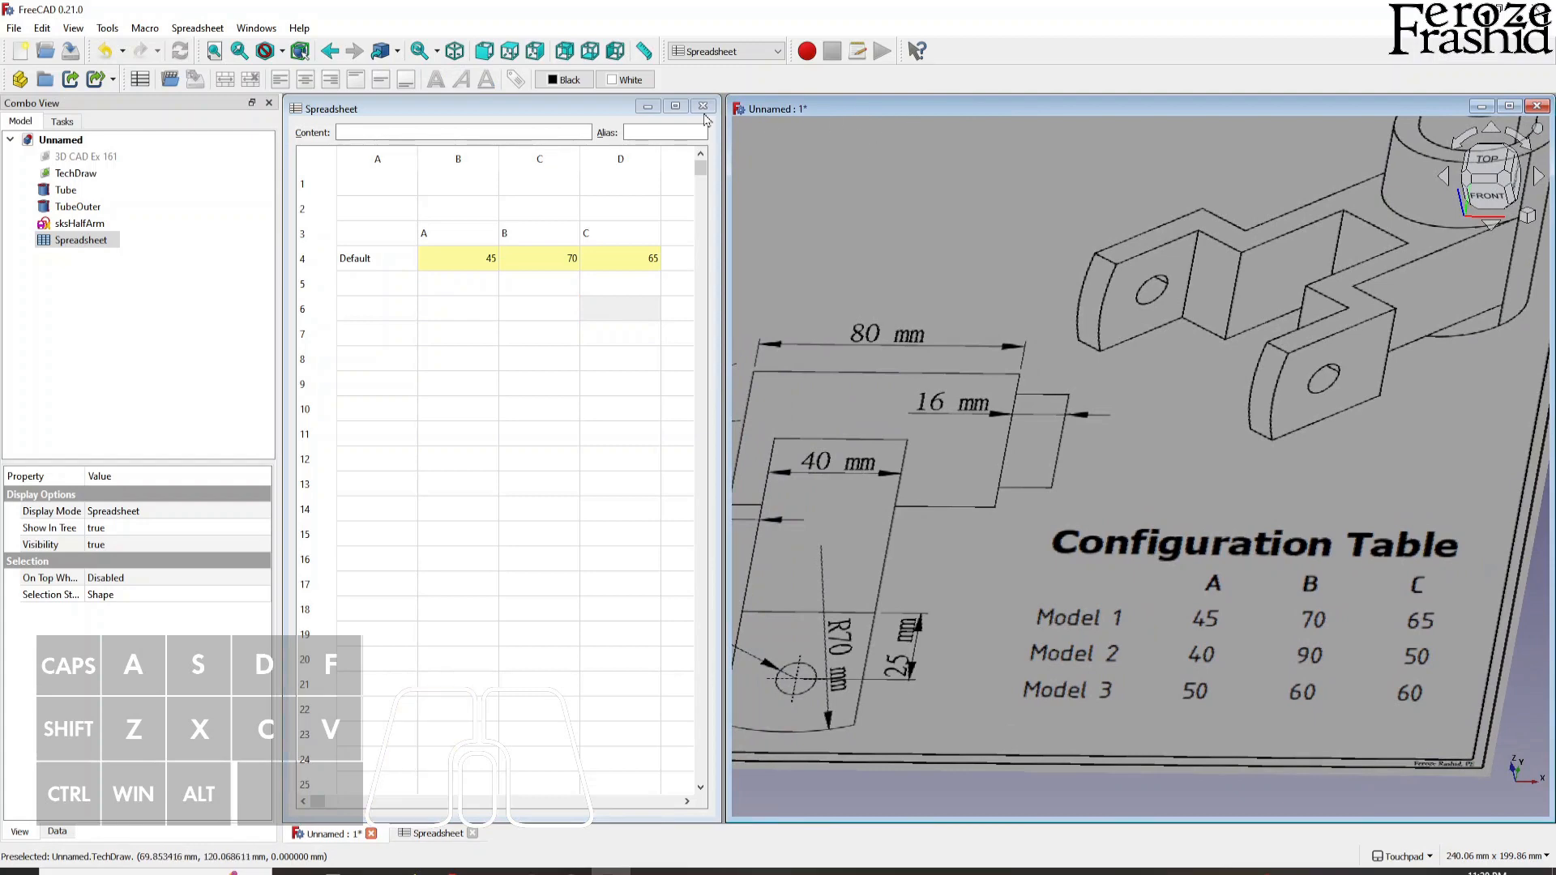
double_click(1074, 112)
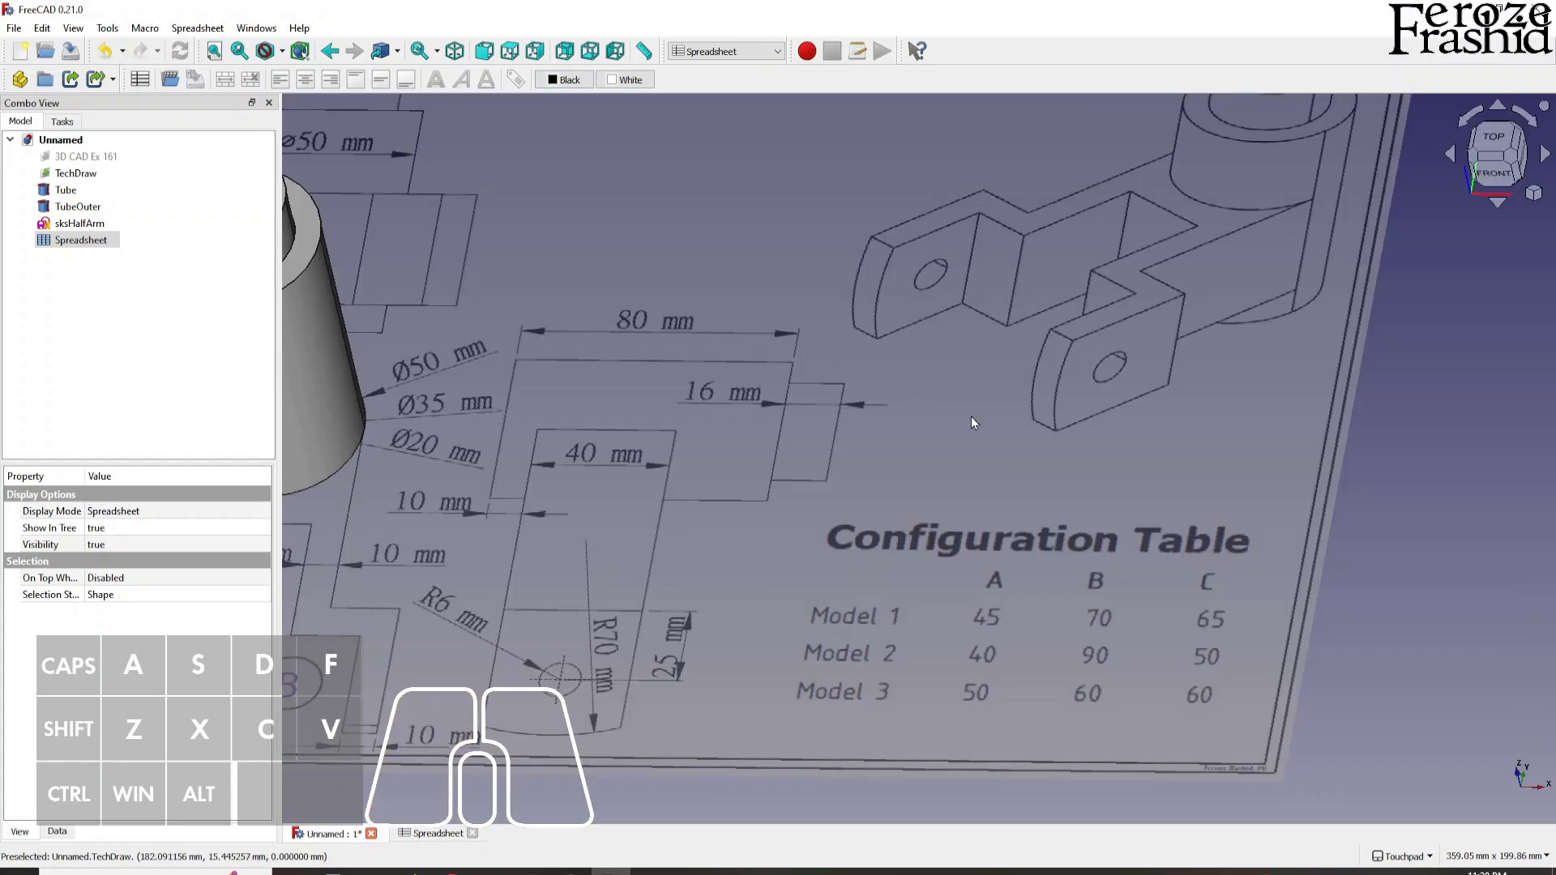
scroll(1263, 468, down, 3)
scroll(522, 498, up, 1)
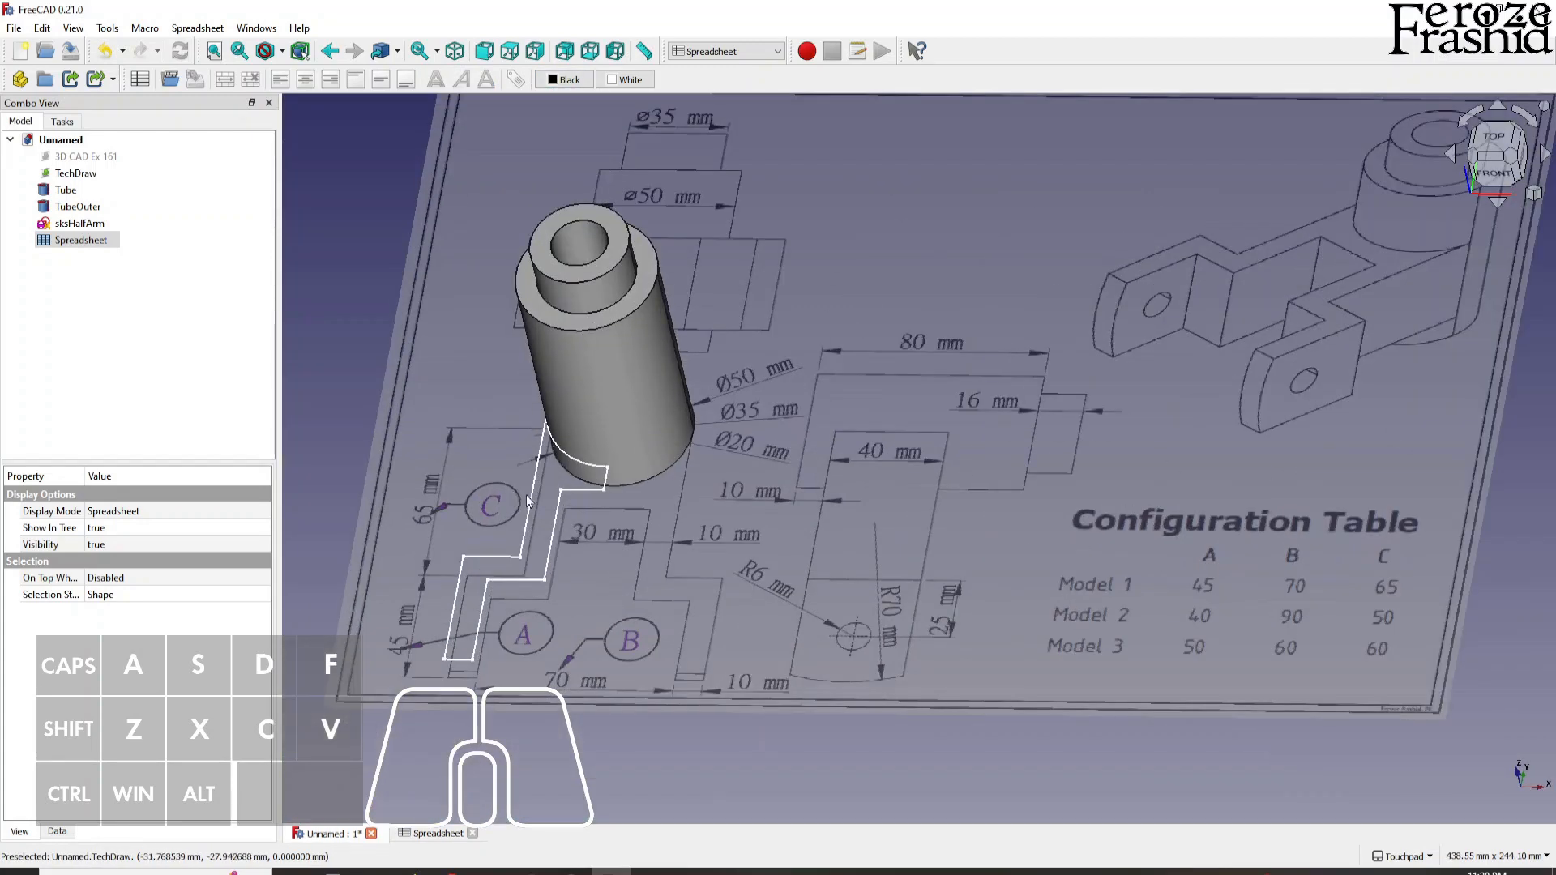
double_click(87, 226)
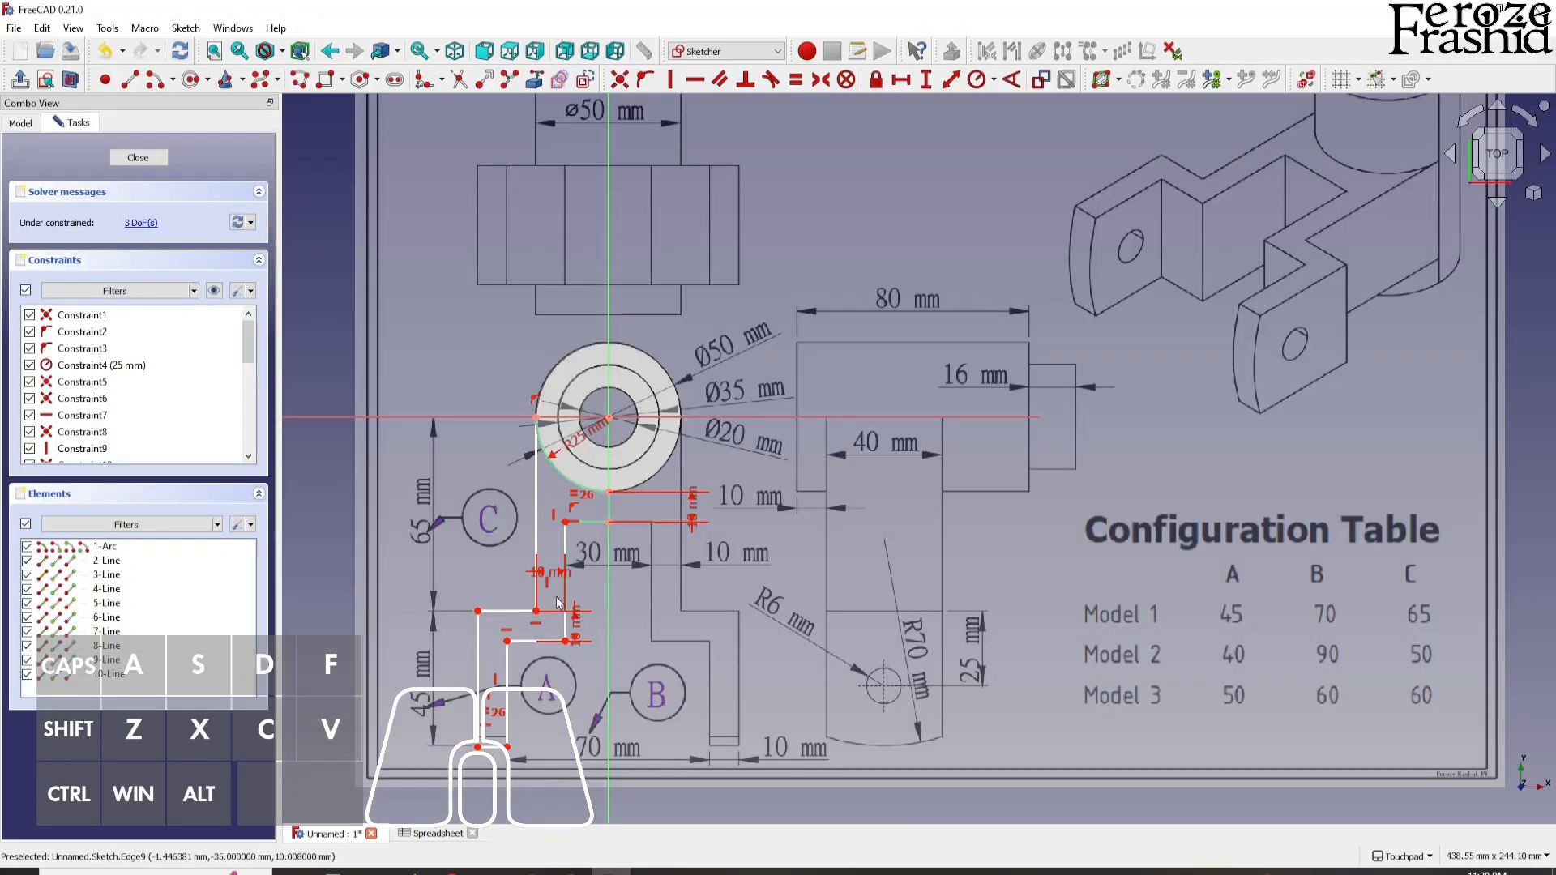
- Constrain the length of the vertical line running down from the arc's outer end with the formula Spreadsheet.Cc
click(536, 531)
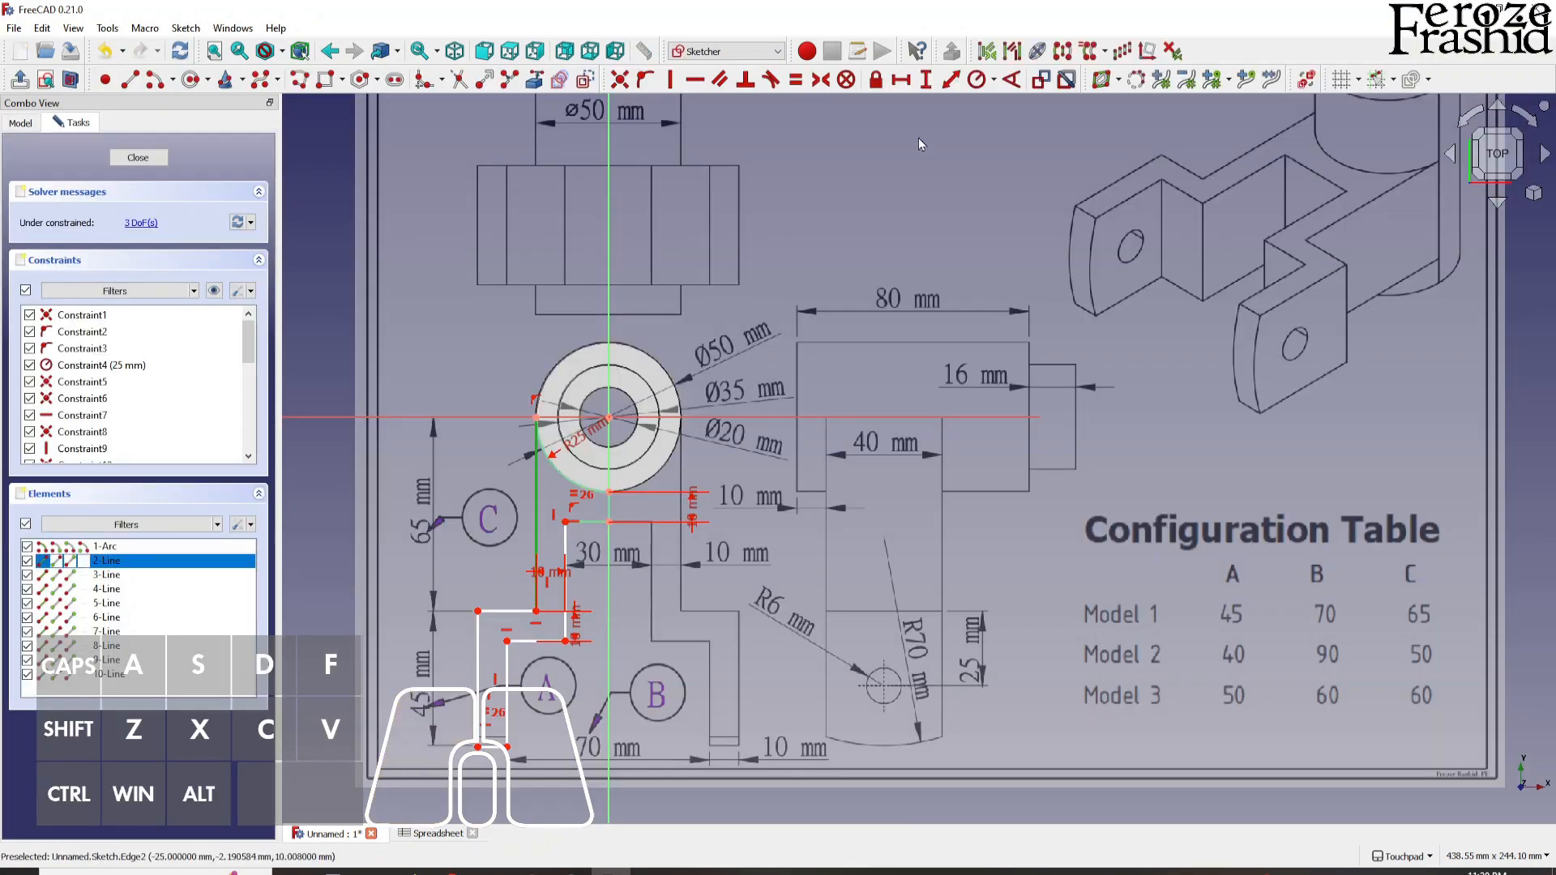
click(951, 78)
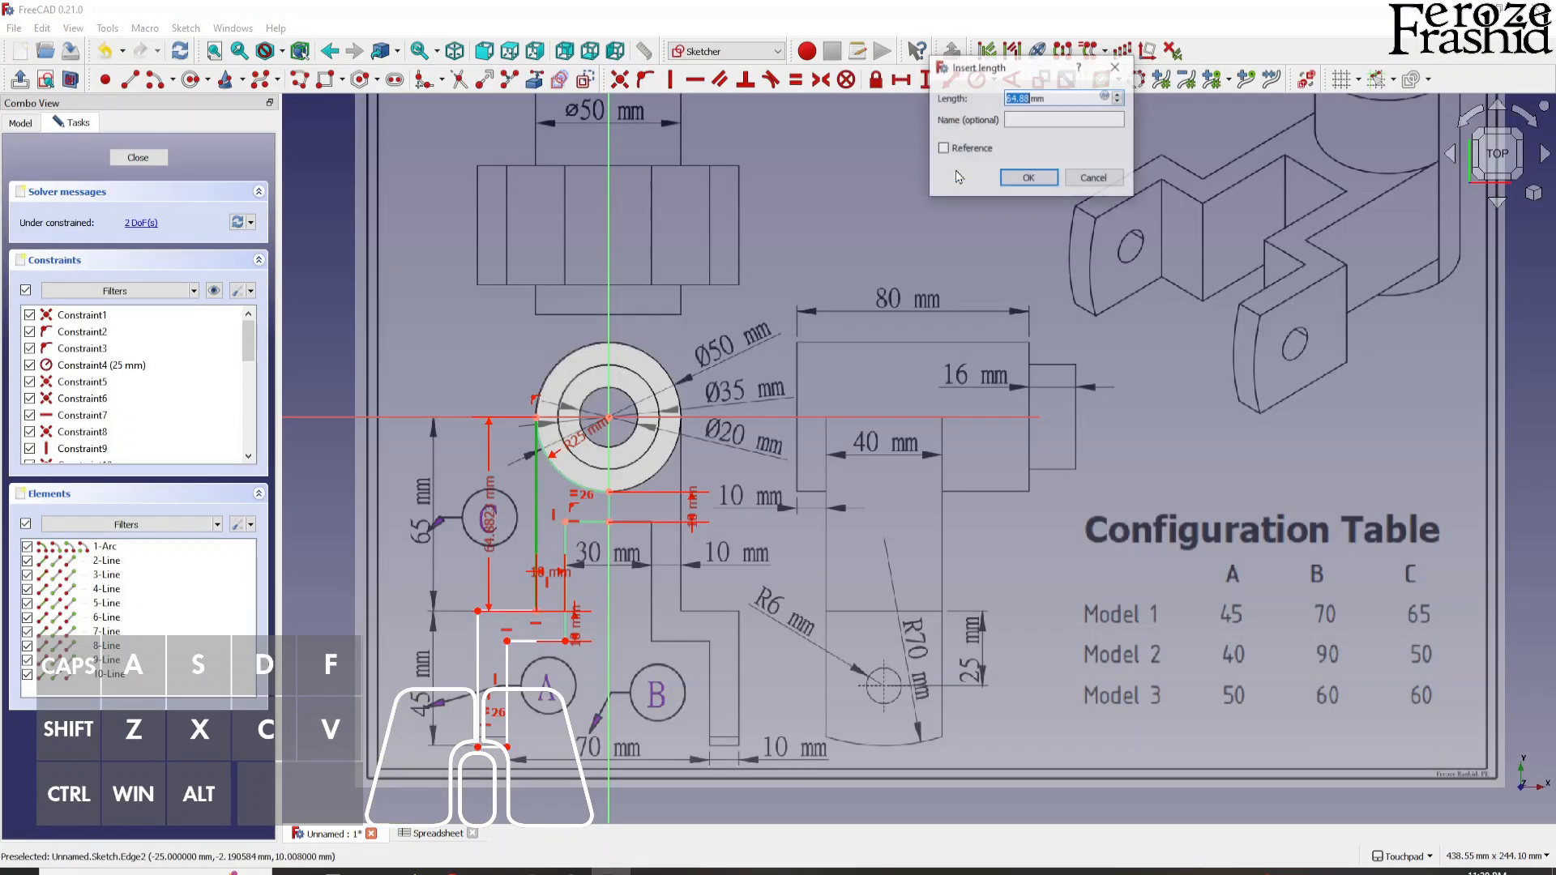
click(1114, 98)
text(Spreadsheet.)
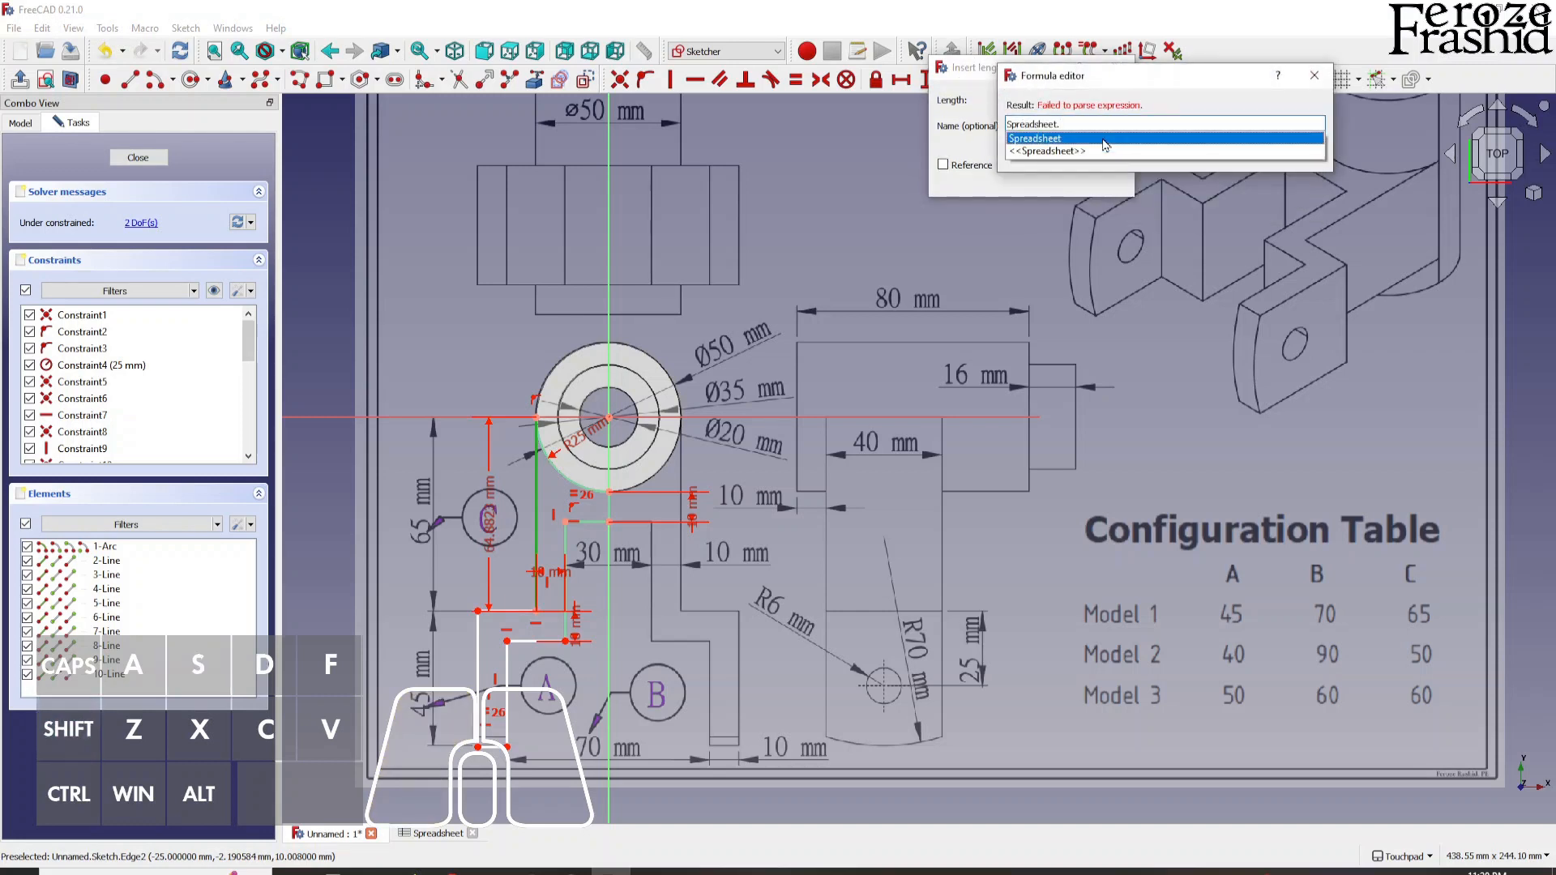
text(Cc)
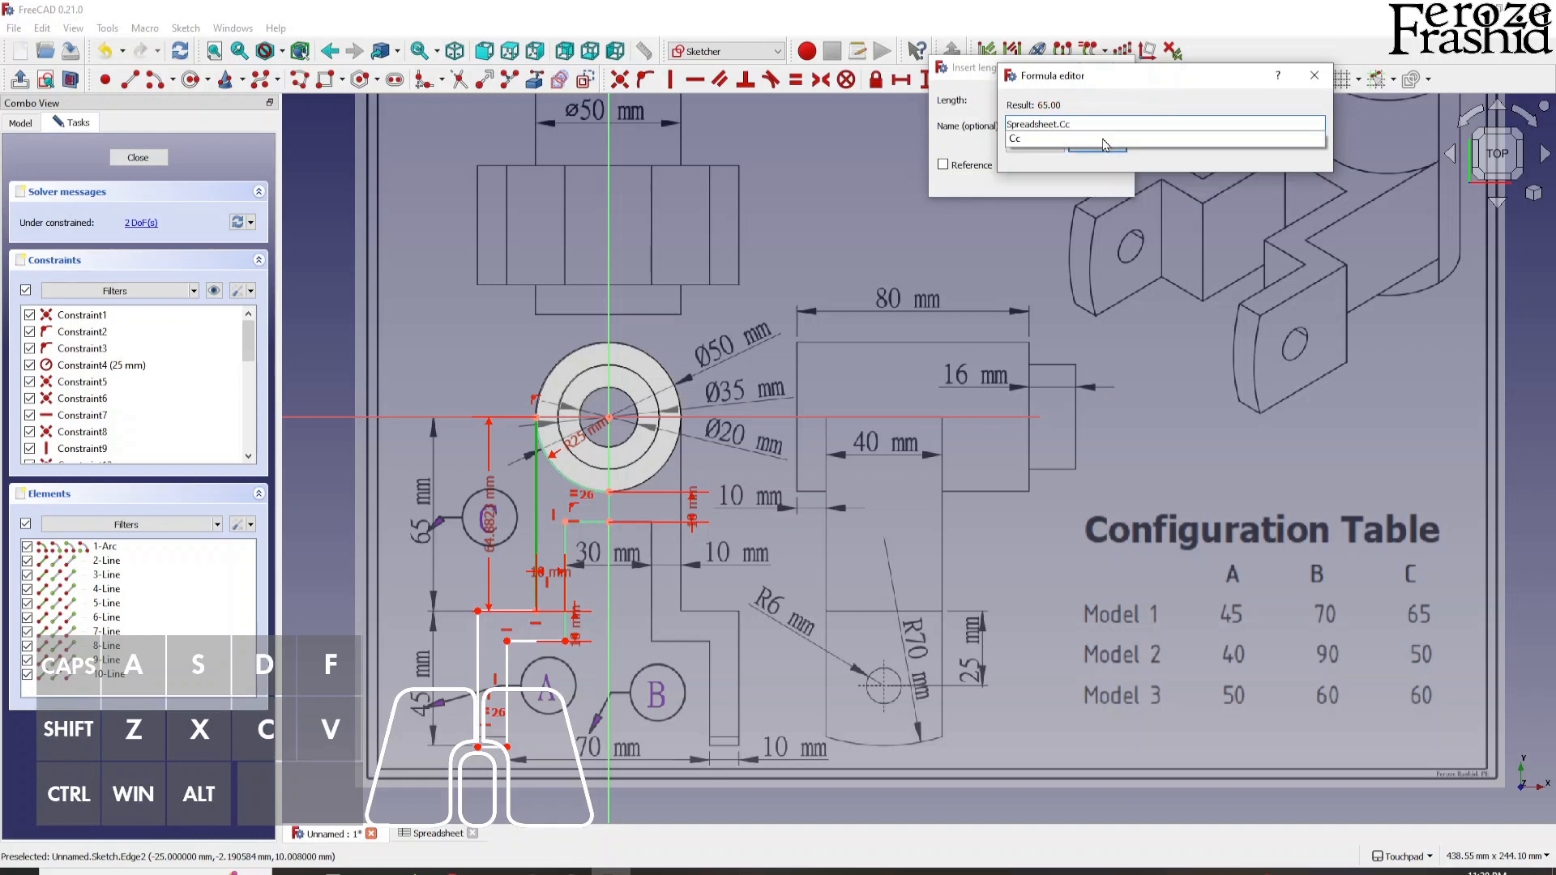
key(Return)
key(Return)
key(Return)
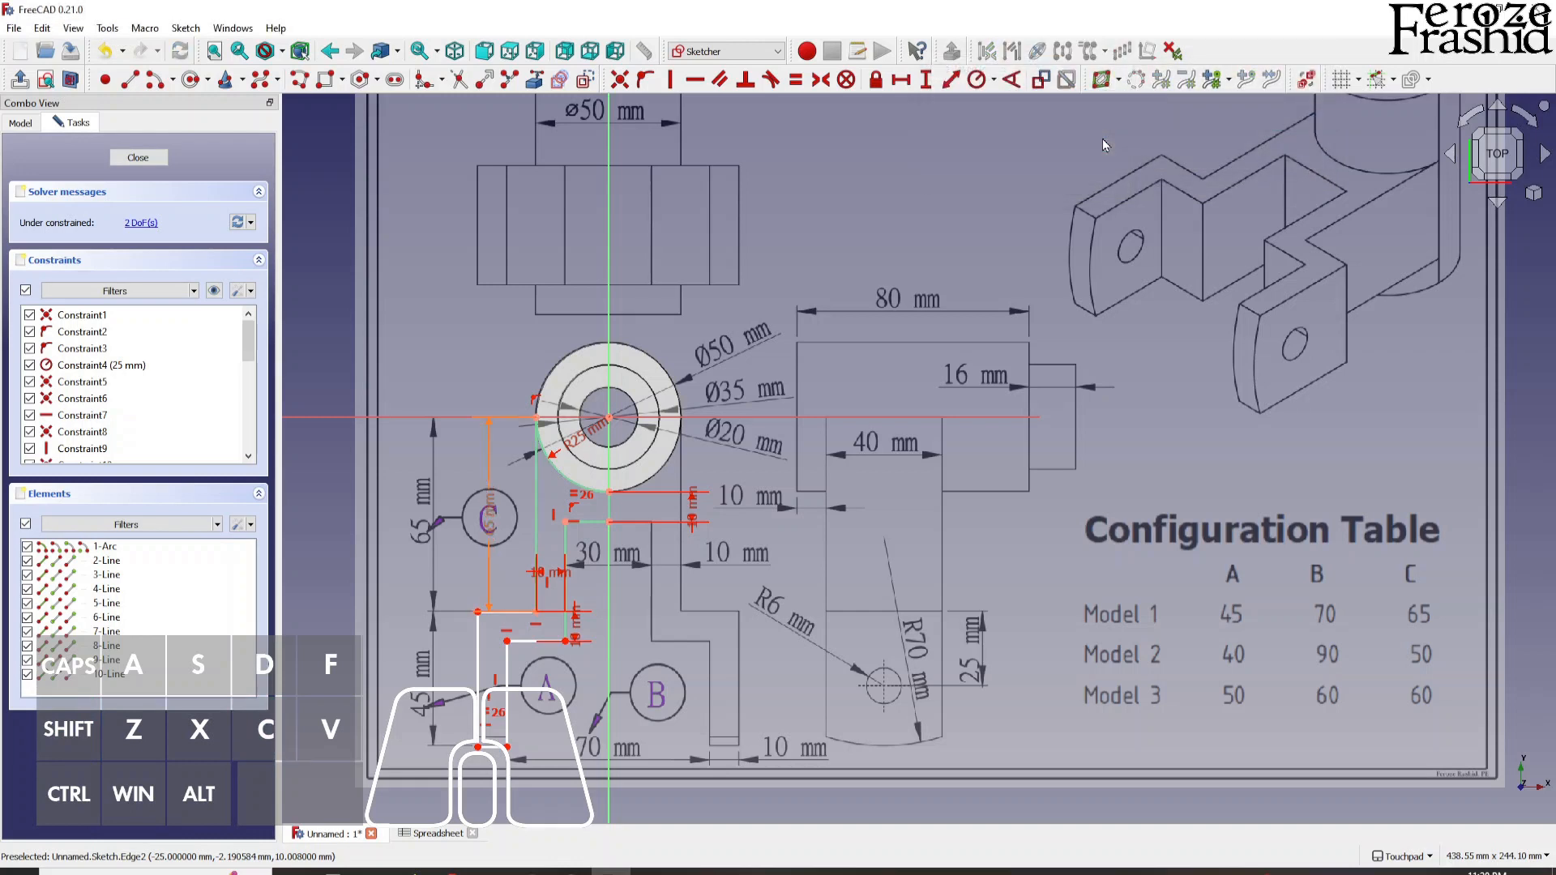
click(478, 687)
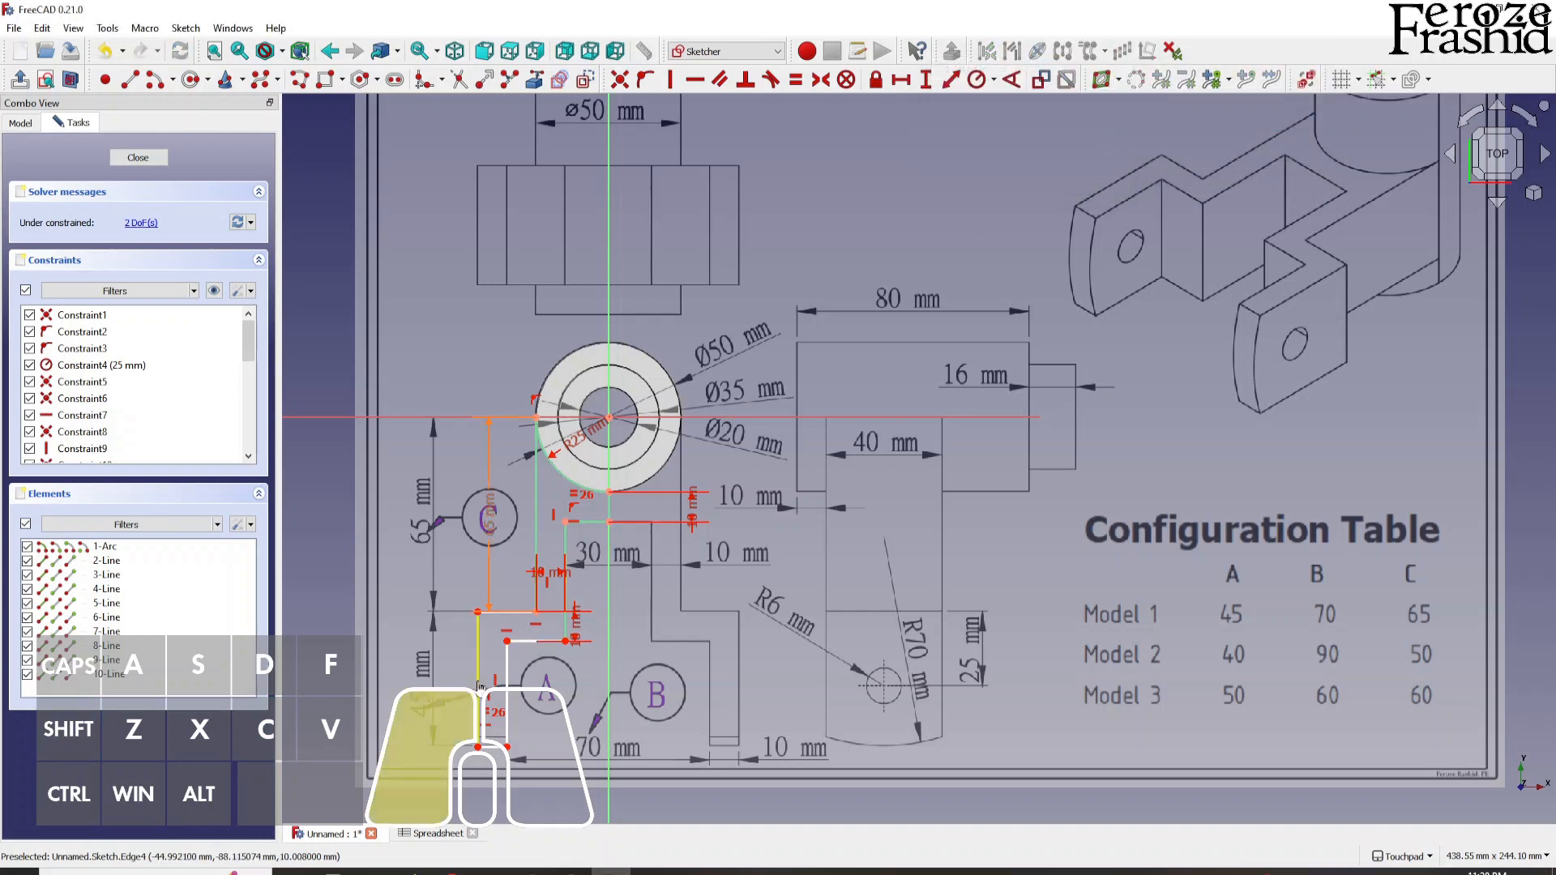
click(950, 82)
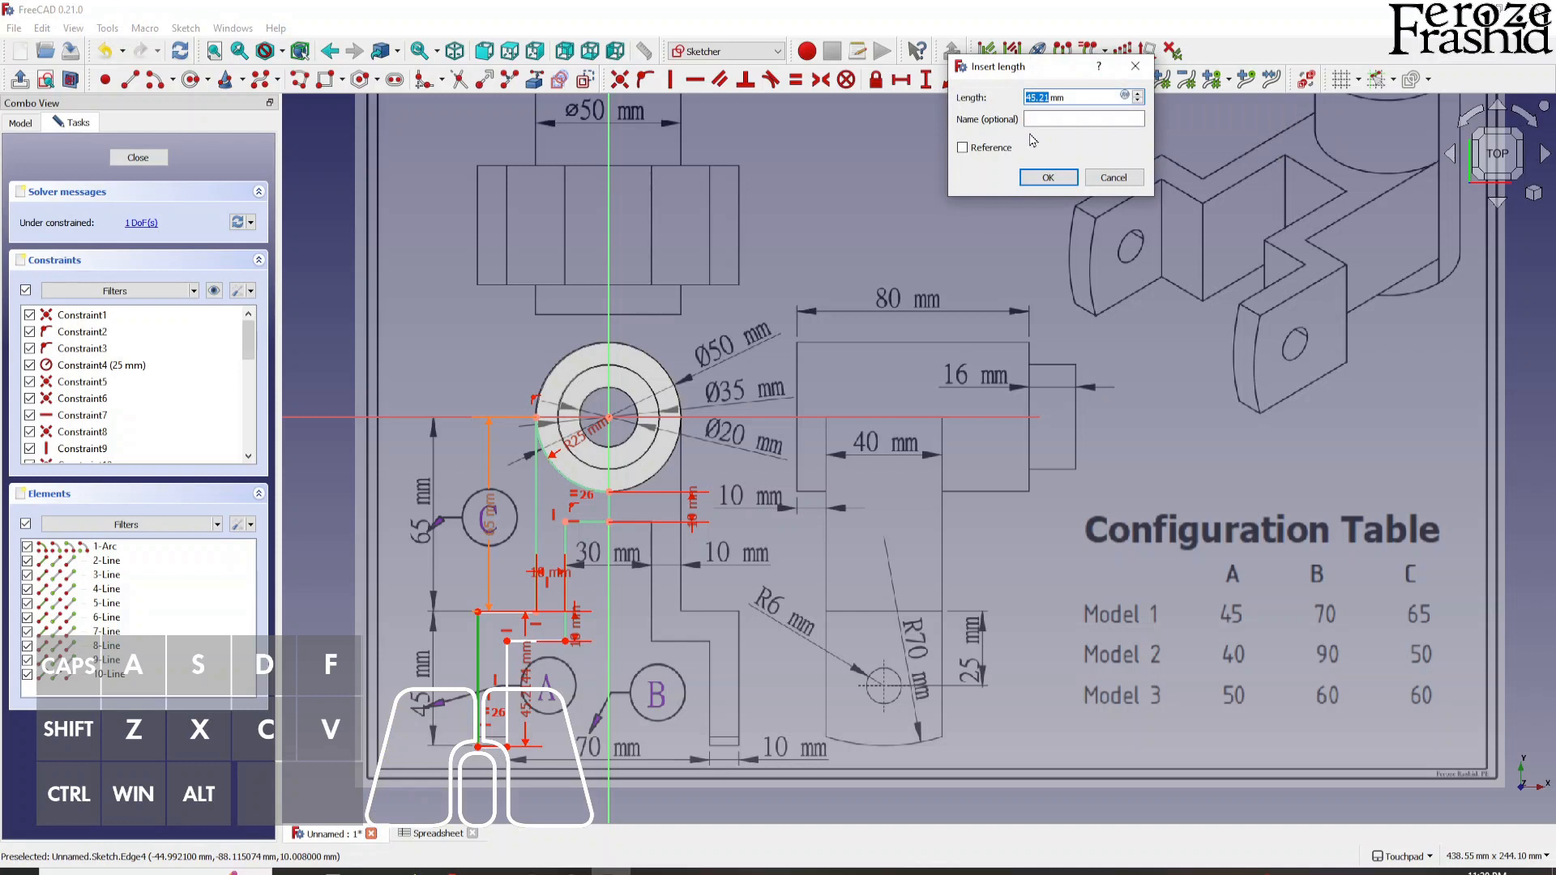
click(1113, 178)
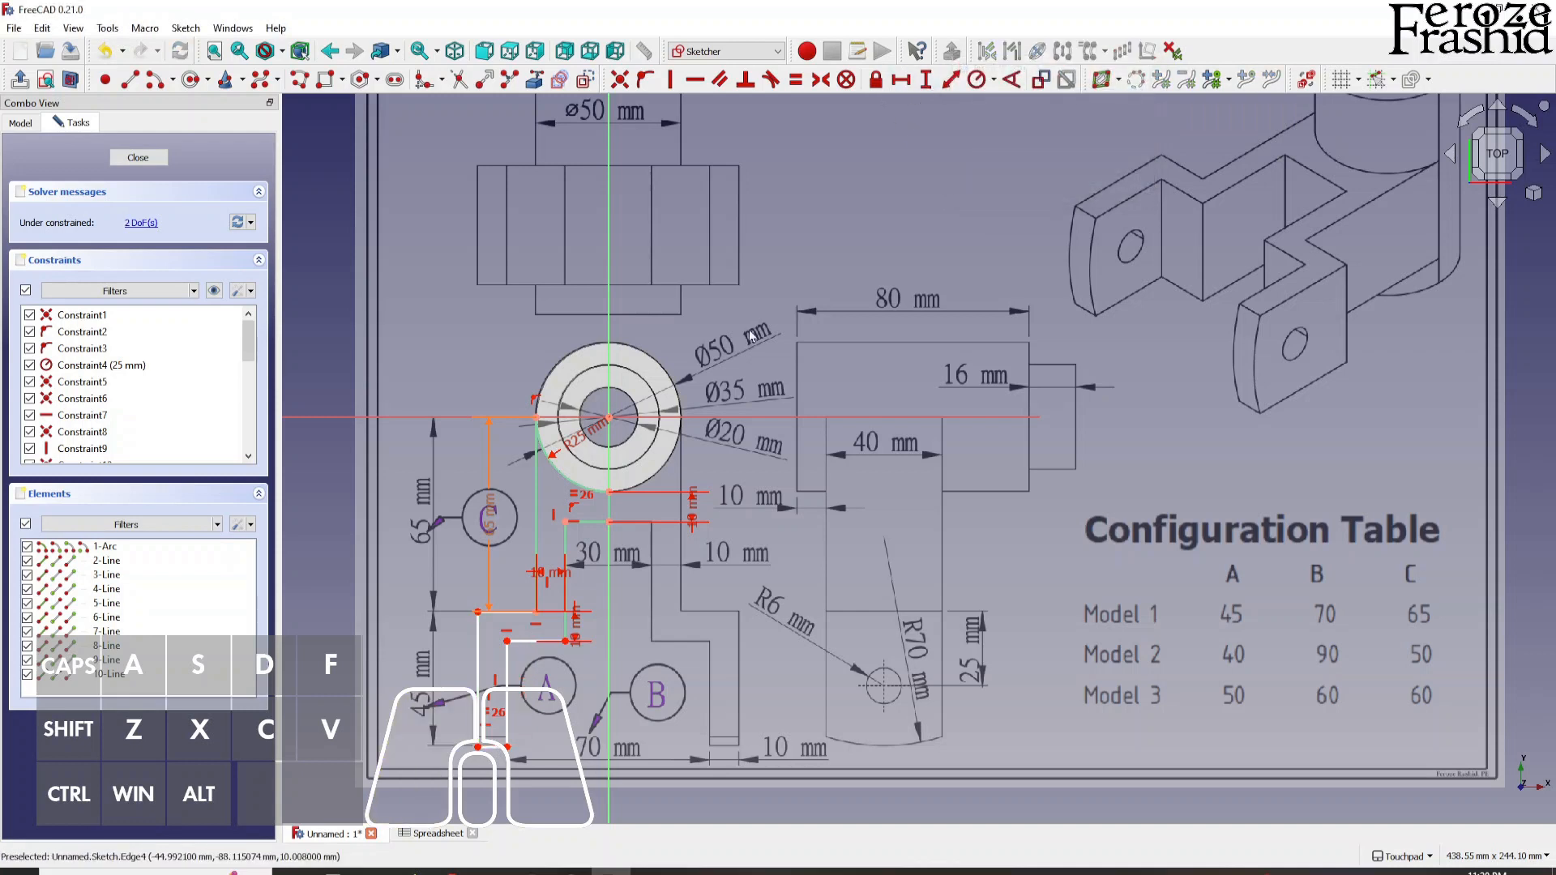
- Add a vertical distance constraint to the arm's lower outer vertical line, driven by the formula Spreadsheet.Aa
click(478, 672)
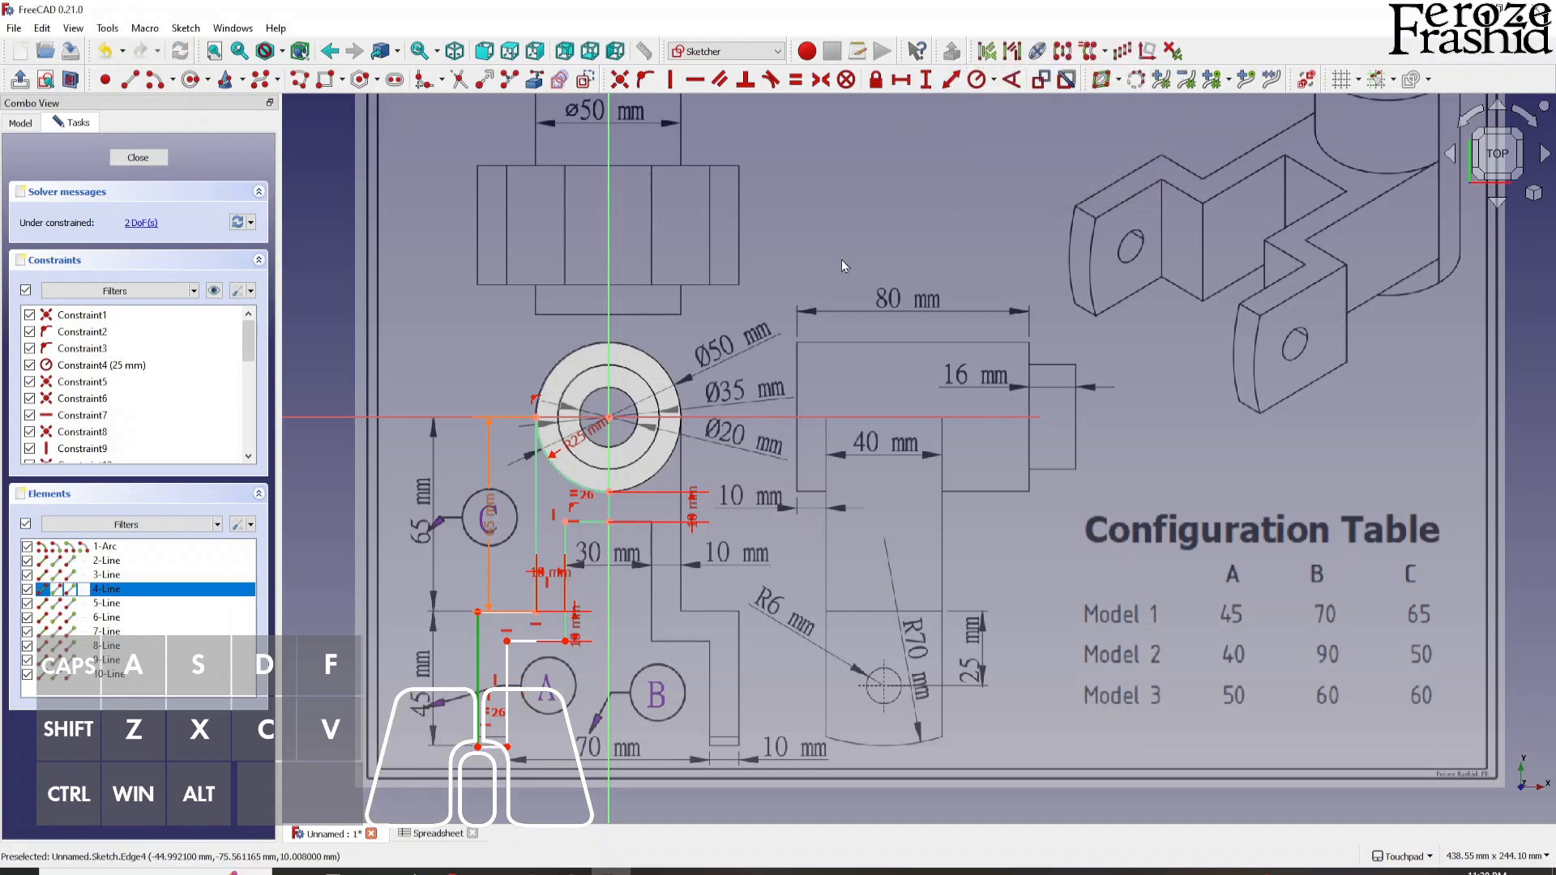
click(926, 80)
click(1110, 94)
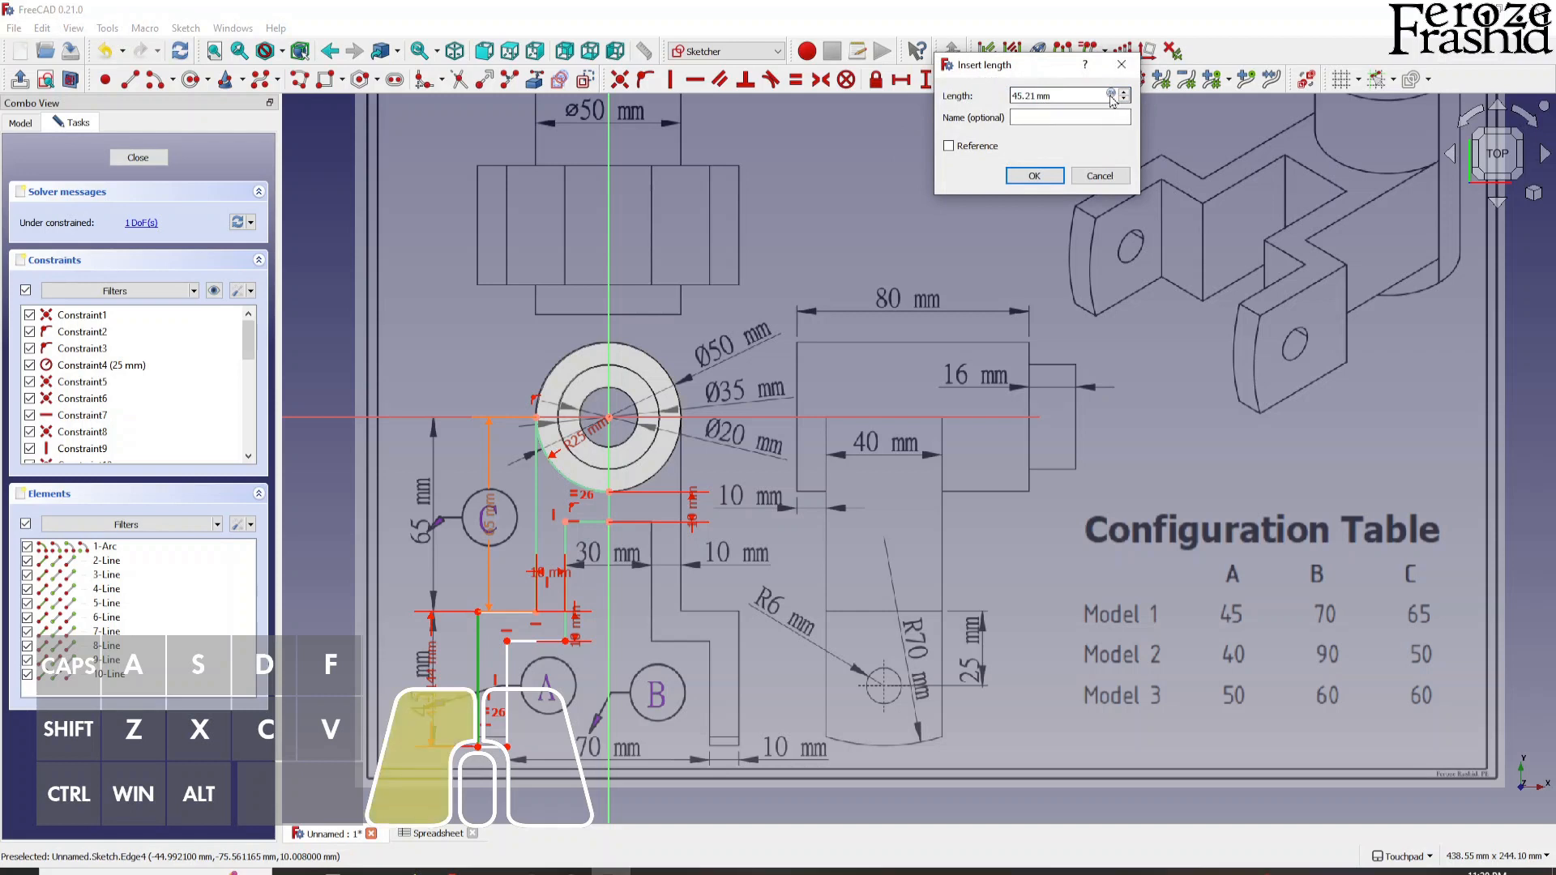
text(Spreadsheet.)
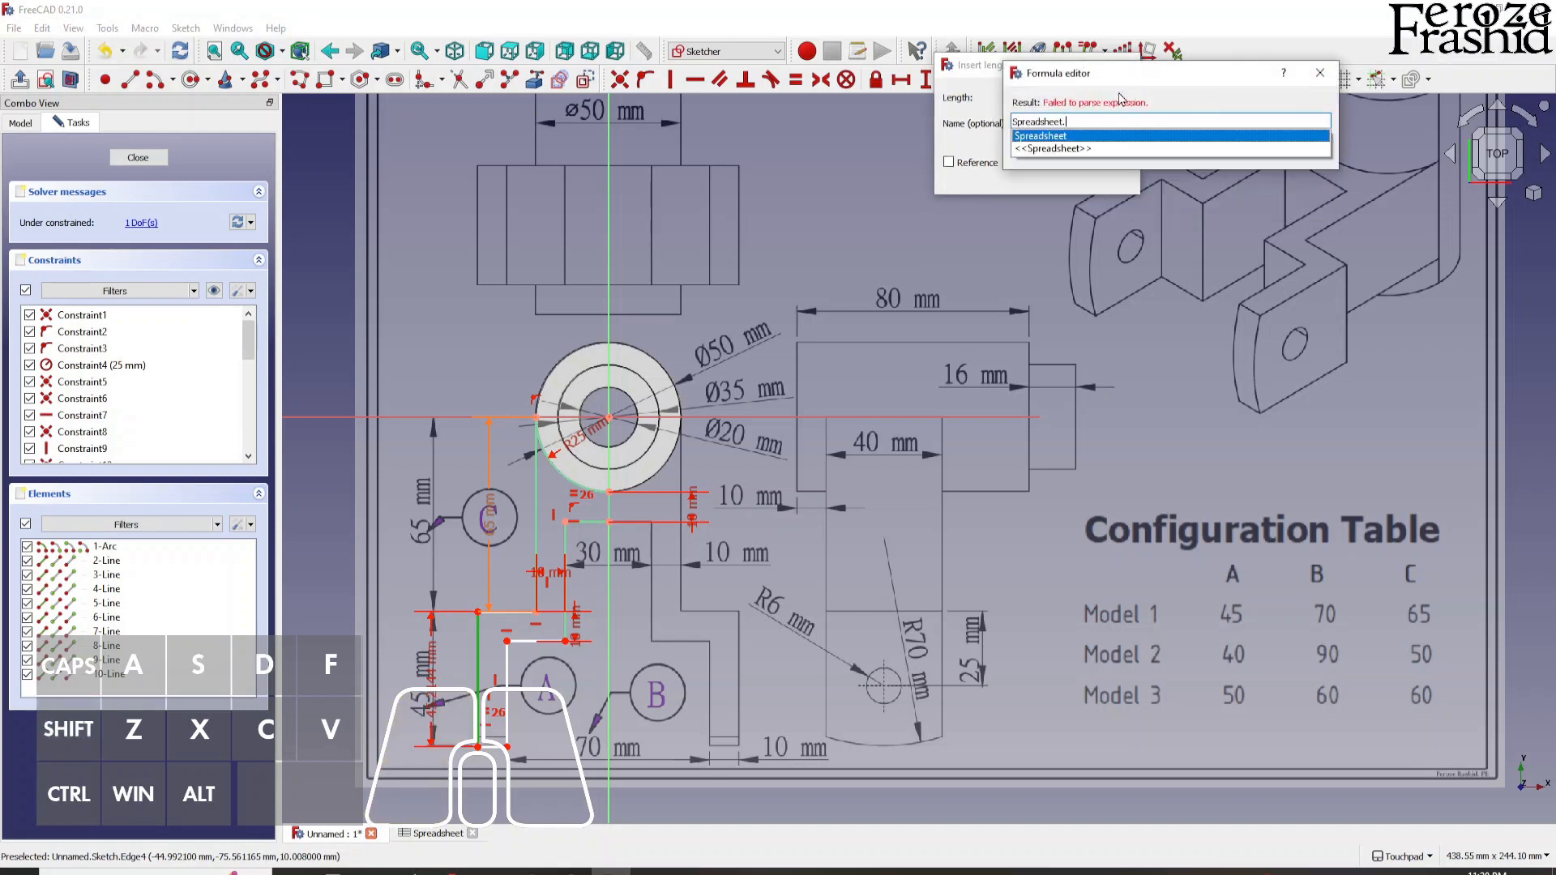
key(shift)
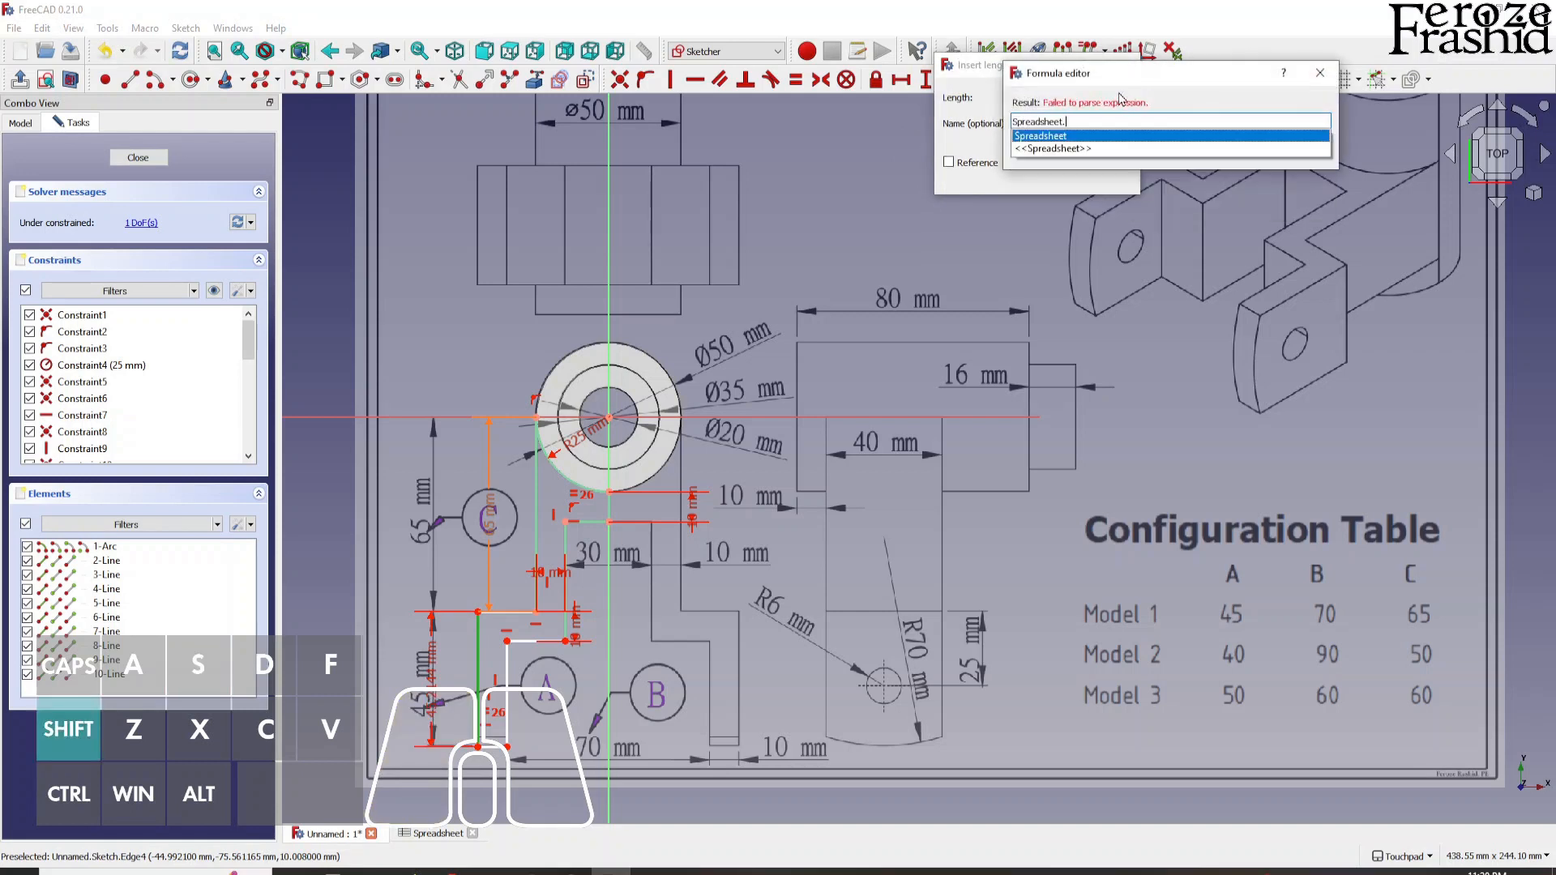
text(Aa)
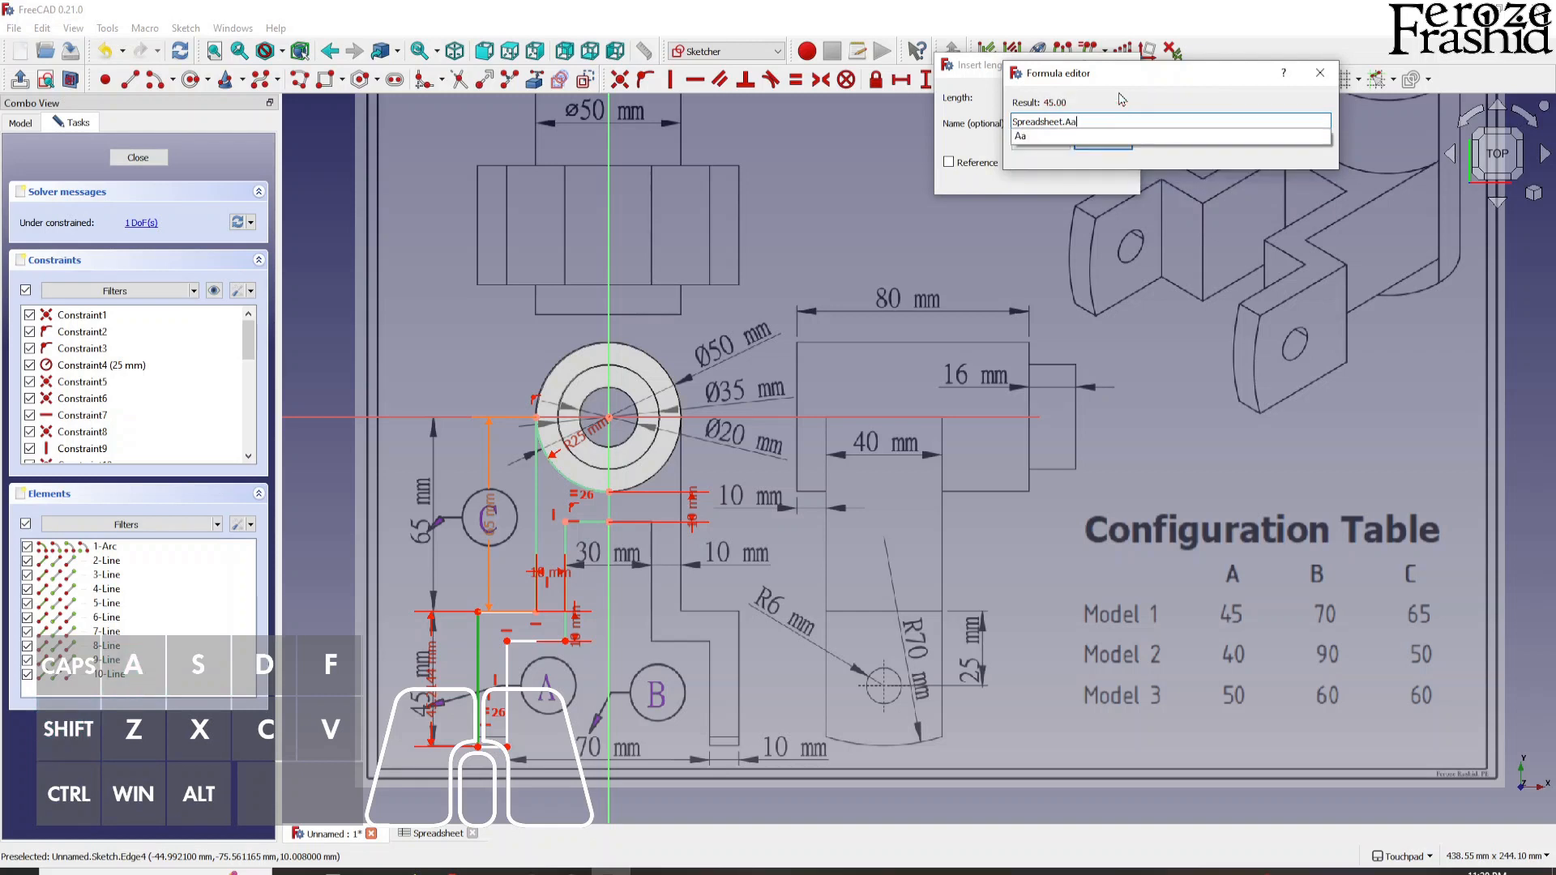
key(Return)
key(Return)
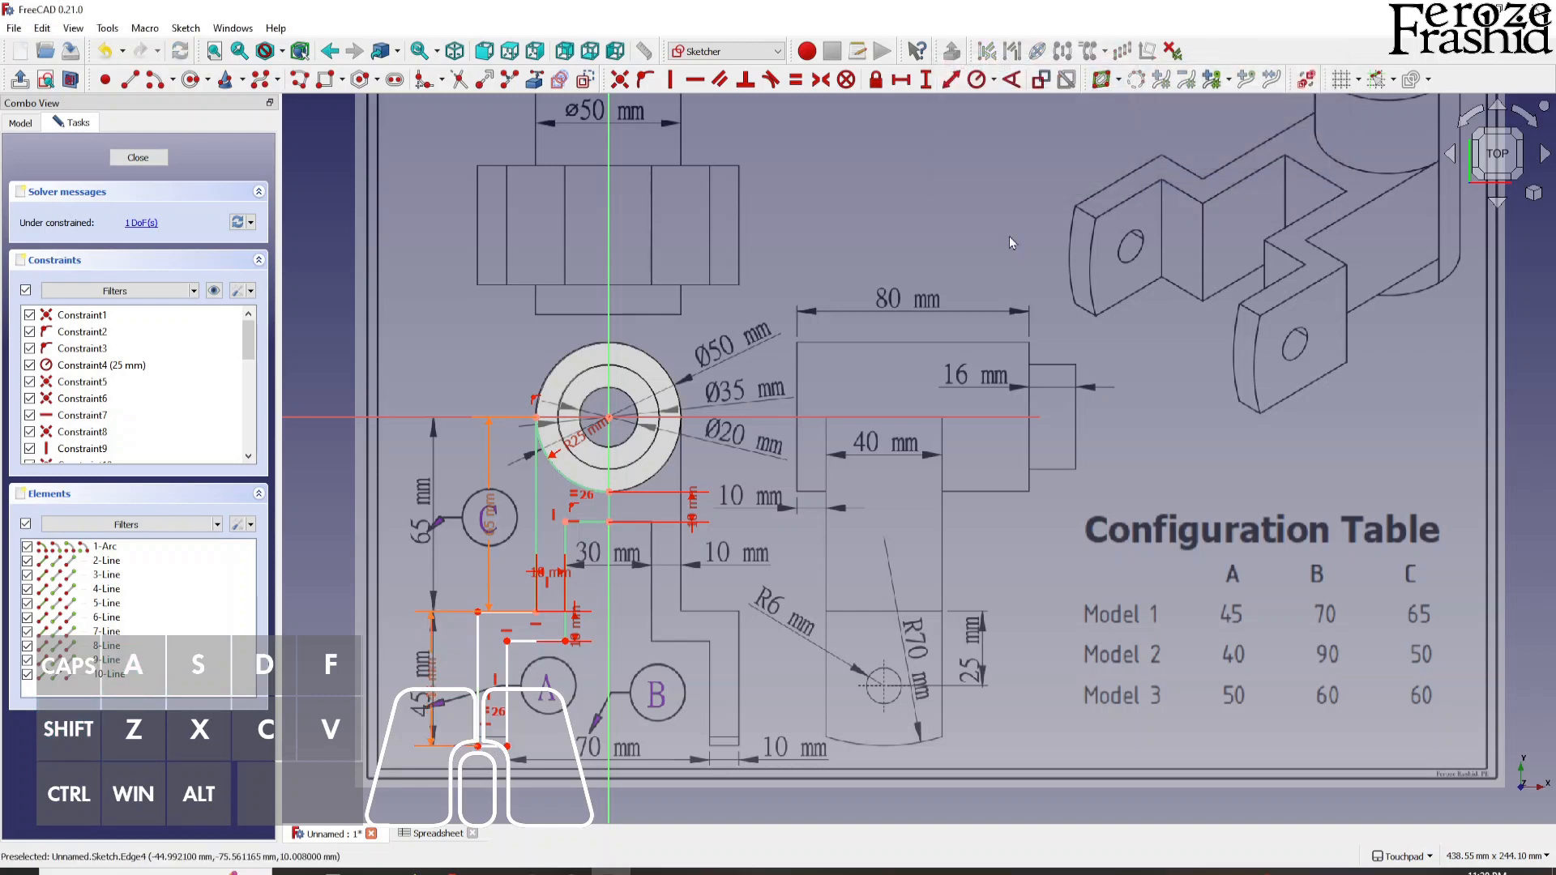
- Constrain the horizontal distance from the arm's lower inner corner to the vertical axis with the formula Spreadsheet.Bb/2 and close the sketch
click(505, 746)
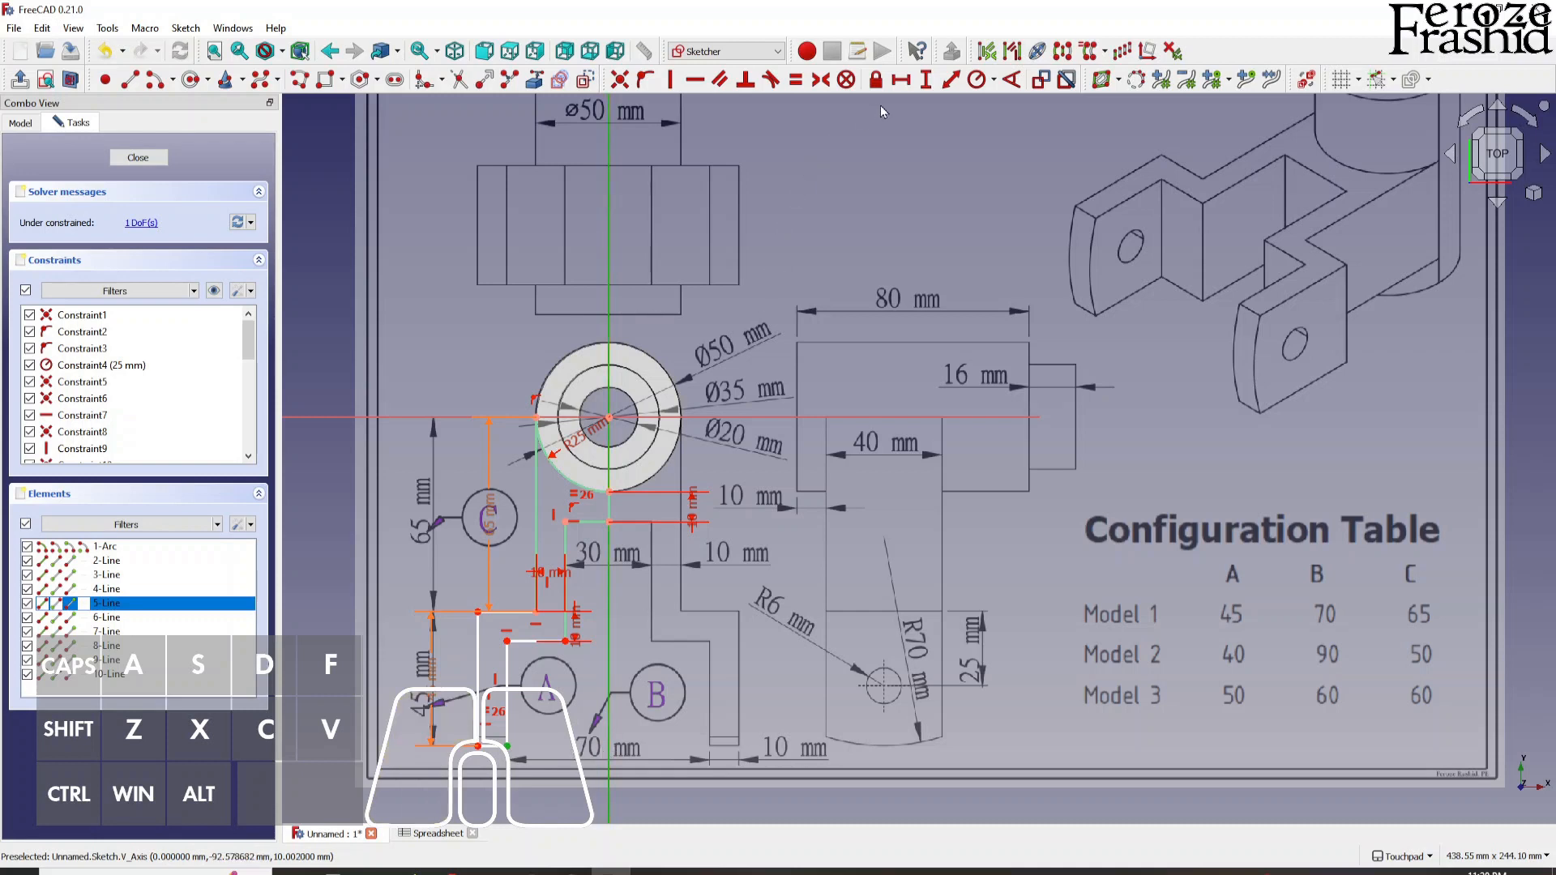
click(899, 78)
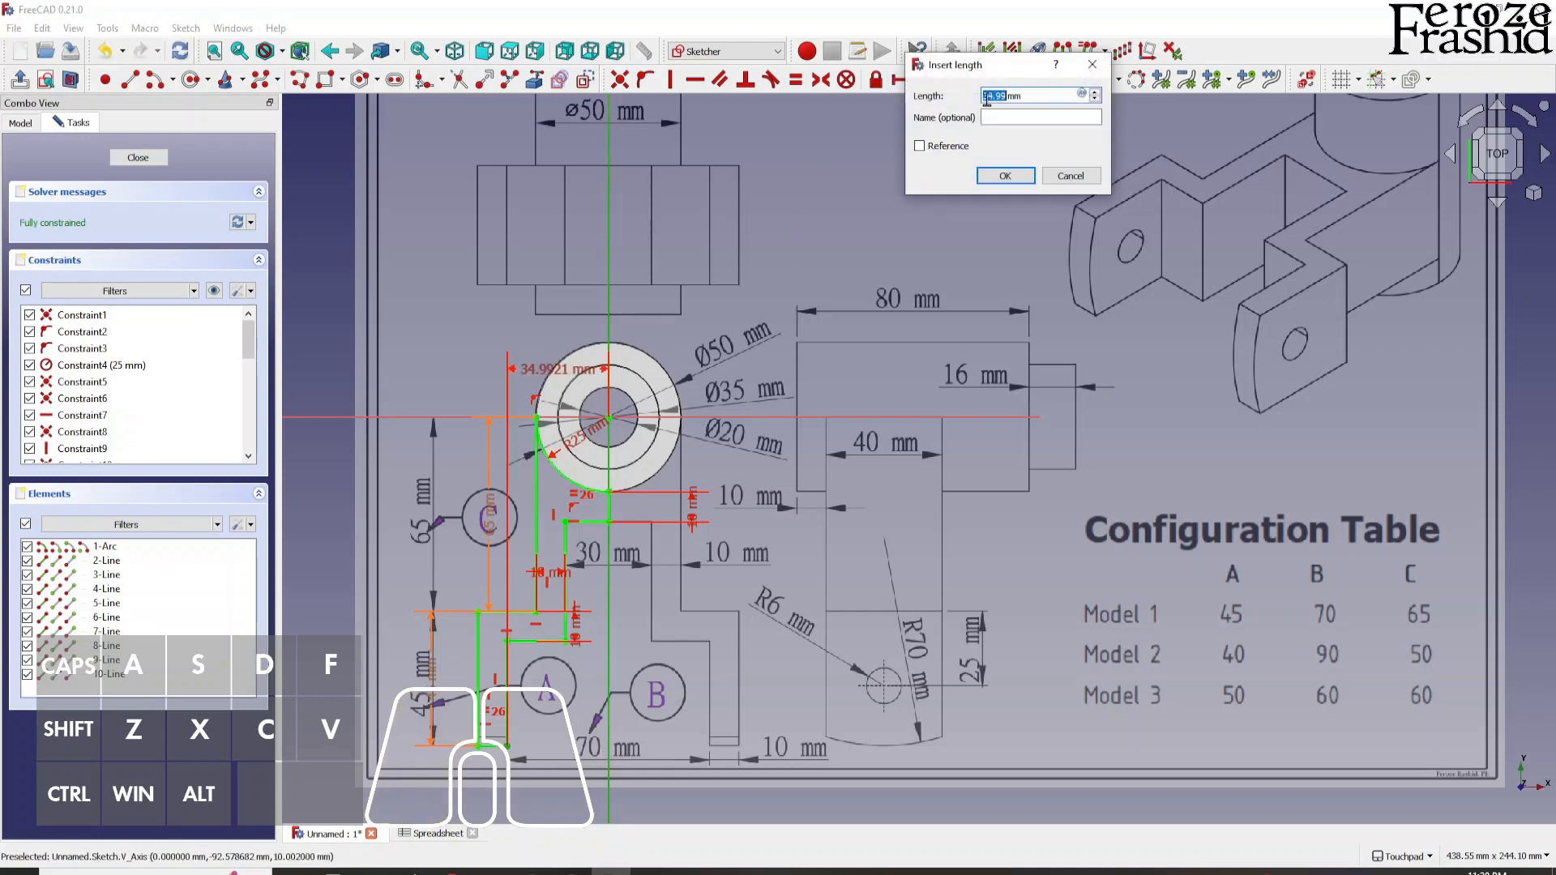
click(1081, 93)
text(Sor)
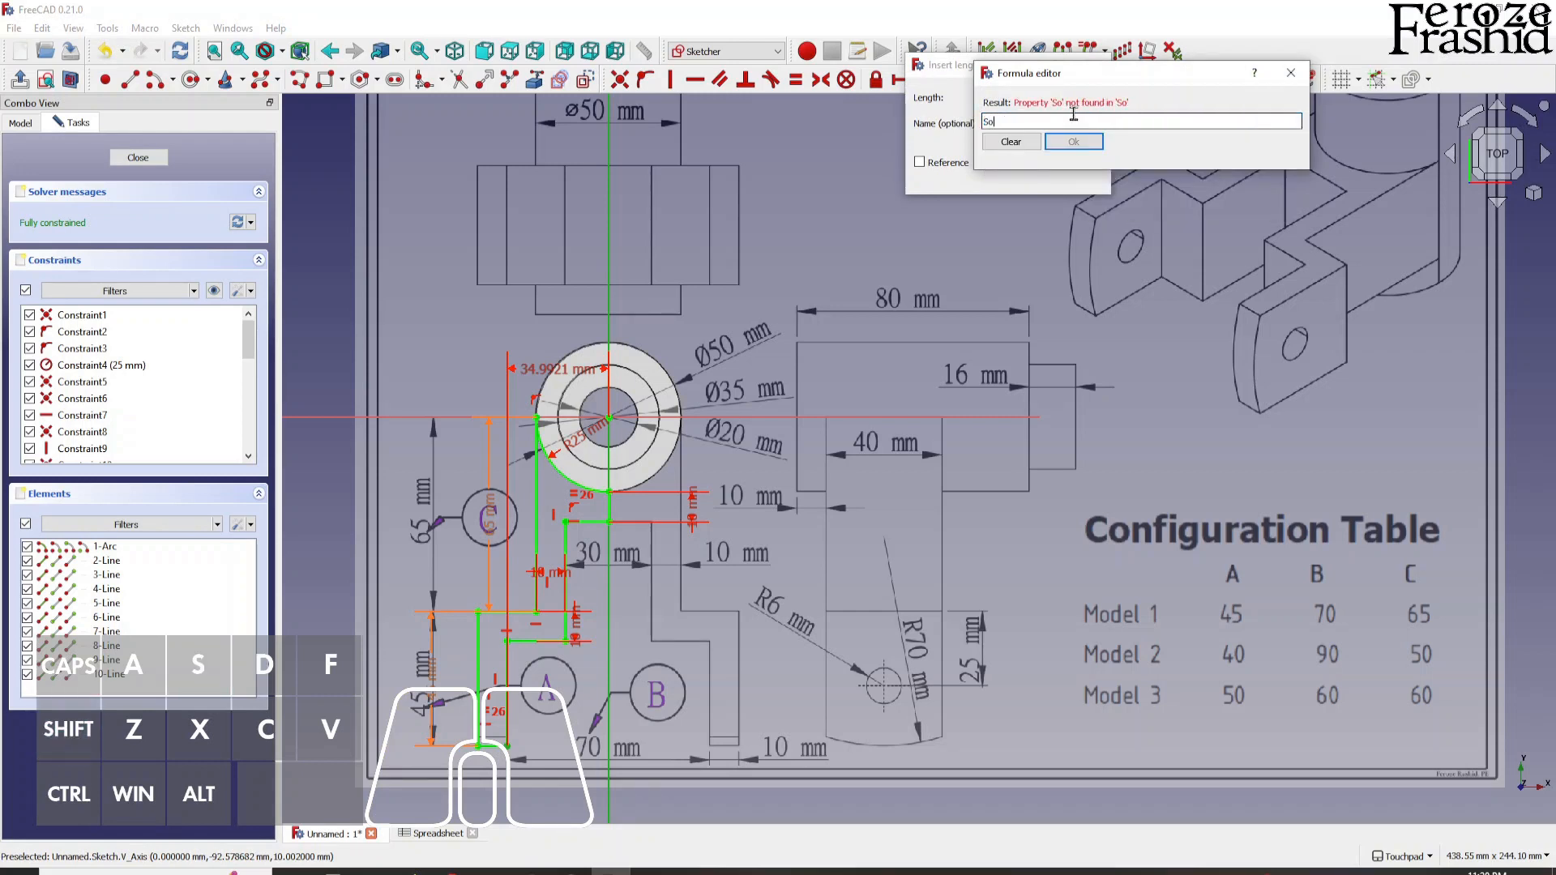
key(BackSpace)
text(pre)
key(Down)
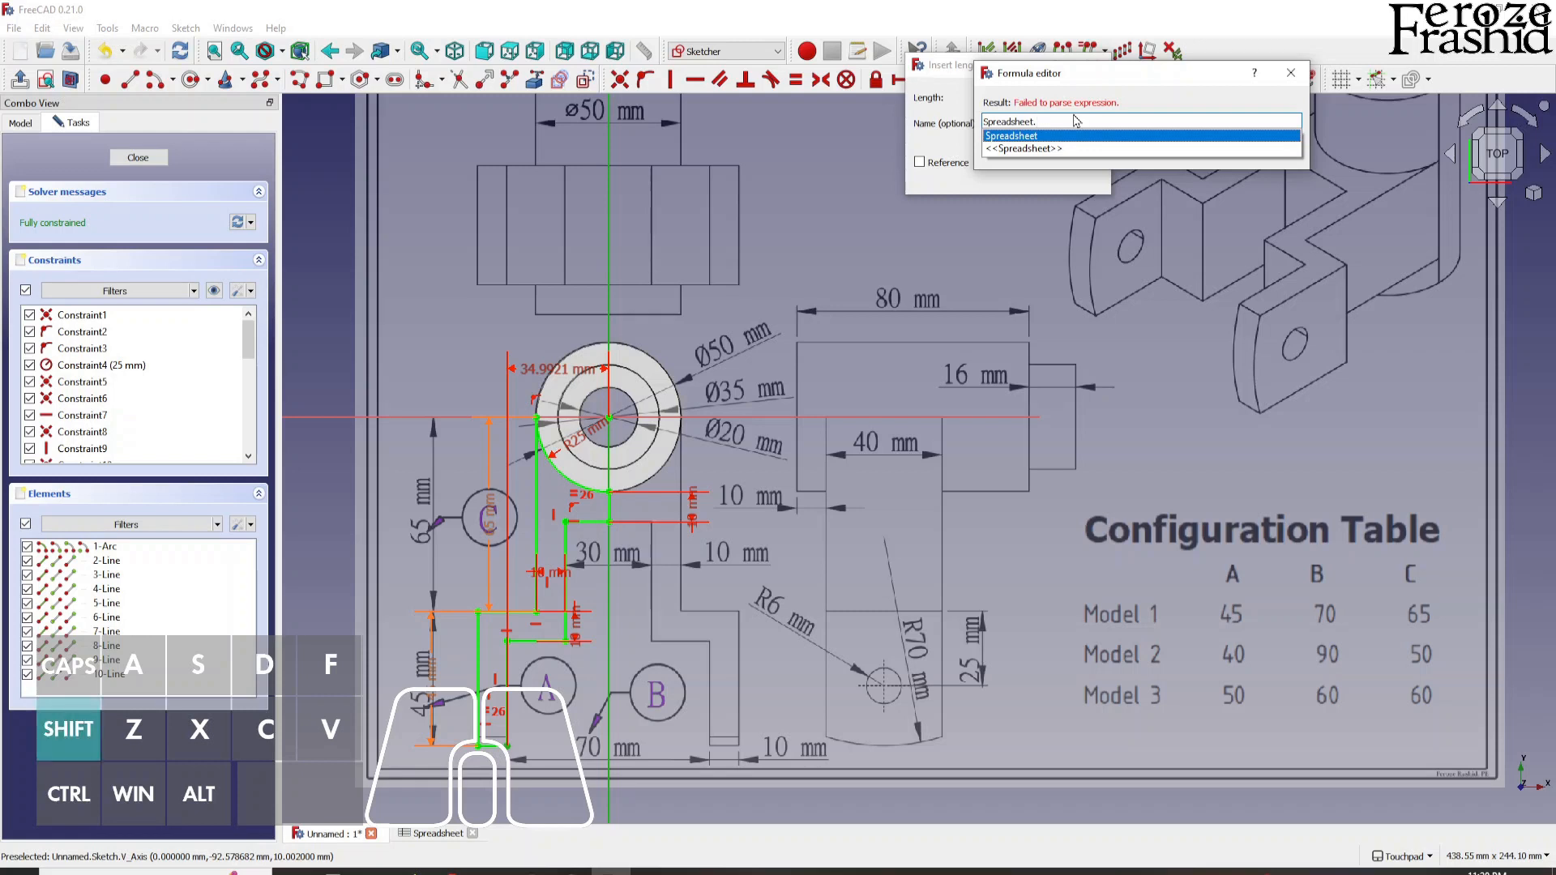
text(Bb)
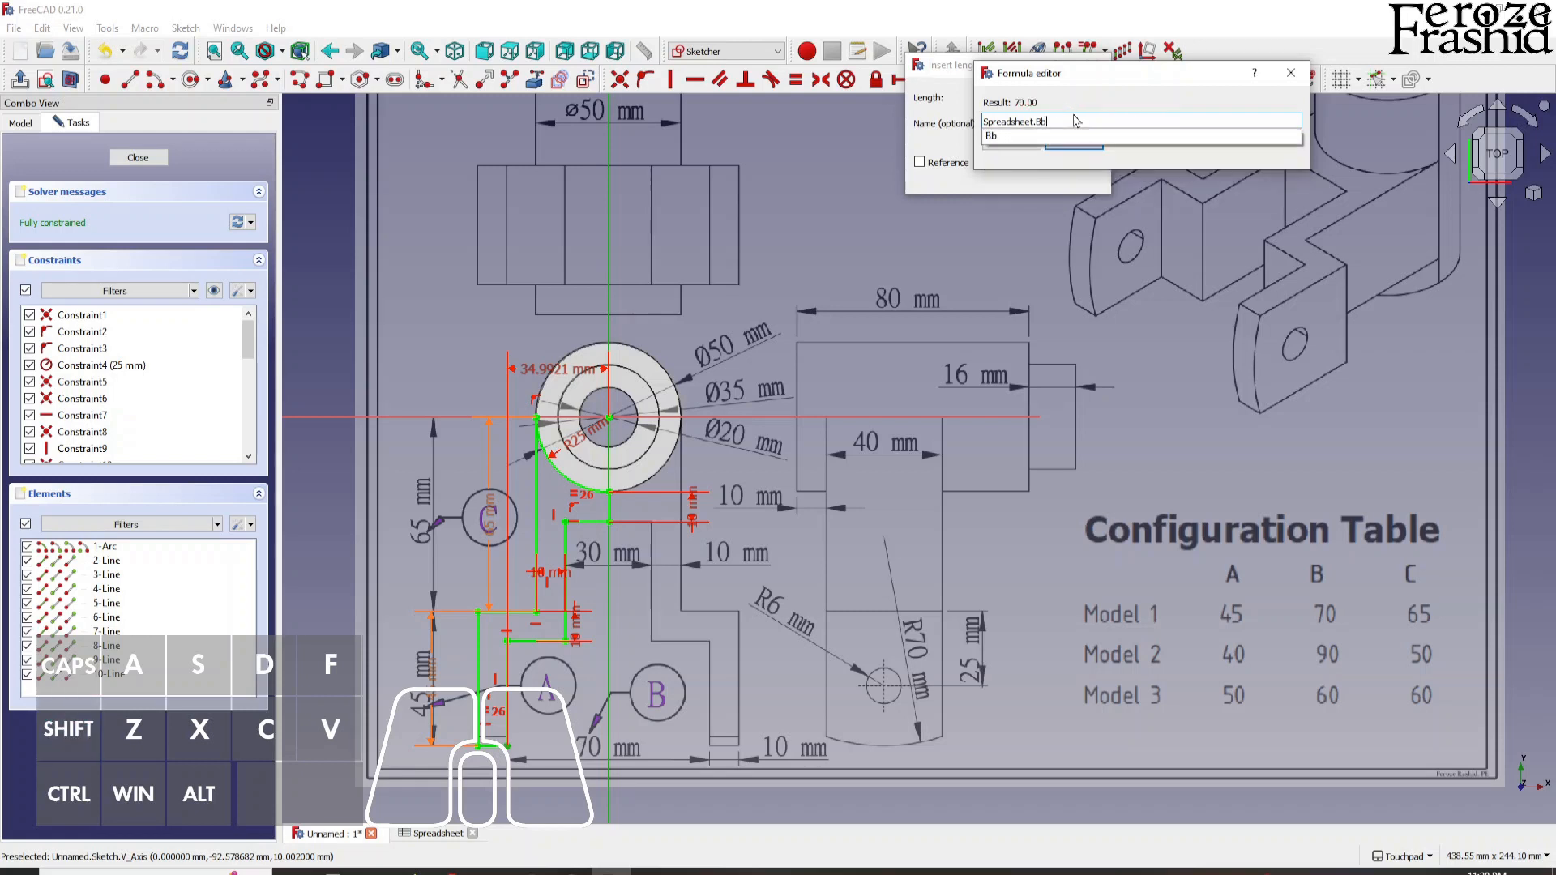
text(/2)
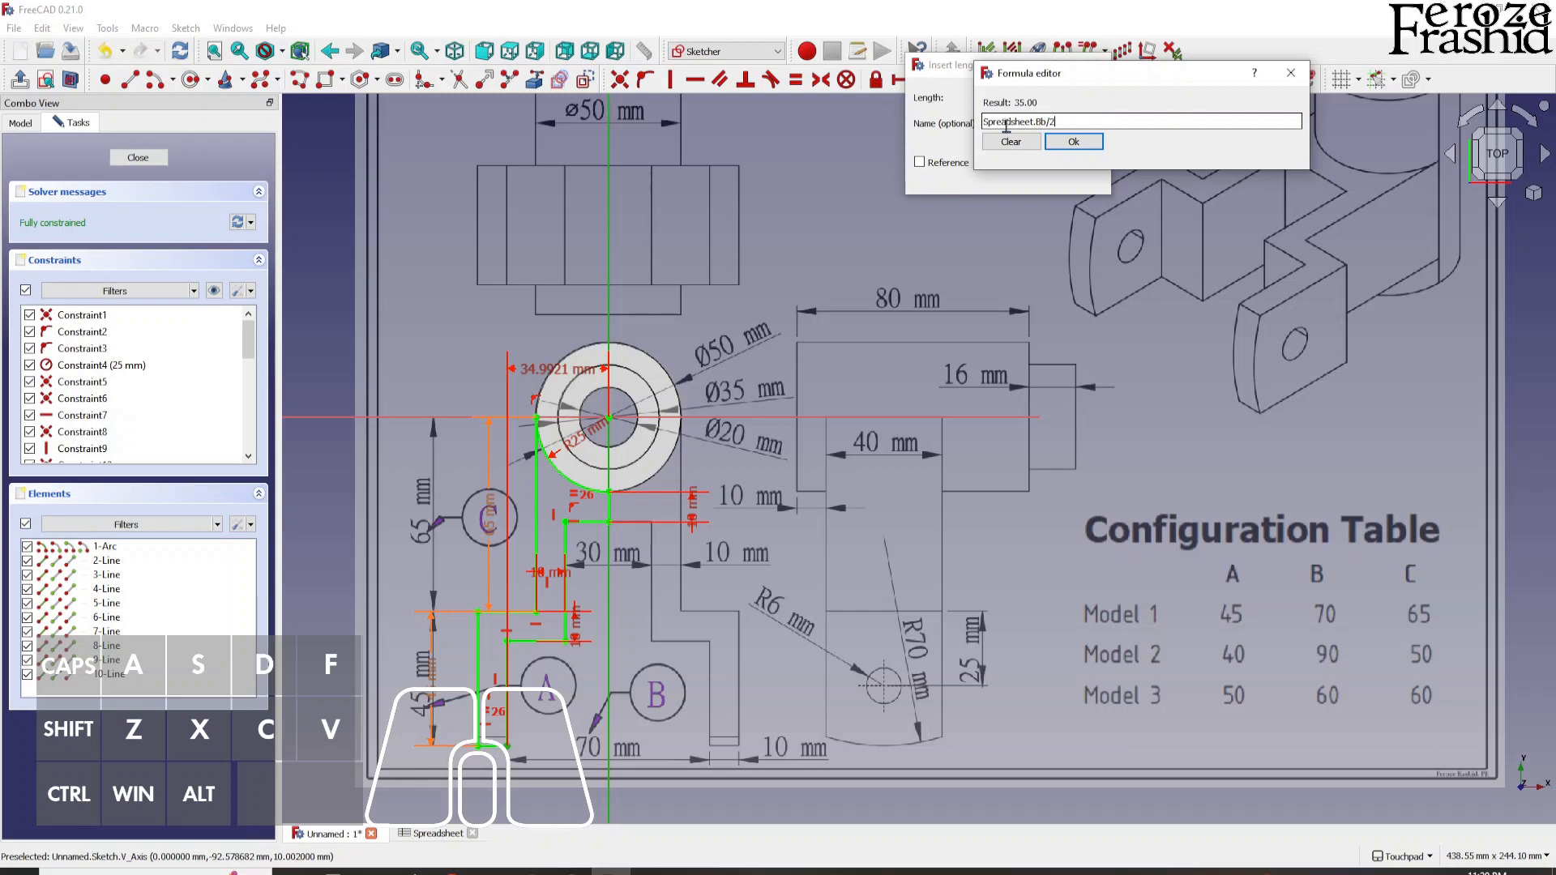
click(1079, 143)
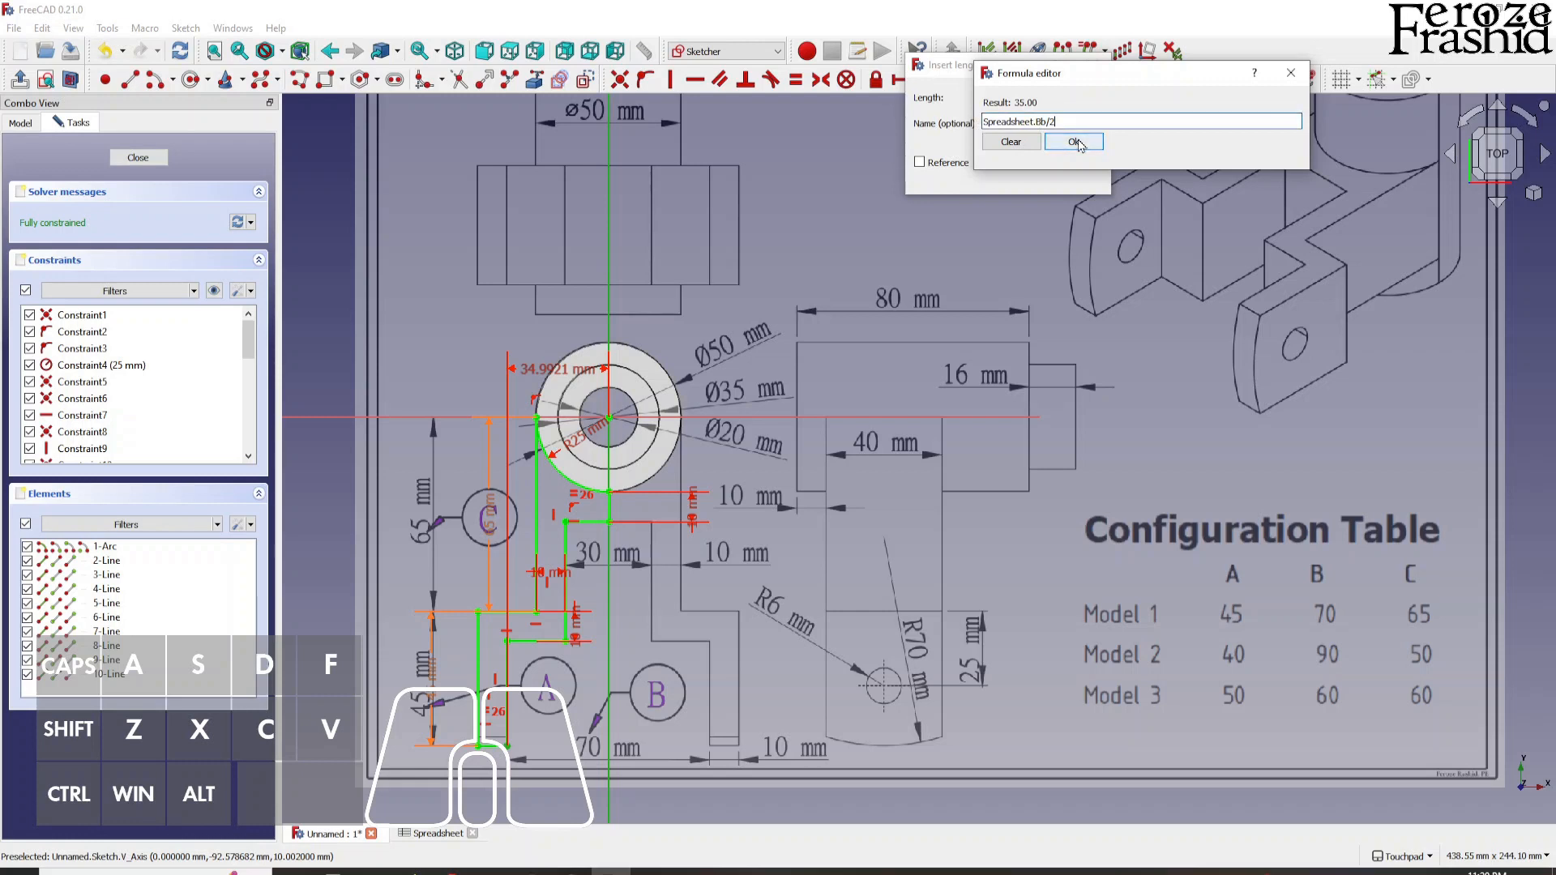
click(1005, 176)
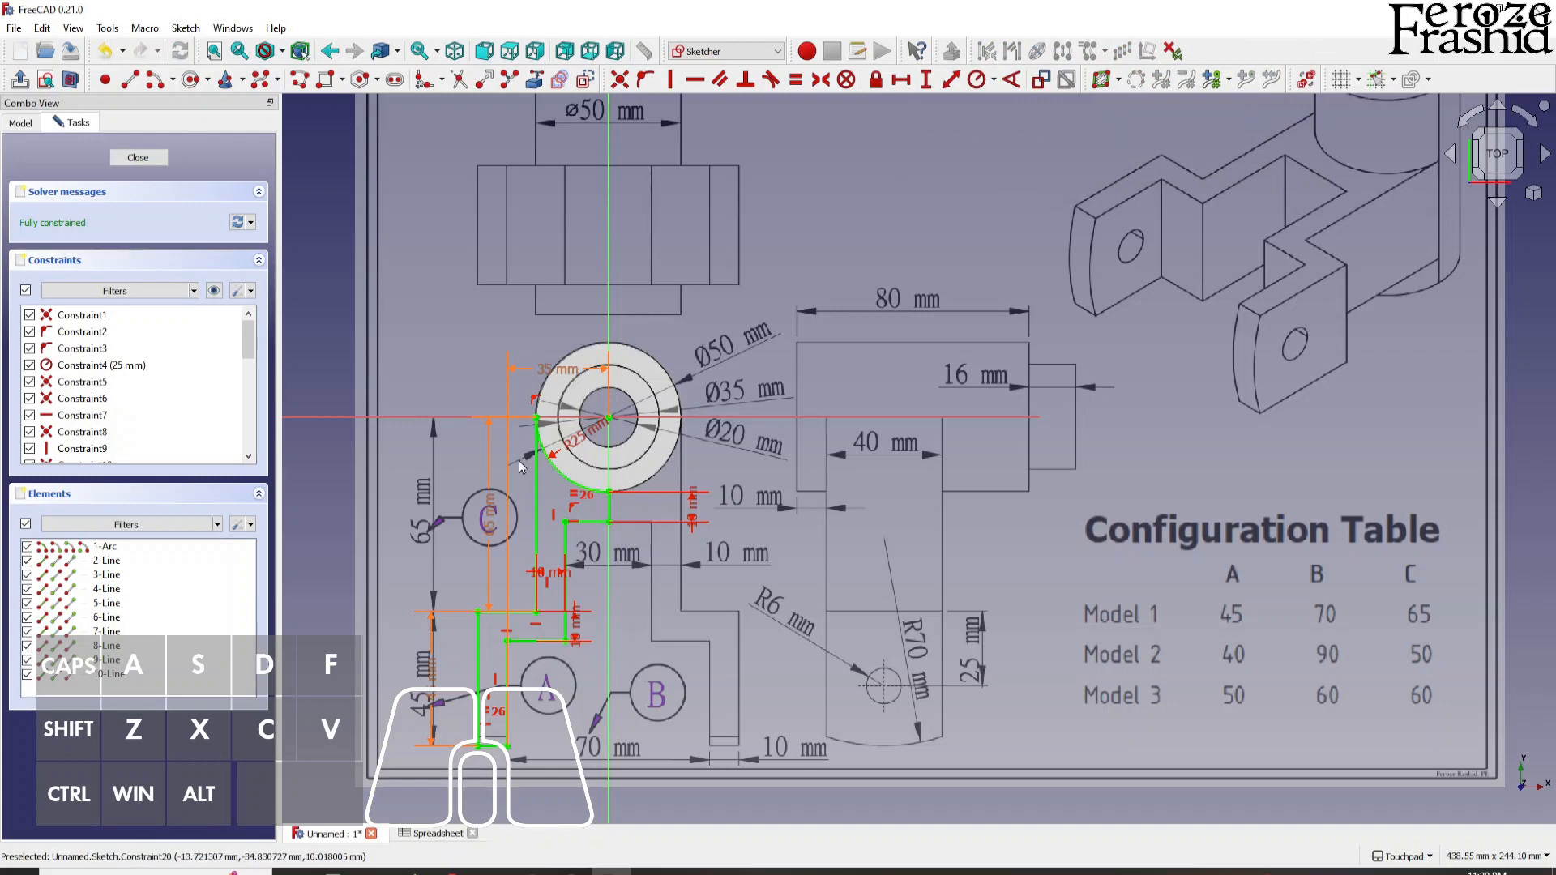
click(137, 158)
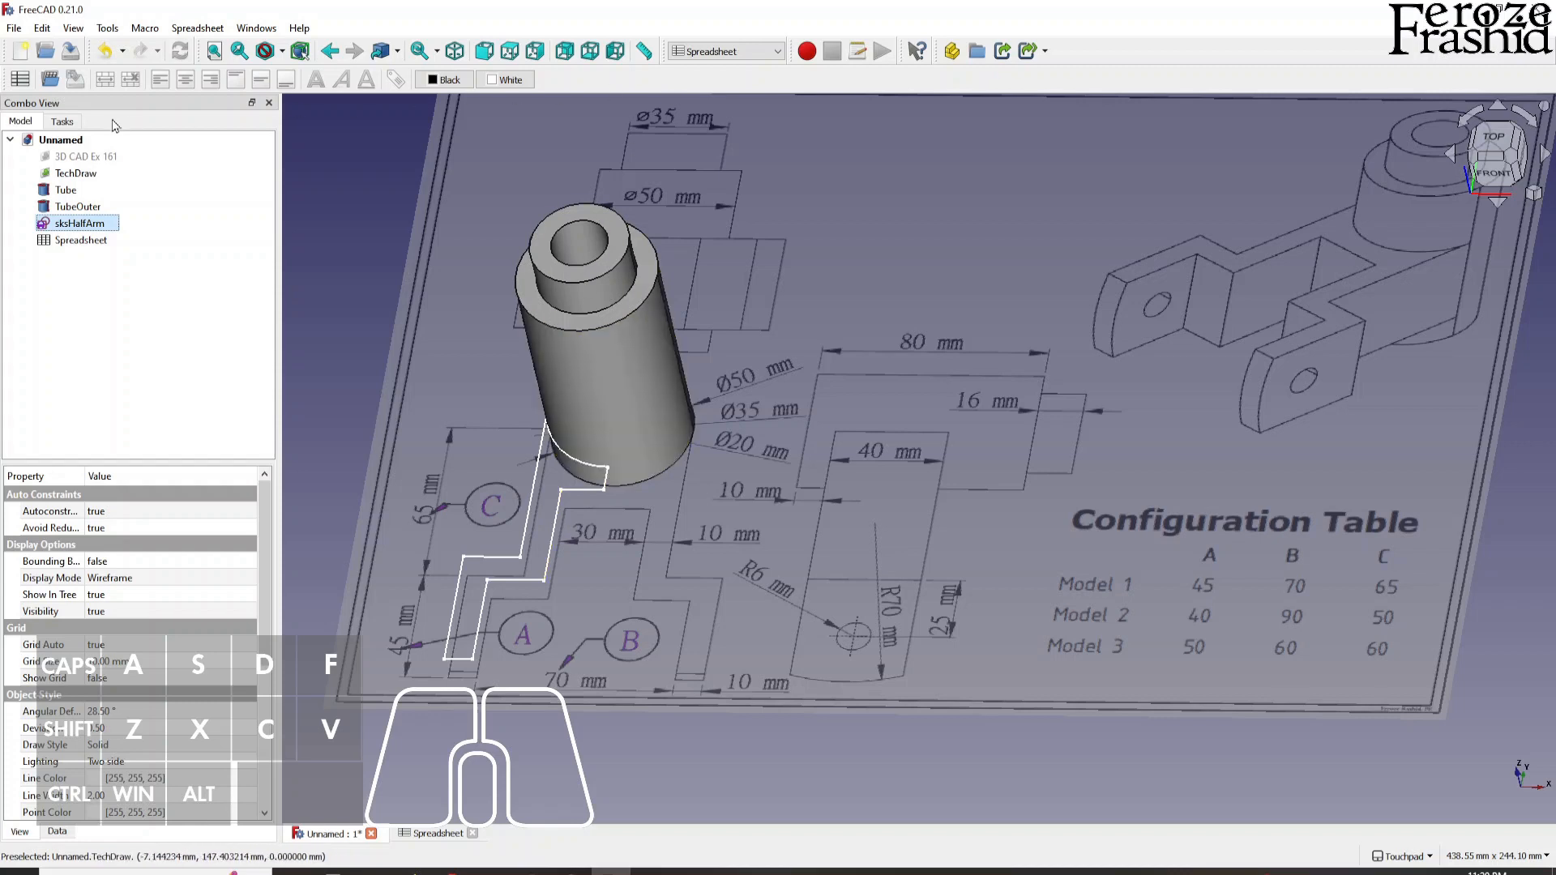
- Tile the 3D view and spreadsheet windows side by side, giving the 3D view the larger share of the width
click(256, 27)
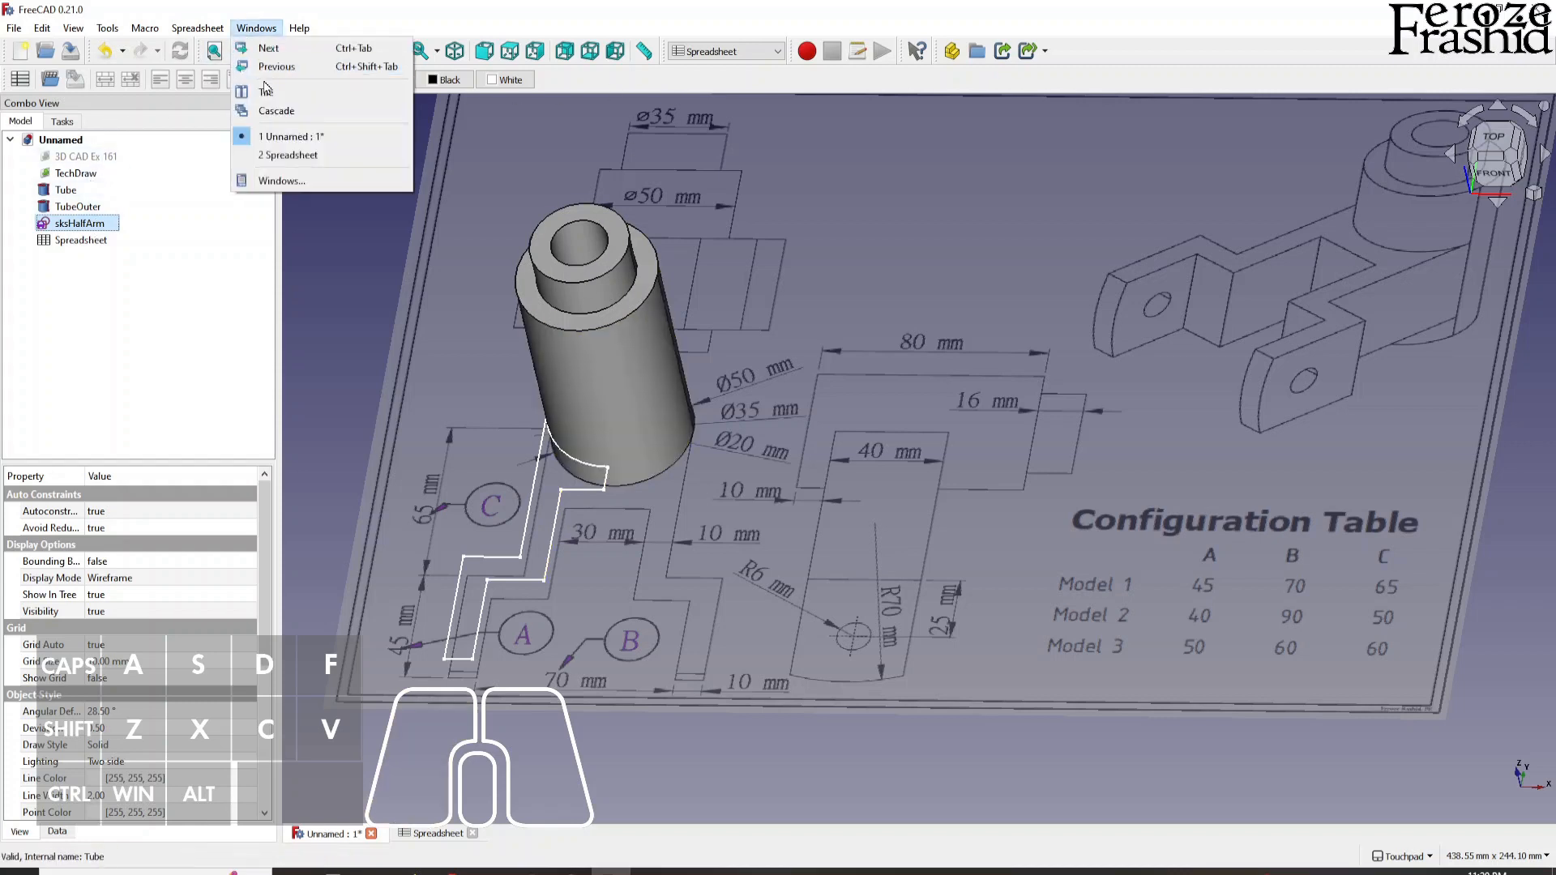
click(266, 91)
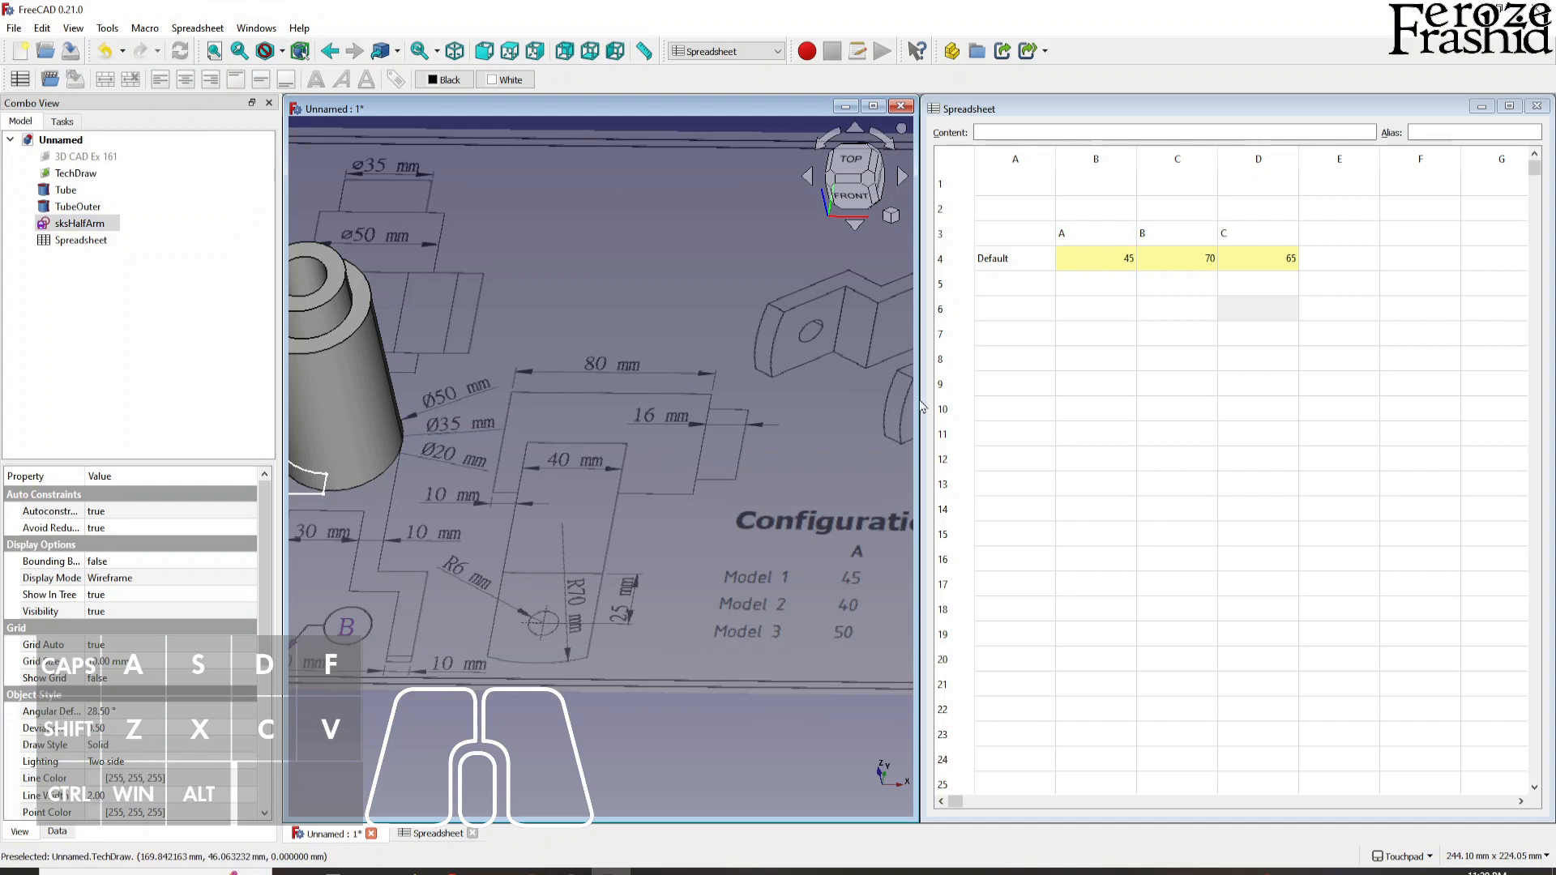
drag(921, 473, 1150, 474)
drag(922, 485, 1143, 484)
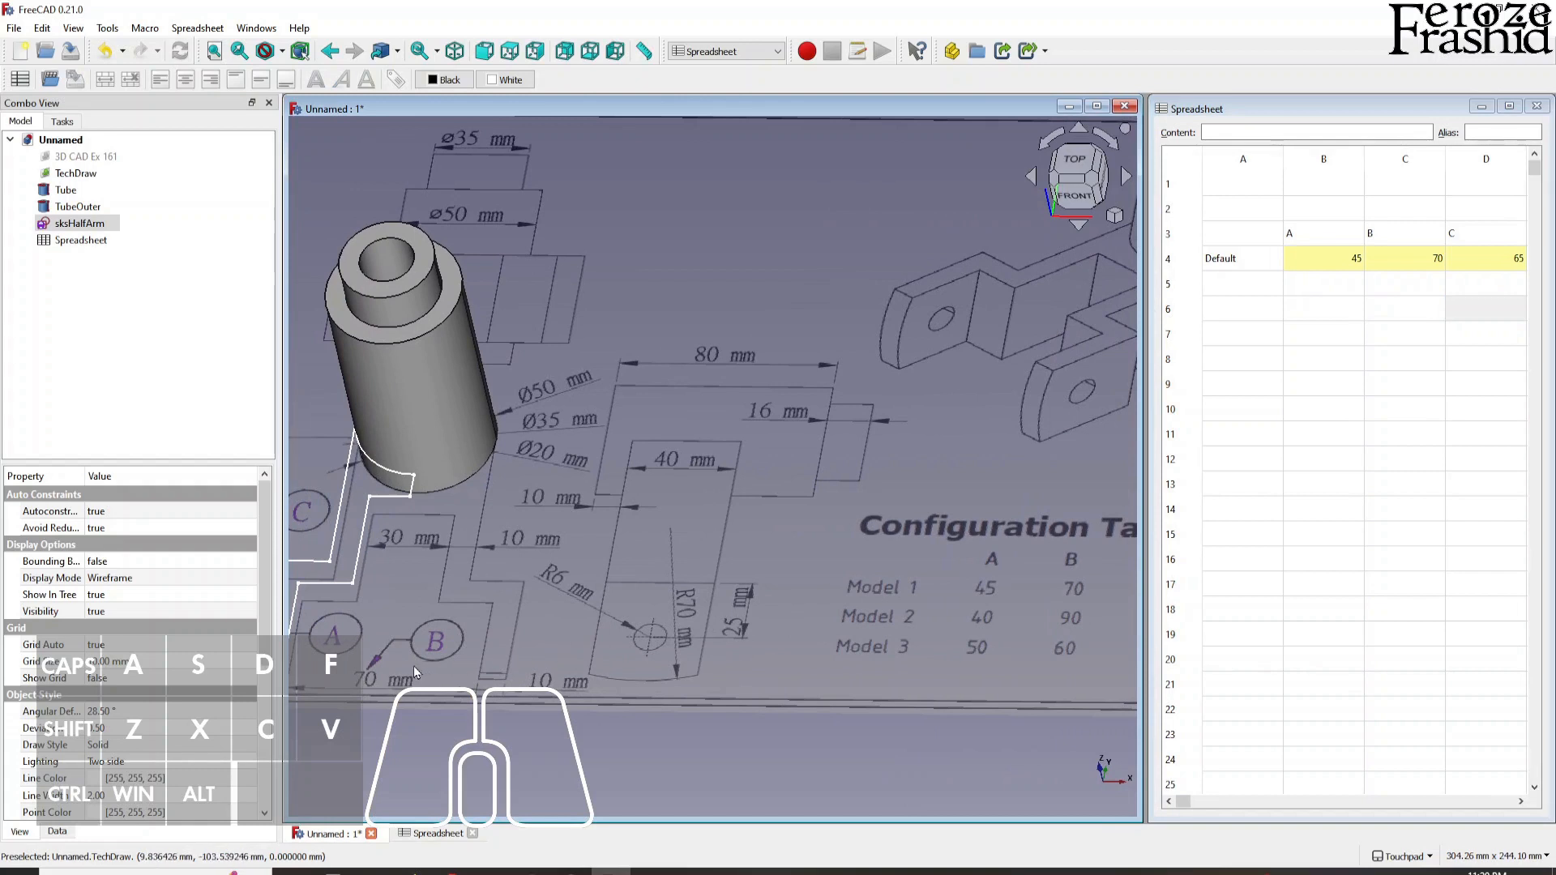
scroll(715, 564, down, 1)
key(shift)
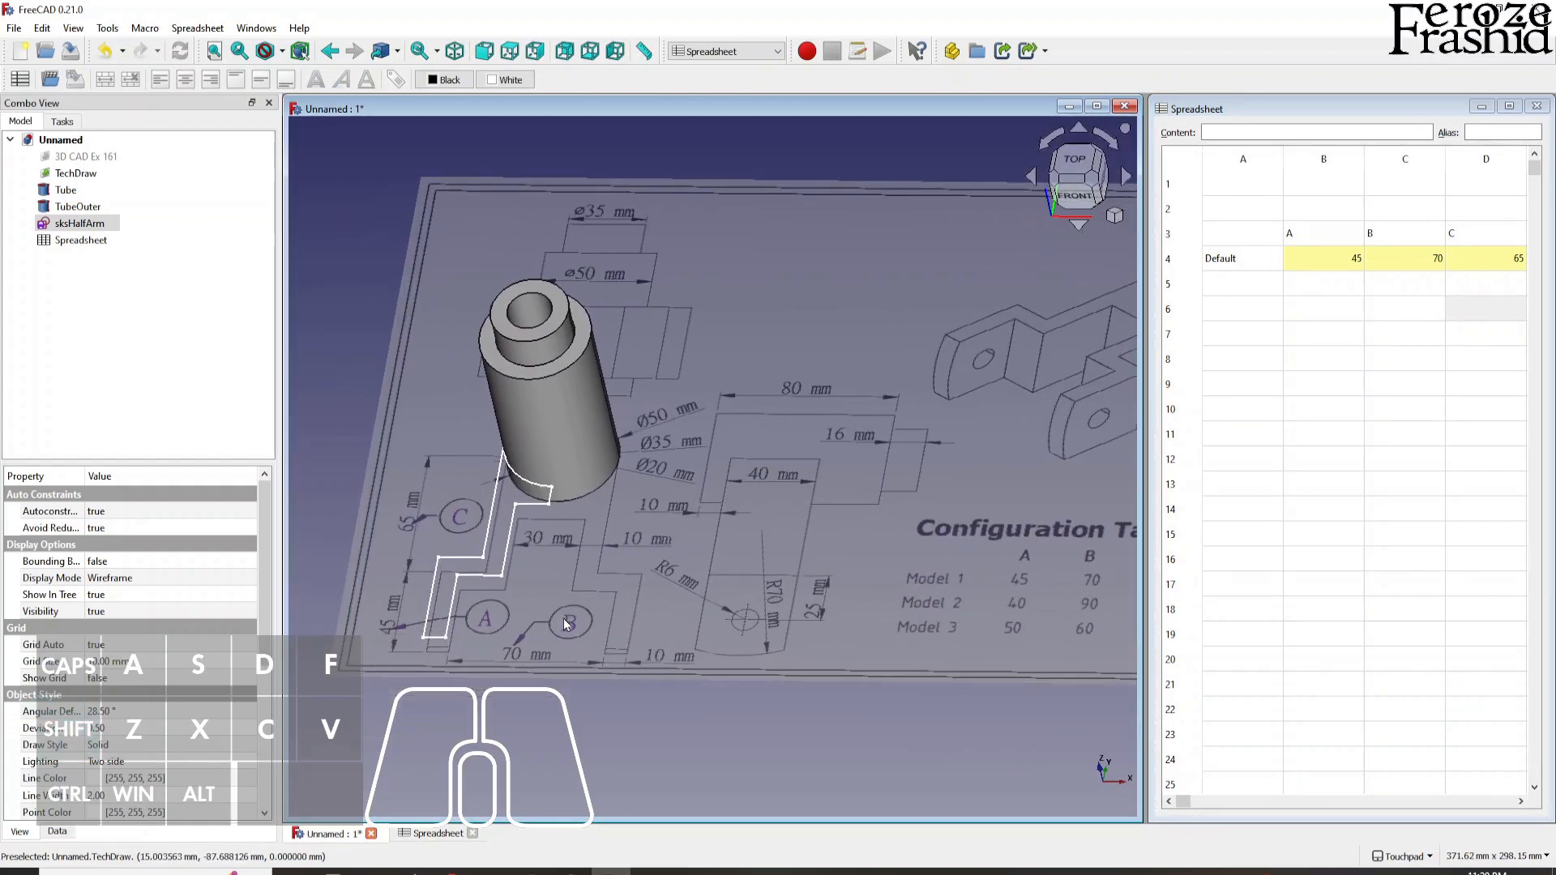
- Test the sketch's link to the spreadsheet by setting the Default B value to 80 and back to 70
click(1428, 270)
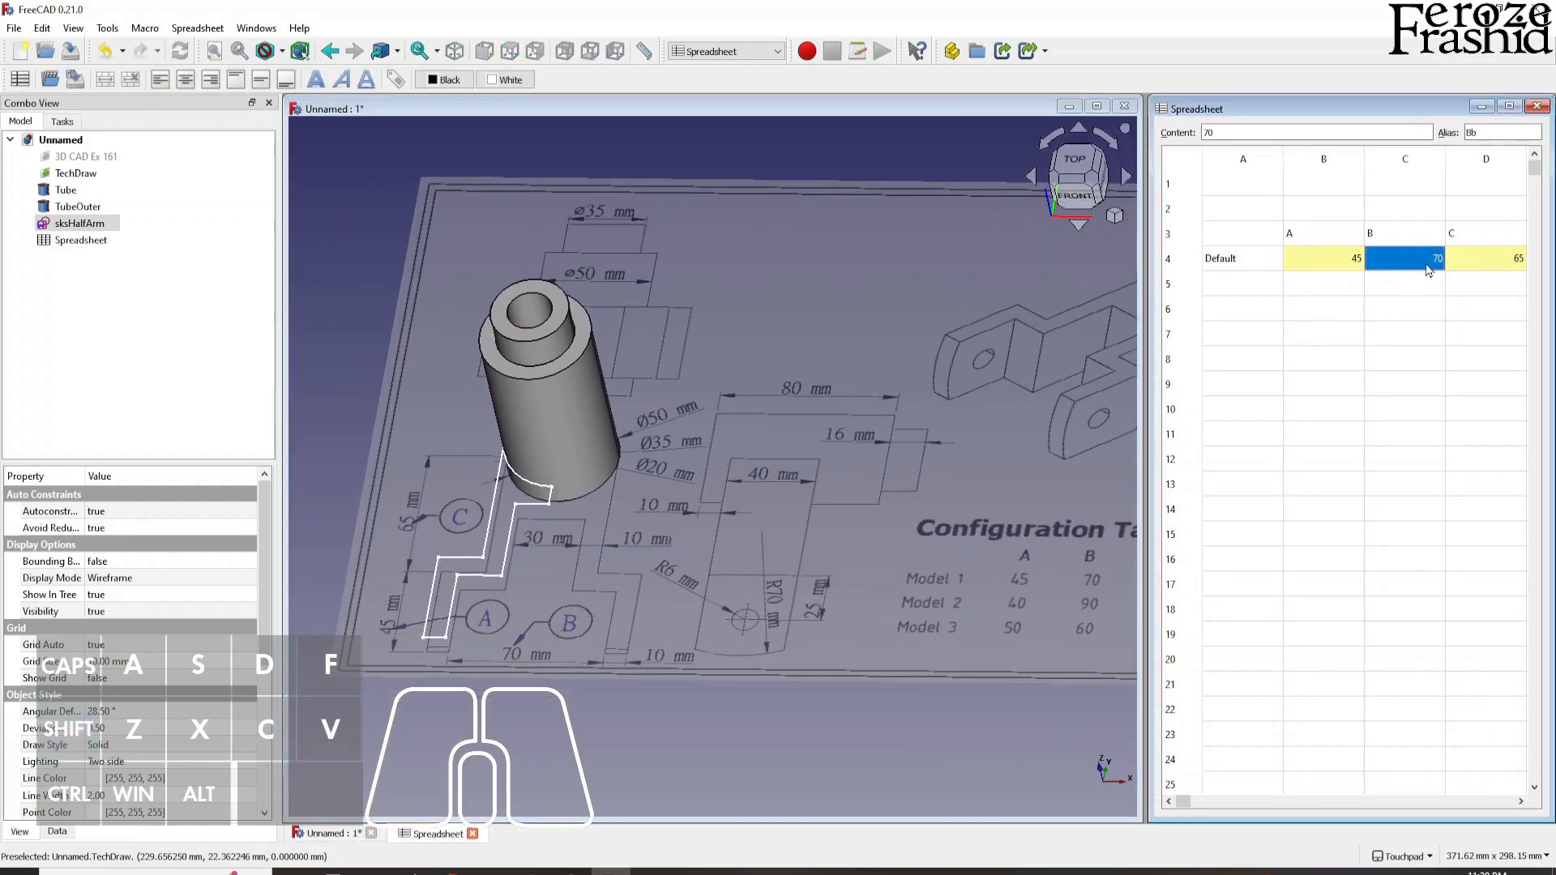
text(80)
key(Return)
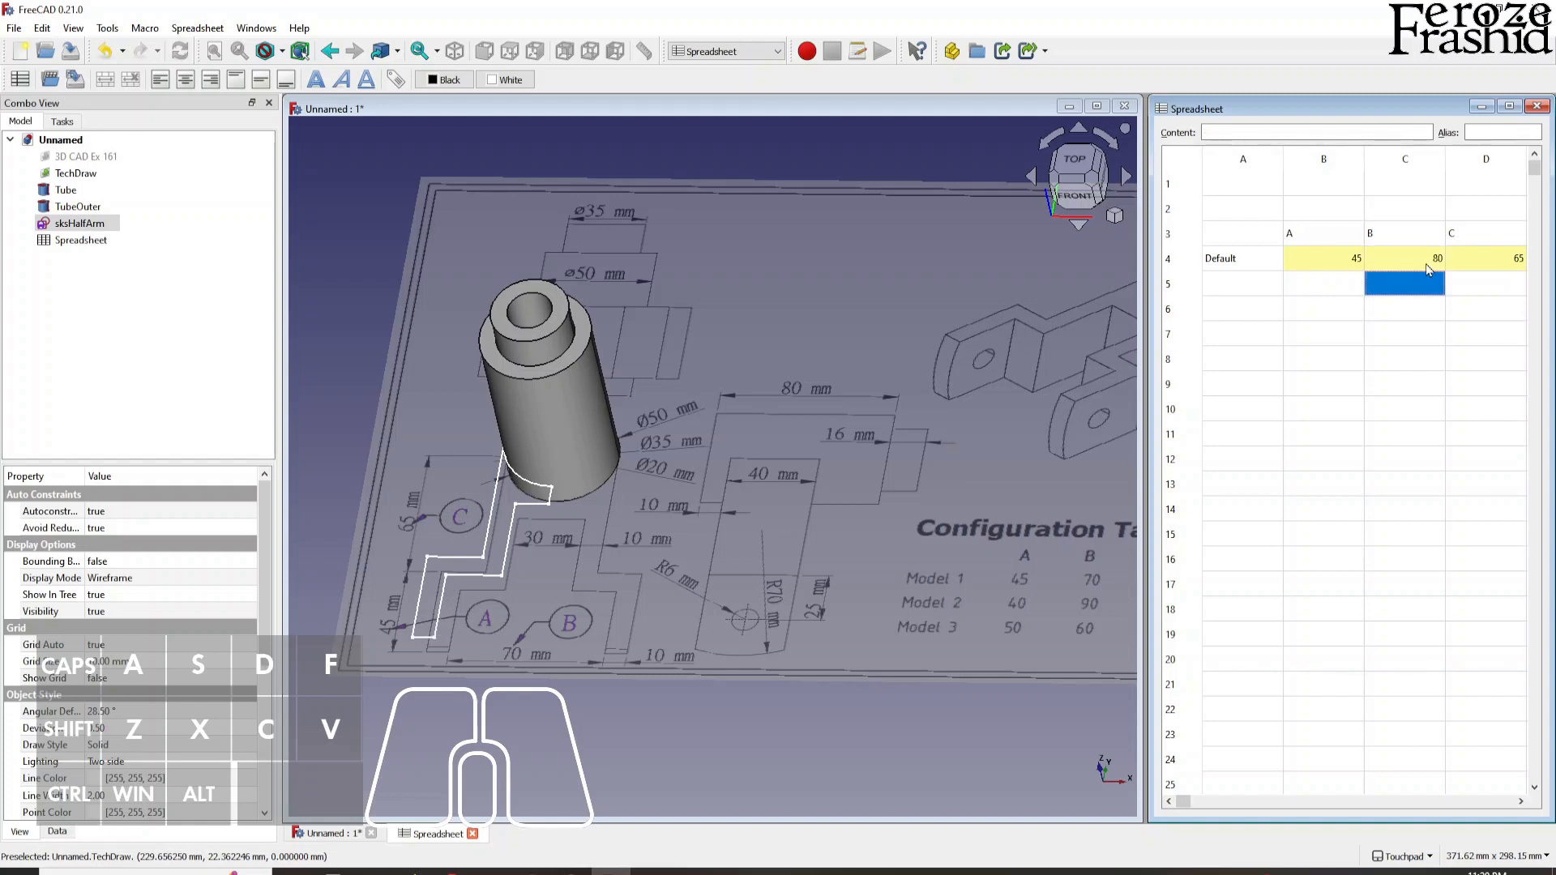
click(1389, 261)
text(7)
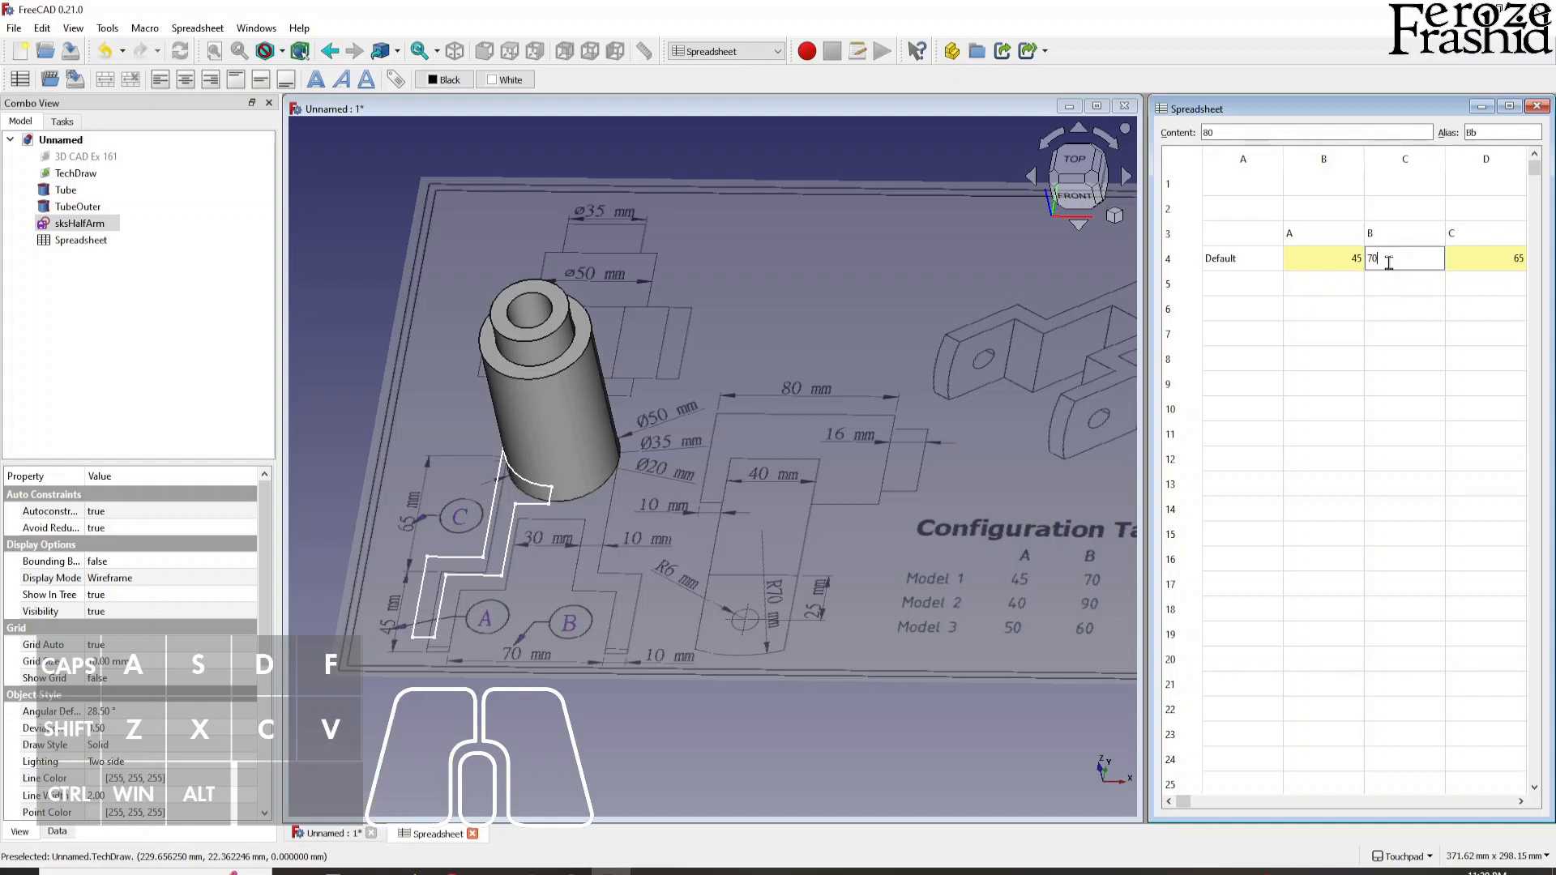
text(0)
key(Return)
- Switch to the Part workbench and extrude the sksHalfArm sketch 40 mm along its normal as a solid
click(79, 223)
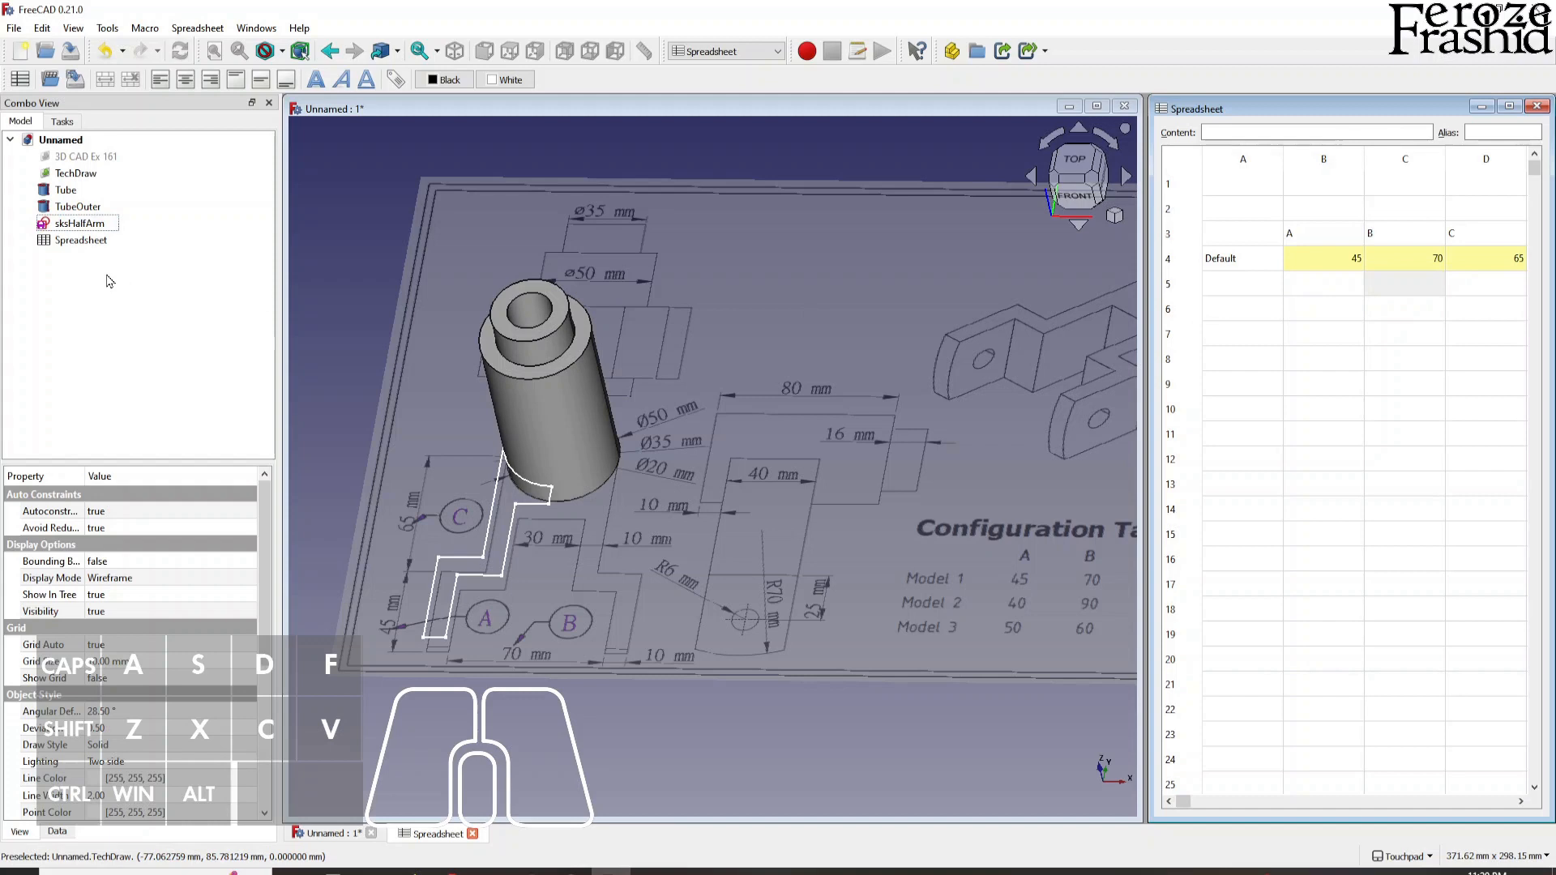
click(725, 51)
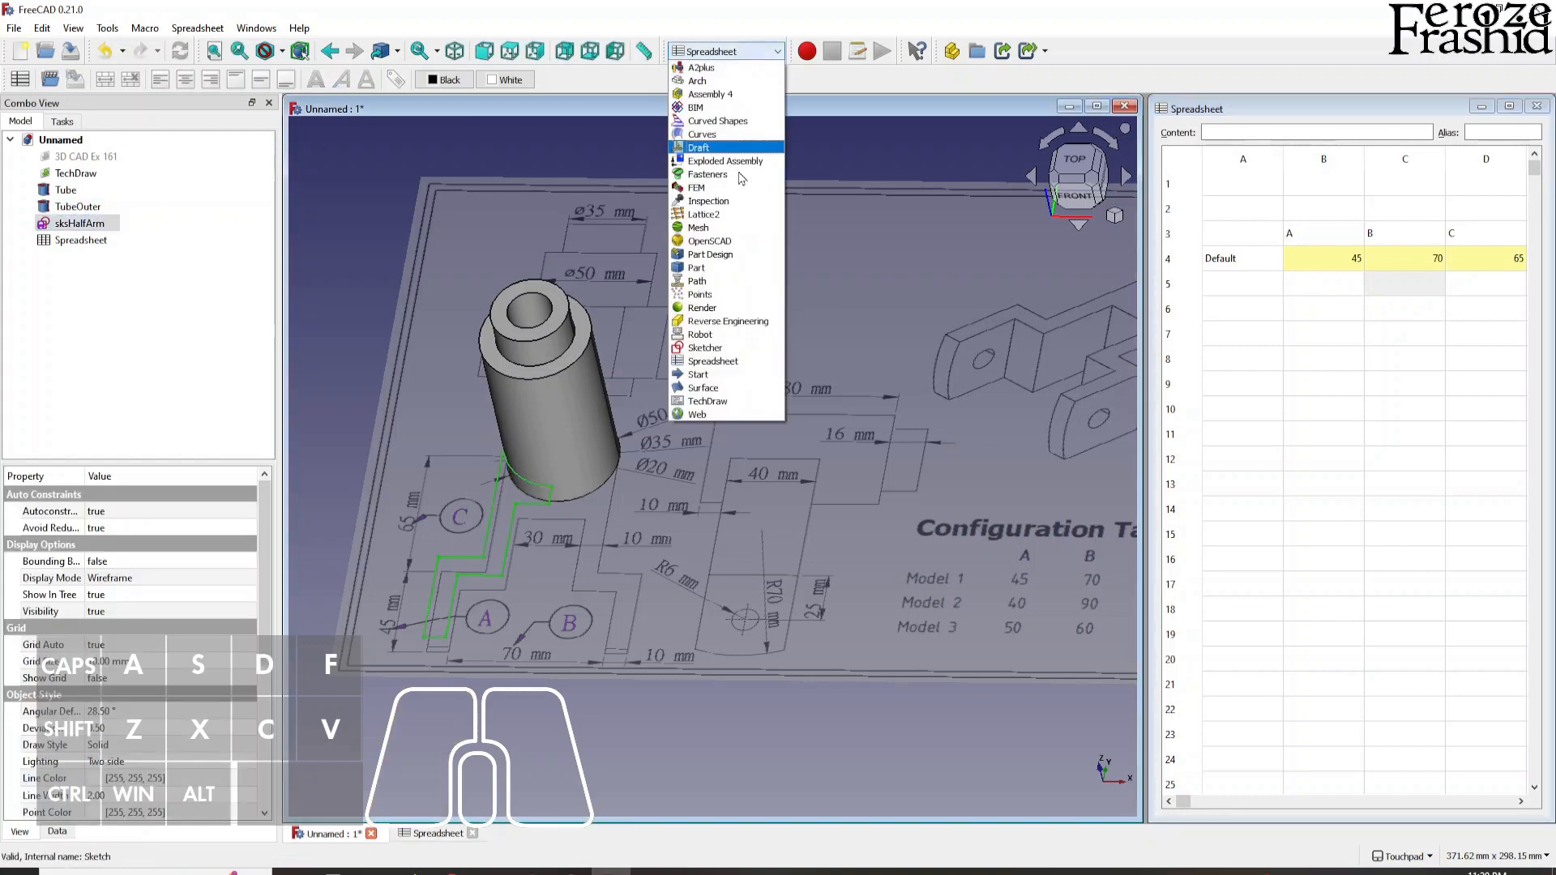
click(709, 268)
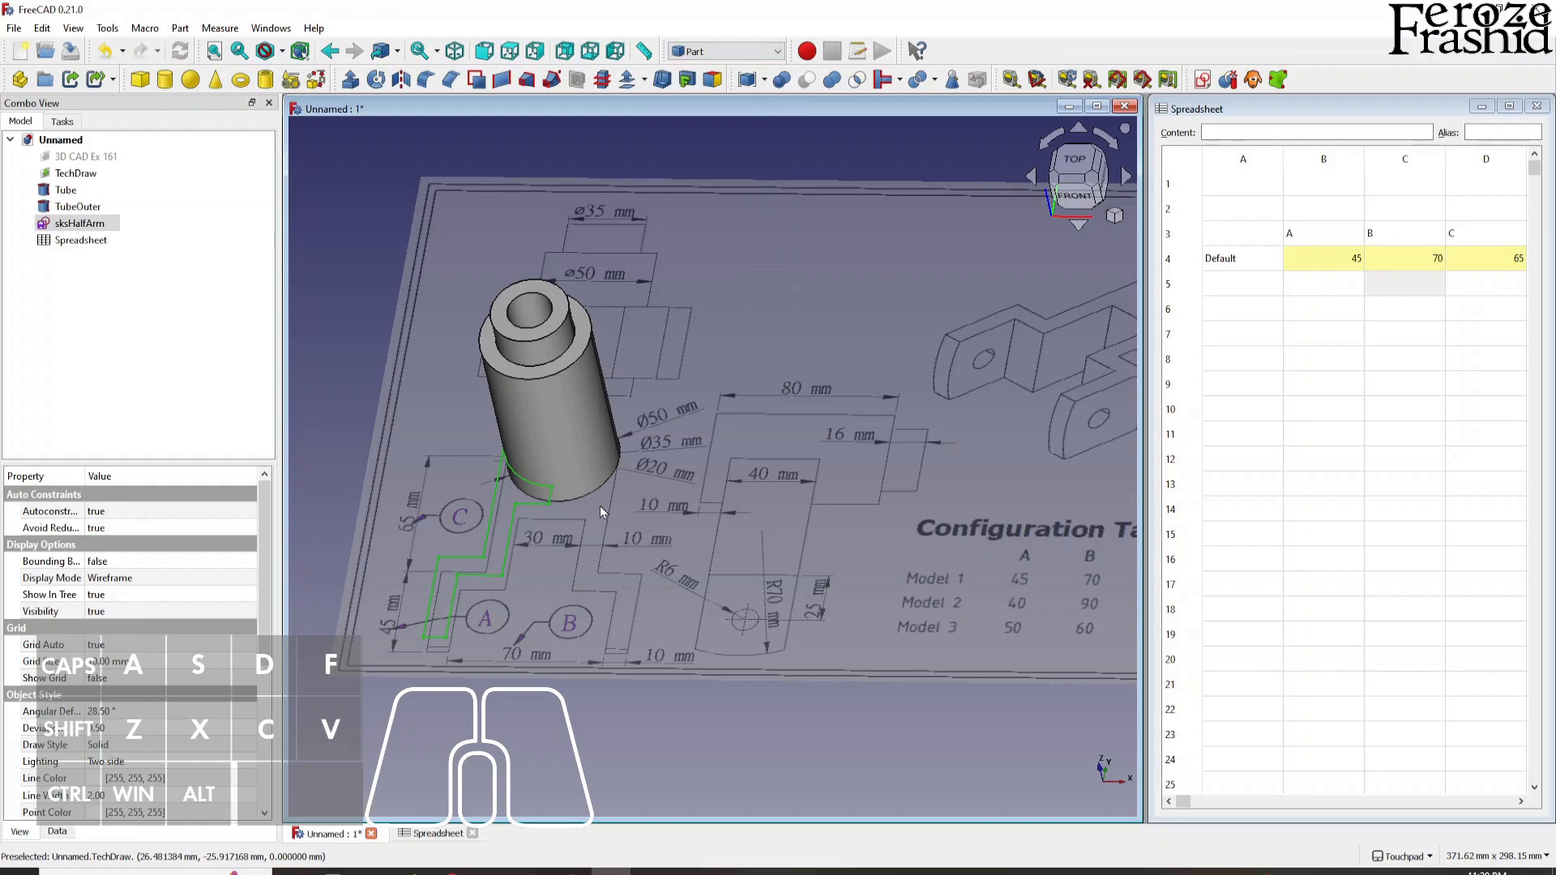
alt+drag(1106, 400, 1029, 403)
key(space)
key(space)
shift+drag(886, 465, 792, 455)
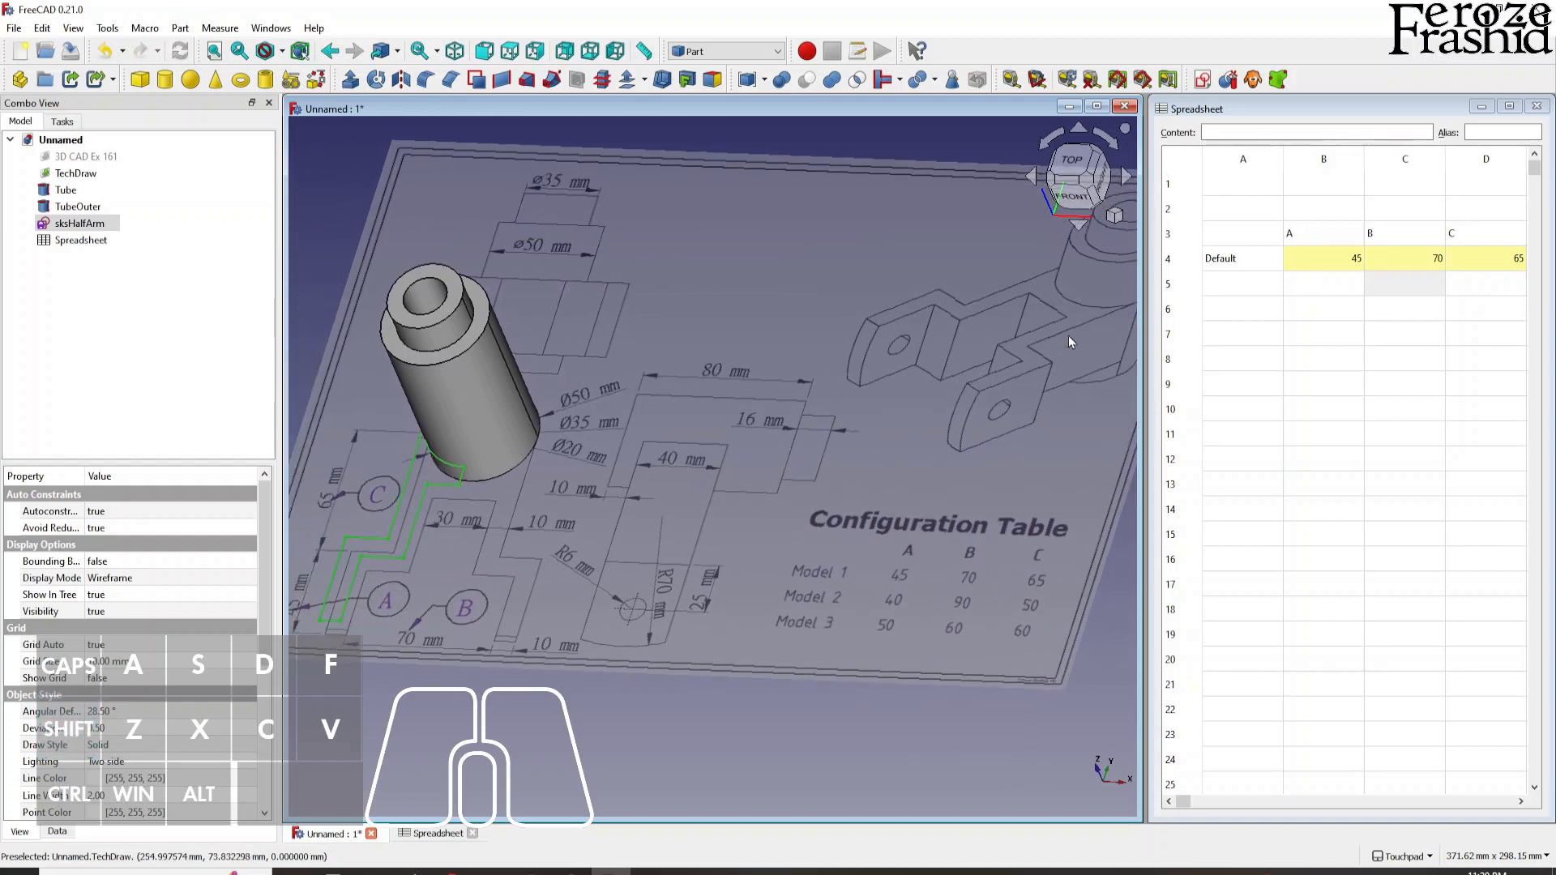
click(350, 79)
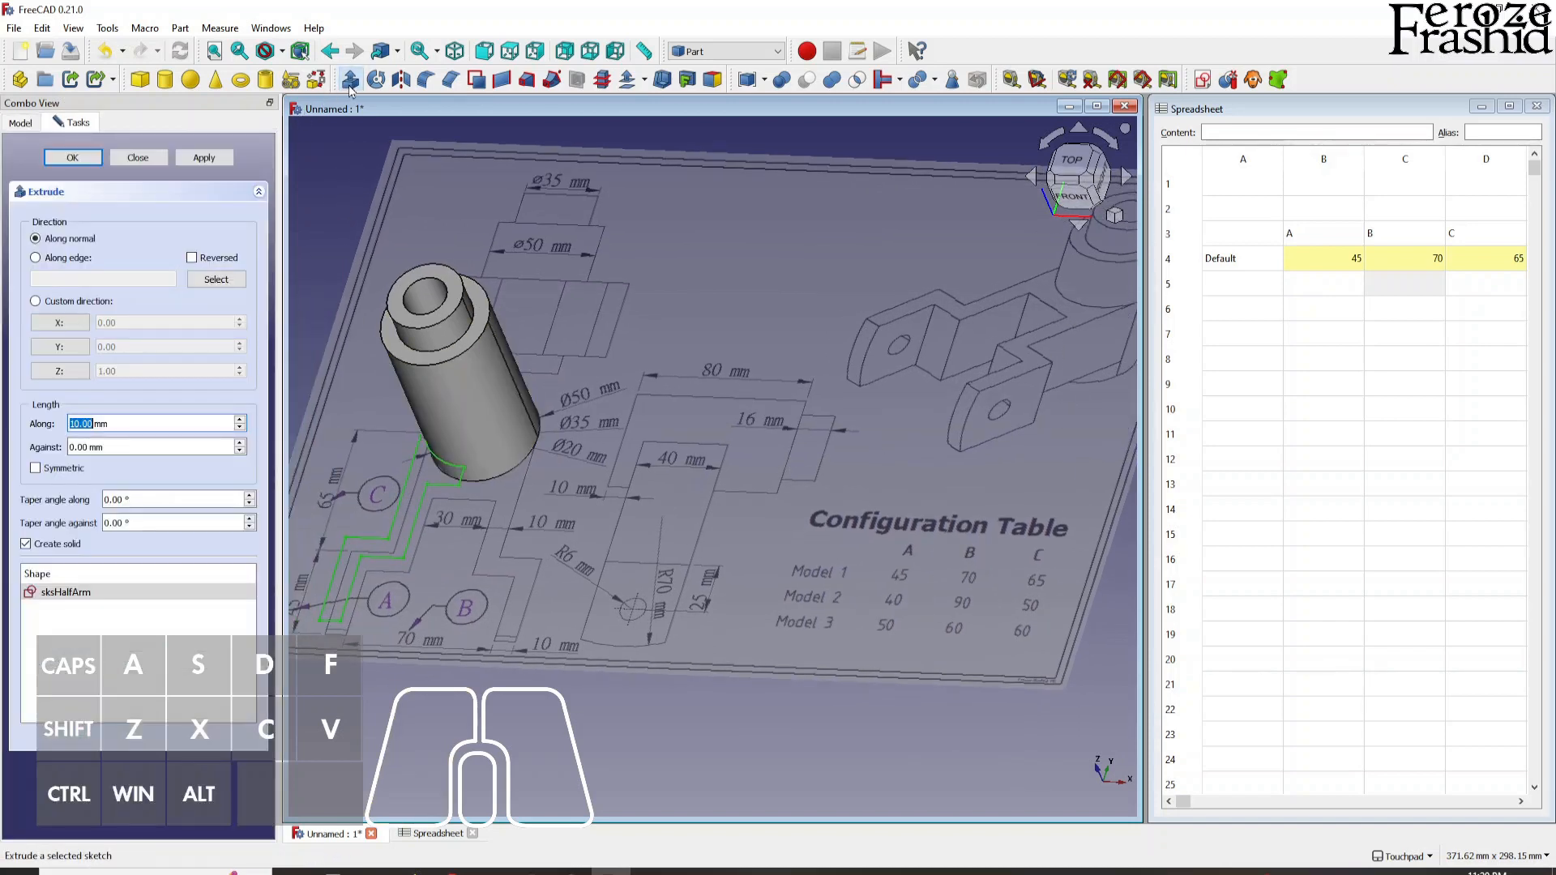
text(40)
key(Return)
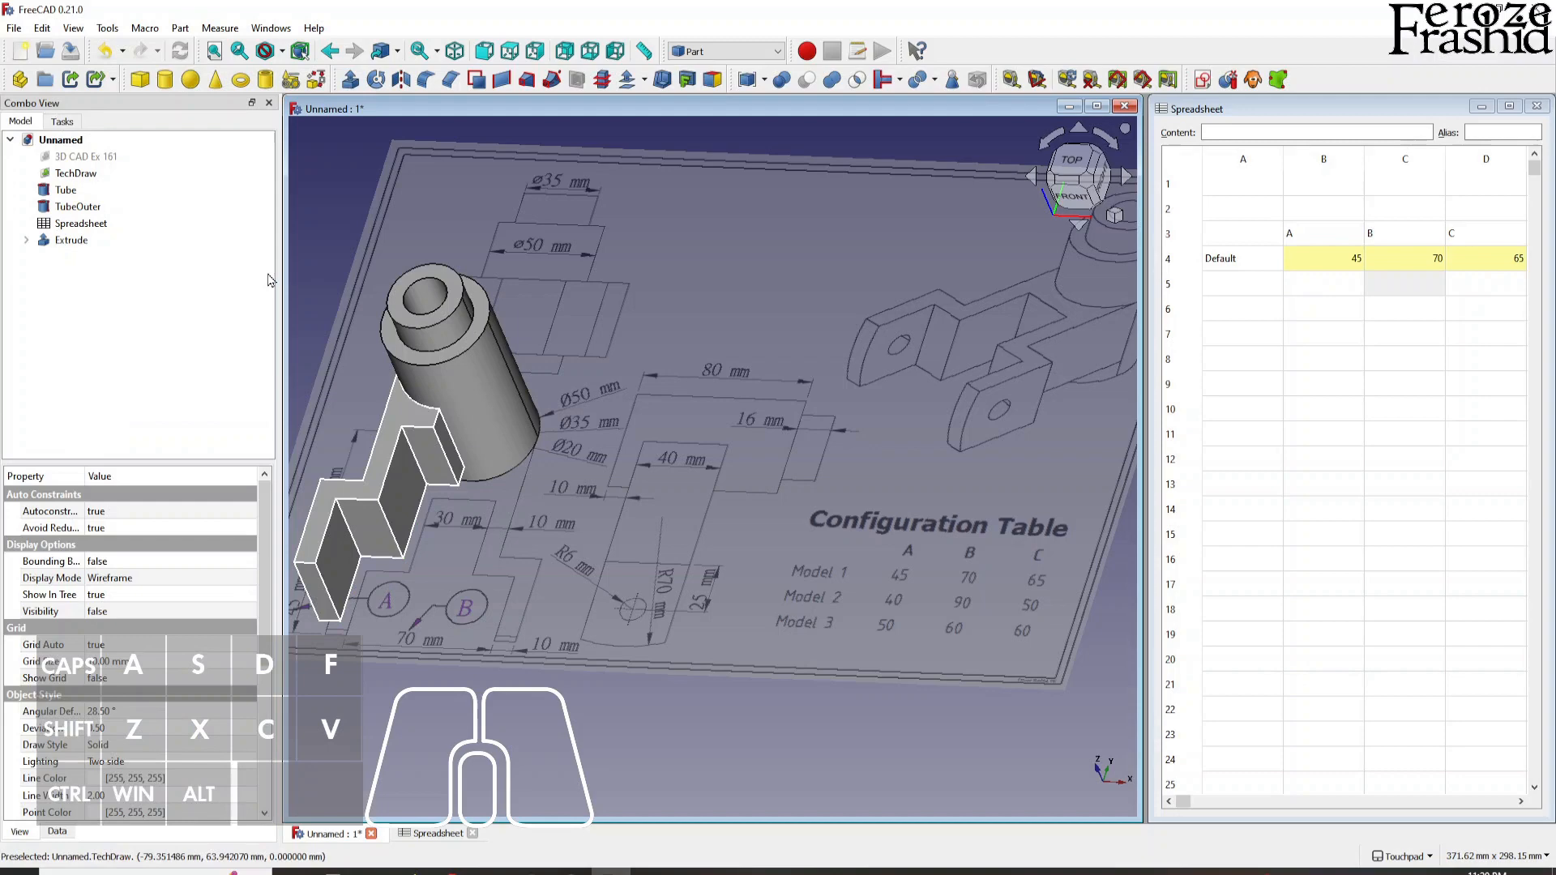
- Examine the extruded half arm from several sides, including the outer face of its end plate
alt+drag(366, 502, 507, 475)
scroll(628, 469, down, 2)
alt+drag(648, 469, 594, 473)
scroll(624, 496, up, 1)
scroll(624, 494, up, 1)
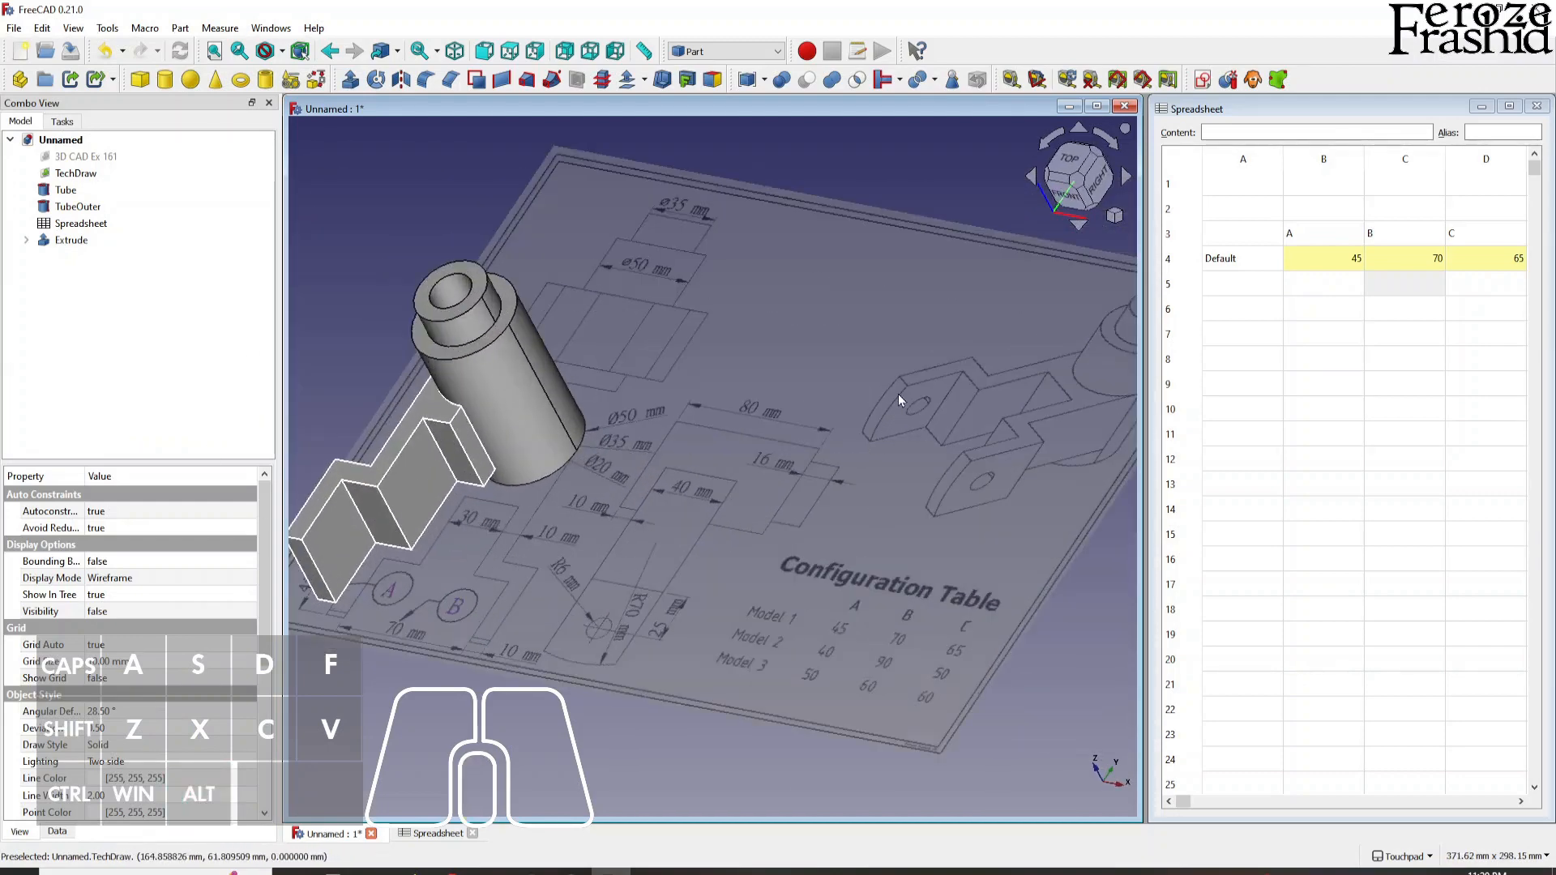
scroll(768, 464, down, 1)
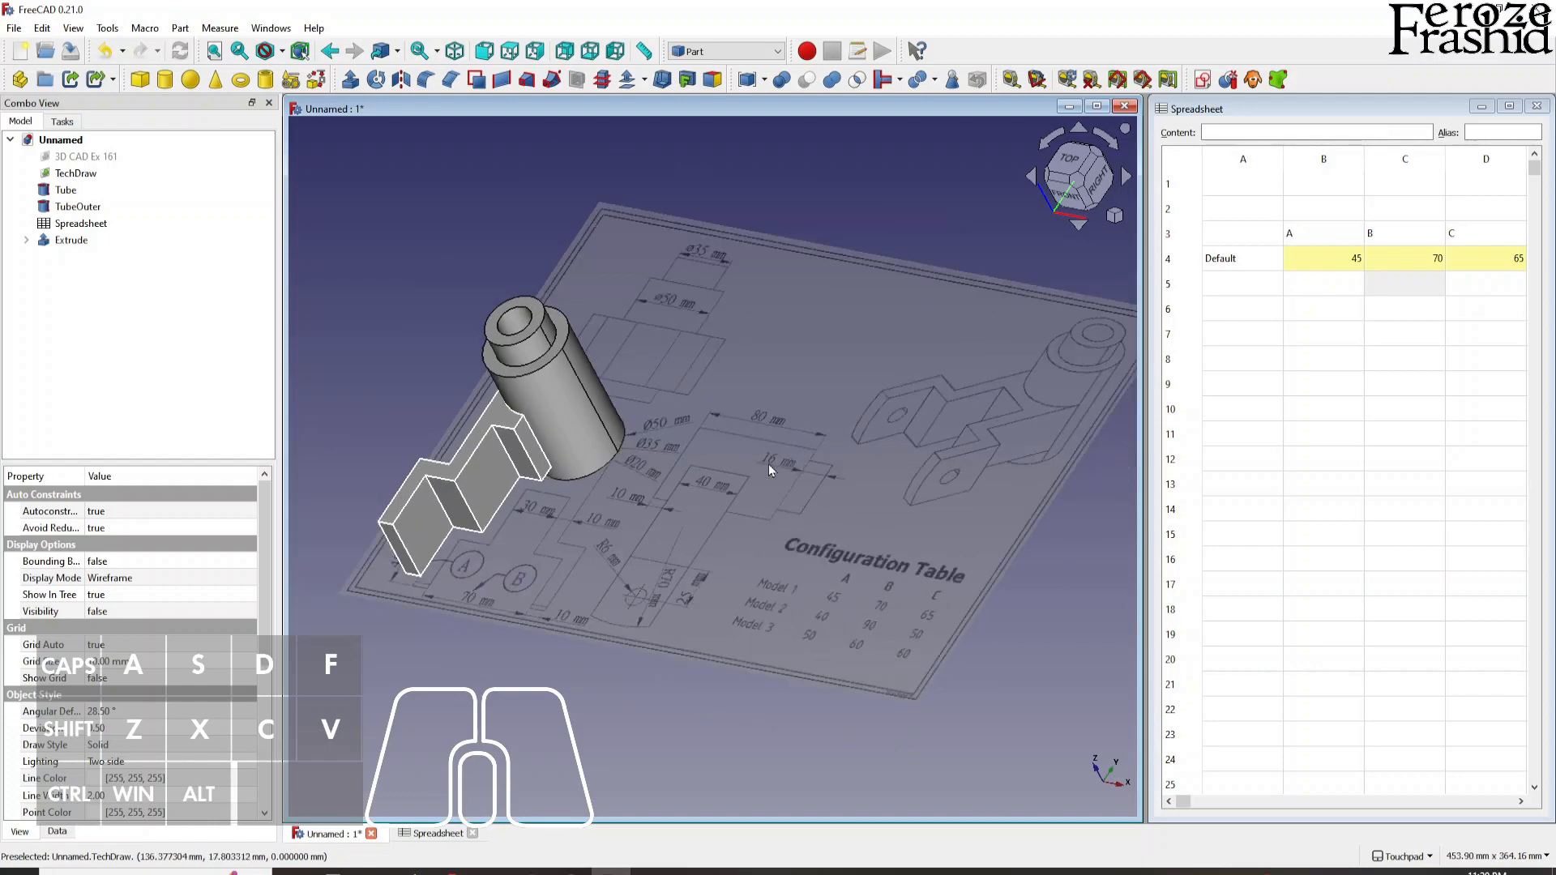
alt+drag(421, 551, 768, 530)
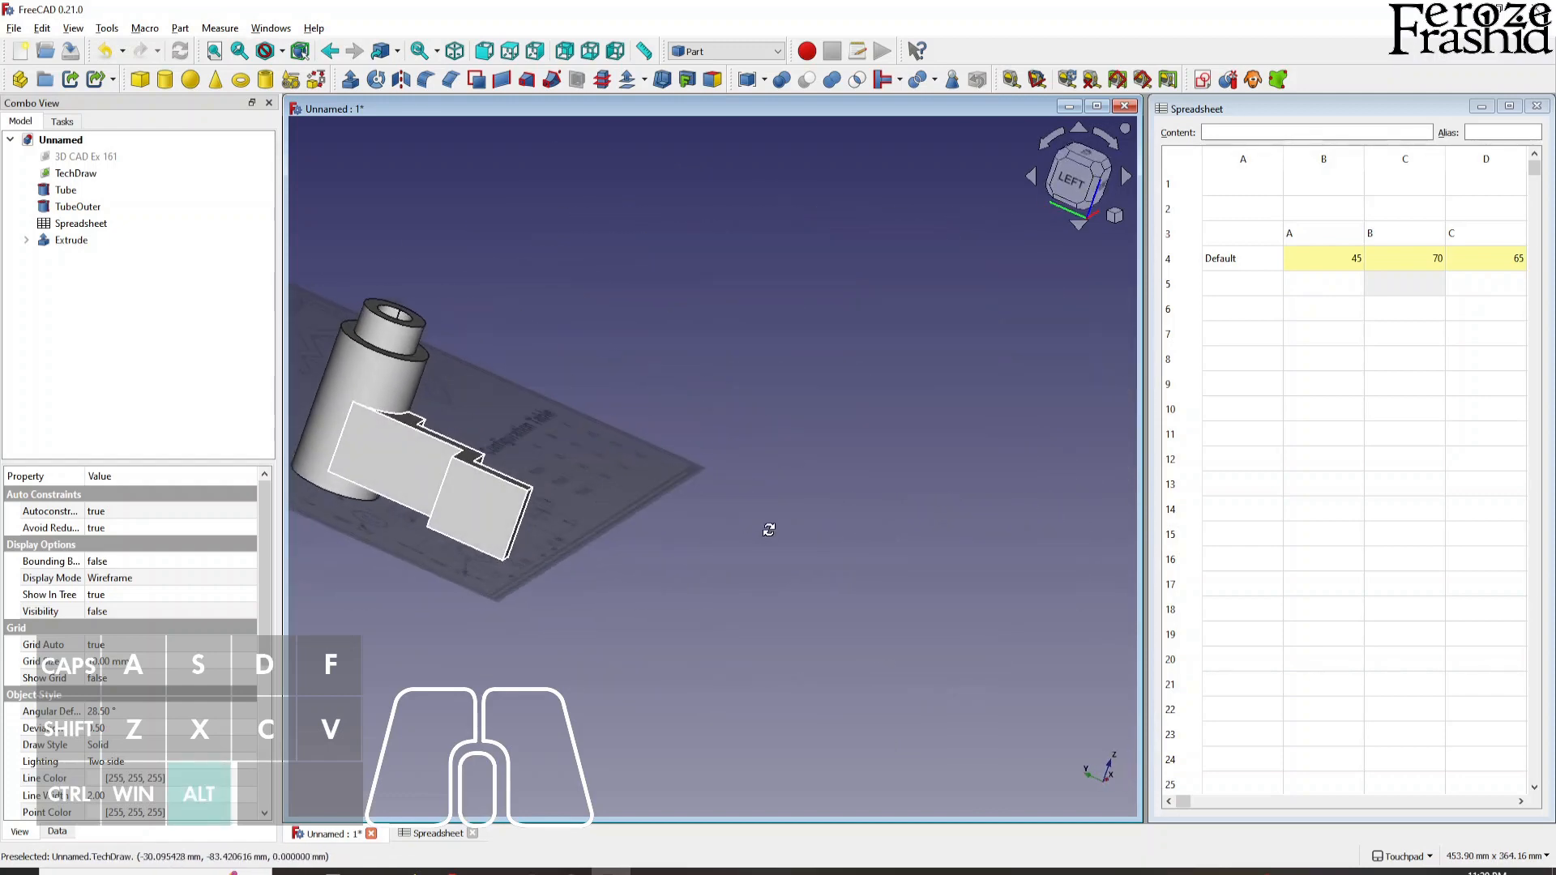
click(502, 525)
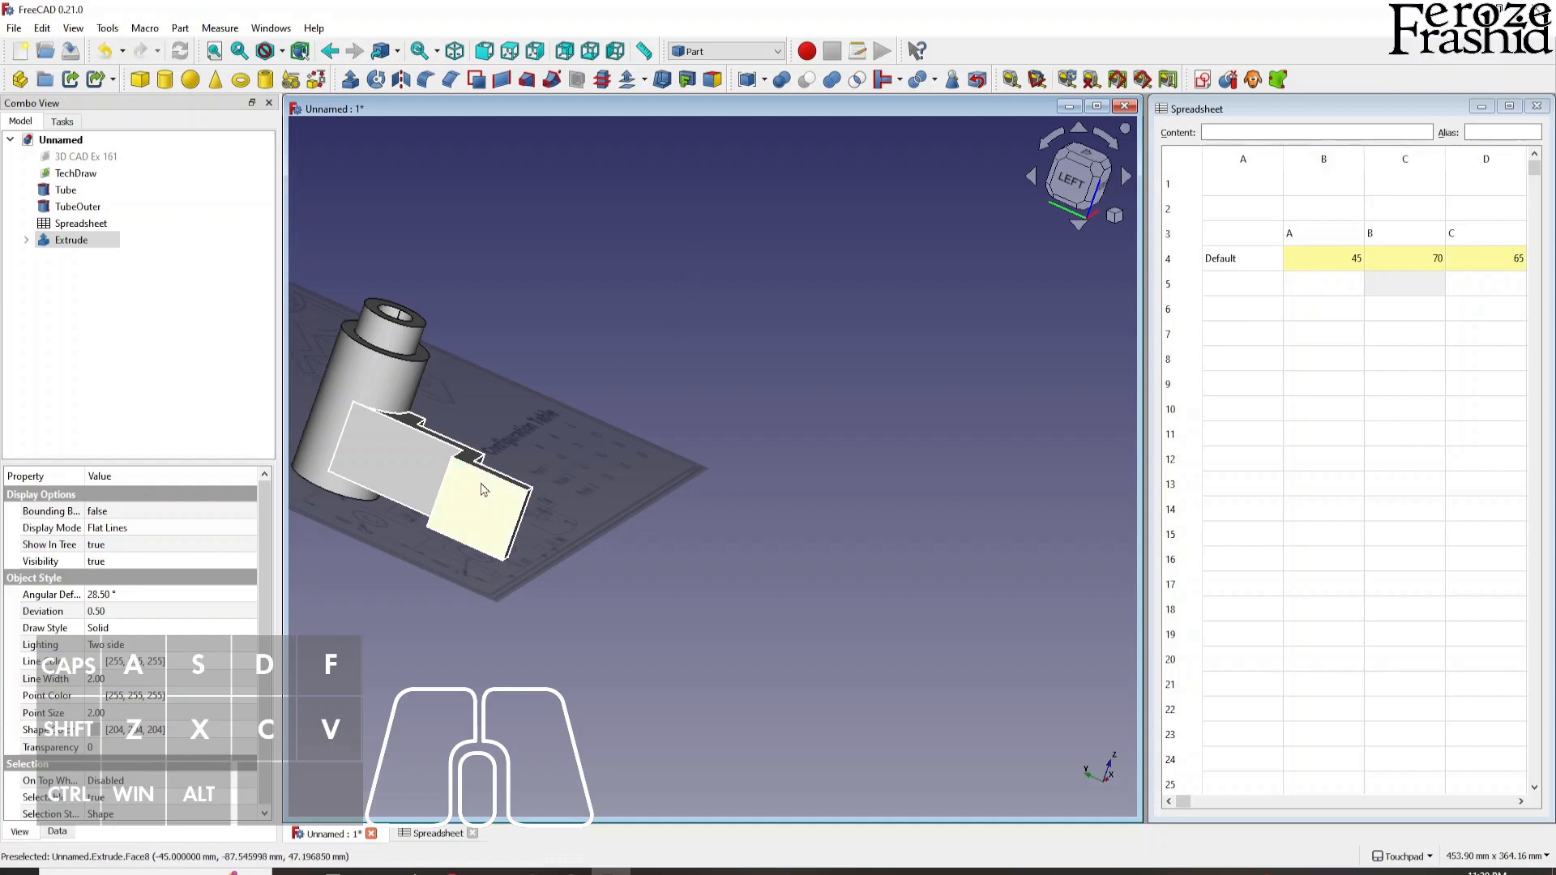
alt+drag(663, 499, 512, 528)
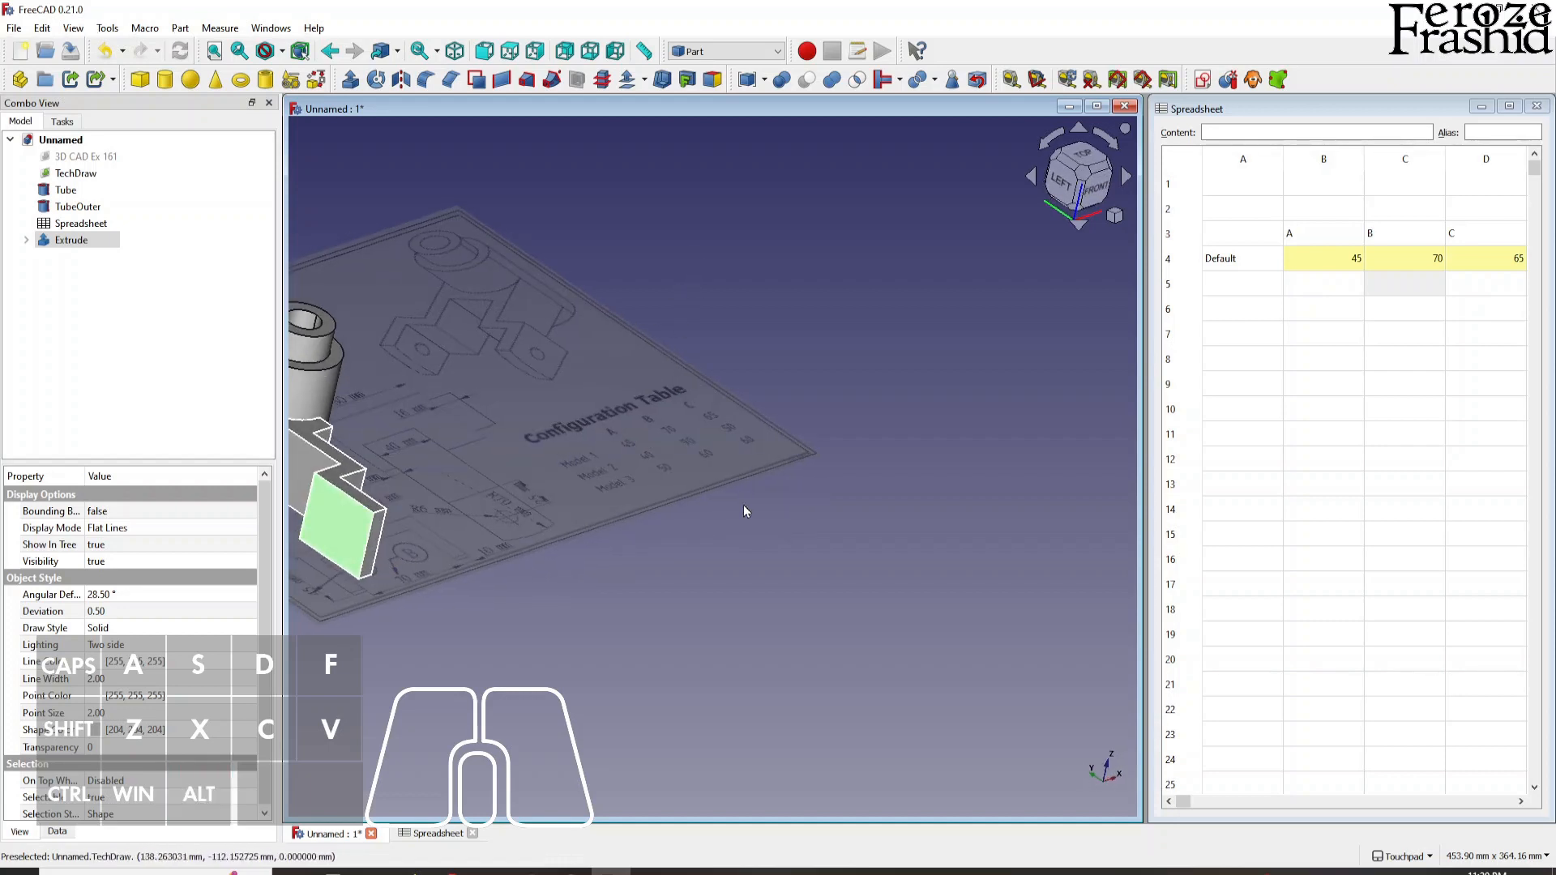
scroll(742, 504, down, 2)
scroll(571, 482, up, 3)
shift+drag(757, 489, 651, 554)
click(574, 660)
alt+drag(683, 646, 642, 635)
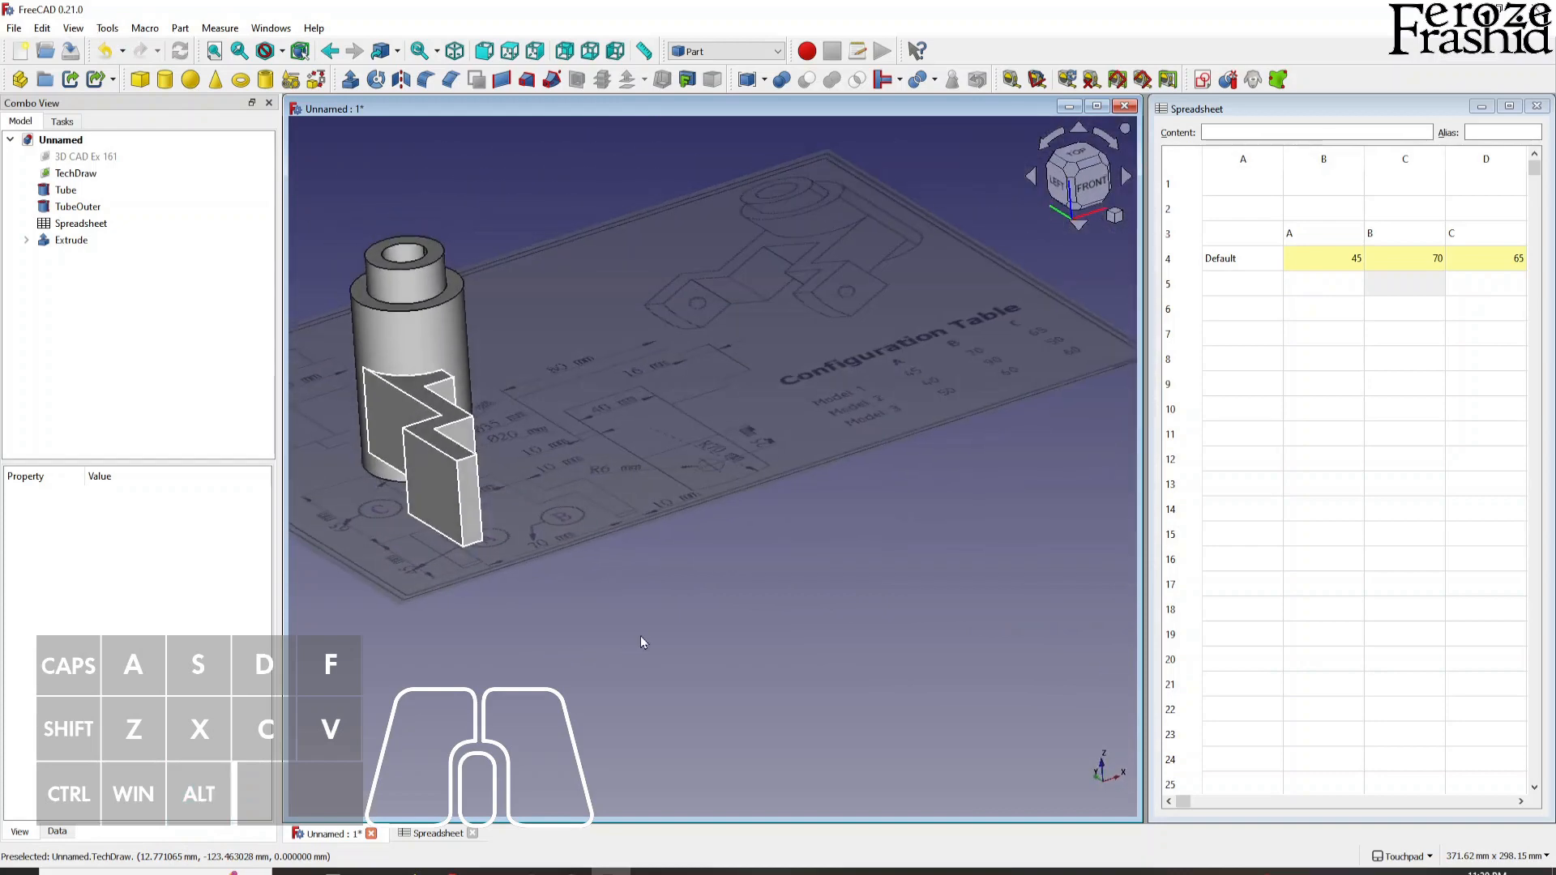
scroll(643, 636, down, 2)
scroll(411, 458, up, 3)
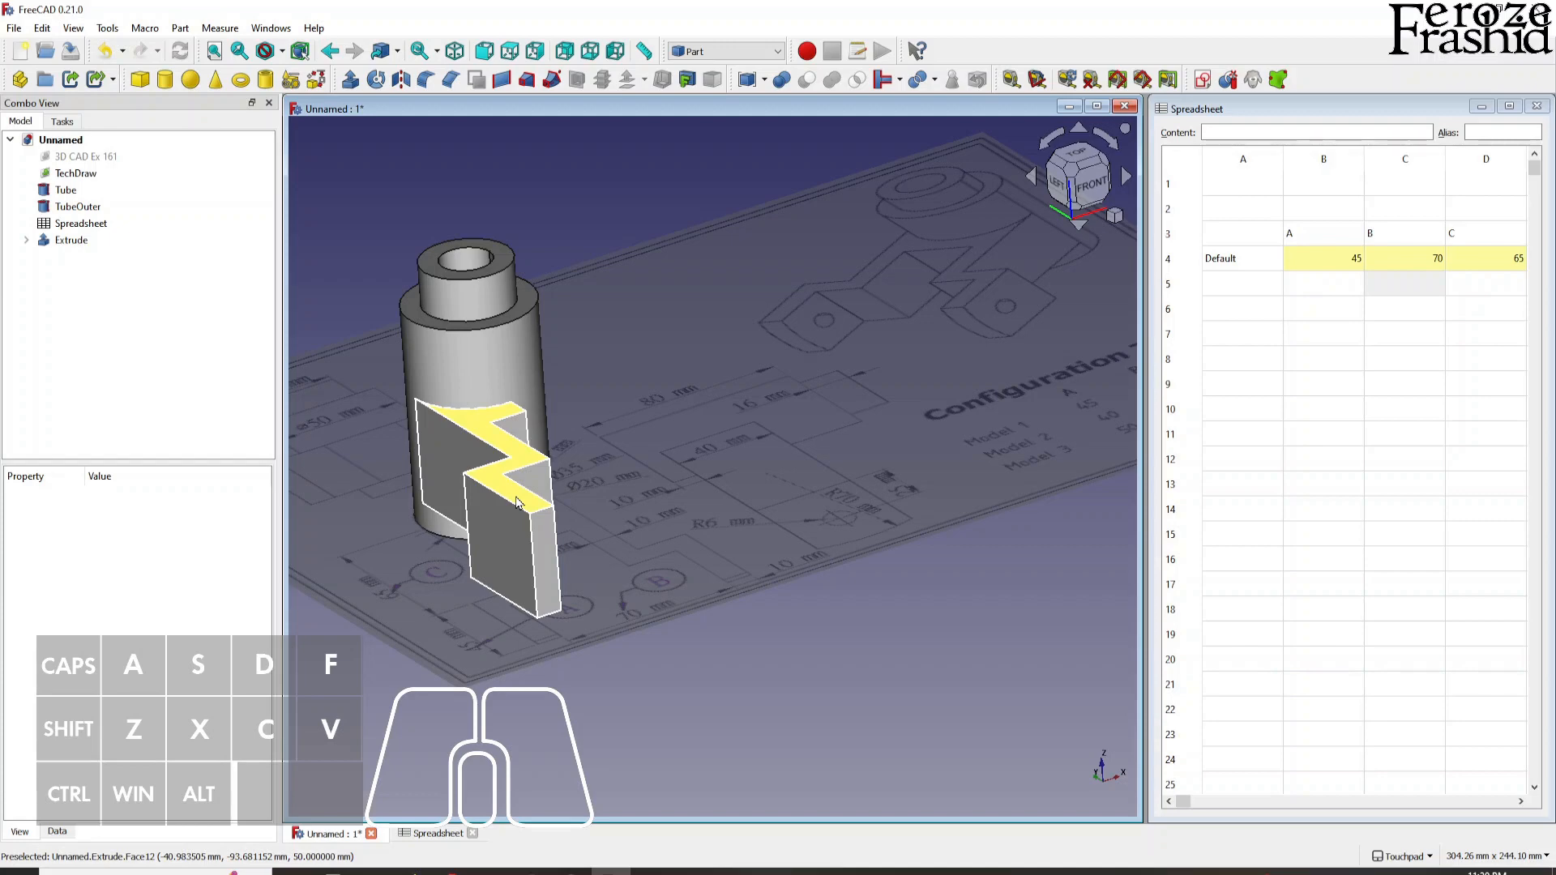
mouse_move(516, 502)
alt+mouse_down()
mouse_move(614, 607)
mouse_move(656, 606)
alt+mouse_up()
mouse_move(859, 460)
alt+mouse_down()
mouse_move(604, 521)
mouse_move(716, 544)
mouse_move(712, 532)
alt+mouse_up()
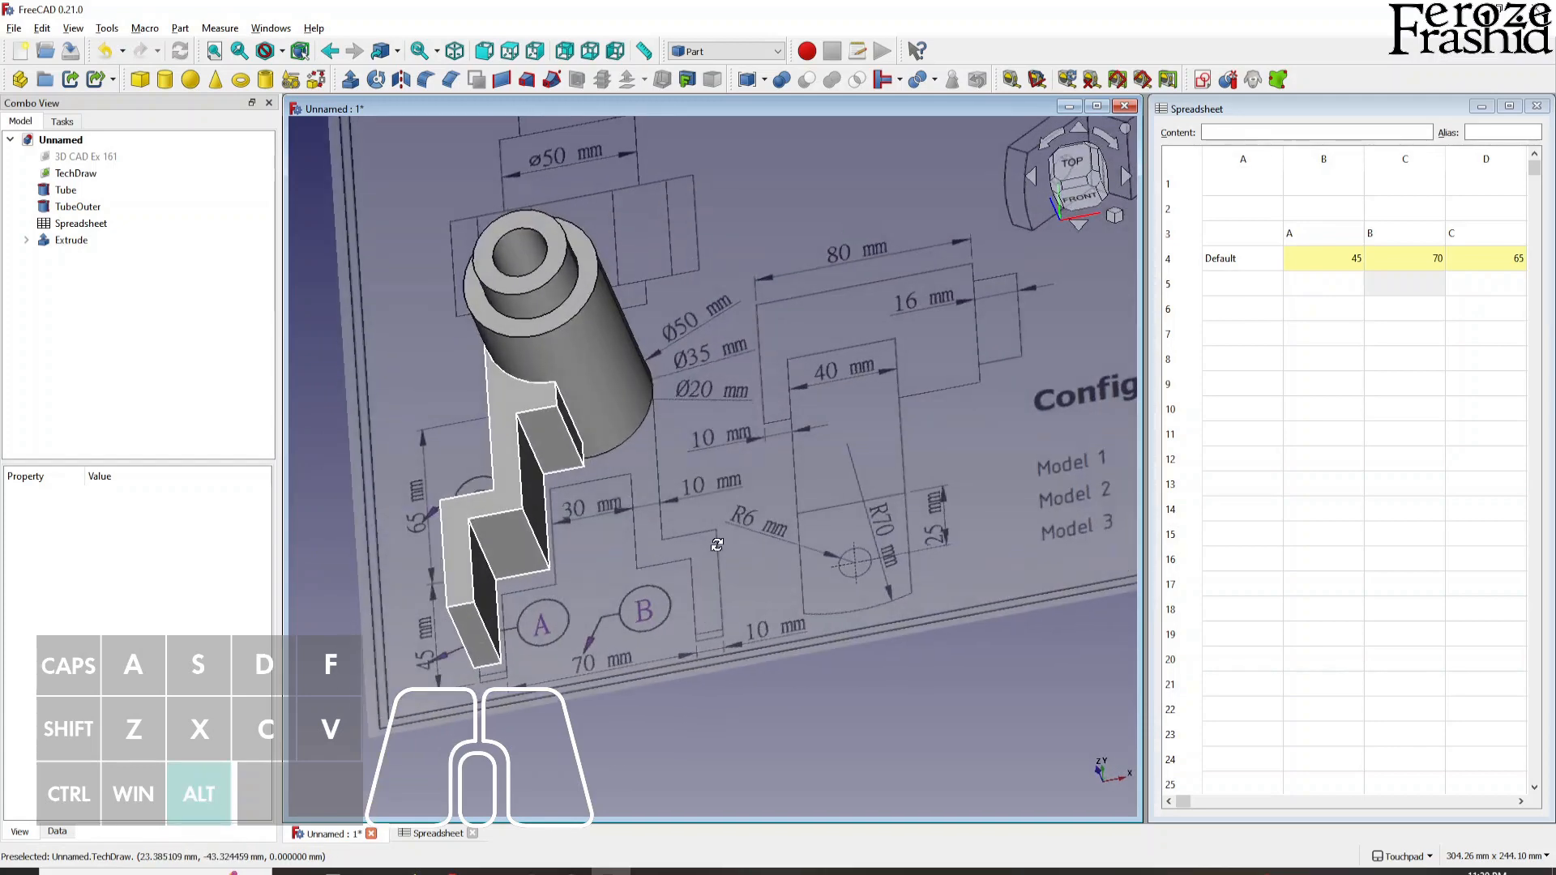
- Create a new sketch on the YZ-Plane with a 0 mm offset and view it from the right
click(1201, 79)
click(752, 436)
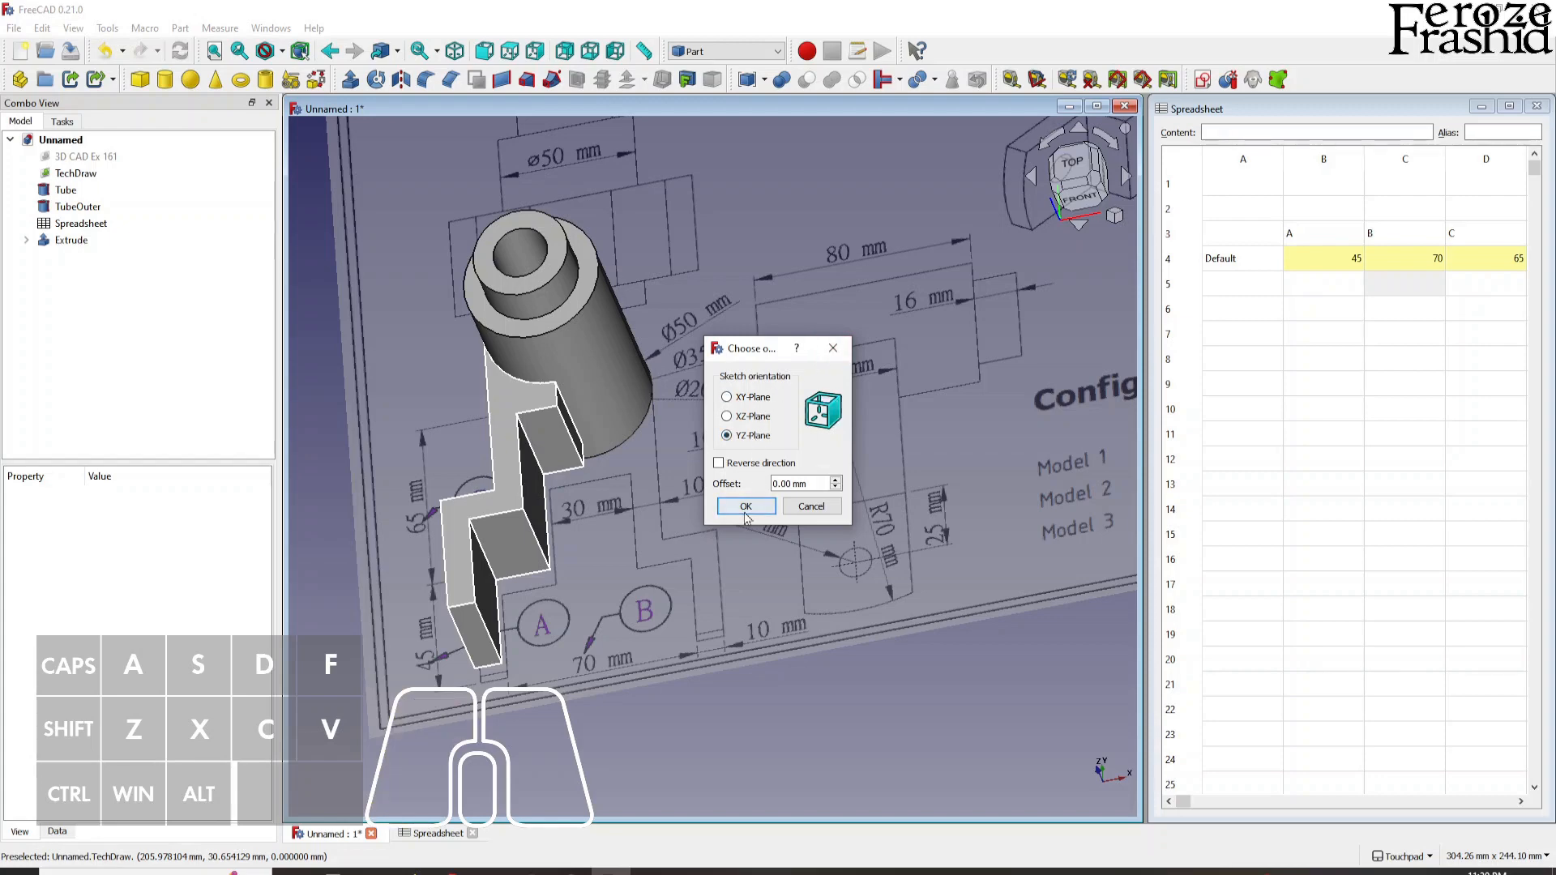
click(745, 506)
alt+drag(700, 408, 830, 479)
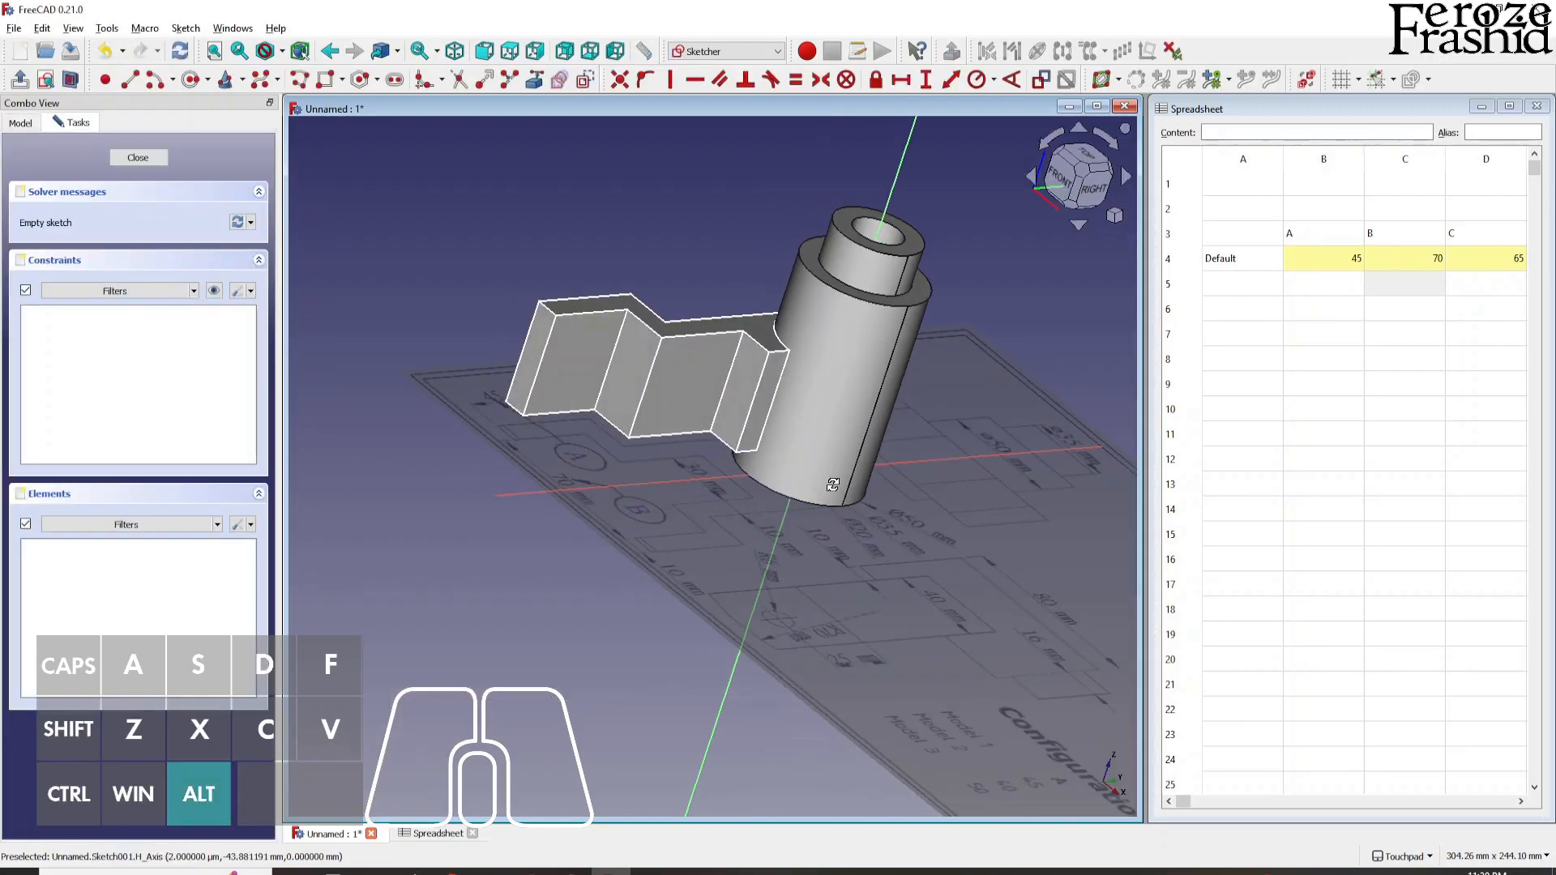
click(1090, 196)
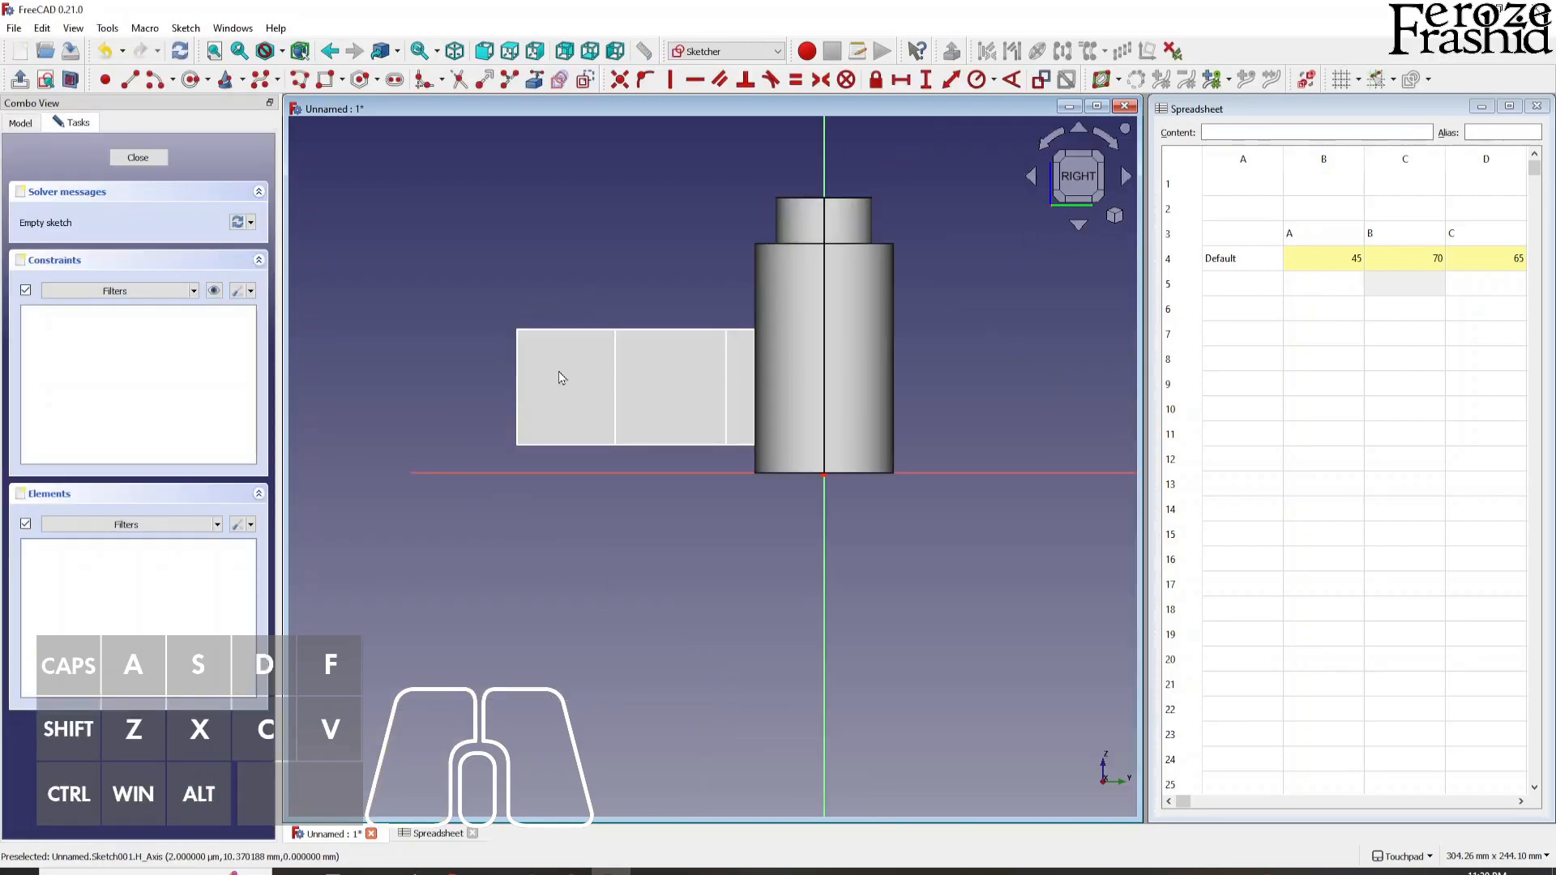
- Project the two vertical edges bounding the arm's end plate into the sketch as external geometry
click(535, 81)
click(516, 363)
mouse_move(516, 362)
alt+mouse_down()
mouse_move(566, 324)
mouse_move(633, 474)
mouse_move(631, 430)
alt+mouse_up()
click(524, 388)
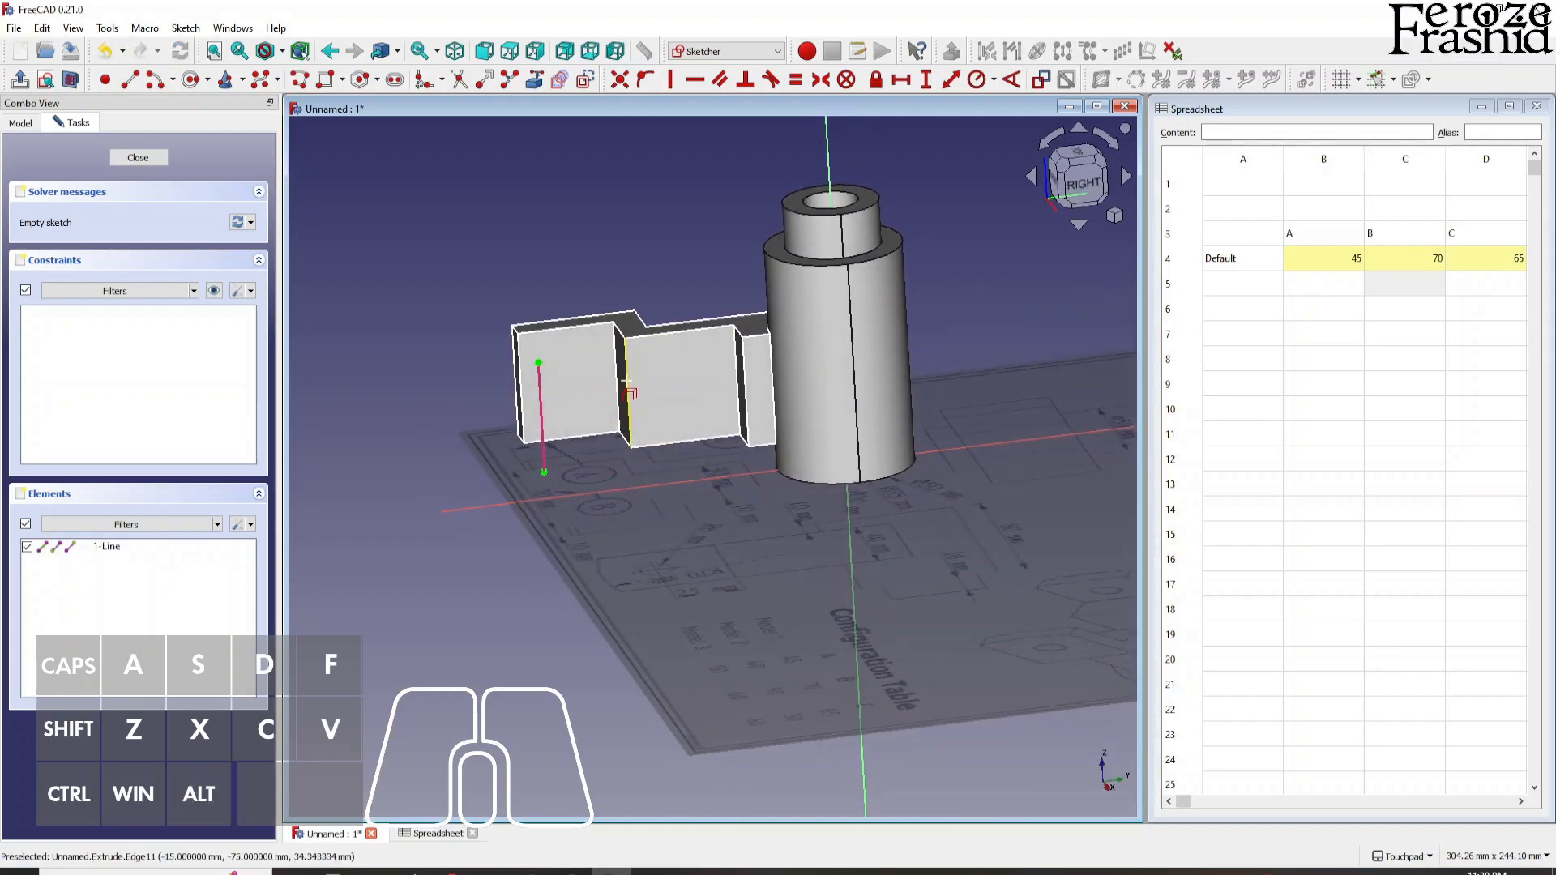
click(628, 392)
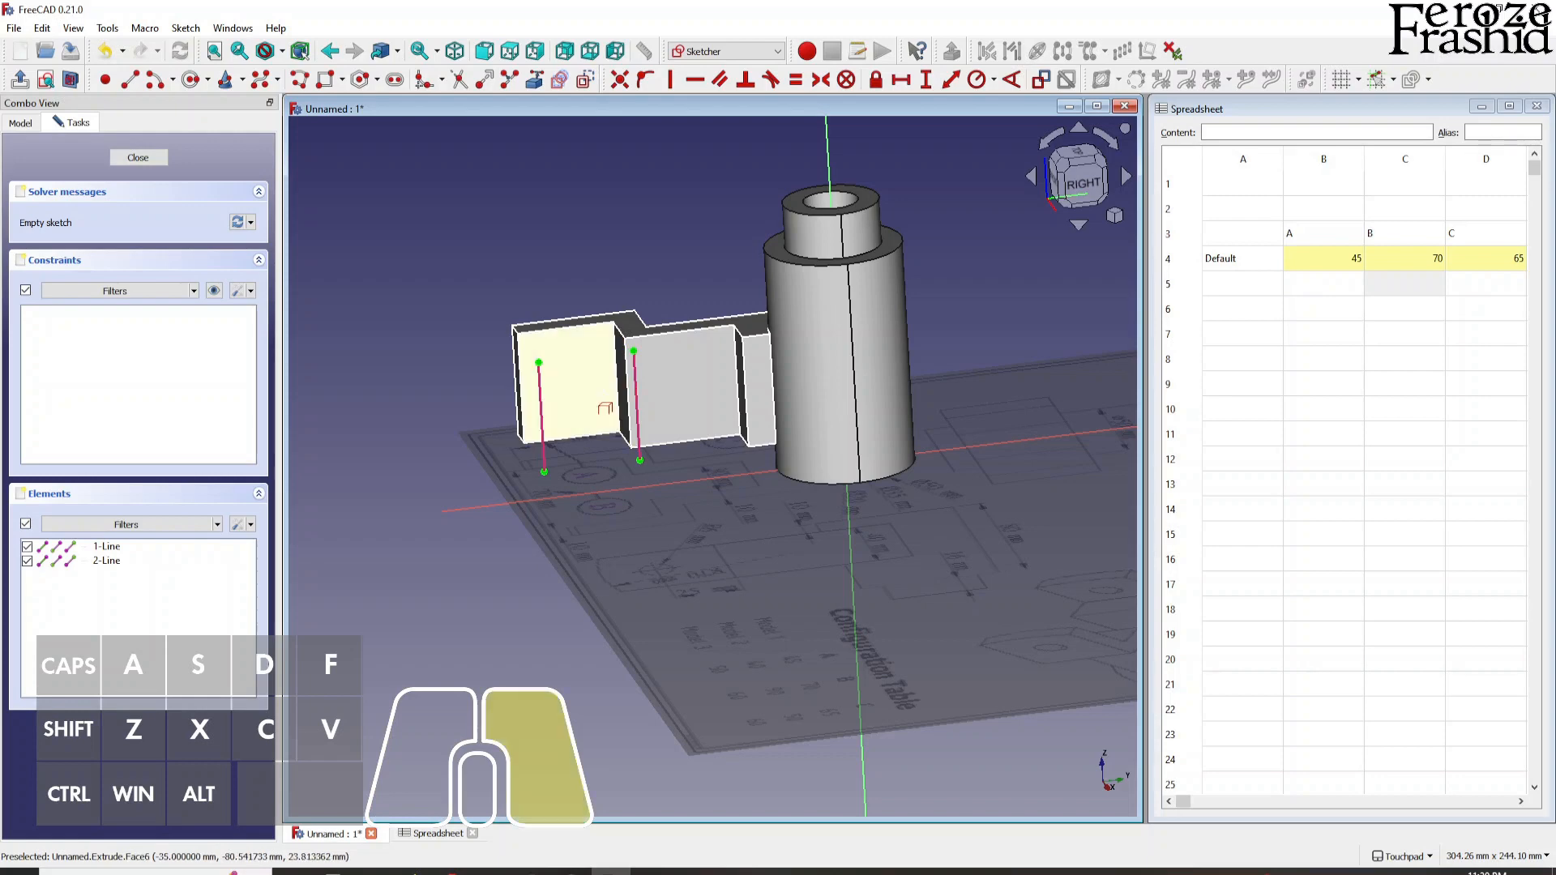
- Sketch an arc of about 24 mm radius spanning the end plate's height, tangent to its projected outer vertical edge
alt+drag(630, 395, 721, 551)
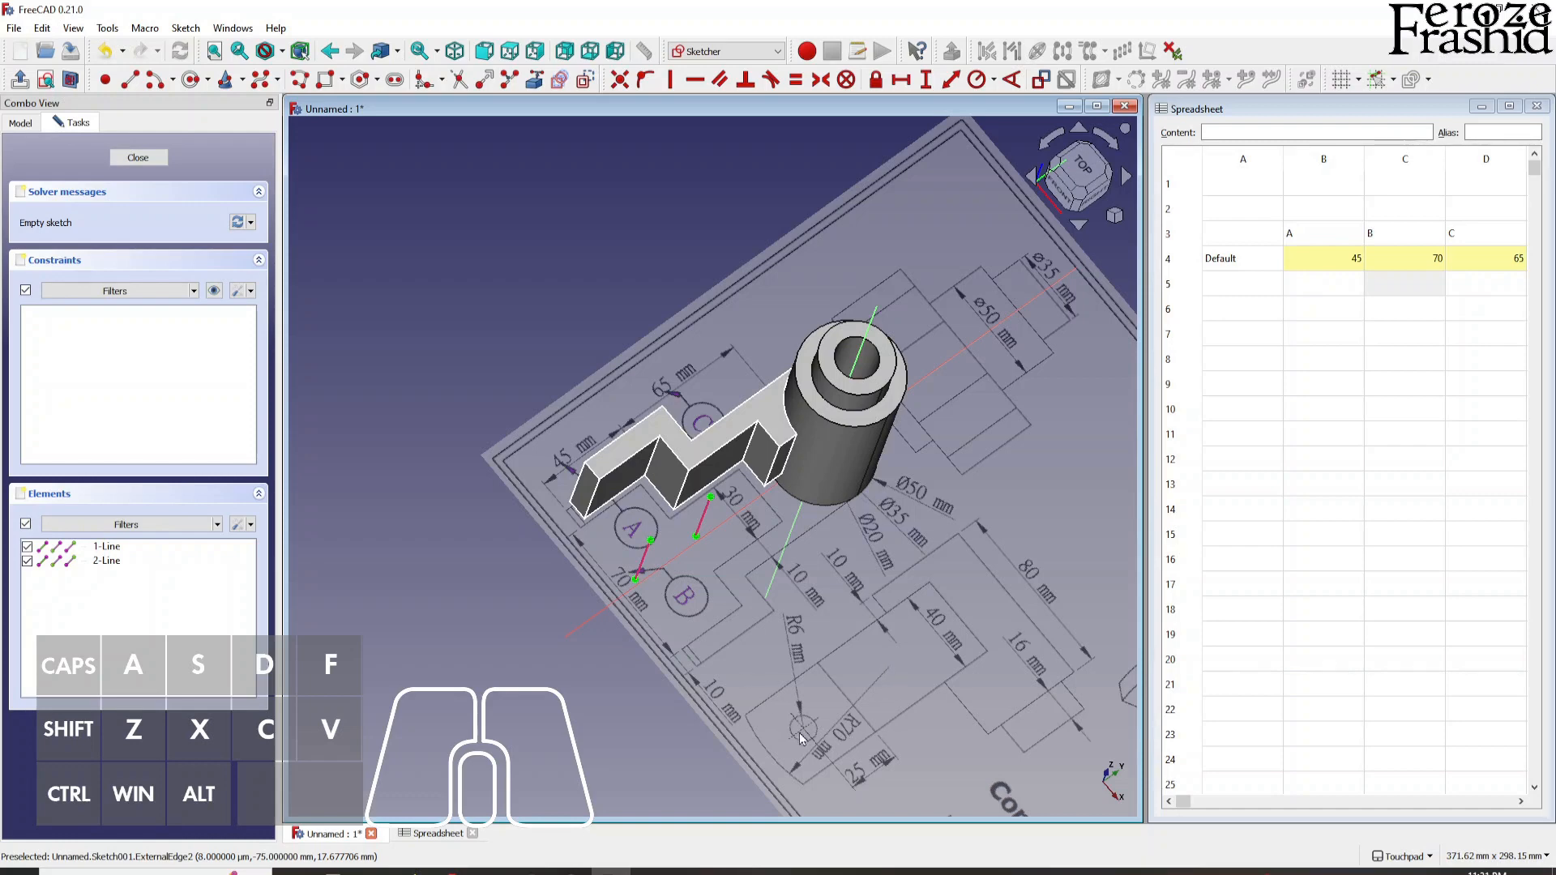
scroll(805, 735, down, 3)
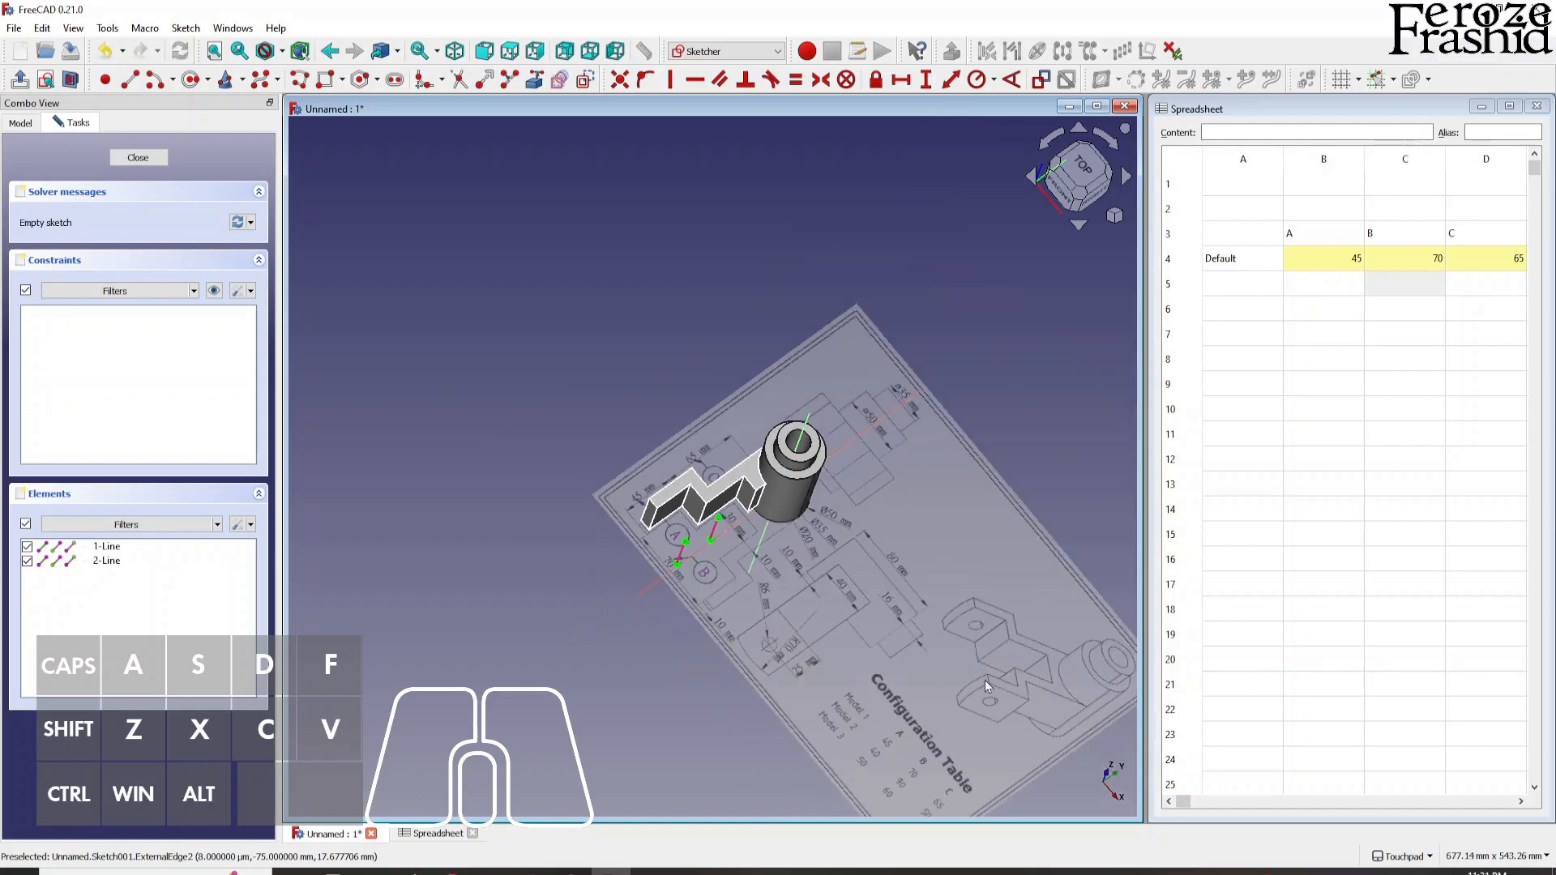
scroll(757, 664, up, 4)
scroll(759, 502, down, 2)
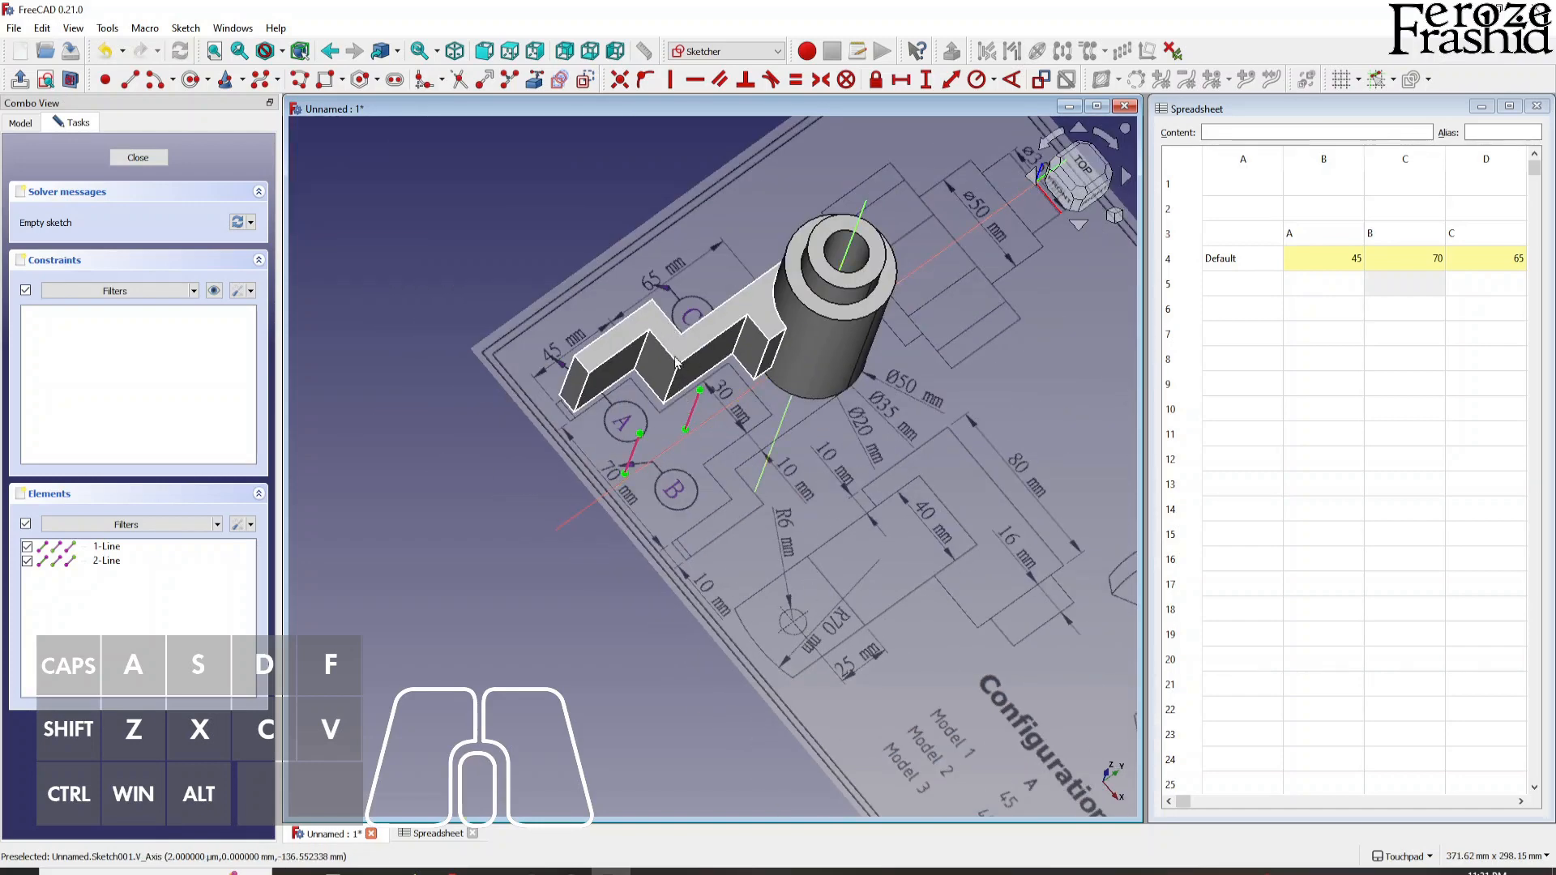
click(1098, 196)
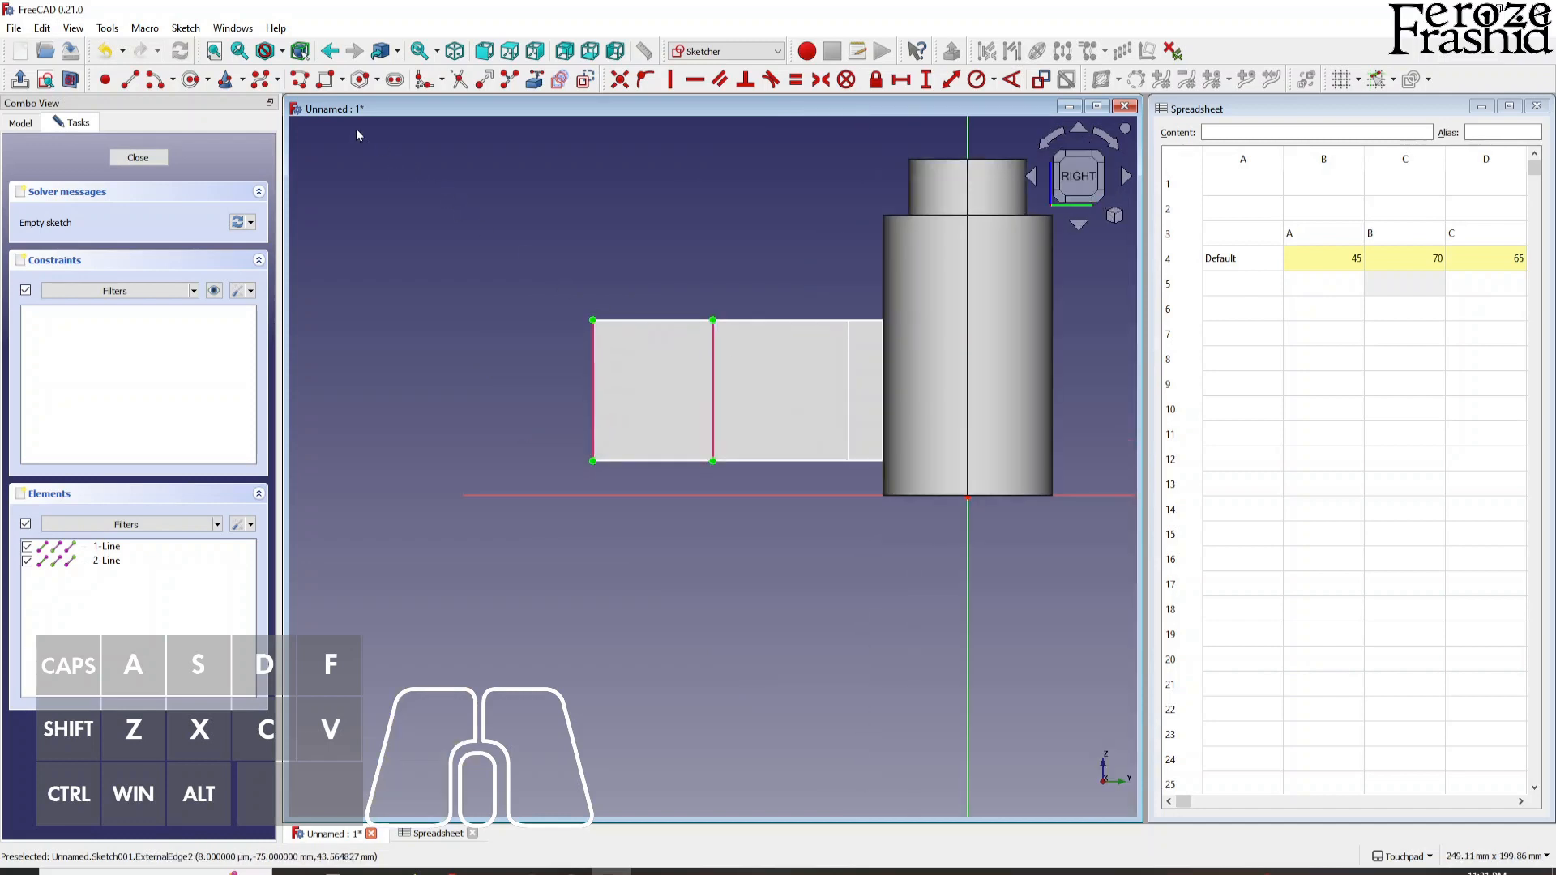
click(173, 79)
click(170, 121)
scroll(680, 350, up, 2)
click(609, 310)
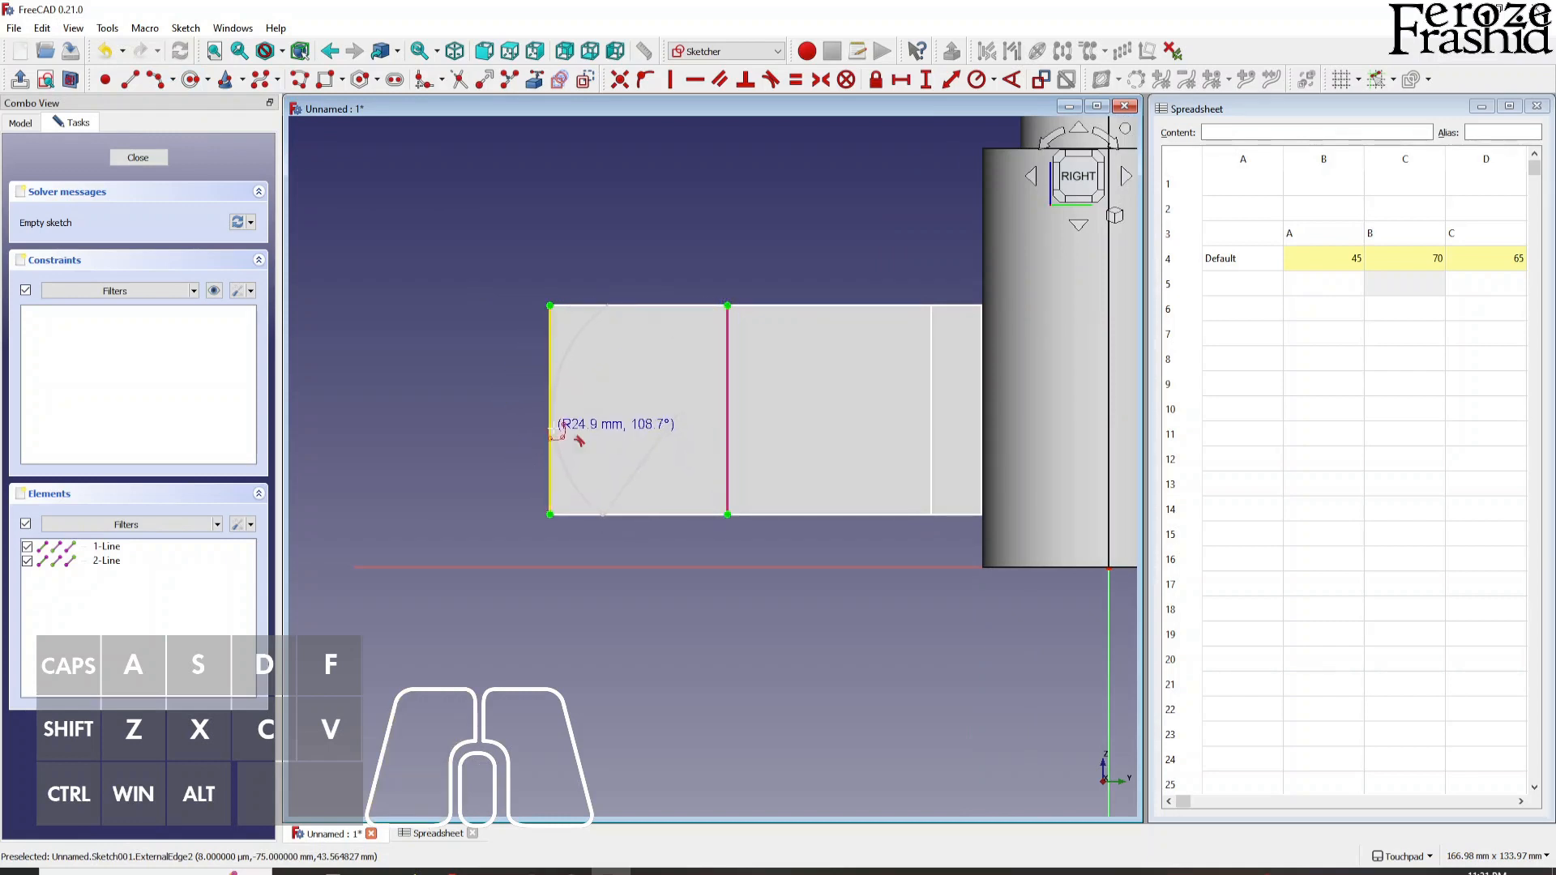
click(558, 432)
right_click(583, 419)
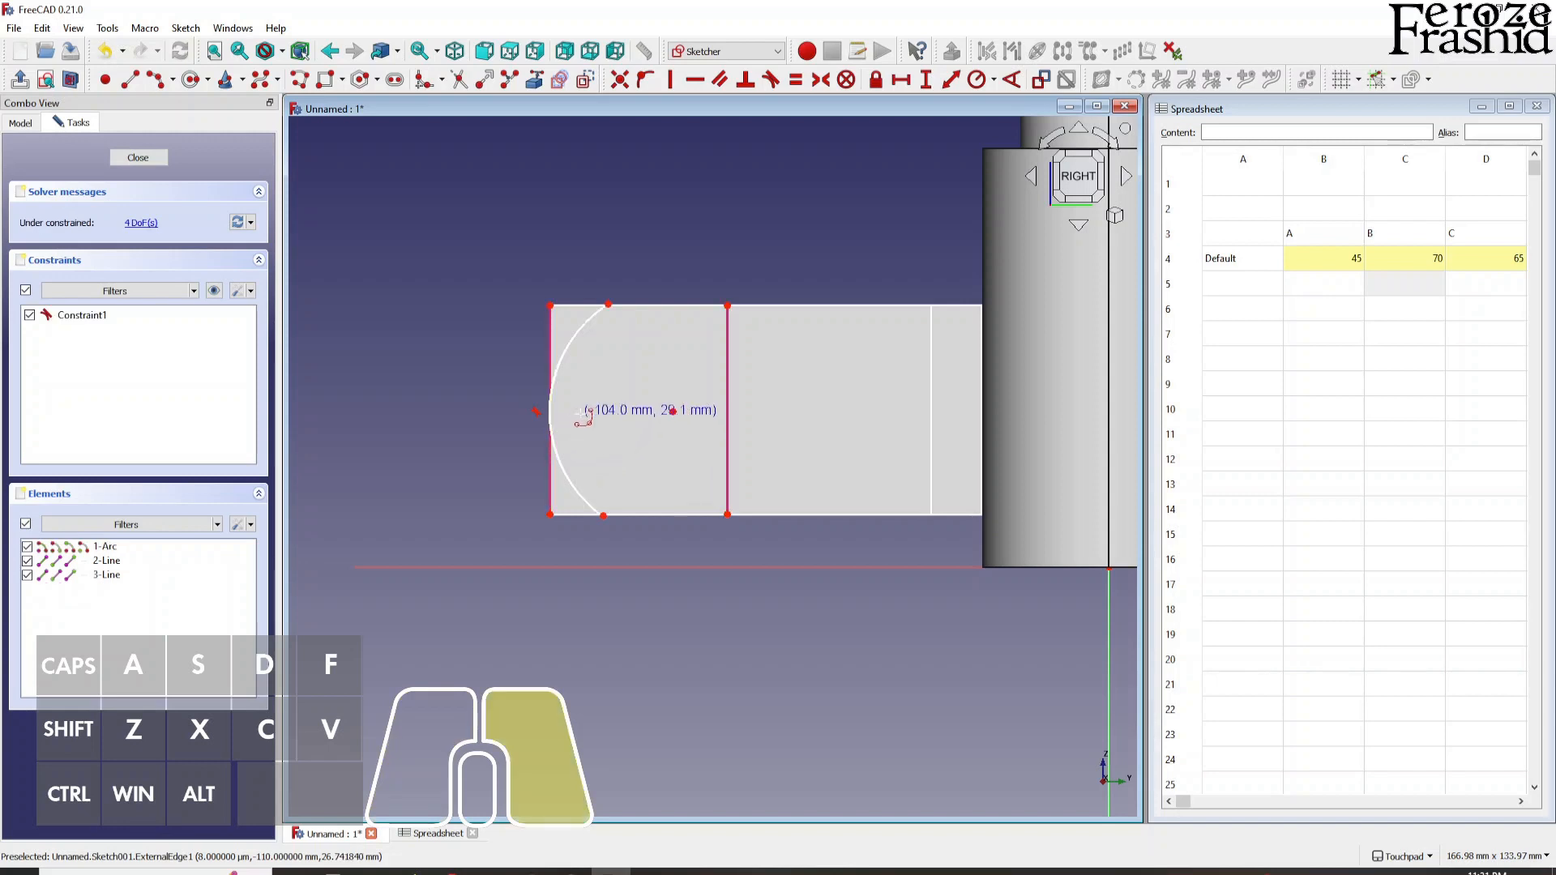
- Constrain the radius of the end plate's arc to 70 mm
click(596, 323)
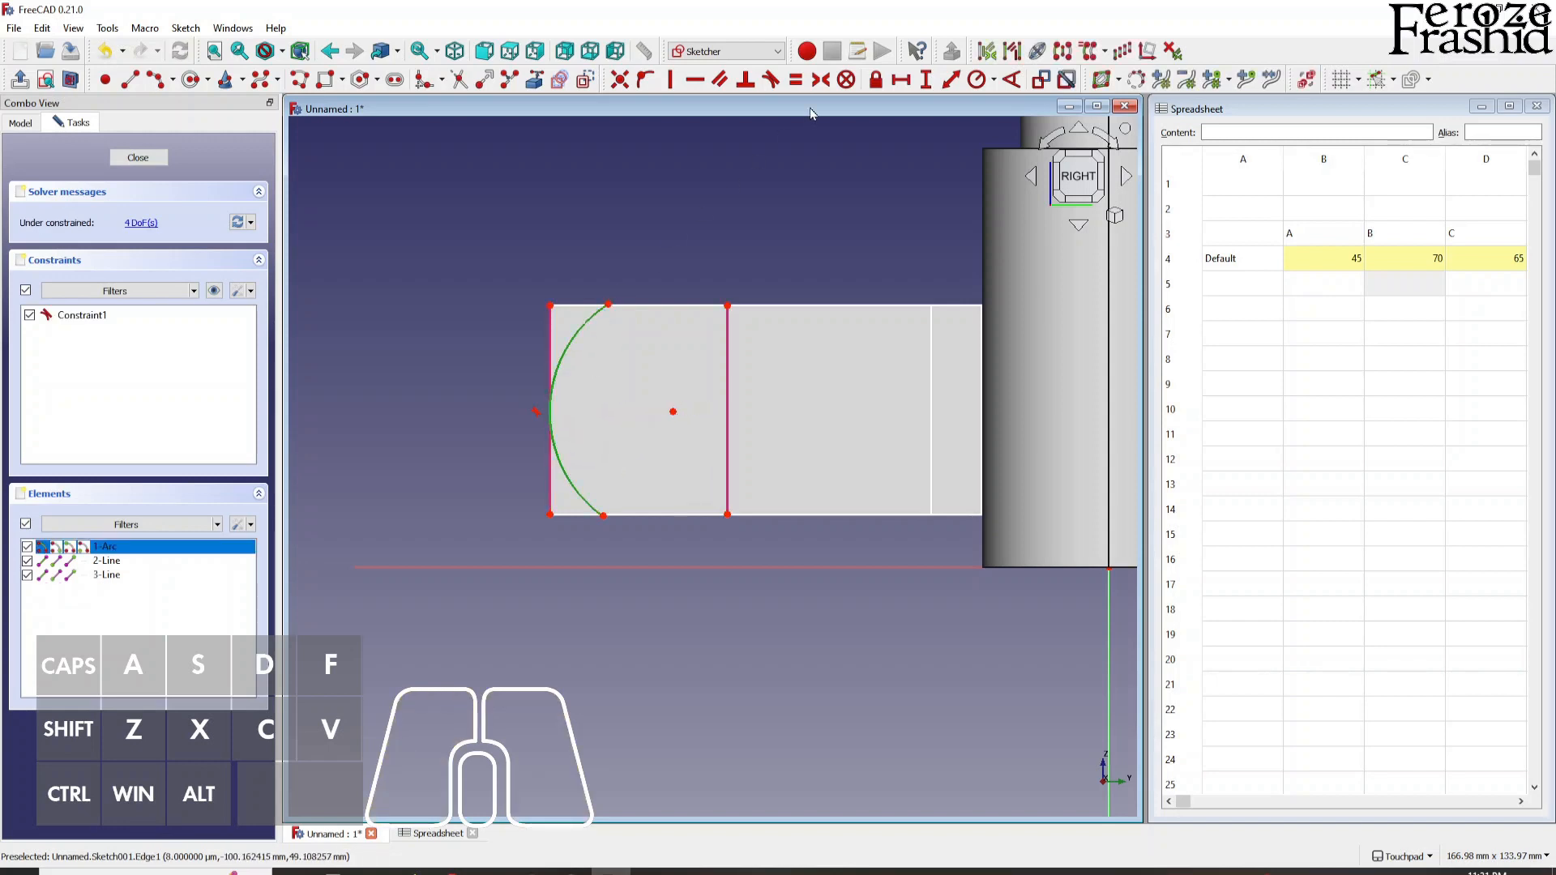
click(972, 81)
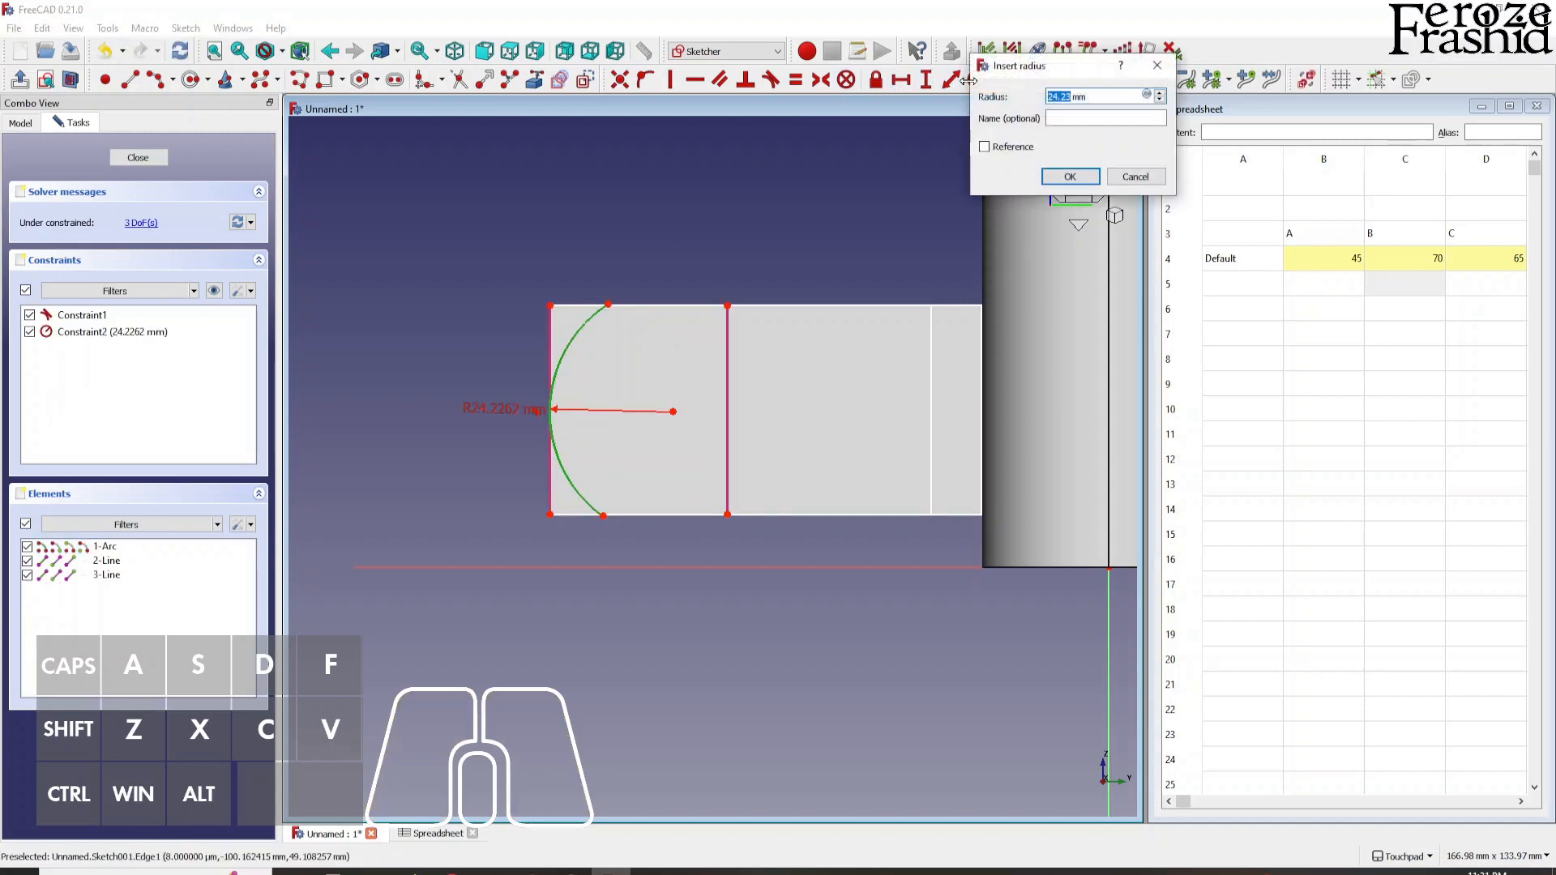
text(70)
key(Return)
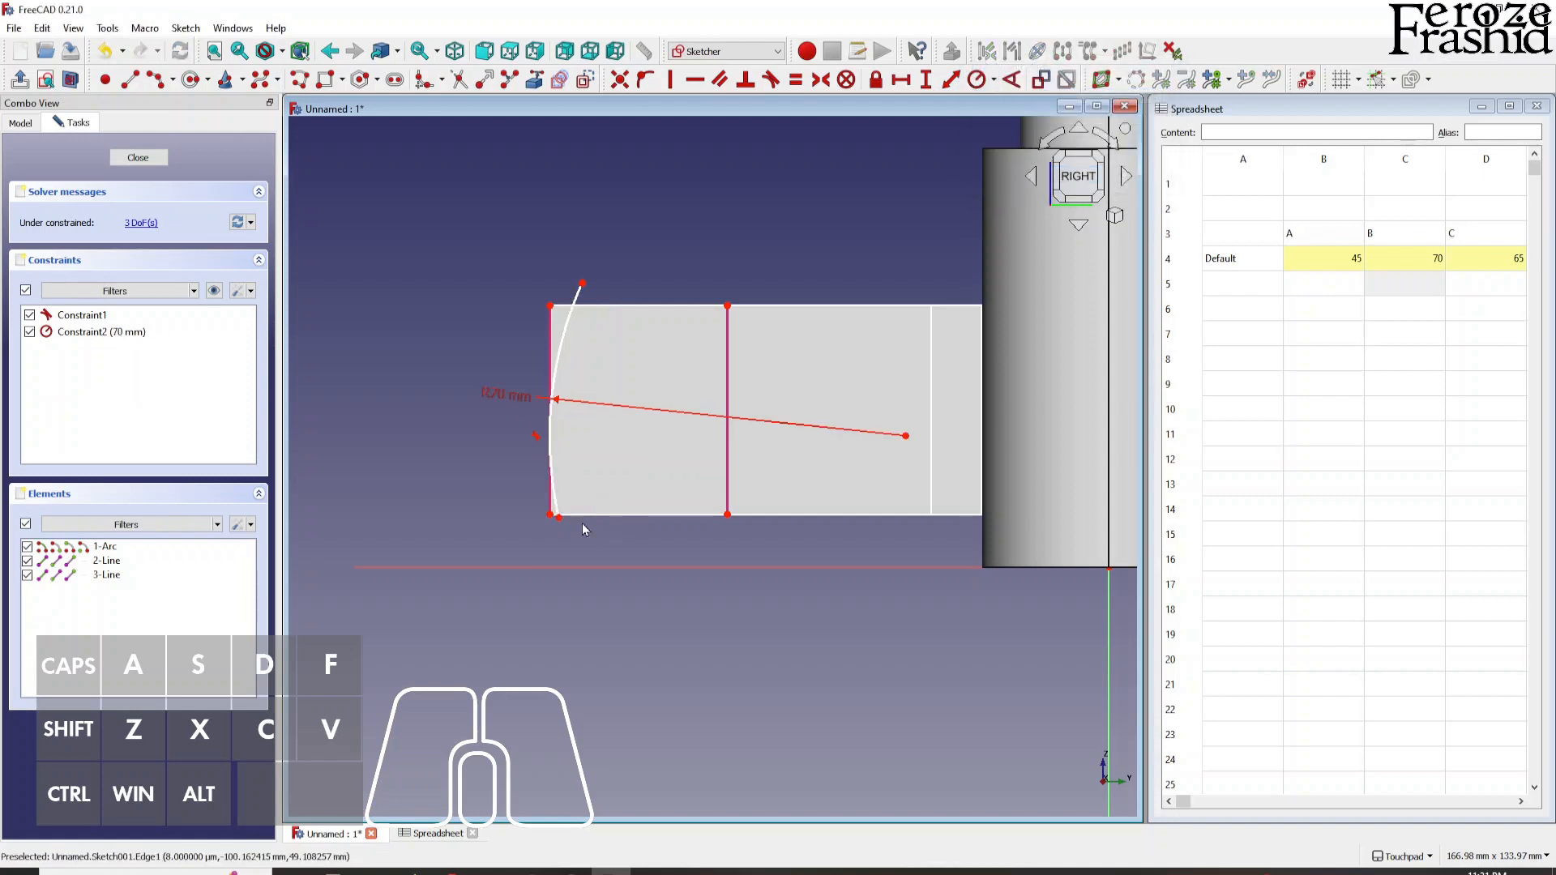
- Move the arc's two endpoints close to the upper and lower edges of the end plate
drag(560, 521, 564, 517)
click(574, 281)
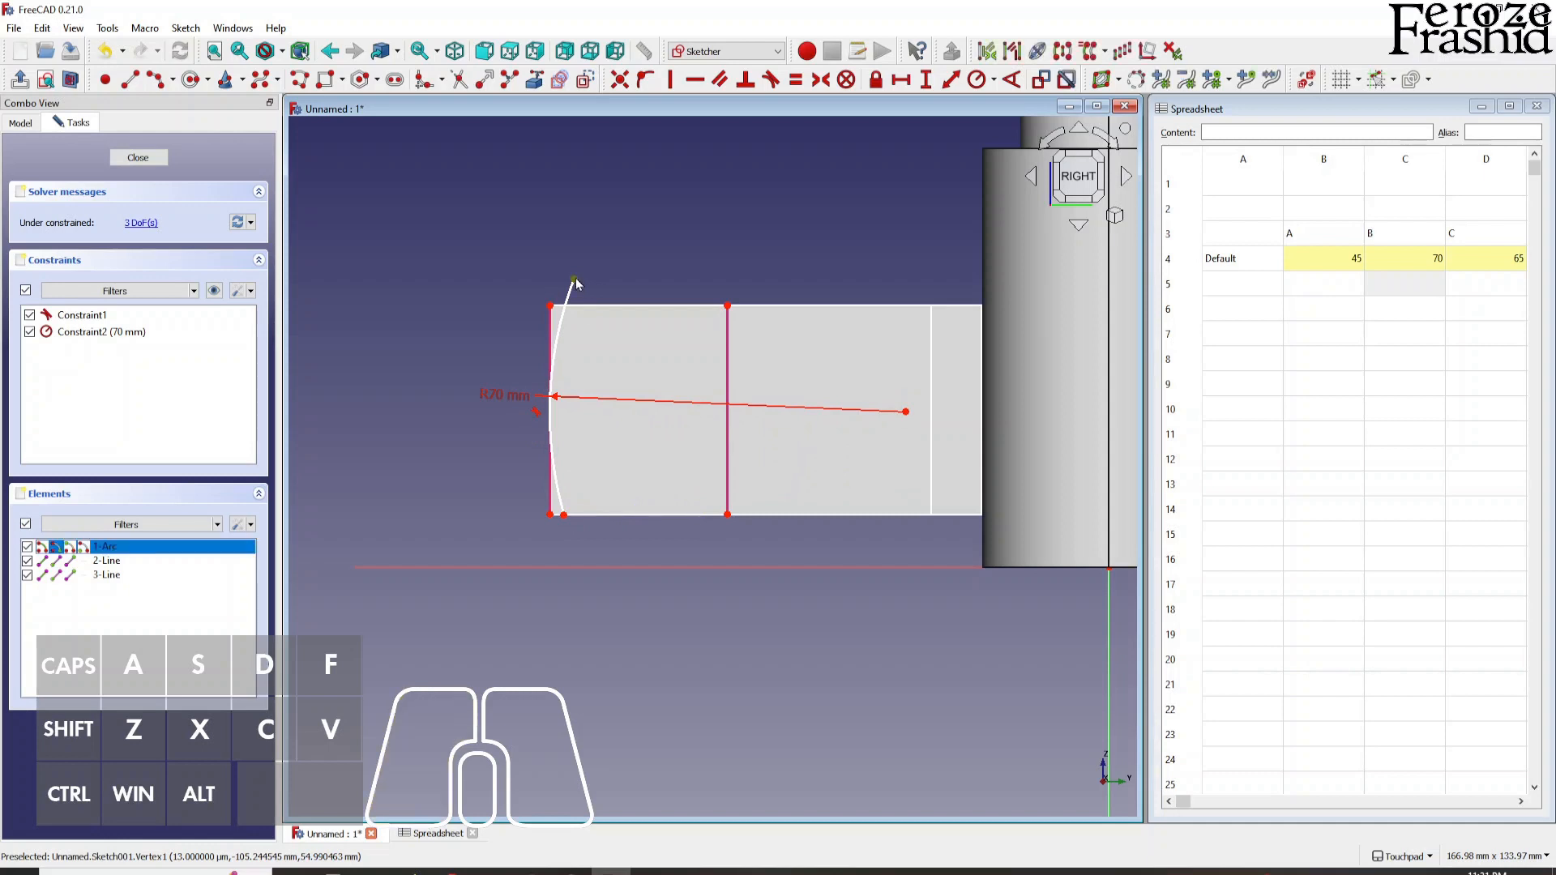
drag(575, 281, 570, 309)
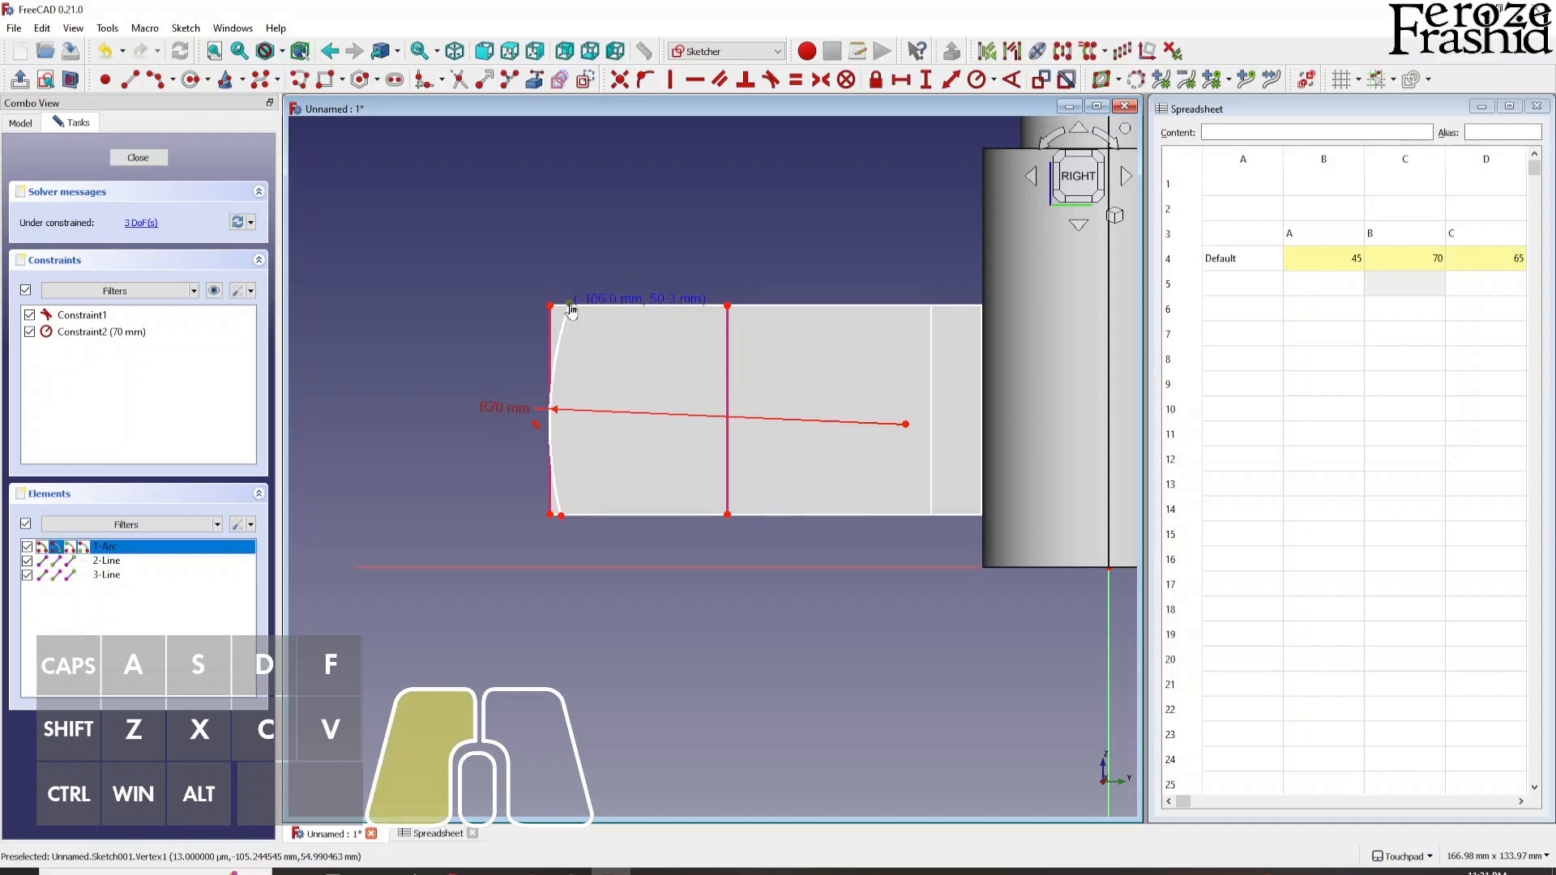
click(415, 254)
- Draw three lines joining the arc's ends to the plate's outer corners and the corners to each other, closing the profile
click(130, 80)
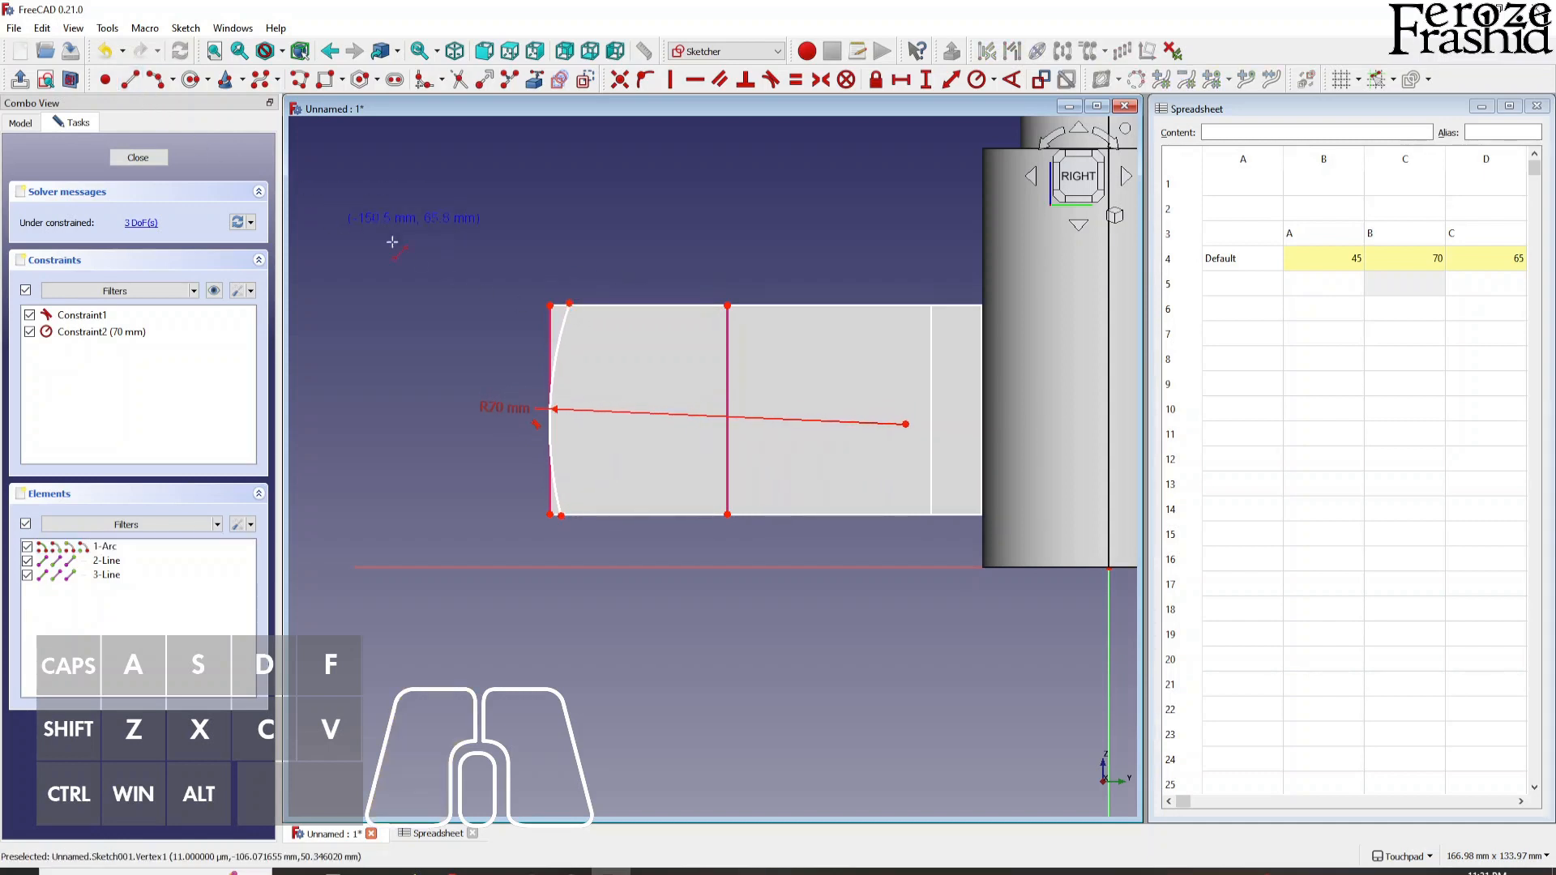
scroll(516, 288, up, 2)
click(568, 314)
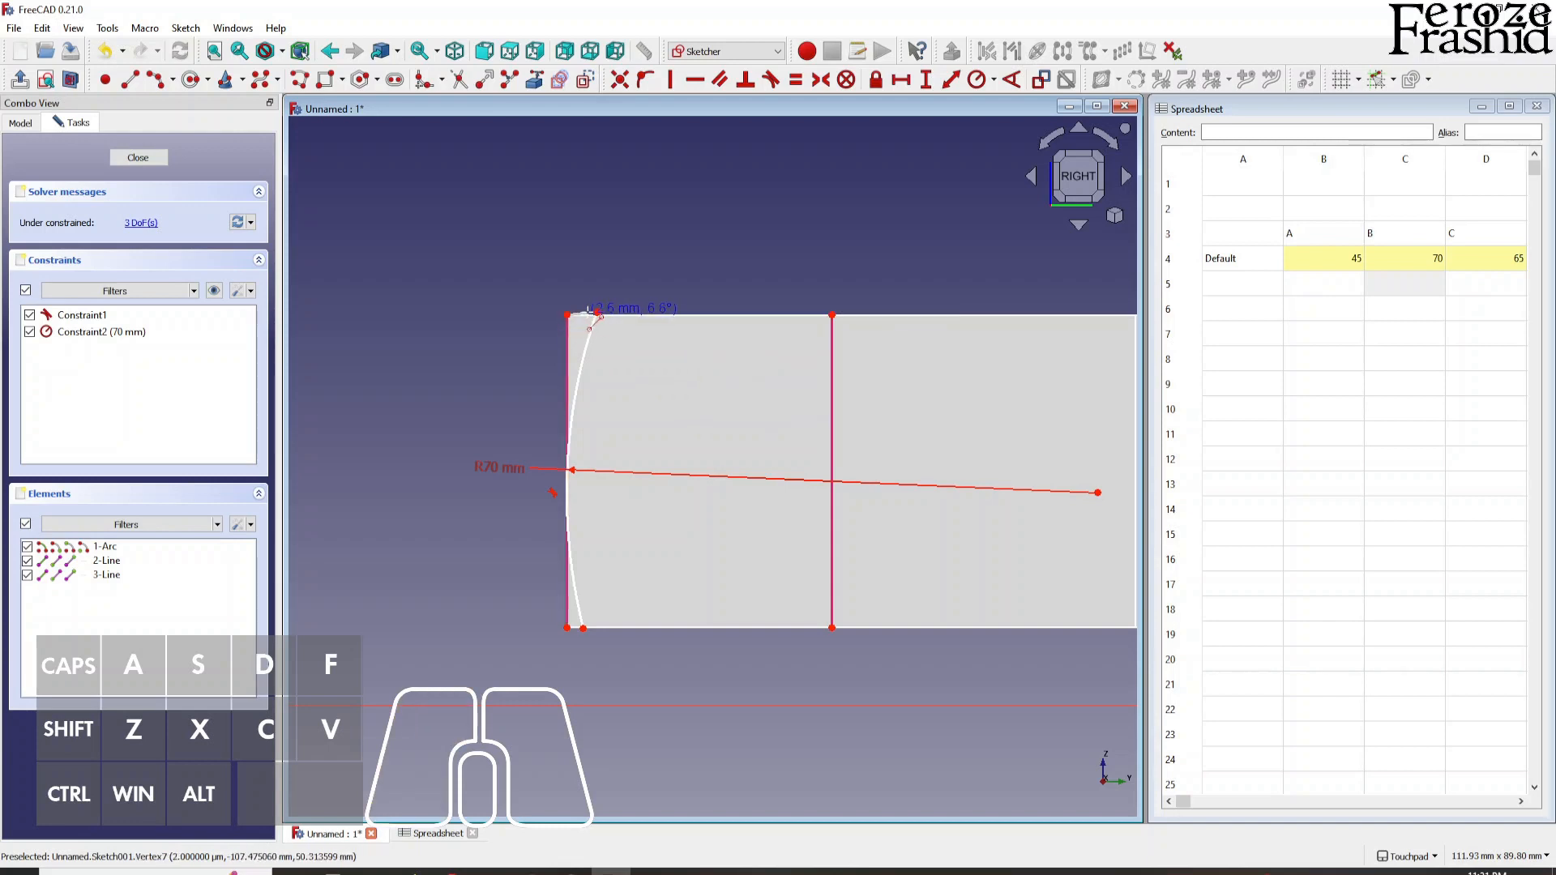
click(596, 313)
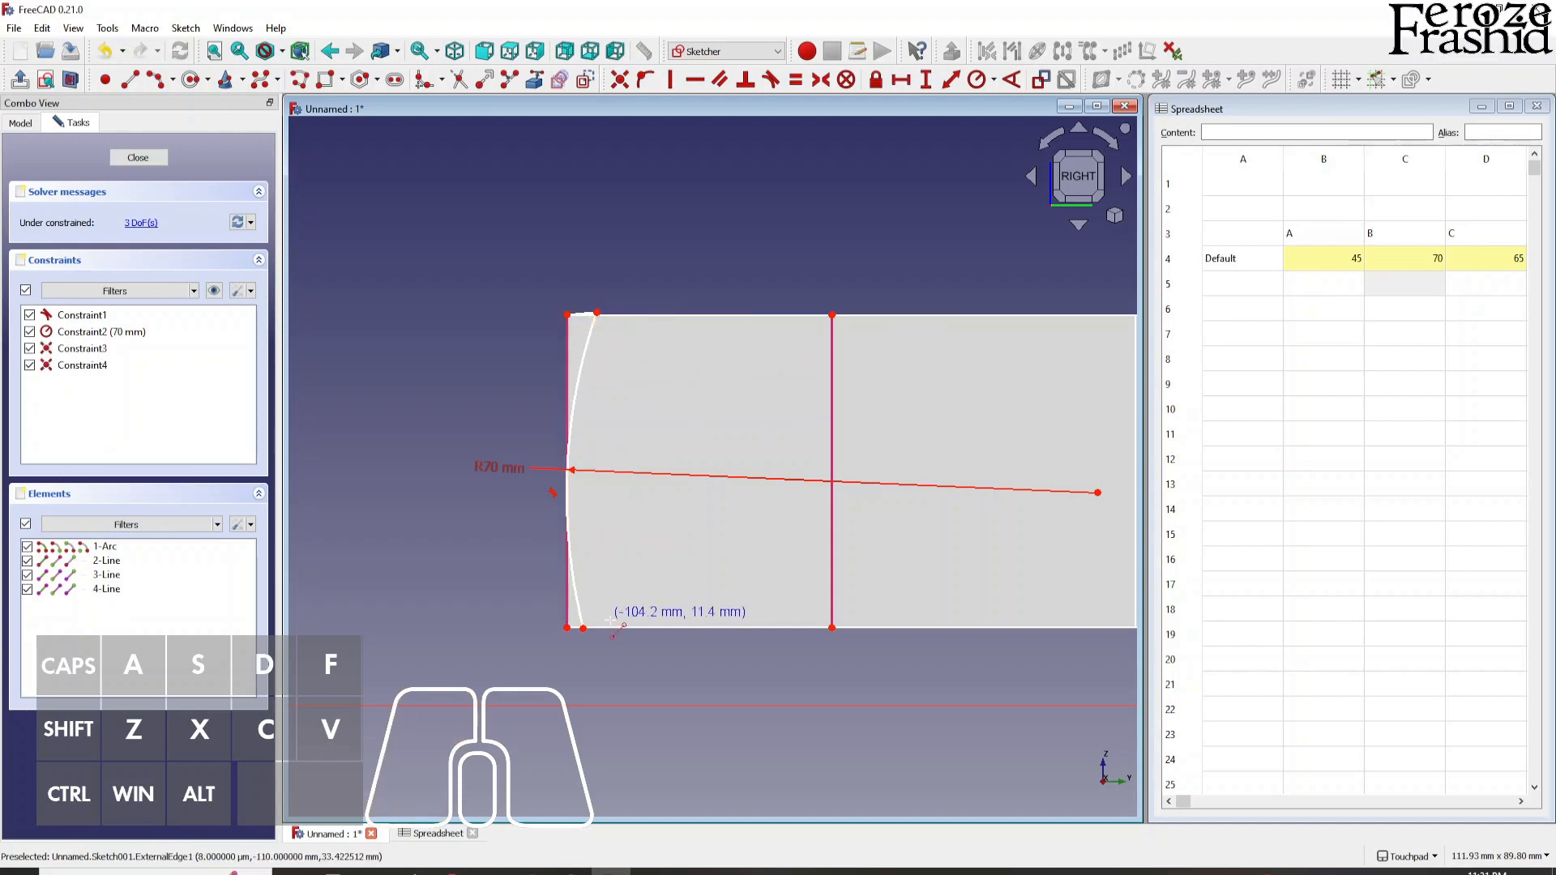
click(583, 628)
click(567, 628)
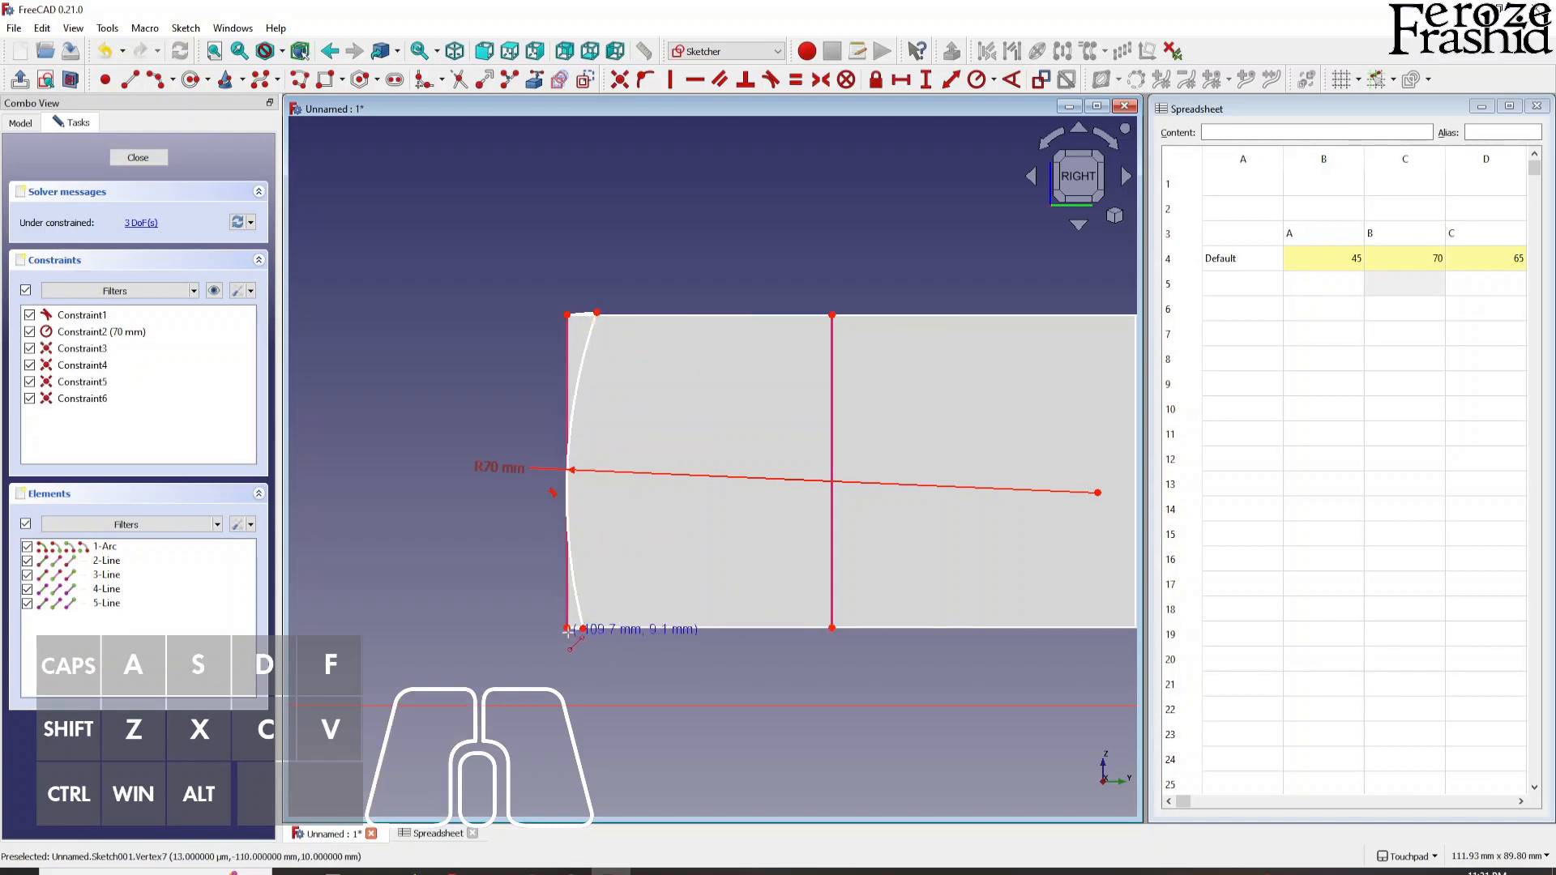
click(567, 628)
click(568, 315)
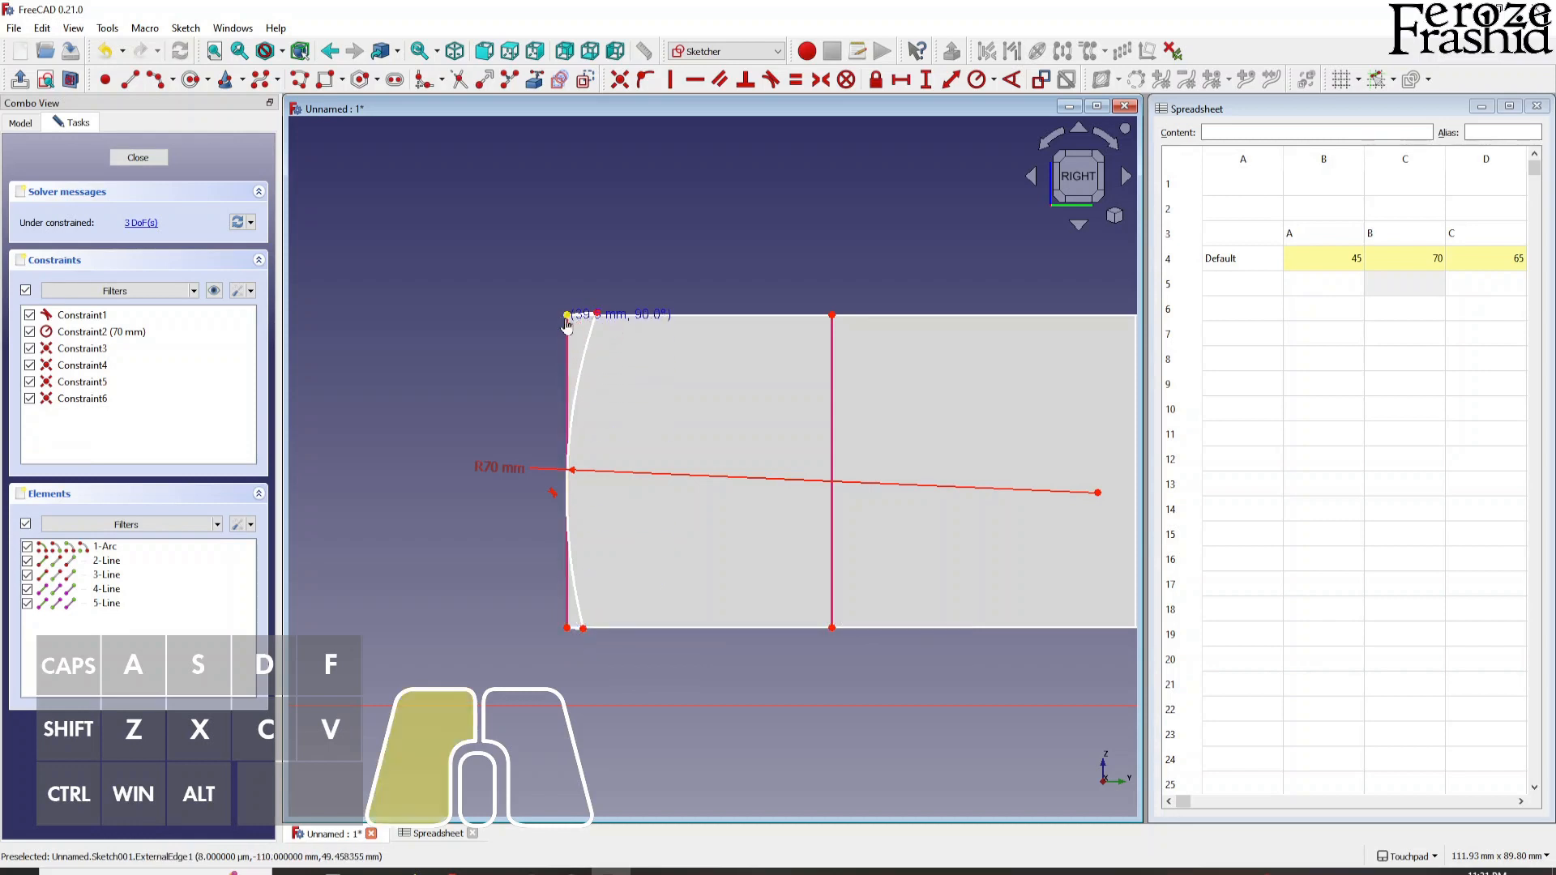
key(Escape)
- Constrain the two short lines at the arc's ends to be horizontal and equal in length
click(581, 314)
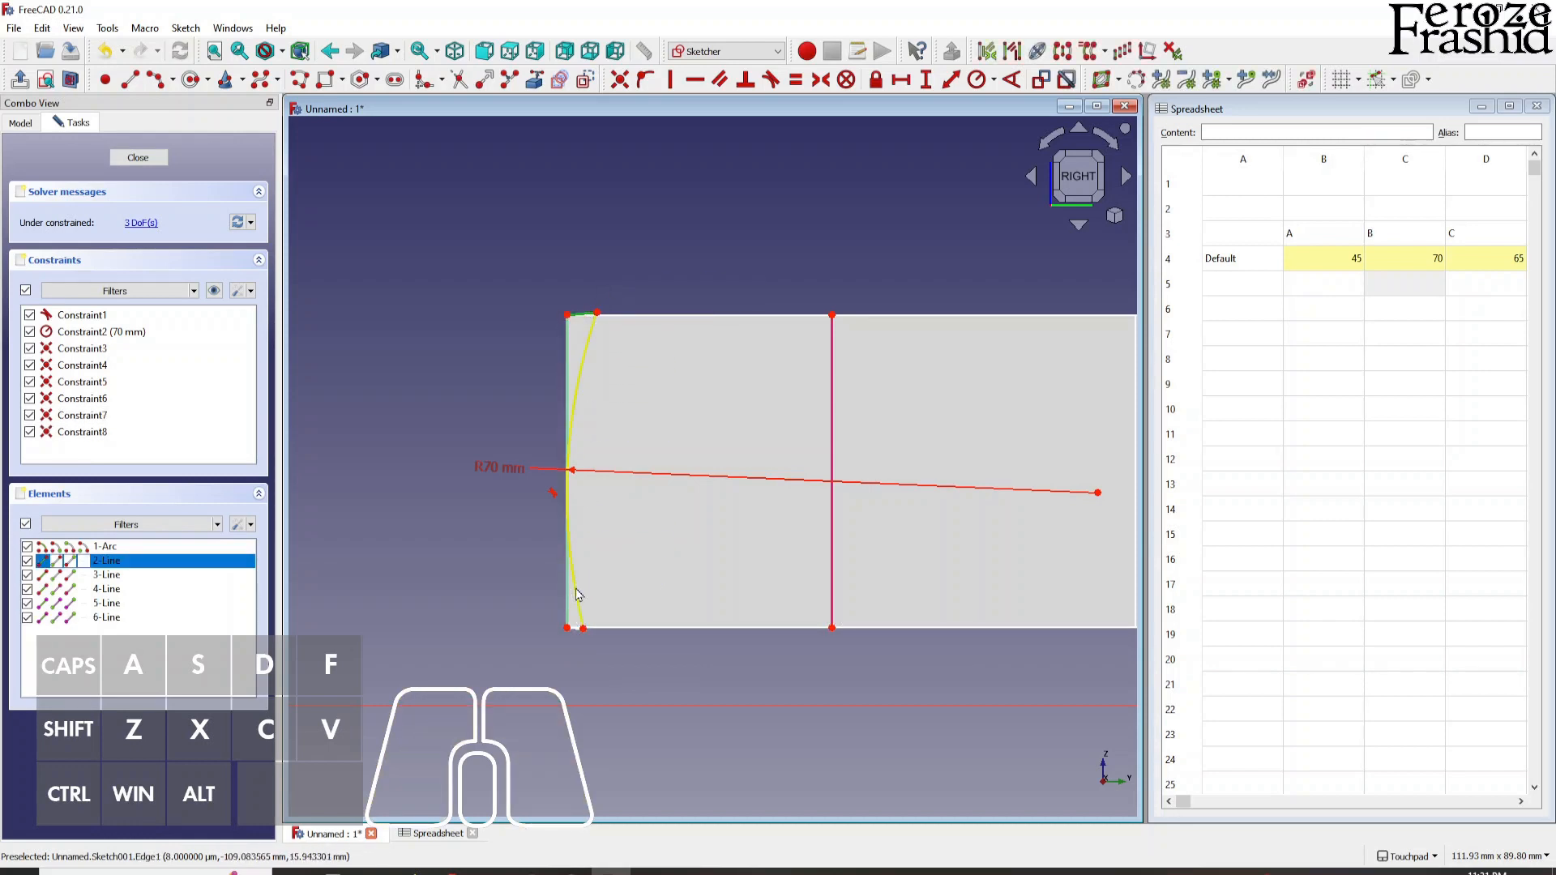
click(575, 636)
click(694, 80)
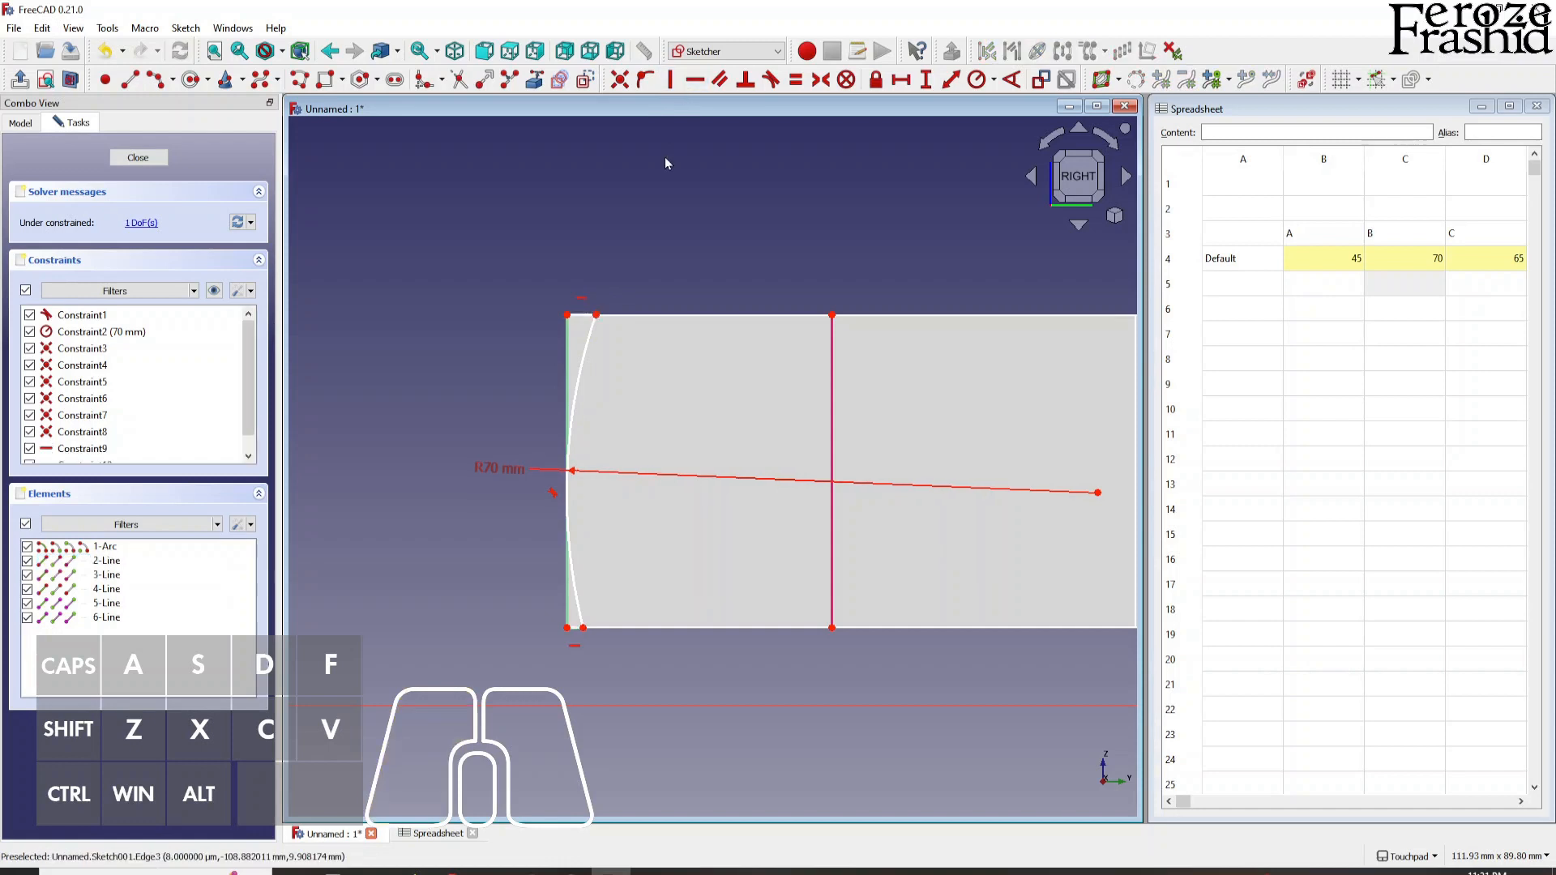
click(581, 317)
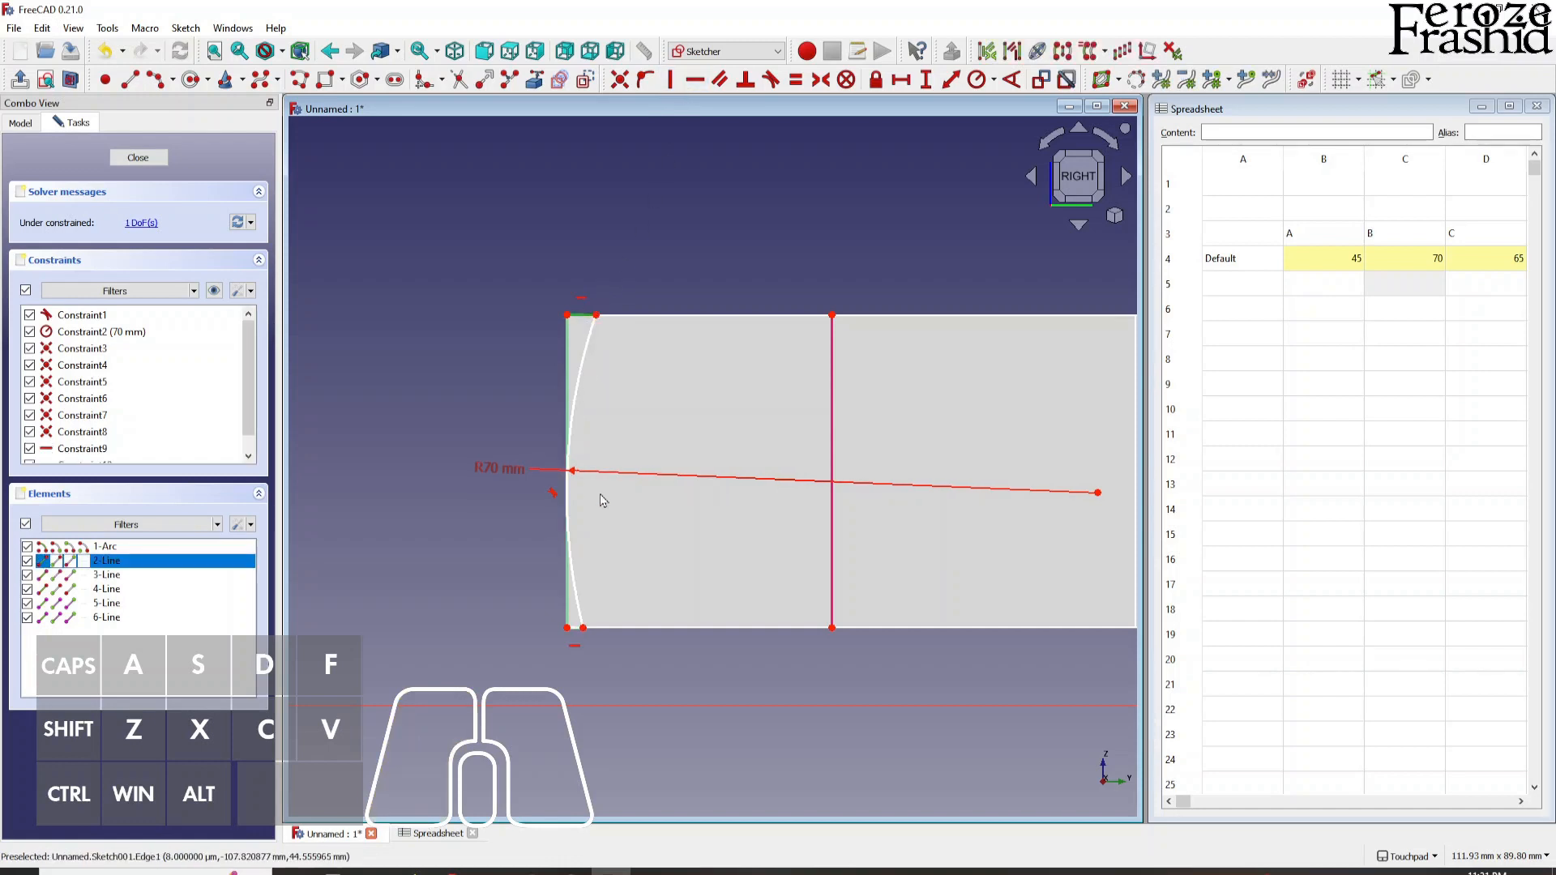
click(578, 629)
click(796, 80)
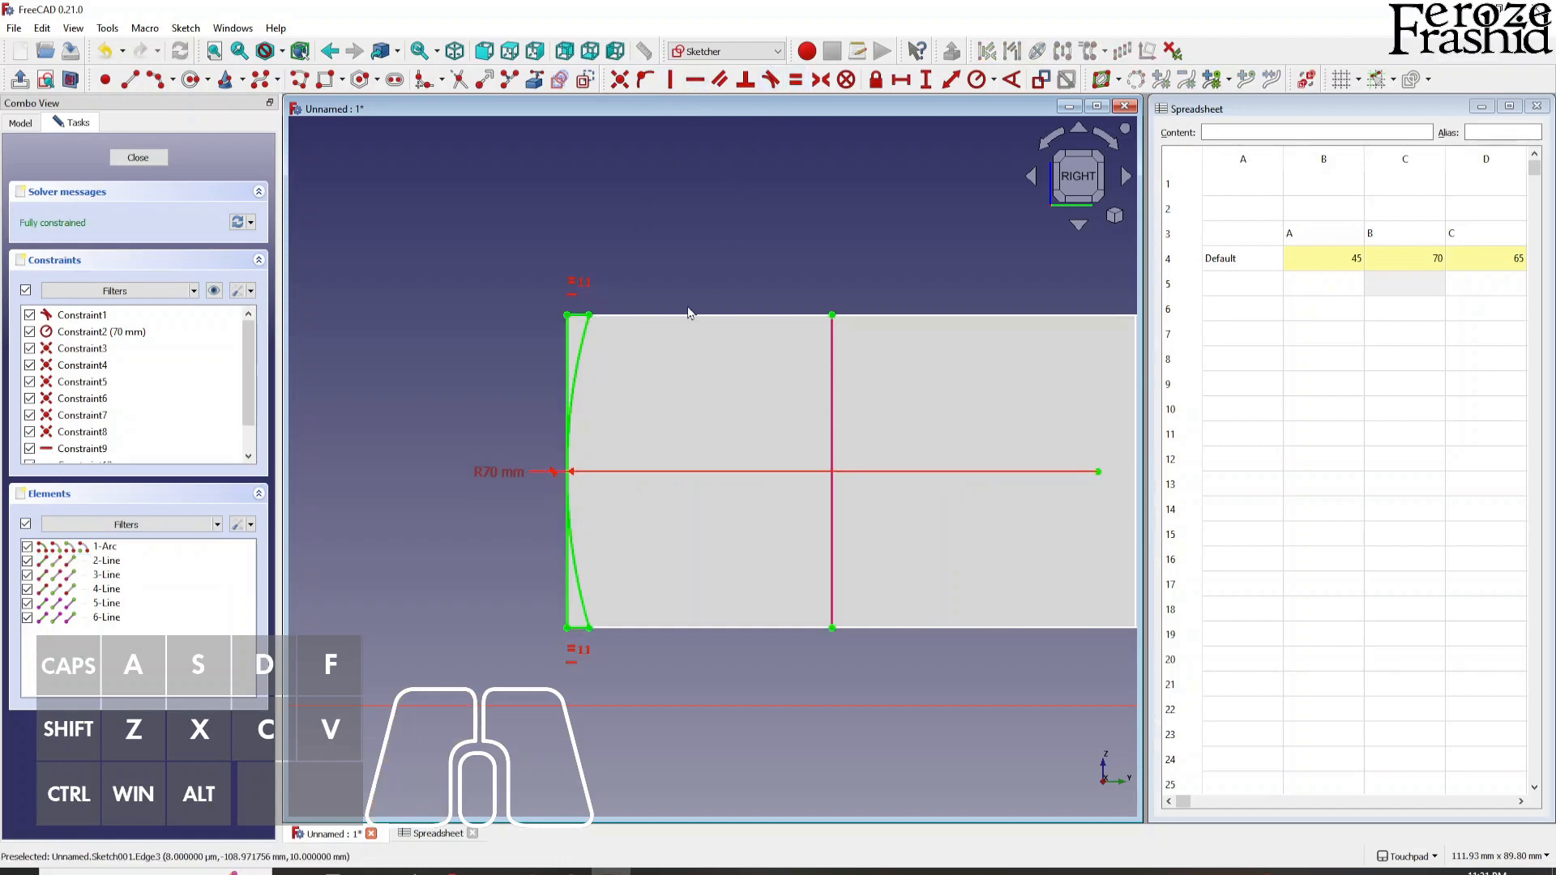
- Draw a circle of about 4.3 mm radius inside the end plate, near the level of the arc's centre
scroll(567, 373, down, 1)
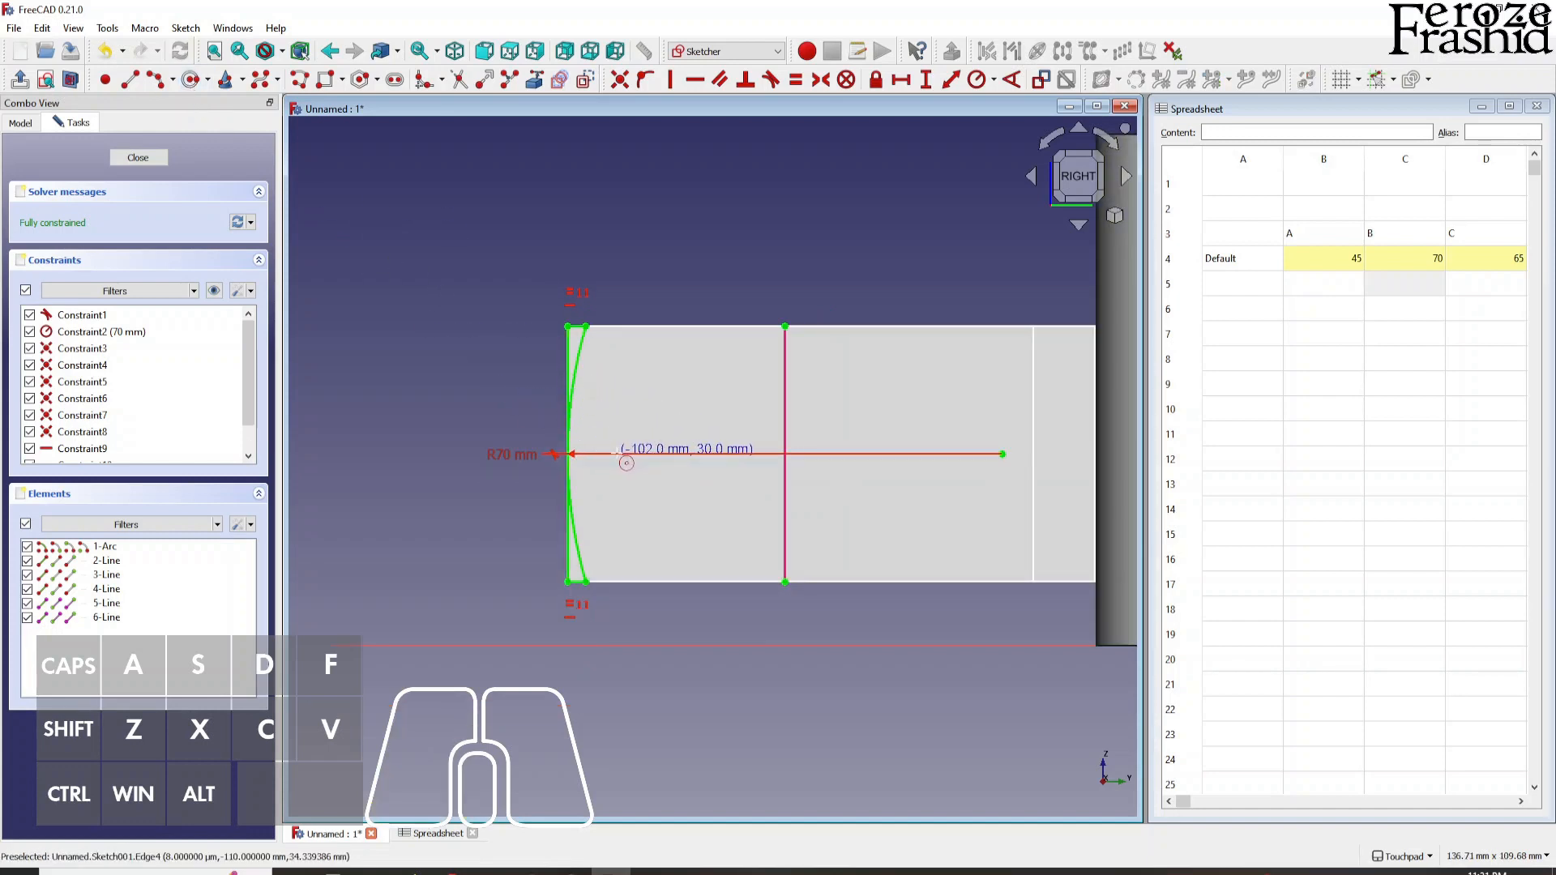
click(625, 451)
click(653, 448)
drag(628, 454, 629, 461)
- Align the circle's centre horizontally with the centre point of the R70 arc
click(629, 462)
click(1003, 455)
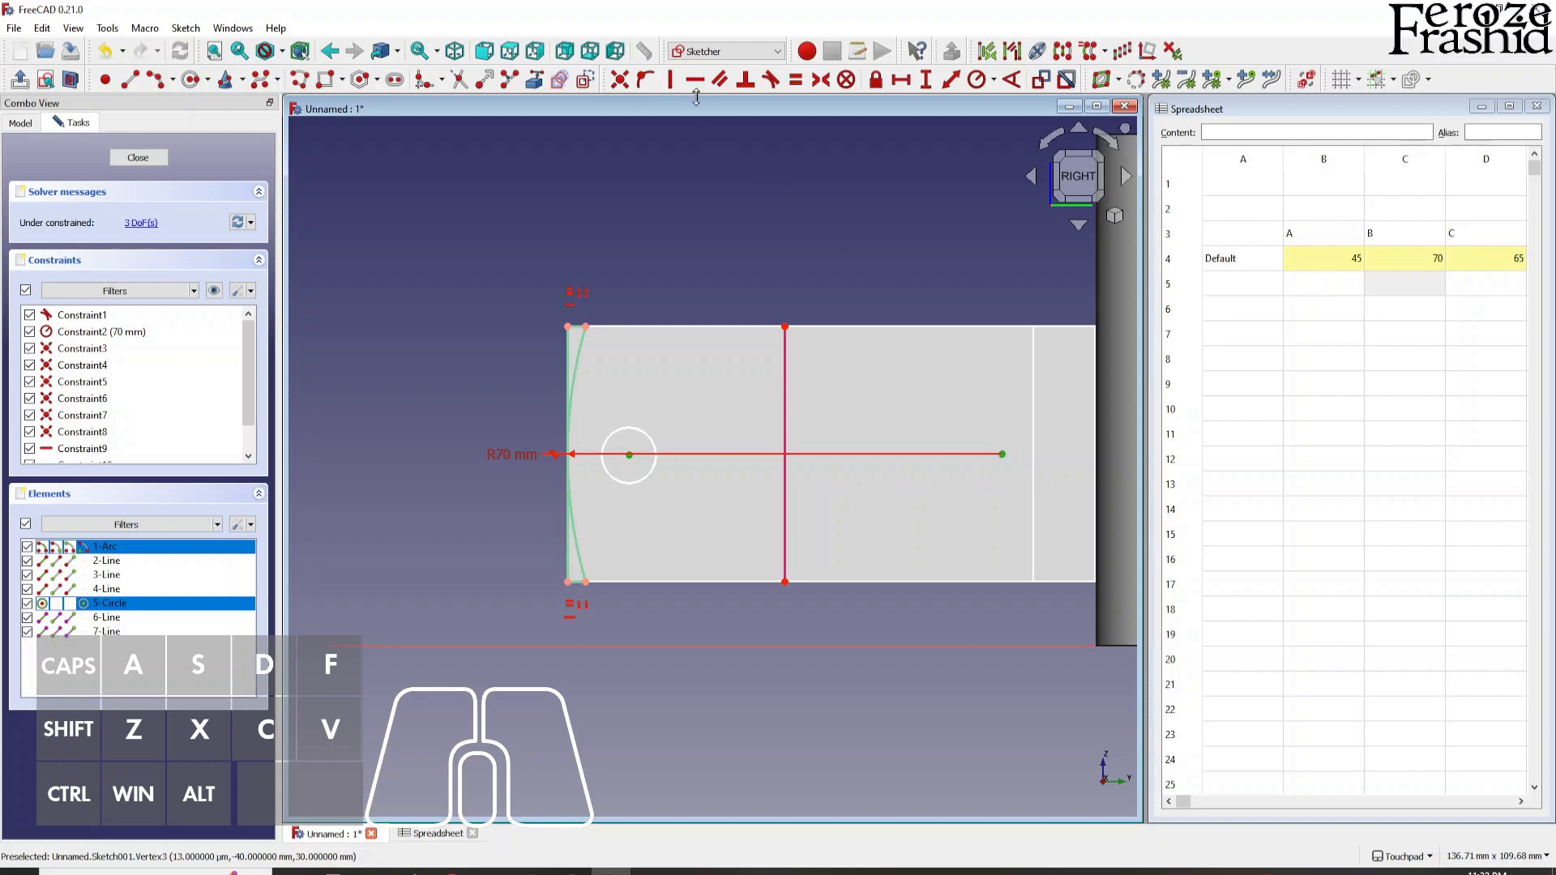
key(h)
drag(630, 455, 634, 460)
- Constrain the horizontal distance from the circle's centre to the end plate's projected inner edge to 15 mm
scroll(616, 437, down, 2)
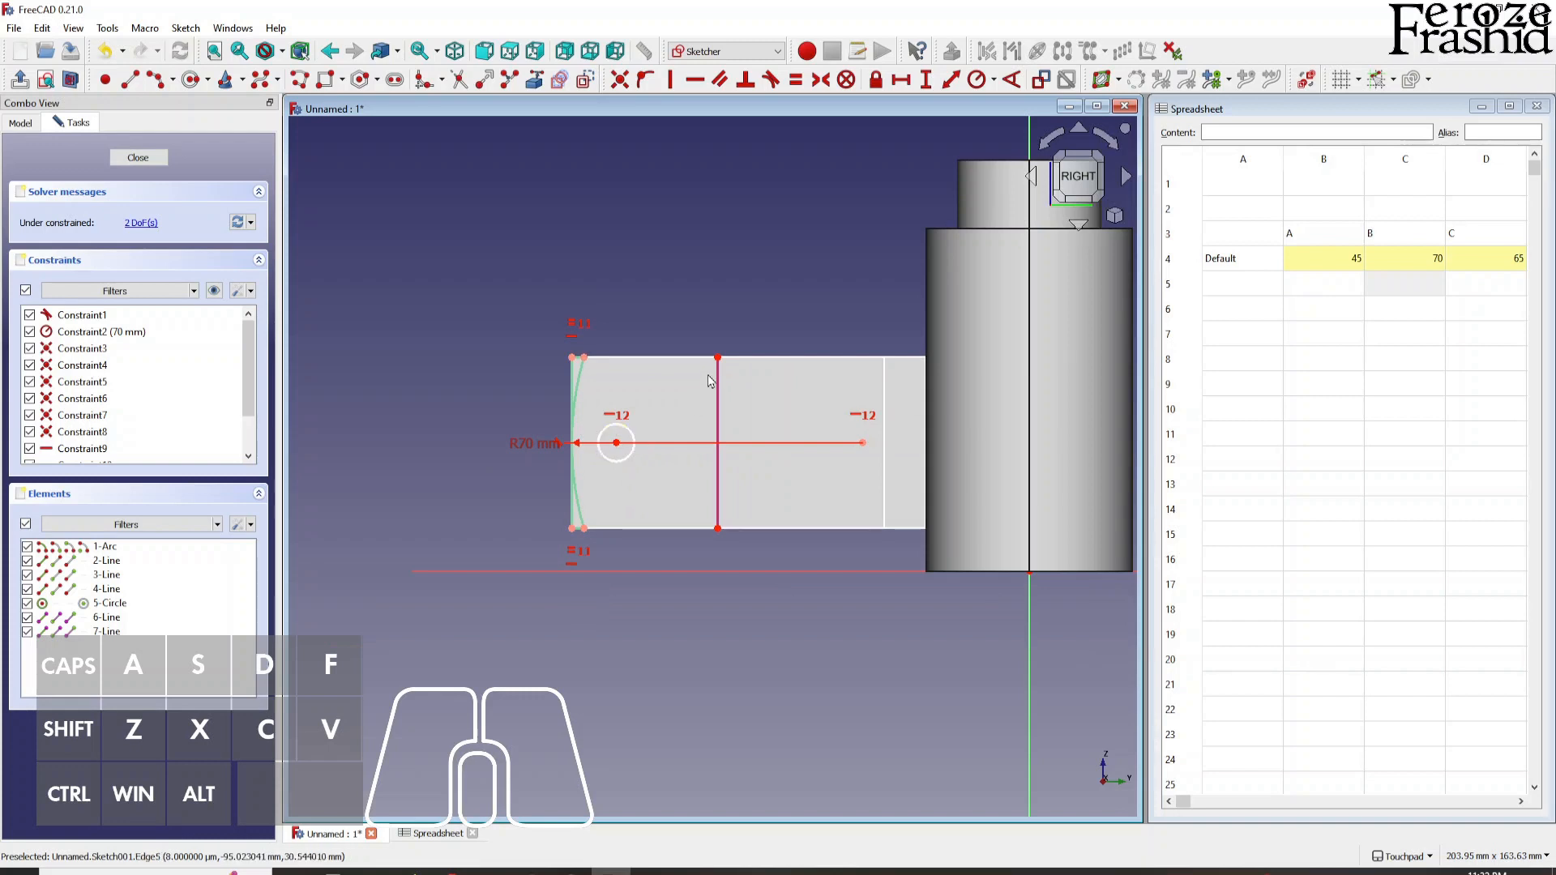
key(alt)
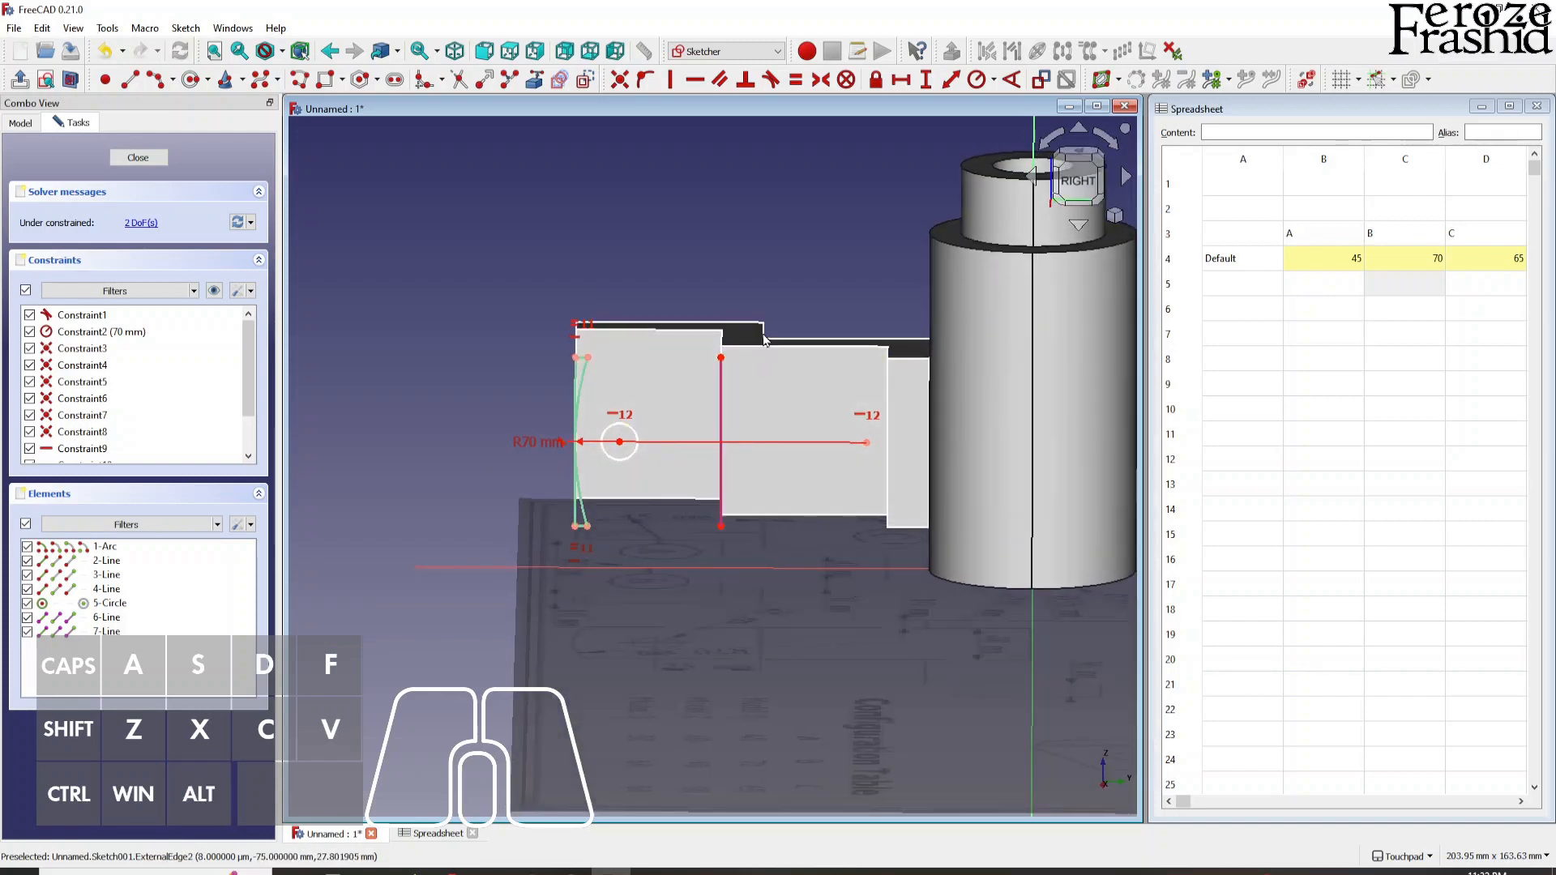
click(620, 444)
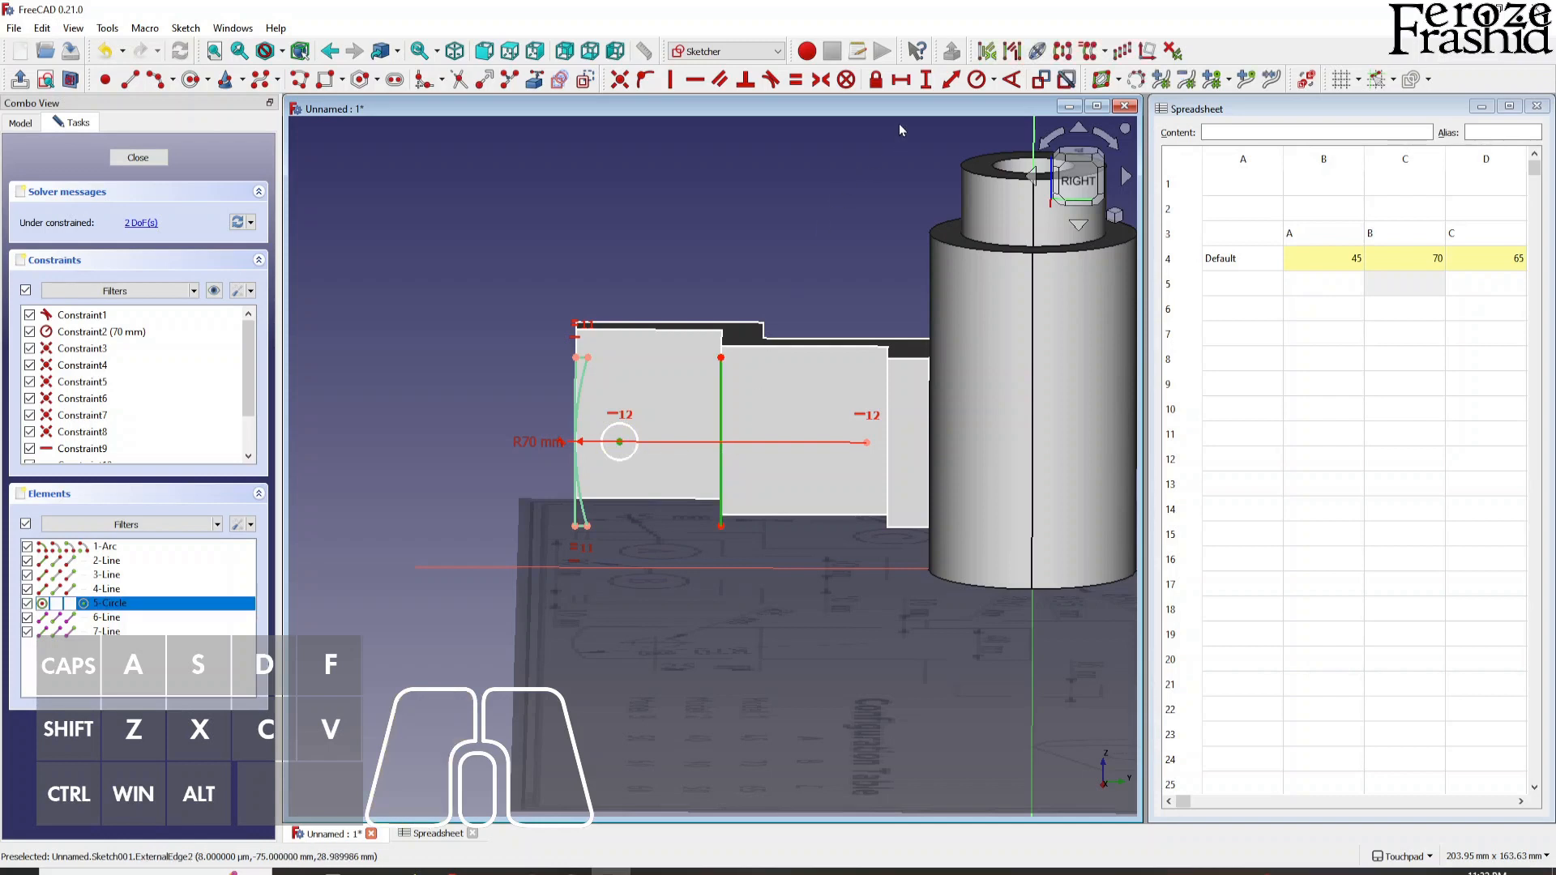
click(923, 81)
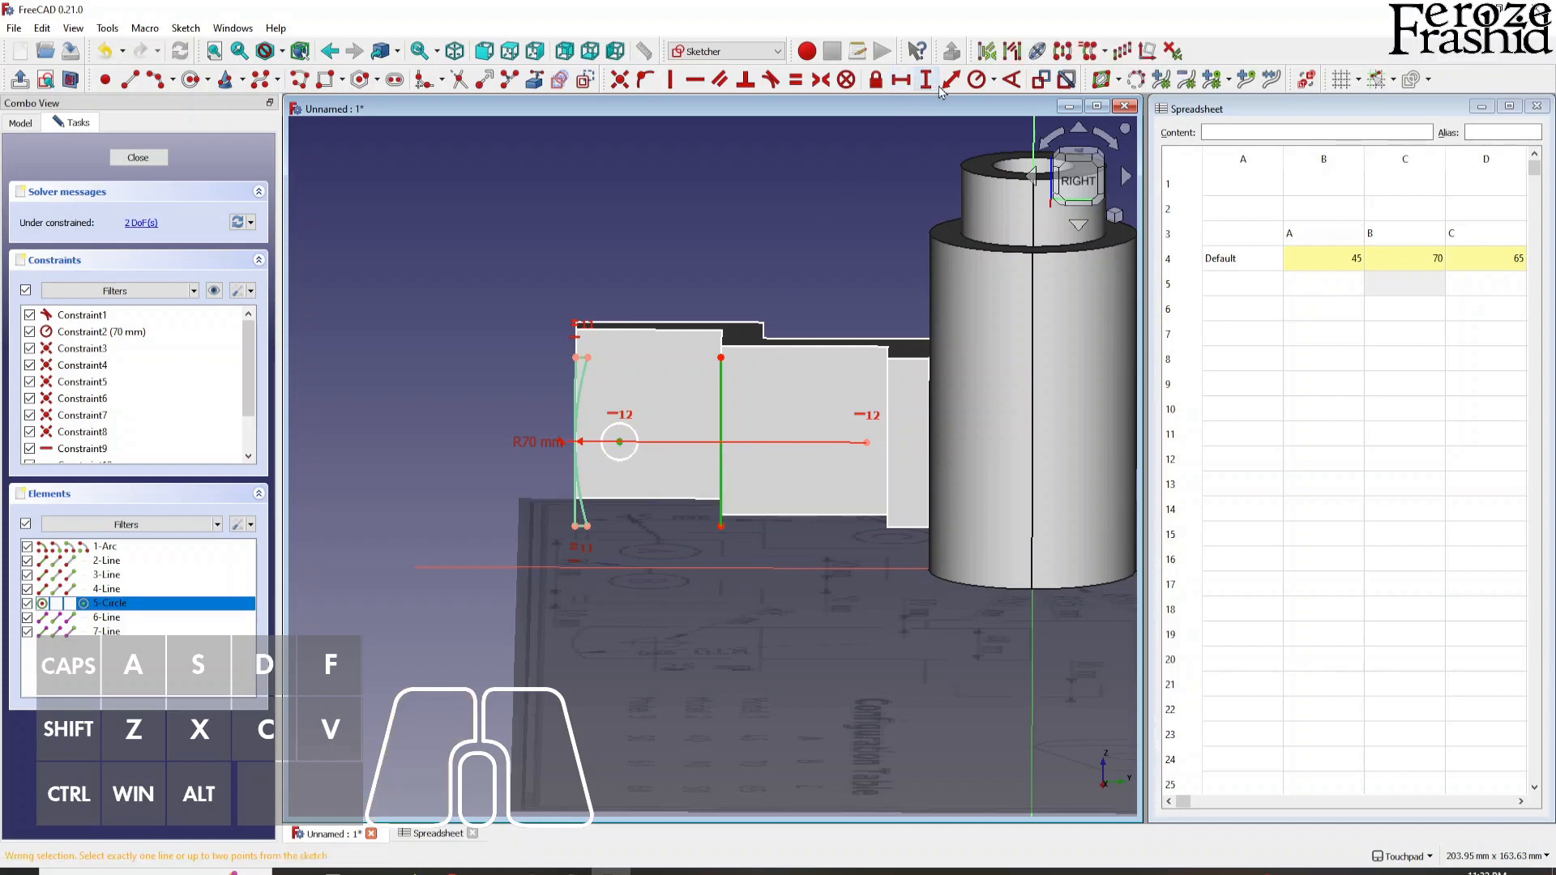
click(900, 79)
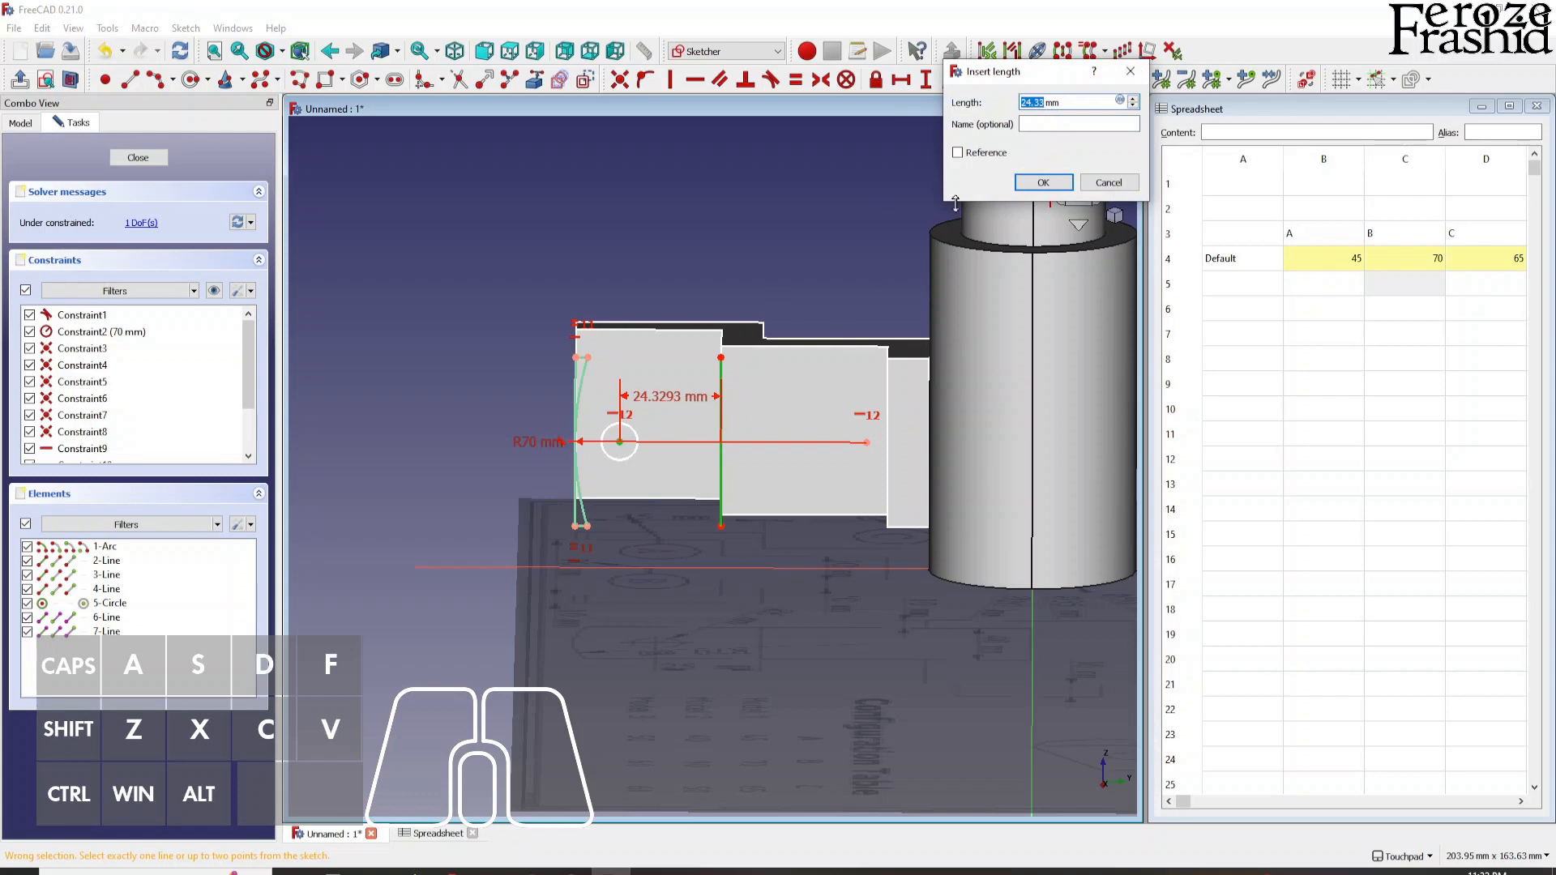
text(15)
key(Return)
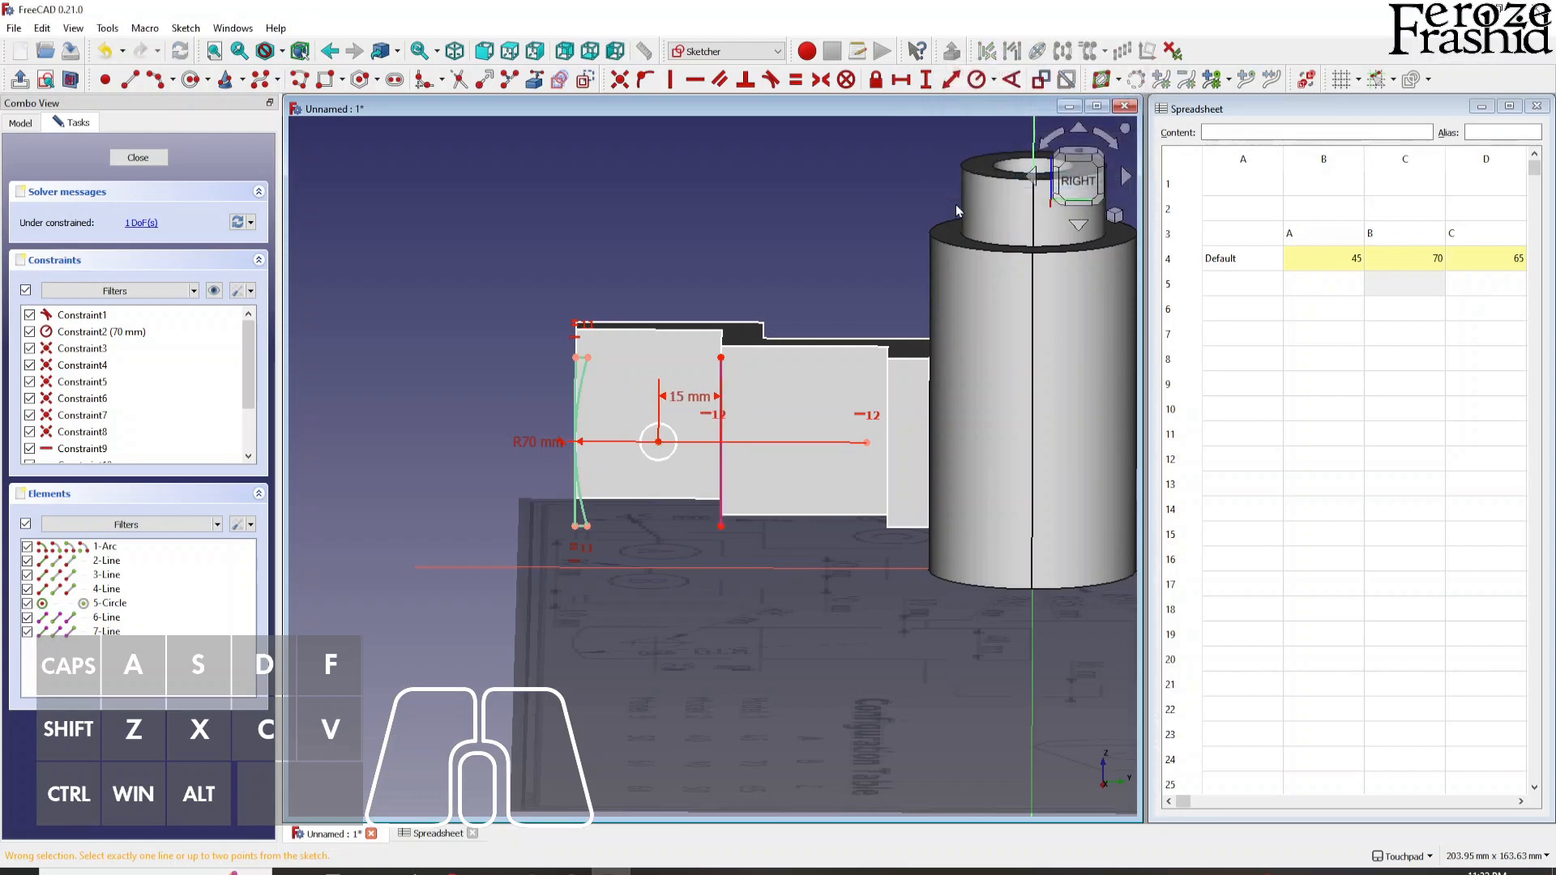
- Check the hole size on the reference drawing and constrain the circle's radius to 6 mm
scroll(766, 366, up, 2)
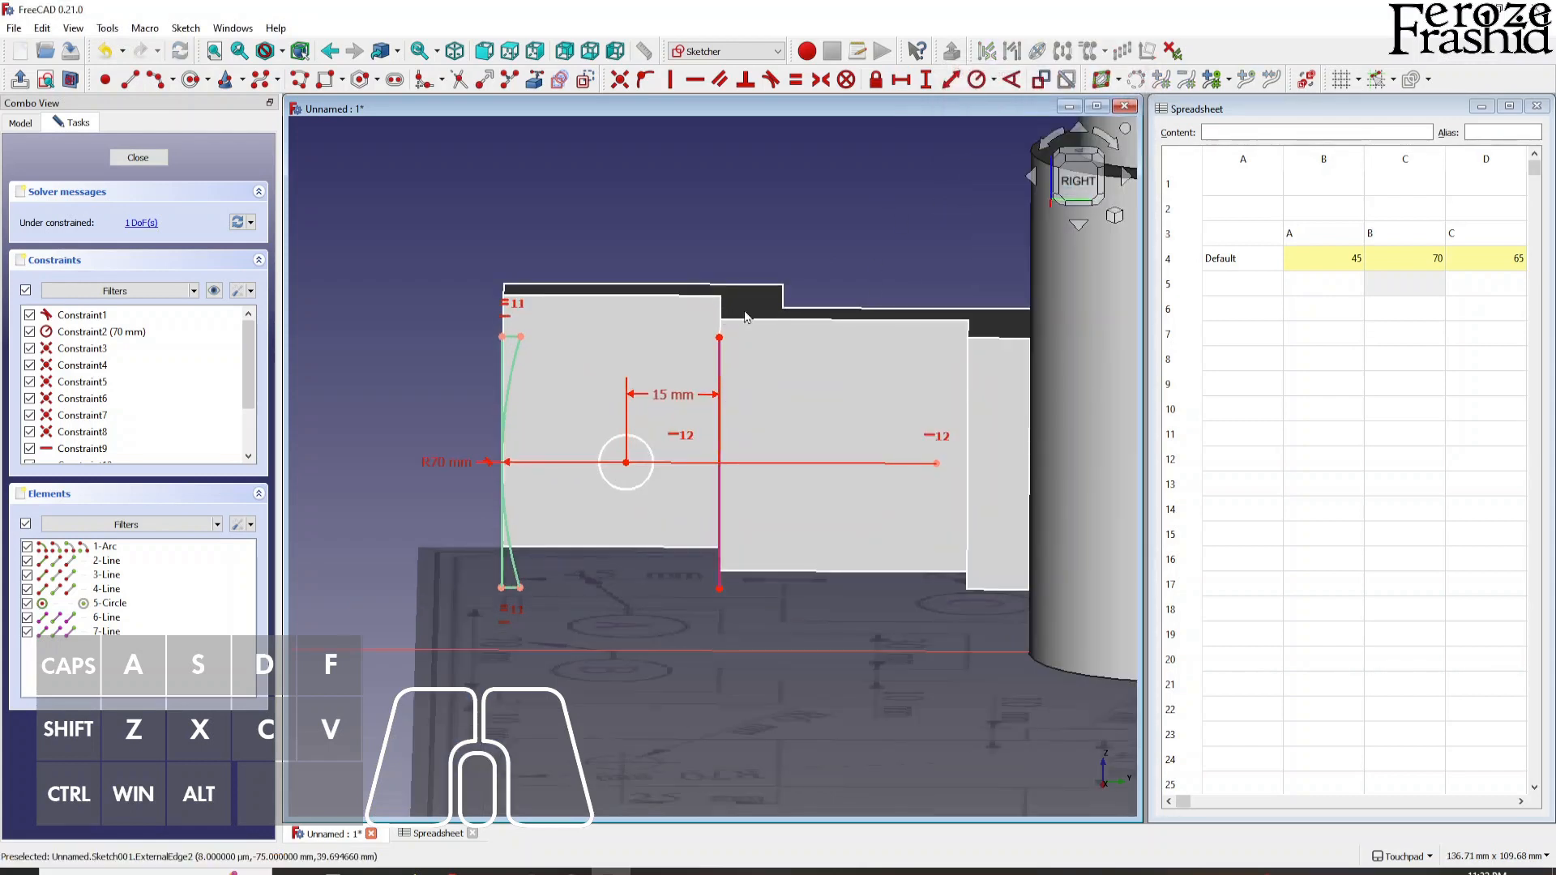
scroll(752, 316, down, 2)
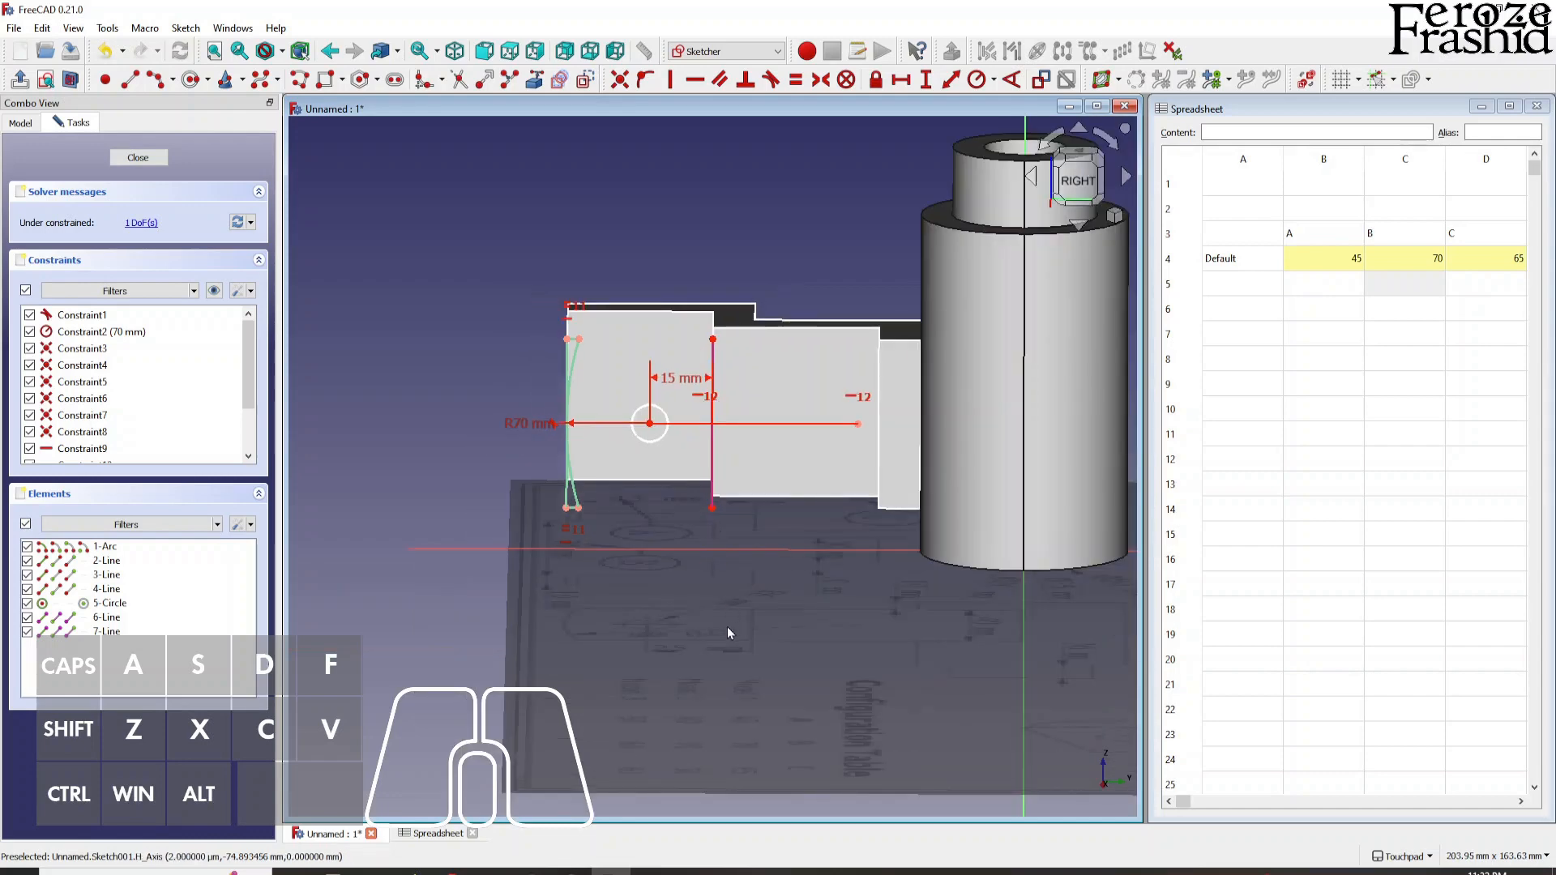
key(alt)
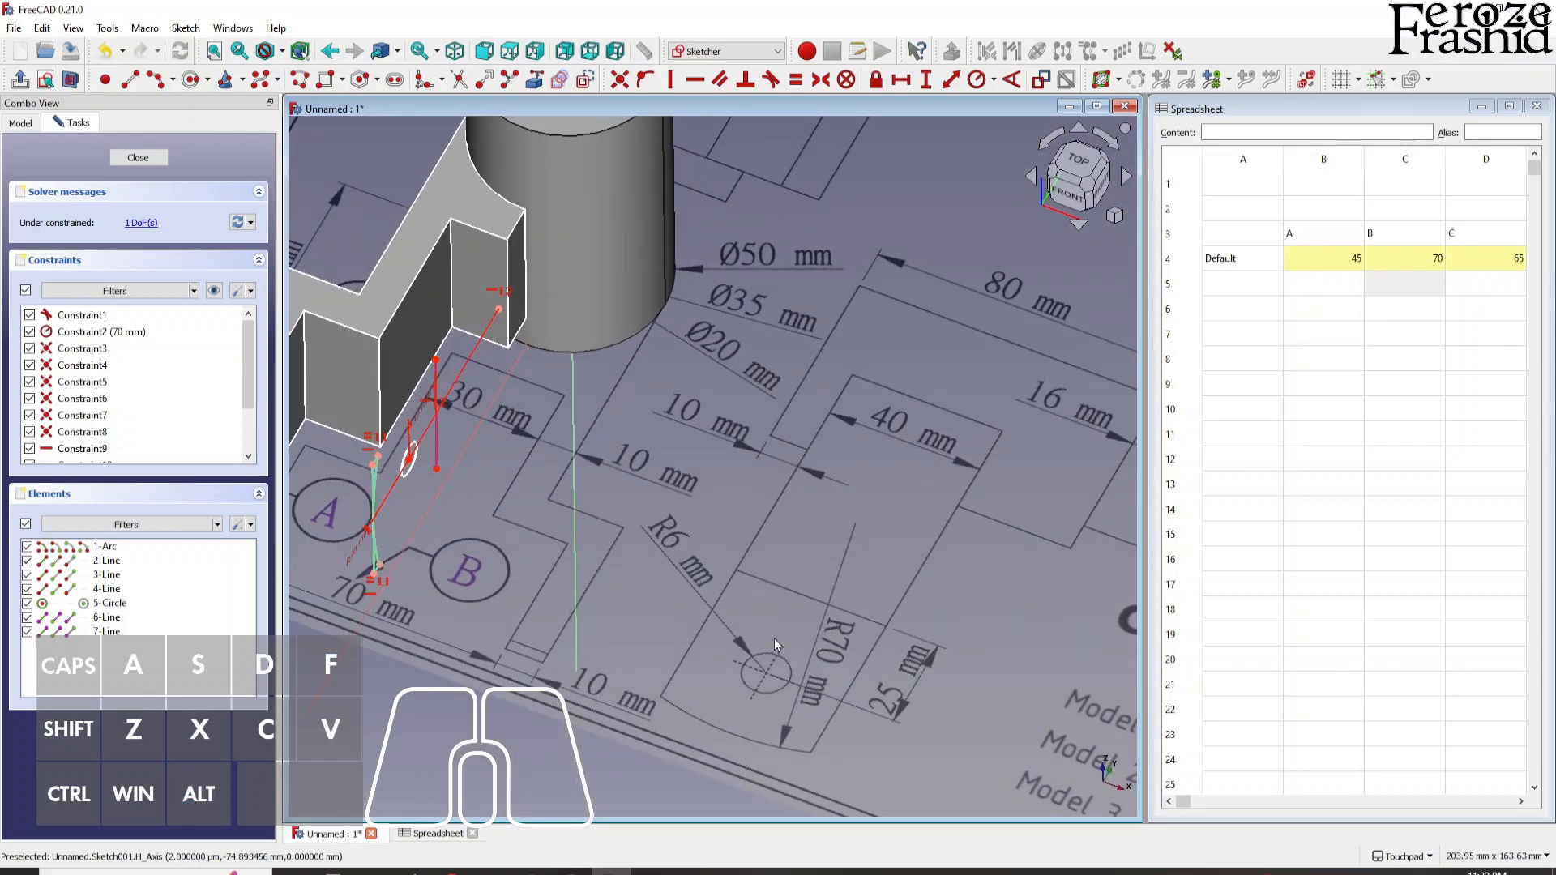
key(alt)
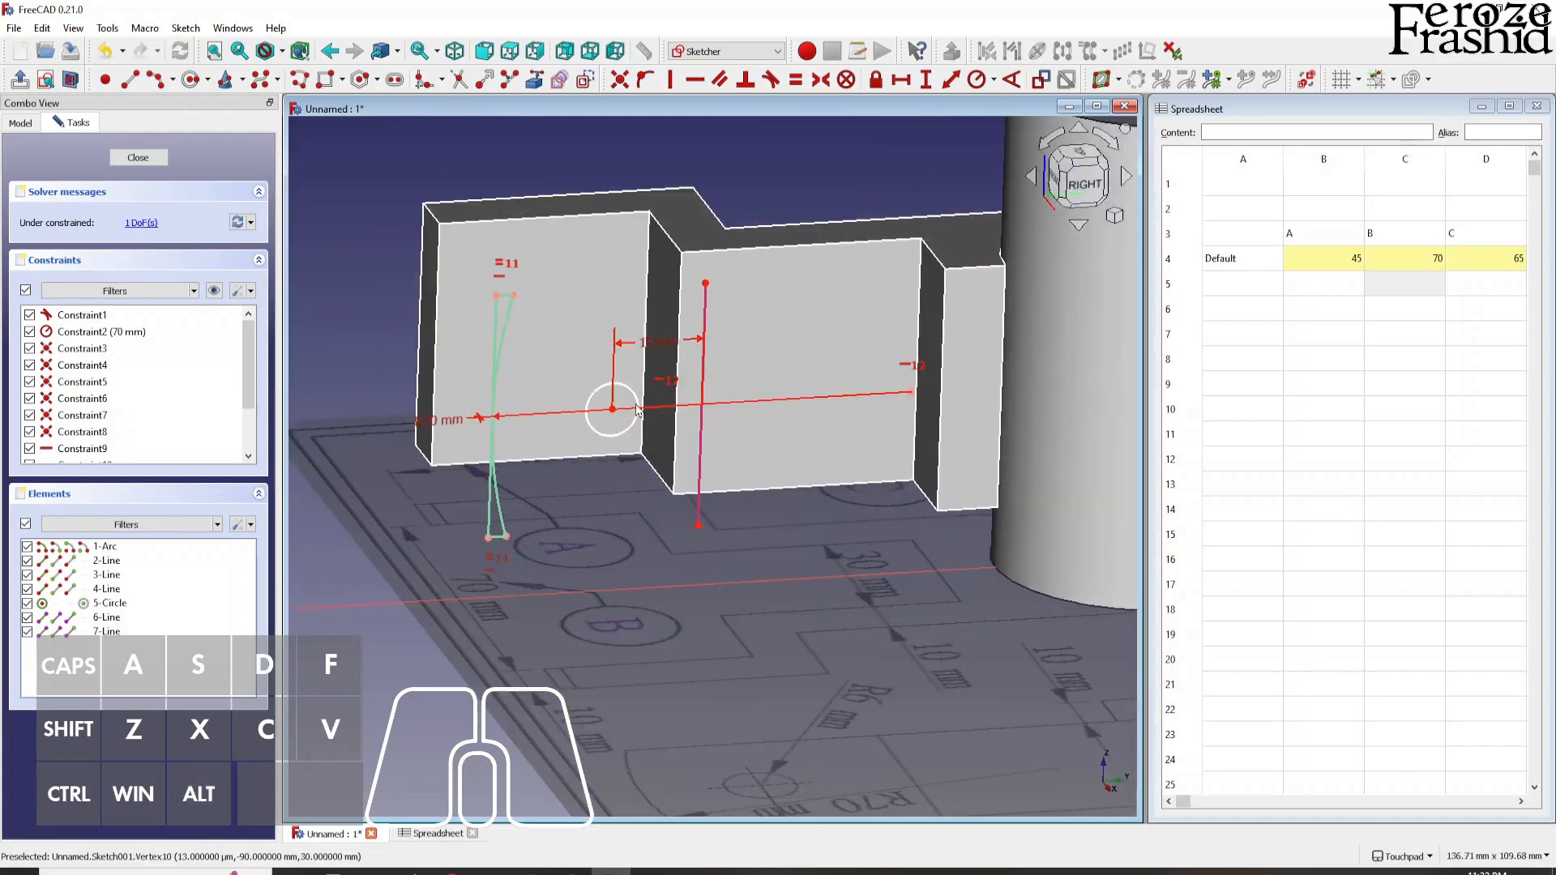
key(alt)
click(590, 387)
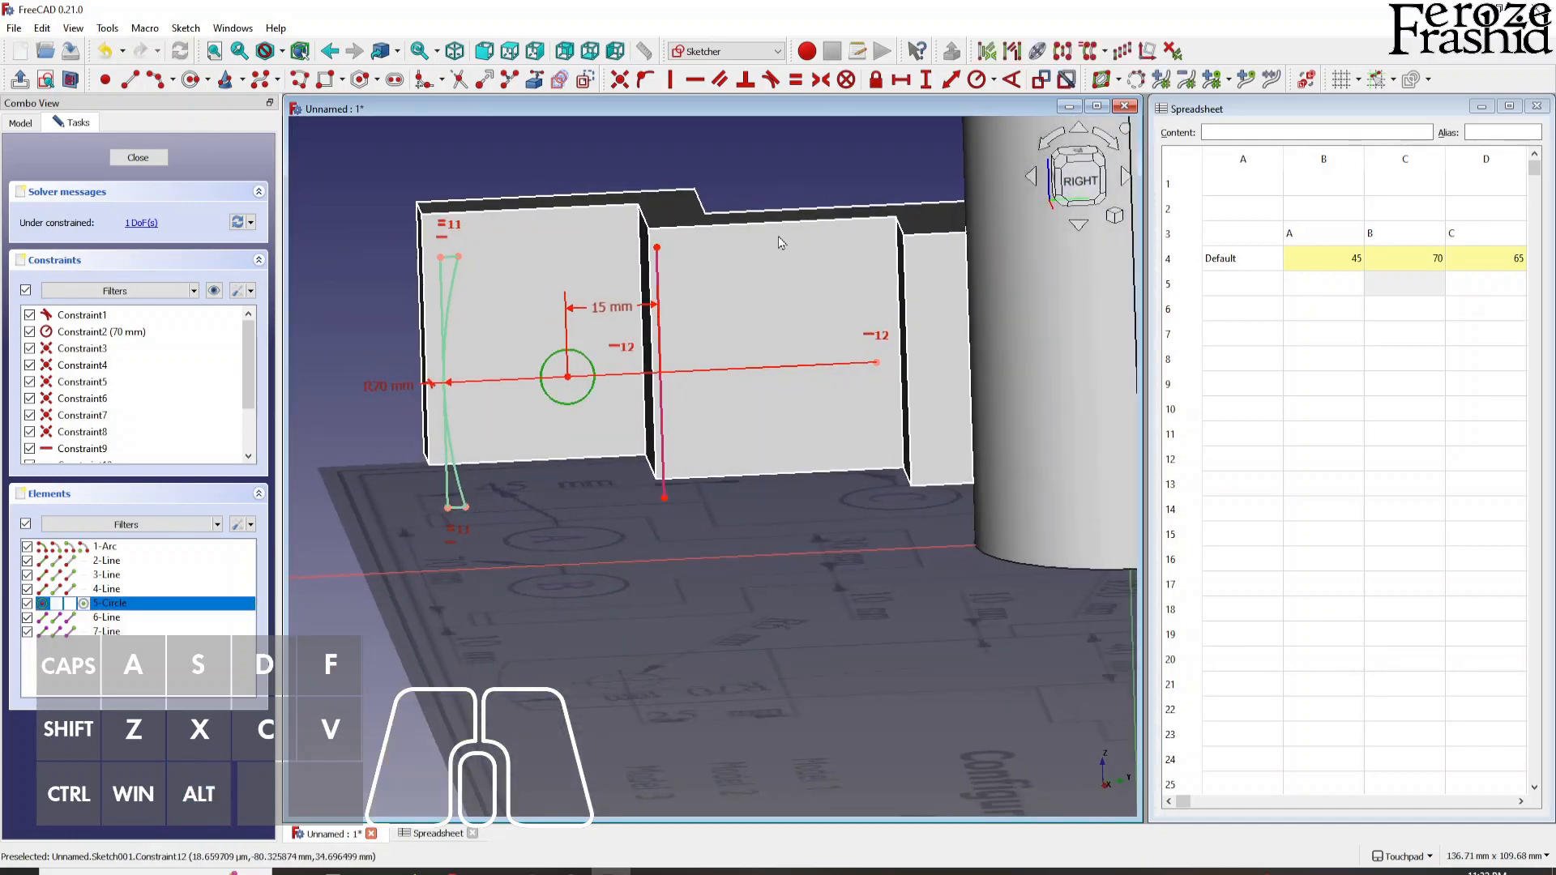
click(976, 79)
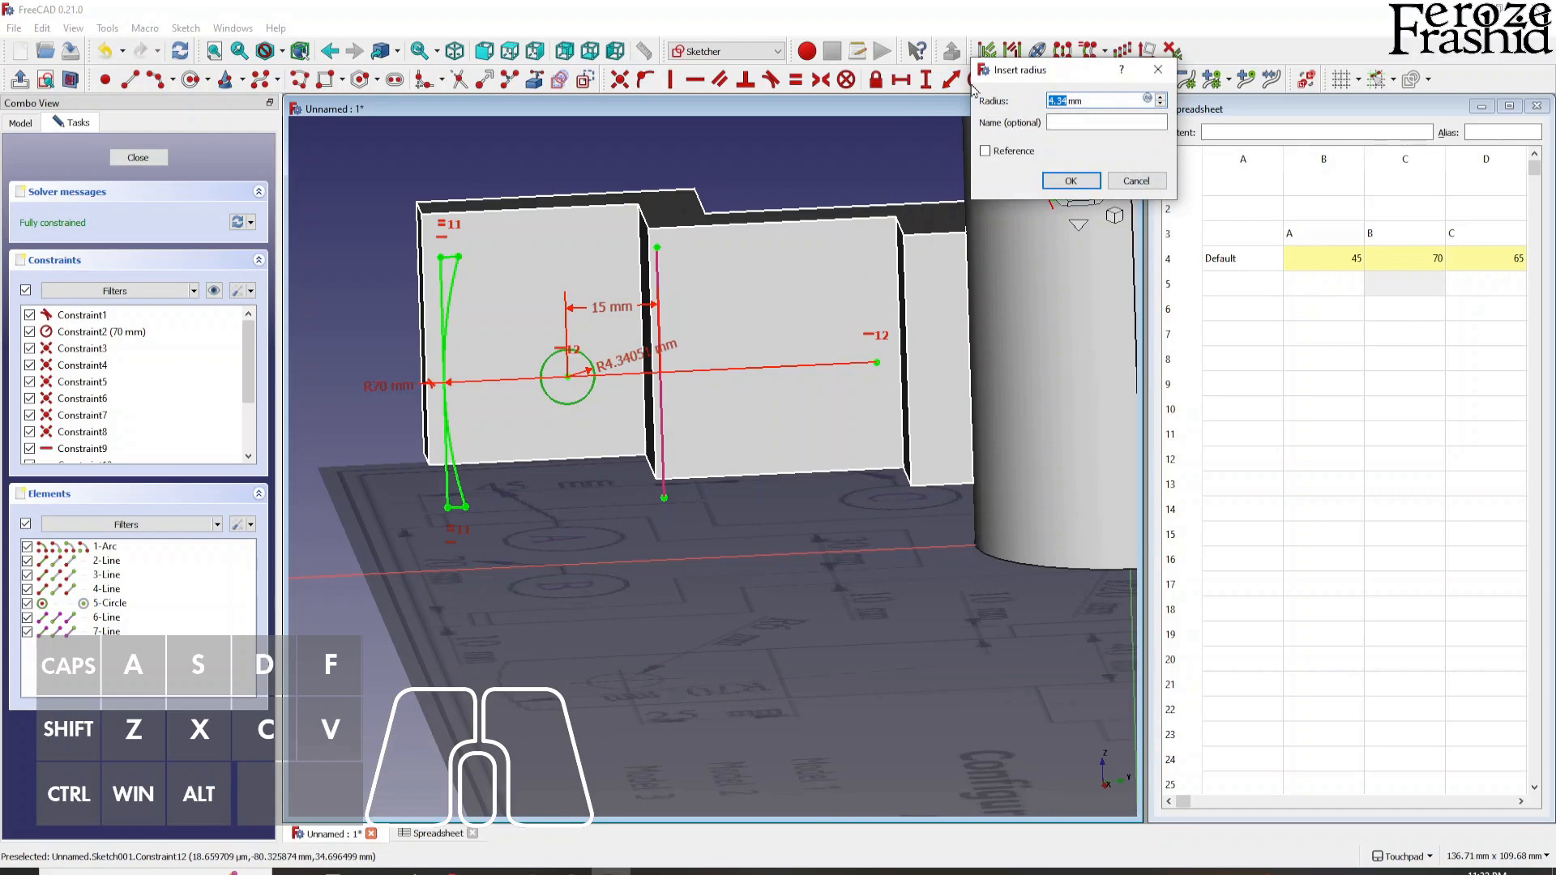
text(6)
key(Return)
key(alt)
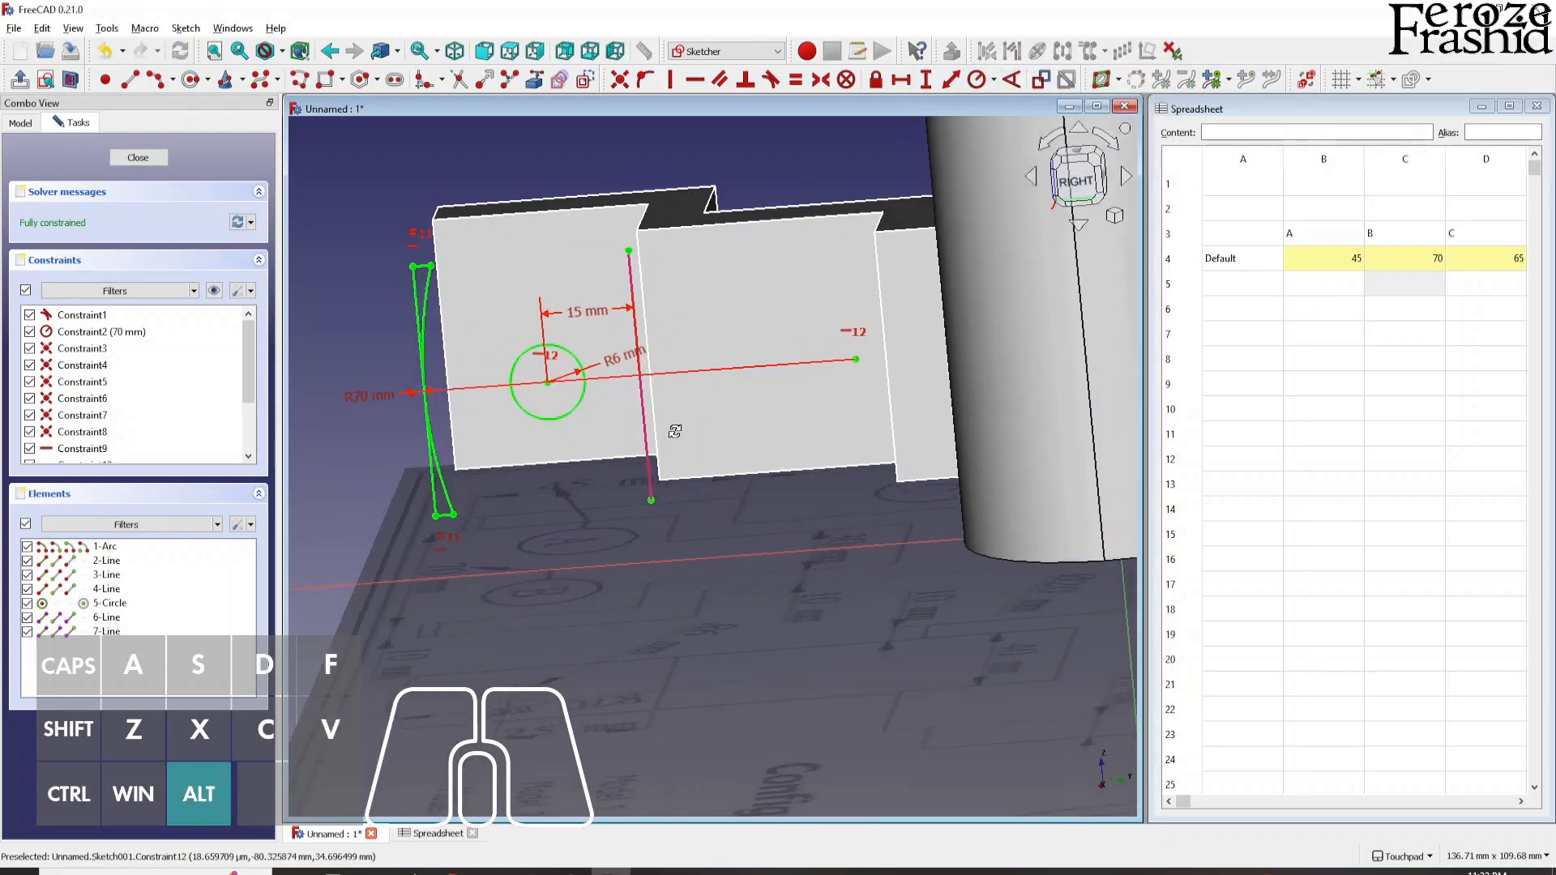
- Examine the hole and end rounding against the reference drawing and its configuration table, returning to an upright right view of the sketch
key(alt)
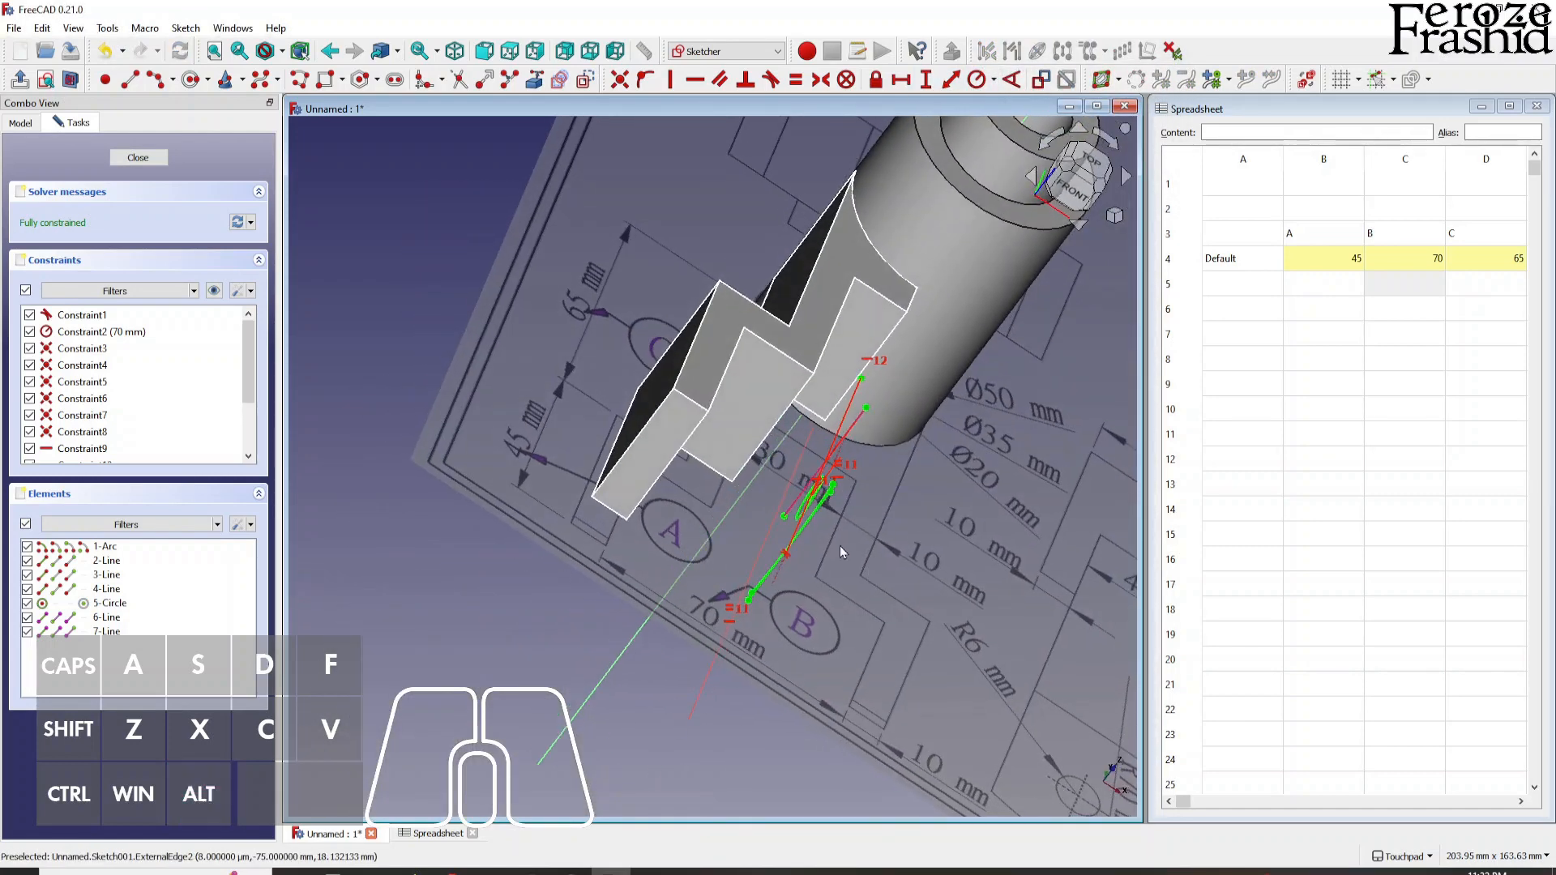
key(alt)
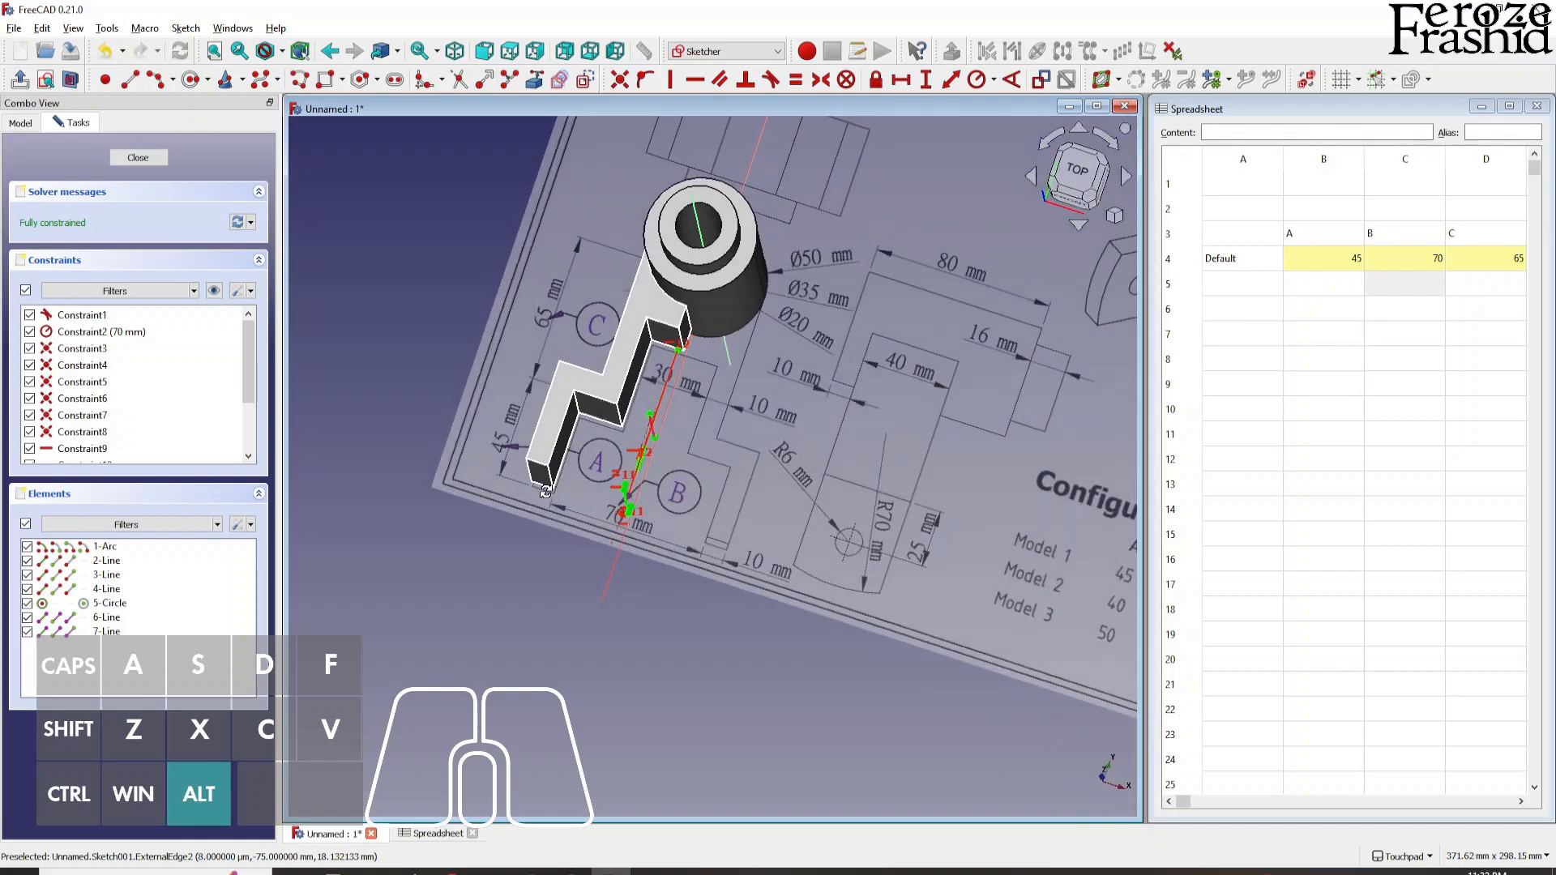
key(alt)
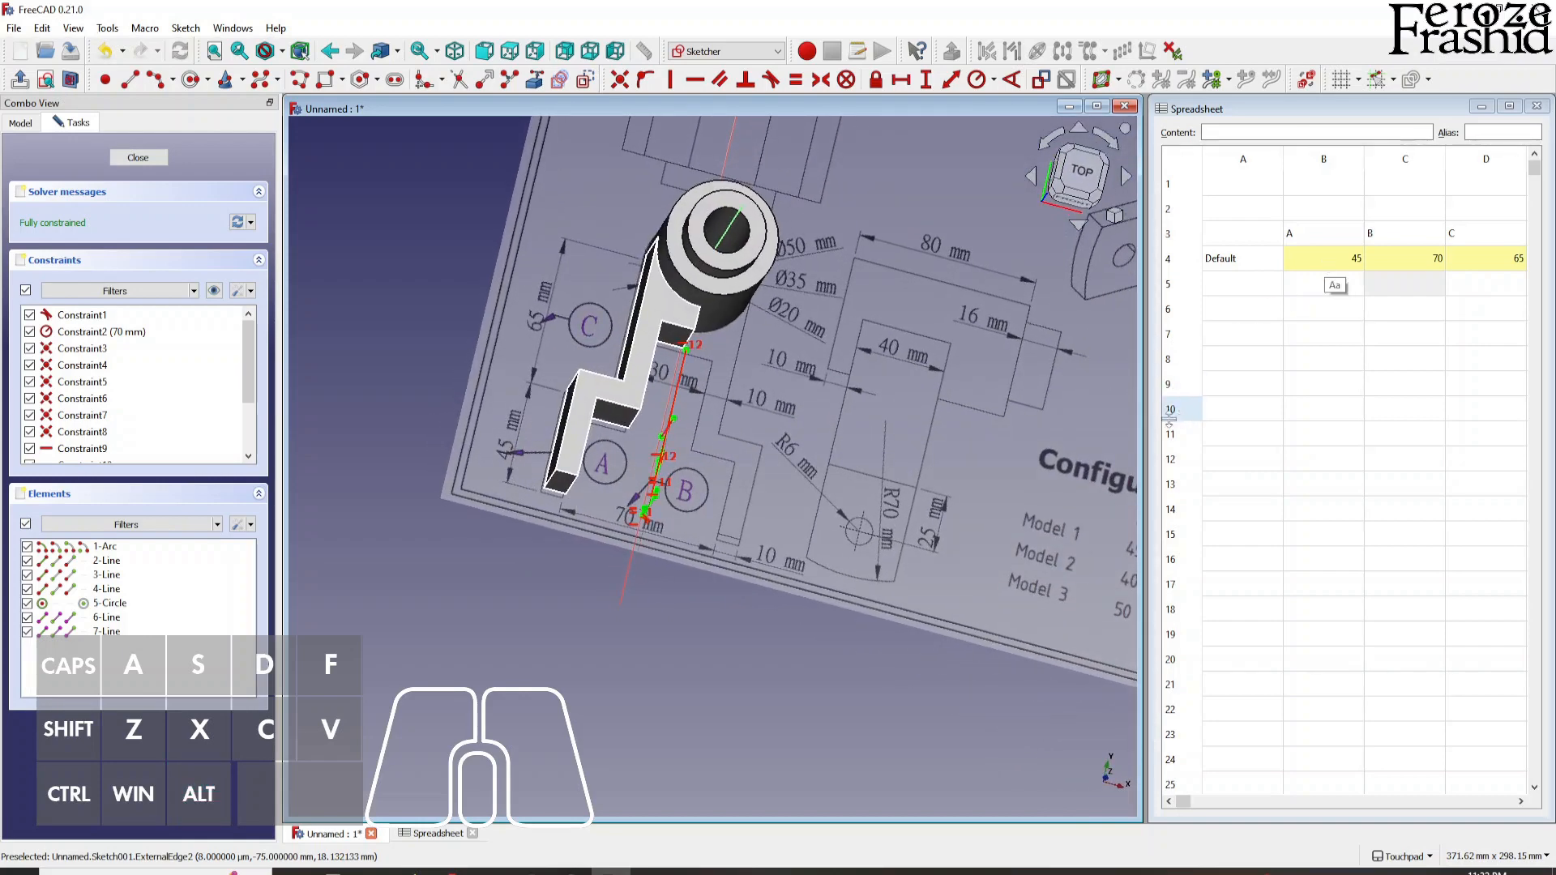
key(shift)
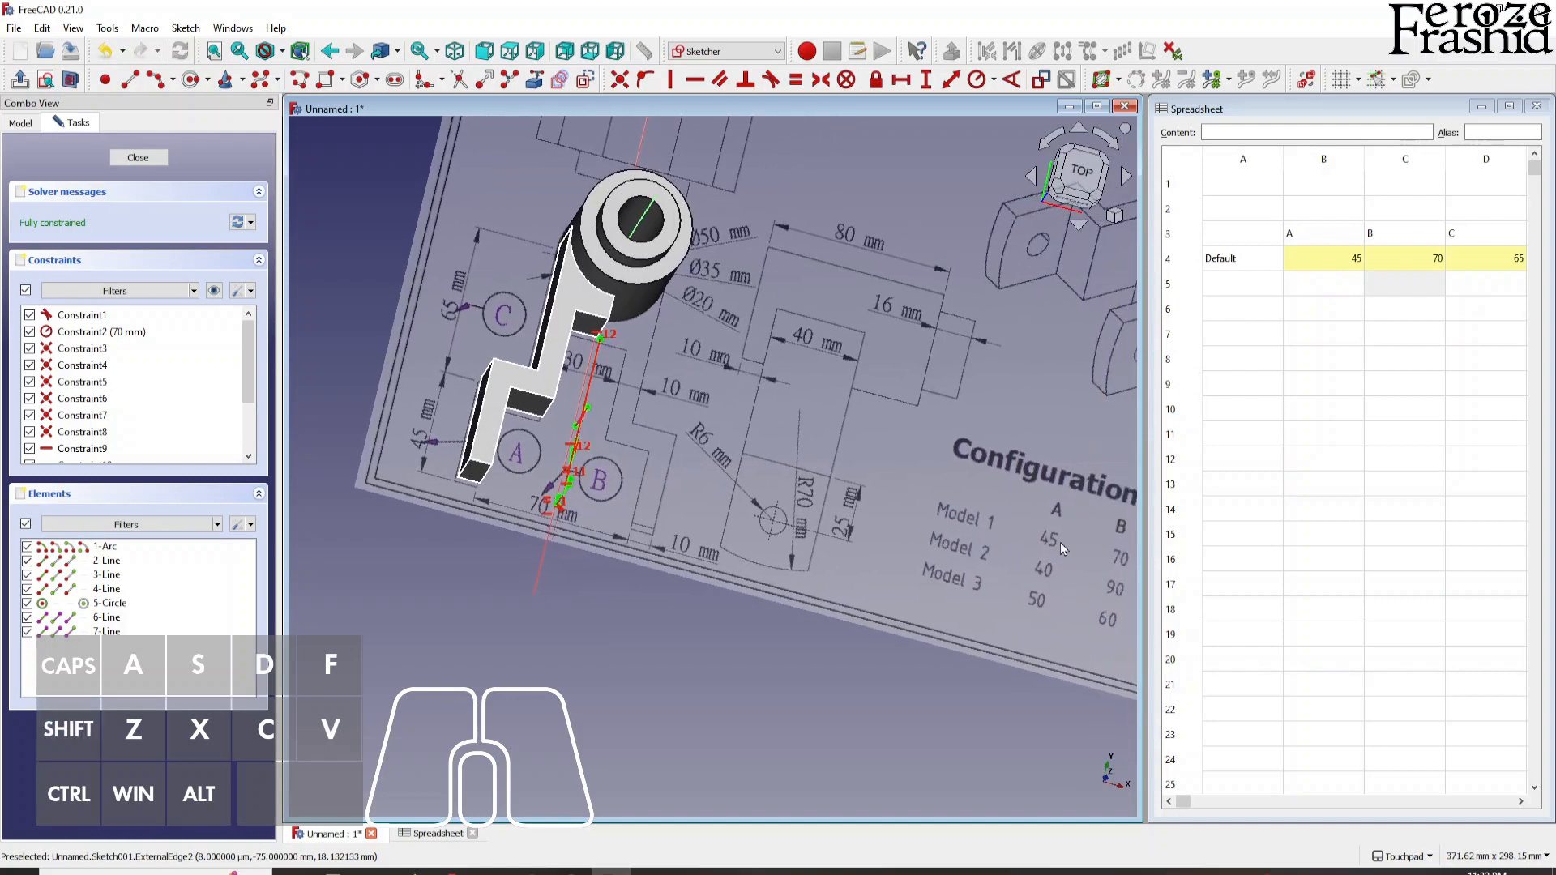
key(shift)
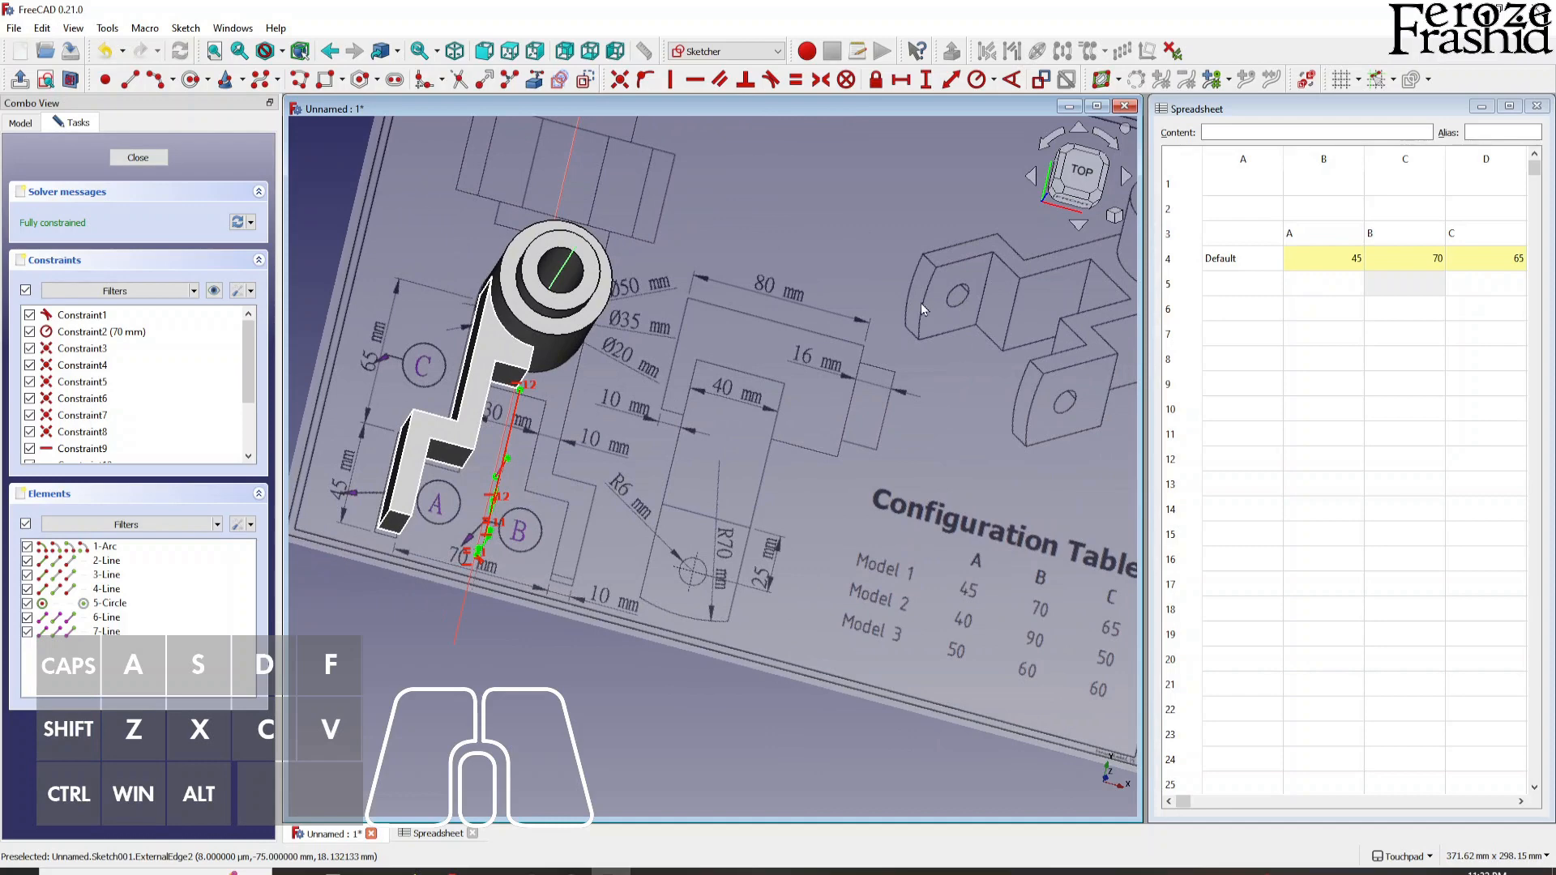
key(alt)
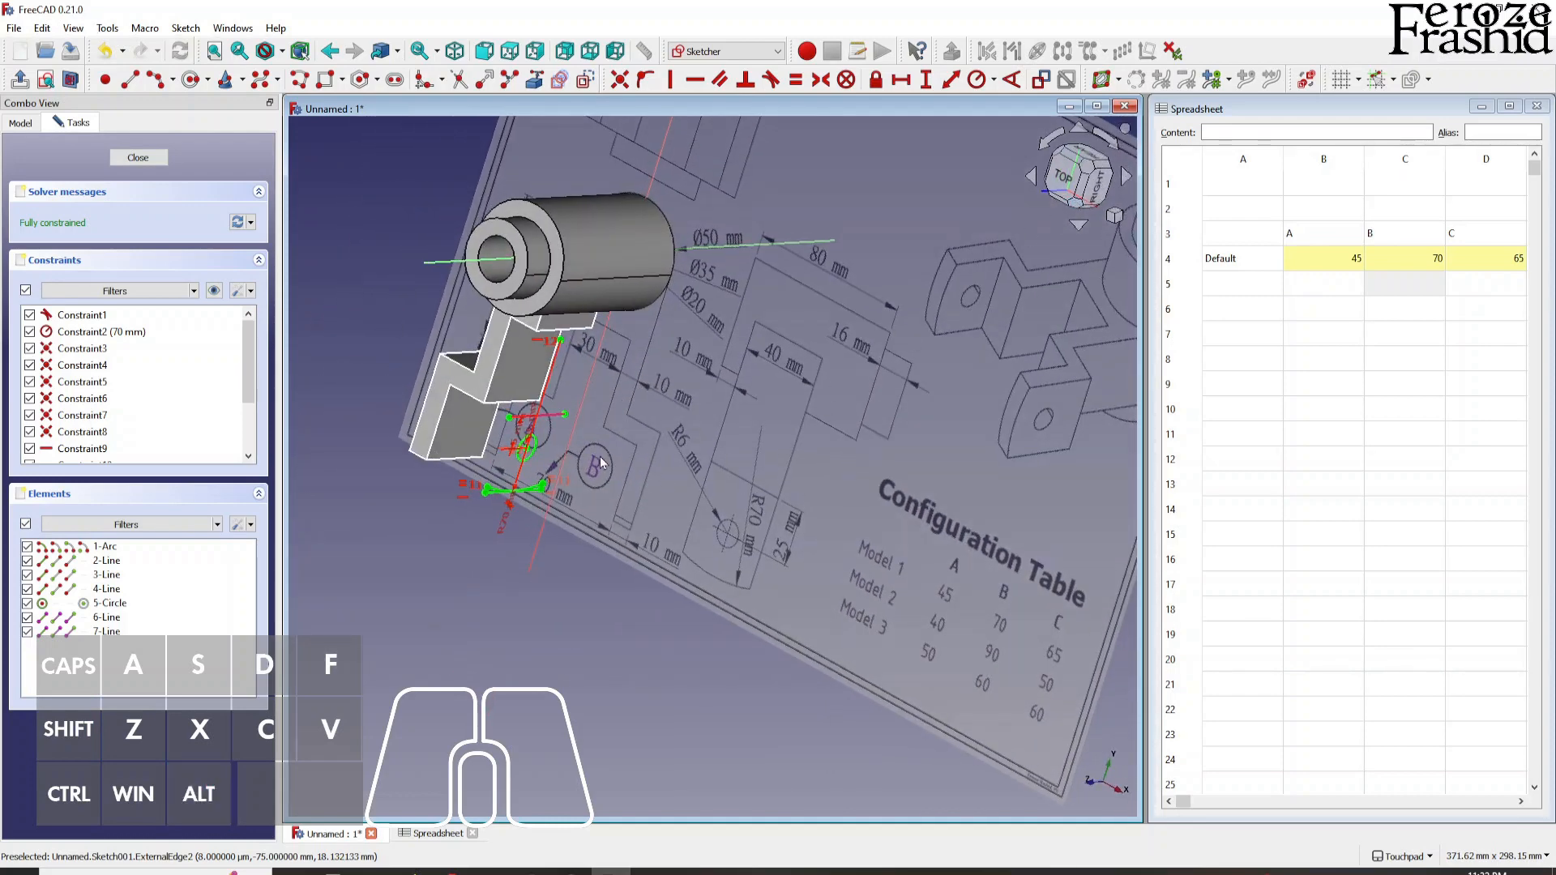
click(1102, 194)
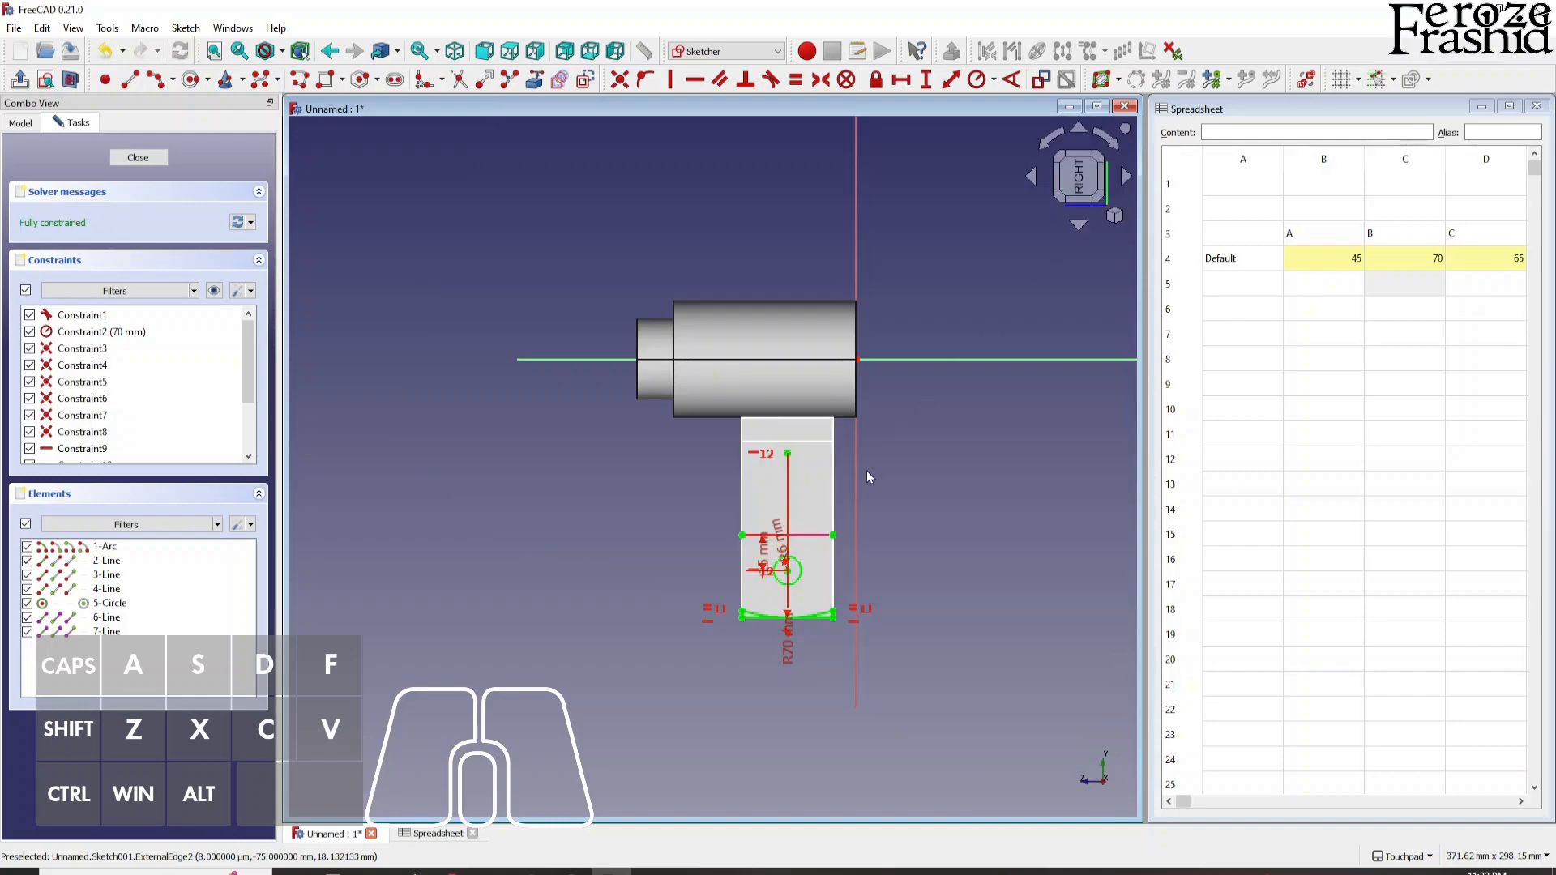
click(1104, 138)
click(1104, 138)
scroll(644, 513, up, 5)
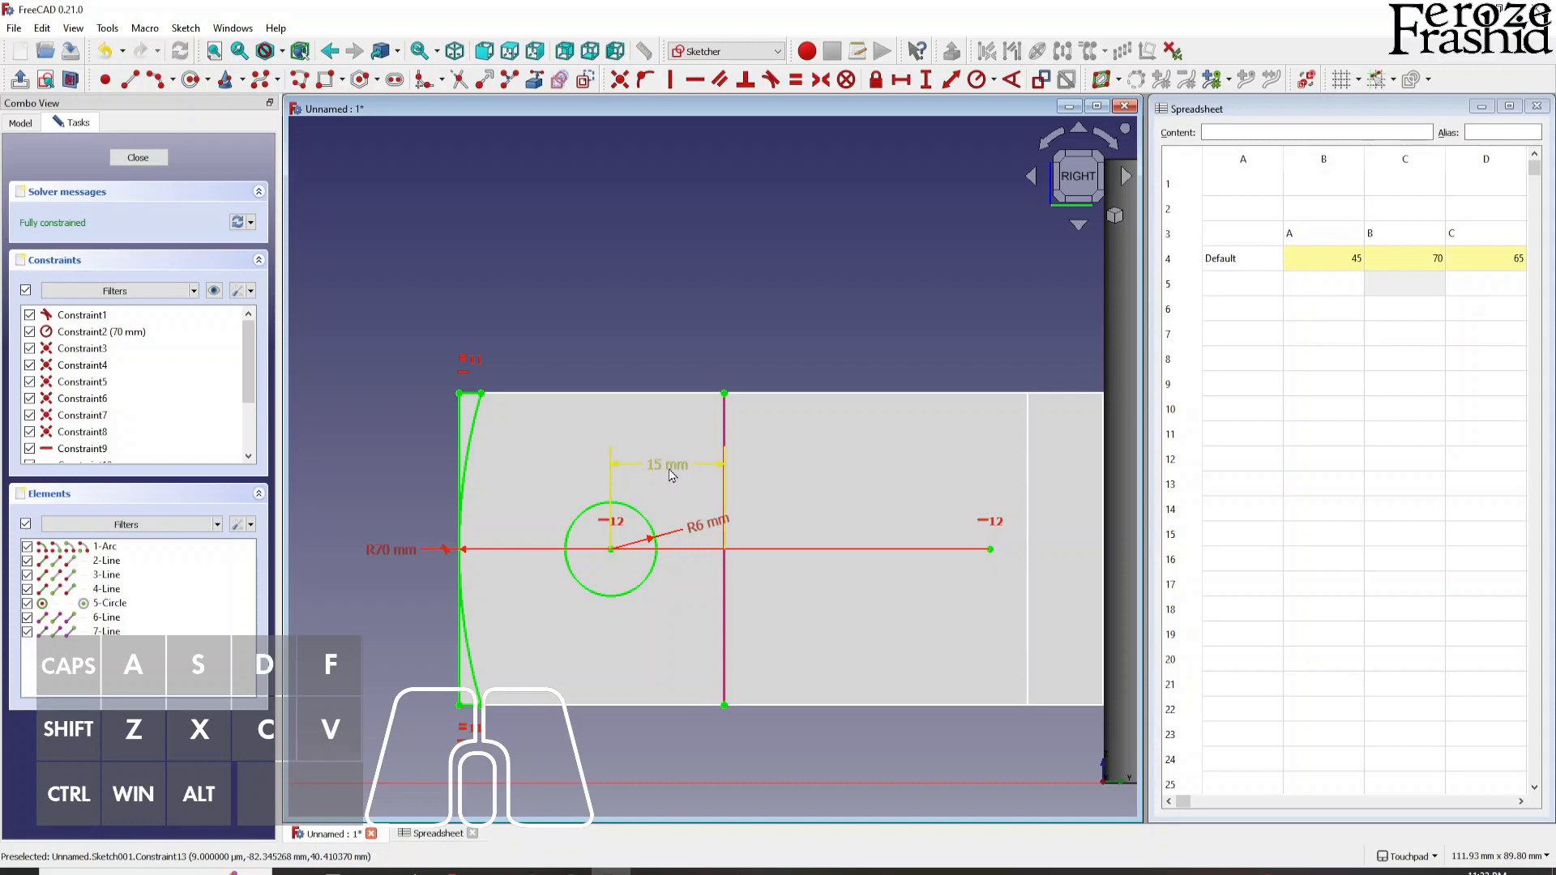
- Add a horizontal reference dimension between the R70 arc's upper endpoint and the hole circle's centre
click(612, 552)
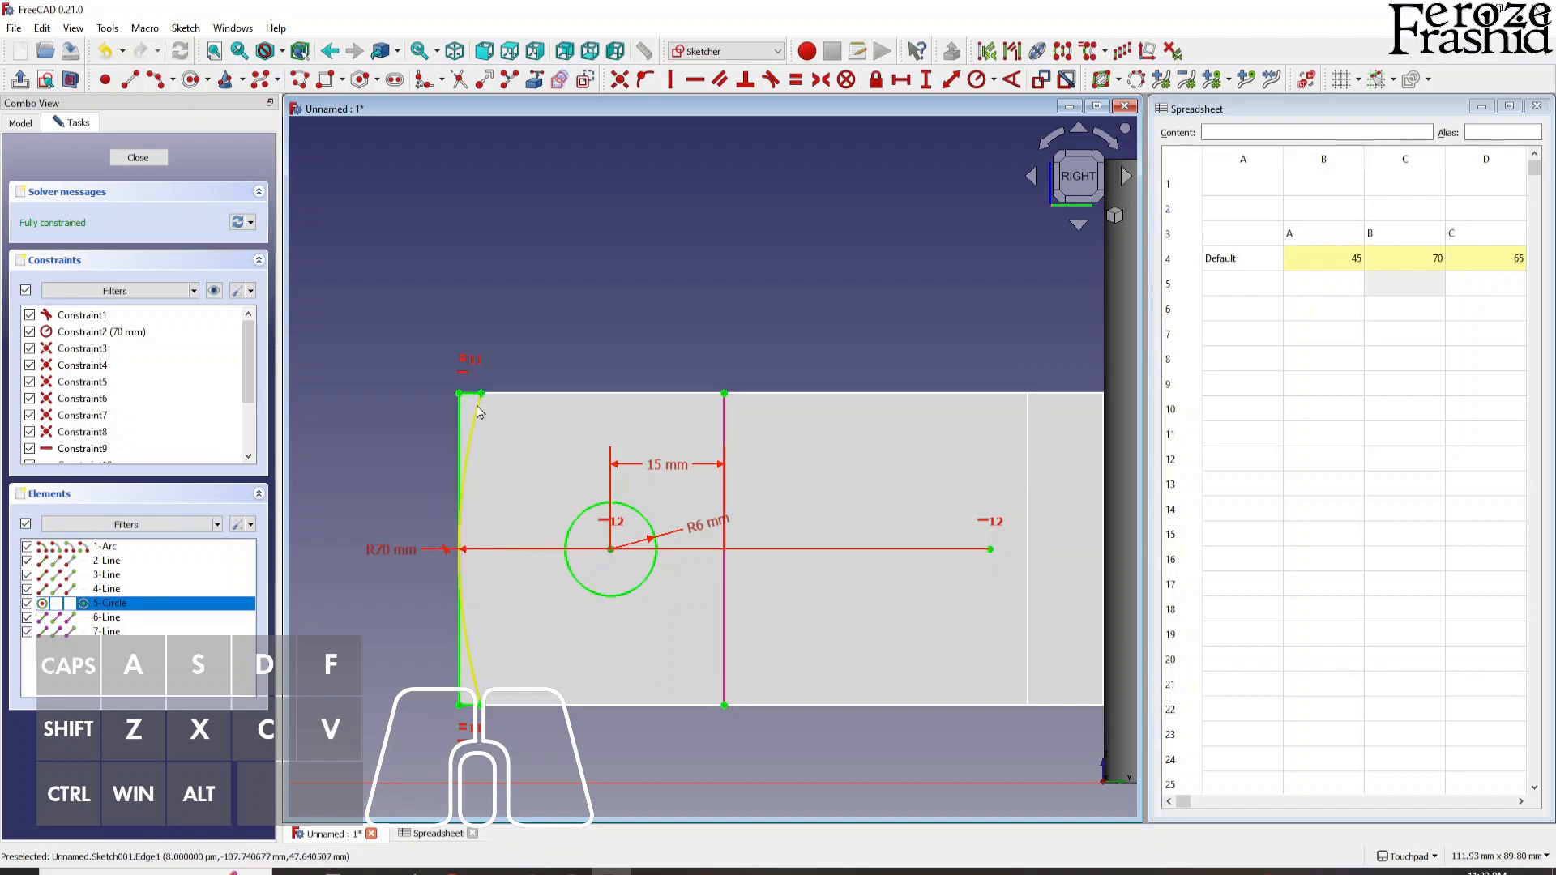
click(602, 625)
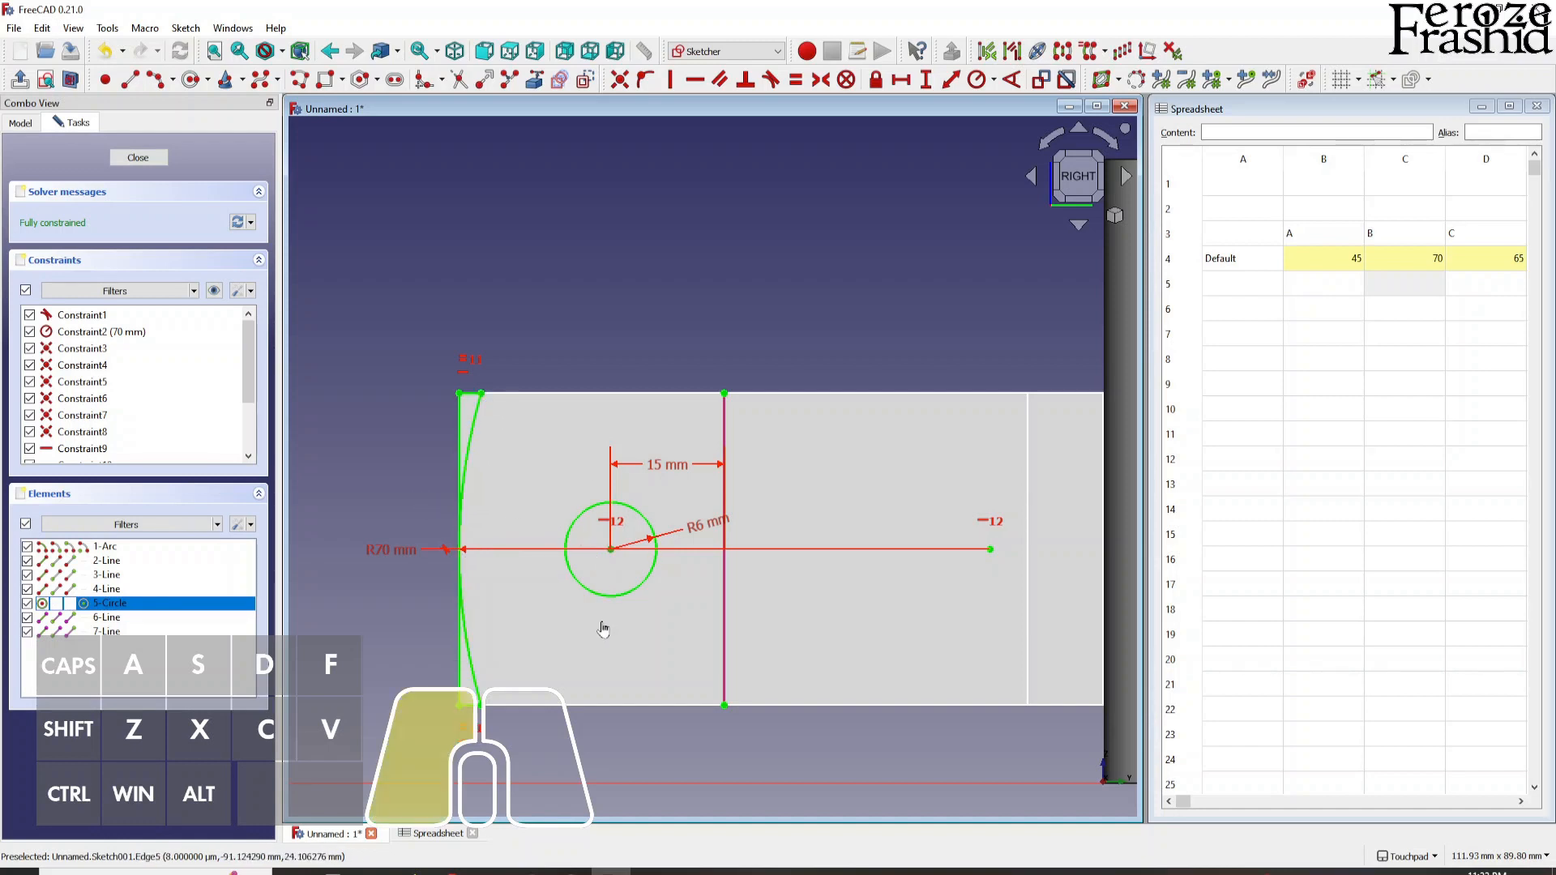
click(612, 551)
click(479, 405)
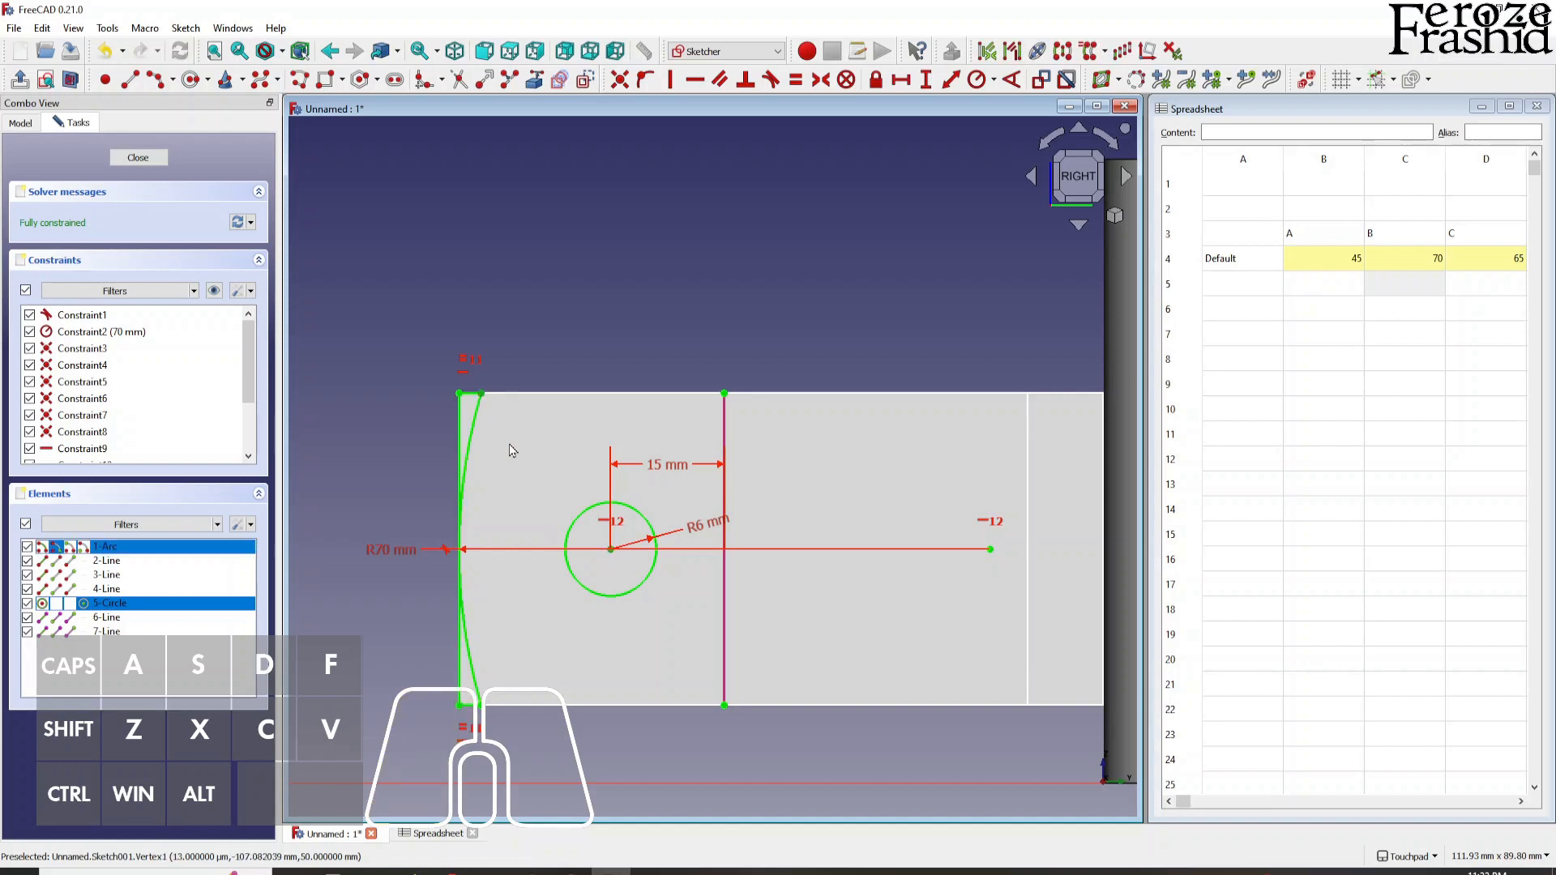
click(902, 88)
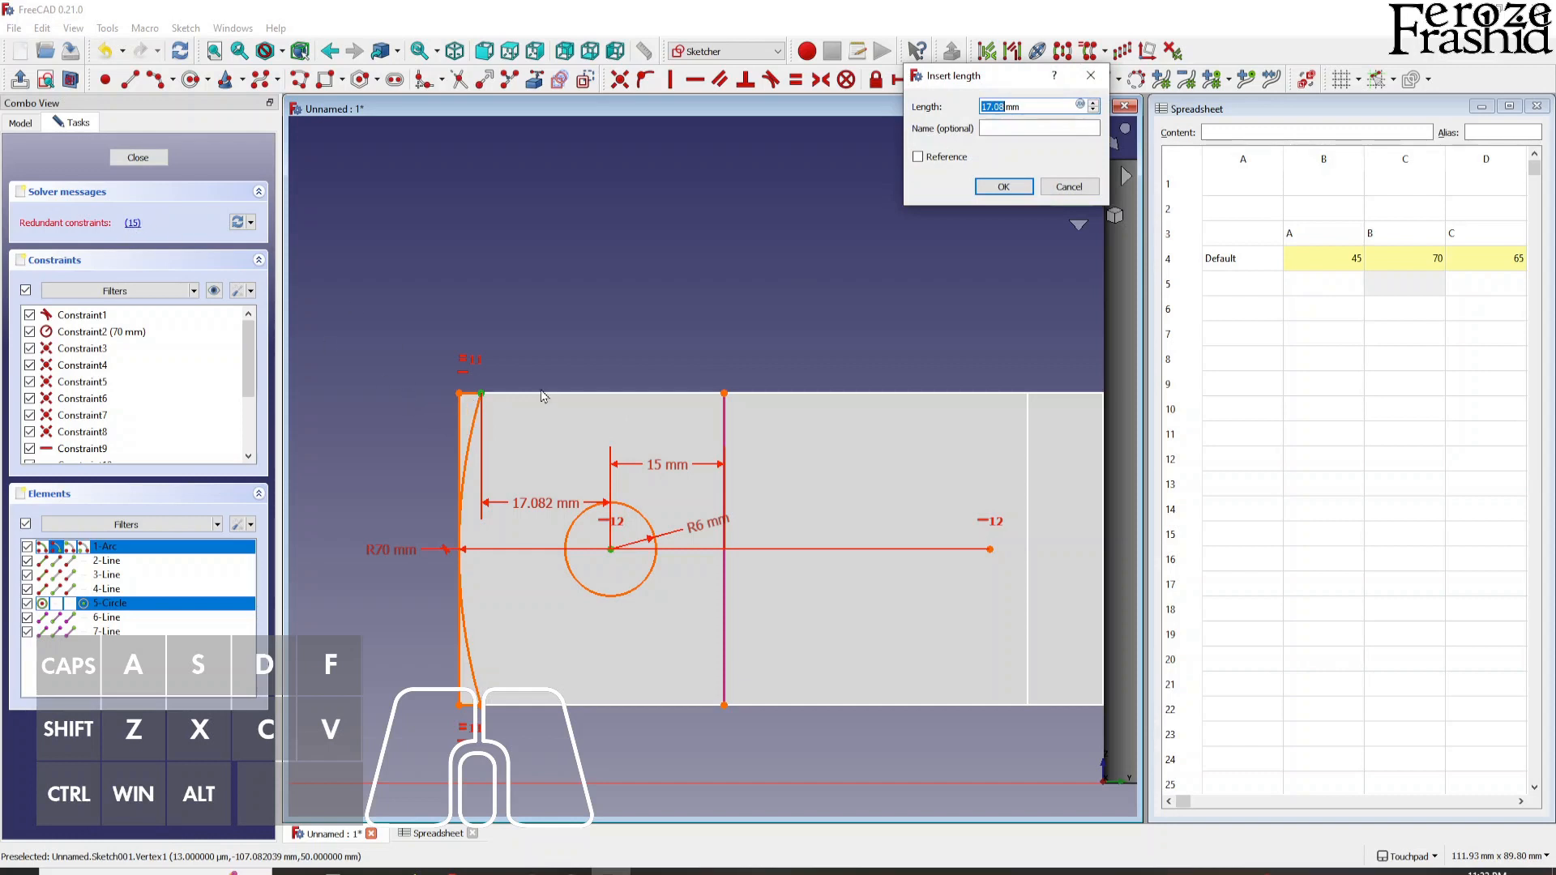
click(917, 158)
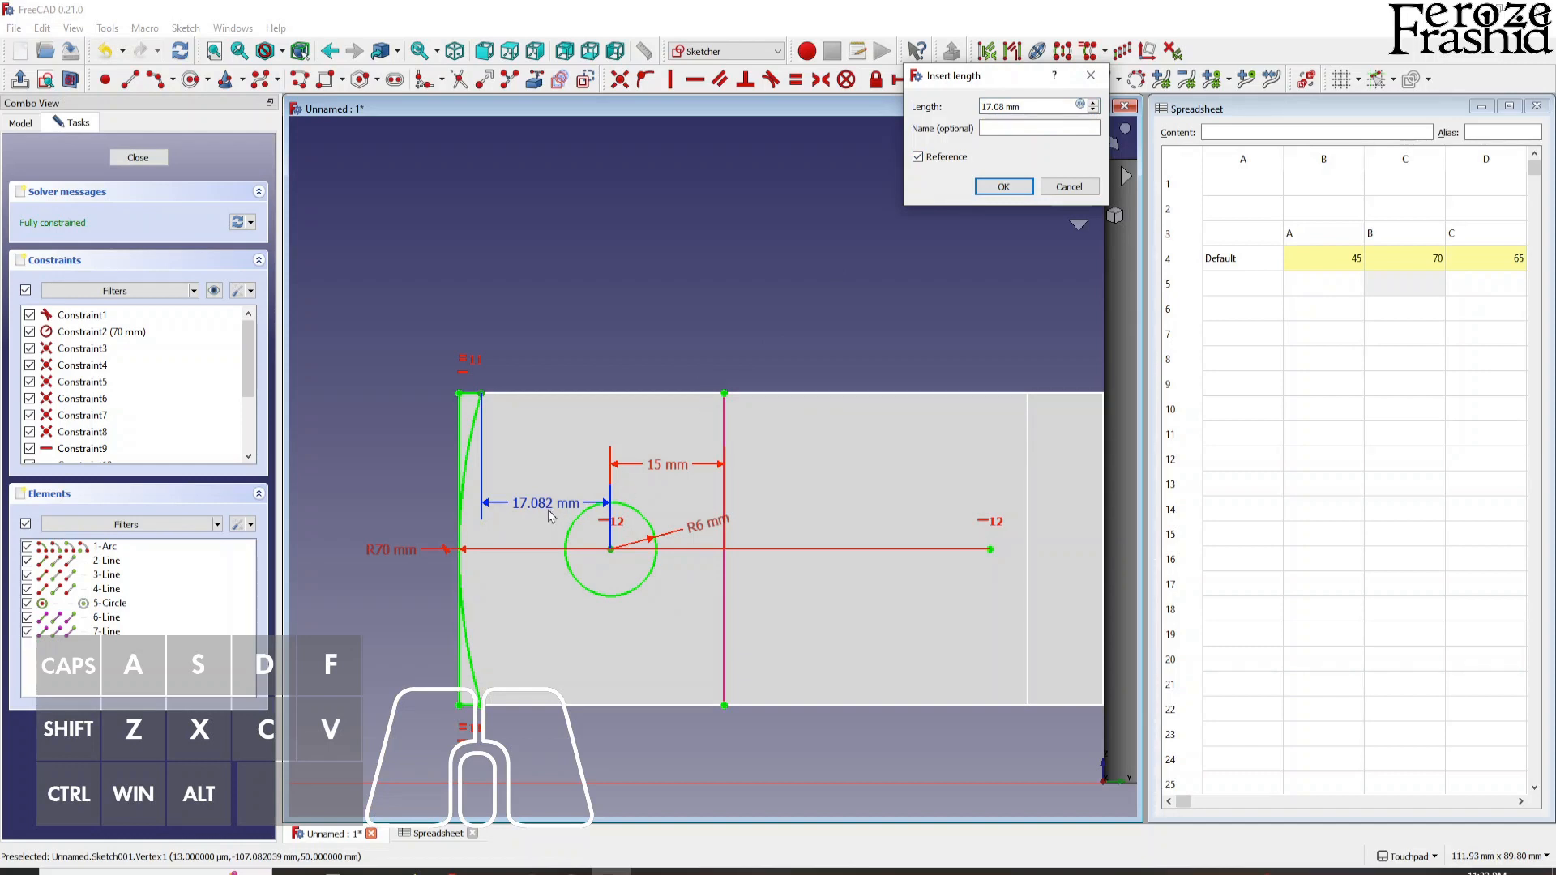
click(1002, 189)
- Delete the 15 mm hole distance constraint and turn the reference dimension from the arc endpoint into a driving constraint of 17.08 mm
click(681, 472)
key(Delete)
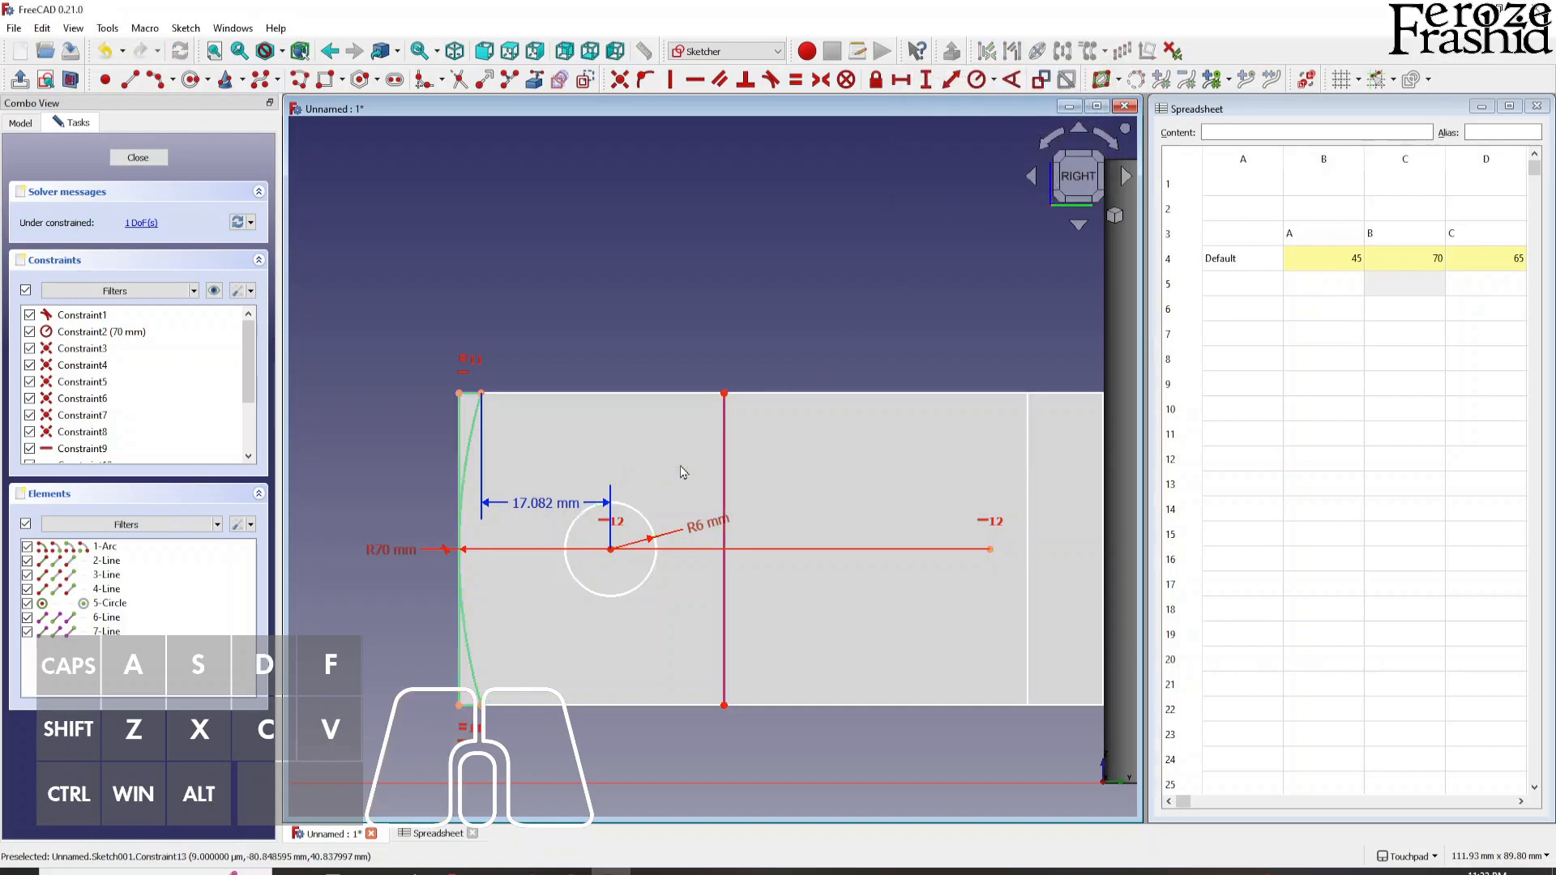
double_click(557, 508)
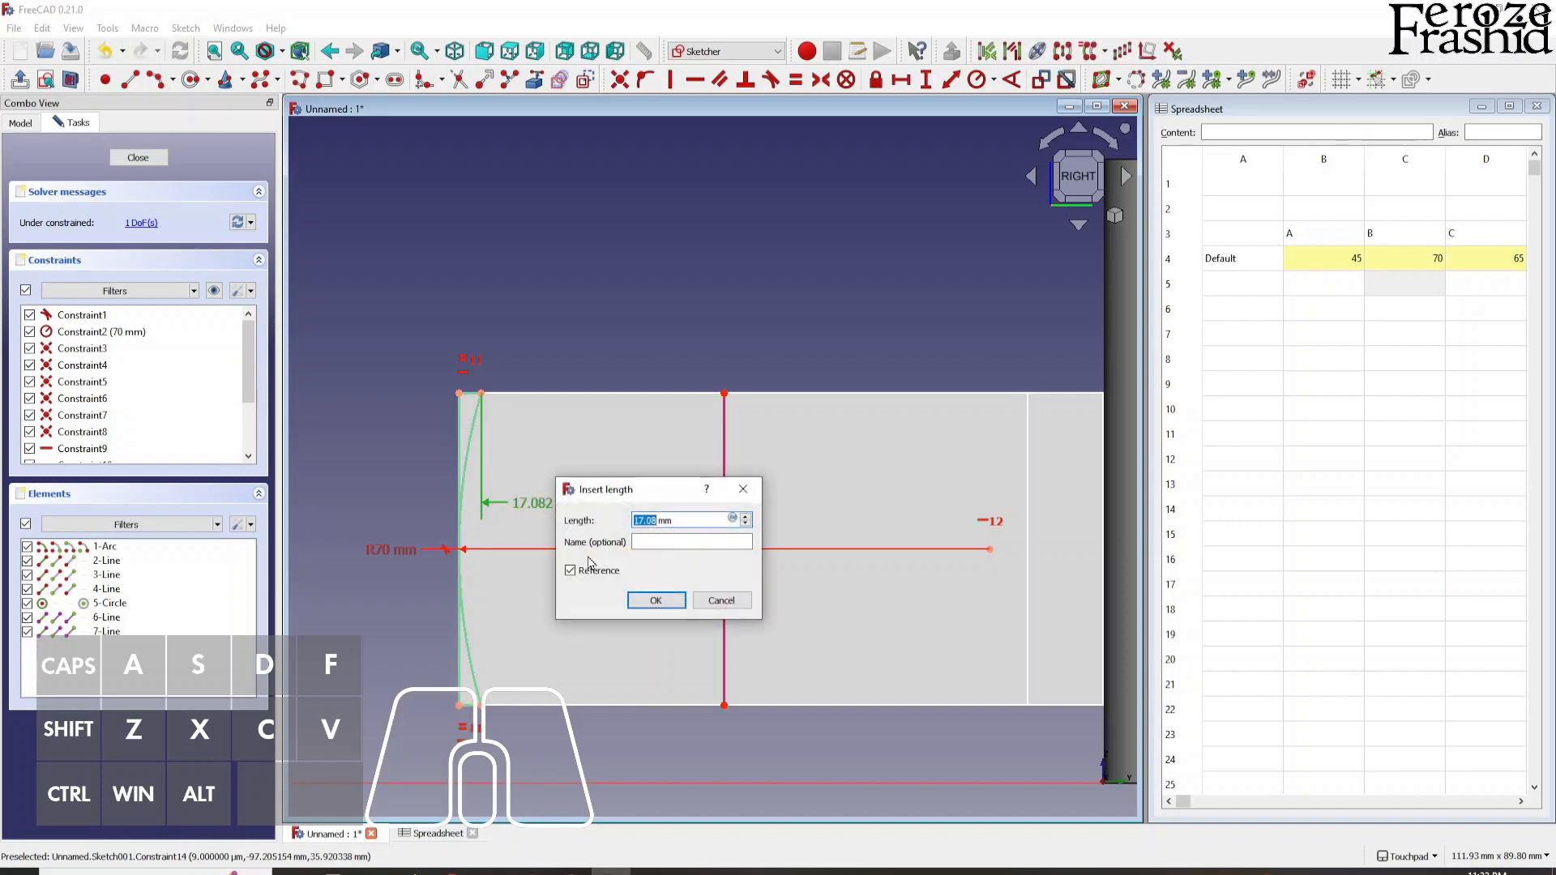
click(570, 571)
click(655, 599)
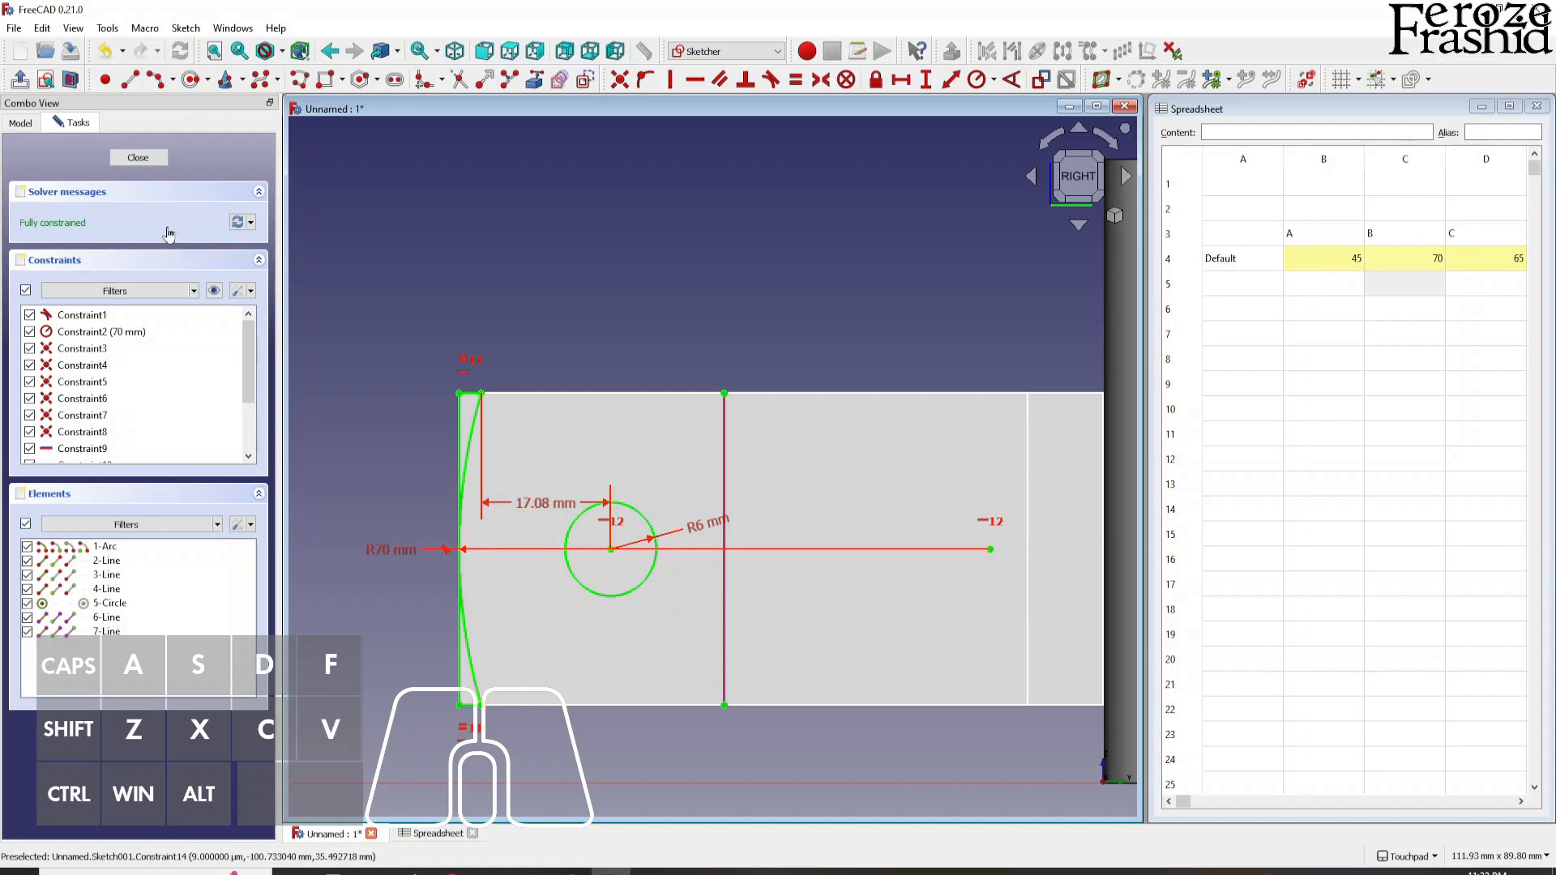
- Finish editing the sketch of the rounding and hole and rename it sksNegative
click(138, 158)
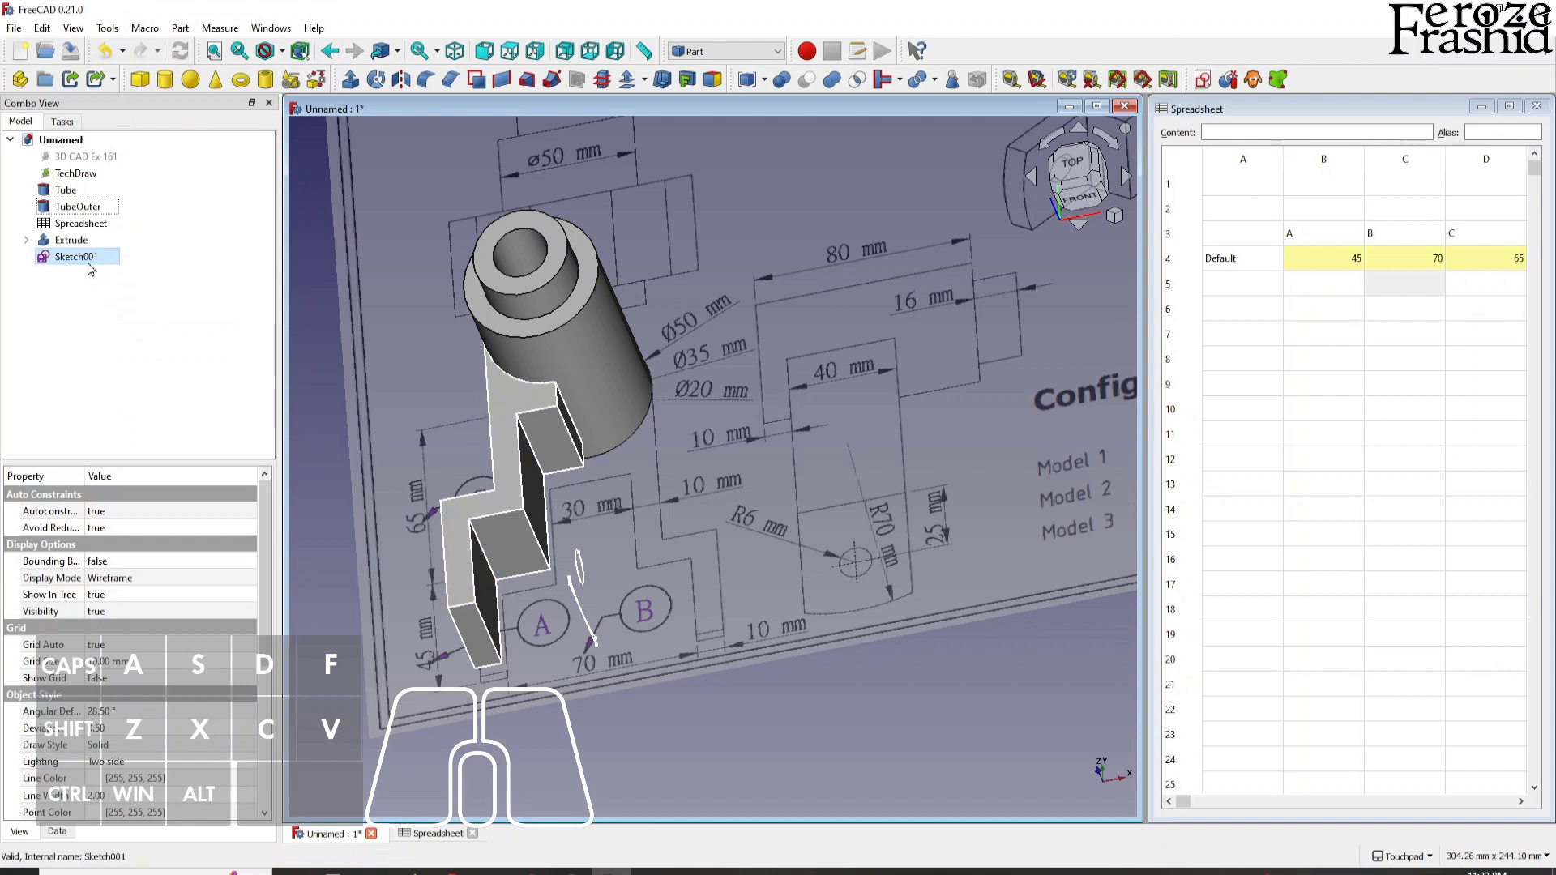
click(89, 261)
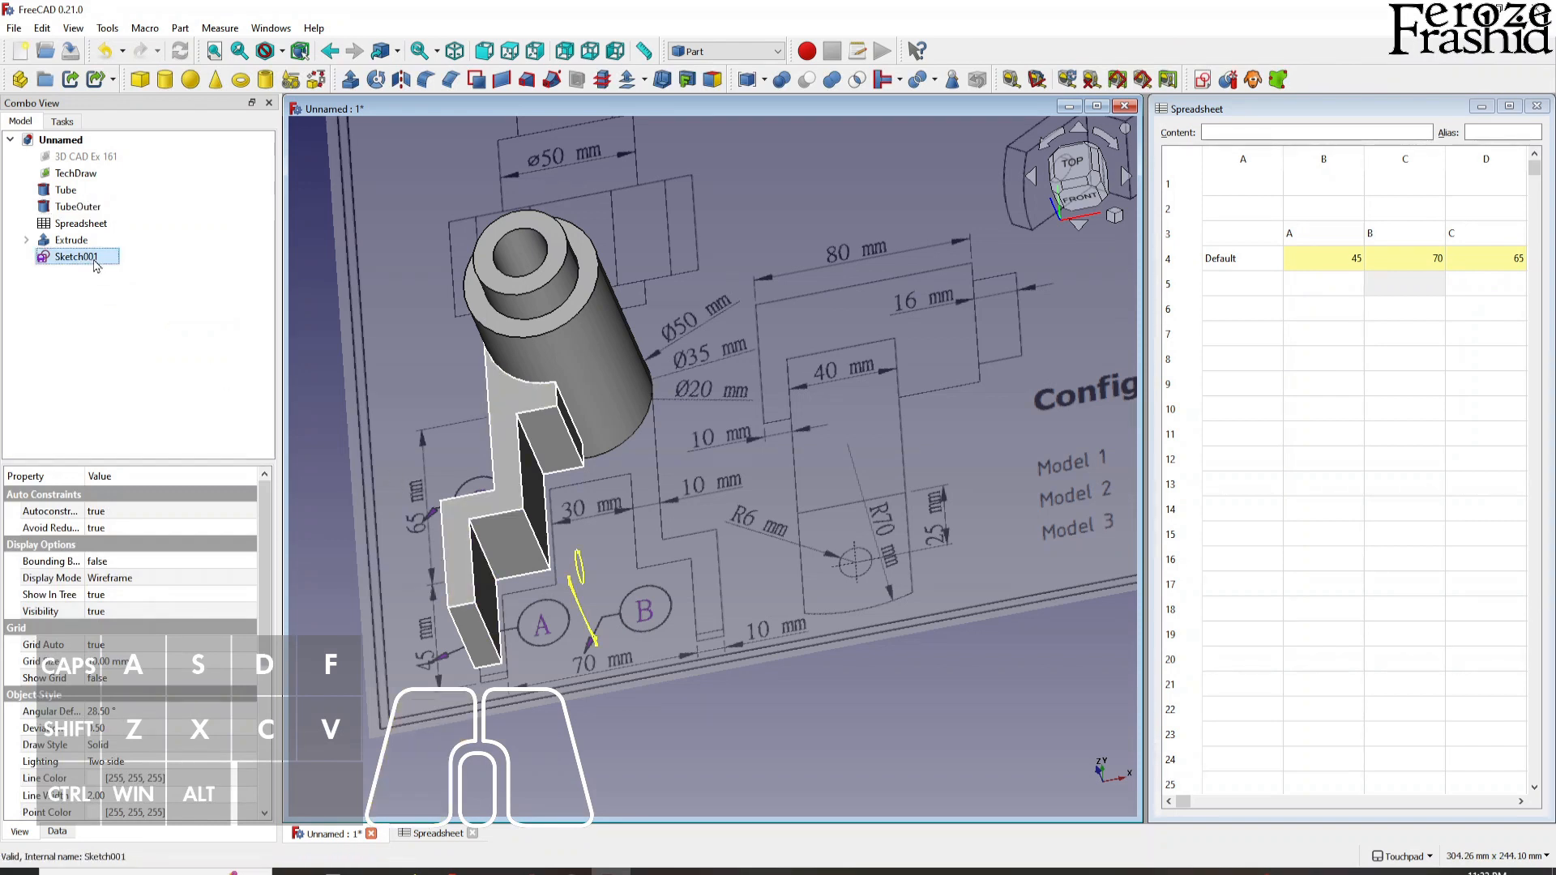
text(sksN)
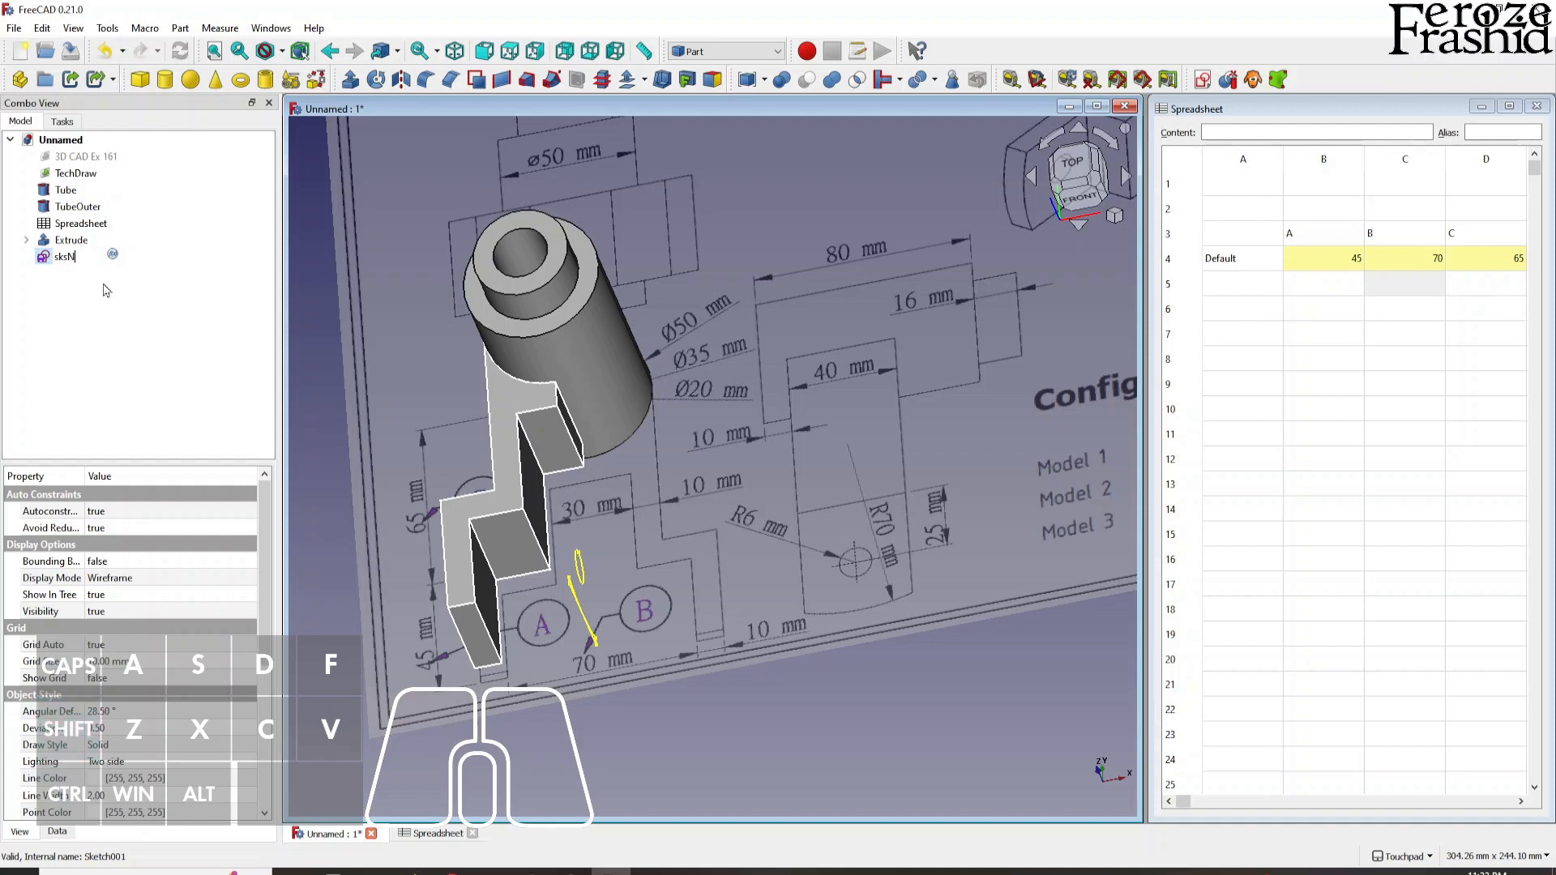
text(egative)
key(Return)
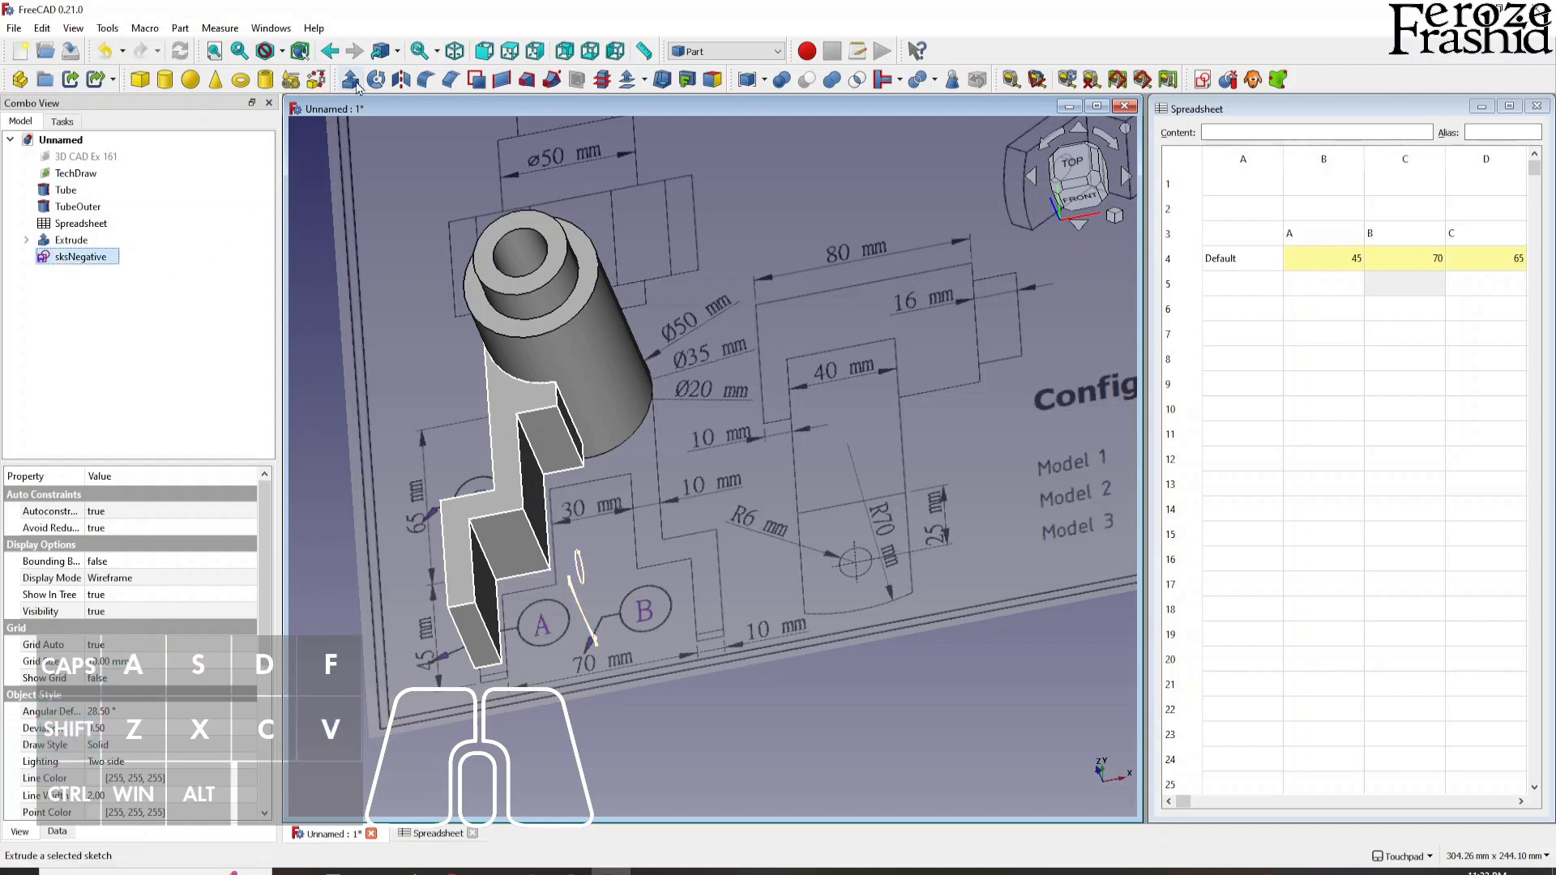
- Extrude the sksNegative sketch 10 mm along its normal as a solid
click(356, 83)
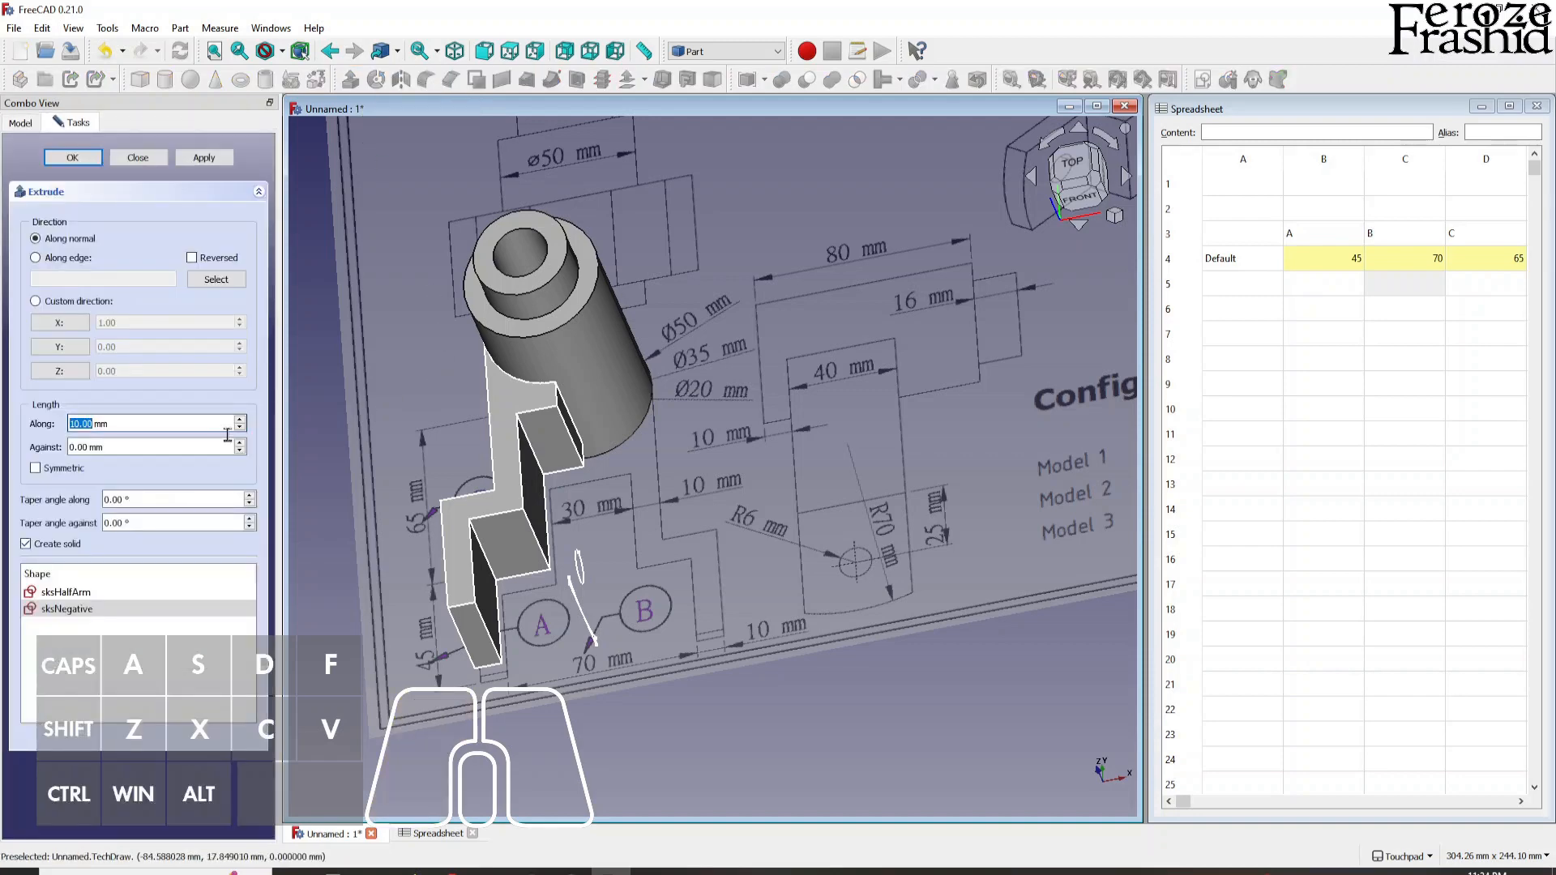
click(203, 158)
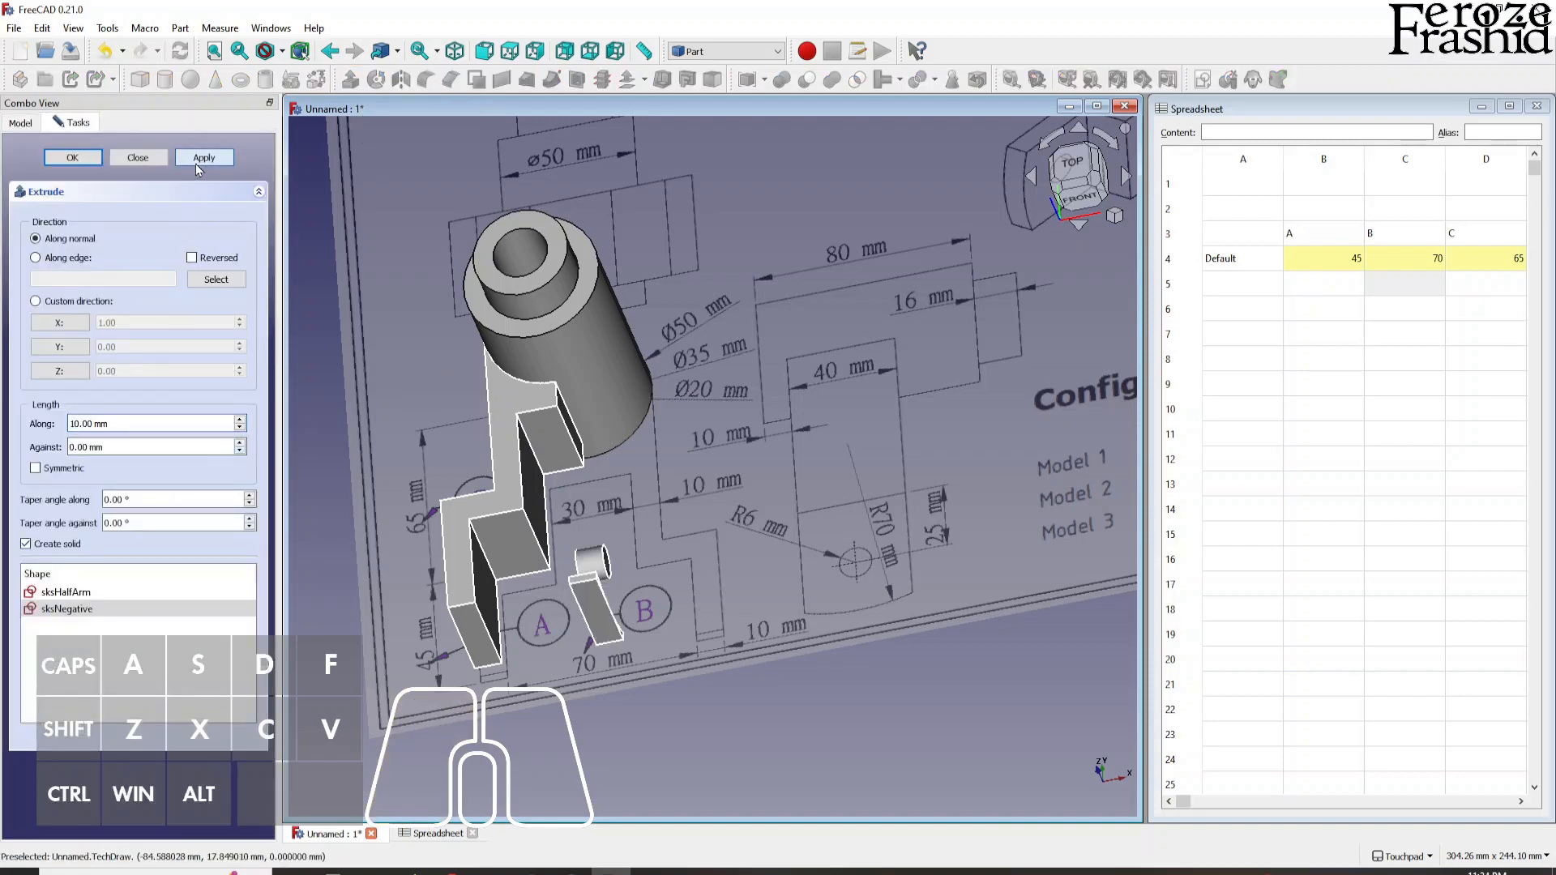
click(138, 157)
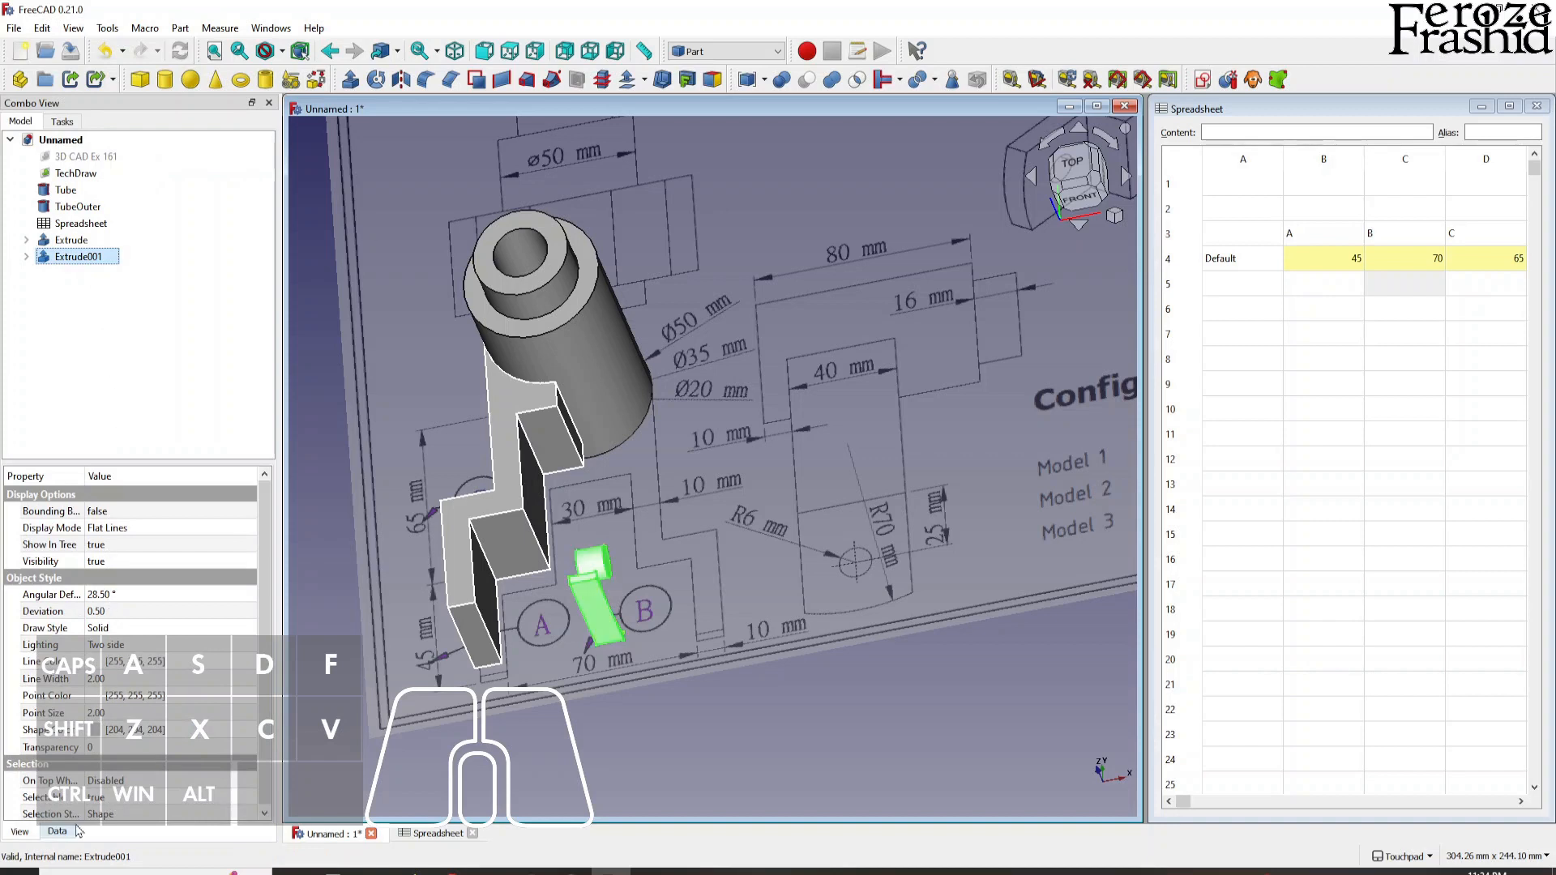
- Reverse the sksNegative extrusion's direction and set its forward length, trying 50 mm and settling on 75 mm so it passes through the arm
click(58, 832)
click(91, 683)
click(97, 702)
click(81, 256)
click(115, 627)
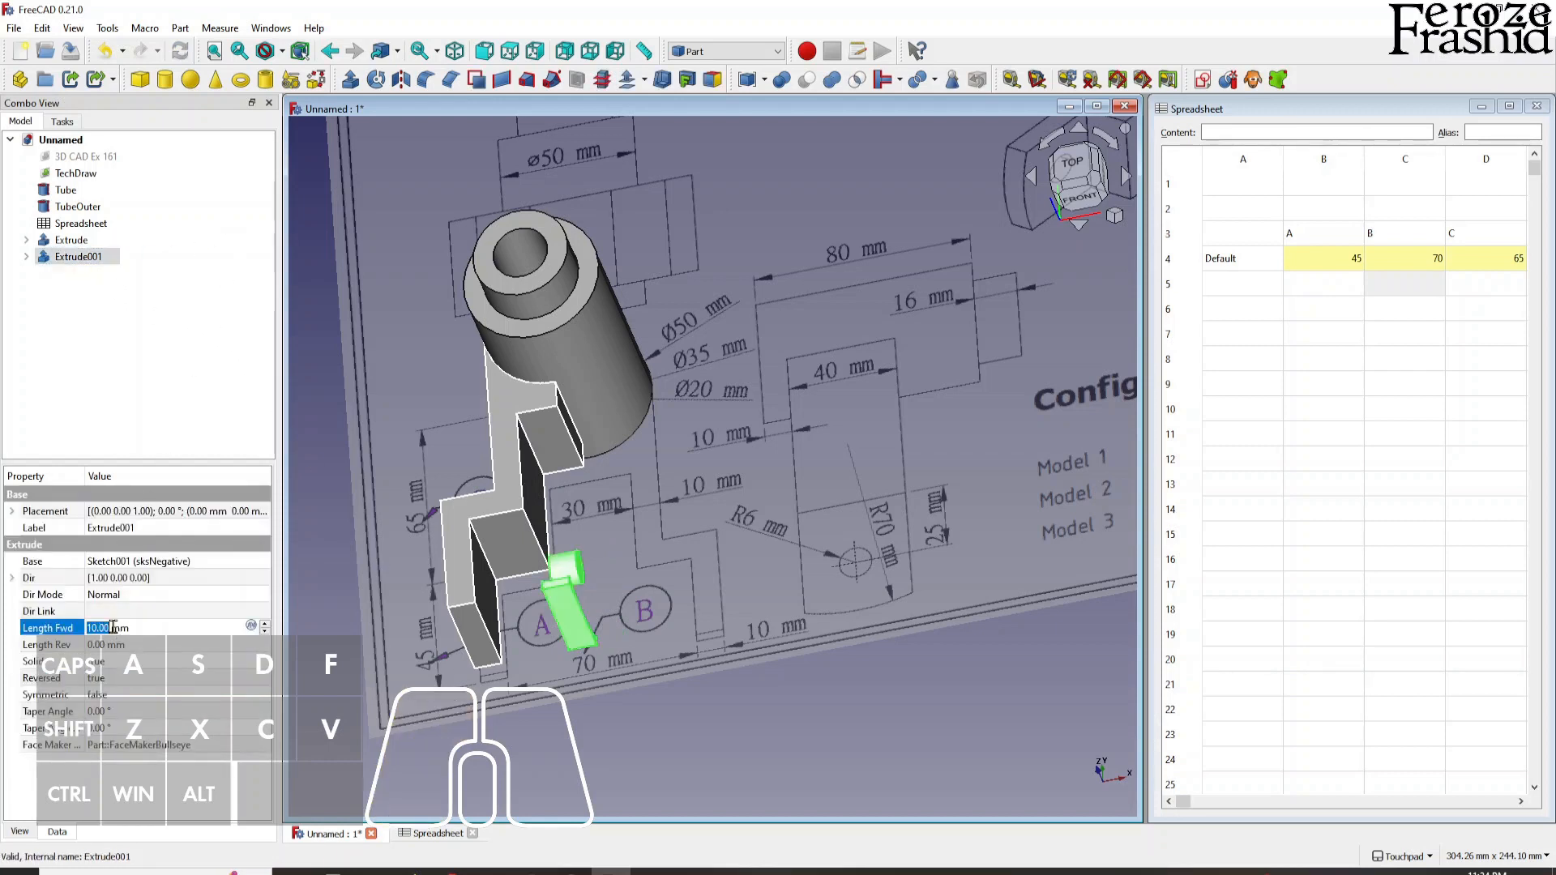
text(50)
key(Return)
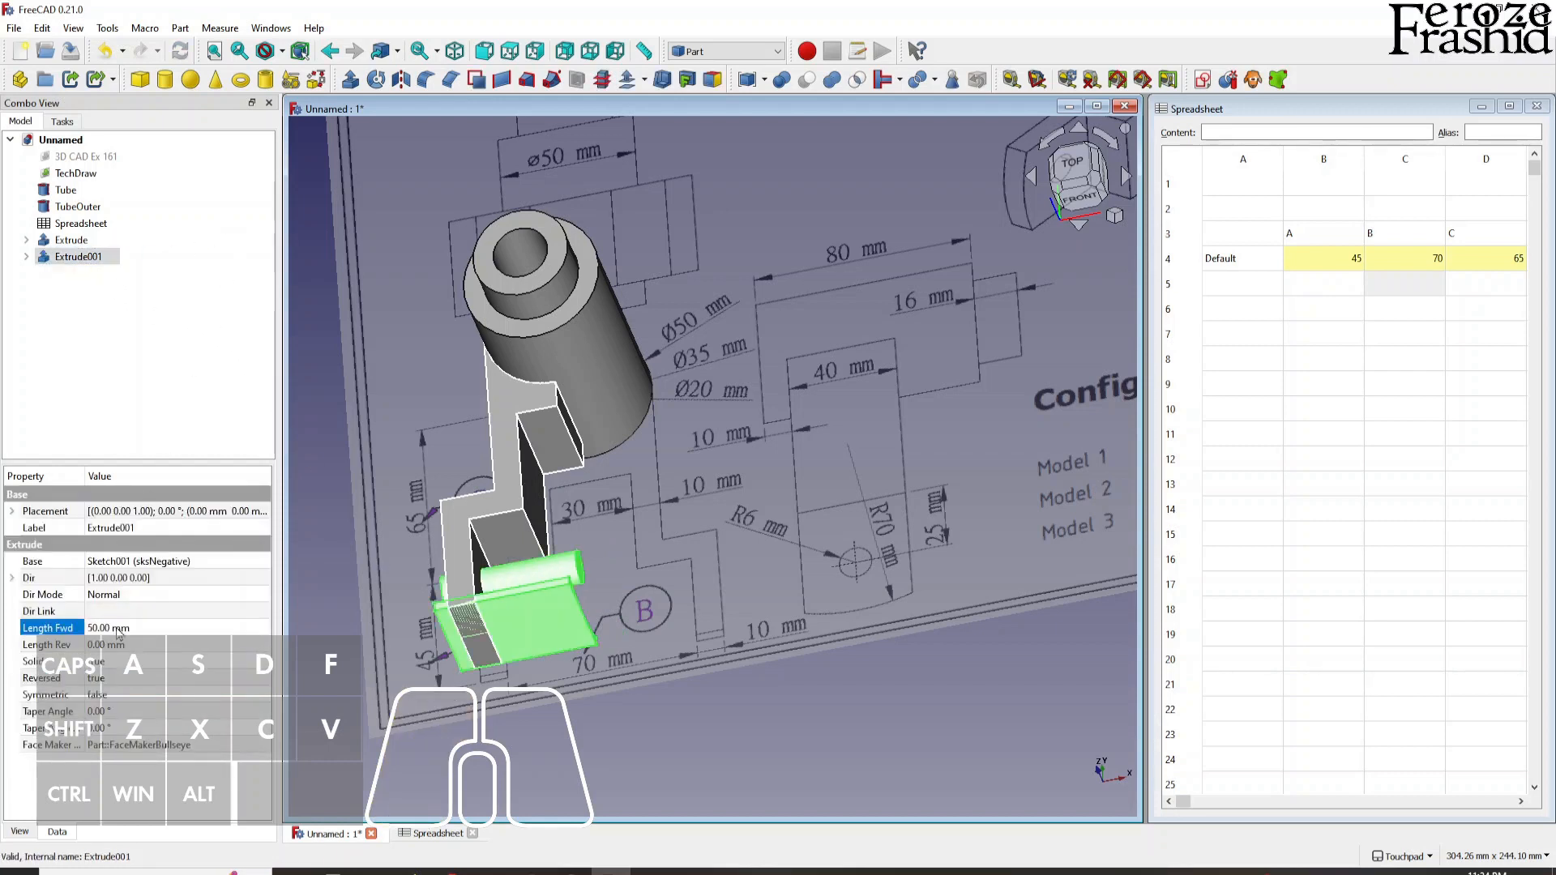
click(111, 628)
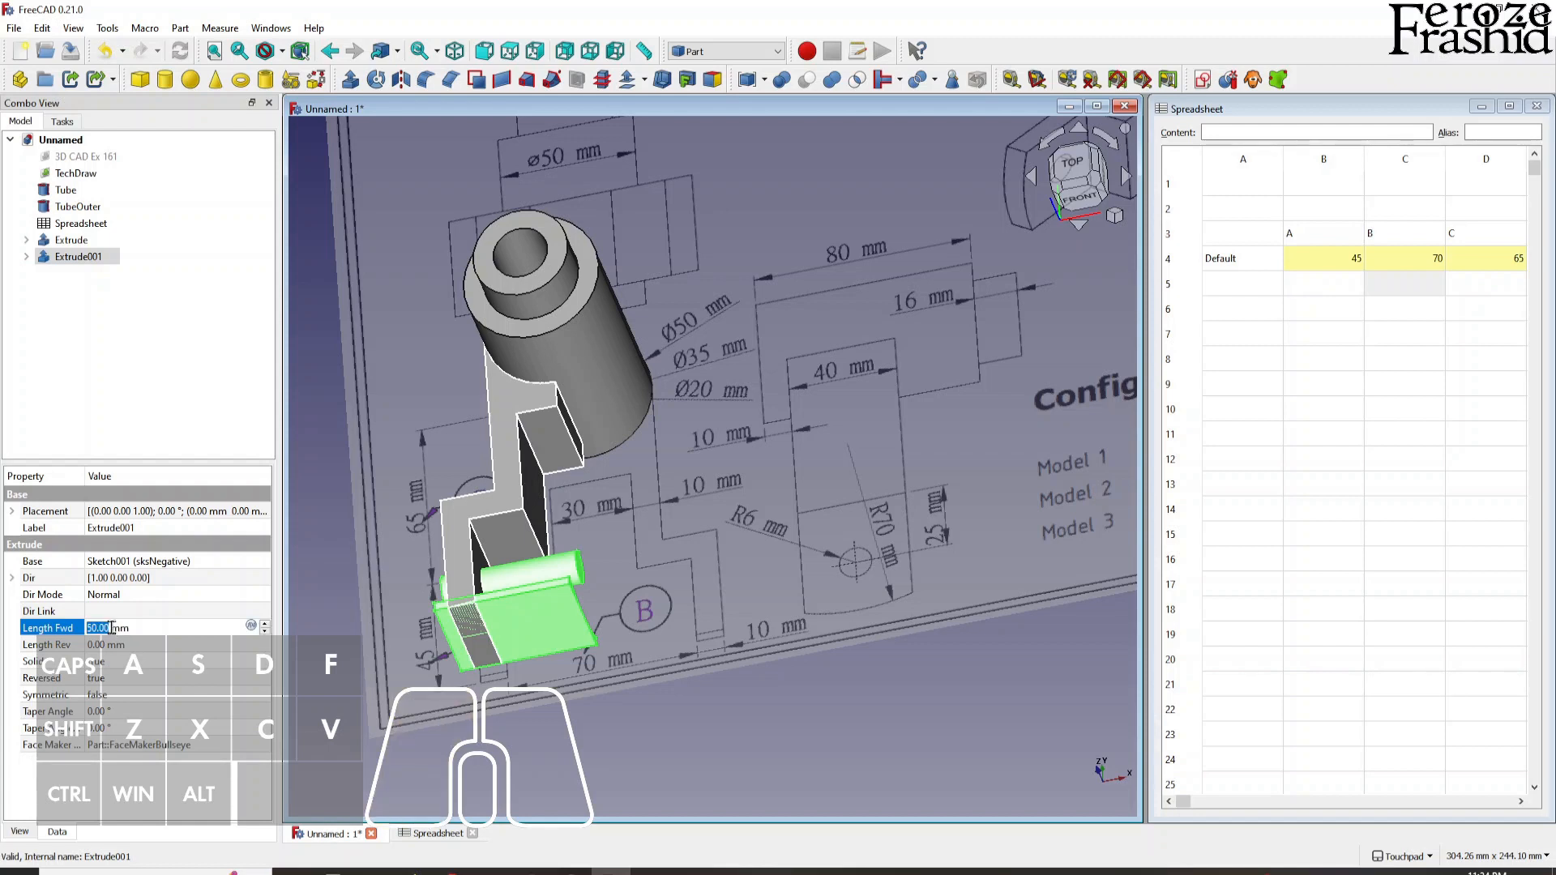
key(Return)
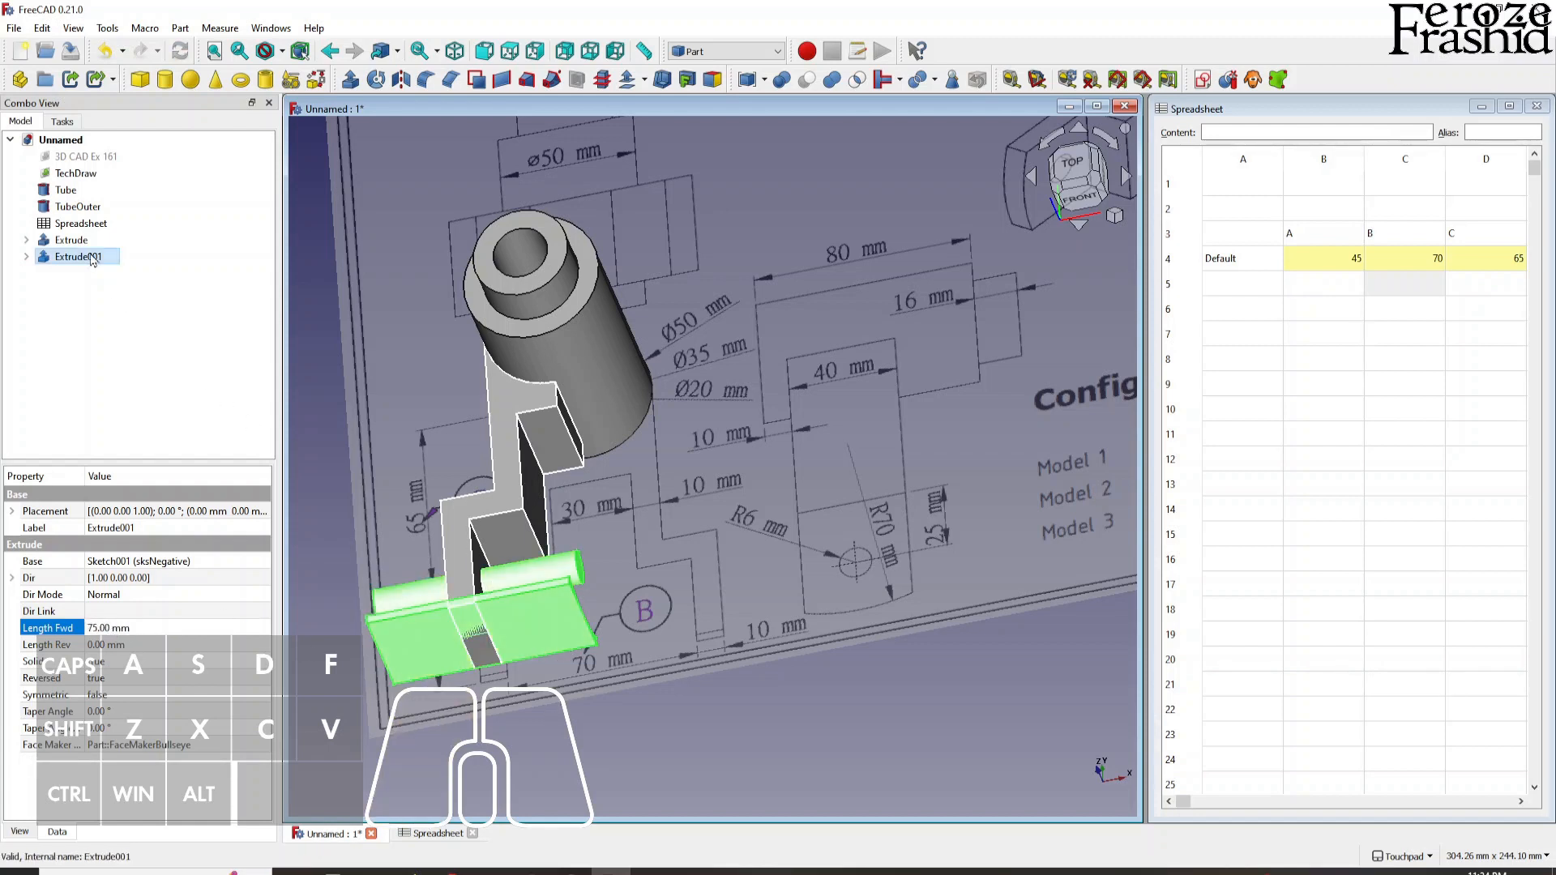
- Cut the sksNegative extrusion from the arm extrusion and inspect the rounded, drilled end plate
click(87, 242)
ctrl+click(81, 257)
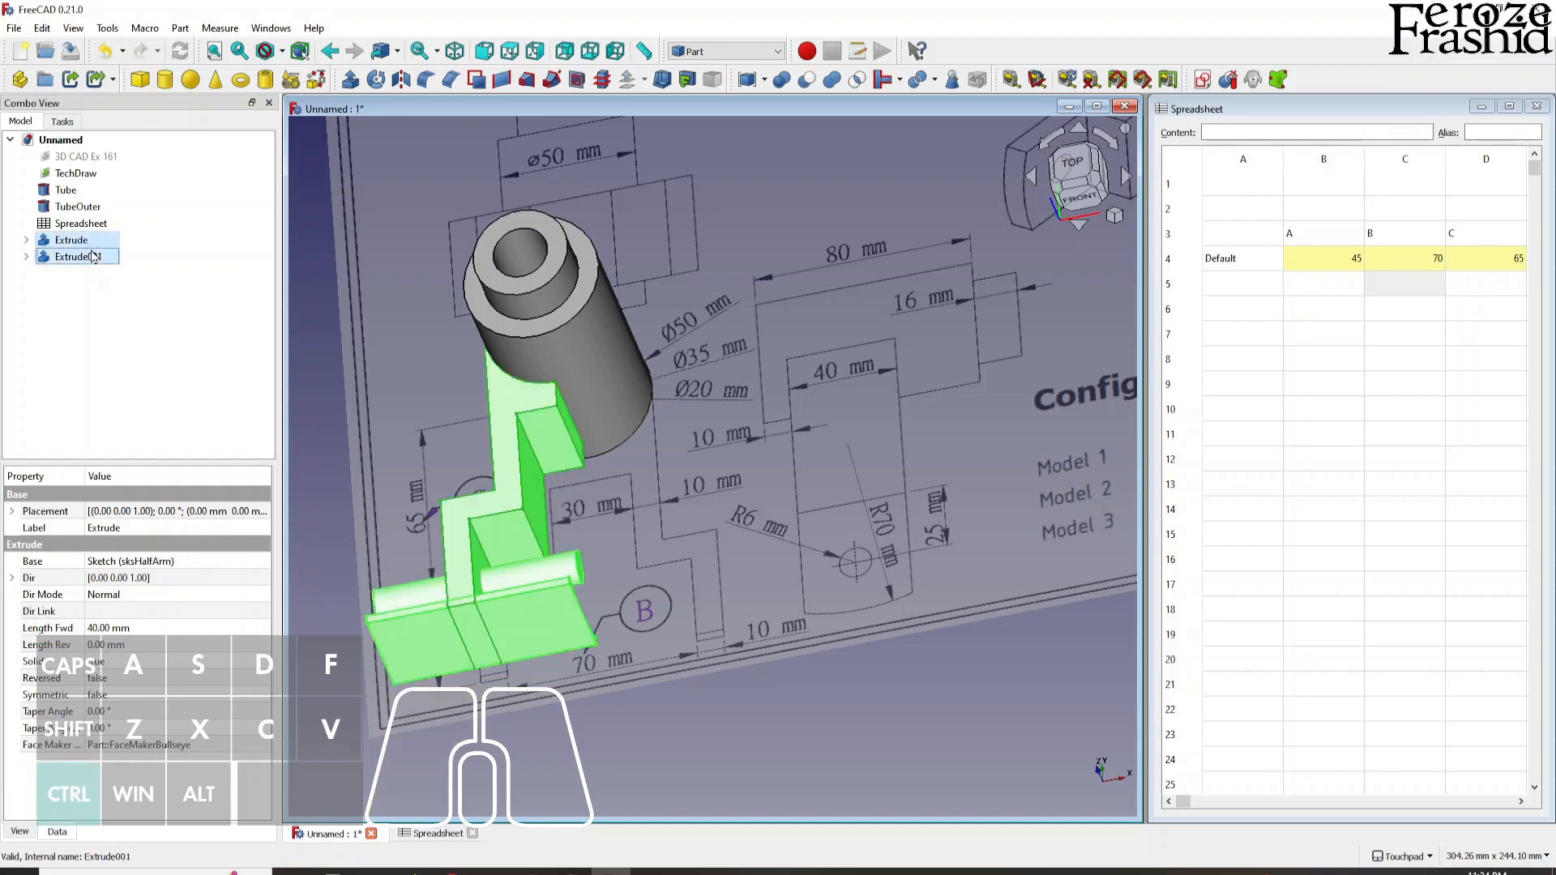
click(806, 80)
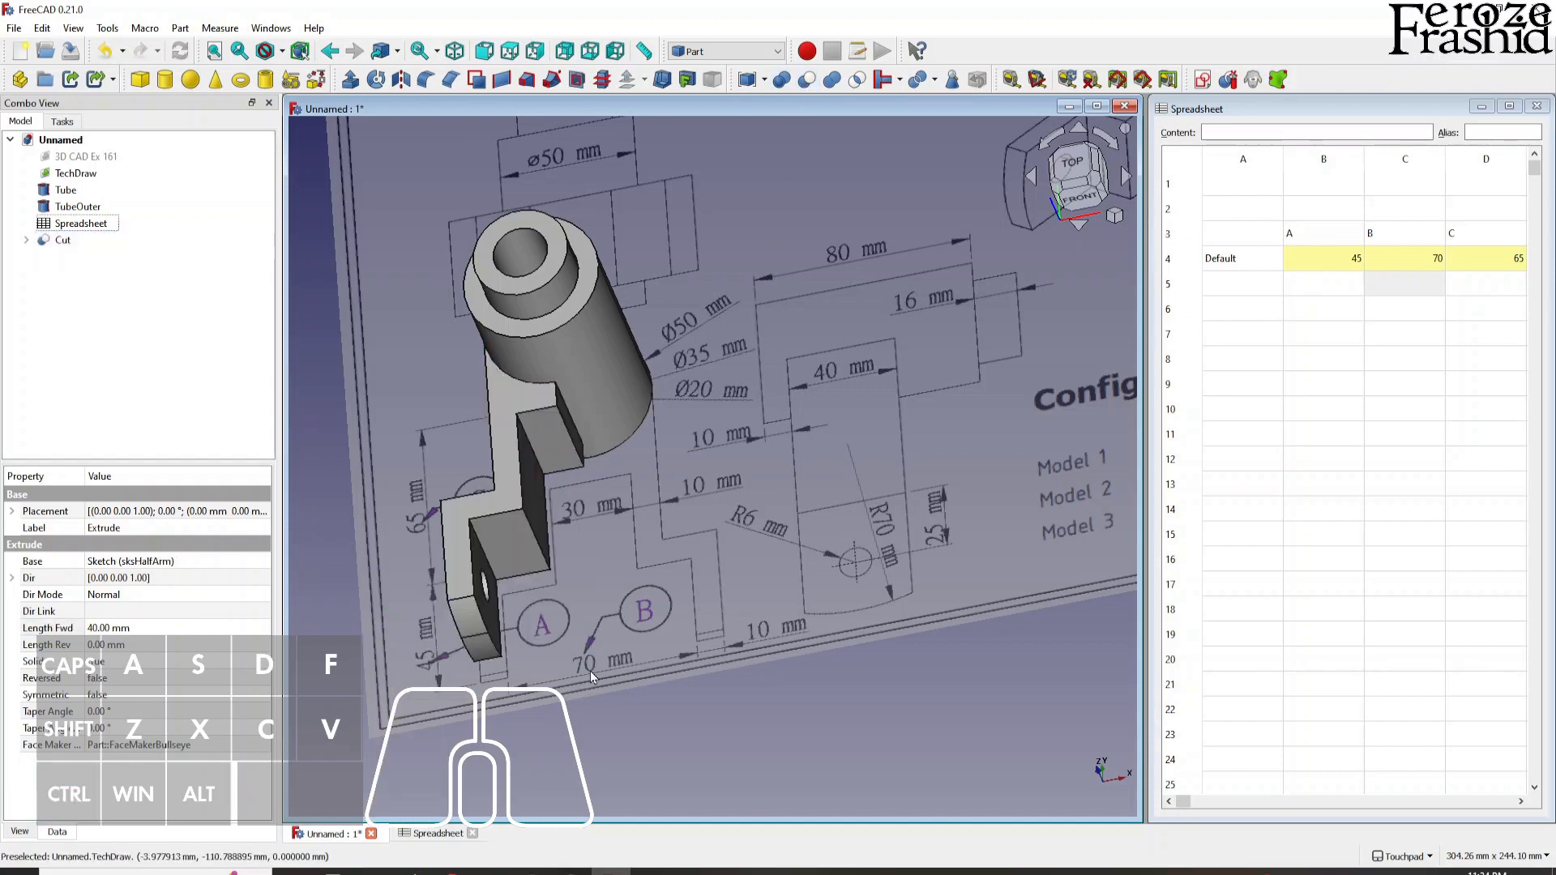
key(alt)
scroll(521, 571, up, 3)
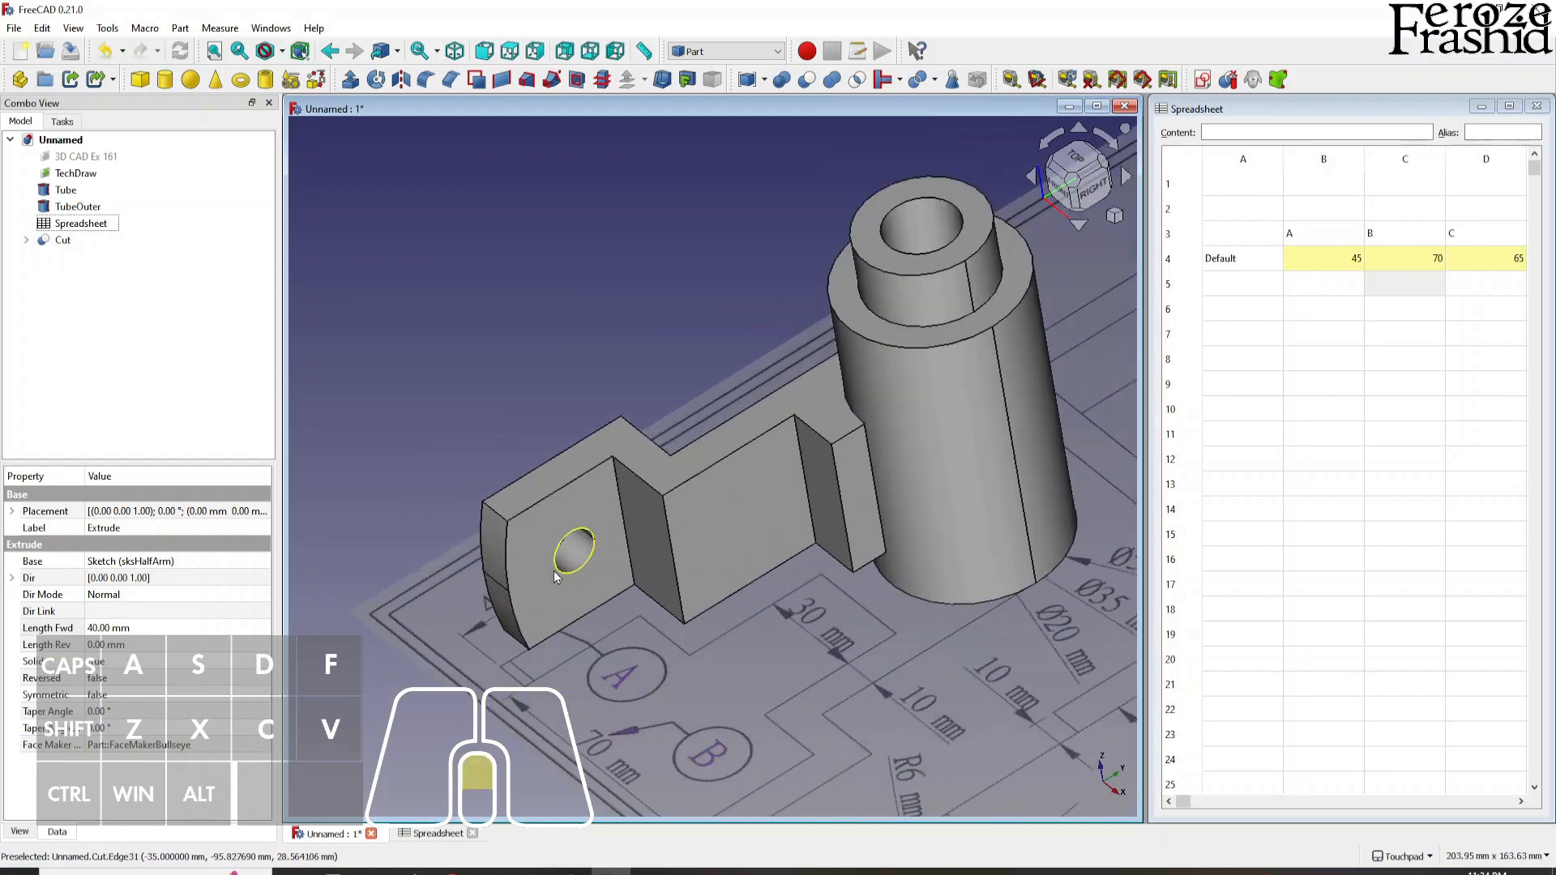
key(alt)
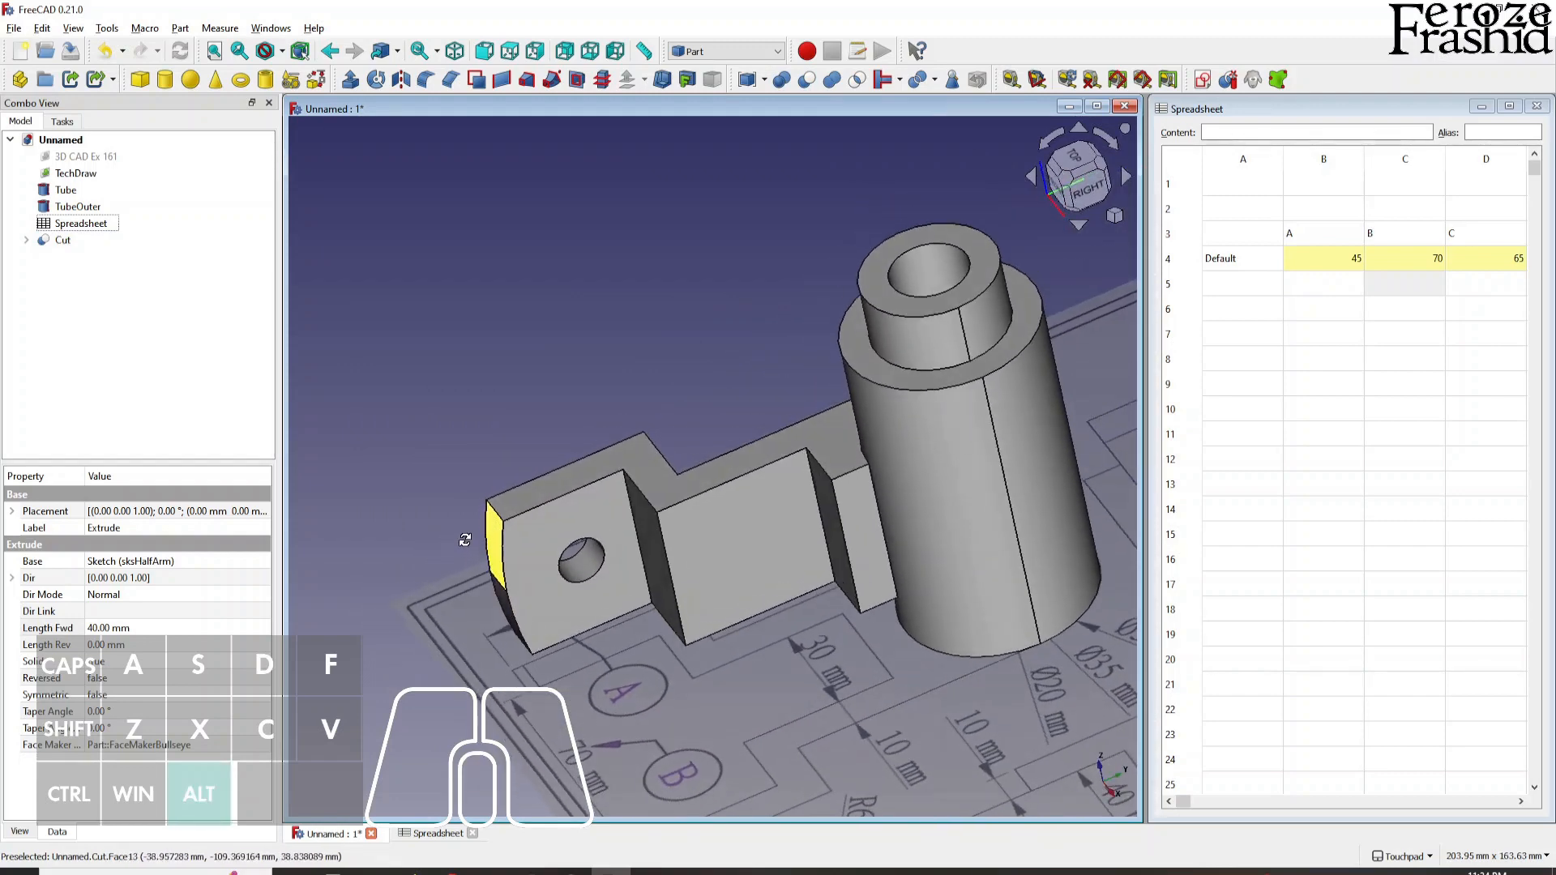
scroll(594, 618, down, 3)
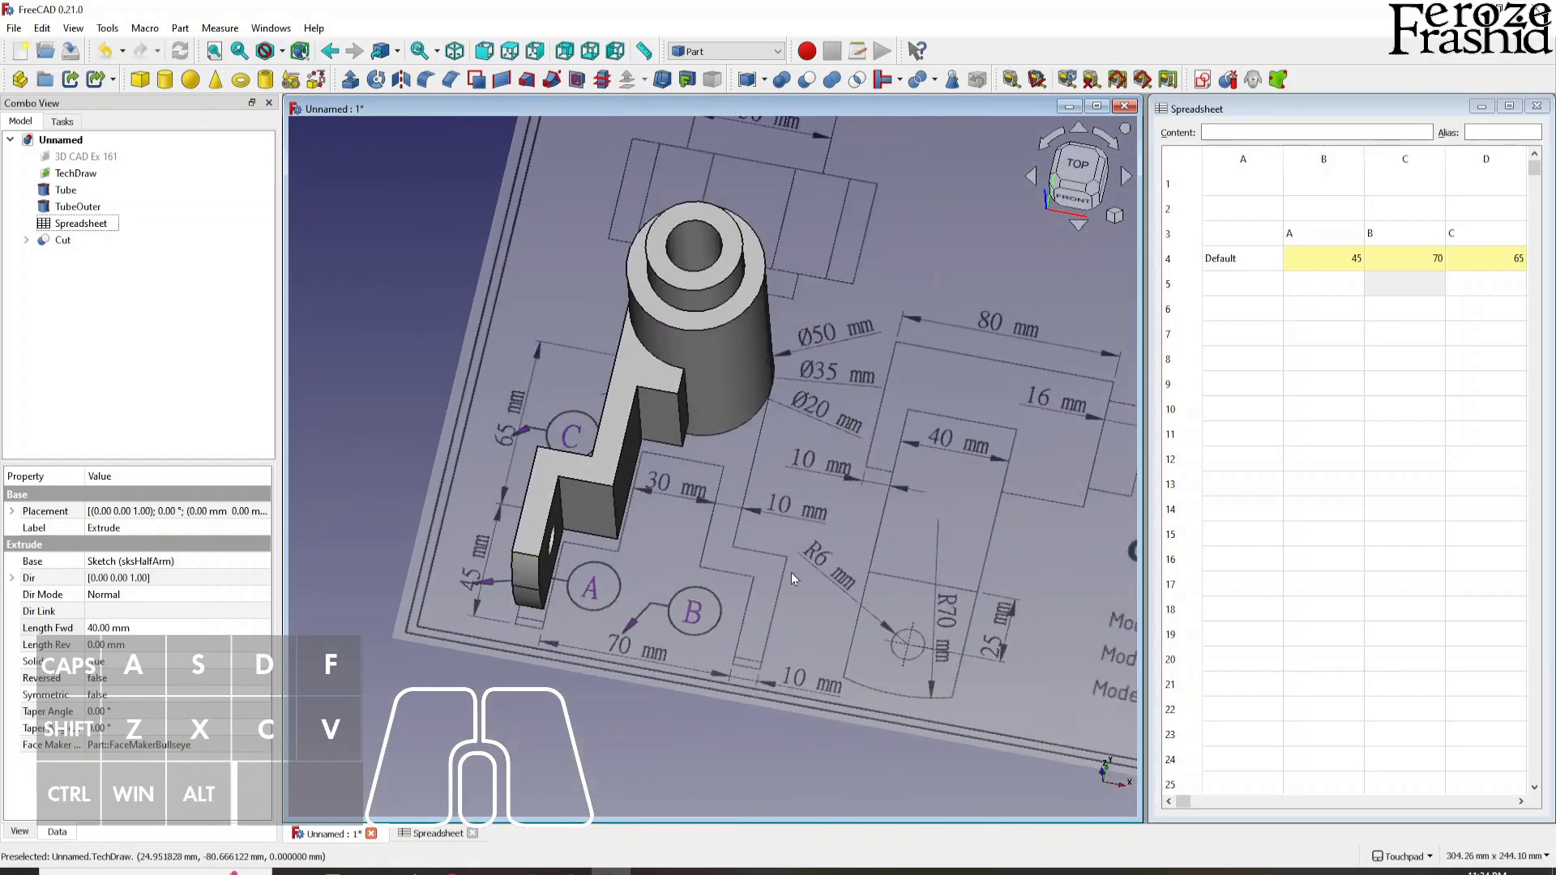
- Set dimension A in the spreadsheet's Default row to 50 and check the arm's updated shape
click(1355, 305)
click(1347, 267)
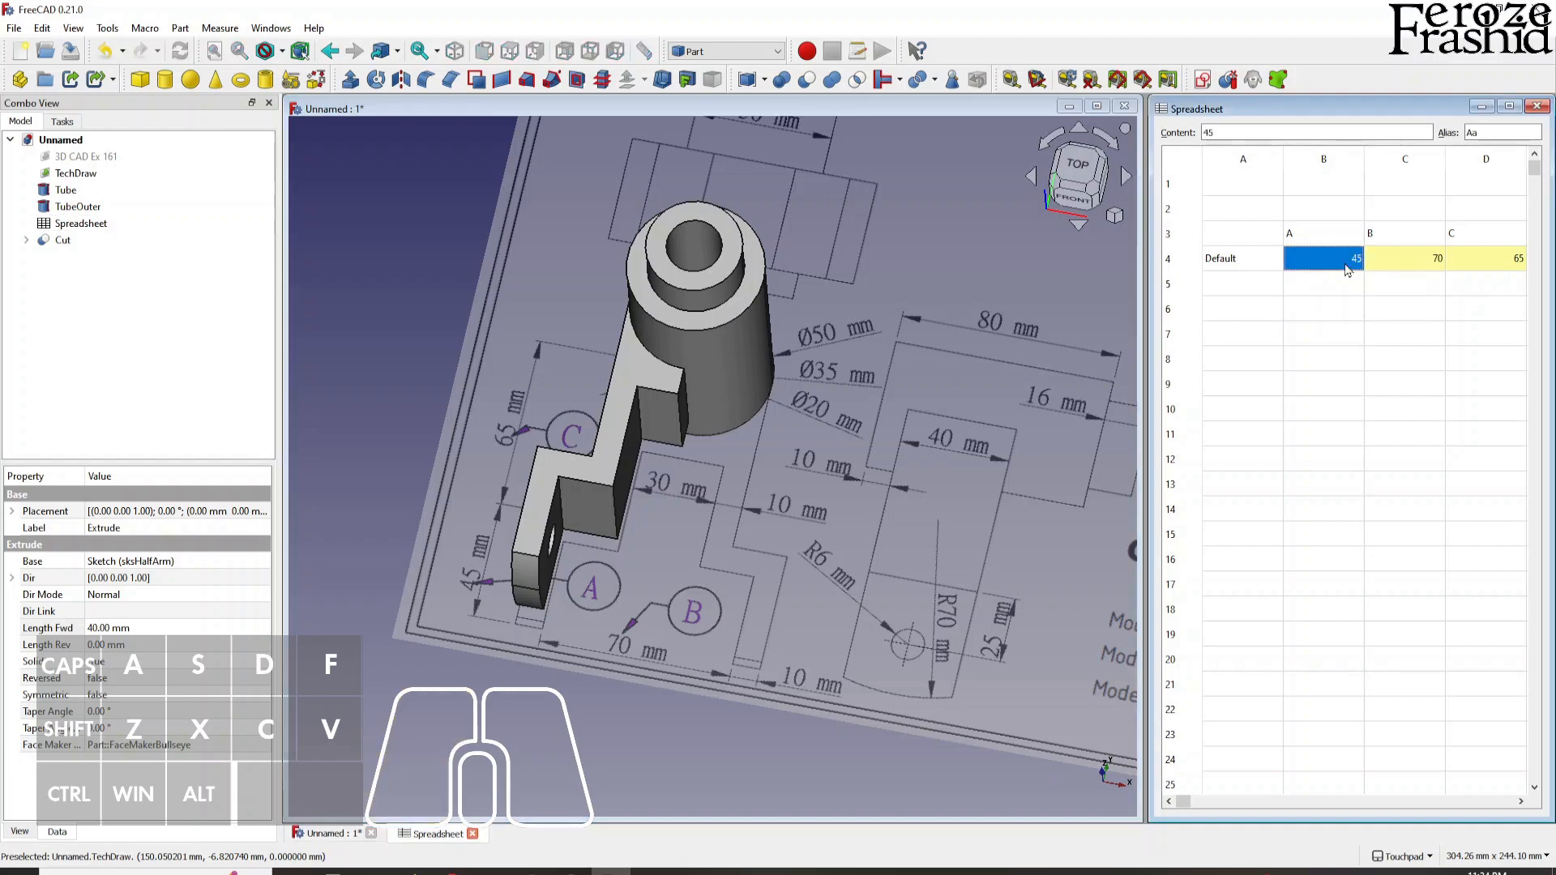
text(50)
key(Return)
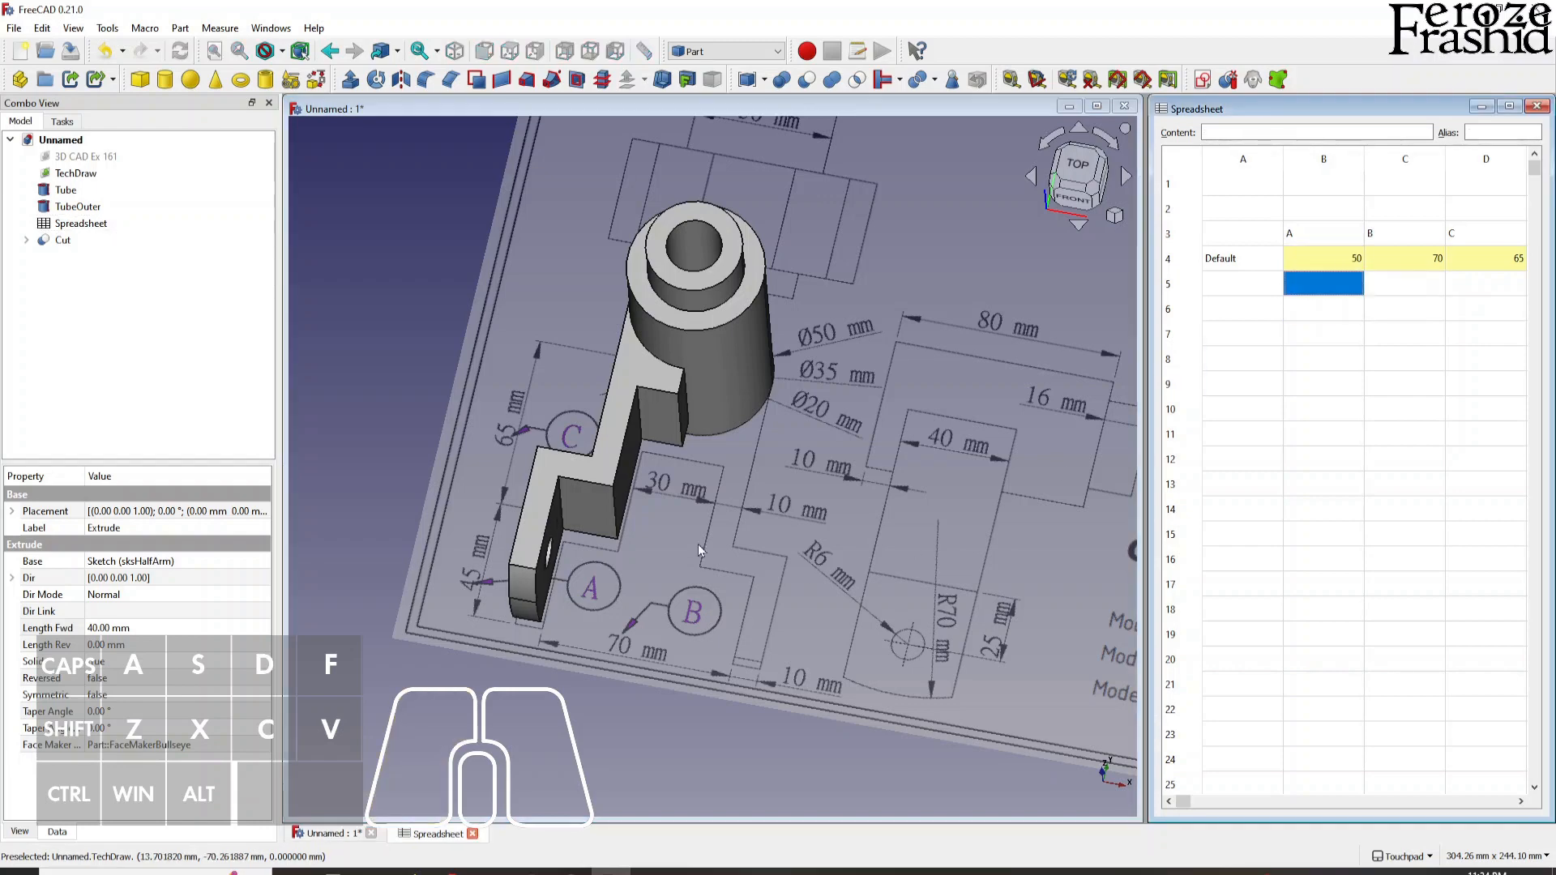
key(alt)
alt+drag(562, 529, 528, 506)
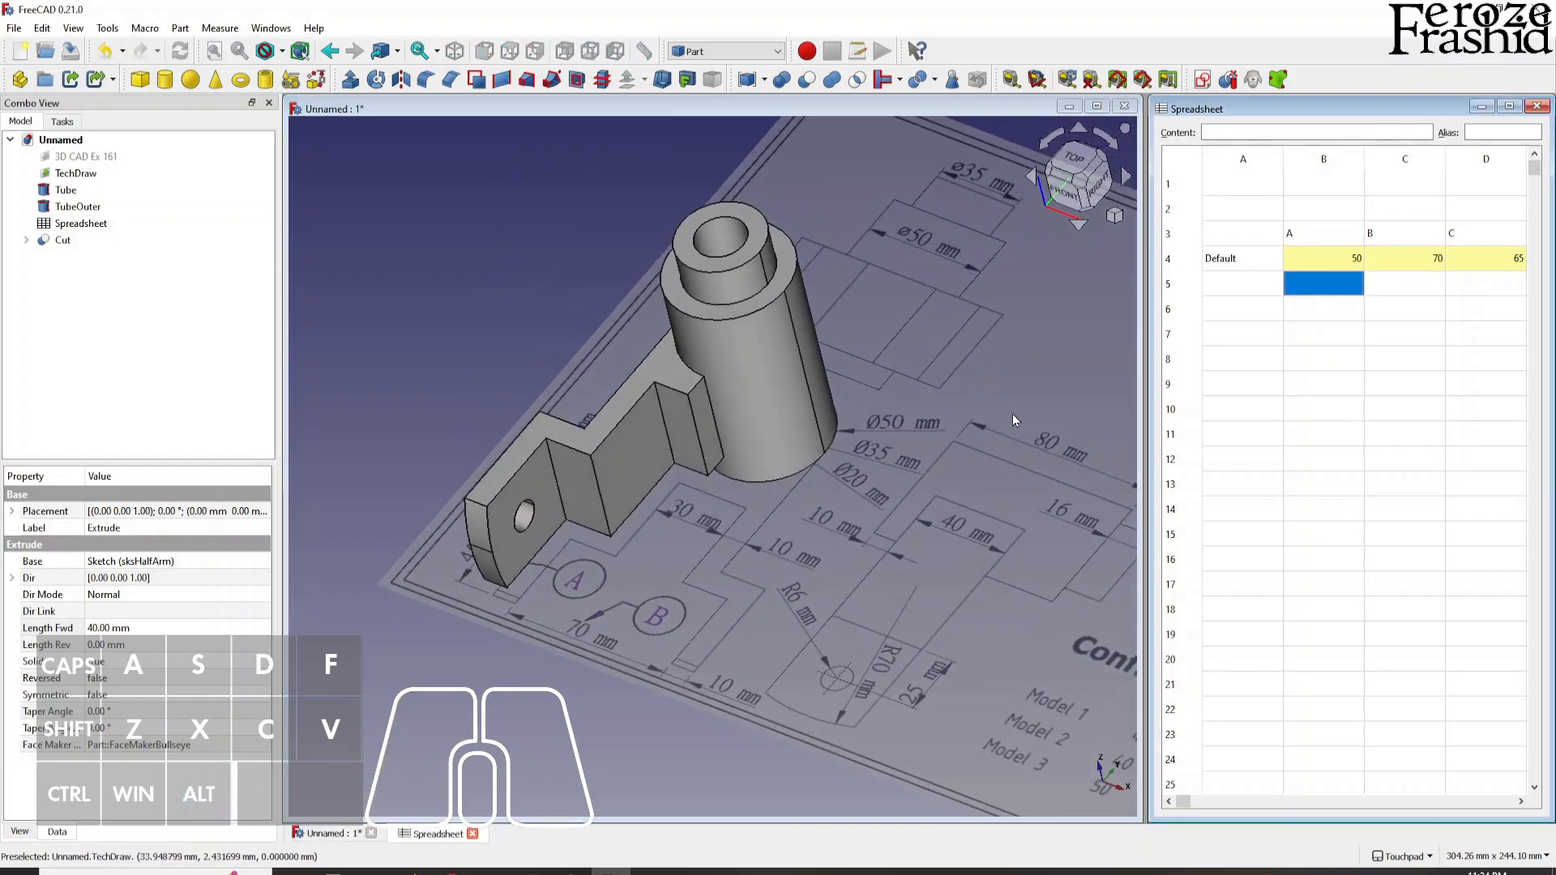
- Try 55 for dimension A in the spreadsheet's Default row, settle on 45, and check the arm's shape
click(1348, 268)
text(5)
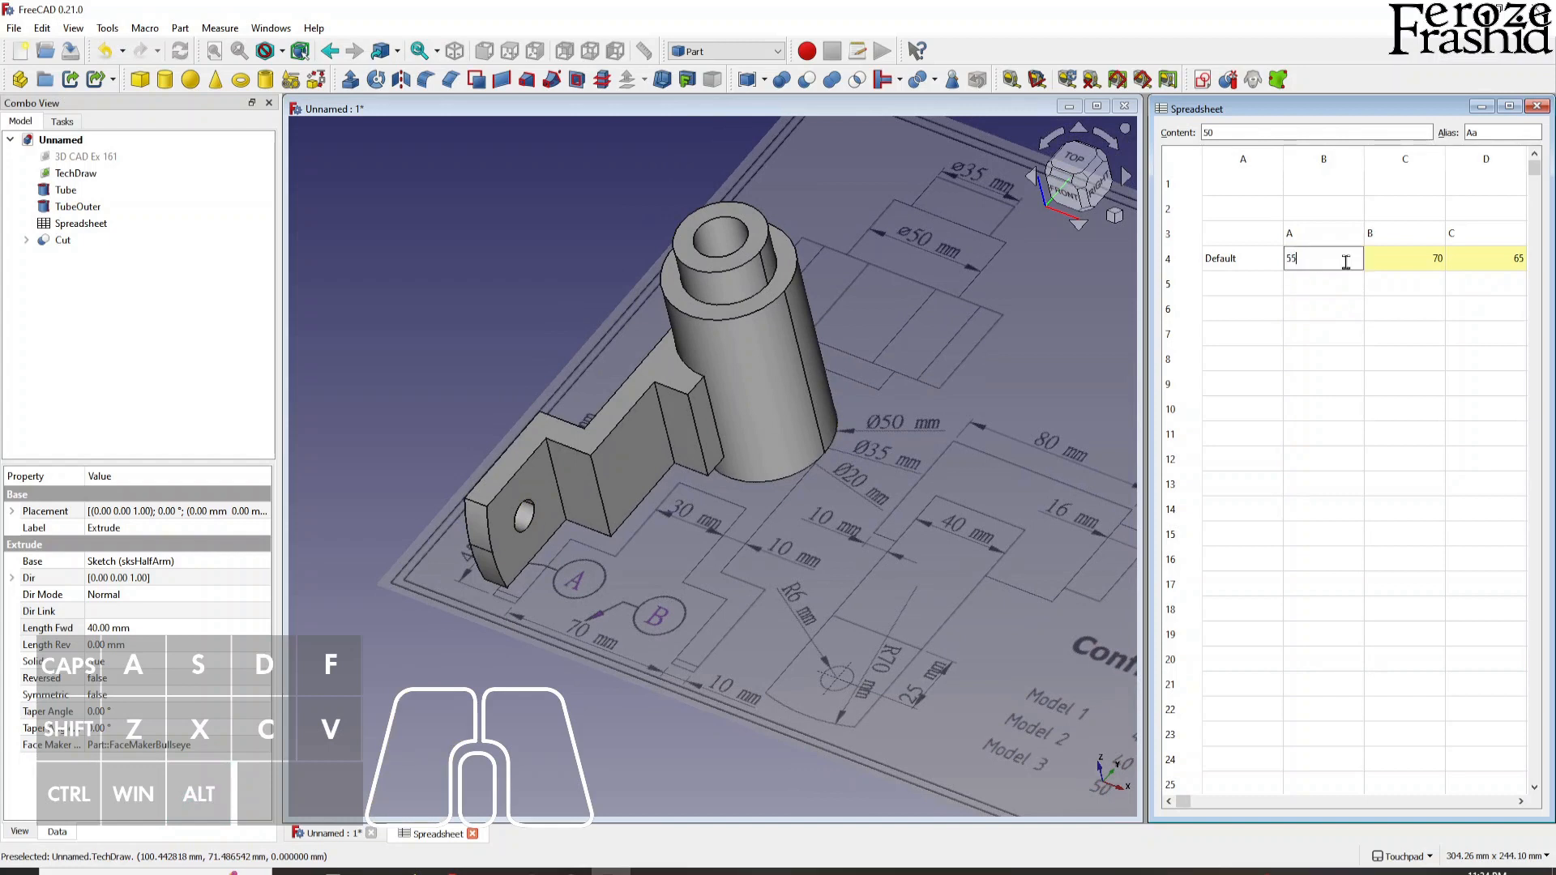
key(Return)
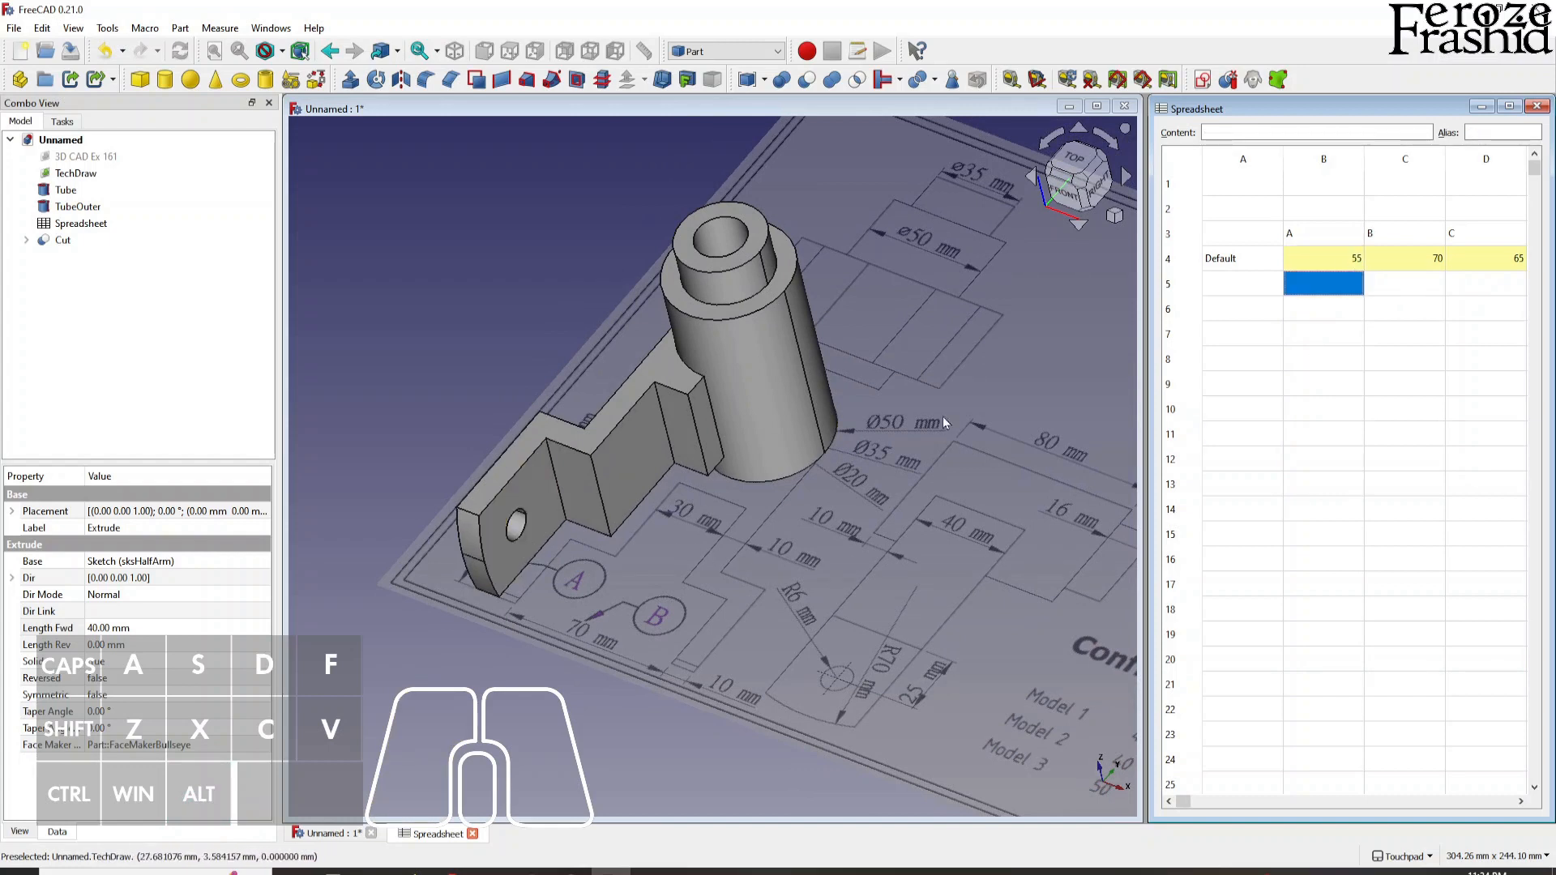
text(45)
key(Return)
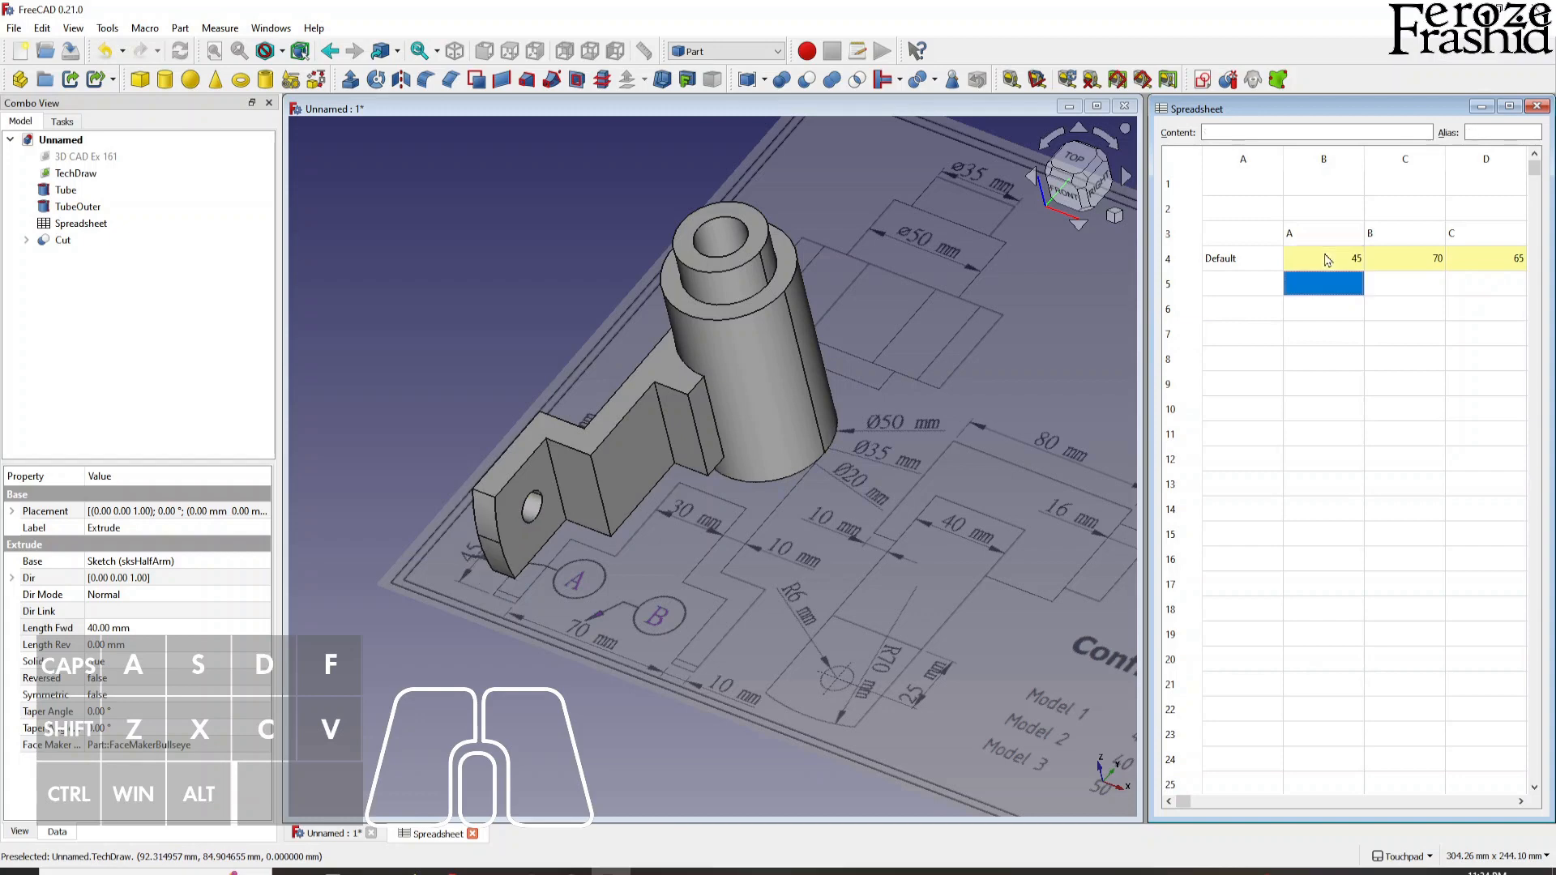
alt+drag(476, 472, 475, 488)
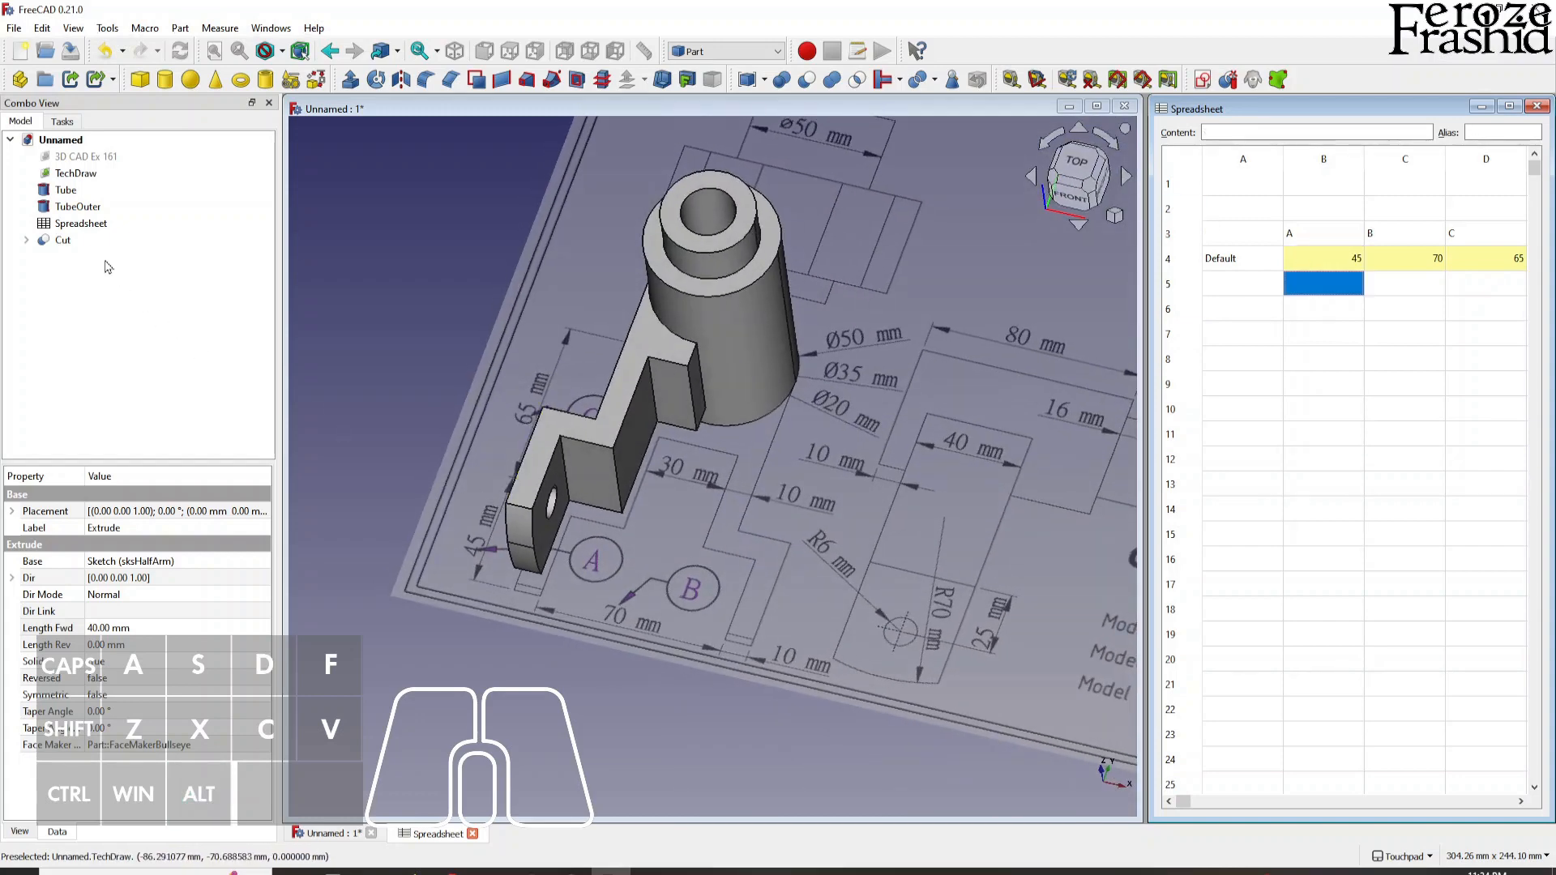
- Rename the arm's Cut object as HalfArm
click(81, 245)
key(F2)
text(HalfA)
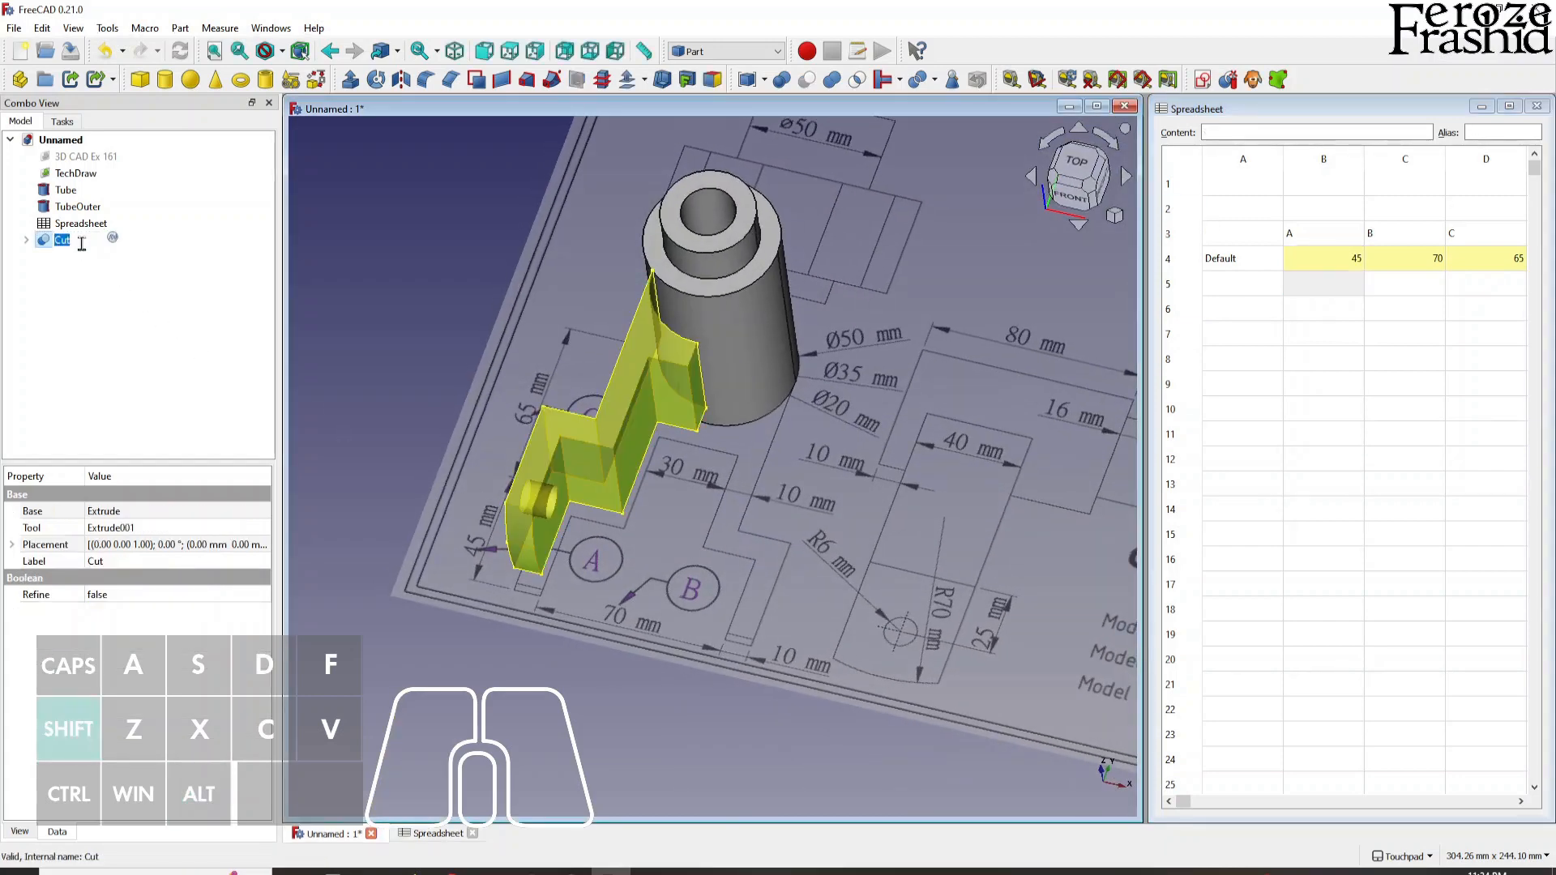
text(rm)
key(Return)
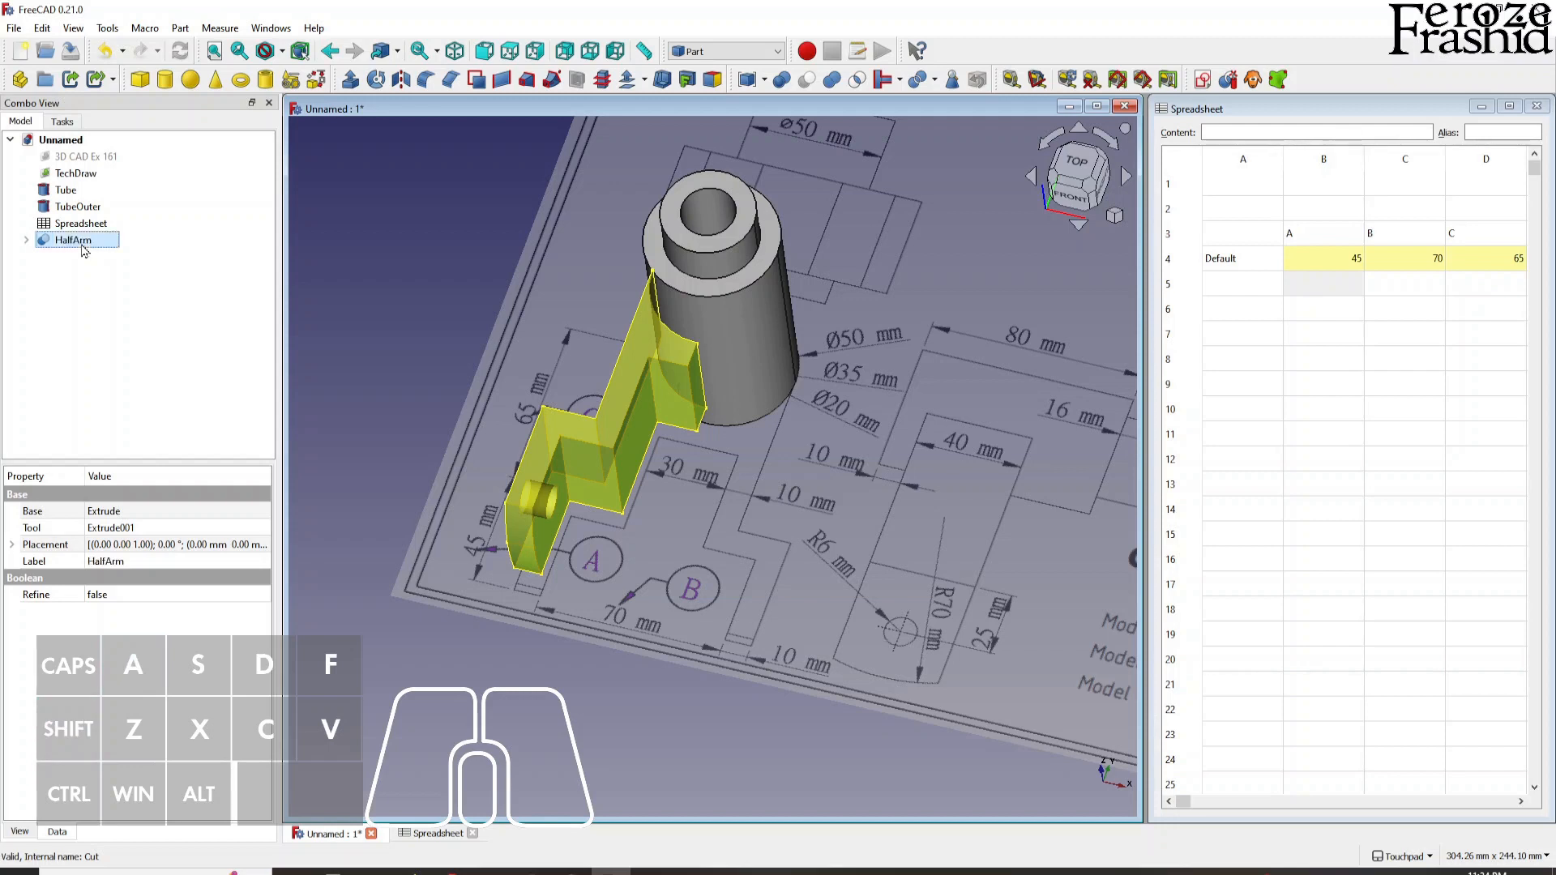
- Mirror HalfArm across the YZ plane to form the bracket's second arm
click(401, 79)
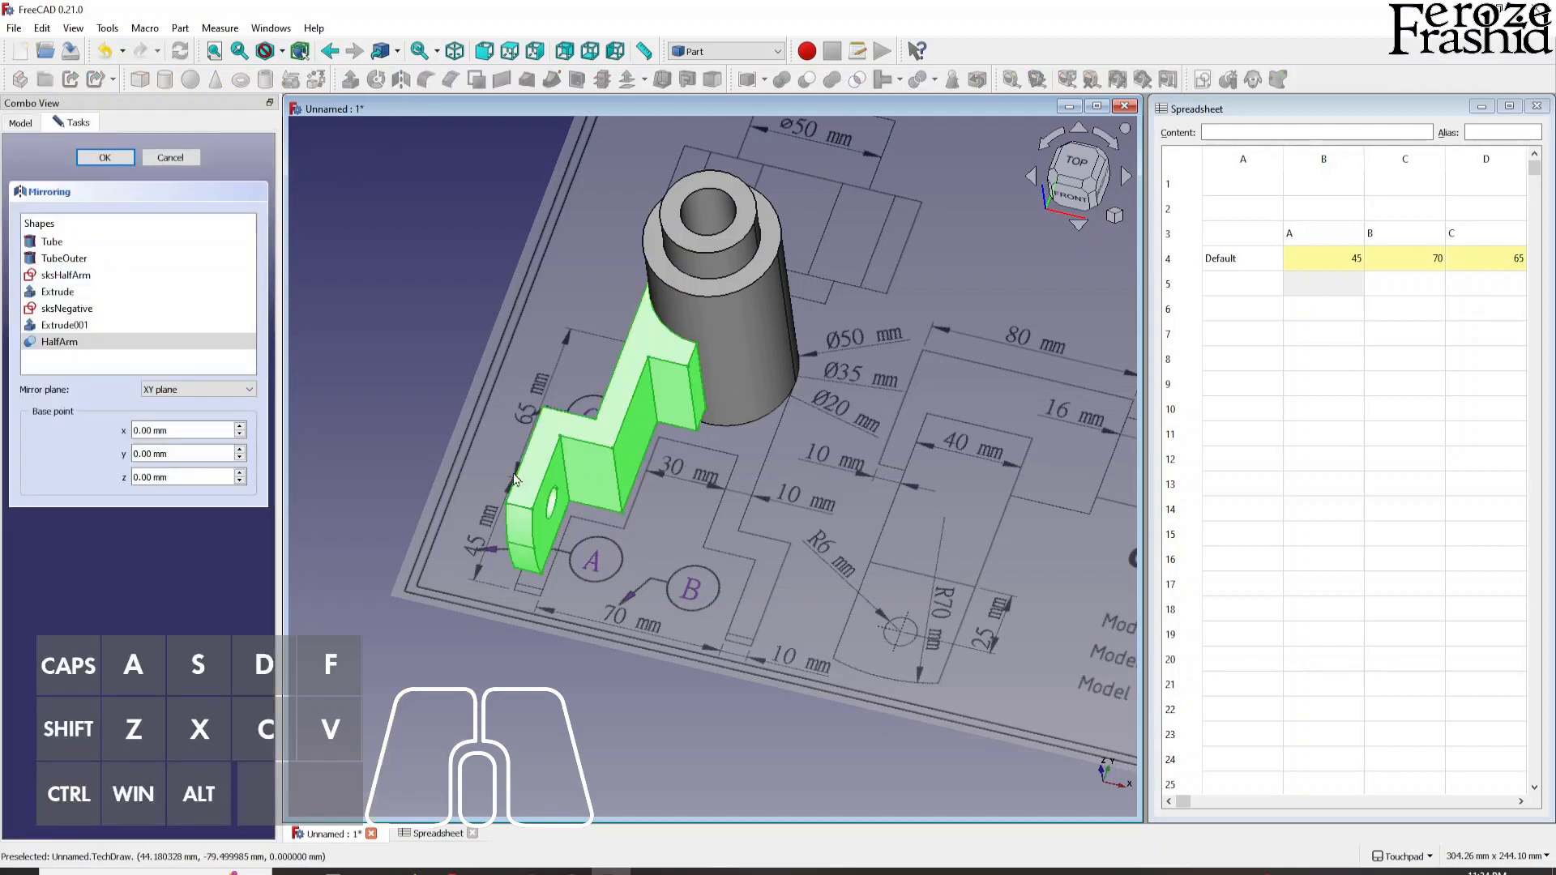
click(180, 389)
click(185, 425)
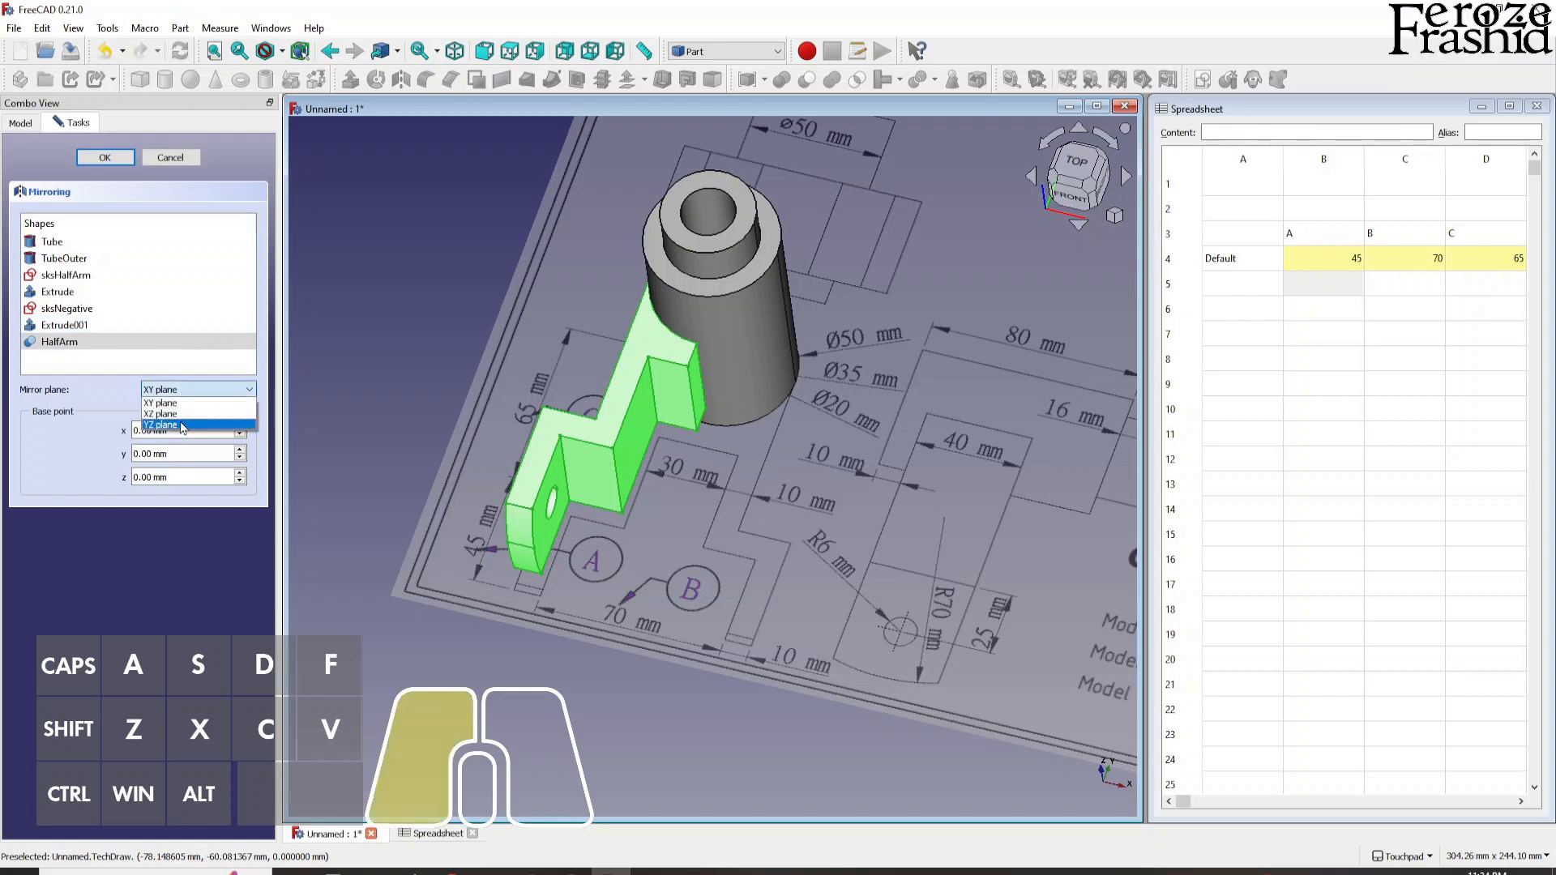
click(106, 157)
- Fuse Tube, TubeOuter, HalfArm and its mirrored copy into a single solid
click(27, 240)
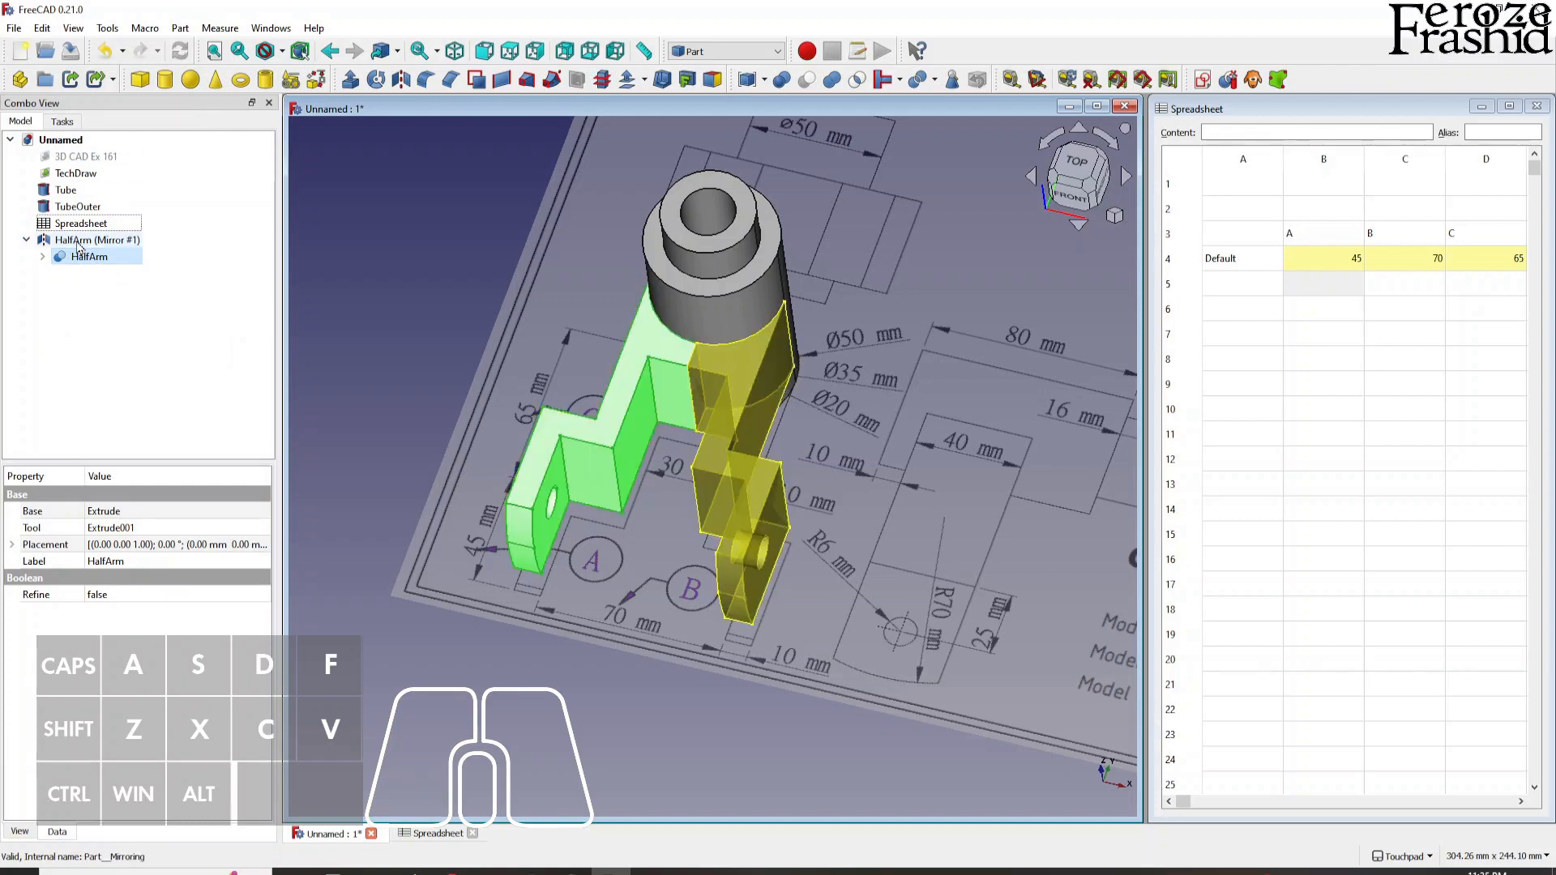
ctrl+click(71, 191)
ctrl+click(78, 208)
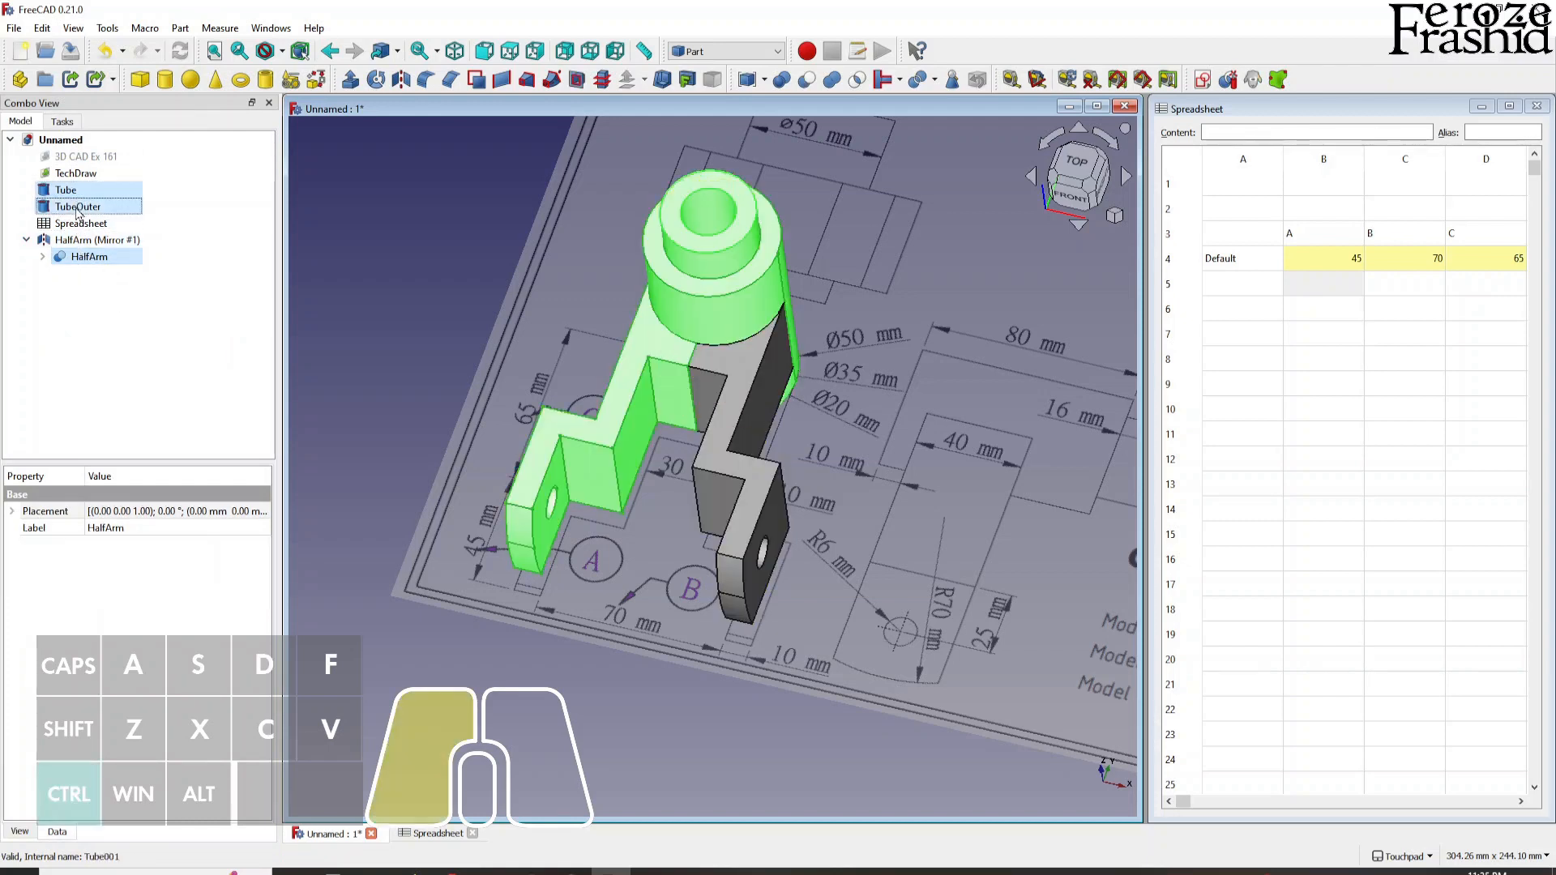
ctrl+click(89, 241)
ctrl+click(86, 258)
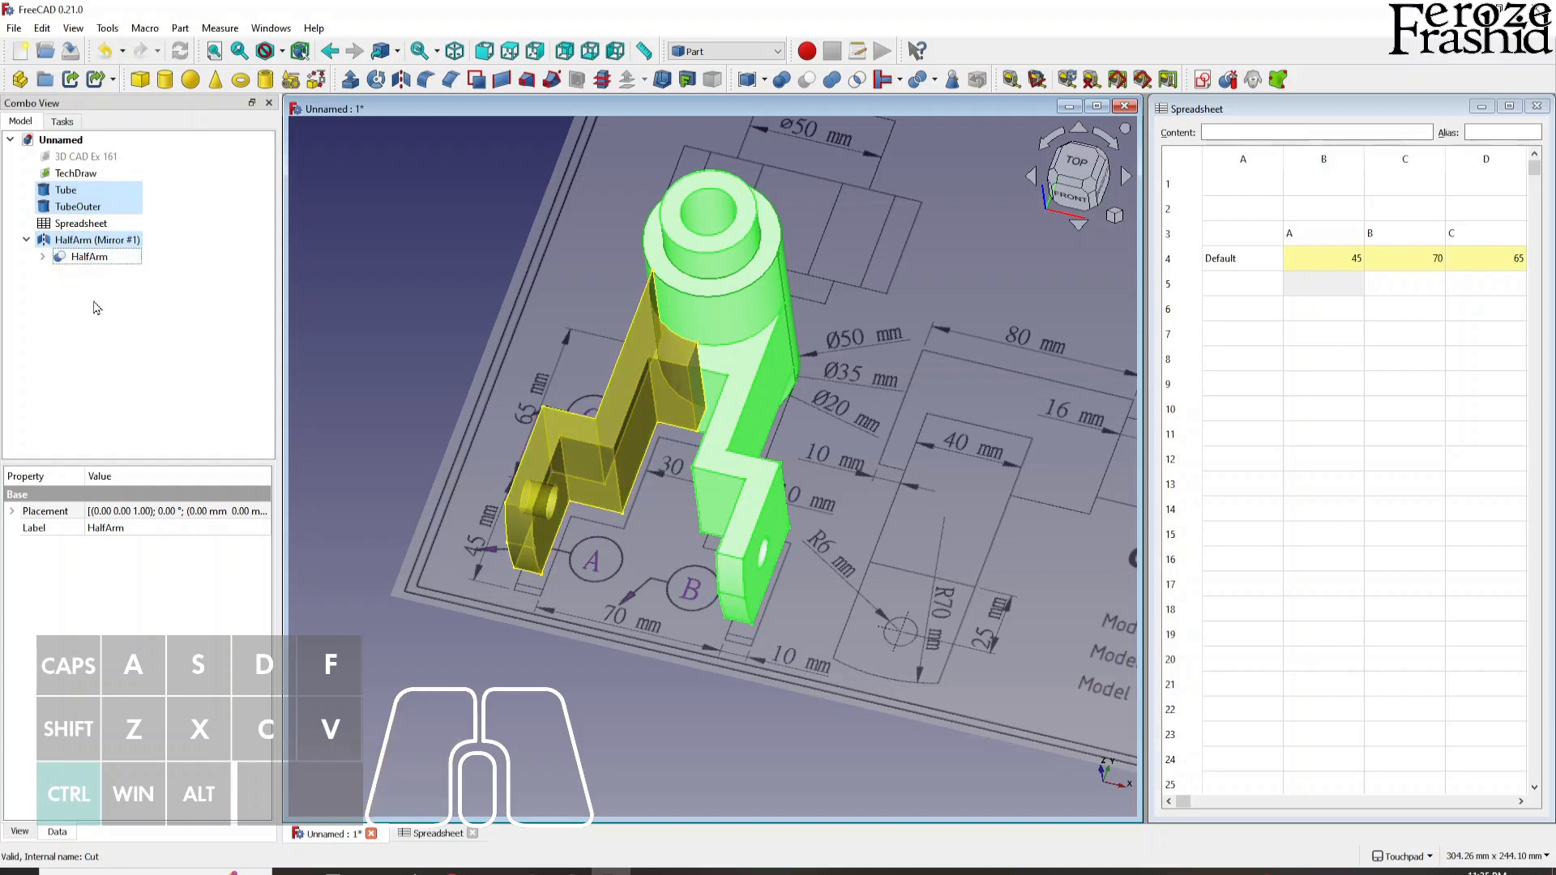
ctrl+click(86, 258)
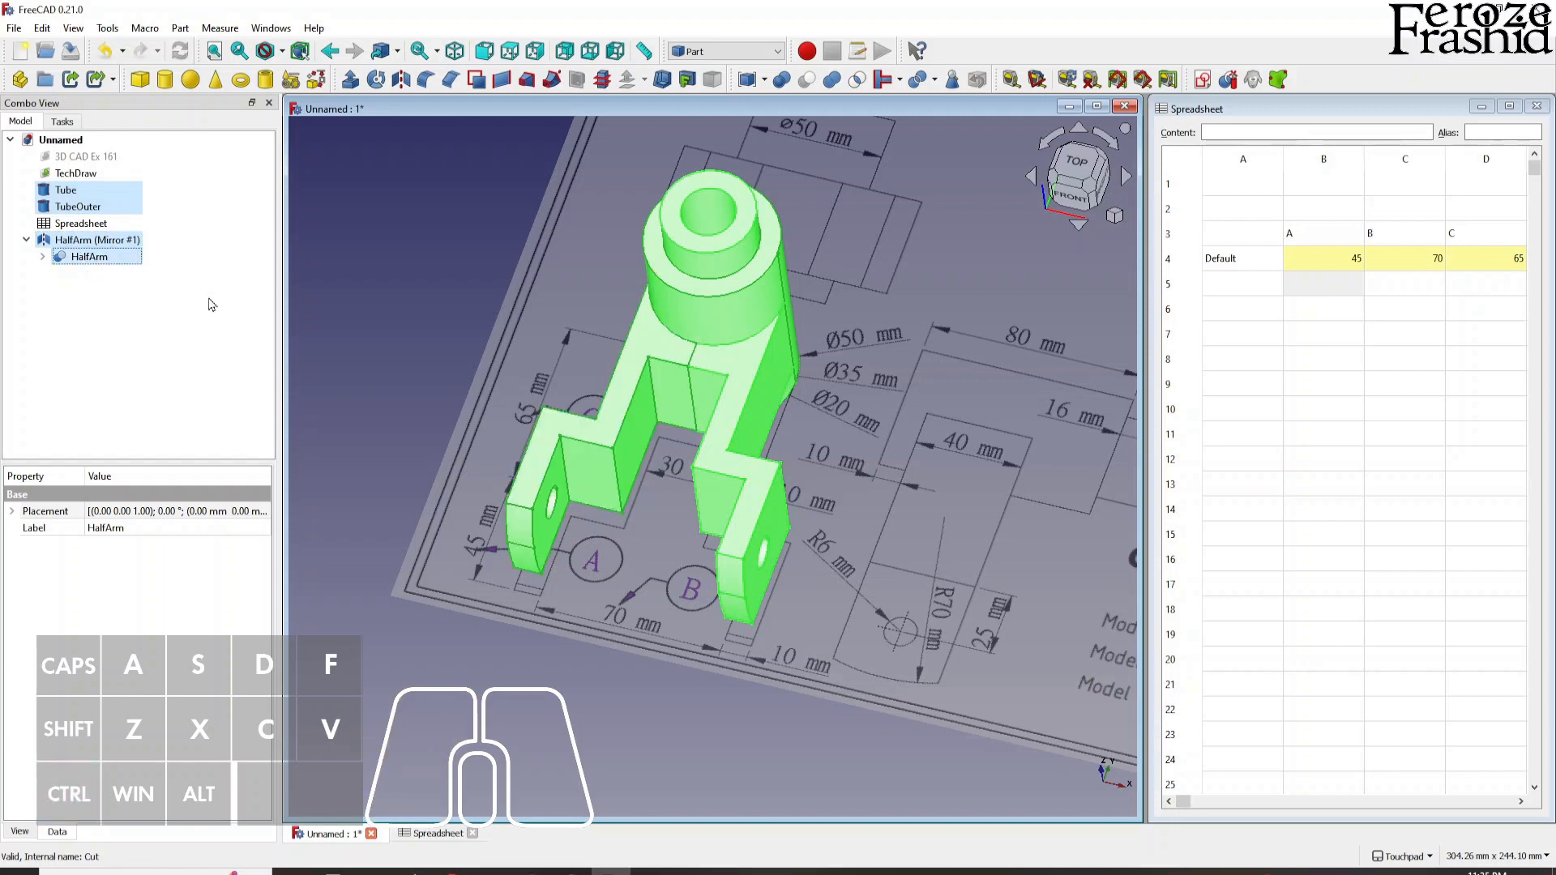
click(833, 79)
- Rename the fused bracket as FinalObject
click(68, 208)
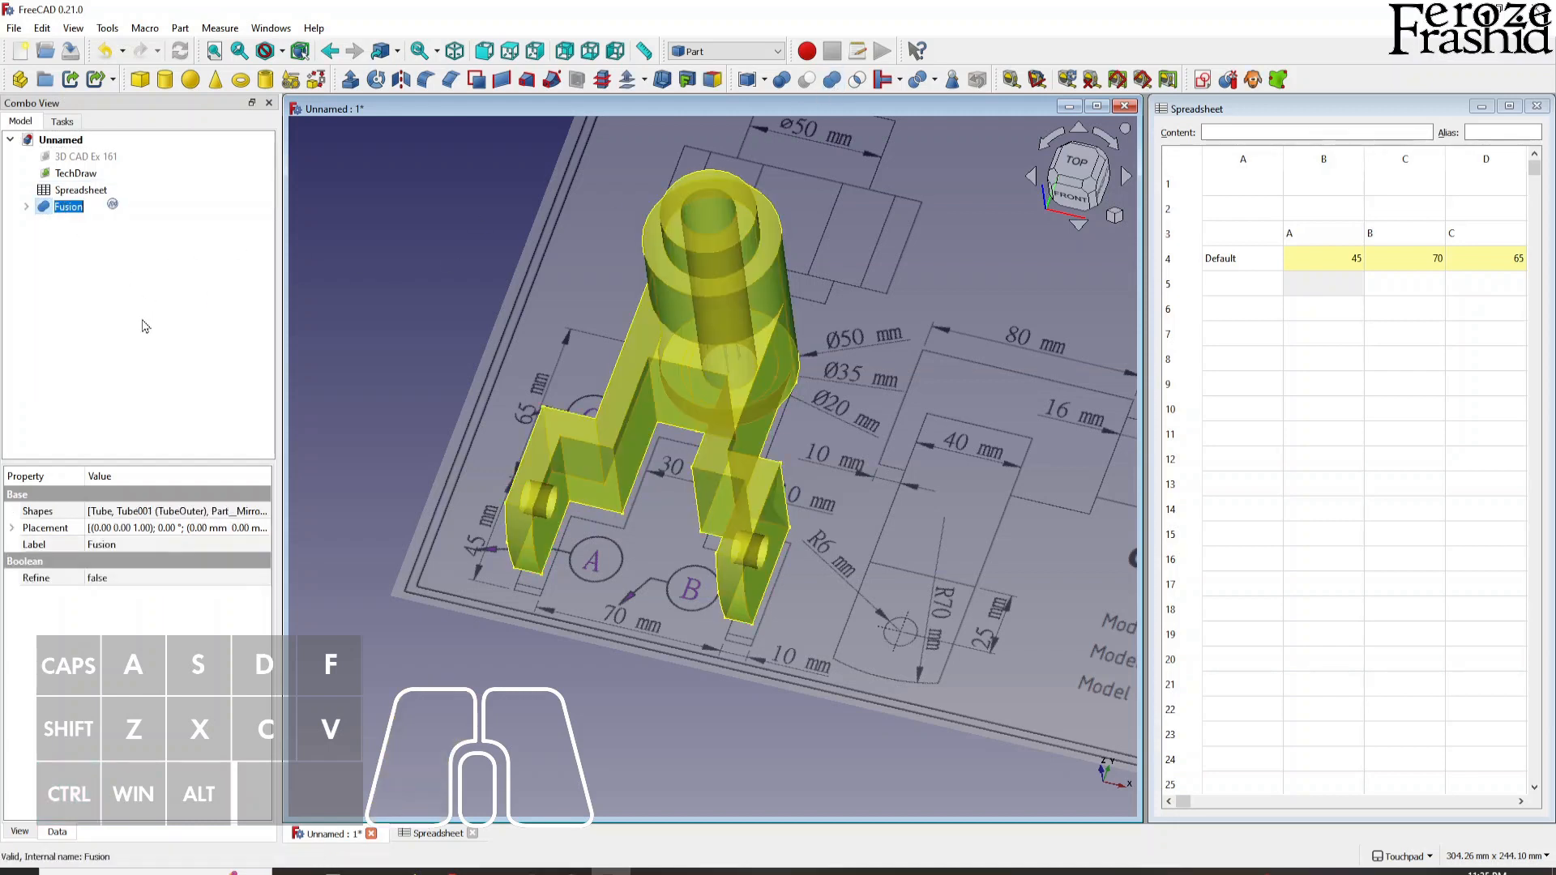
text(Final)
key(Return)
click(81, 209)
key(shift)
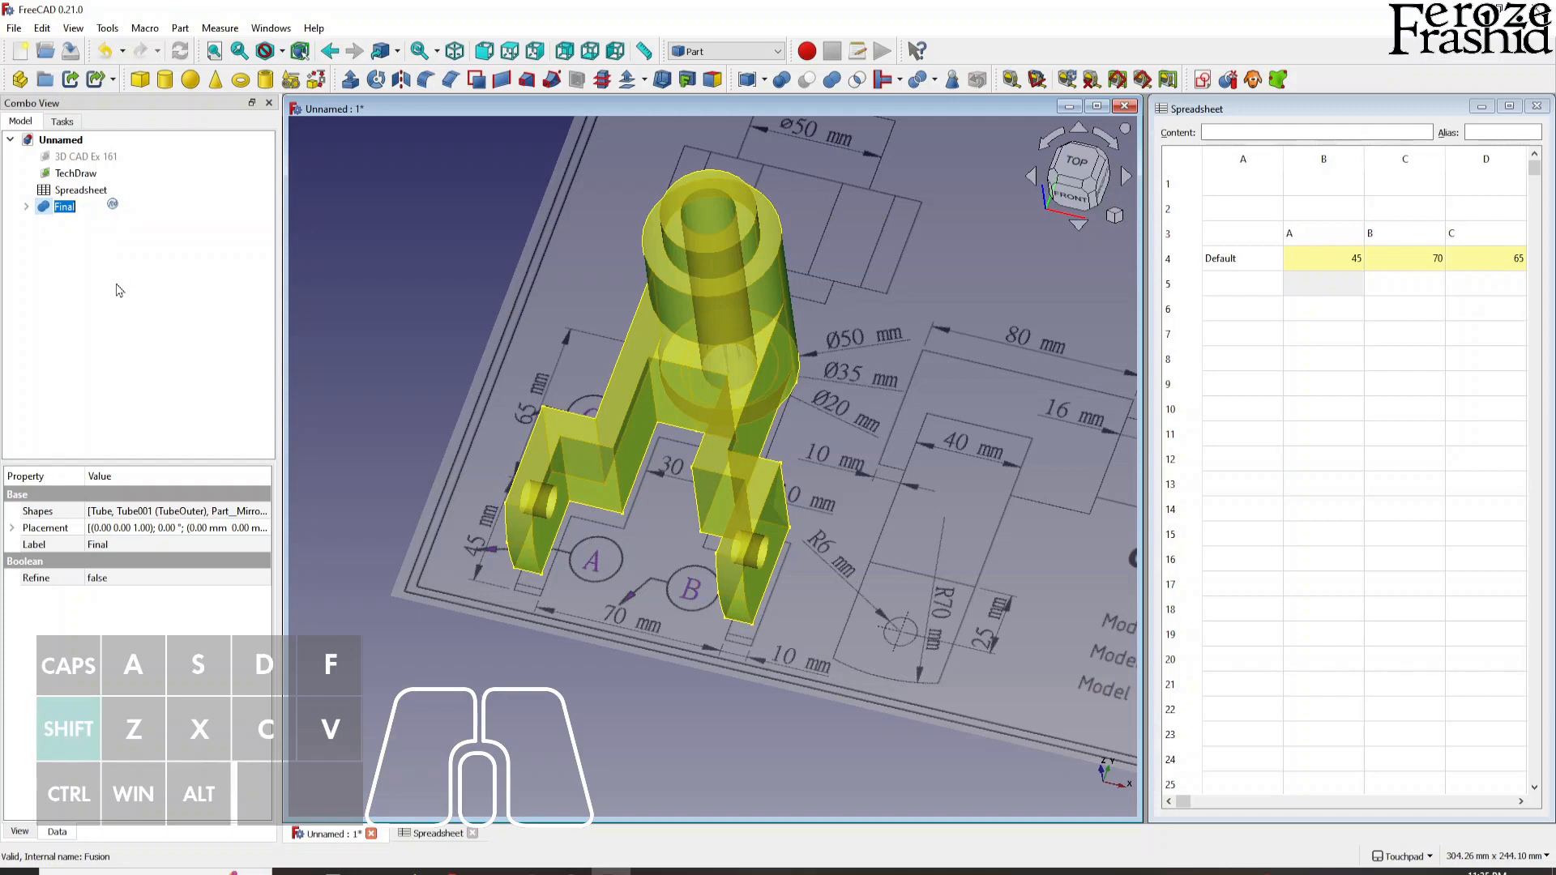
text(FinalObjec)
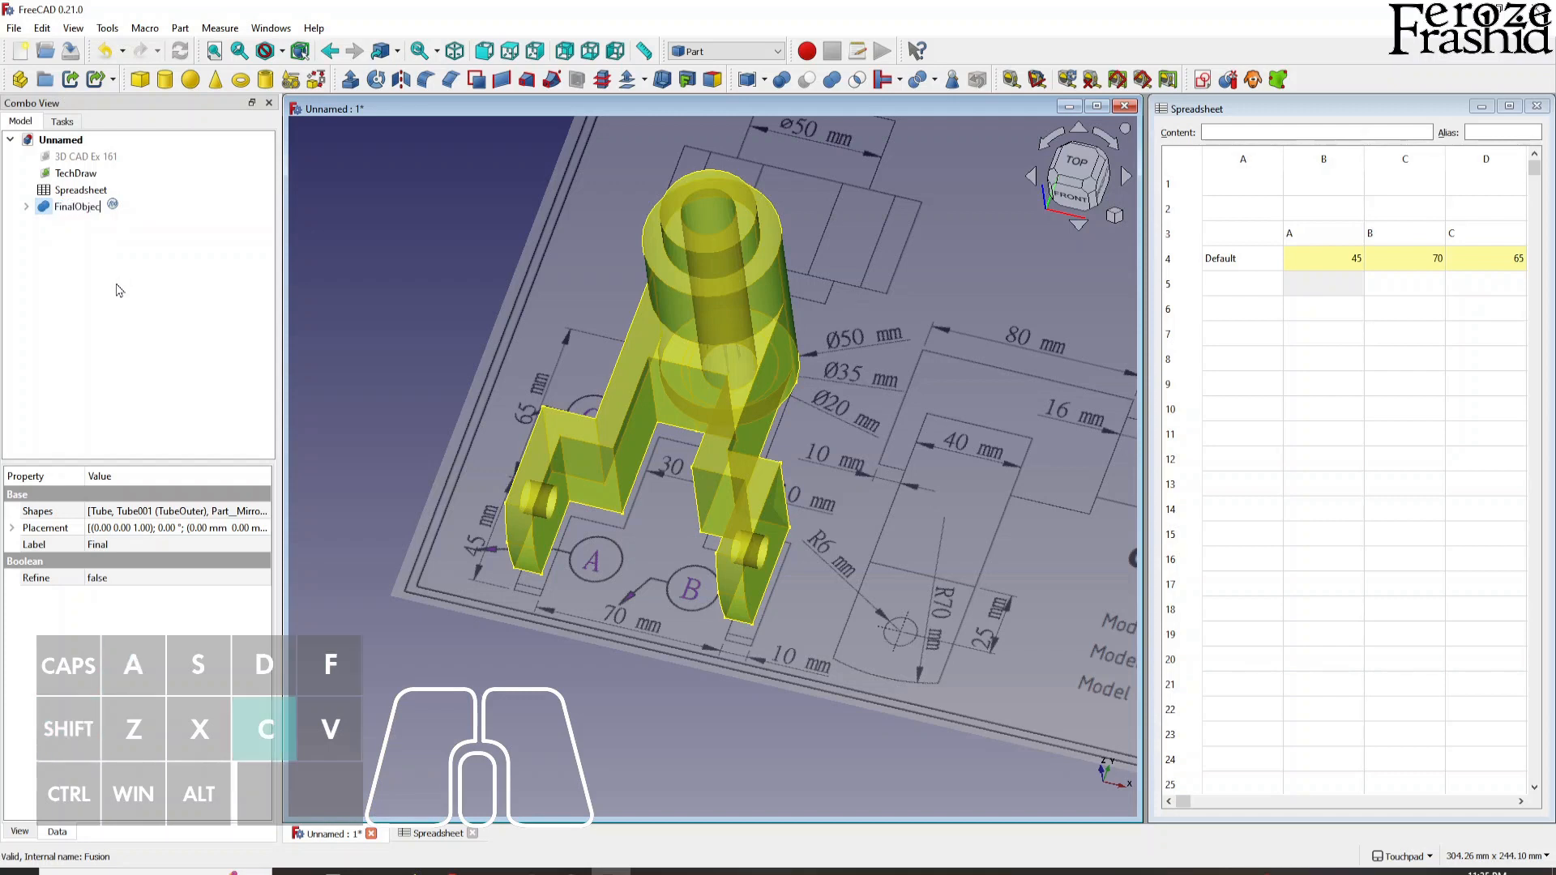
text(t)
key(Return)
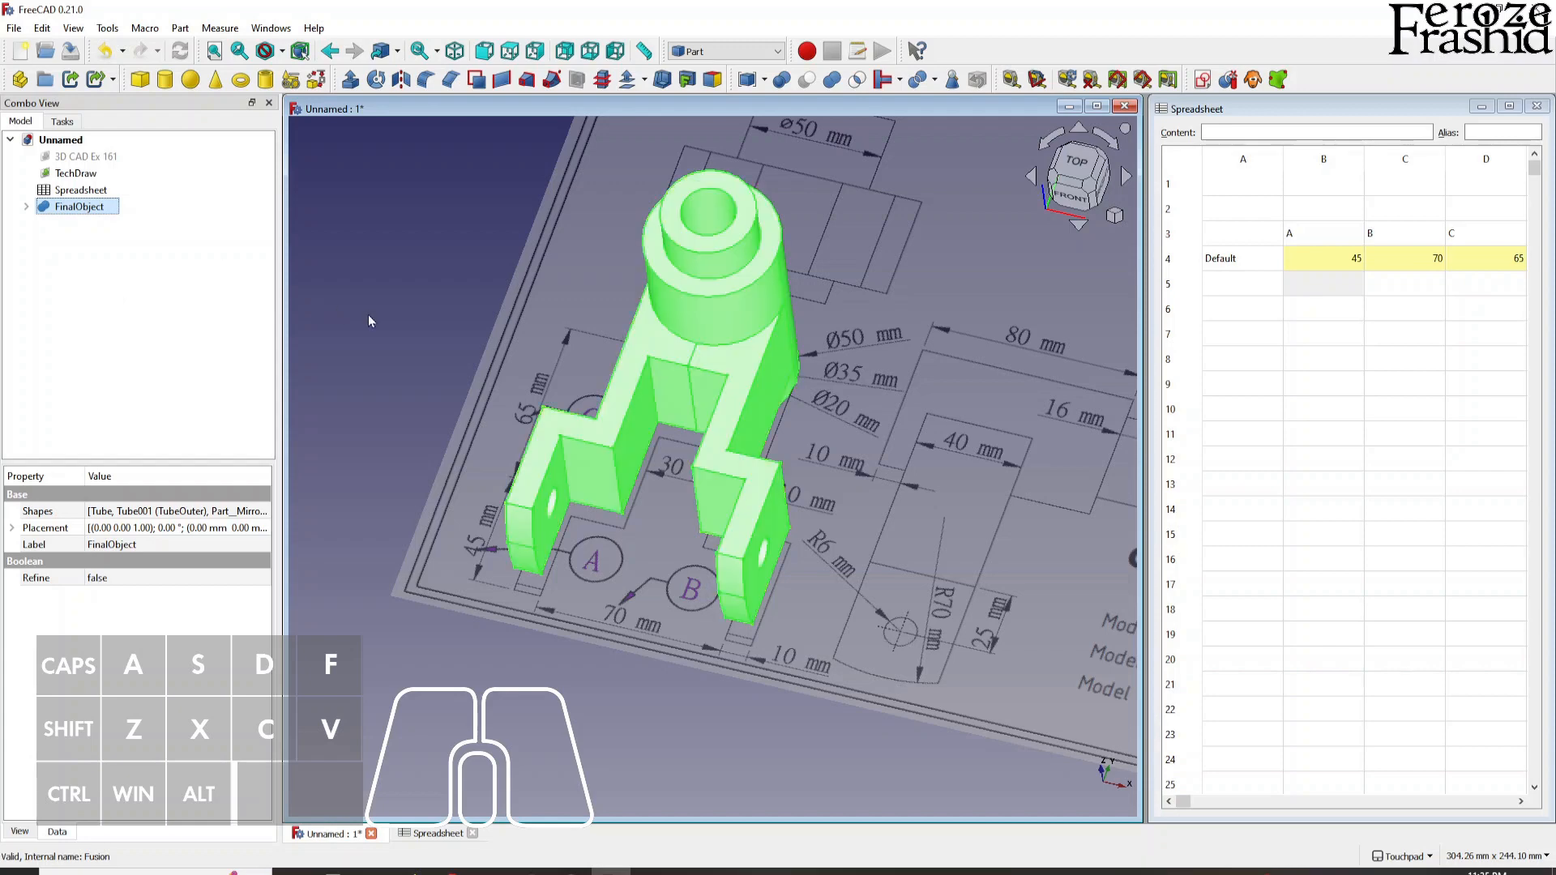
- Set FinalObject's Refine property to true to remove the seam lines between the fused parts
click(338, 307)
key(alt)
click(79, 207)
click(112, 578)
click(112, 580)
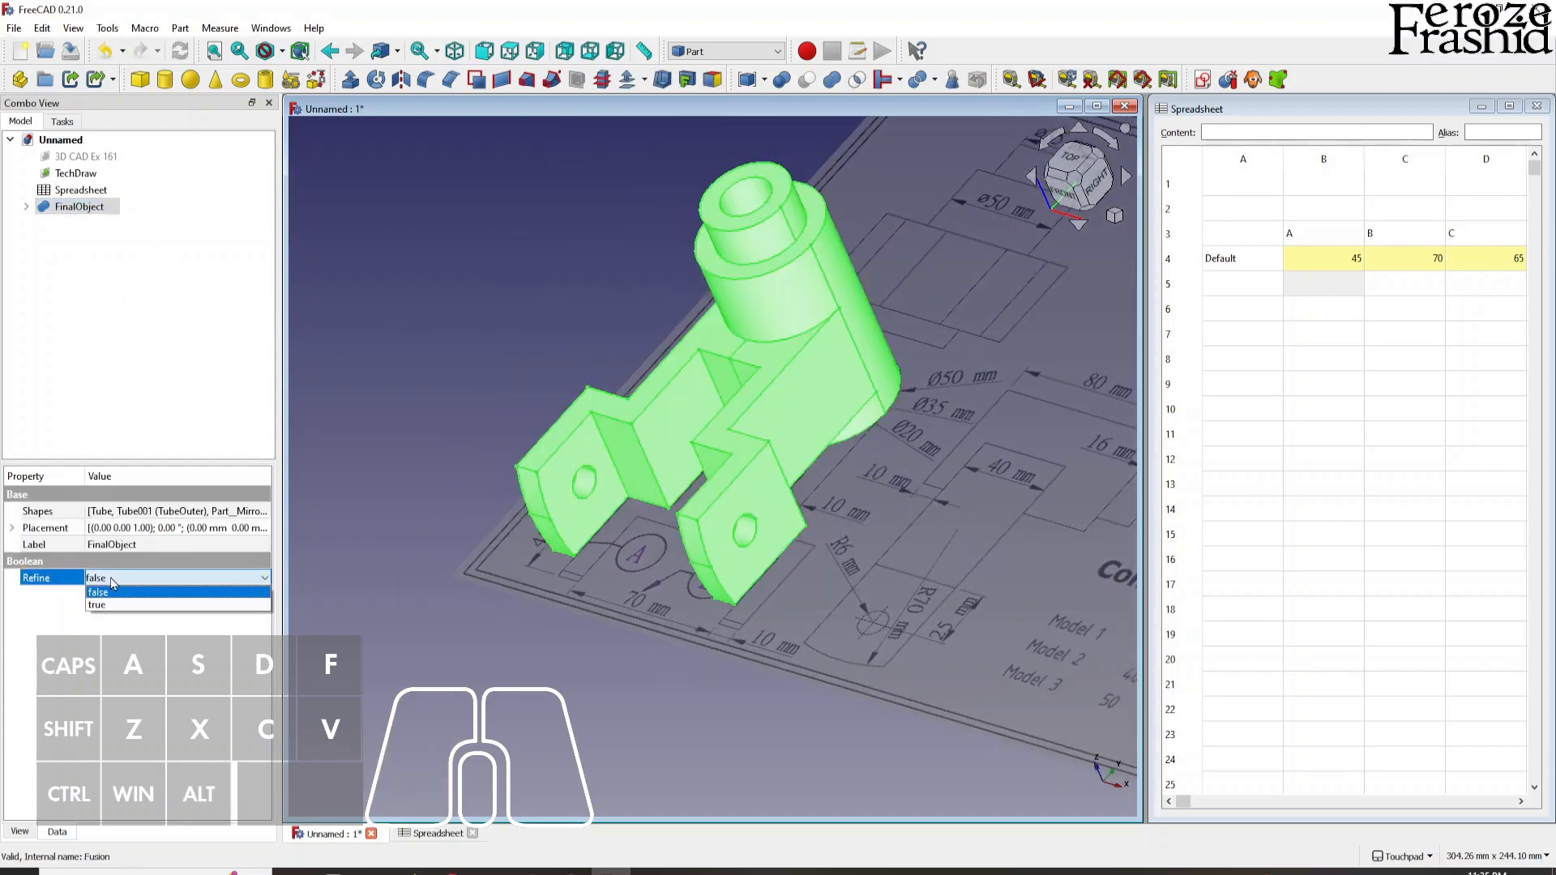
click(116, 604)
click(389, 558)
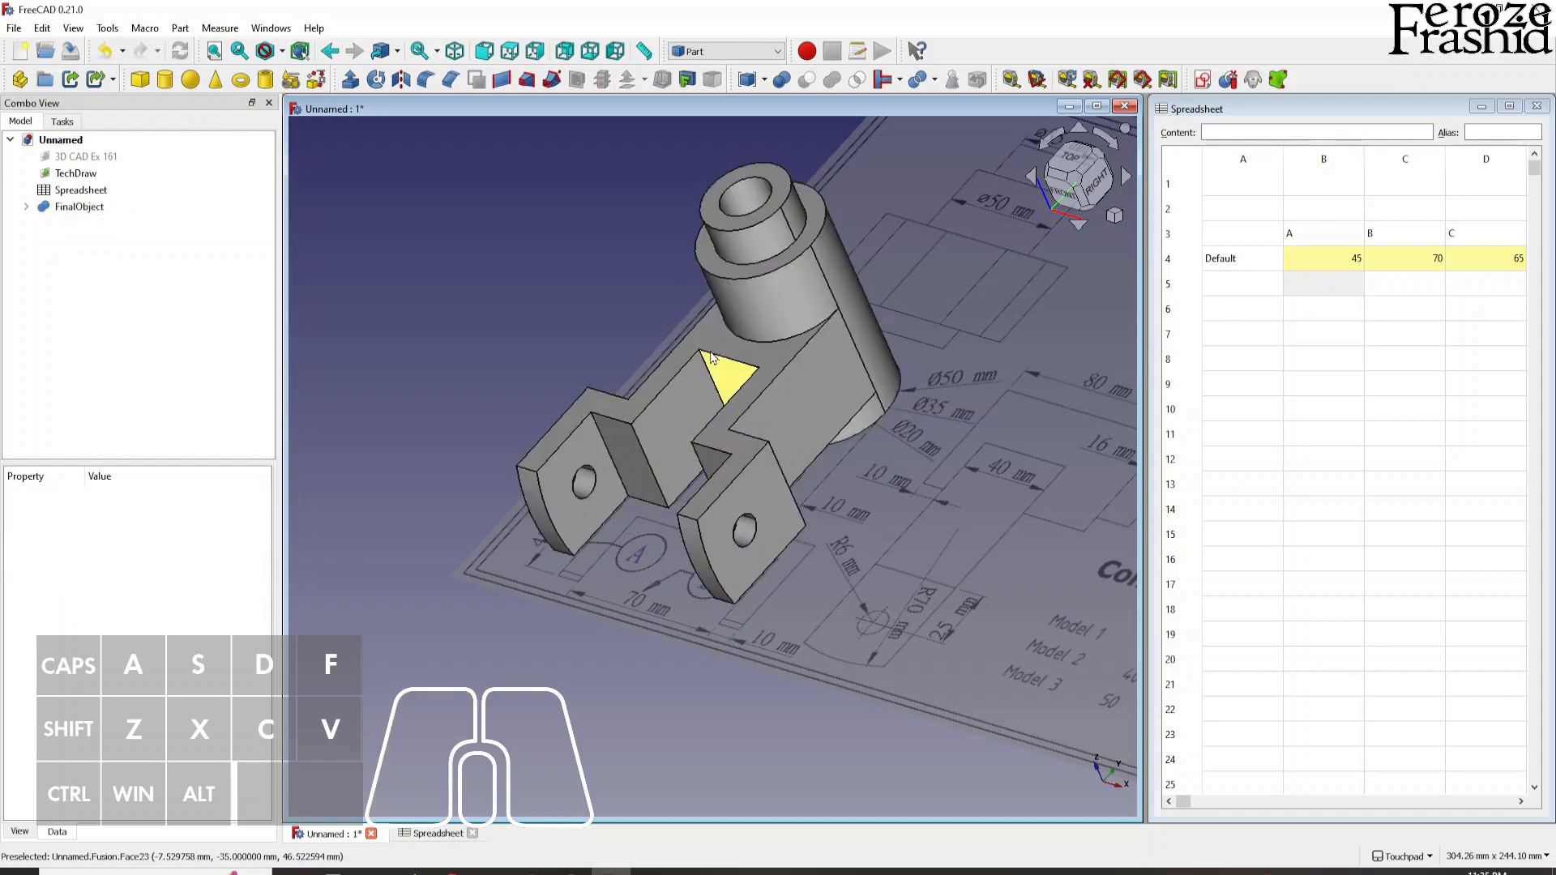
- Inspect the refined bracket and compare the drawing's Configuration Table with the A, B and C values in the spreadsheet's Default row
key(alt)
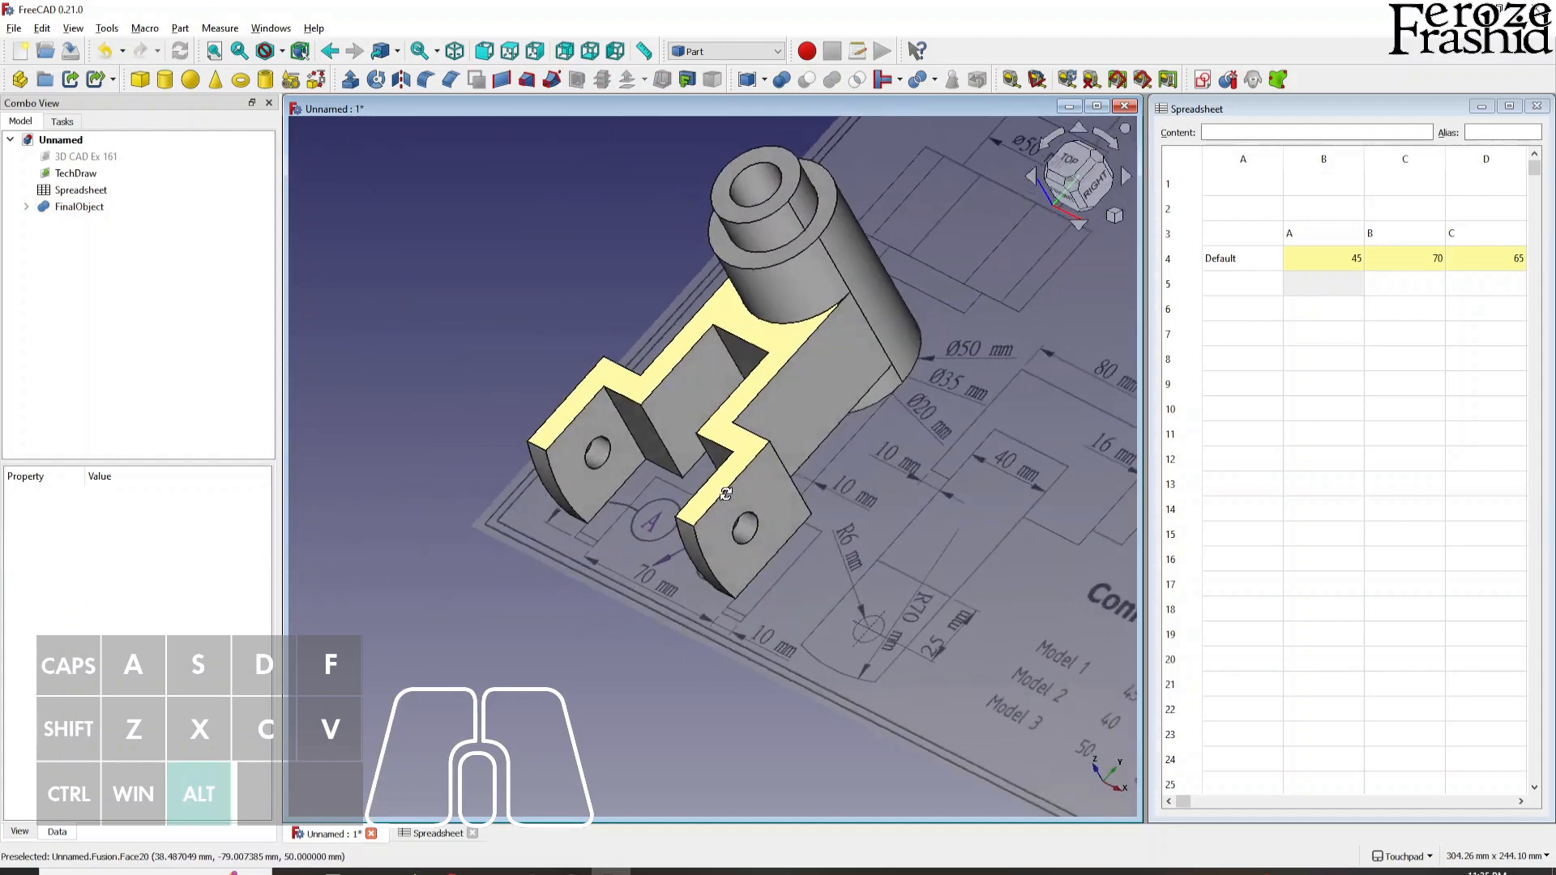
scroll(489, 524, down, 3)
scroll(580, 505, up, 3)
scroll(559, 585, down, 3)
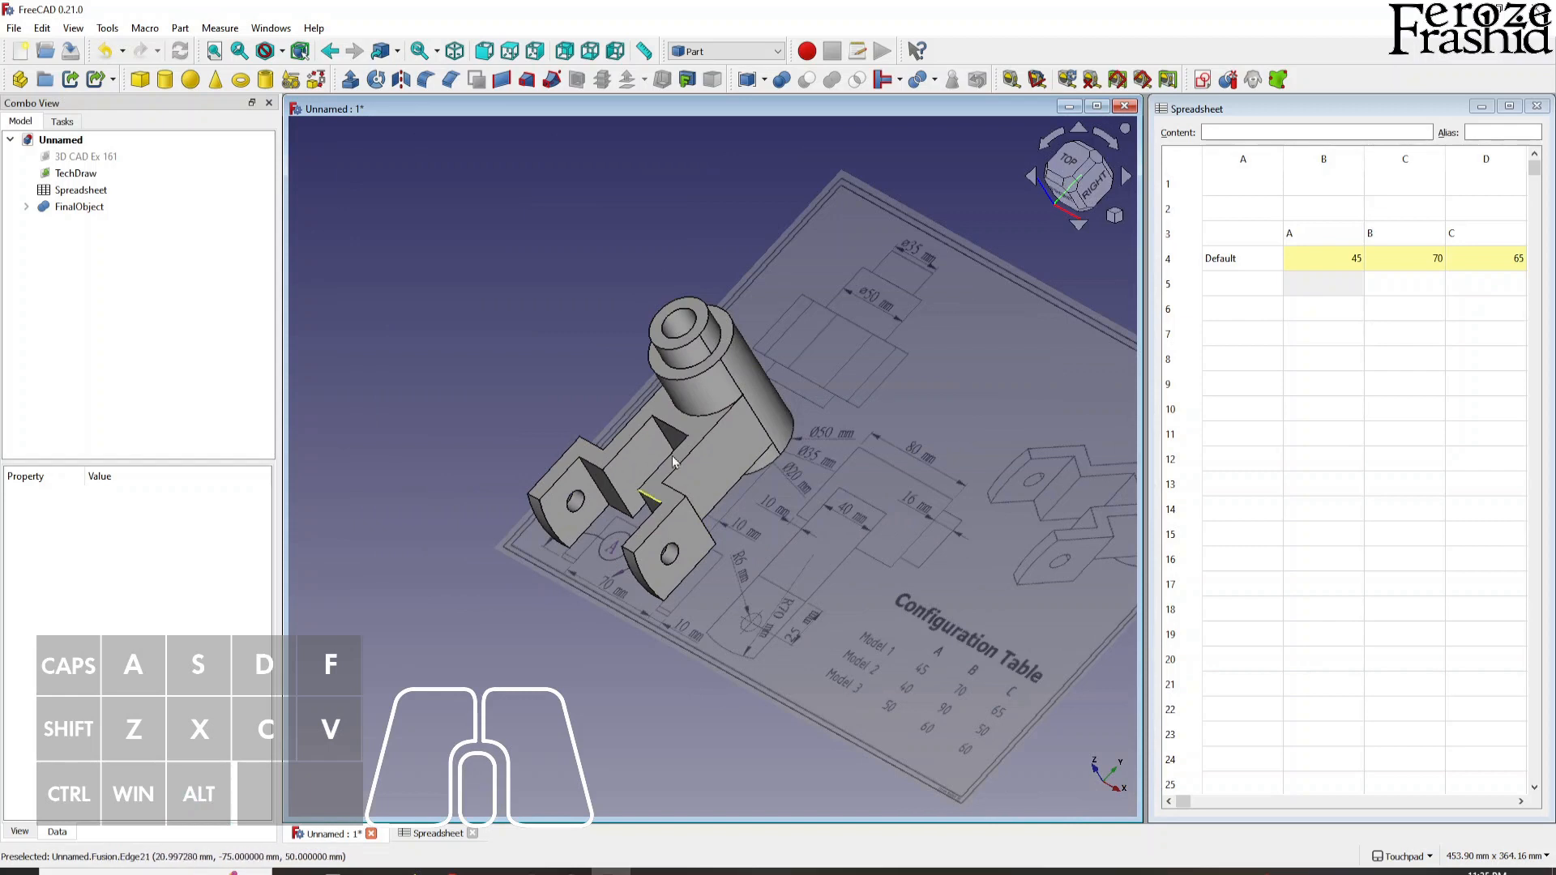
scroll(694, 355, up, 3)
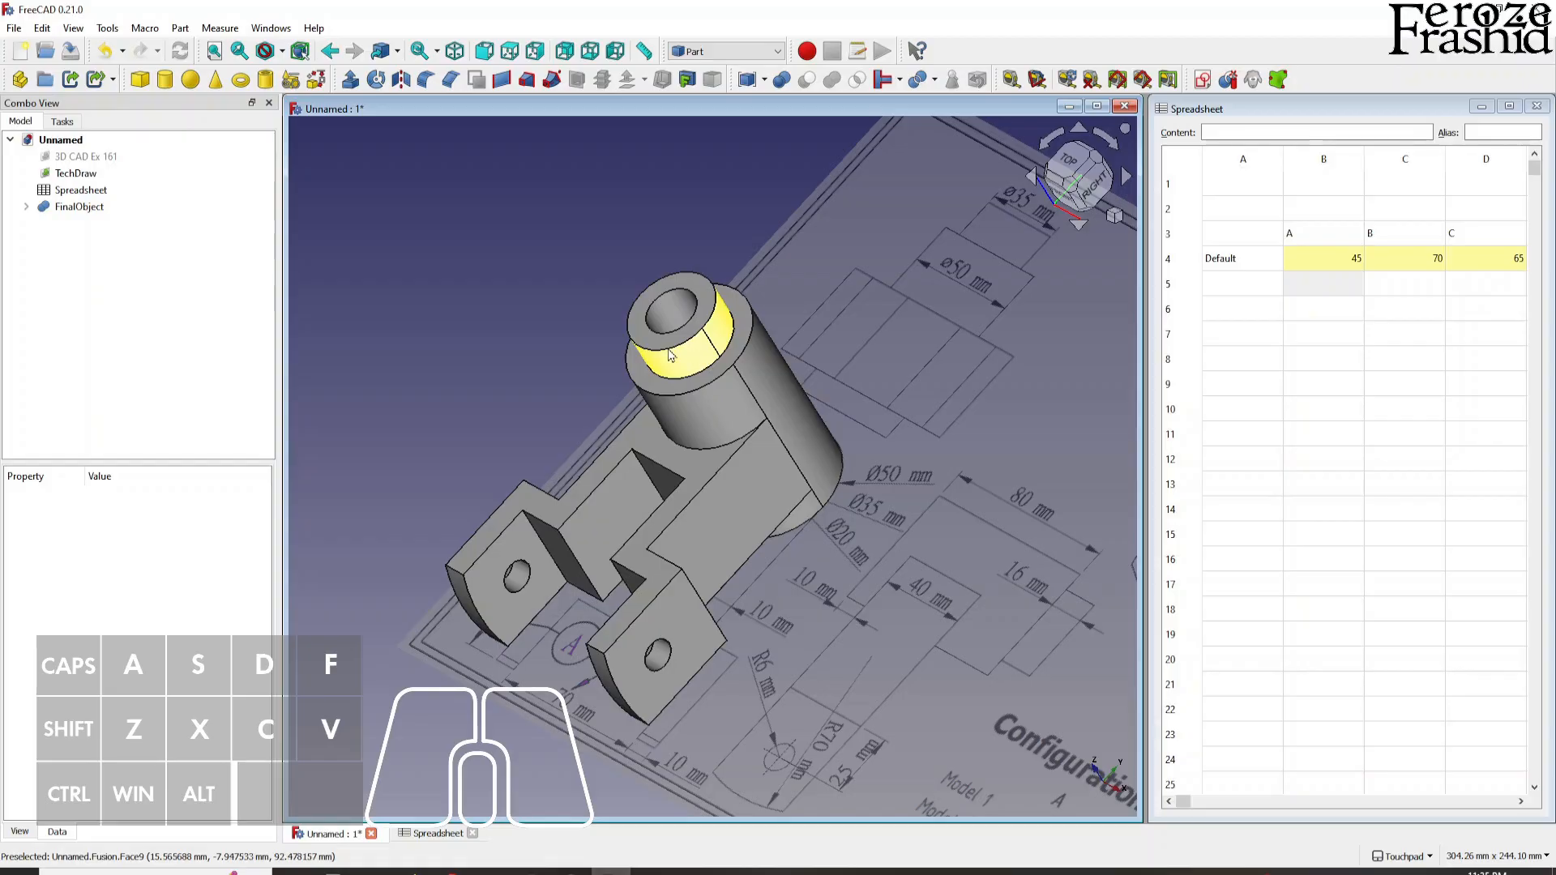
key(shift)
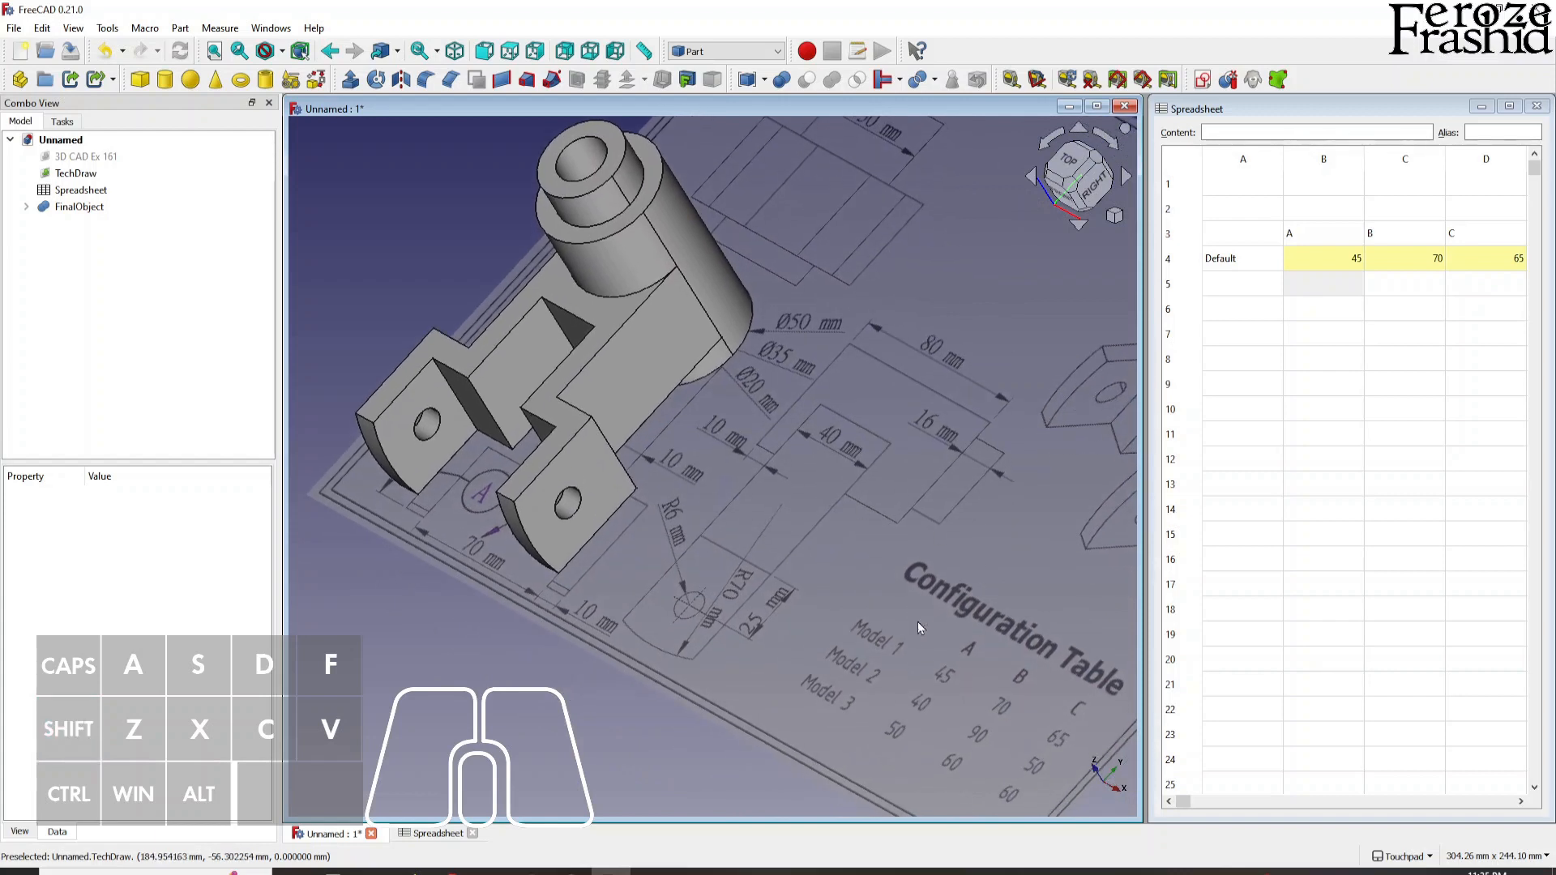
key(shift)
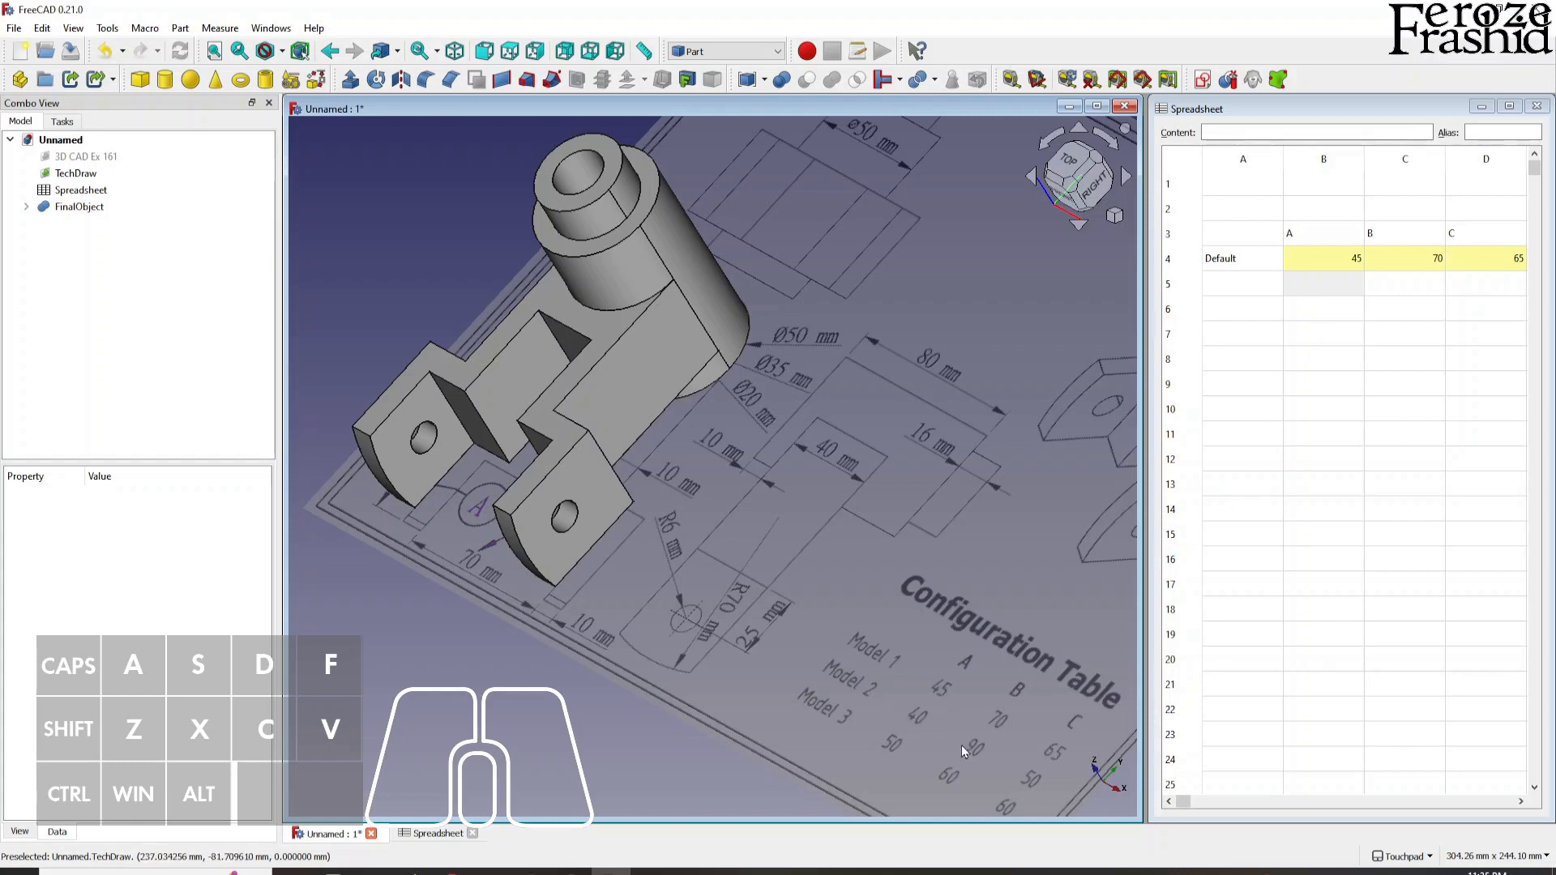
click(1337, 269)
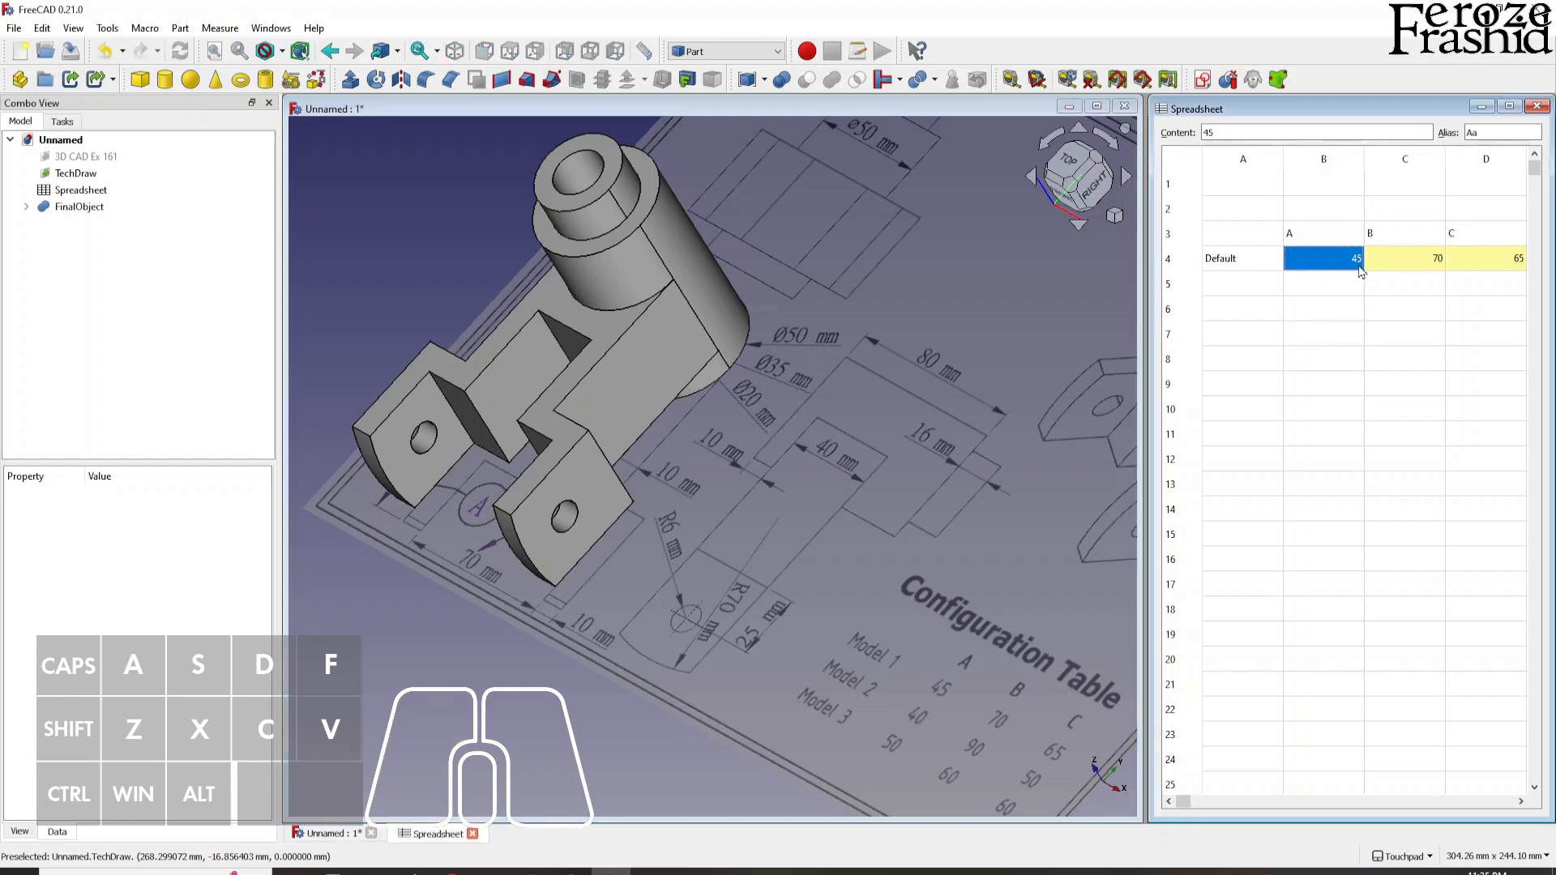
click(1402, 269)
click(1466, 268)
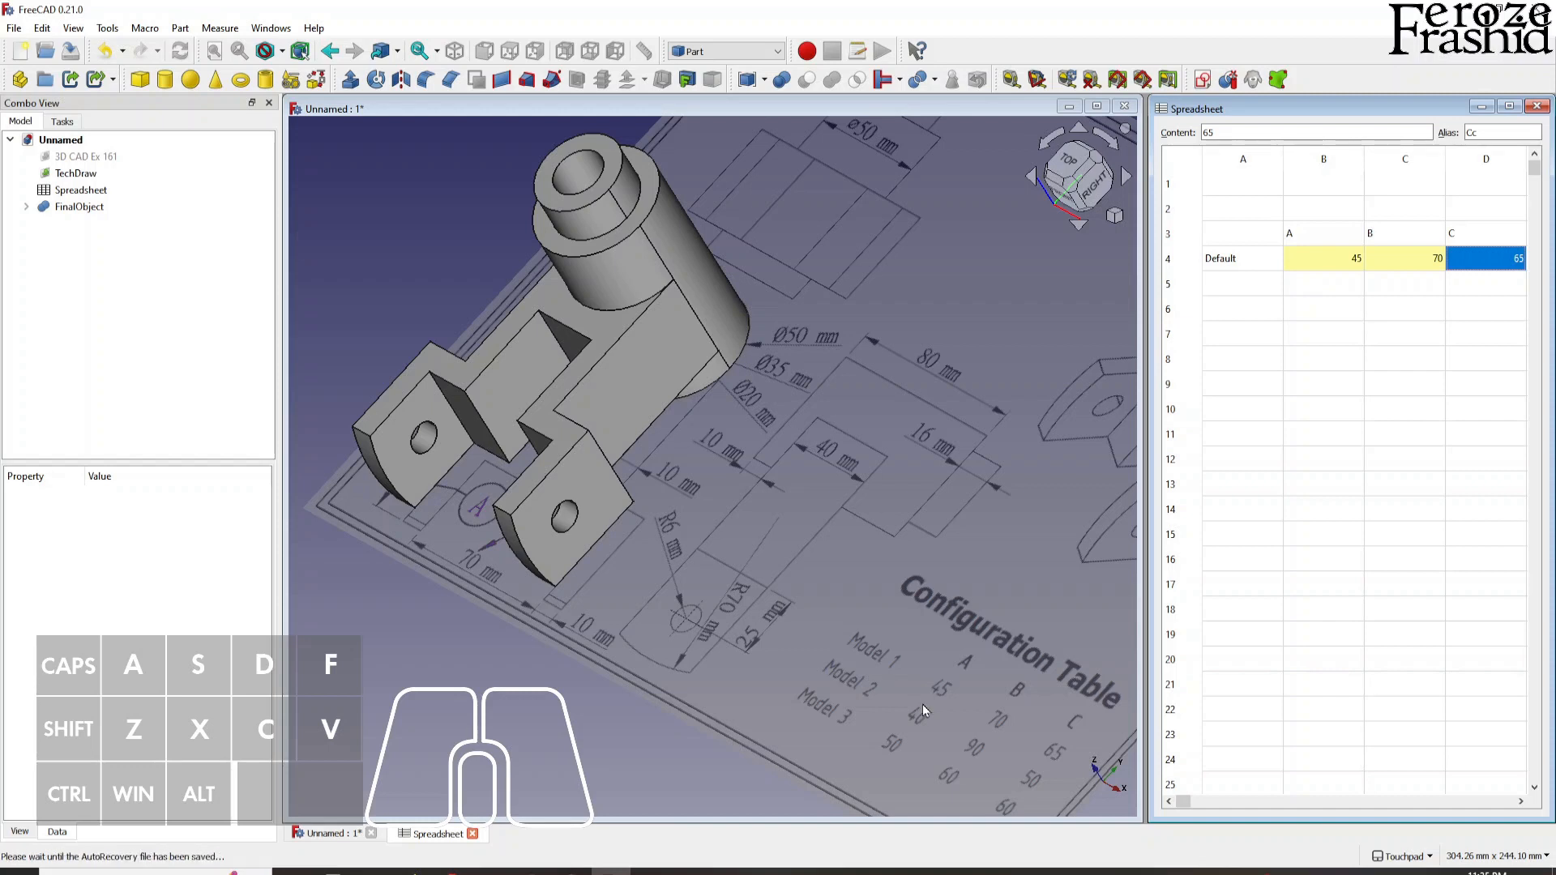
click(1238, 409)
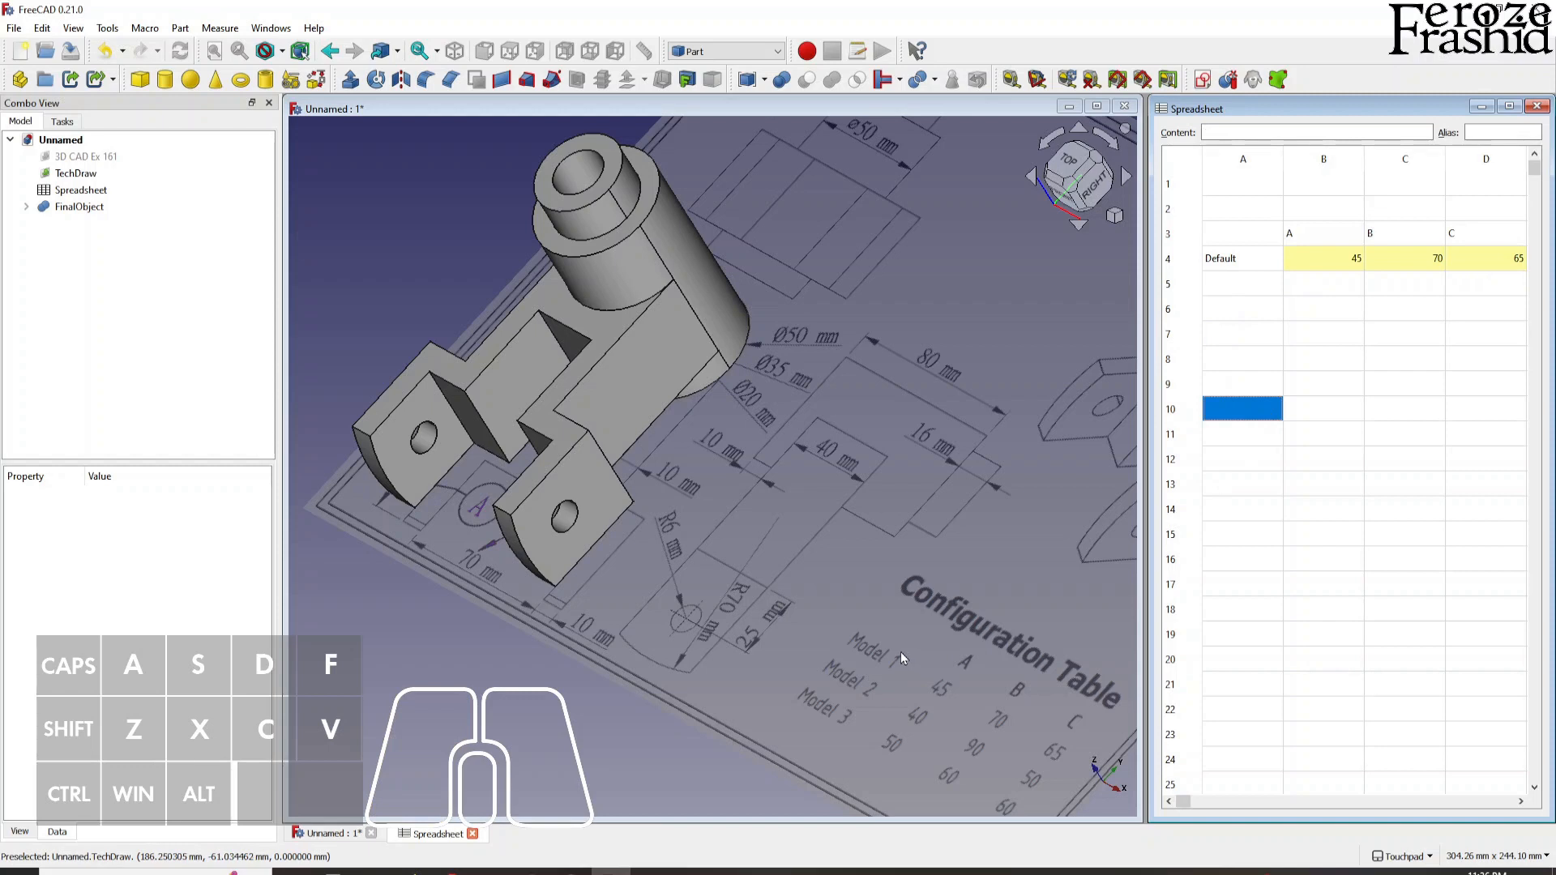
- Label the three spreadsheet rows below Default as Model 1, Model 2 and Model 3
click(1242, 286)
text(Model 1)
key(Return)
text(Model 2)
key(Return)
text(Model 3)
key(Return)
- Enter the dimension A values 45, 40 and 50 for Model 1, Model 2 and Model 3
key(Up)
key(Up)
key(Up)
key(Right)
text(45)
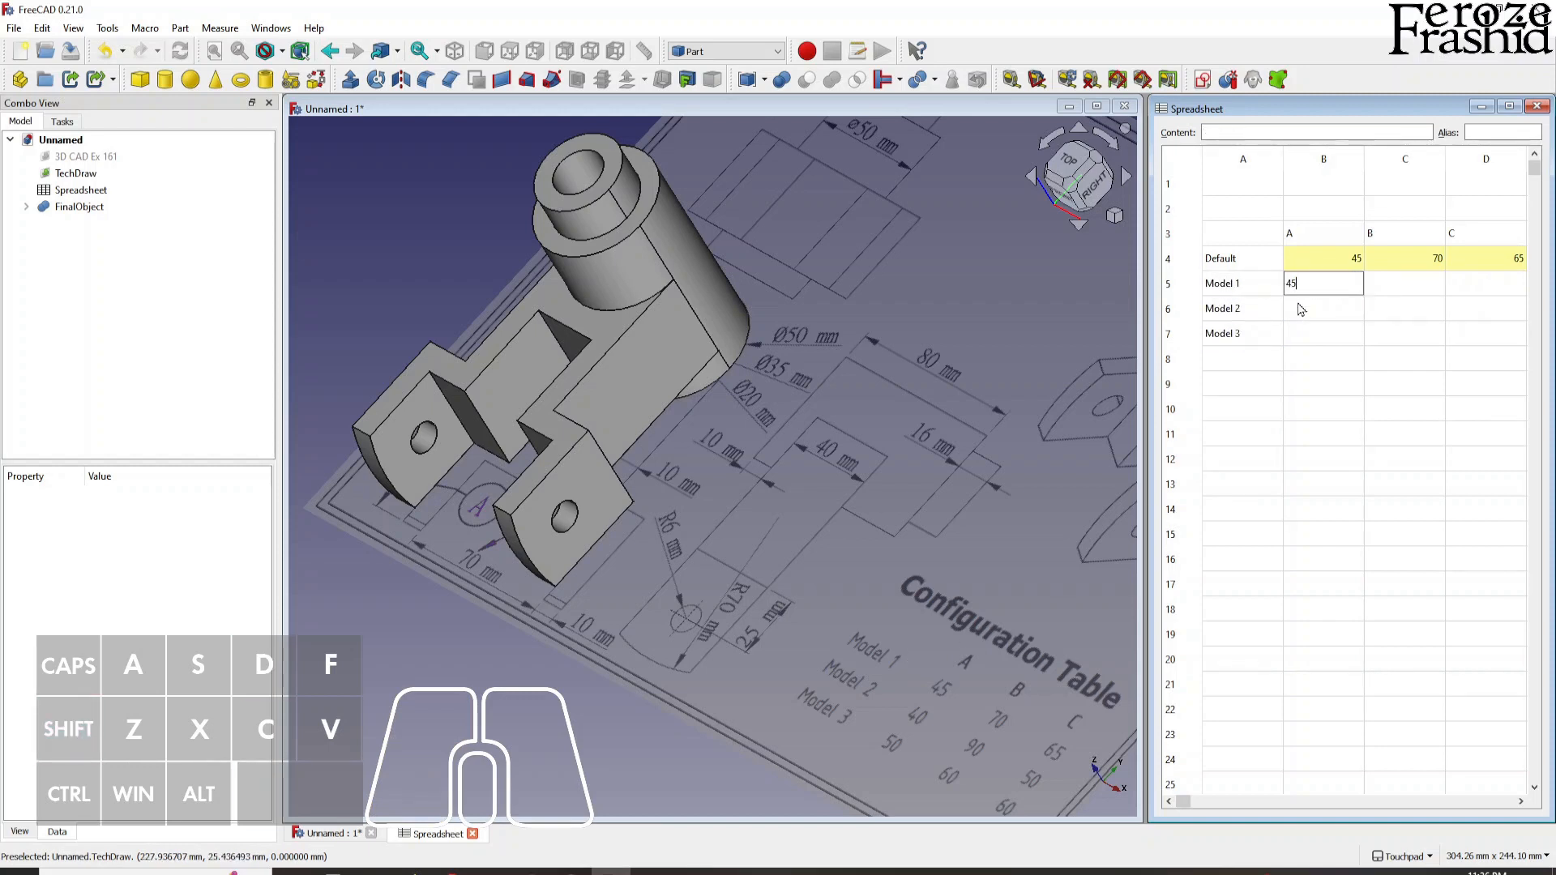
key(Return)
text(40)
key(Return)
text(50)
key(Return)
- Enter the dimension B values 70, 90 and 60 for Model 1, Model 2 and Model 3
key(Up)
key(Up)
key(Up)
key(Right)
text(70)
key(Return)
text(90)
key(Return)
text(60)
key(Return)
- Enter the dimension C values 65, 50 and 60 for Model 1, Model 2 and Model 3
key(Up)
key(Up)
key(Up)
key(Right)
text(6550)
key(Return)
text(60)
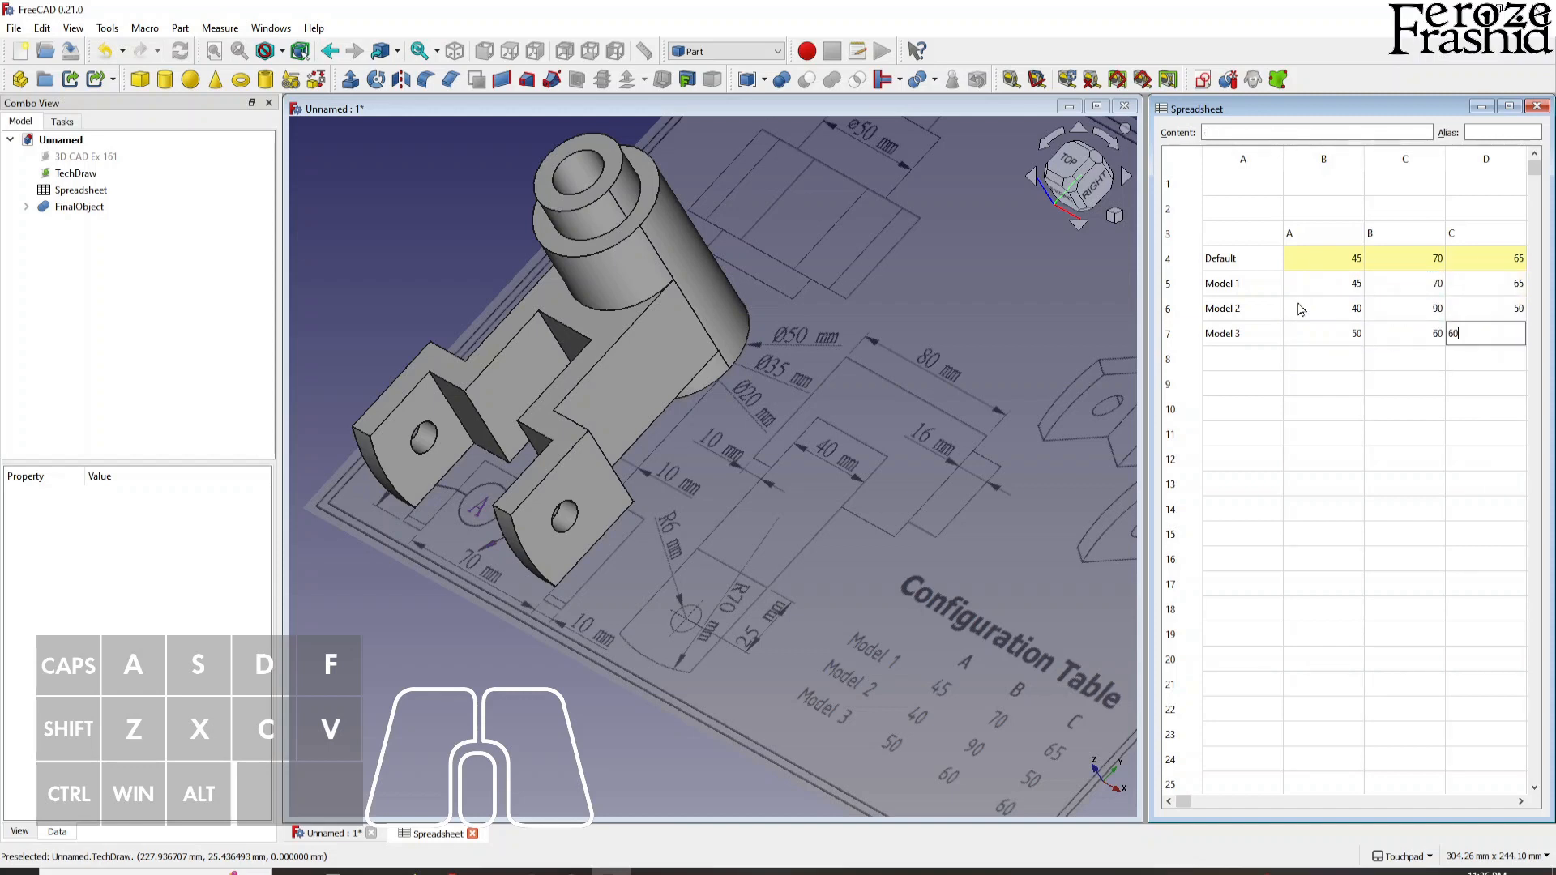
key(Return)
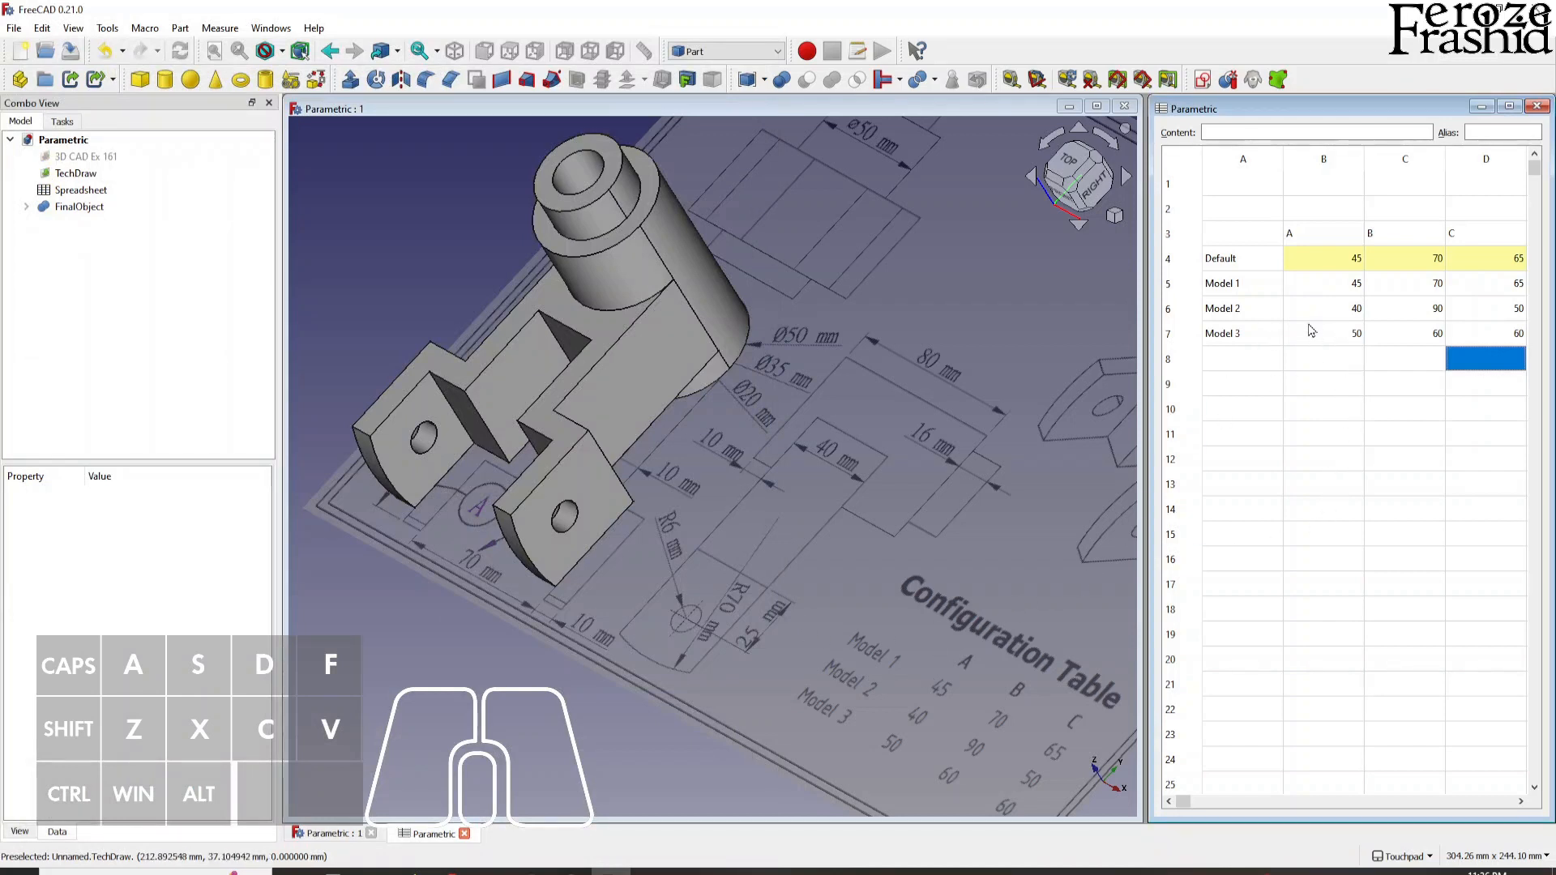
- Review the Default and Model 1 to Model 3 rows together with the Spreadsheet object's properties
drag(1251, 290, 1464, 336)
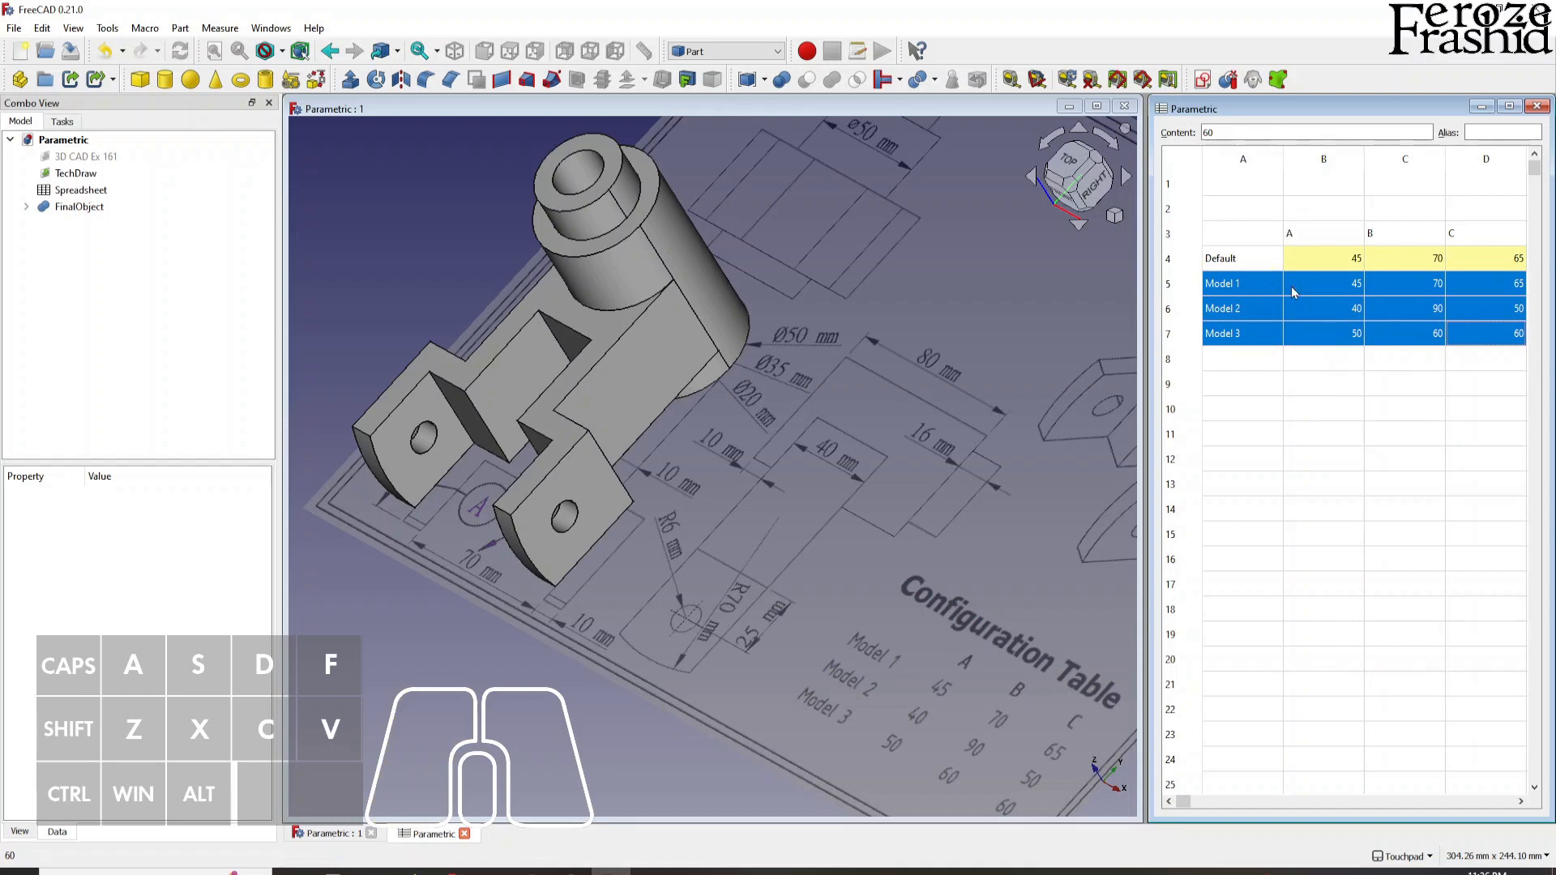
click(1363, 439)
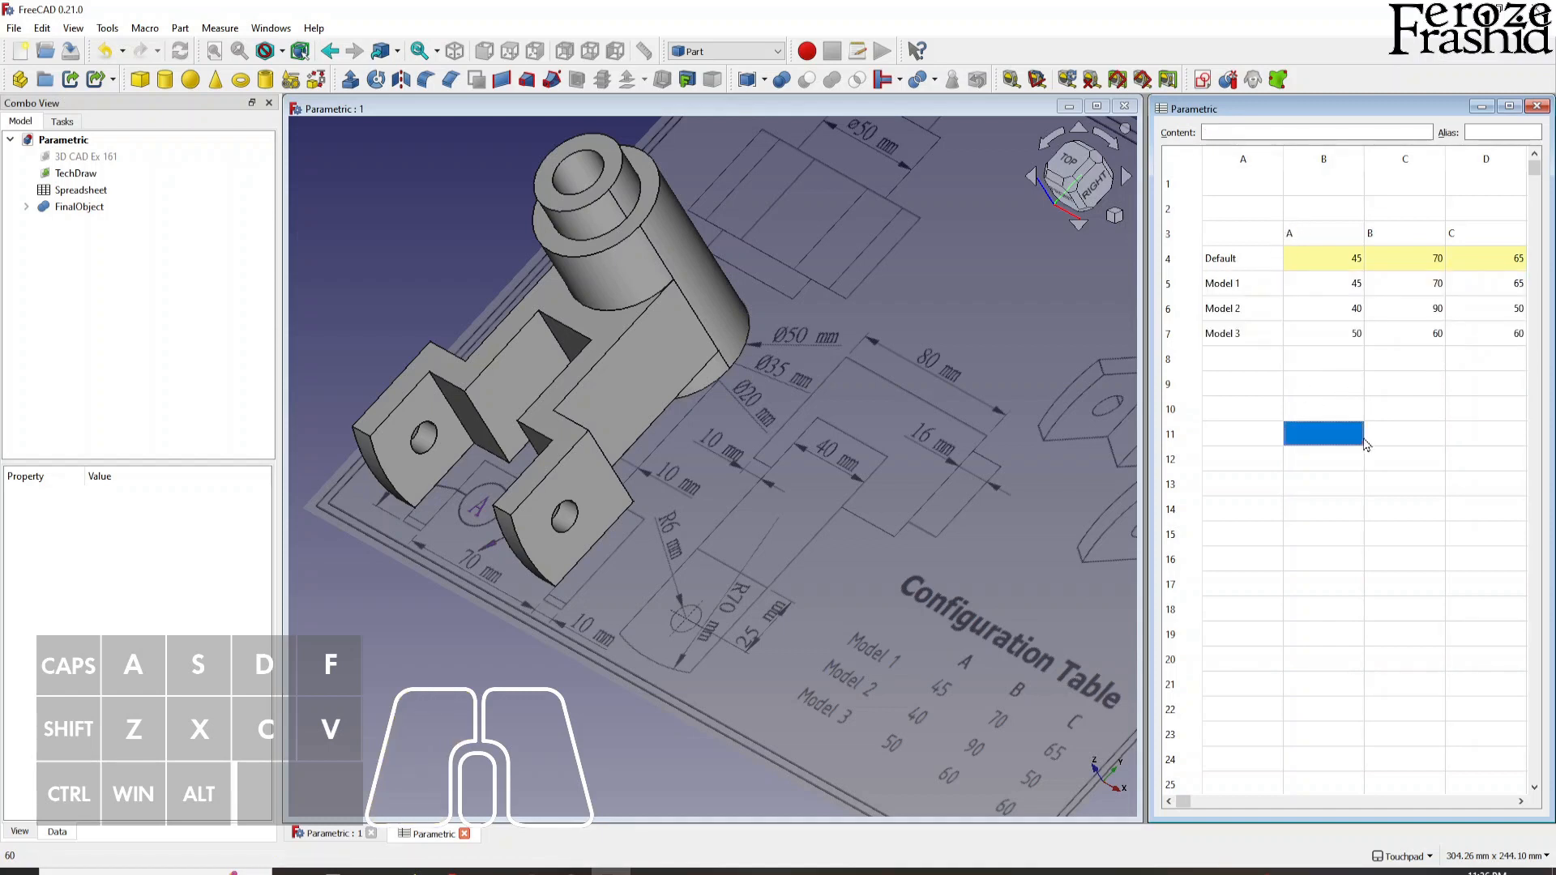
click(101, 192)
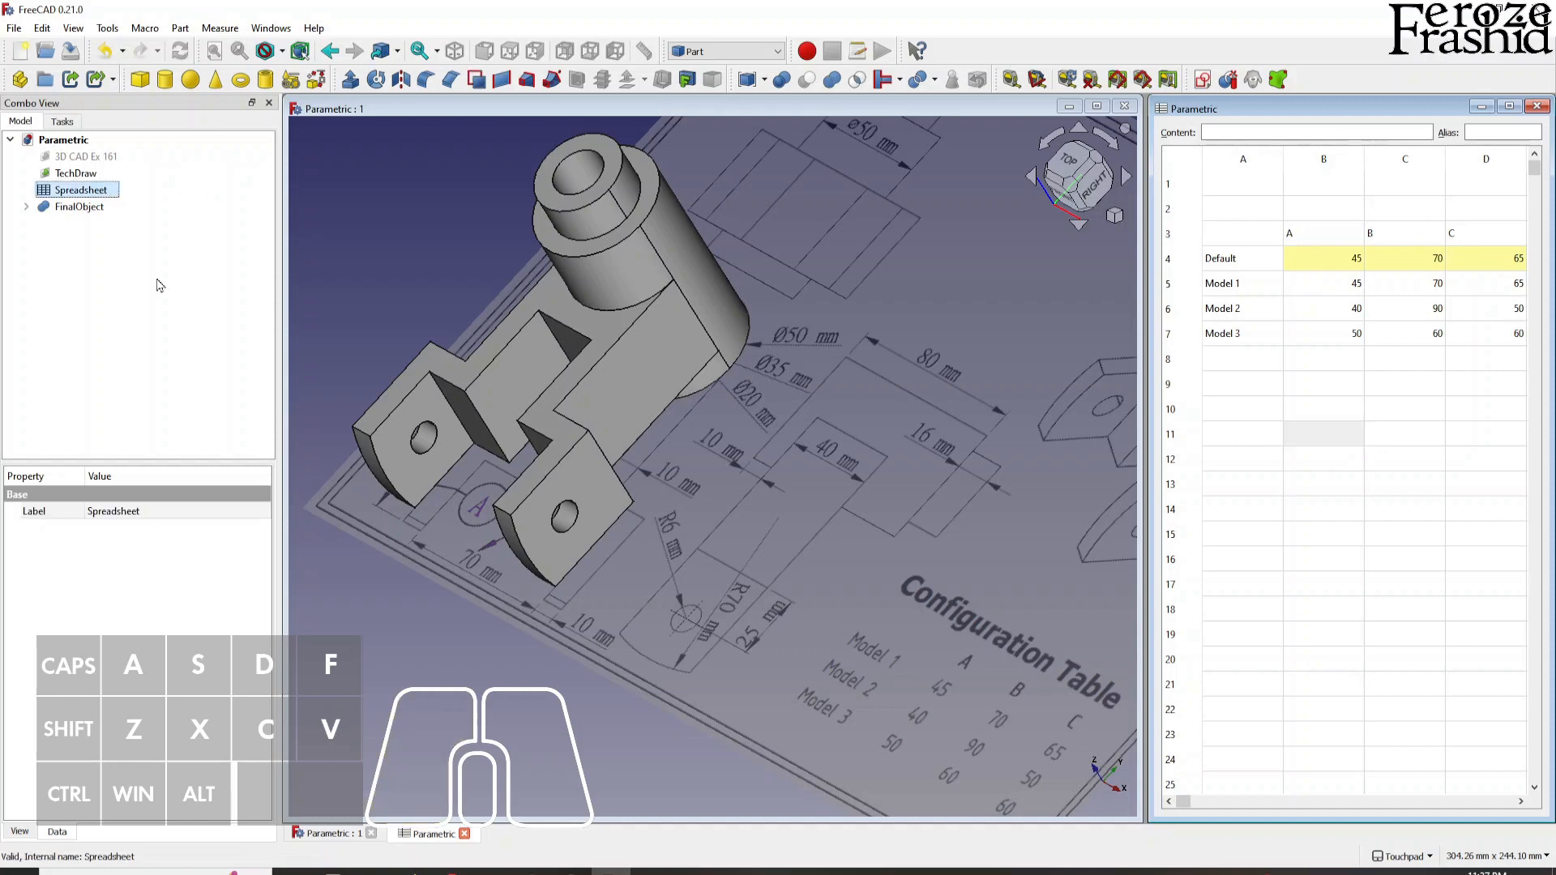
drag(280, 573, 264, 574)
click(25, 497)
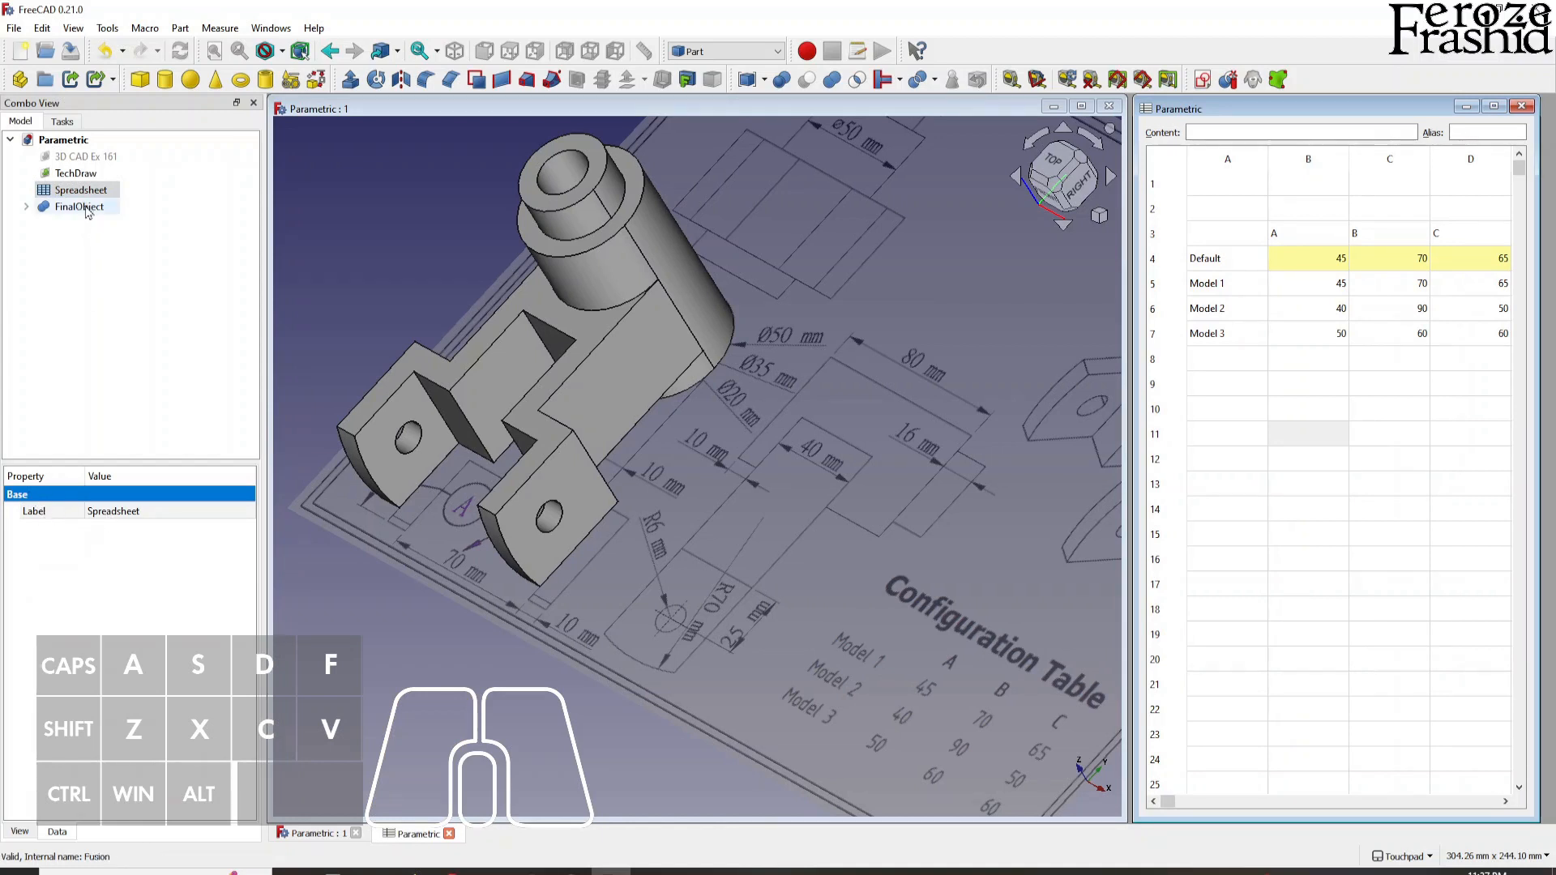
click(1332, 559)
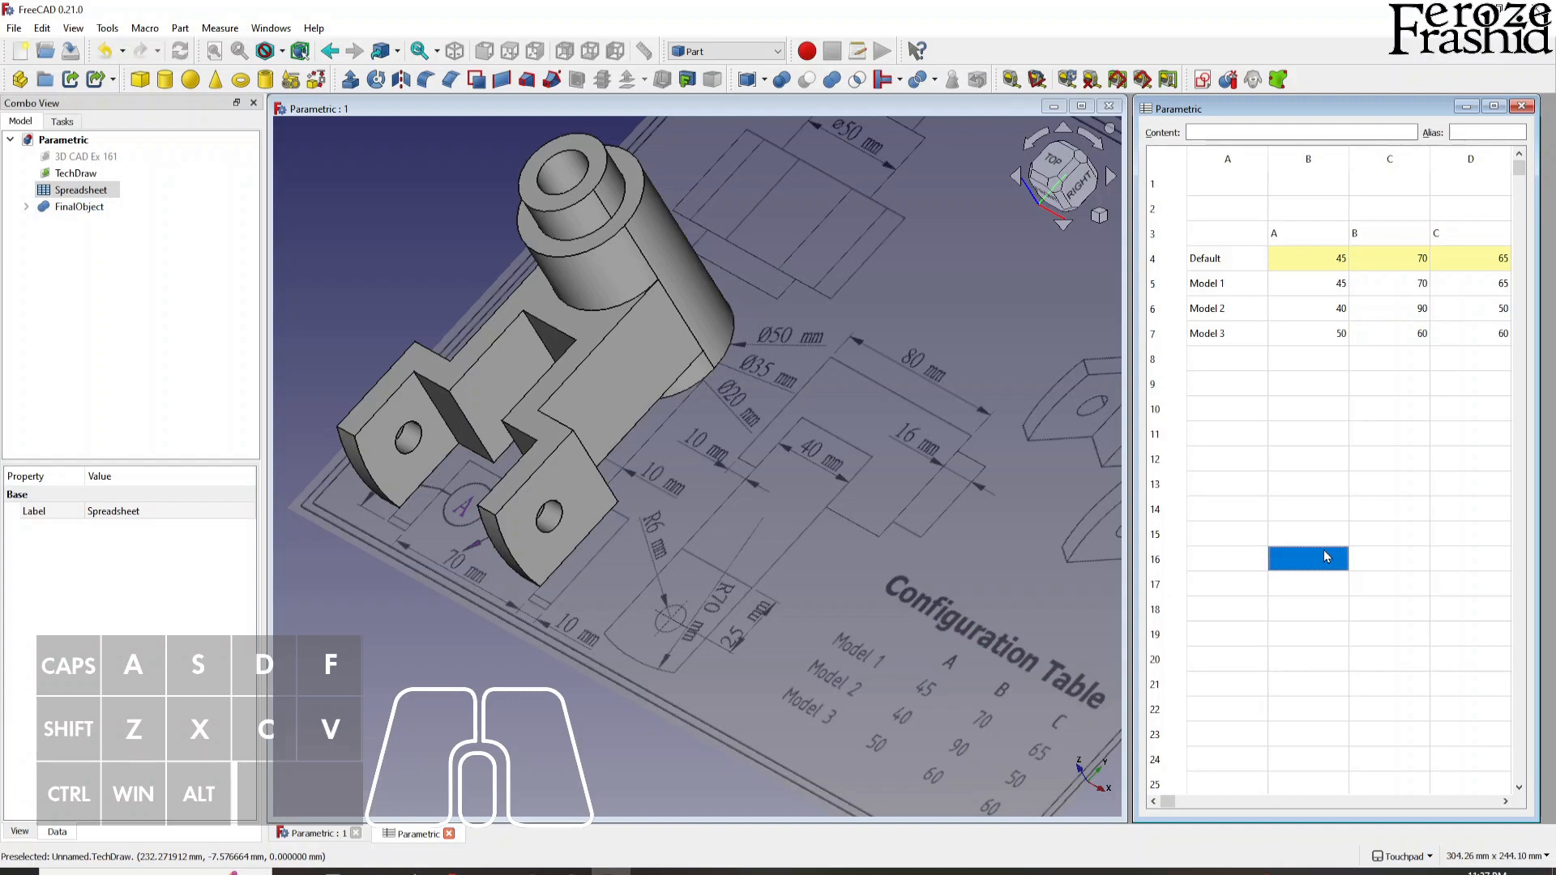
click(1242, 270)
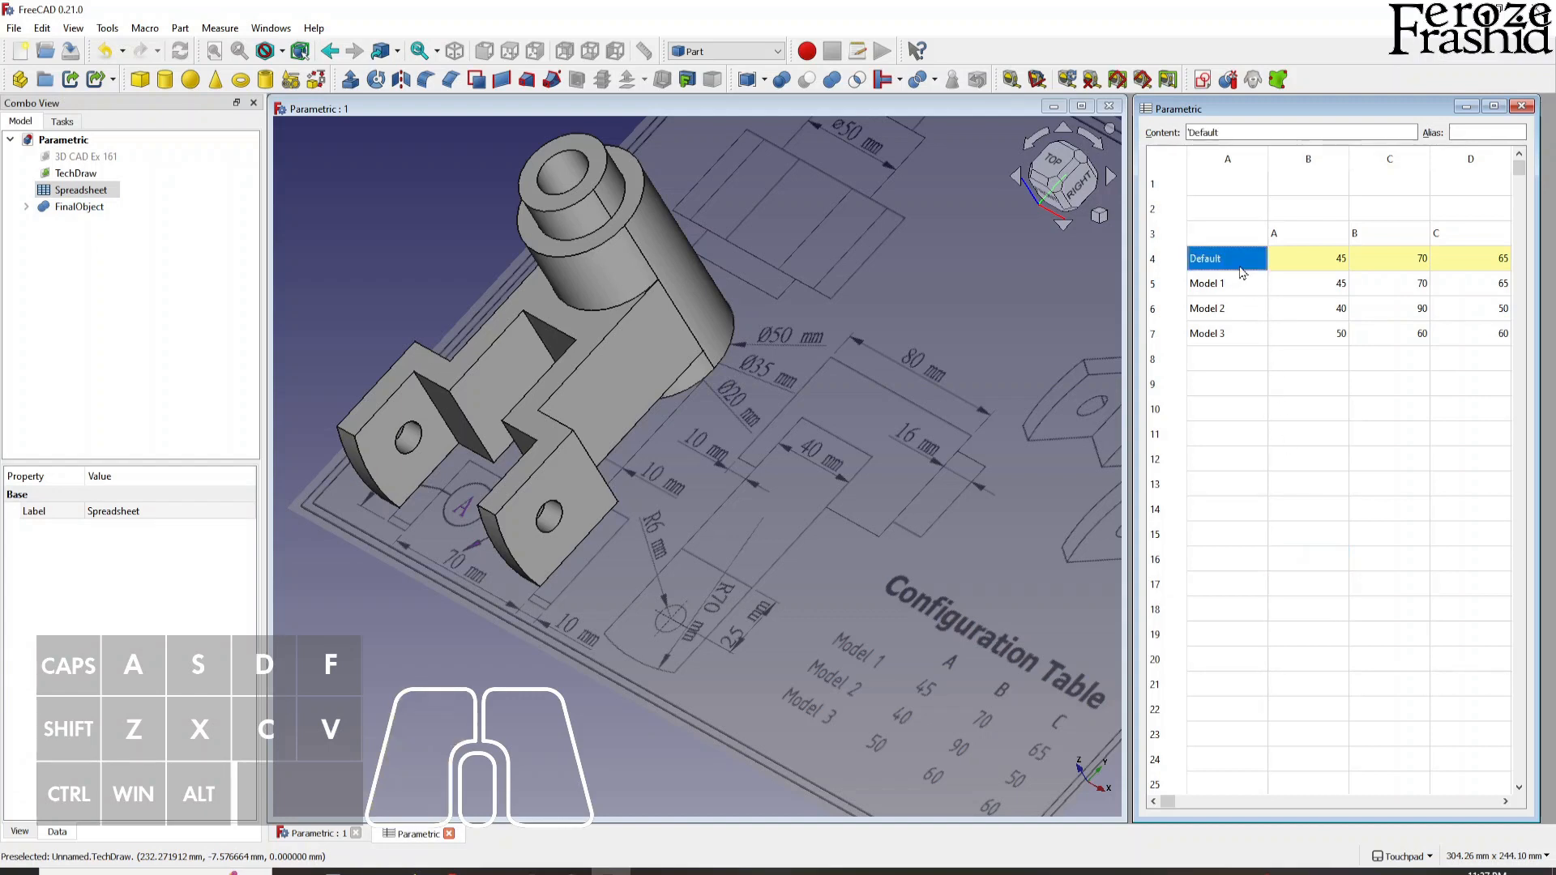
- Open the configuration table setup for the Default cell A4 of the dimension spreadsheet
click(1302, 409)
drag(1302, 267, 1459, 266)
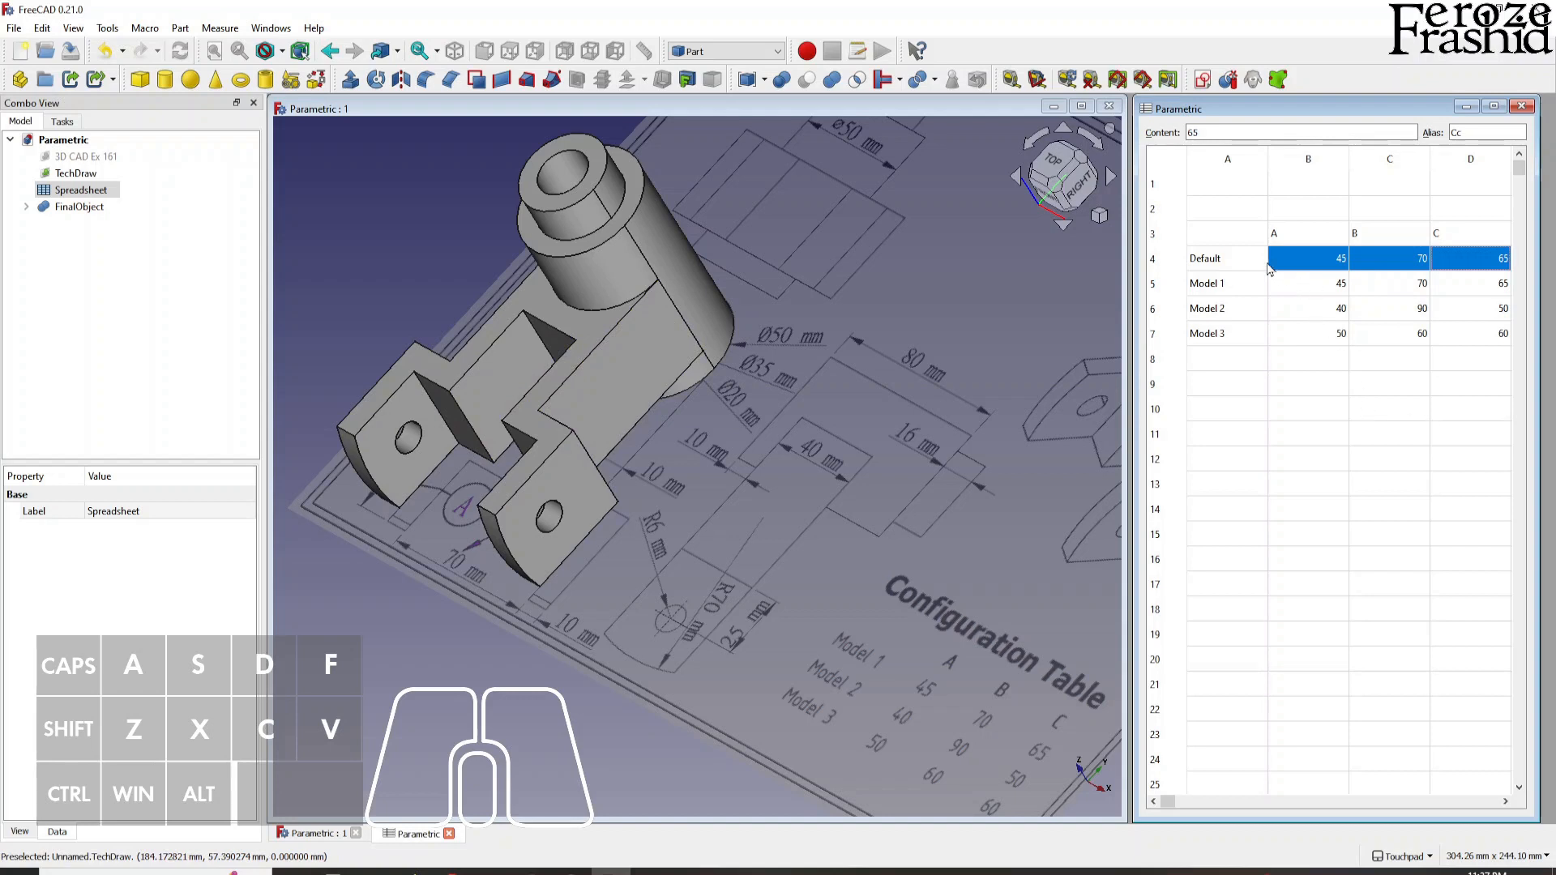
click(1233, 264)
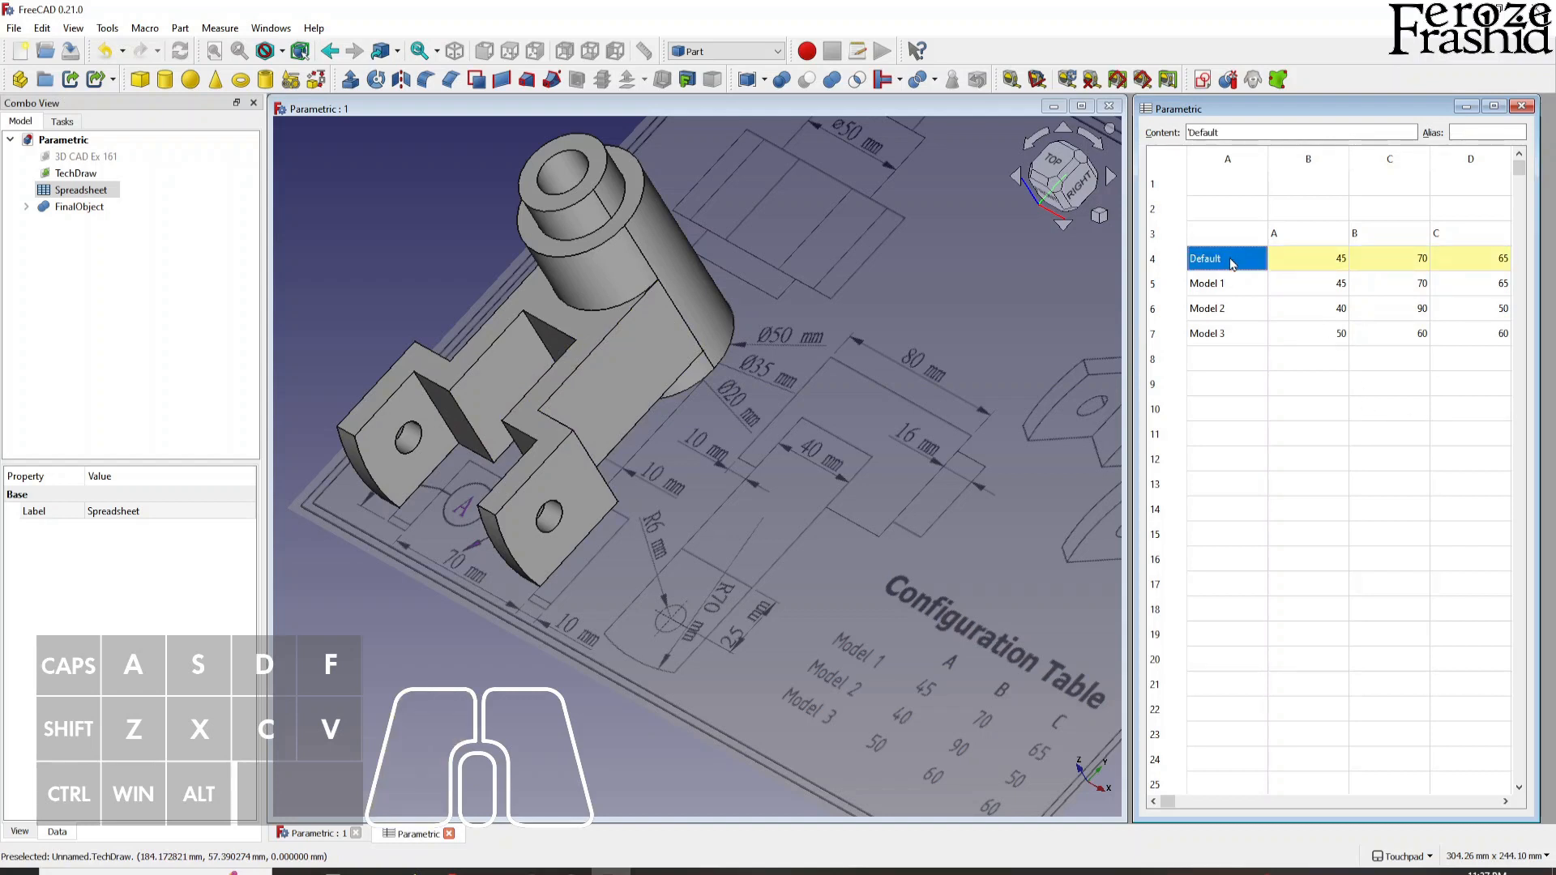
right_click(1230, 260)
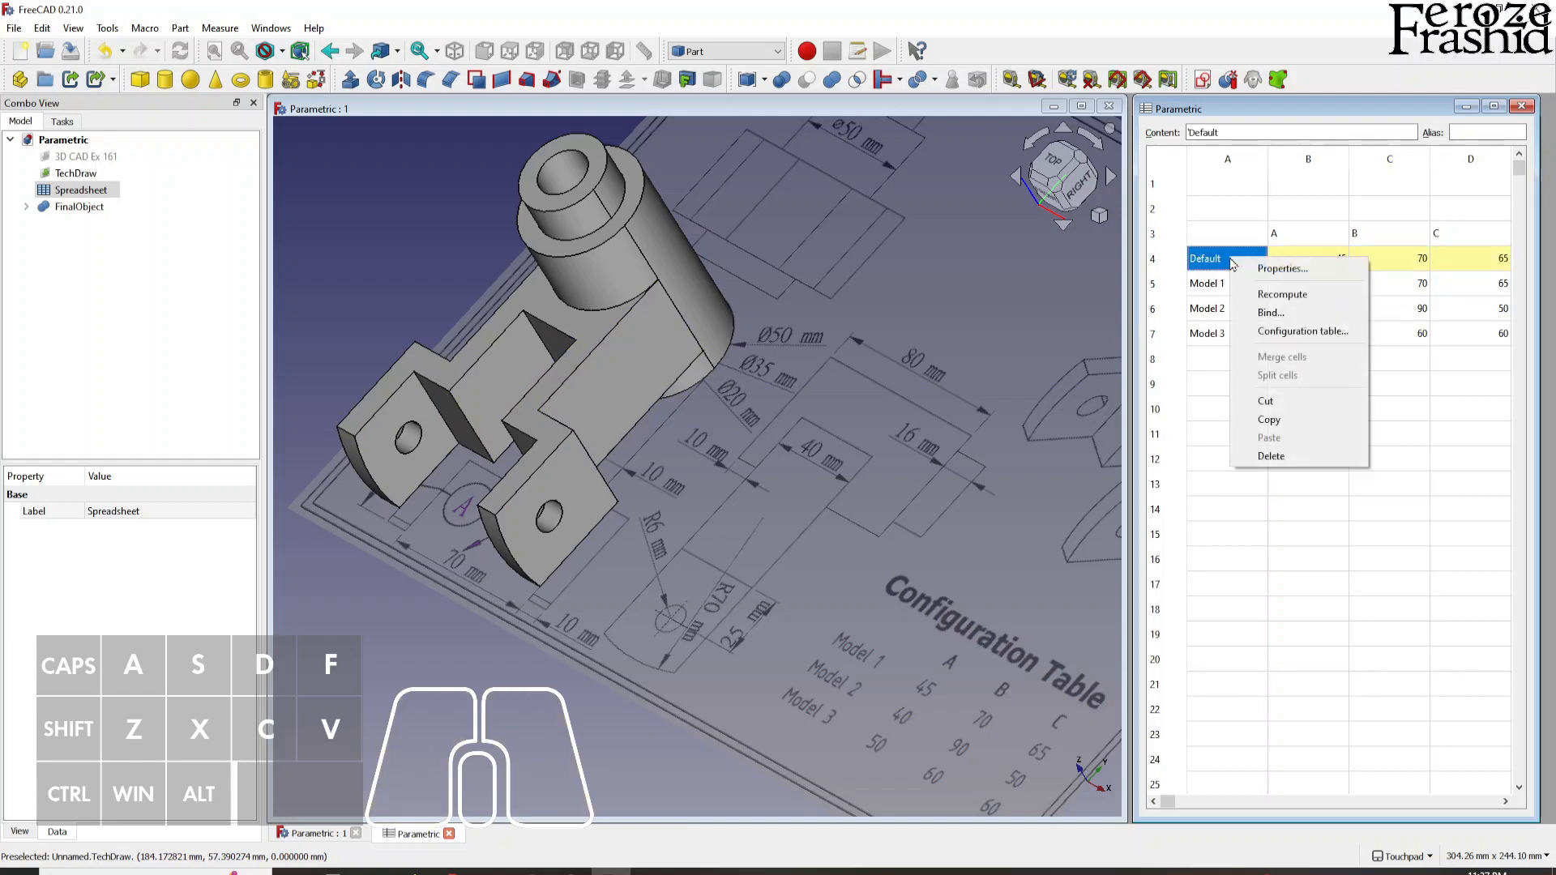
click(1270, 334)
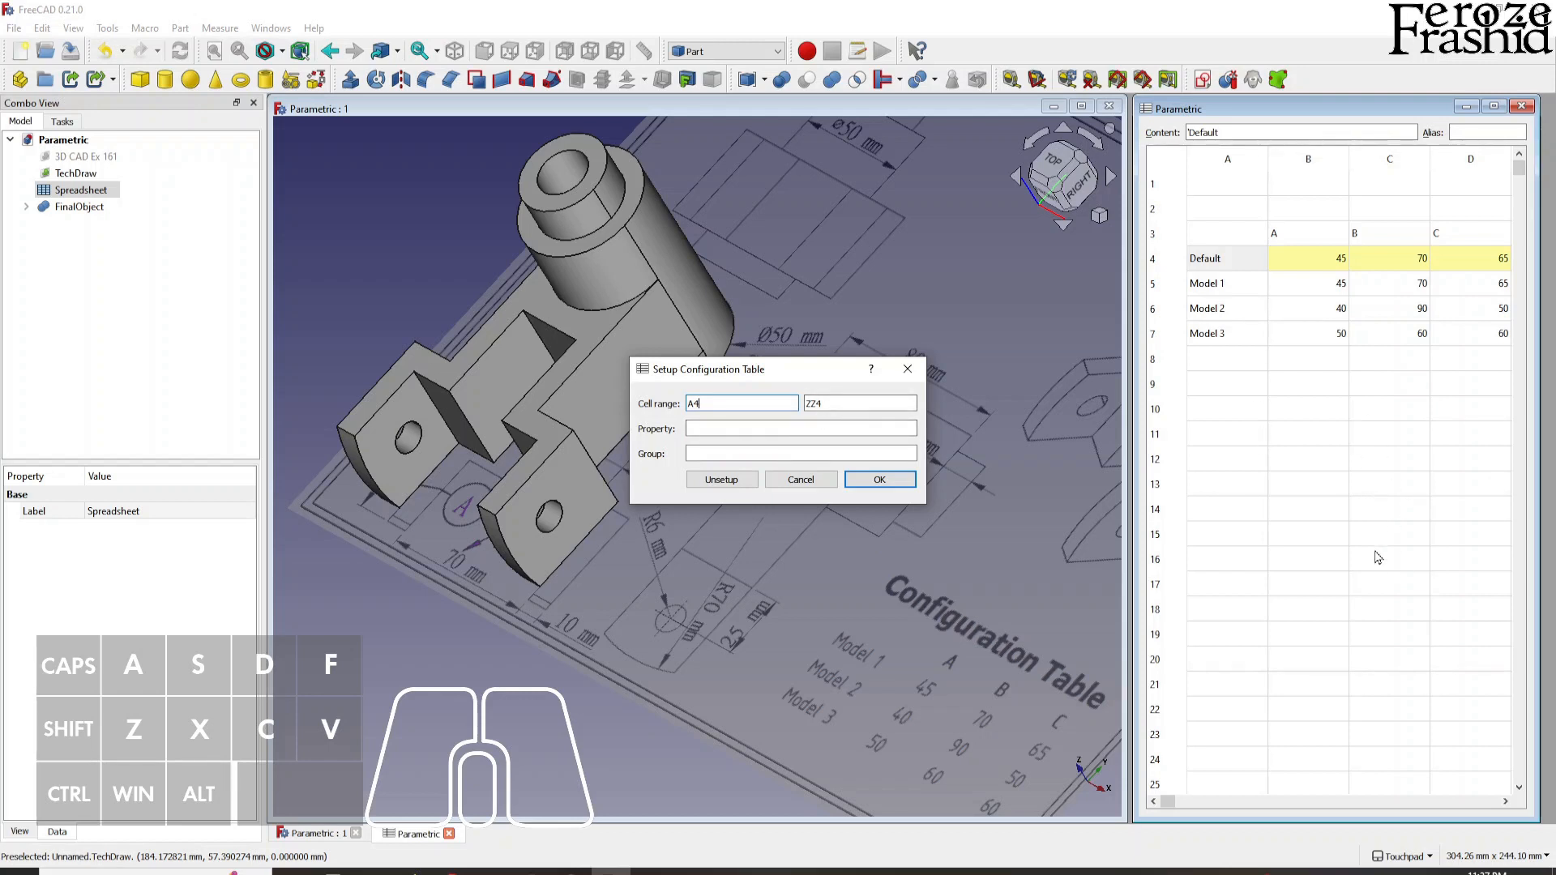
- Name the configuration table's property Parameters
click(699, 430)
text(Model)
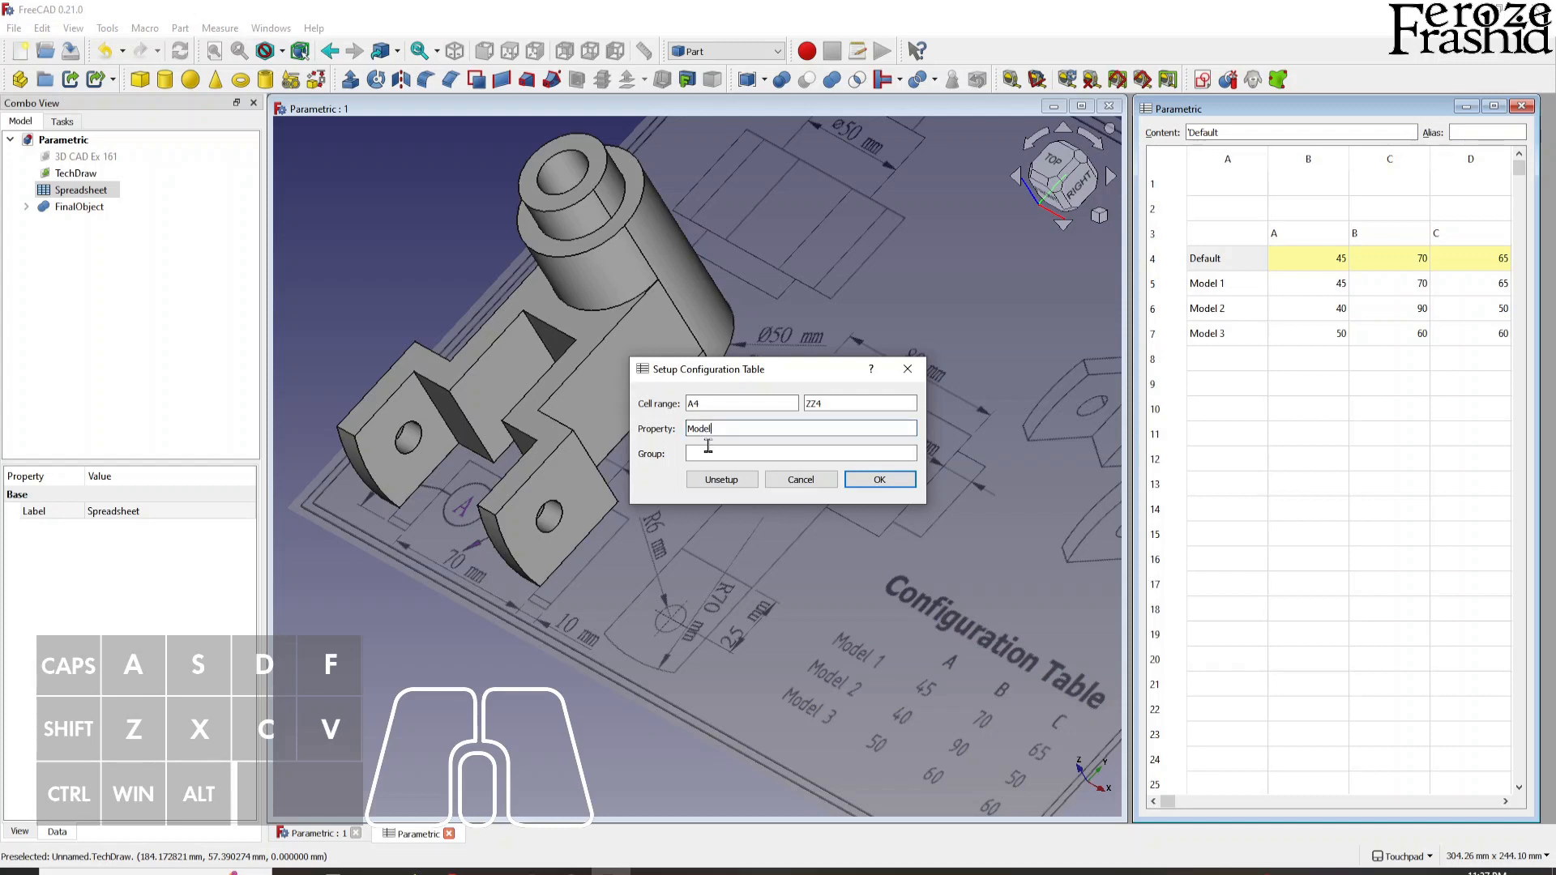
click(708, 448)
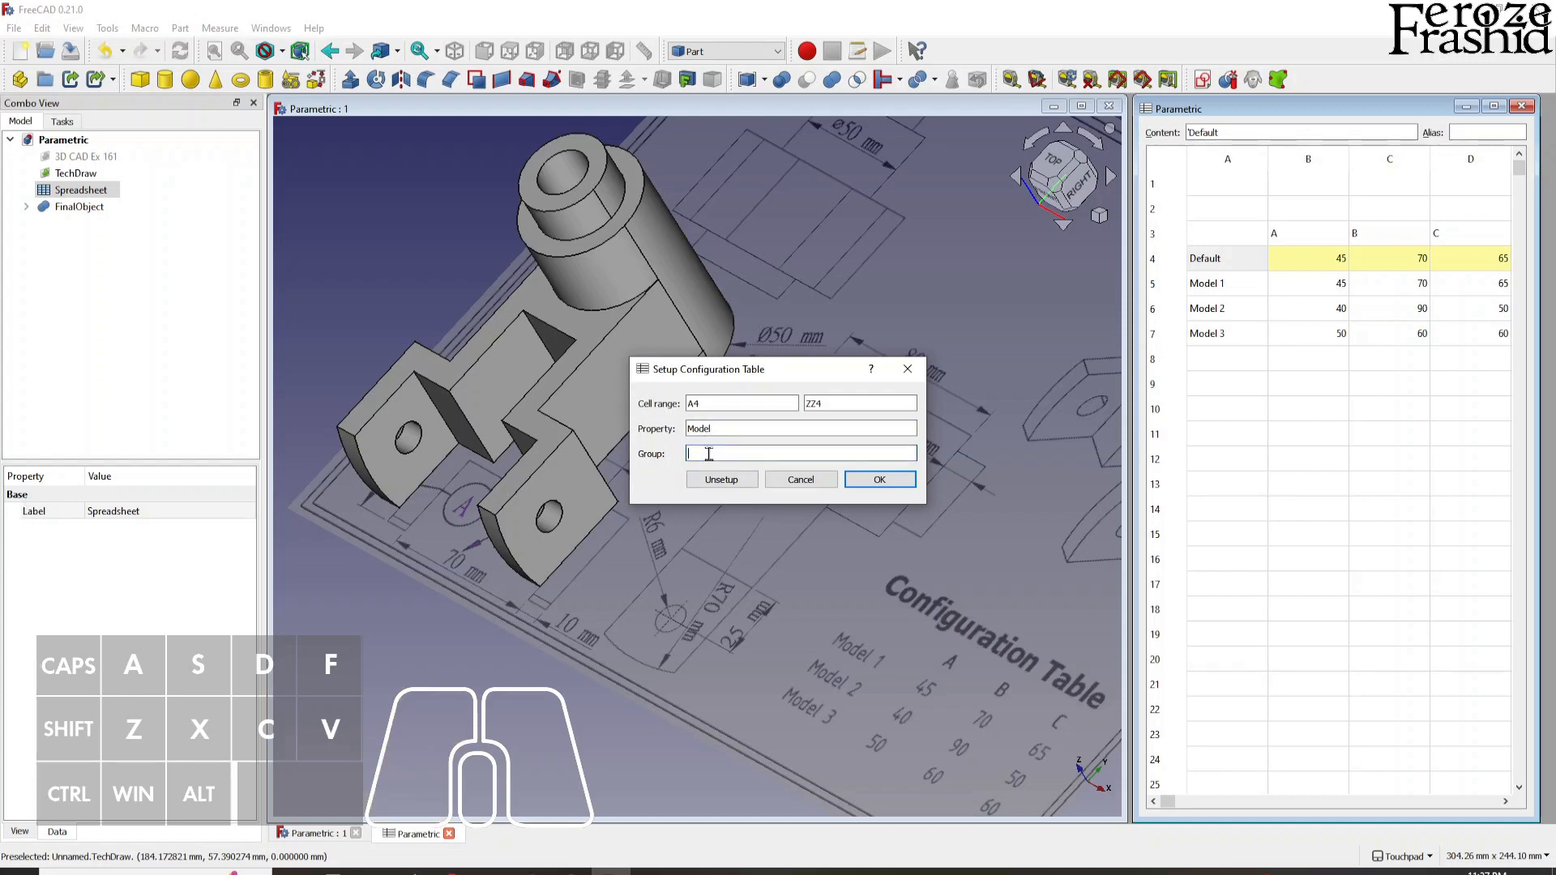
text(Pa)
drag(721, 429, 672, 444)
text(P)
text(a)
text(ma)
key(BackSpace)
key(BackSpace)
text(ram)
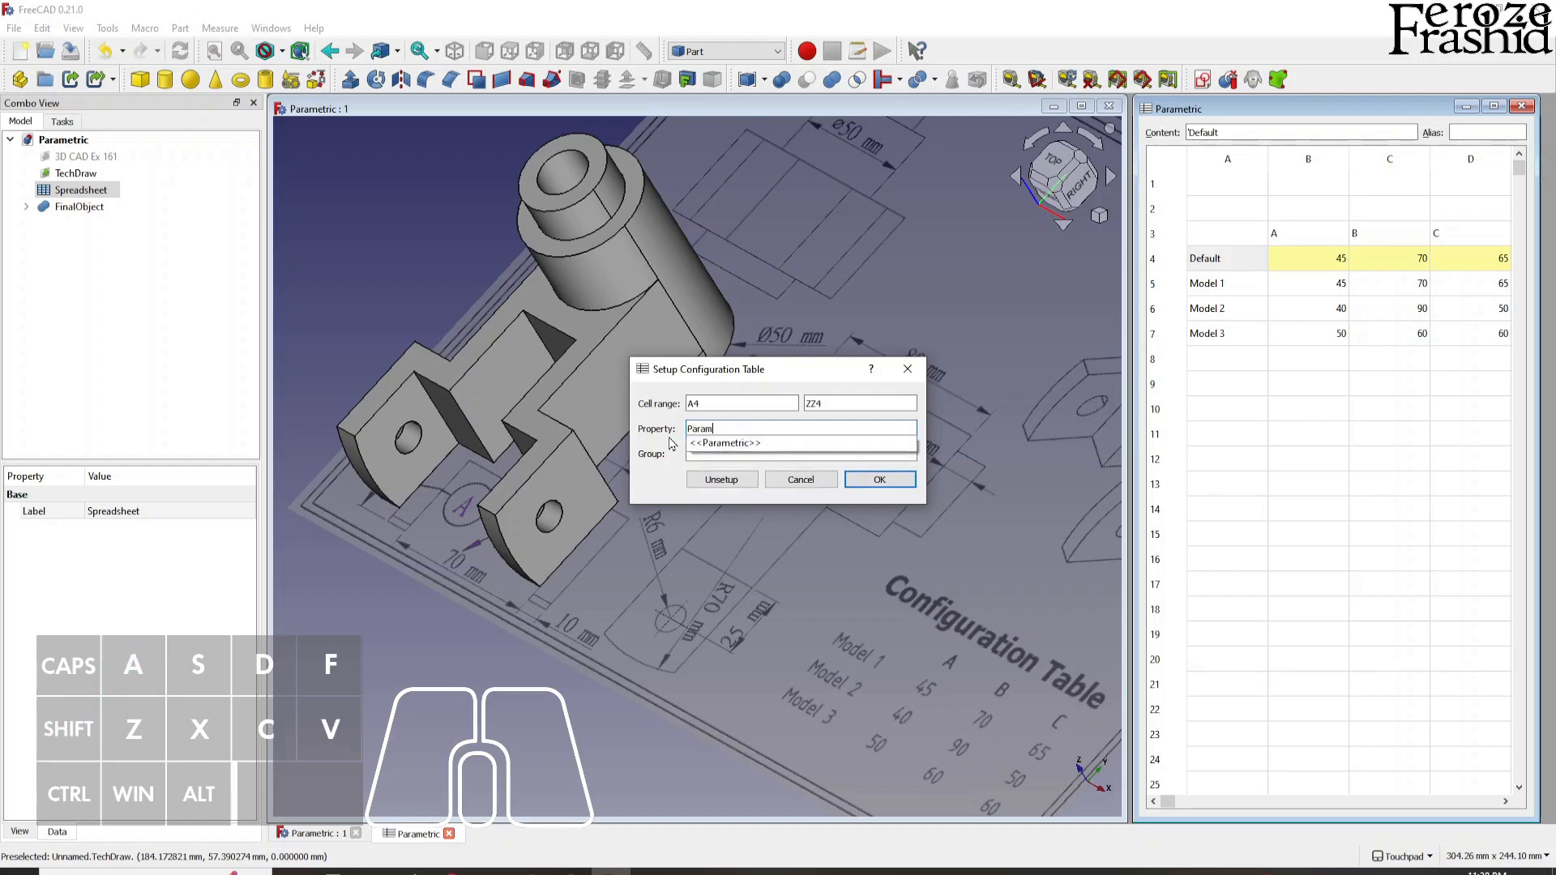
text(eters)
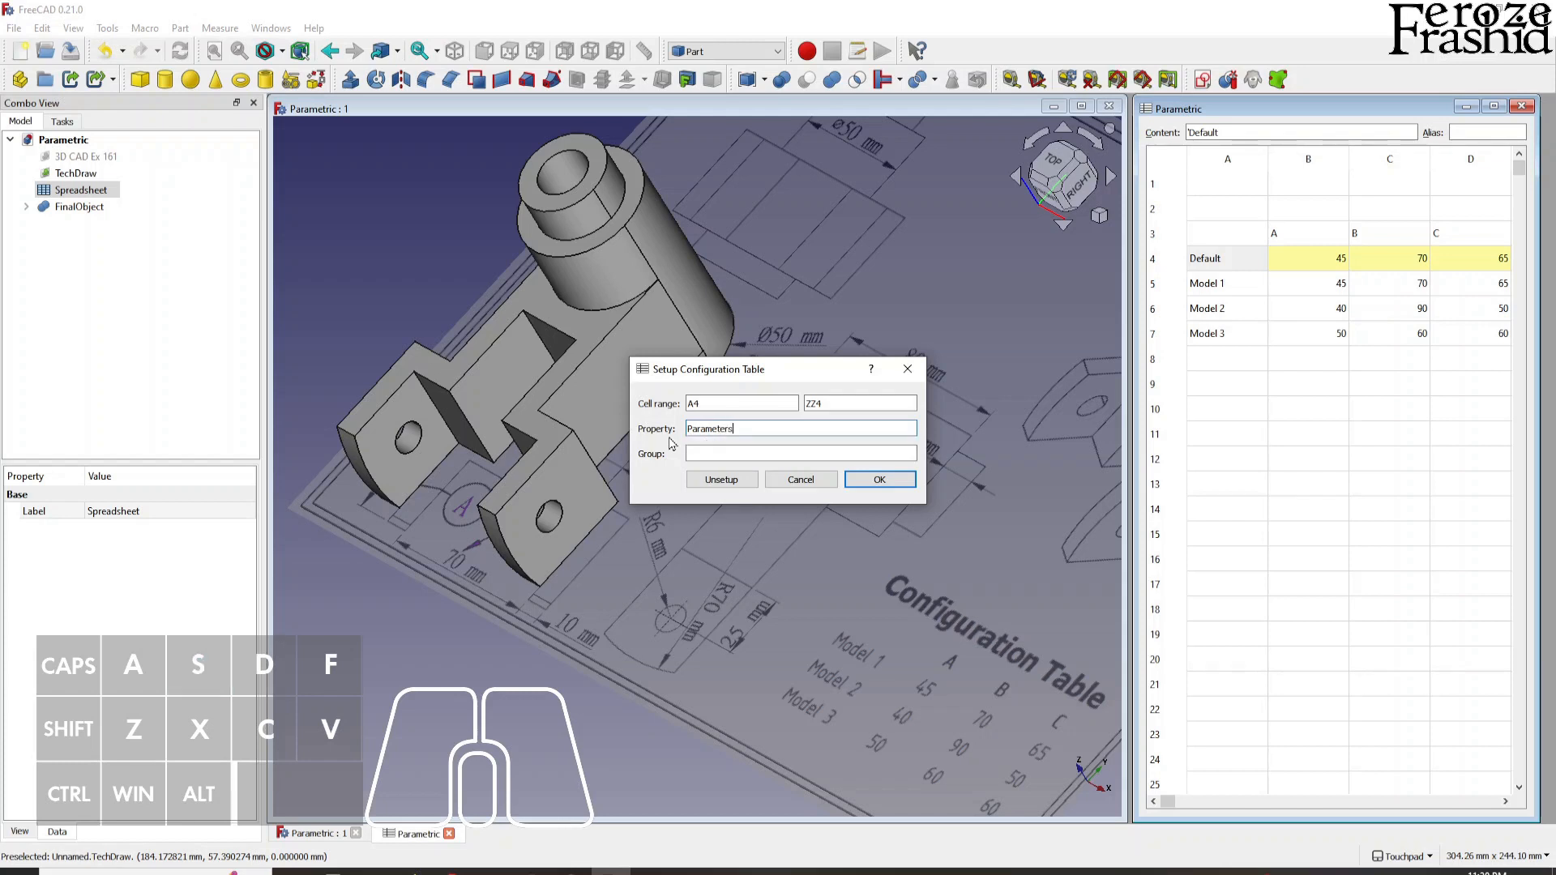
- Assign the property to the group Model and create the configuration table
click(704, 454)
text(Mod)
click(882, 482)
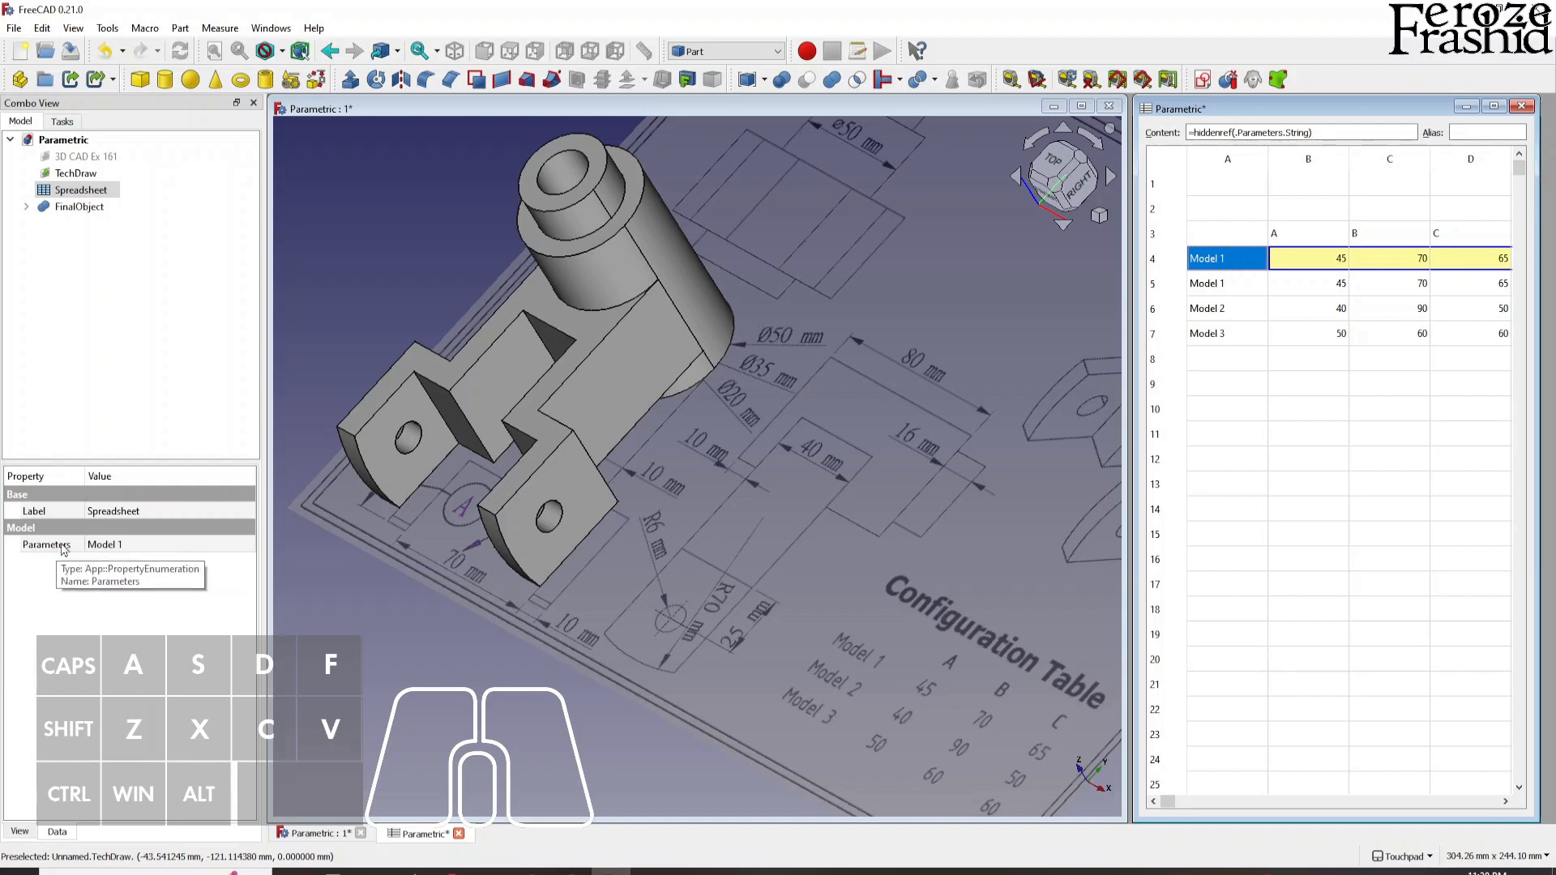
- Switch the Spreadsheet's Parameters configuration to Model 2 and update the bracket
click(123, 551)
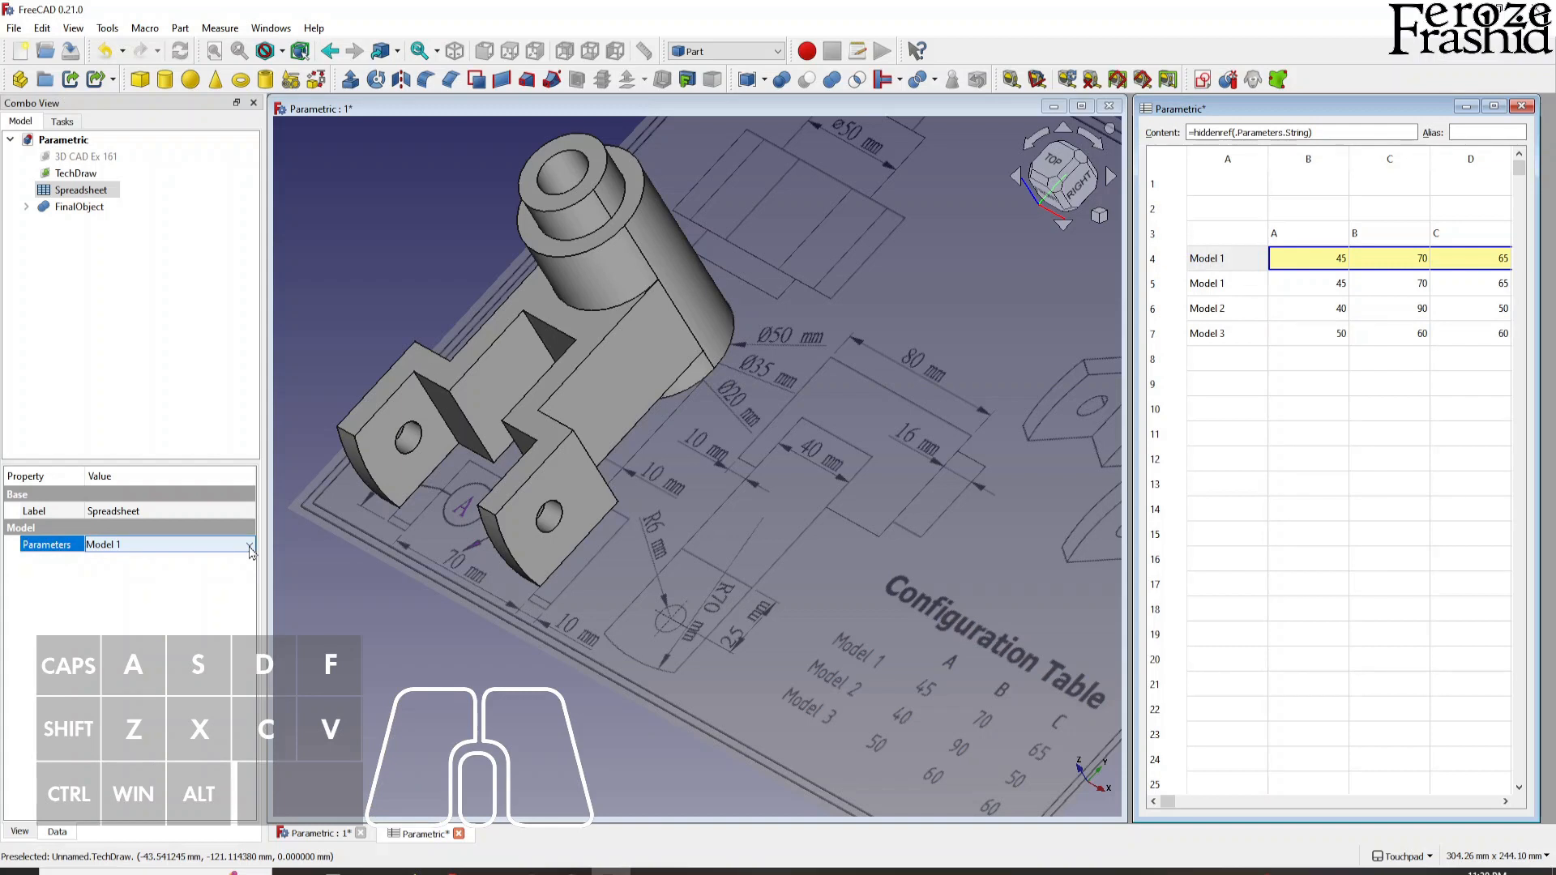
click(252, 548)
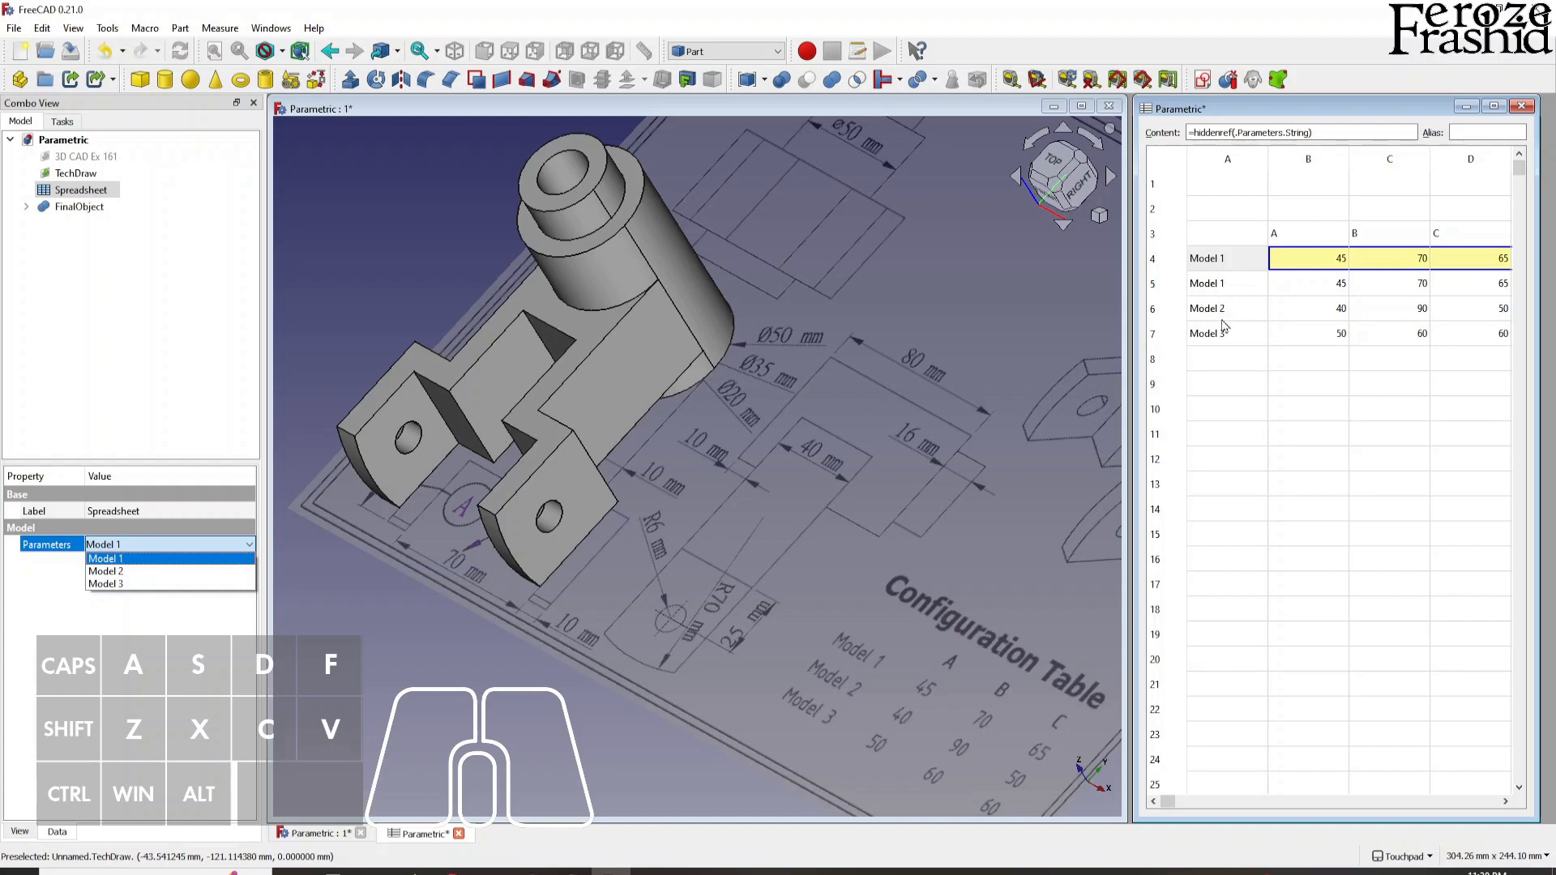
click(122, 571)
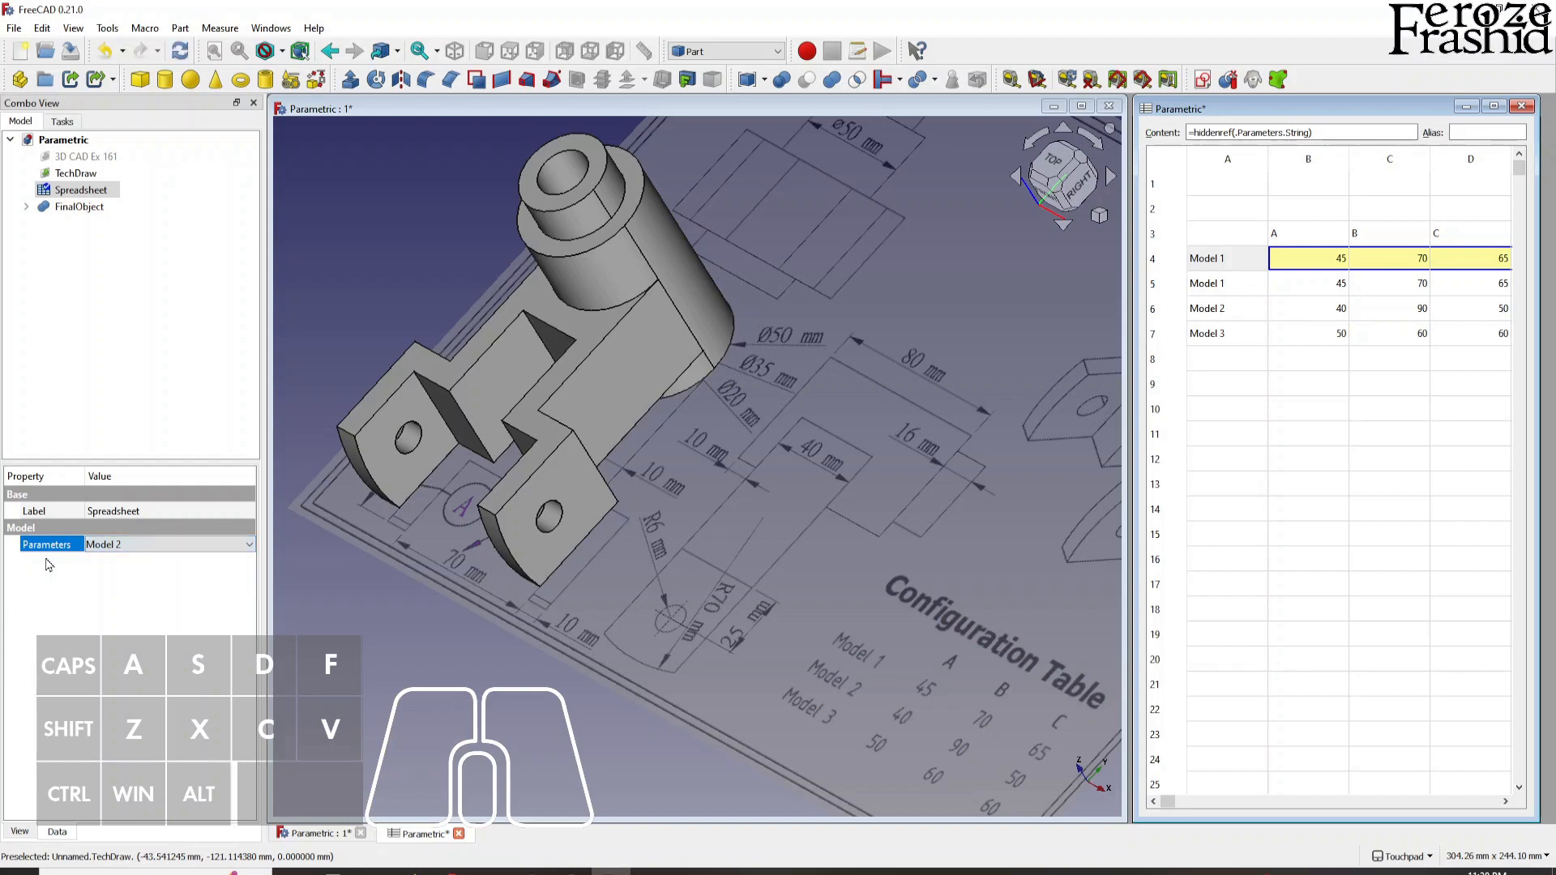
click(436, 645)
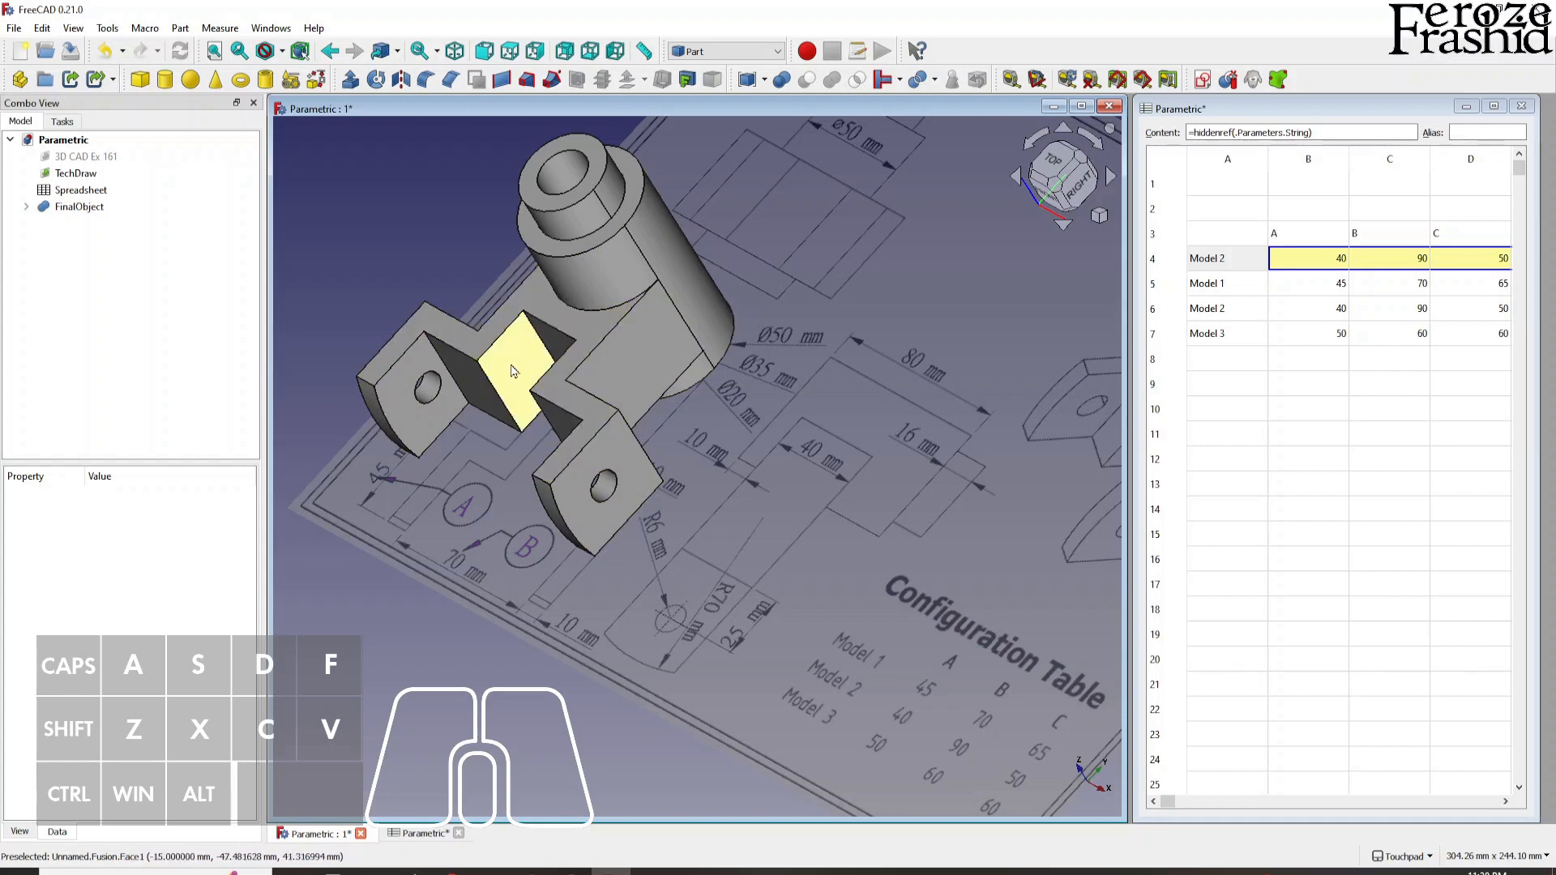
- Switch the Spreadsheet's Parameters configuration to Model 3 and update the bracket
double_click(85, 191)
click(138, 550)
click(138, 550)
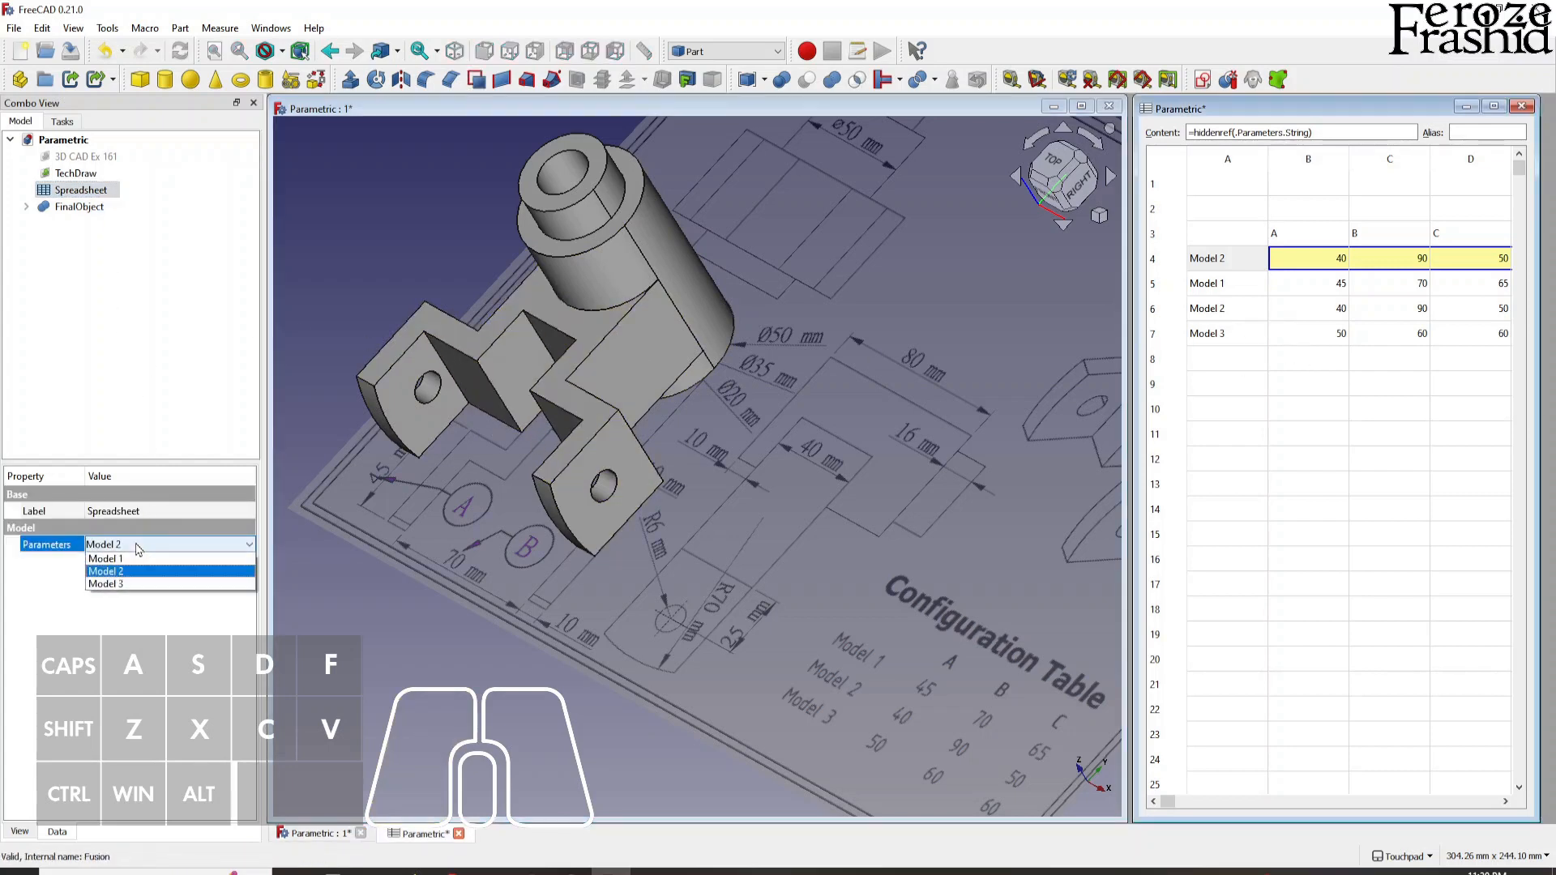
click(136, 588)
click(405, 635)
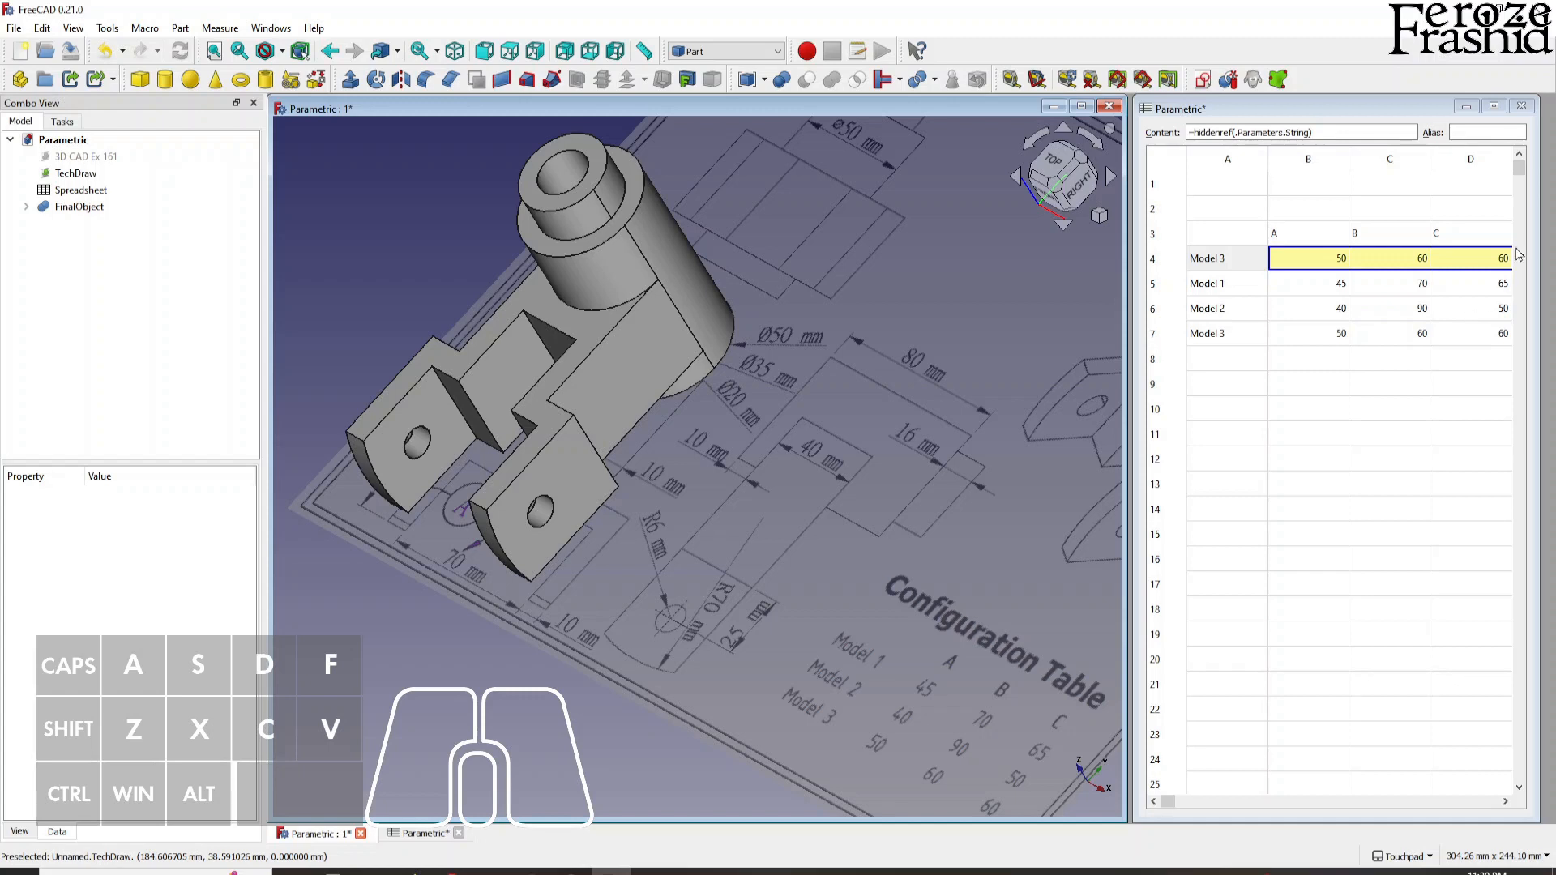
- Narrow spreadsheet columns B to D and widen the 3D view beside the sheet
drag(1513, 158, 1301, 161)
drag(1136, 308, 1283, 313)
drag(1126, 365, 1201, 367)
shift+middle_drag(846, 589, 846, 600)
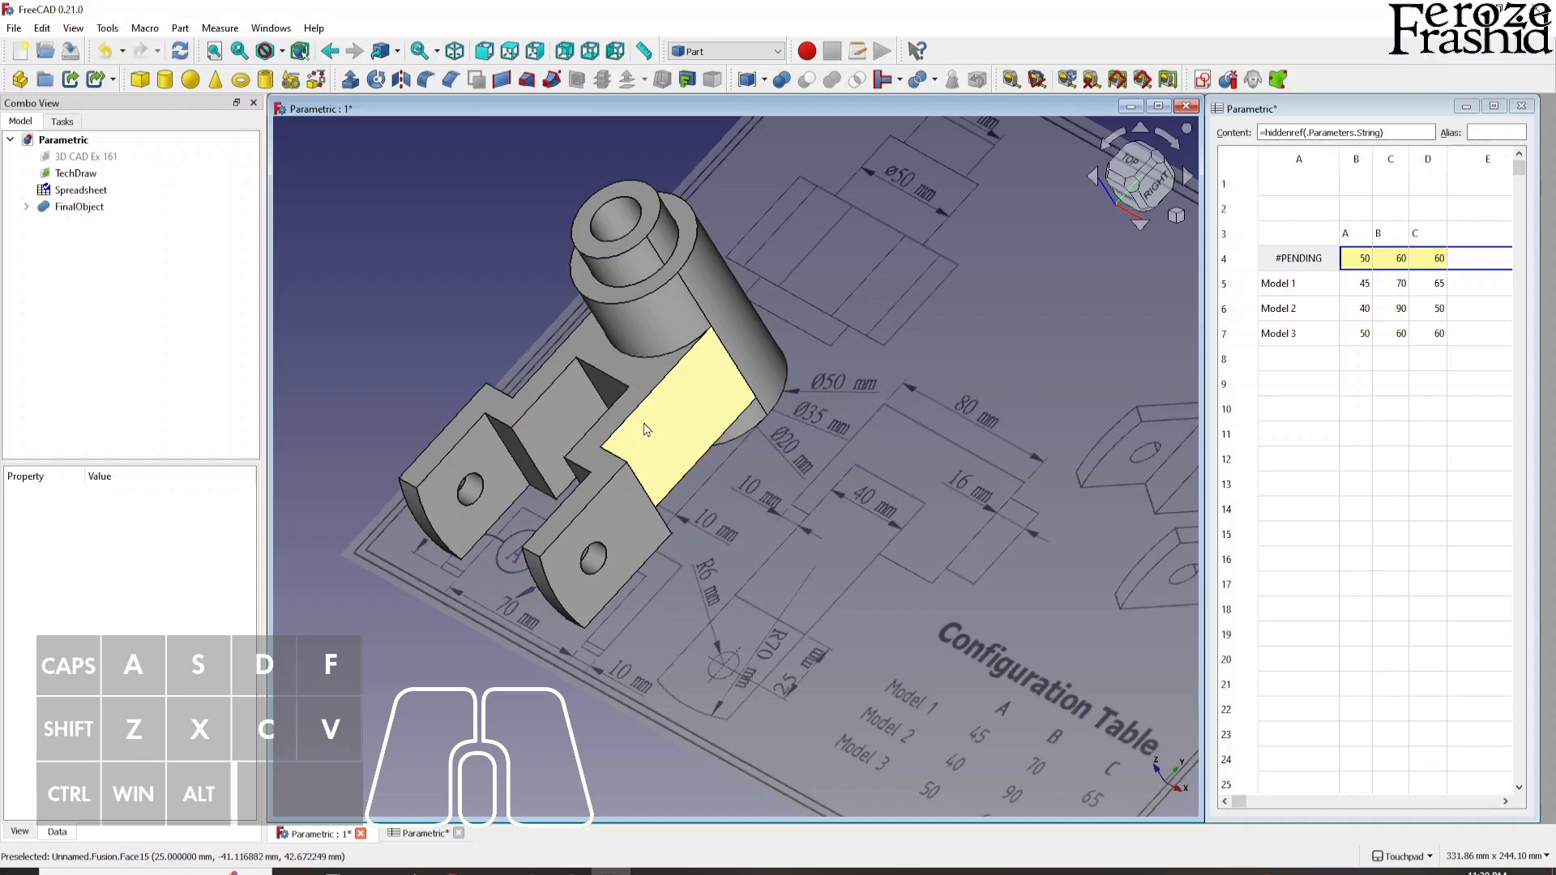
- Switch the Spreadsheet's Parameters configuration back to Model 1 and update the bracket
double_click(96, 190)
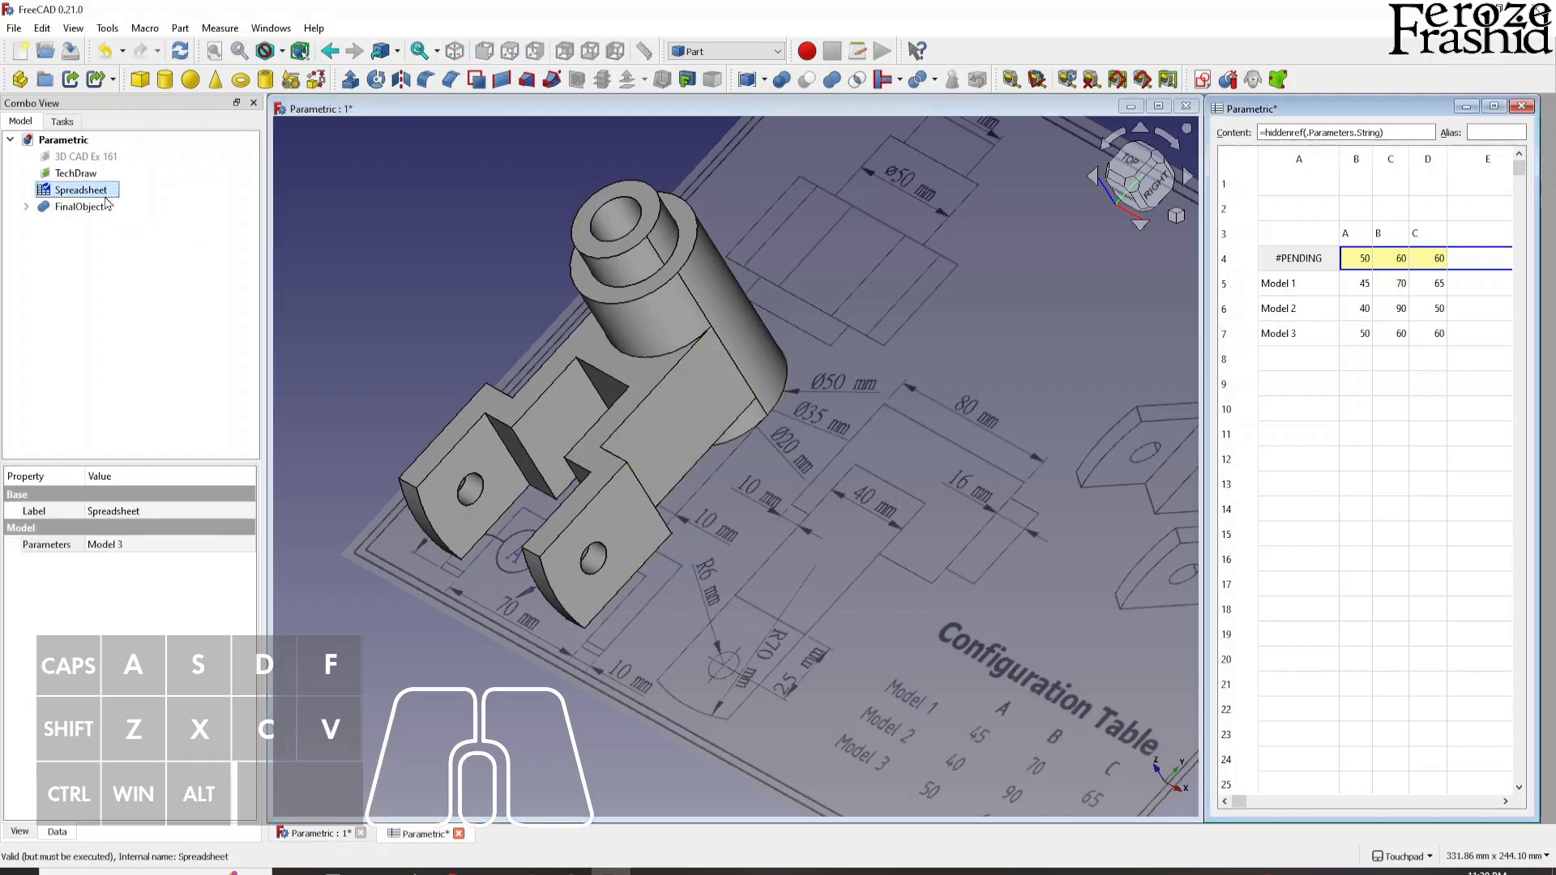
click(129, 551)
click(122, 559)
click(81, 208)
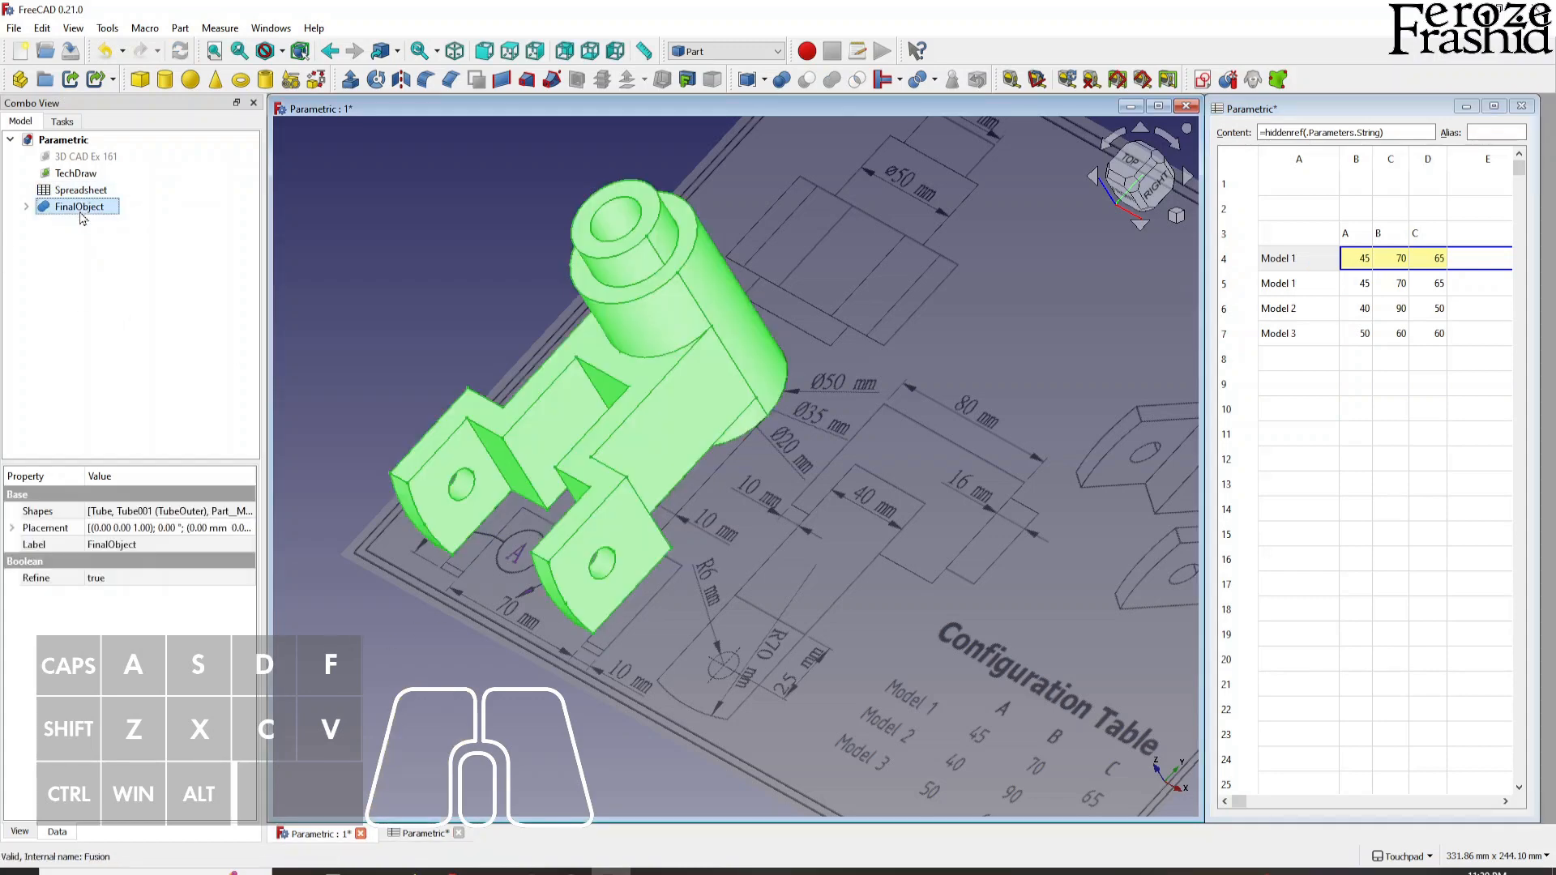
click(95, 266)
- Create a new Part container and move FinalObject into it
click(88, 207)
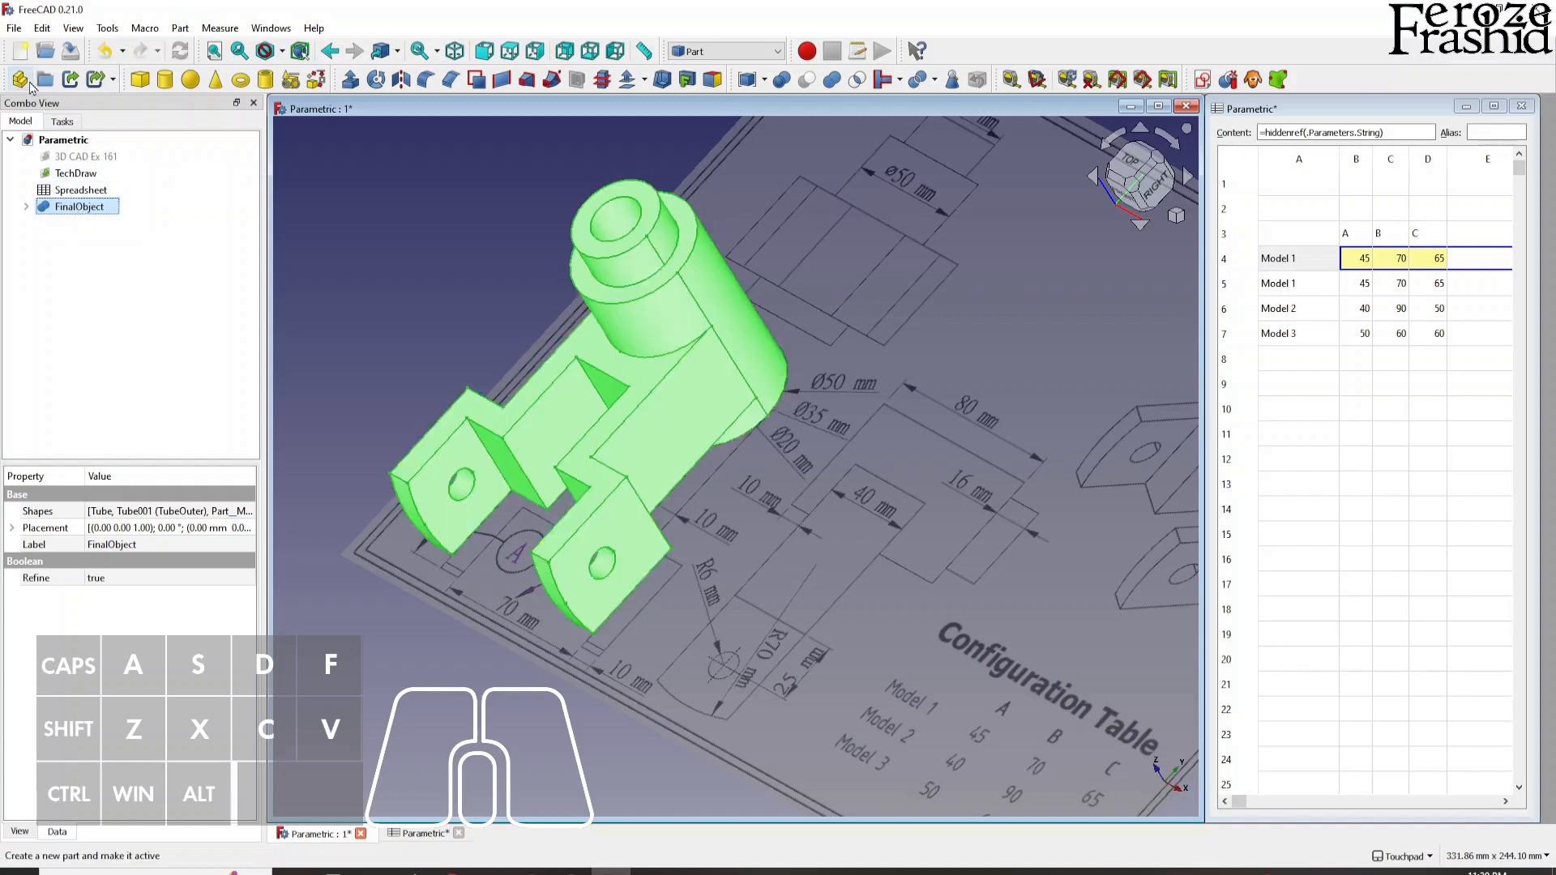
click(134, 279)
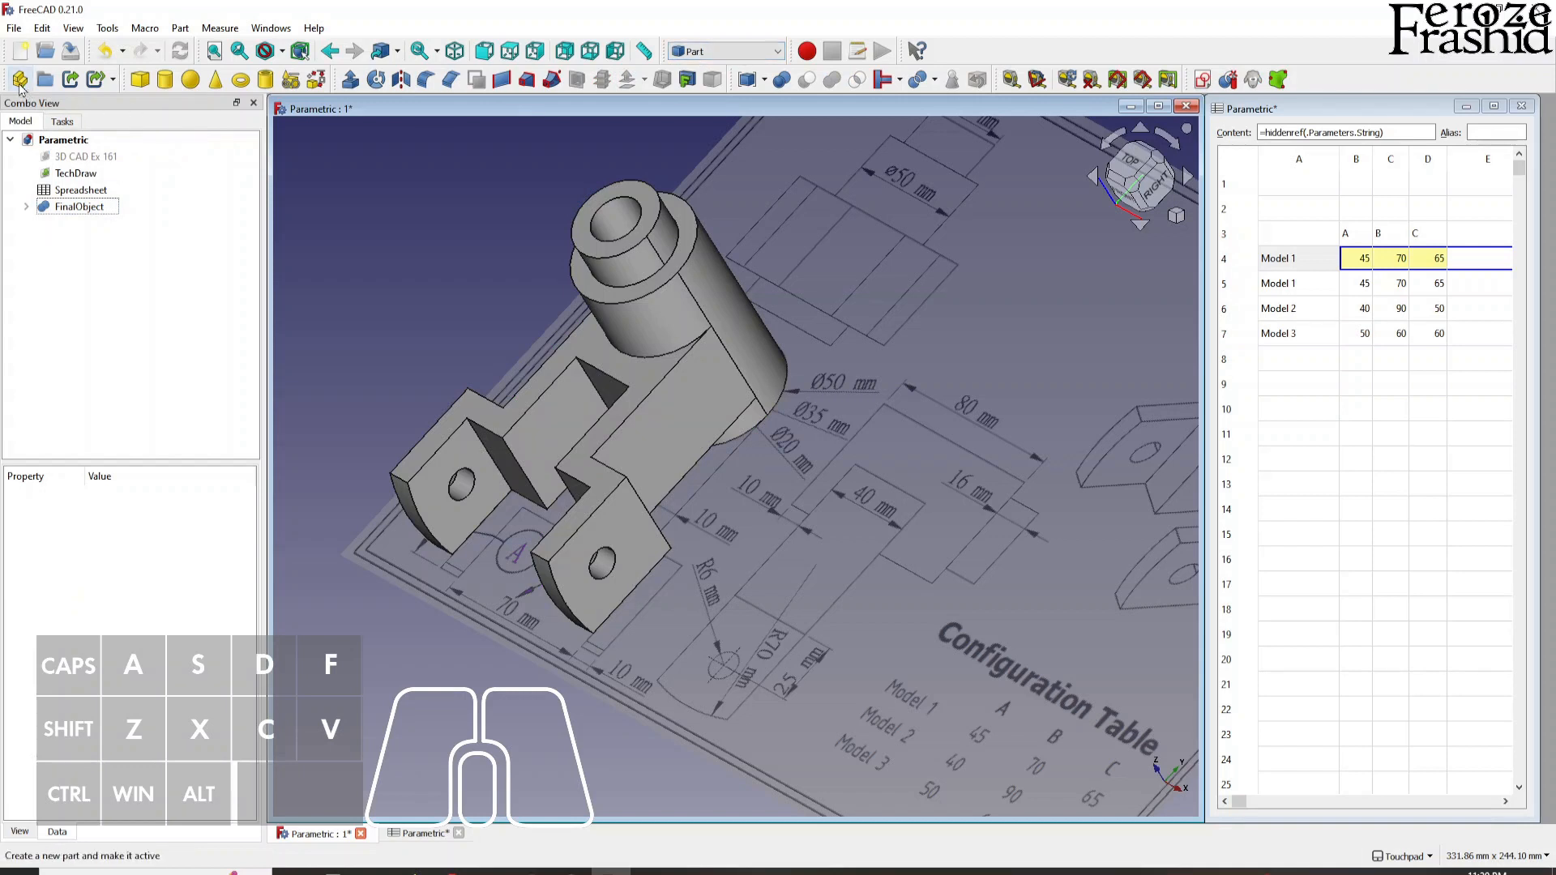
click(21, 81)
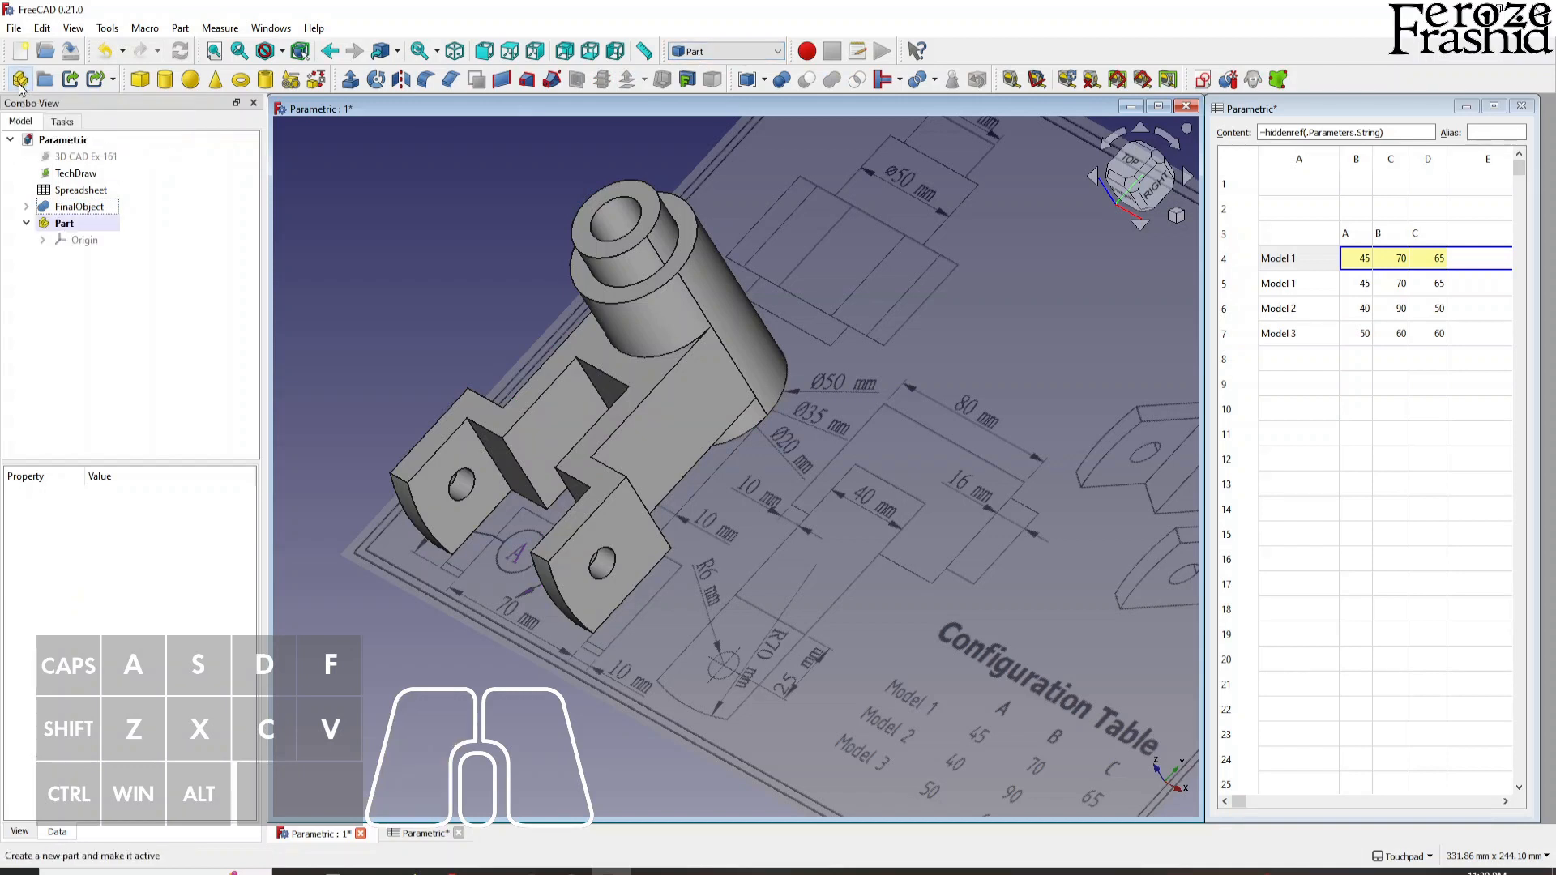
click(82, 209)
drag(82, 212, 84, 231)
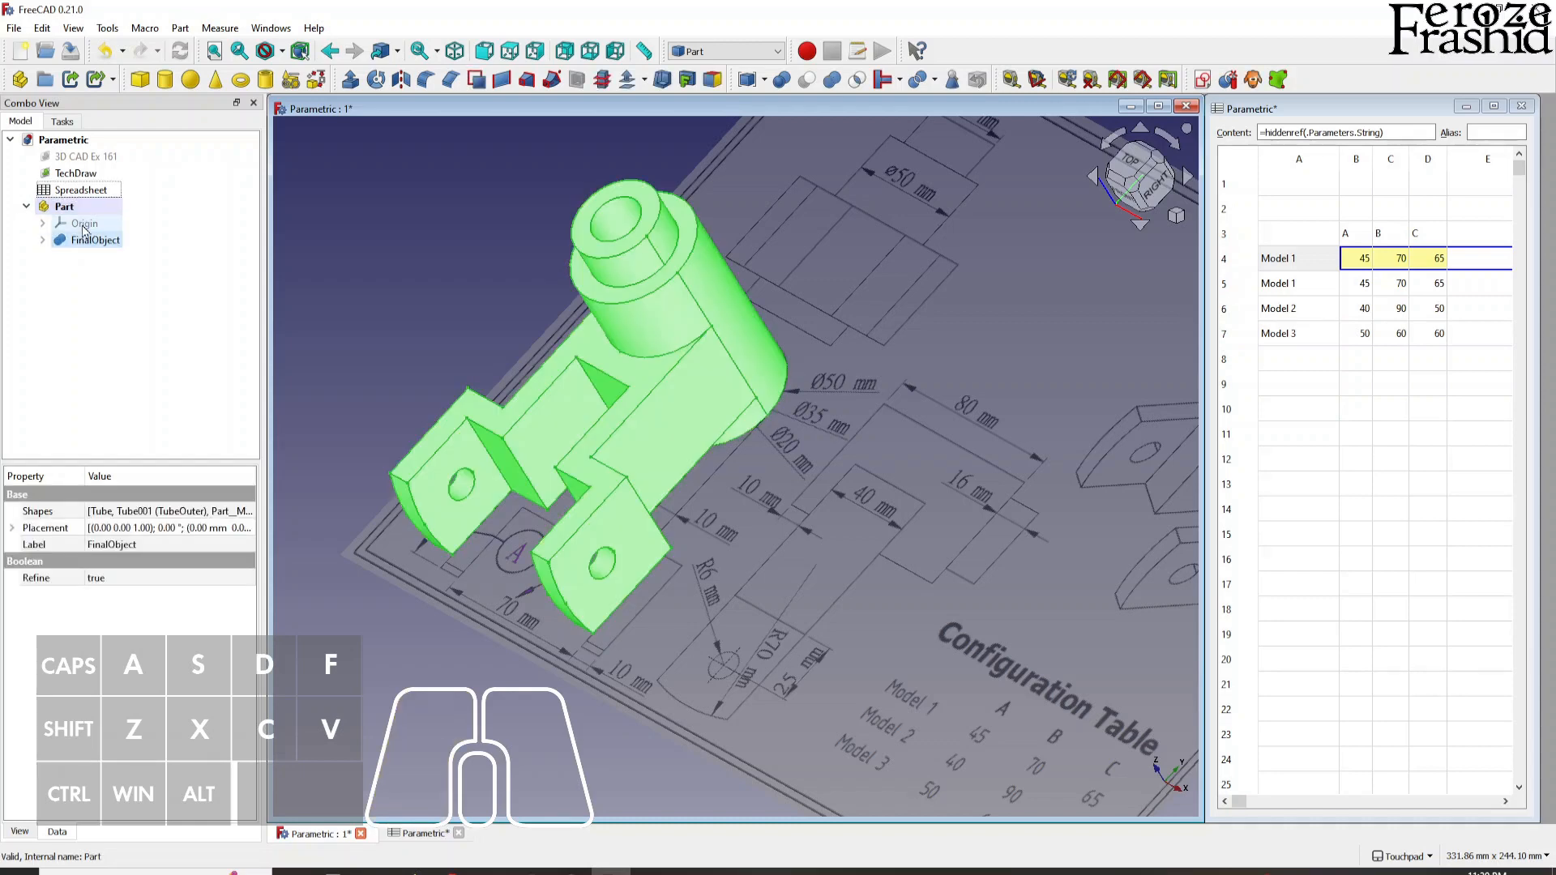
- Change the property of the configuration table in cell A4 to Part.Parameters so the Part container carries the model selection
click(77, 207)
click(1329, 374)
click(1289, 266)
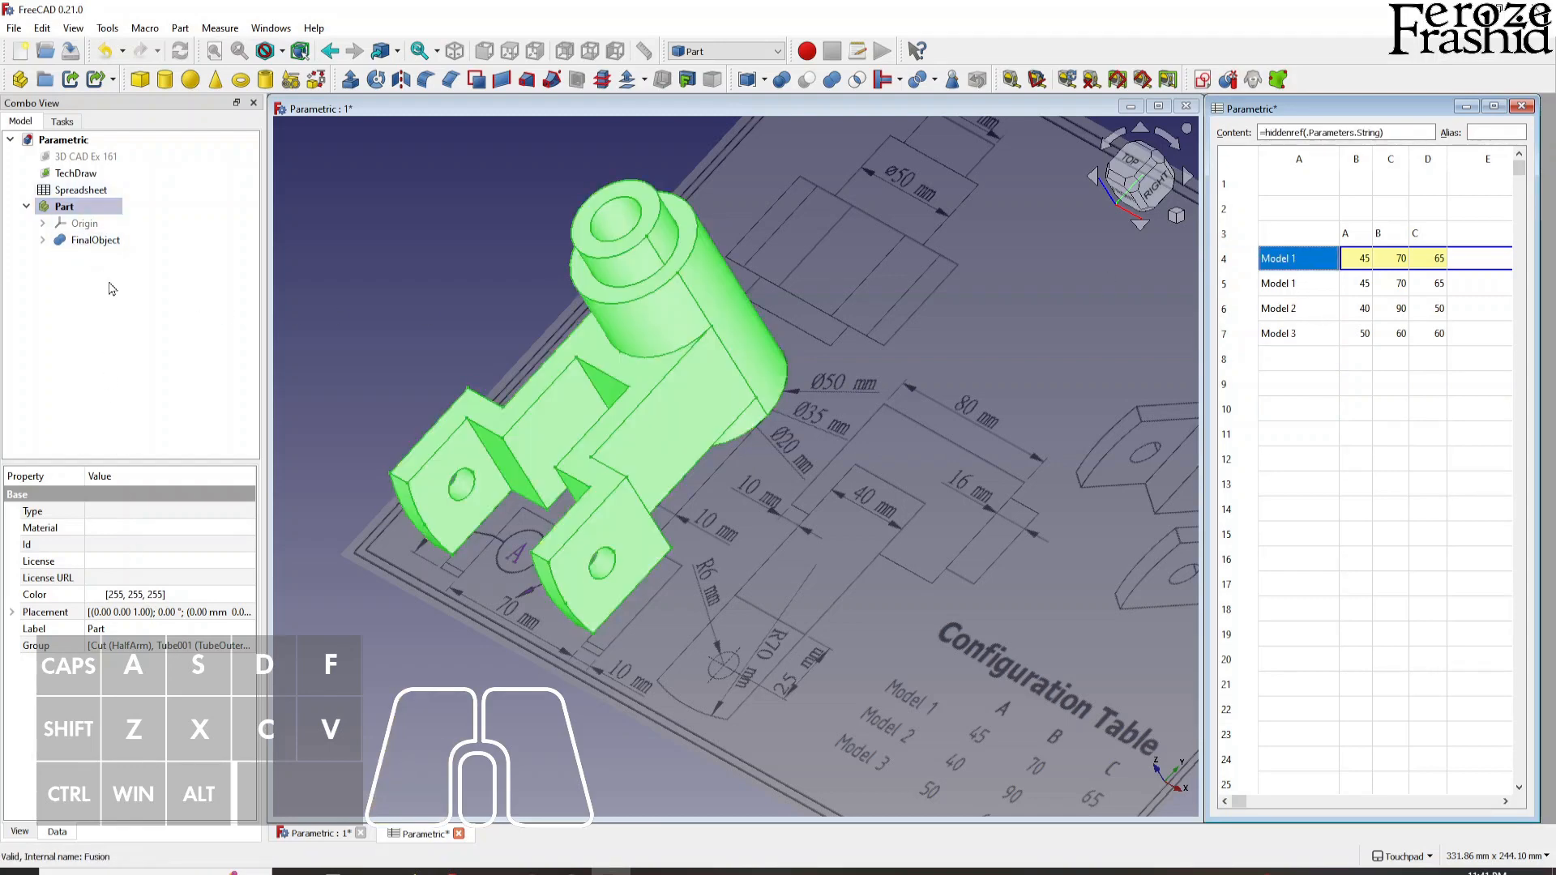
click(85, 190)
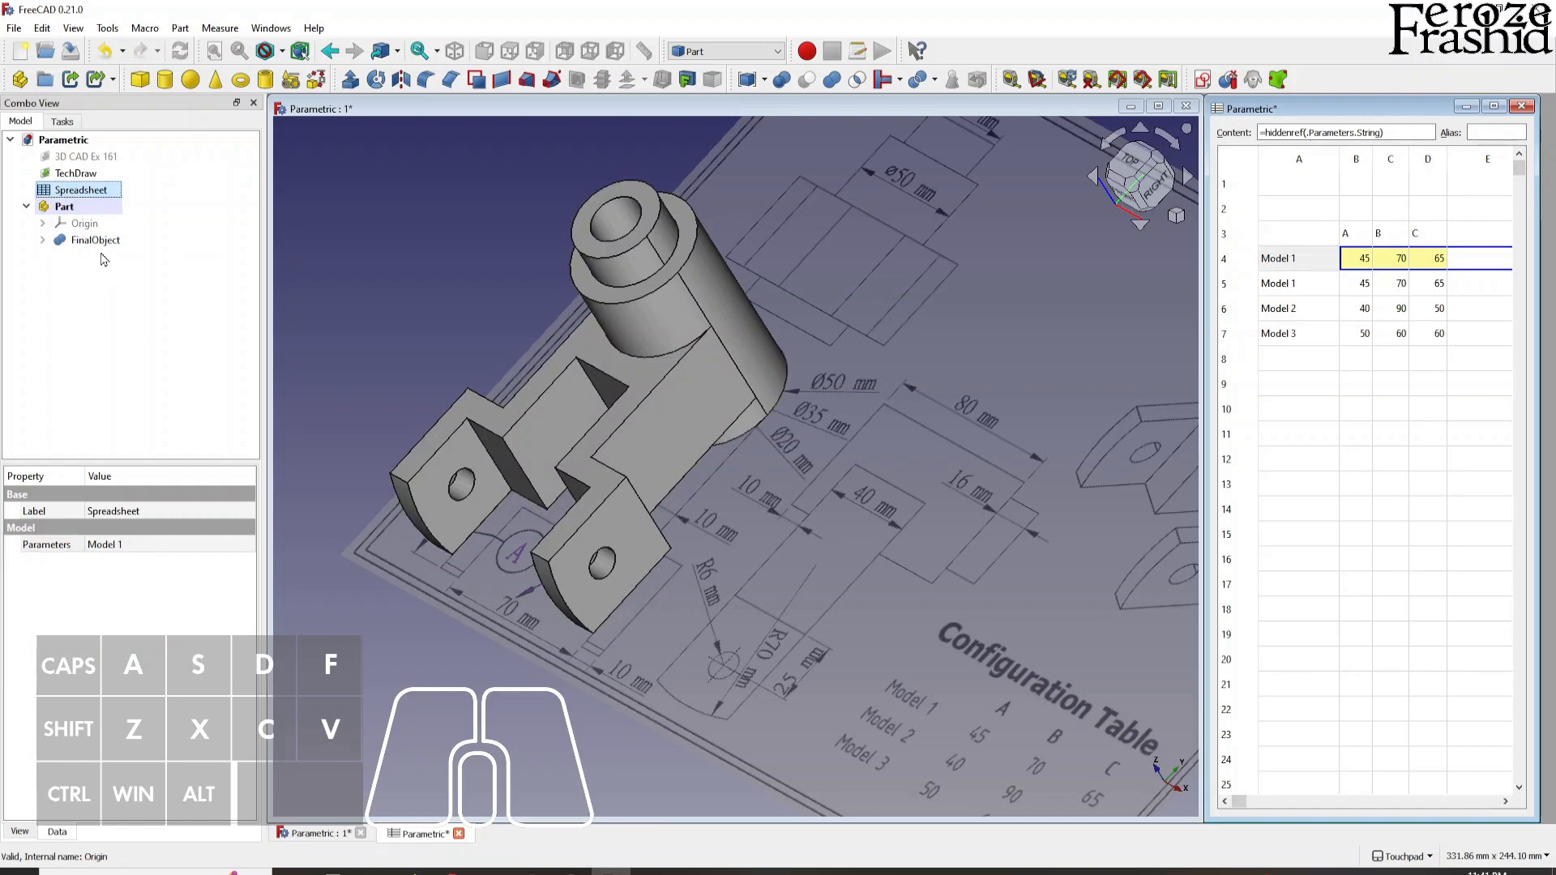
click(65, 207)
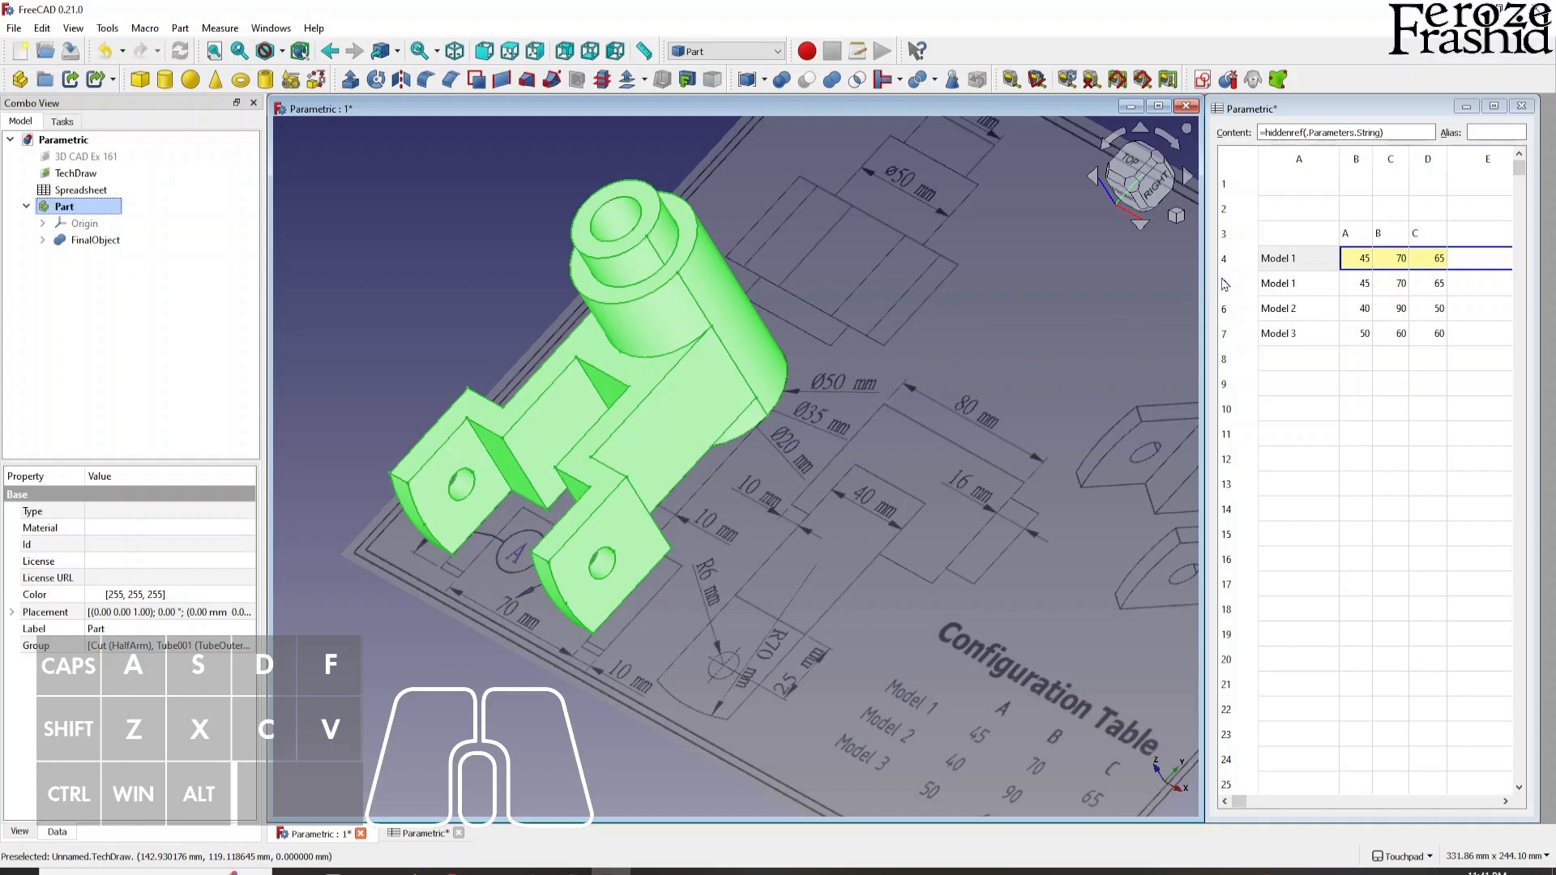
right_click(1283, 265)
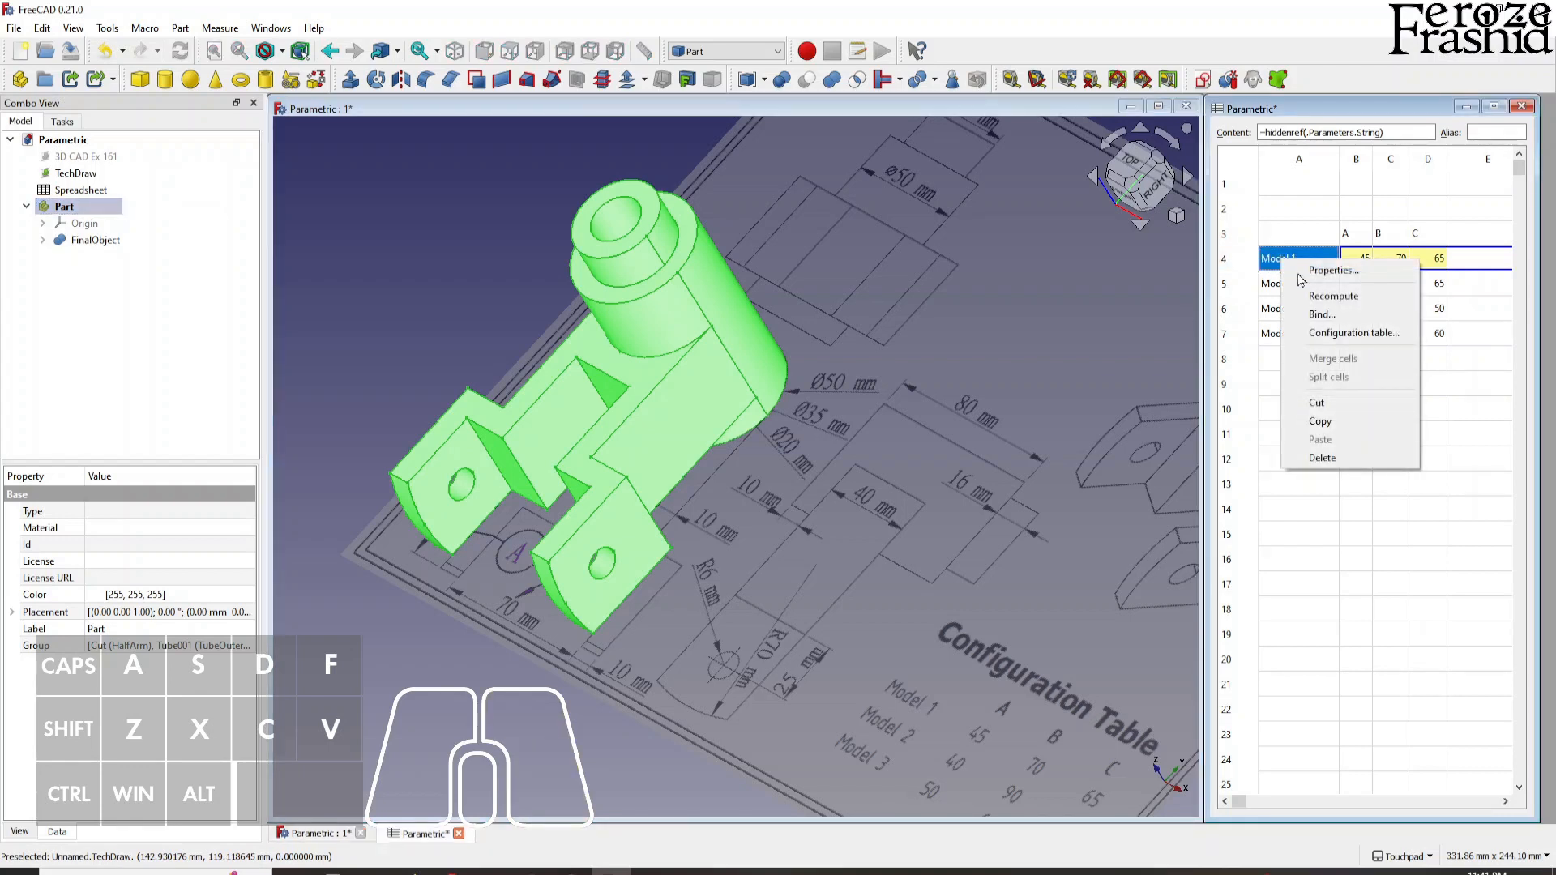
click(1353, 333)
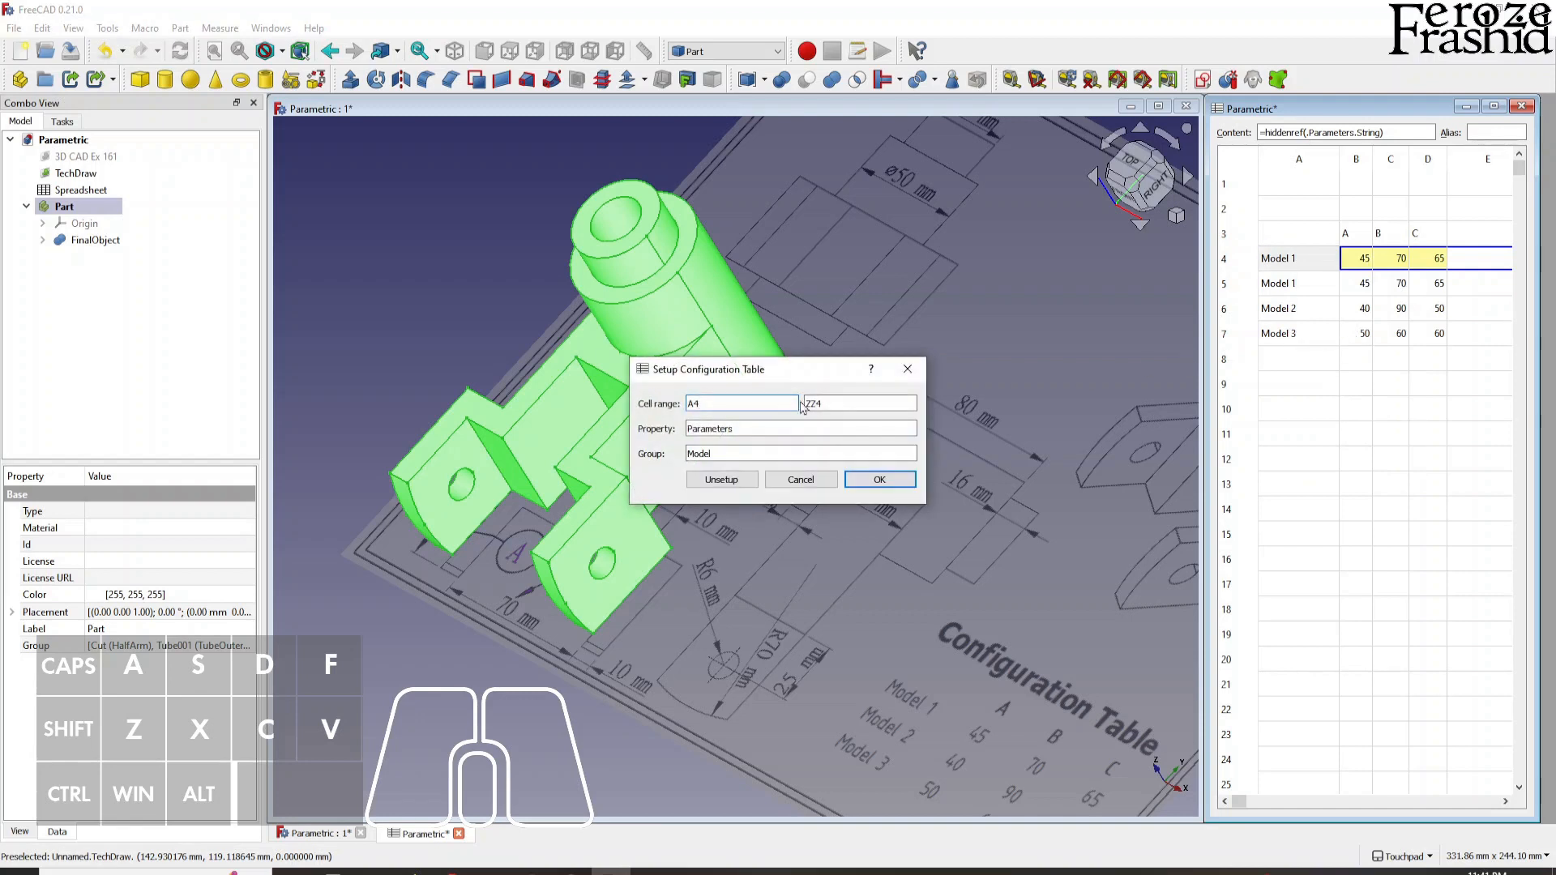
click(687, 432)
text(Part)
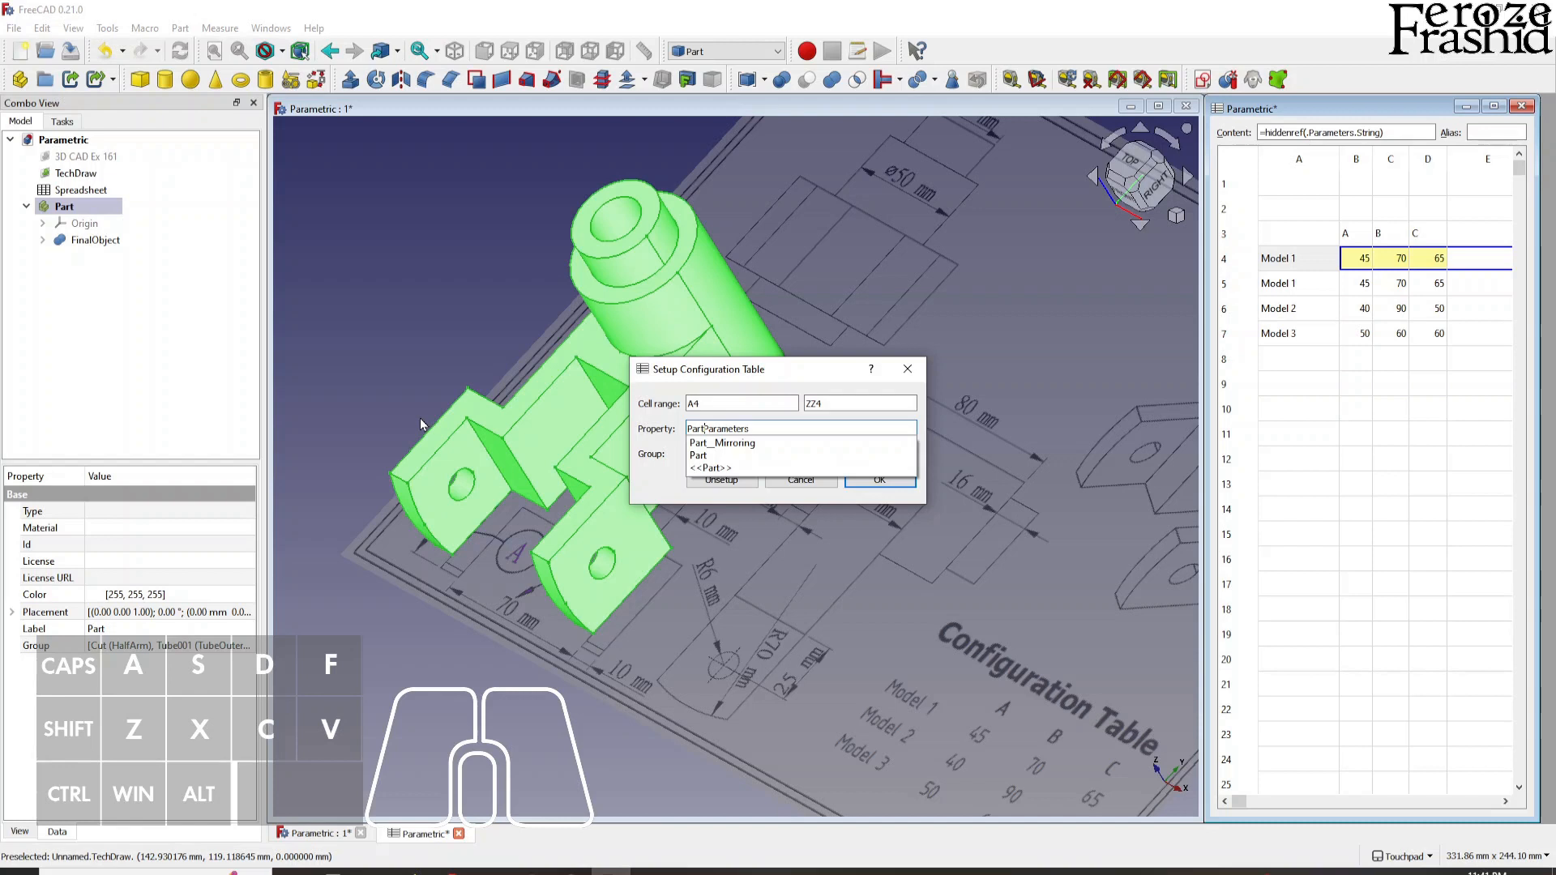
text(.)
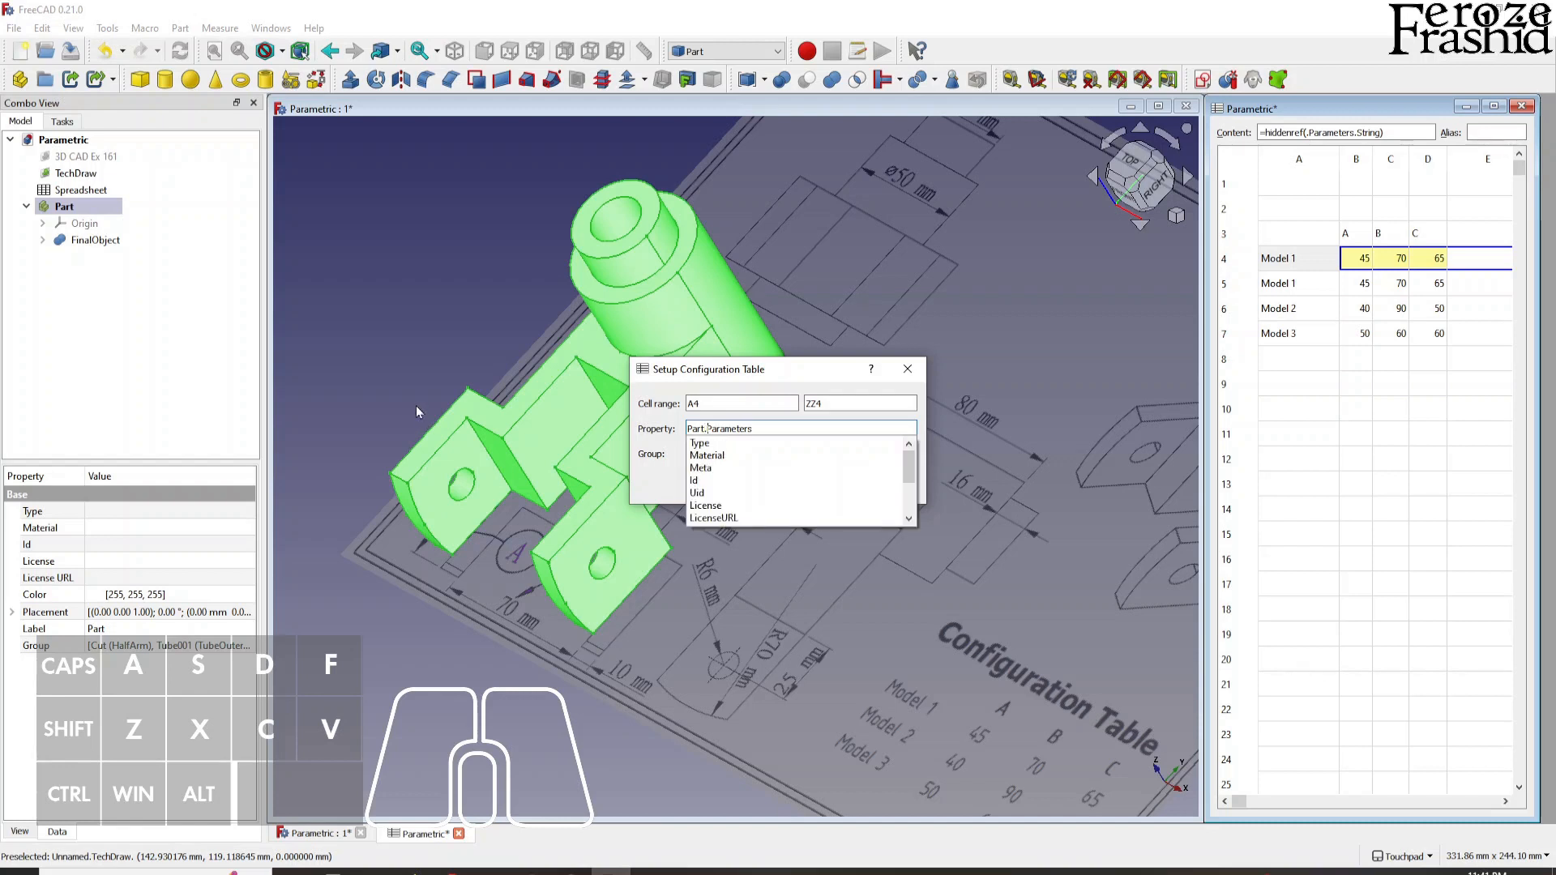
click(648, 483)
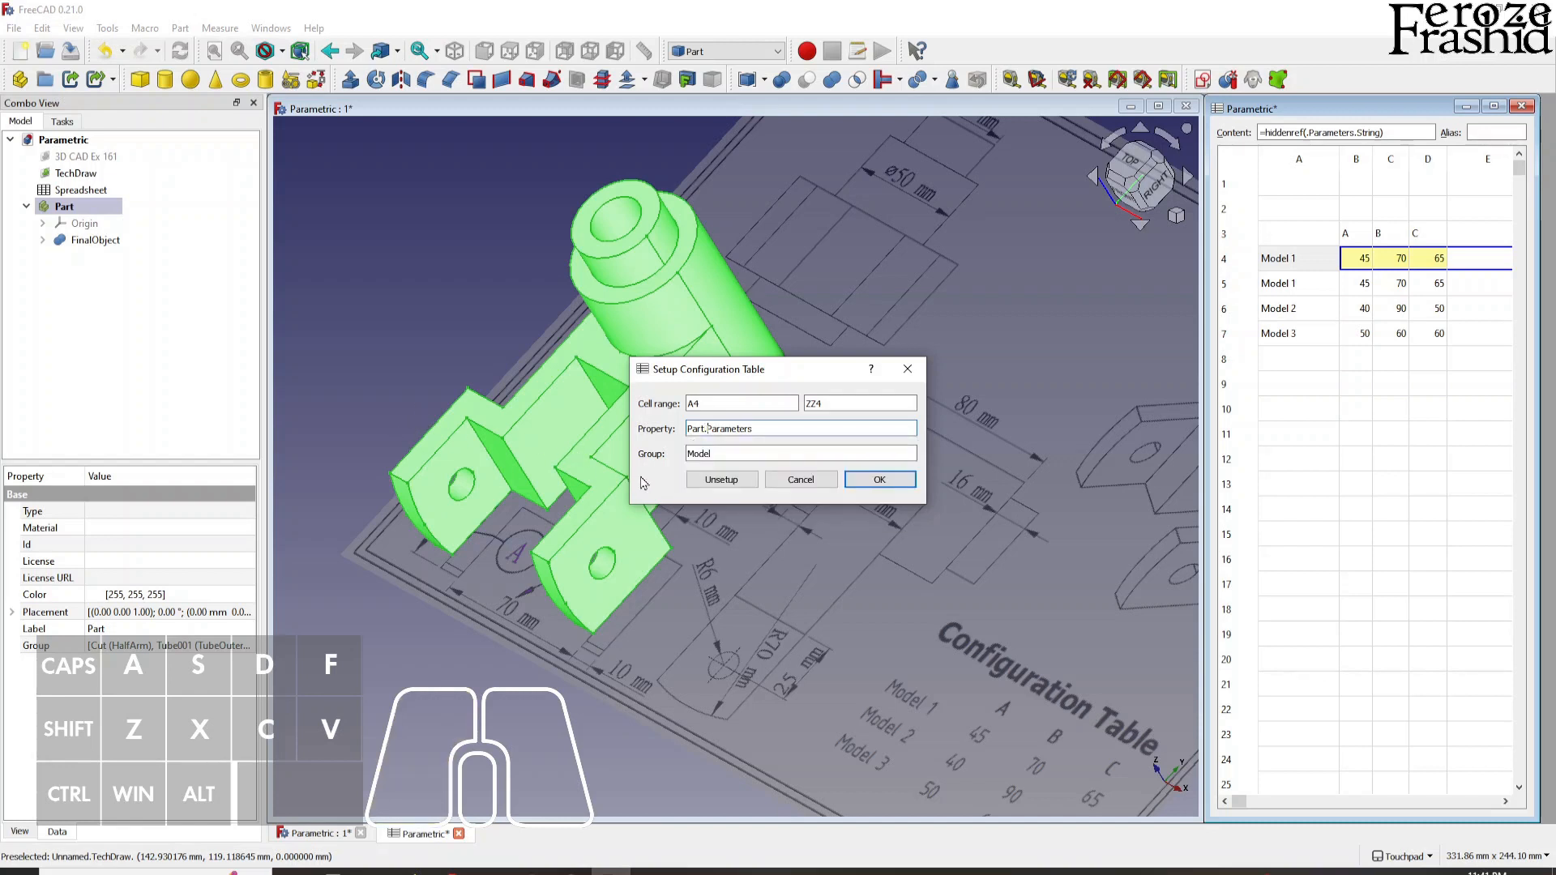
click(866, 479)
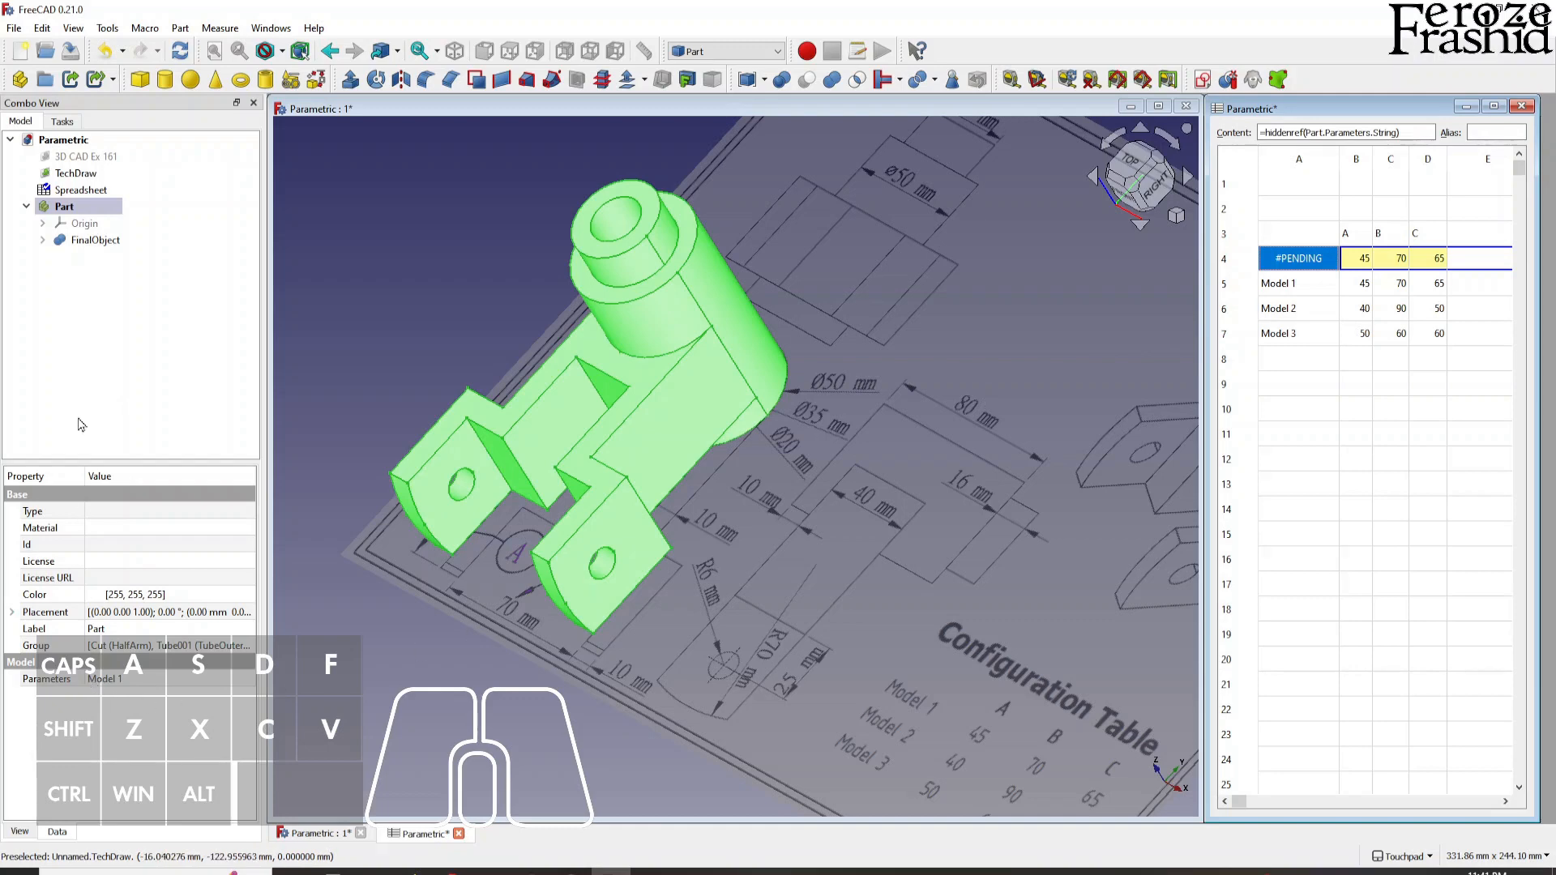
- Check the Spreadsheet's properties, and set the Part container's Parameters configuration to Model 2
click(70, 193)
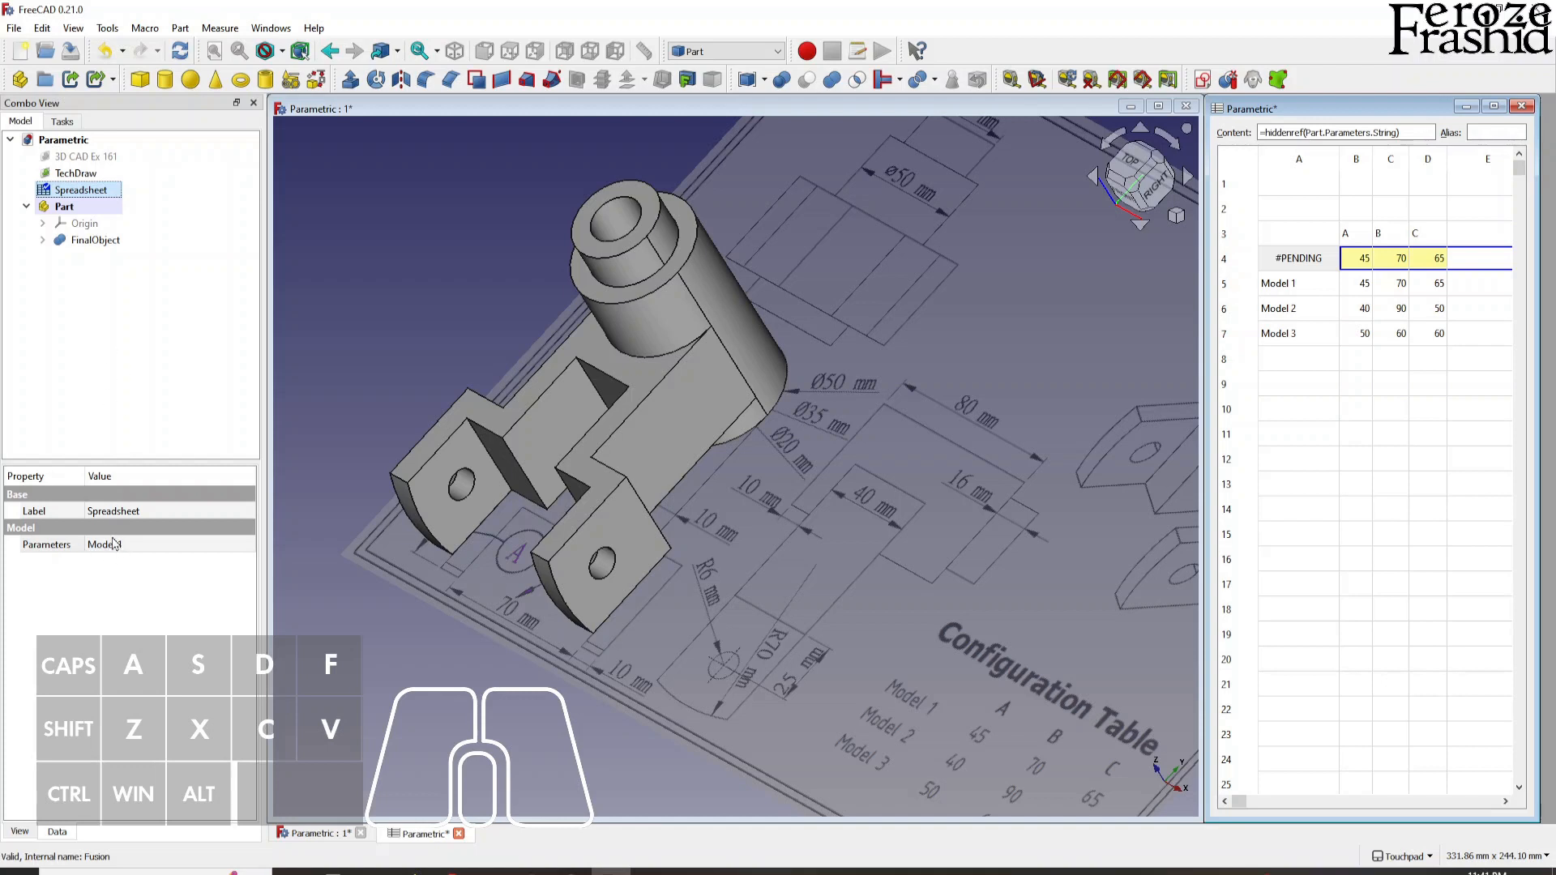
click(68, 208)
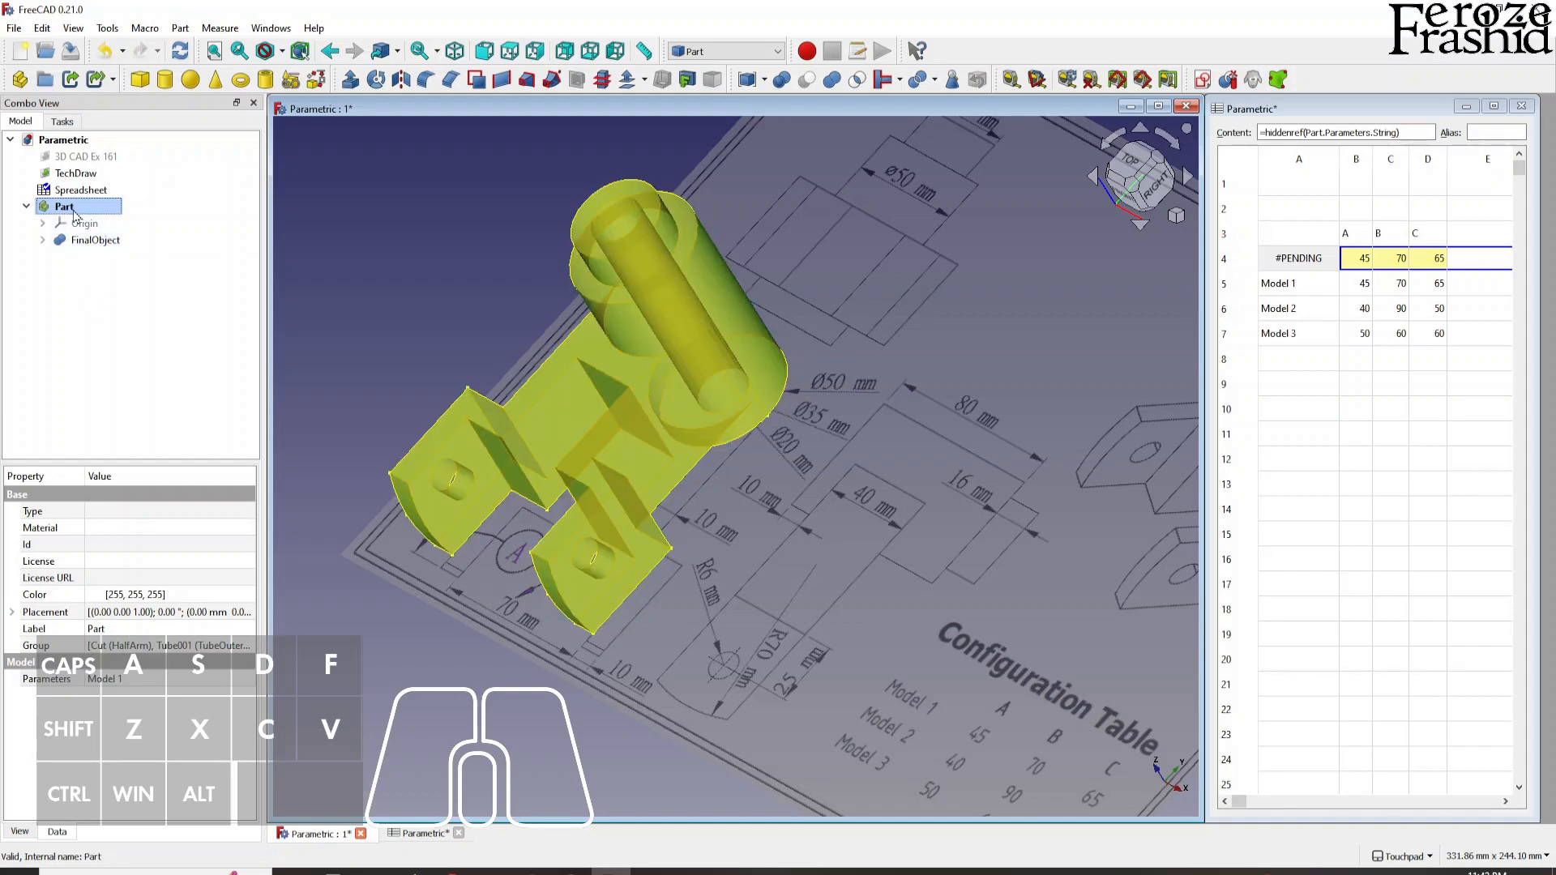
click(129, 679)
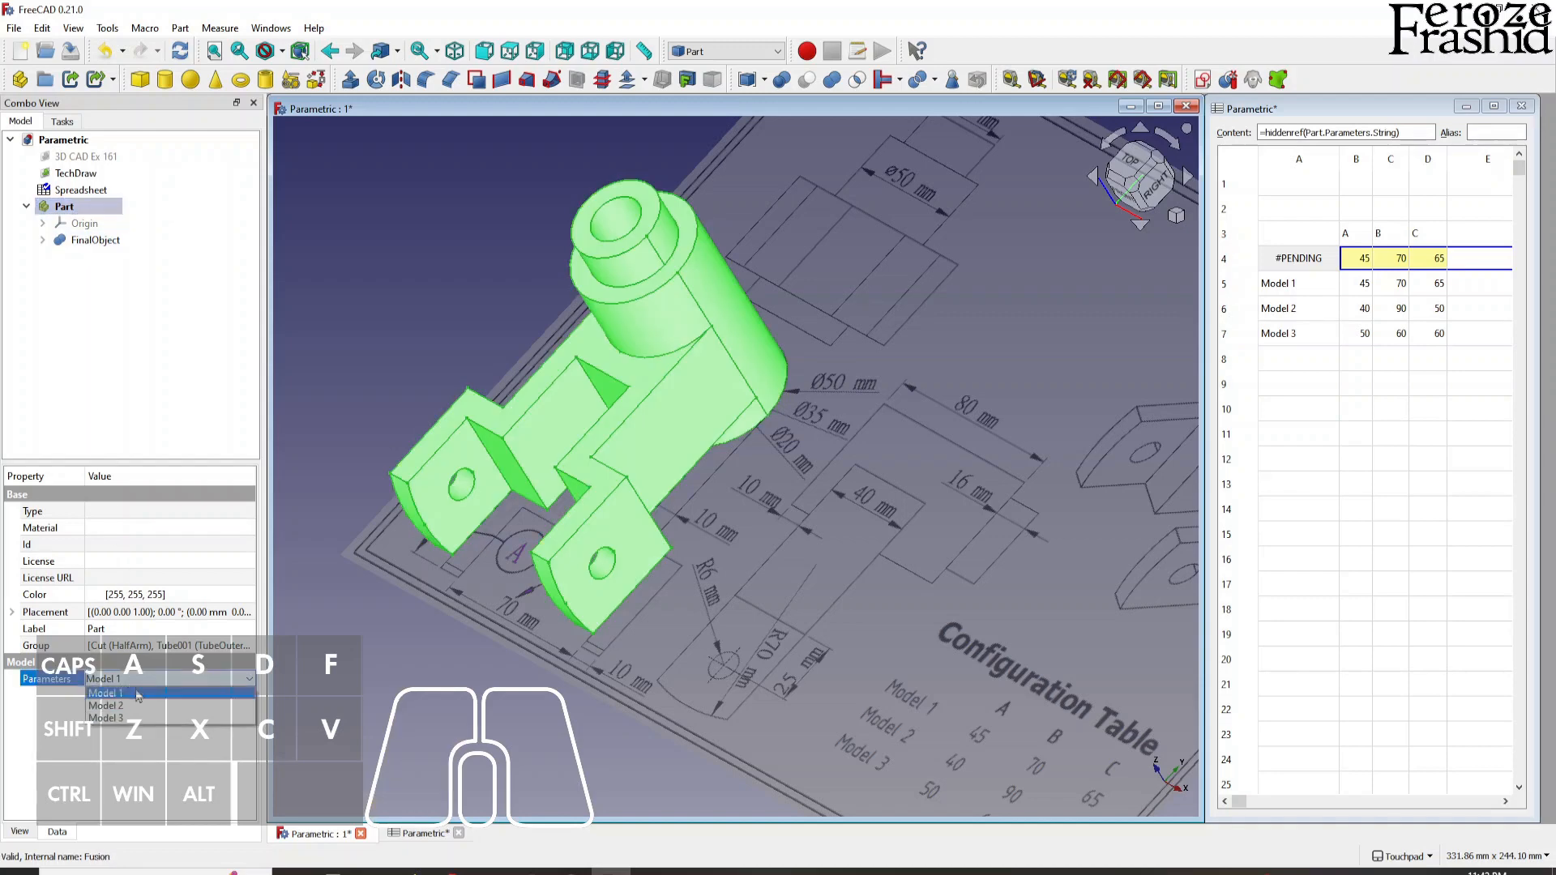
click(139, 706)
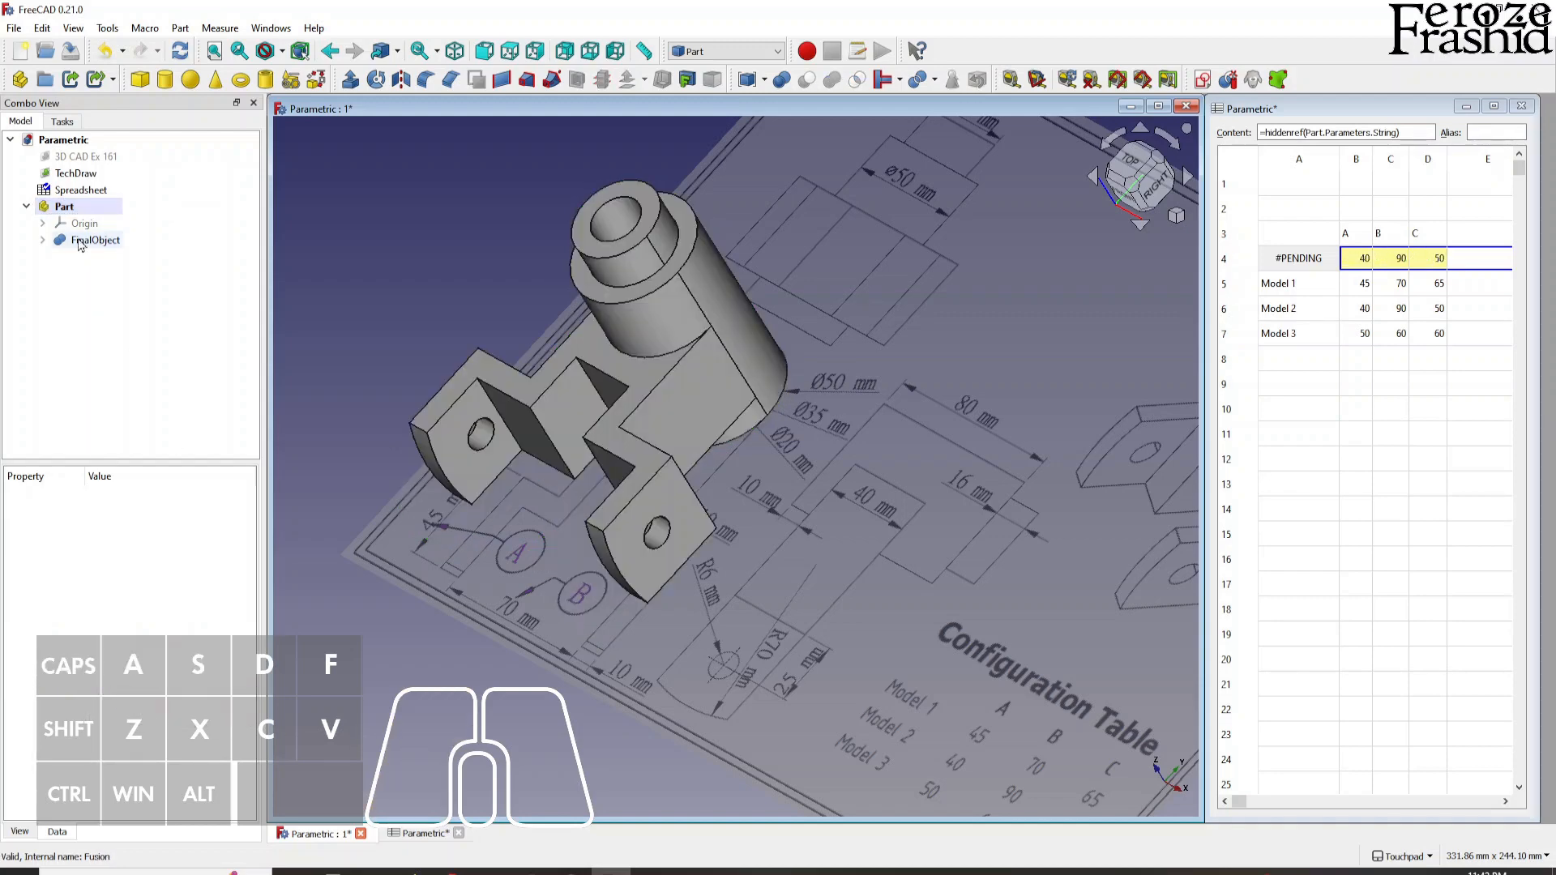
- Set the Part container's Parameters configuration to Model 3 and update the bracket
click(79, 209)
click(130, 679)
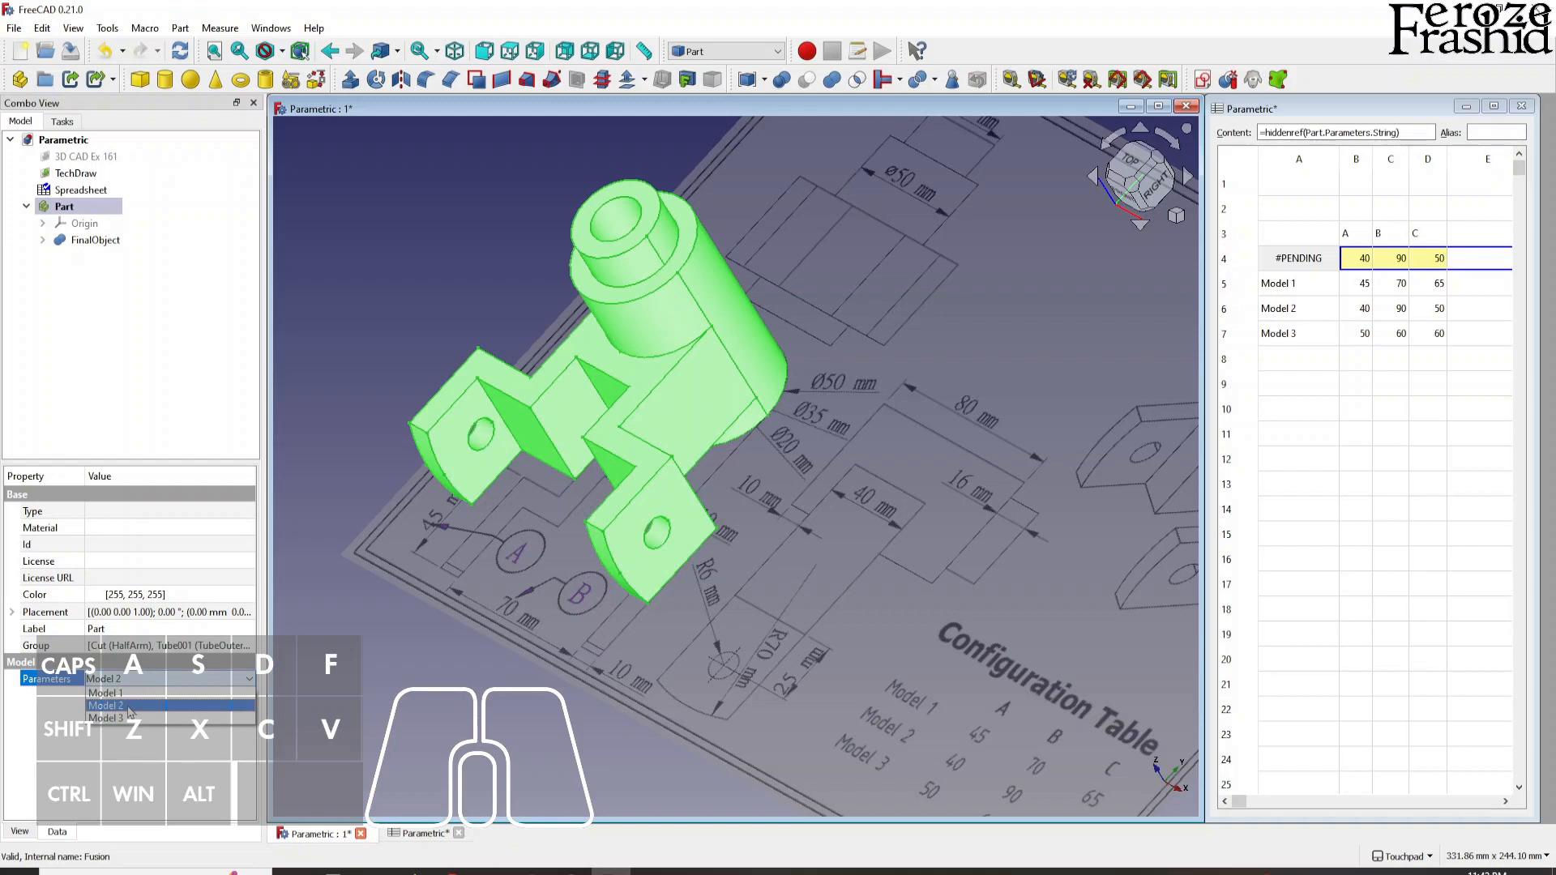
click(130, 718)
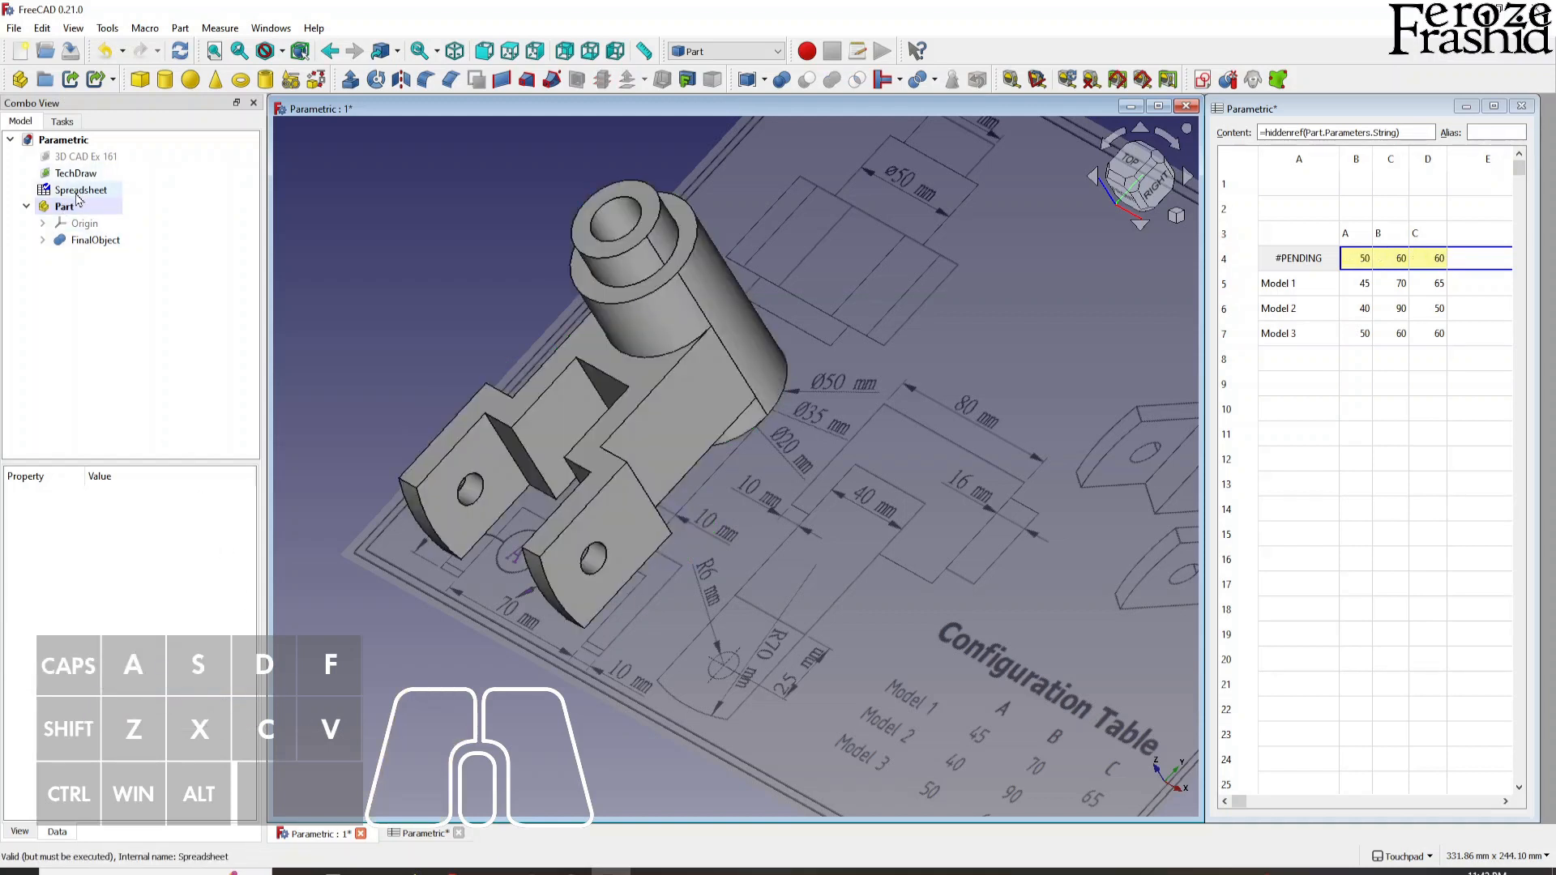
- Switch the Part container's Parameters configuration to Model 1 and inspect the updated bracket against the drawing
click(89, 211)
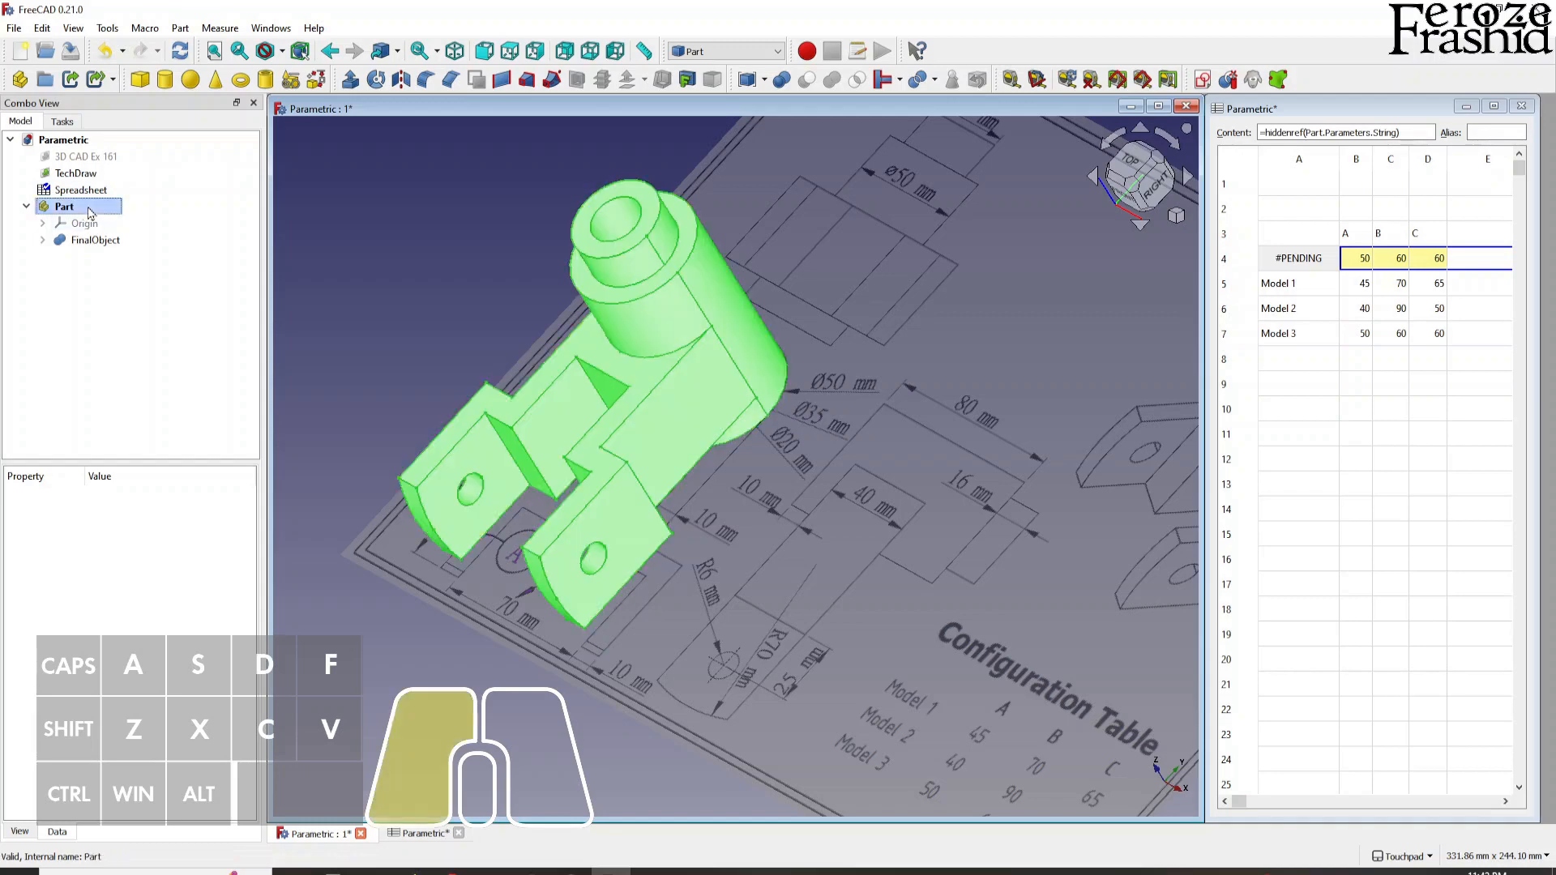
click(134, 679)
click(137, 693)
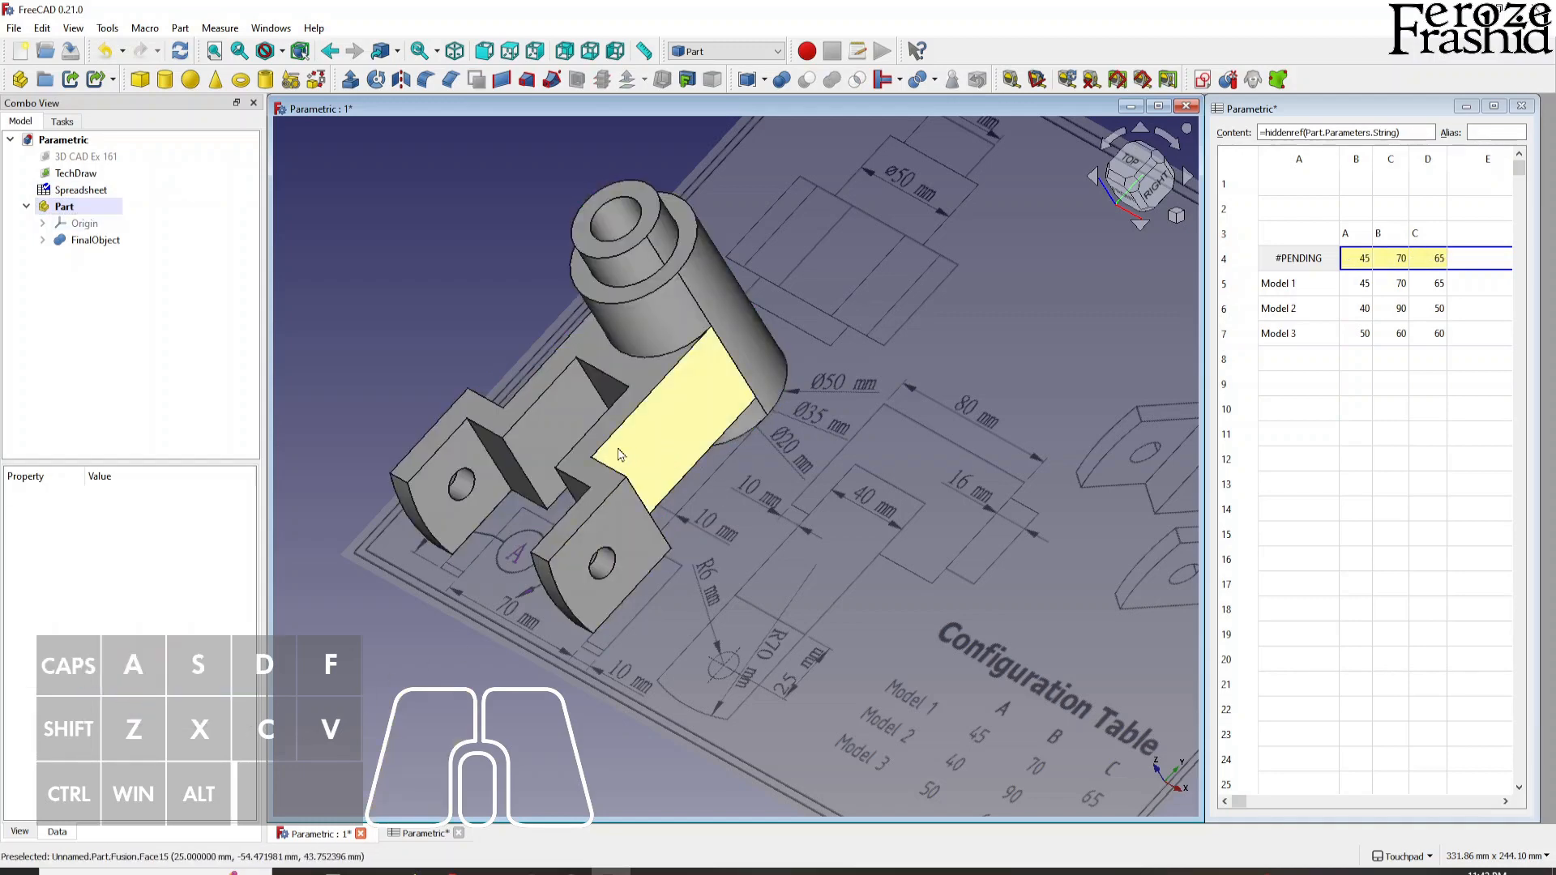
shift+middle_drag(768, 532, 857, 567)
scroll(821, 548, up, 1)
scroll(811, 530, down, 2)
scroll(948, 669, up, 1)
alt+drag(857, 568, 864, 551)
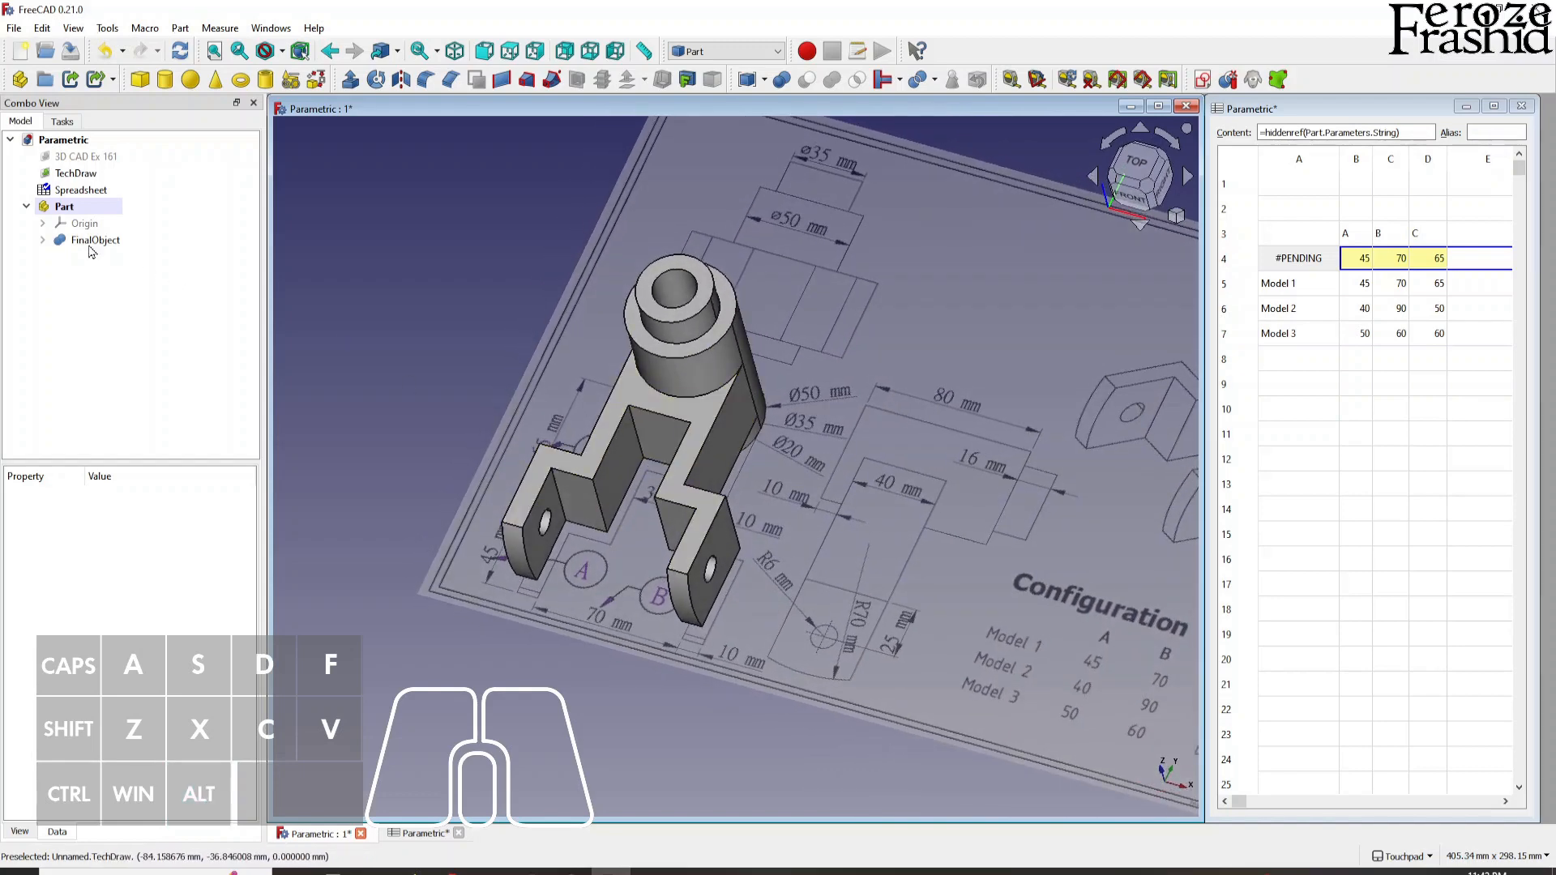
- Change the Part container's Parameters configuration to Model 2 and examine the forked arms of the updated bracket
click(70, 211)
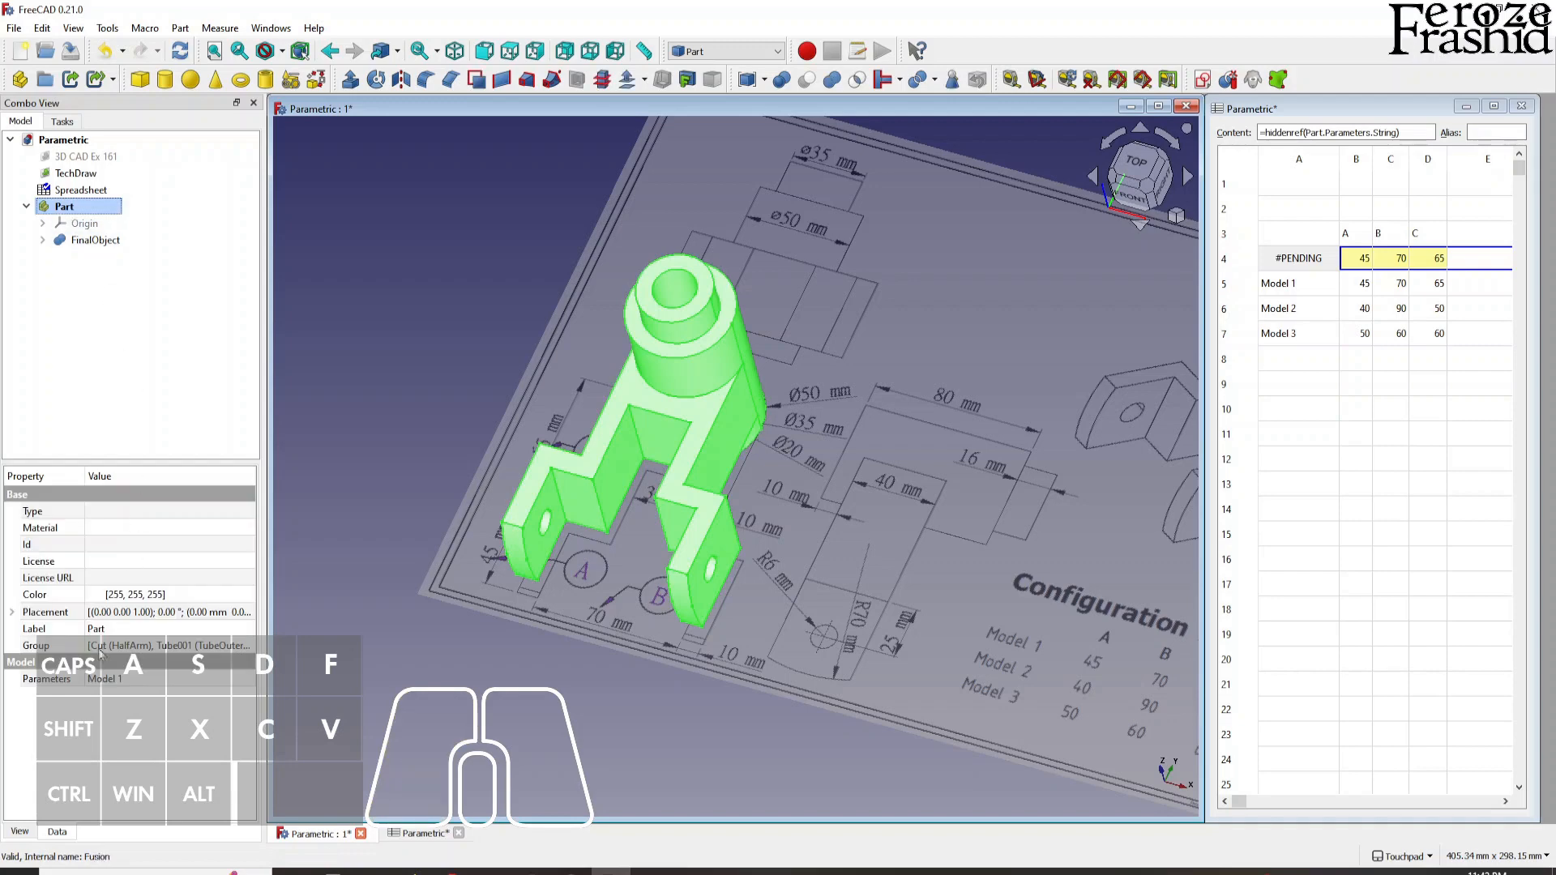
click(95, 681)
click(122, 703)
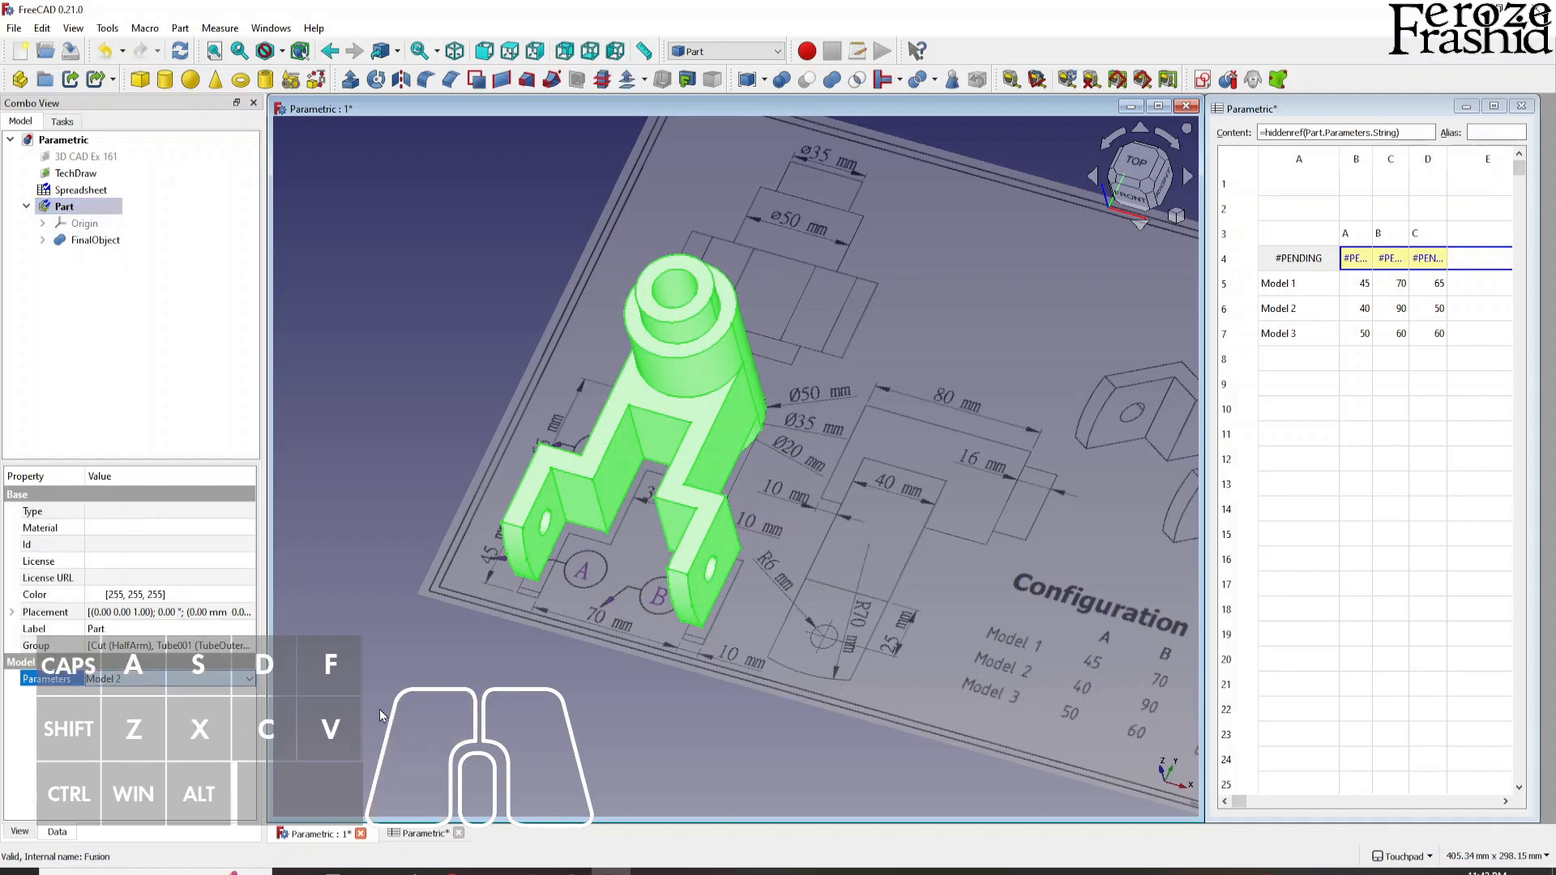
click(418, 710)
key(alt)
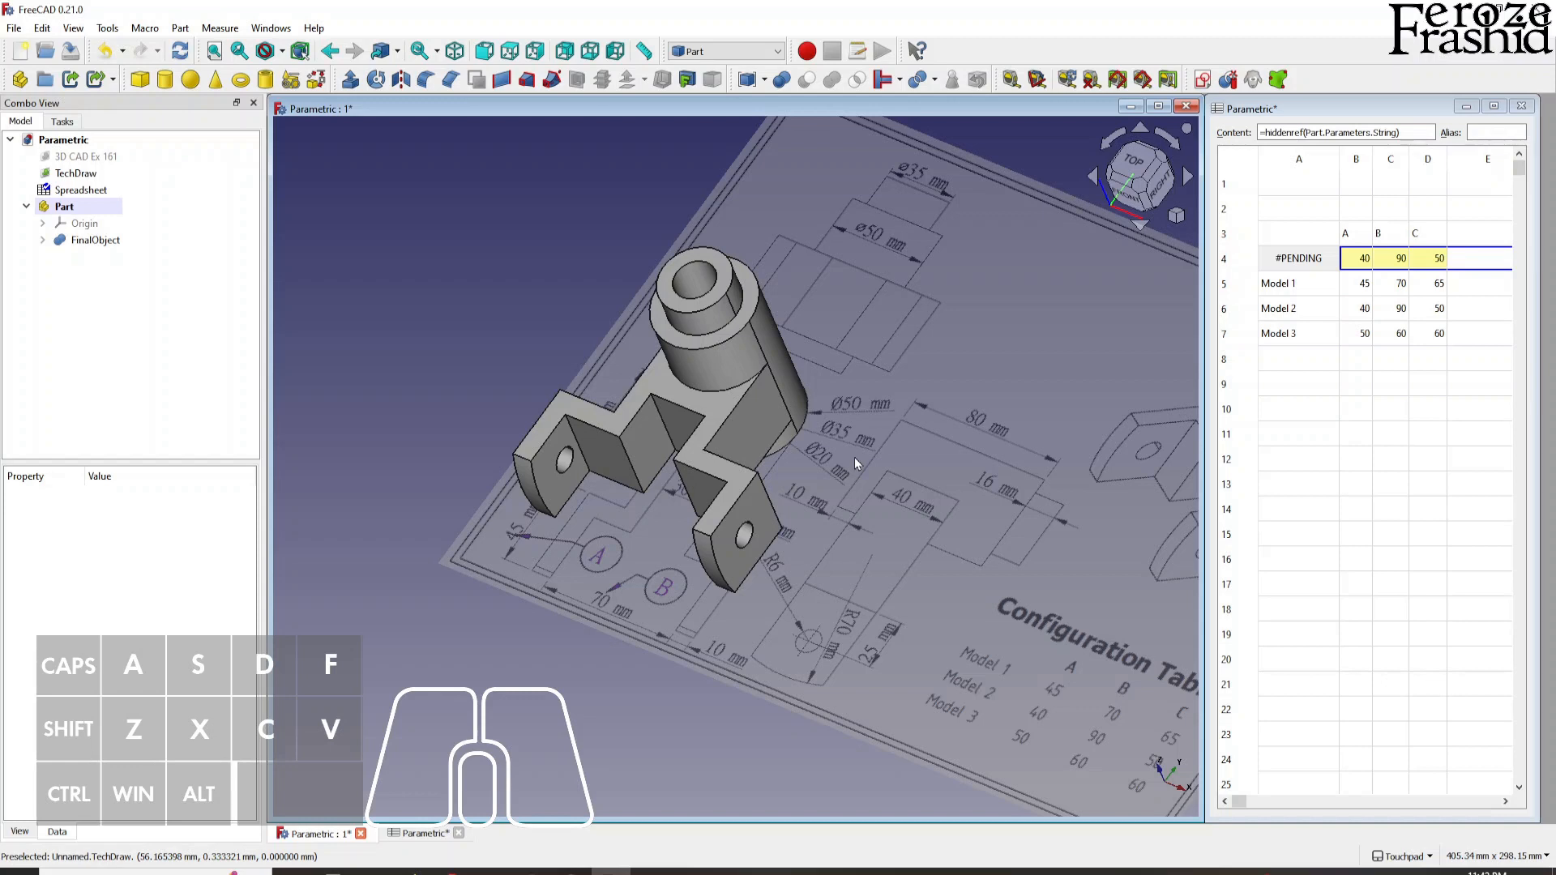
shift+middle_drag(812, 505, 823, 591)
scroll(823, 596, up, 1)
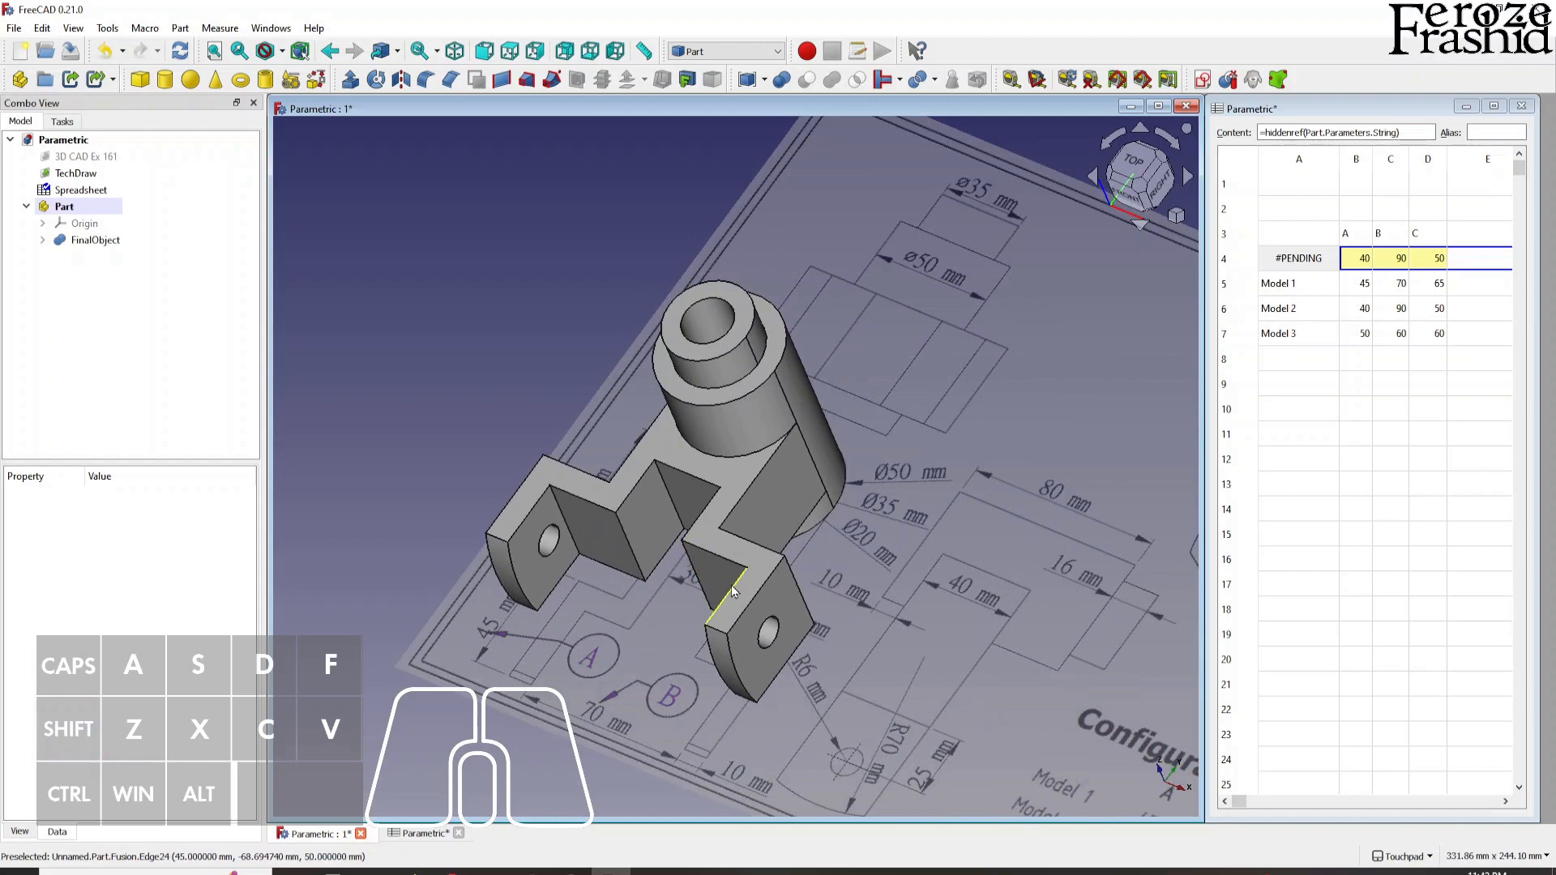
alt+middle_drag(761, 598, 784, 597)
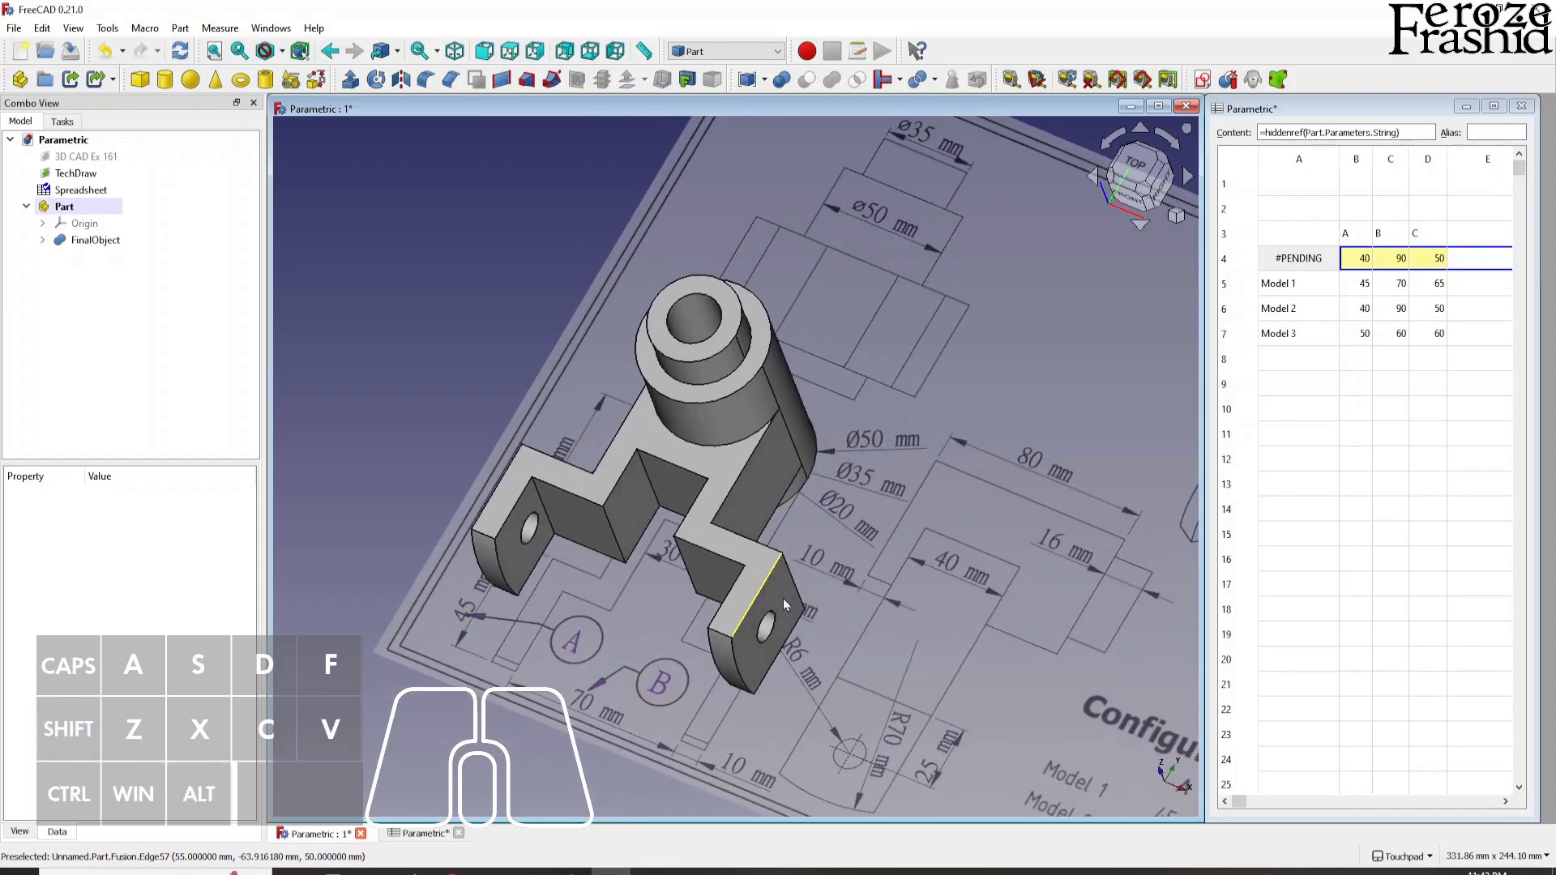